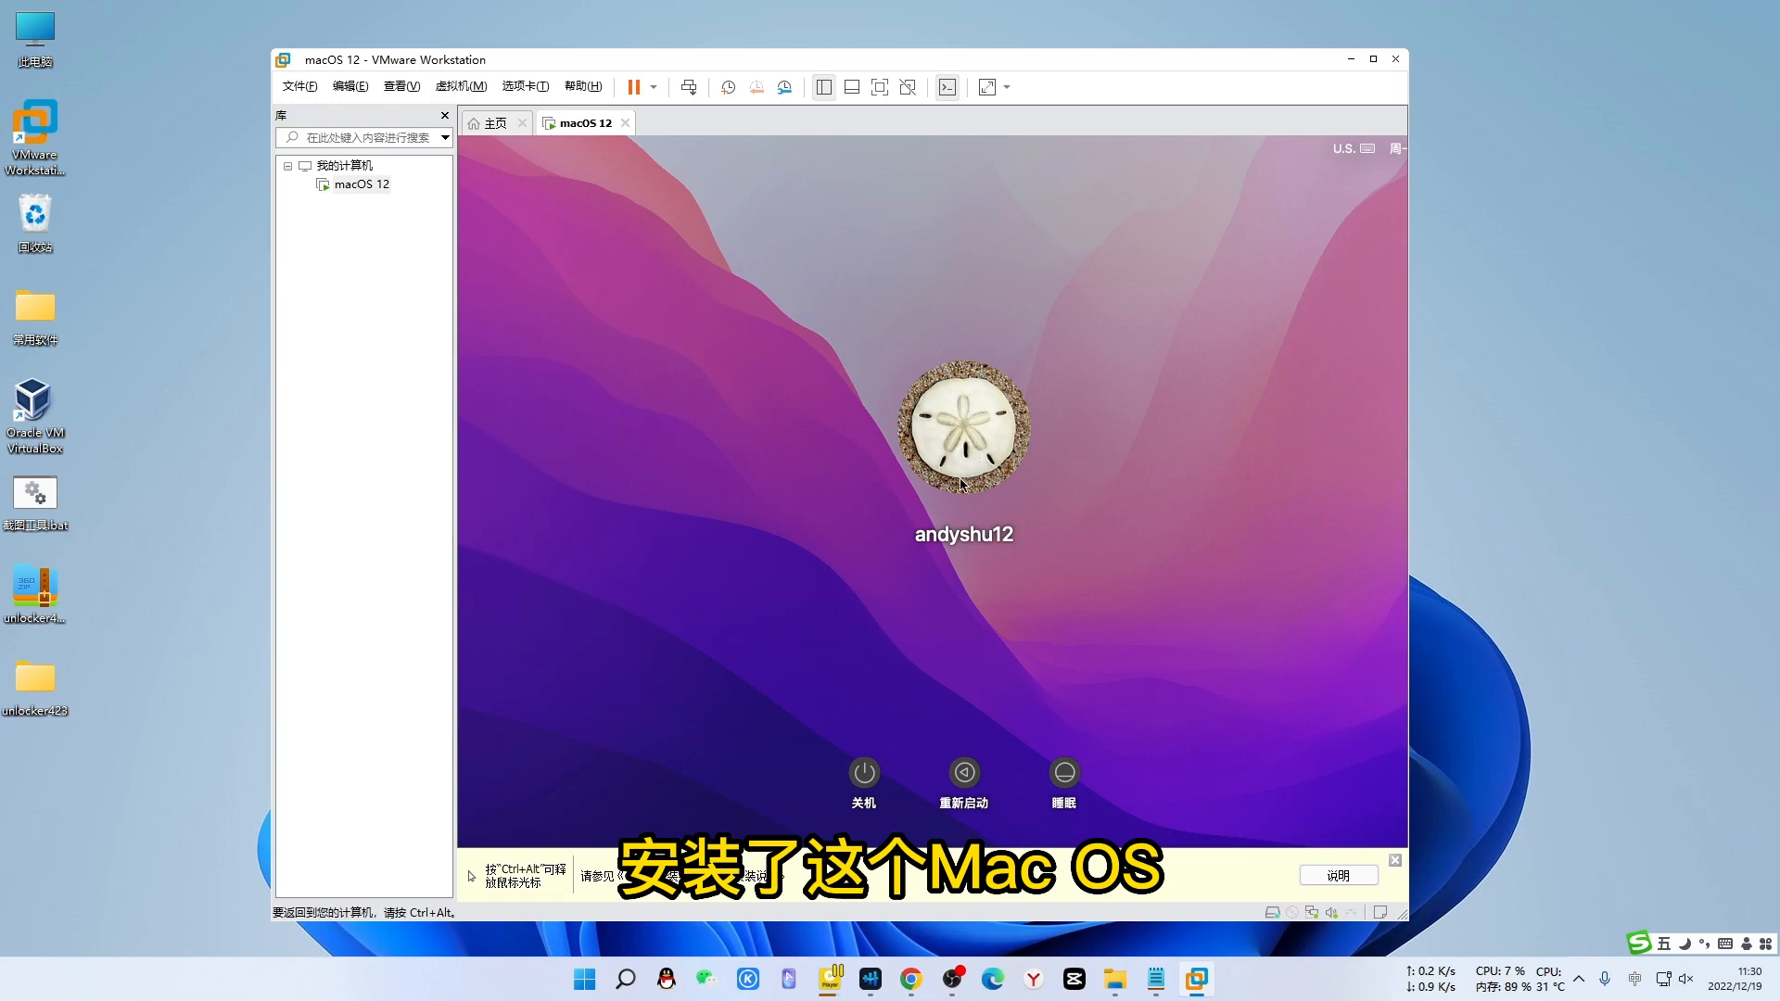
- Log in to the macOS 12 user account by entering its password
click(968, 427)
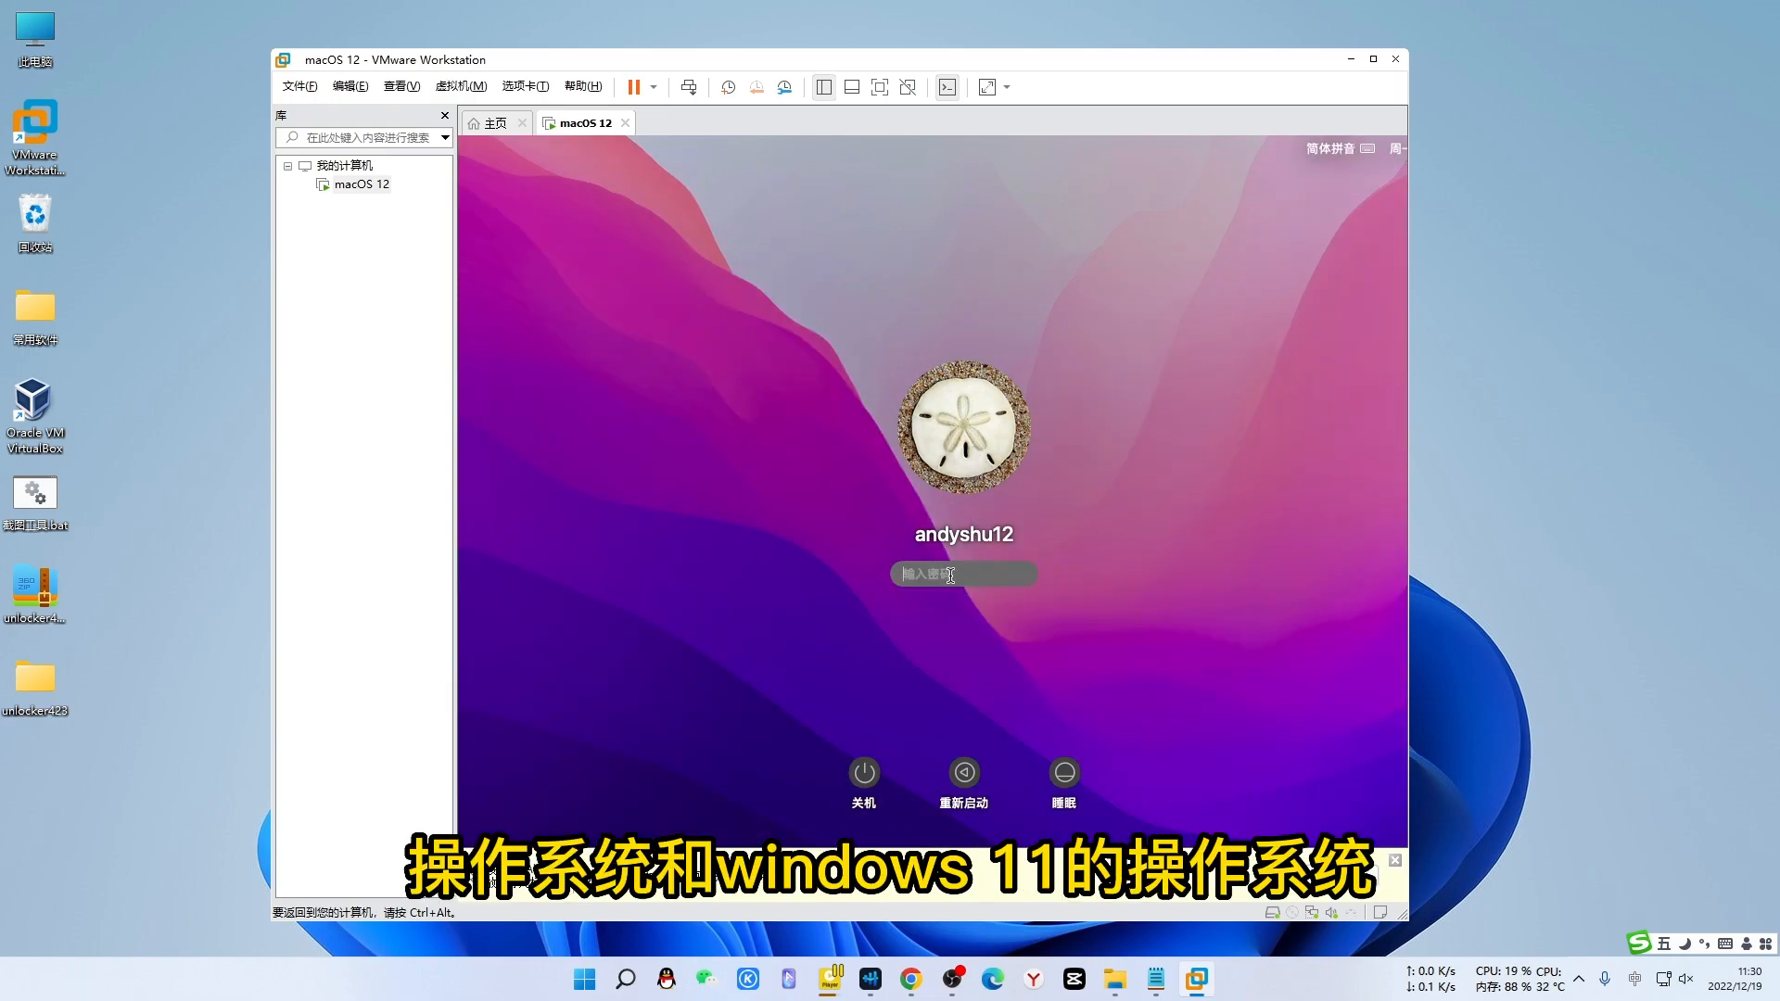
text(123456)
key(Return)
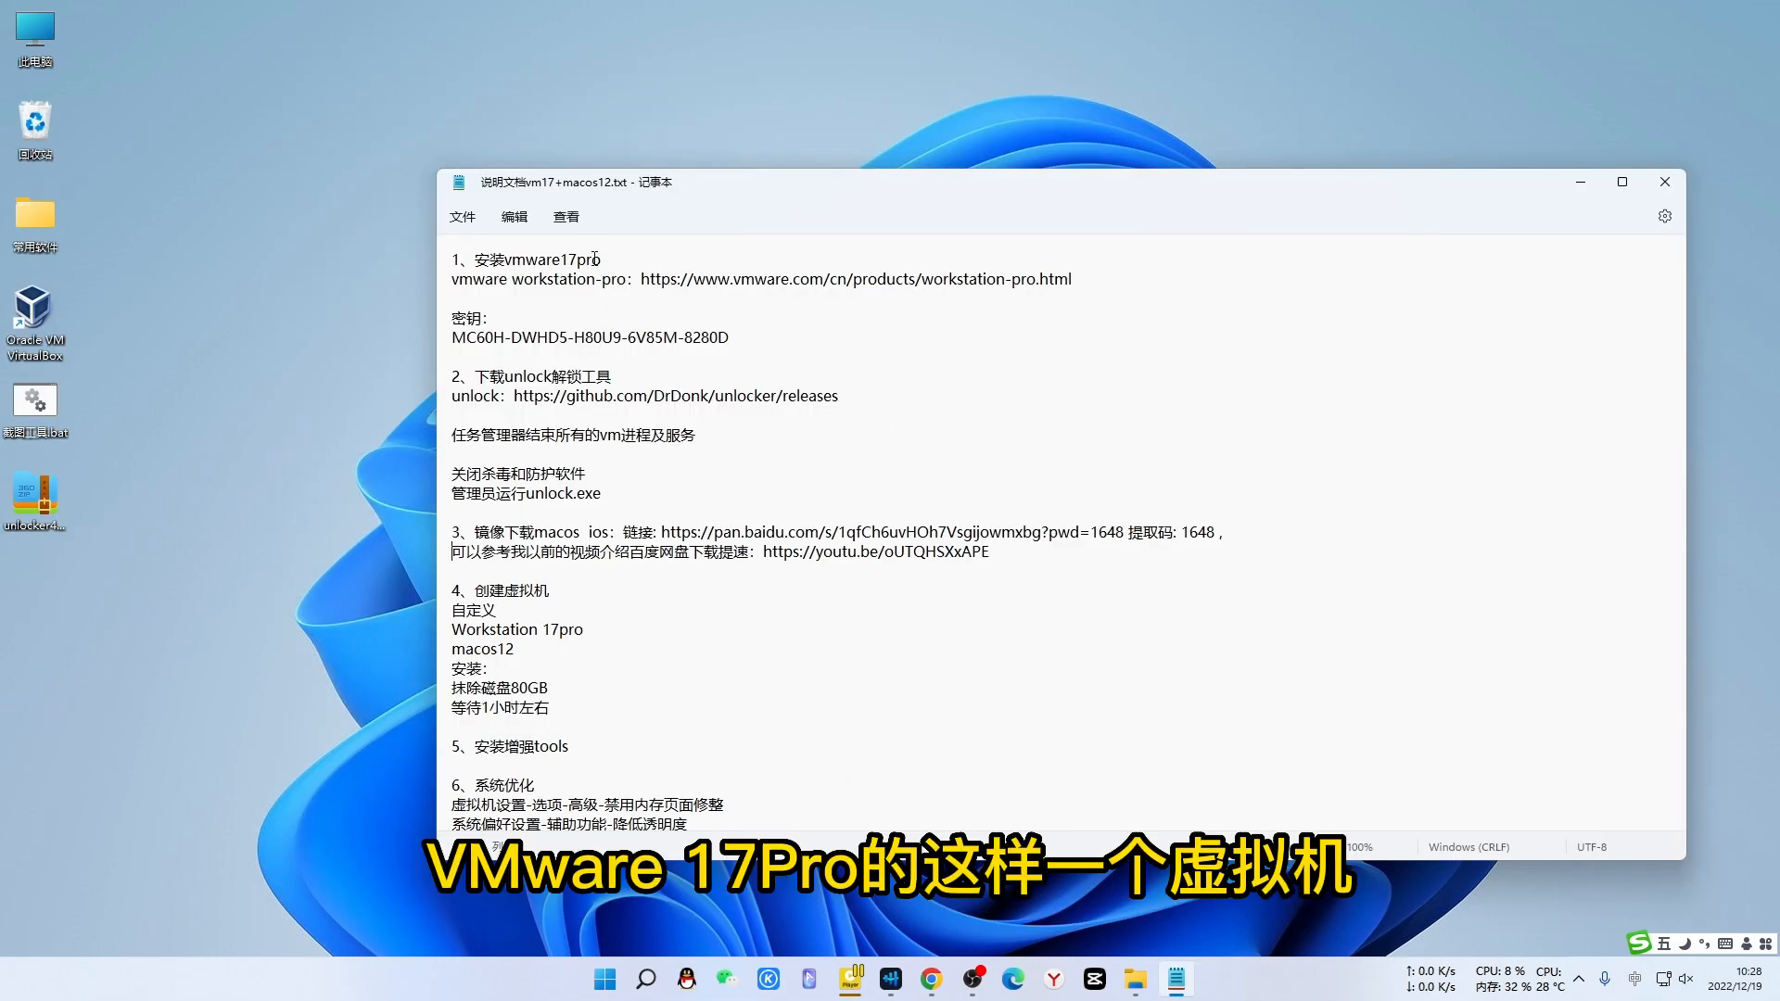
- Read through the vm17+macos12 setup notes, then minimize the notes window
drag(603, 260, 505, 260)
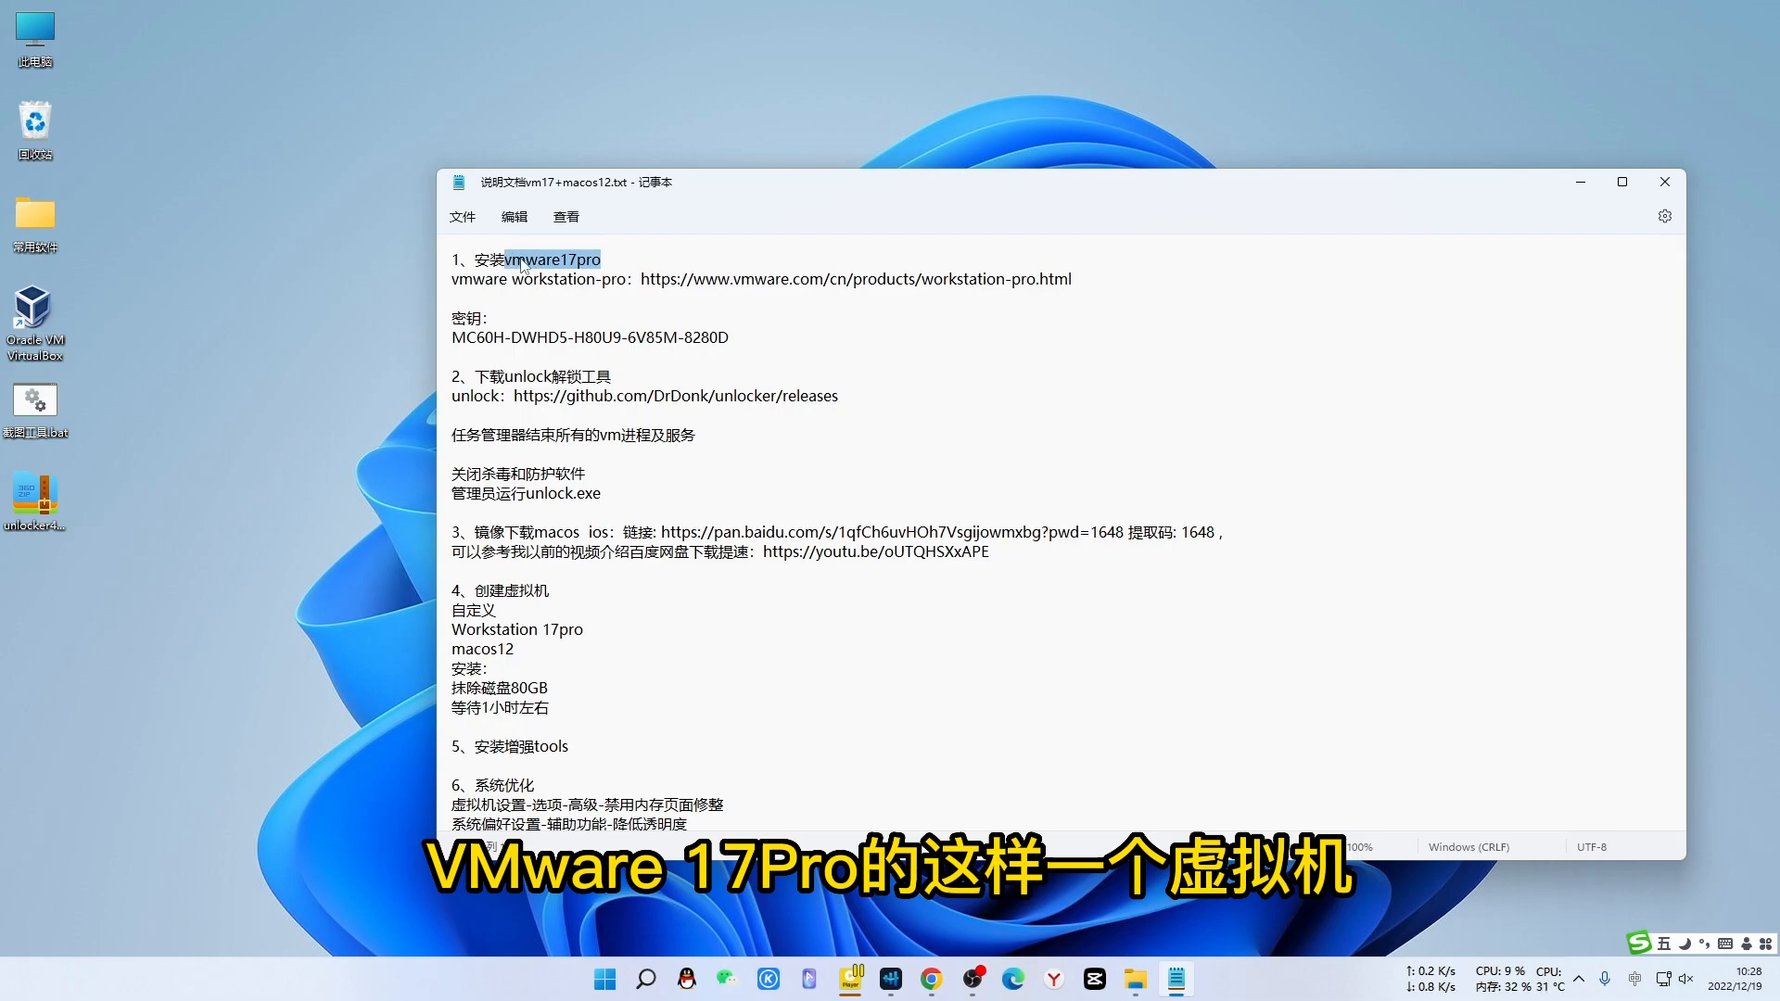
click(548, 263)
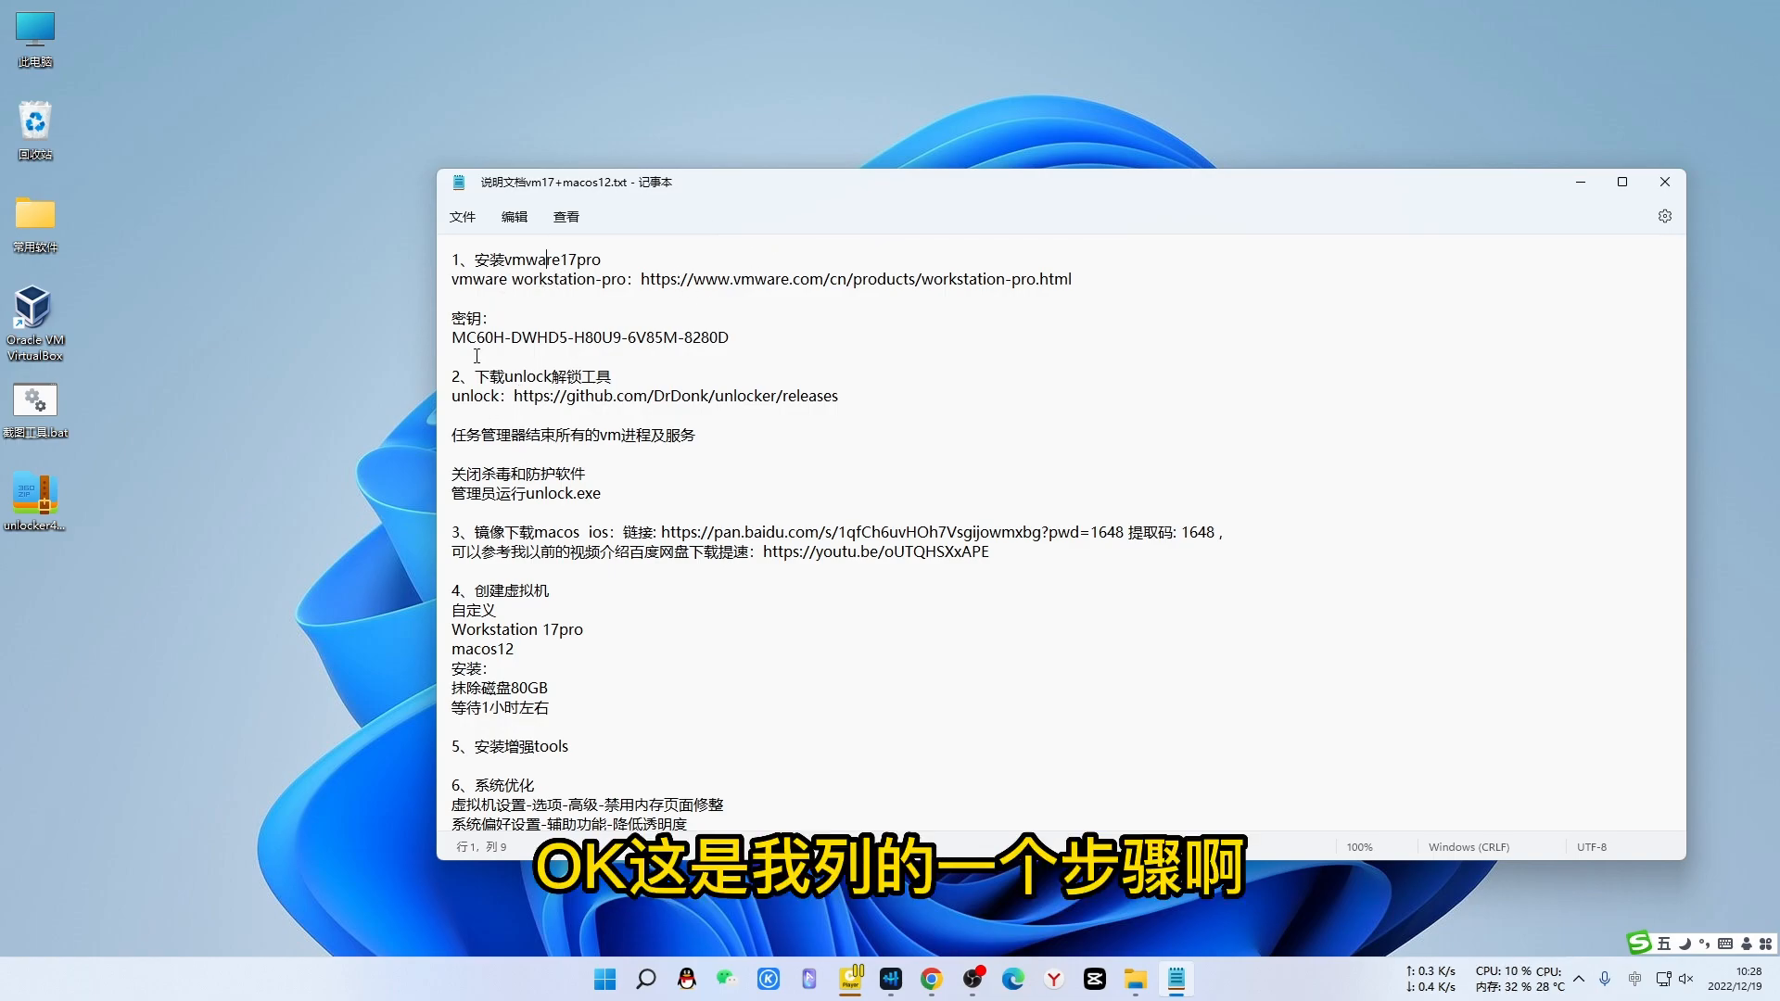
scroll(491, 700, down, 5)
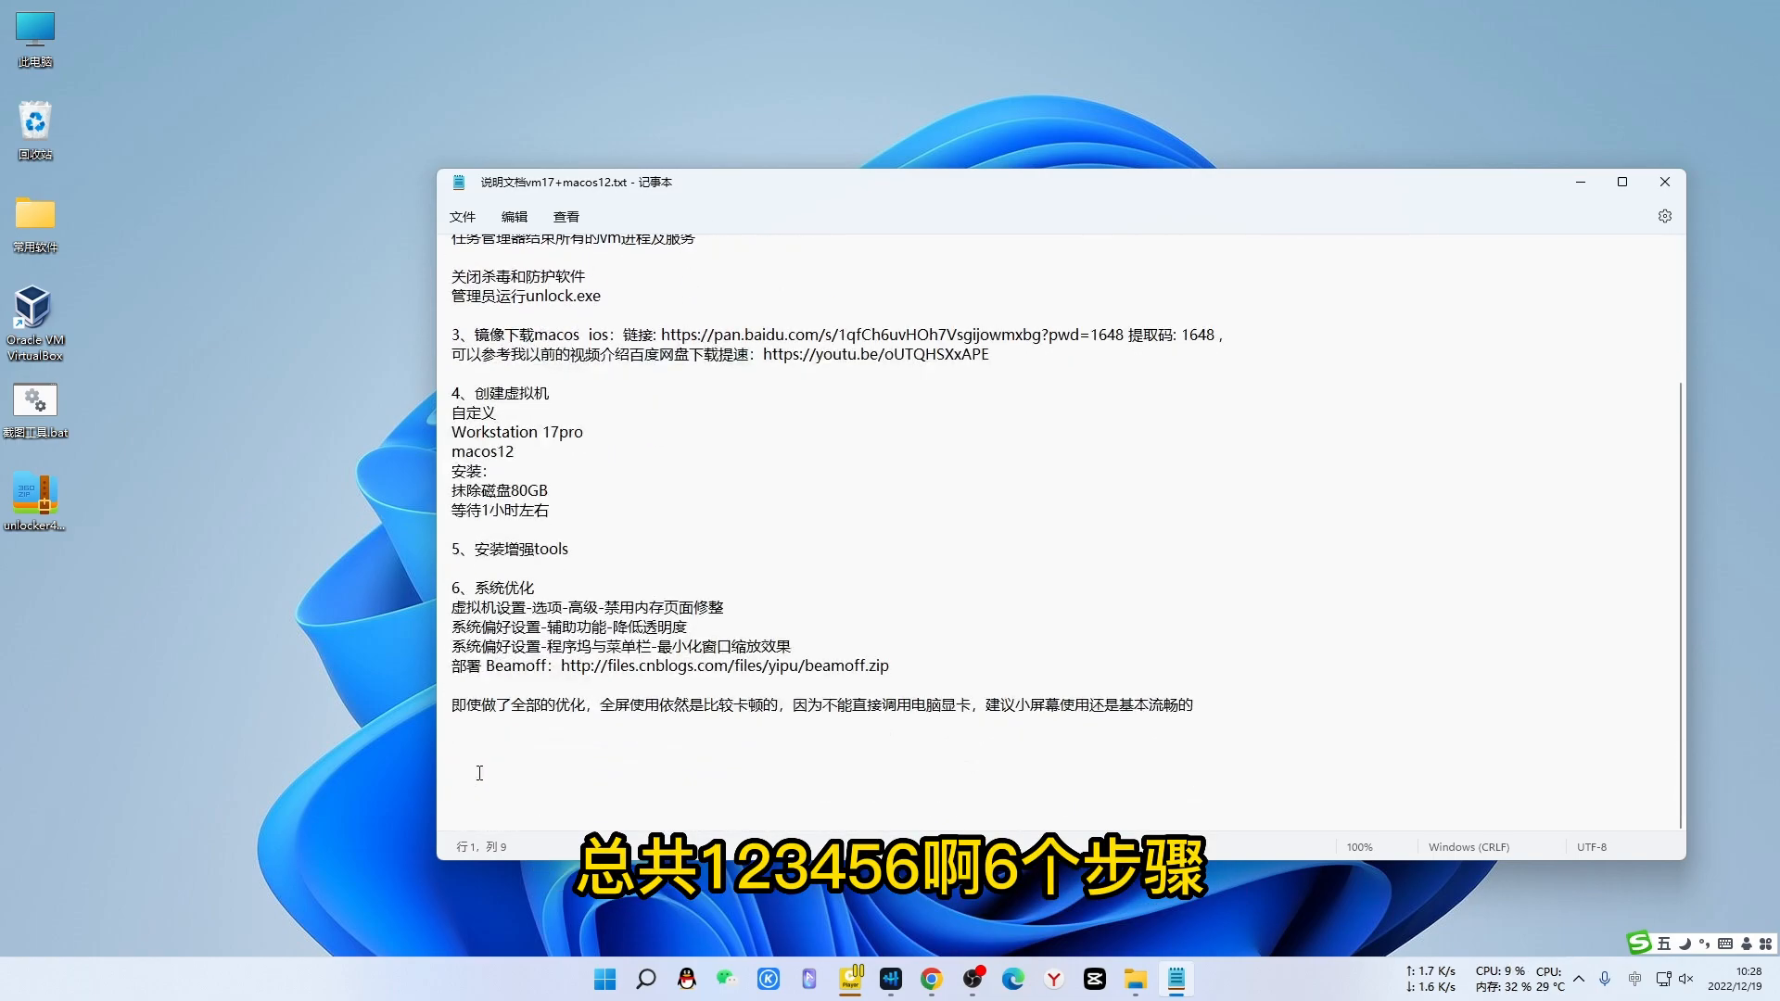
scroll(501, 709, up, 5)
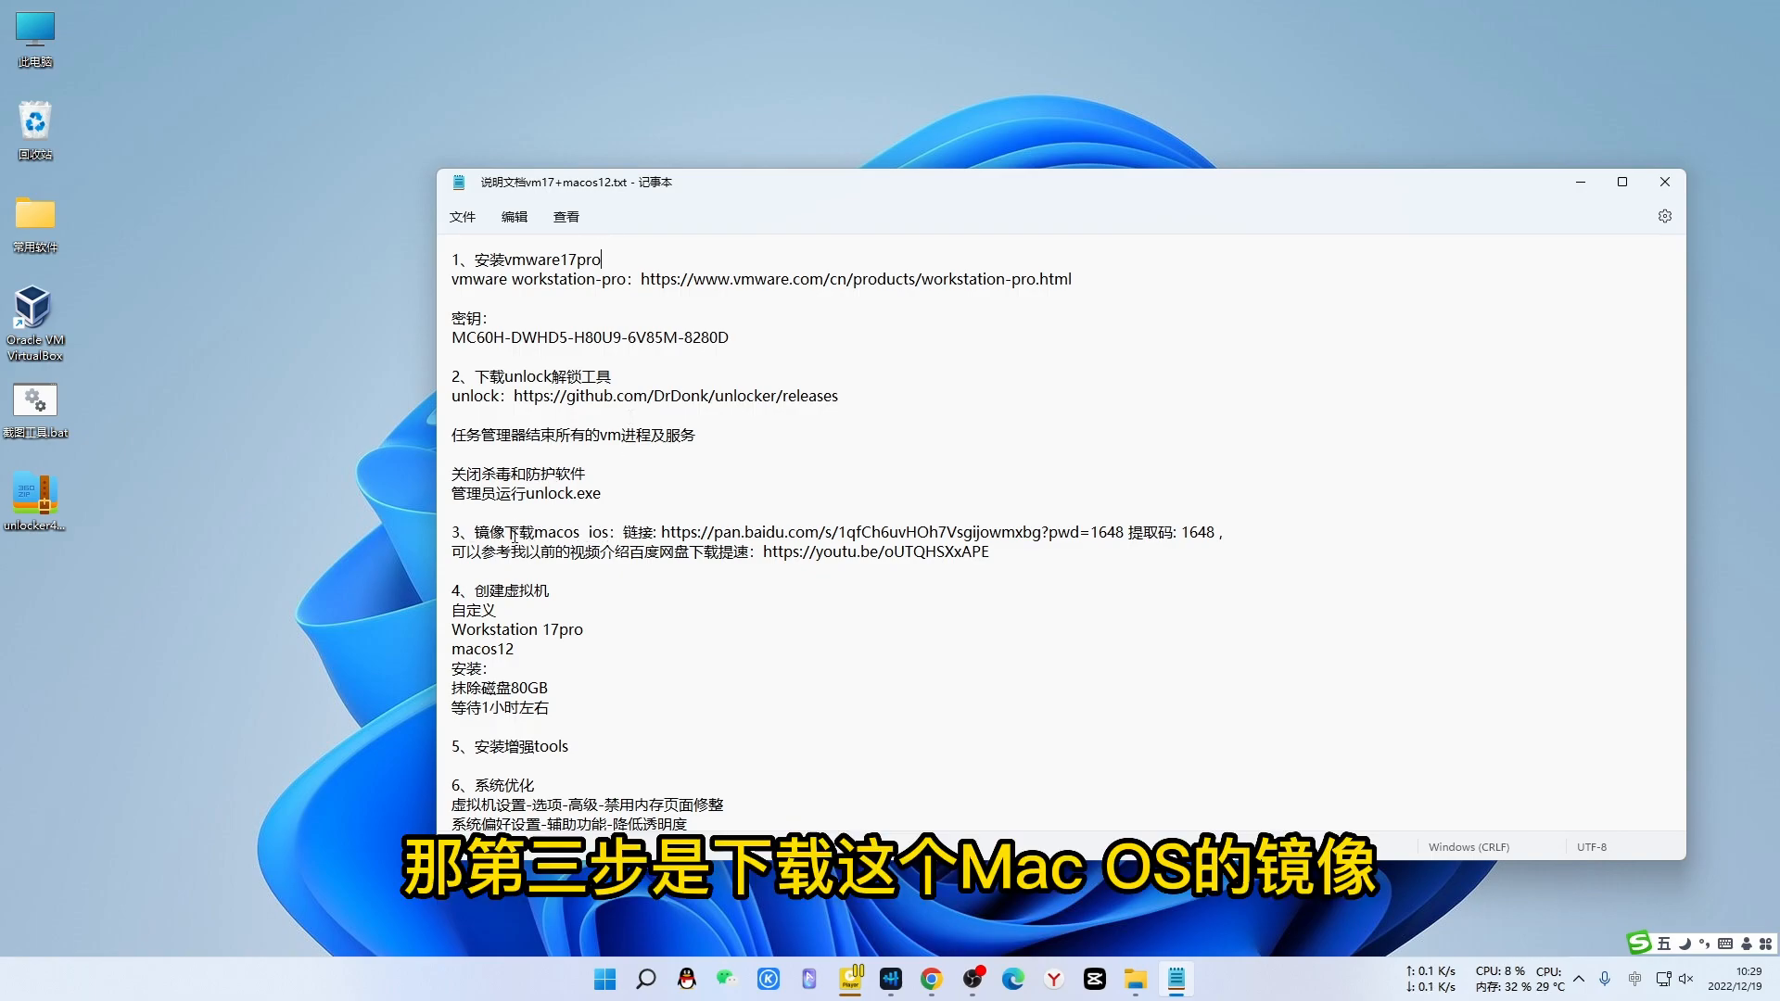
click(1581, 184)
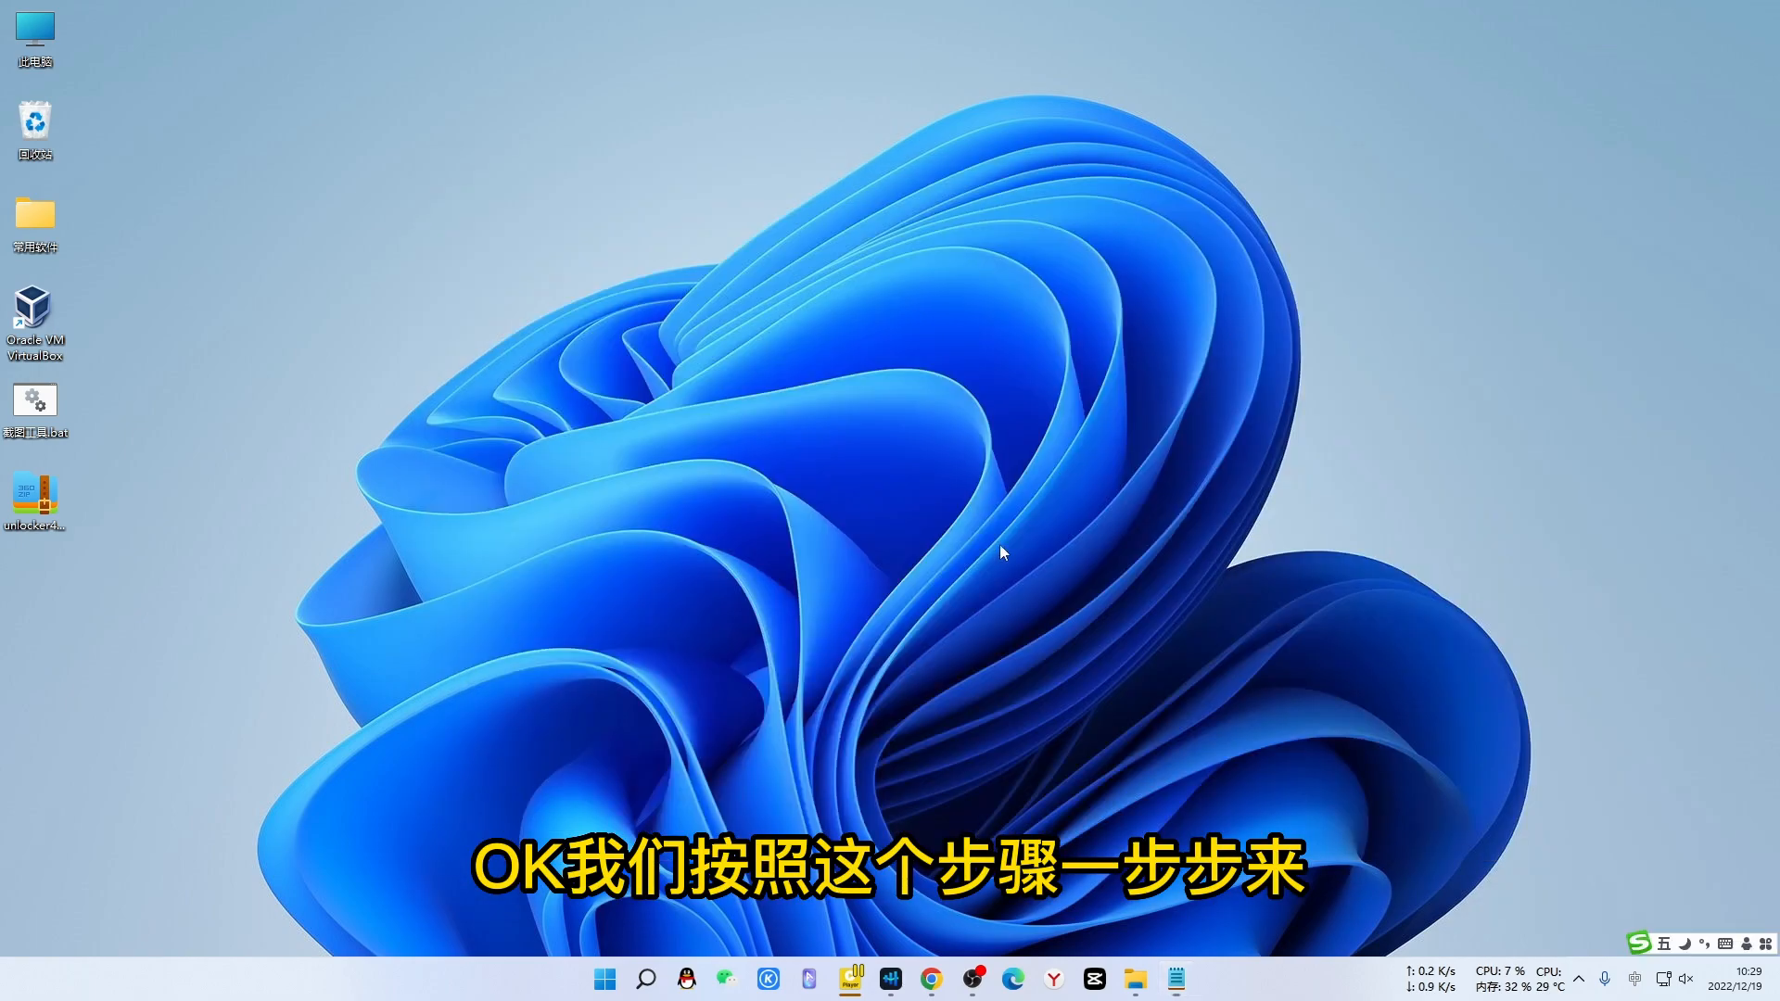
- In Chrome, start and cancel the Workstation 17 Pro for Windows download, then switch to the GitHub tab
click(933, 977)
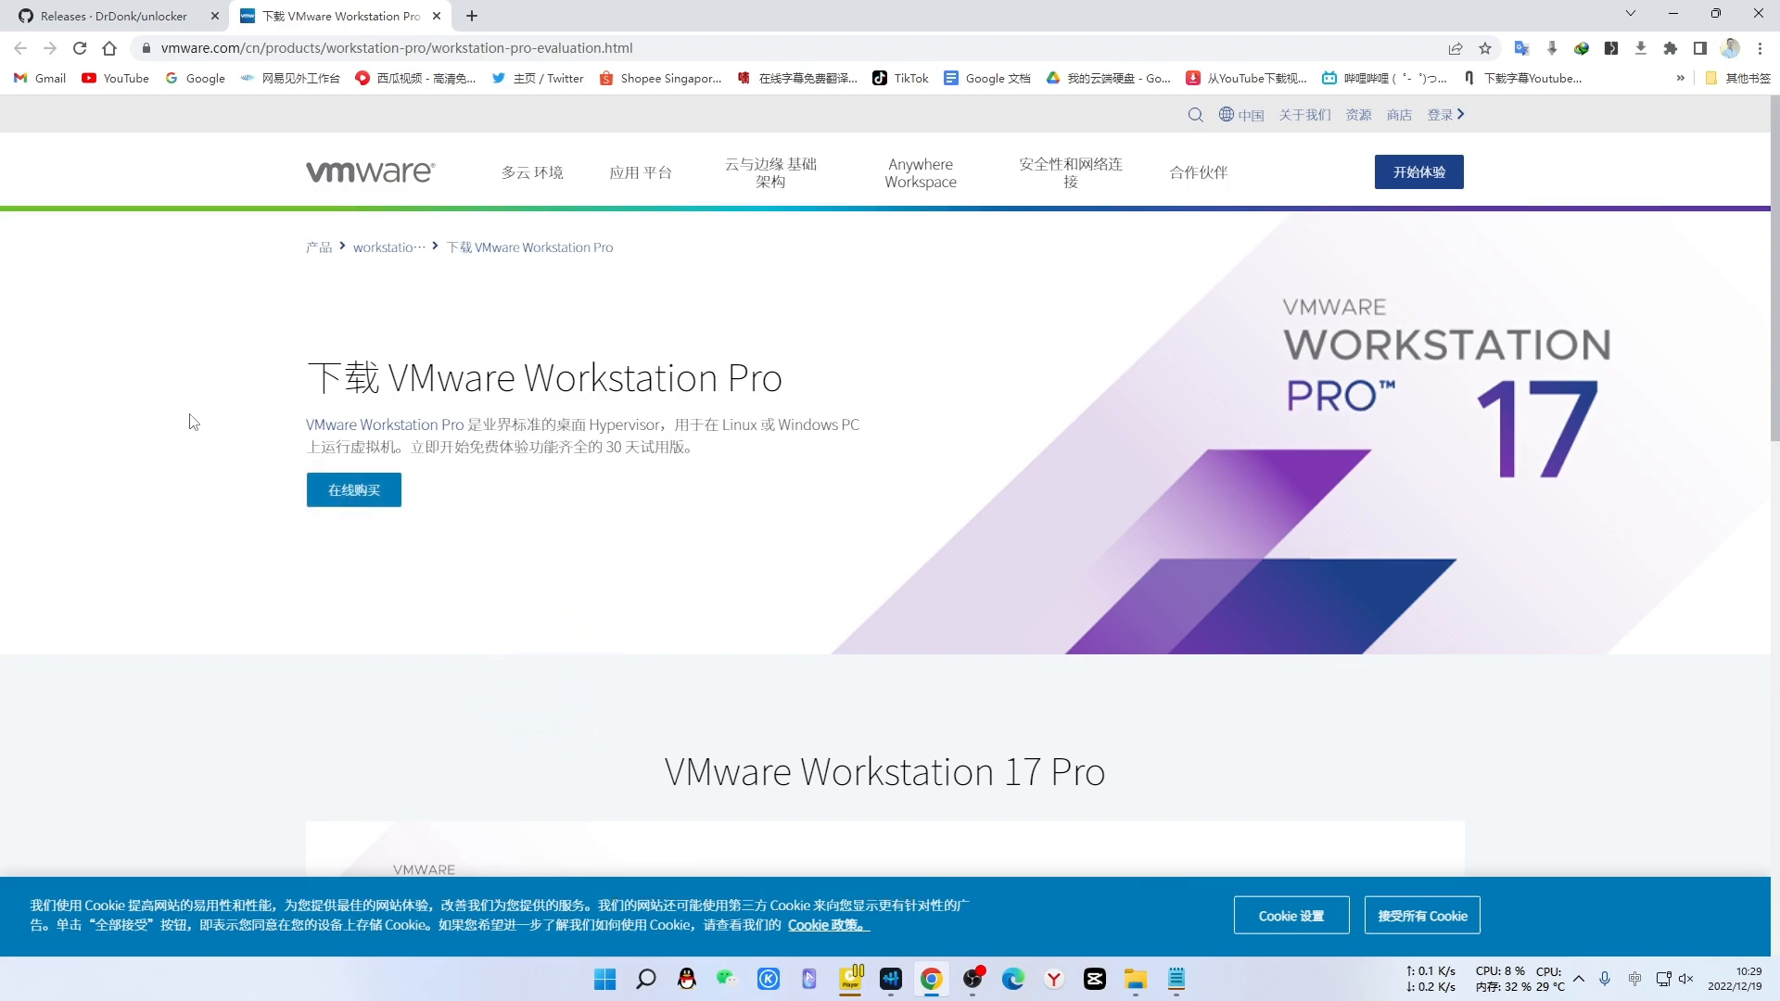
scroll(152, 432, down, 6)
scroll(151, 432, down, 2)
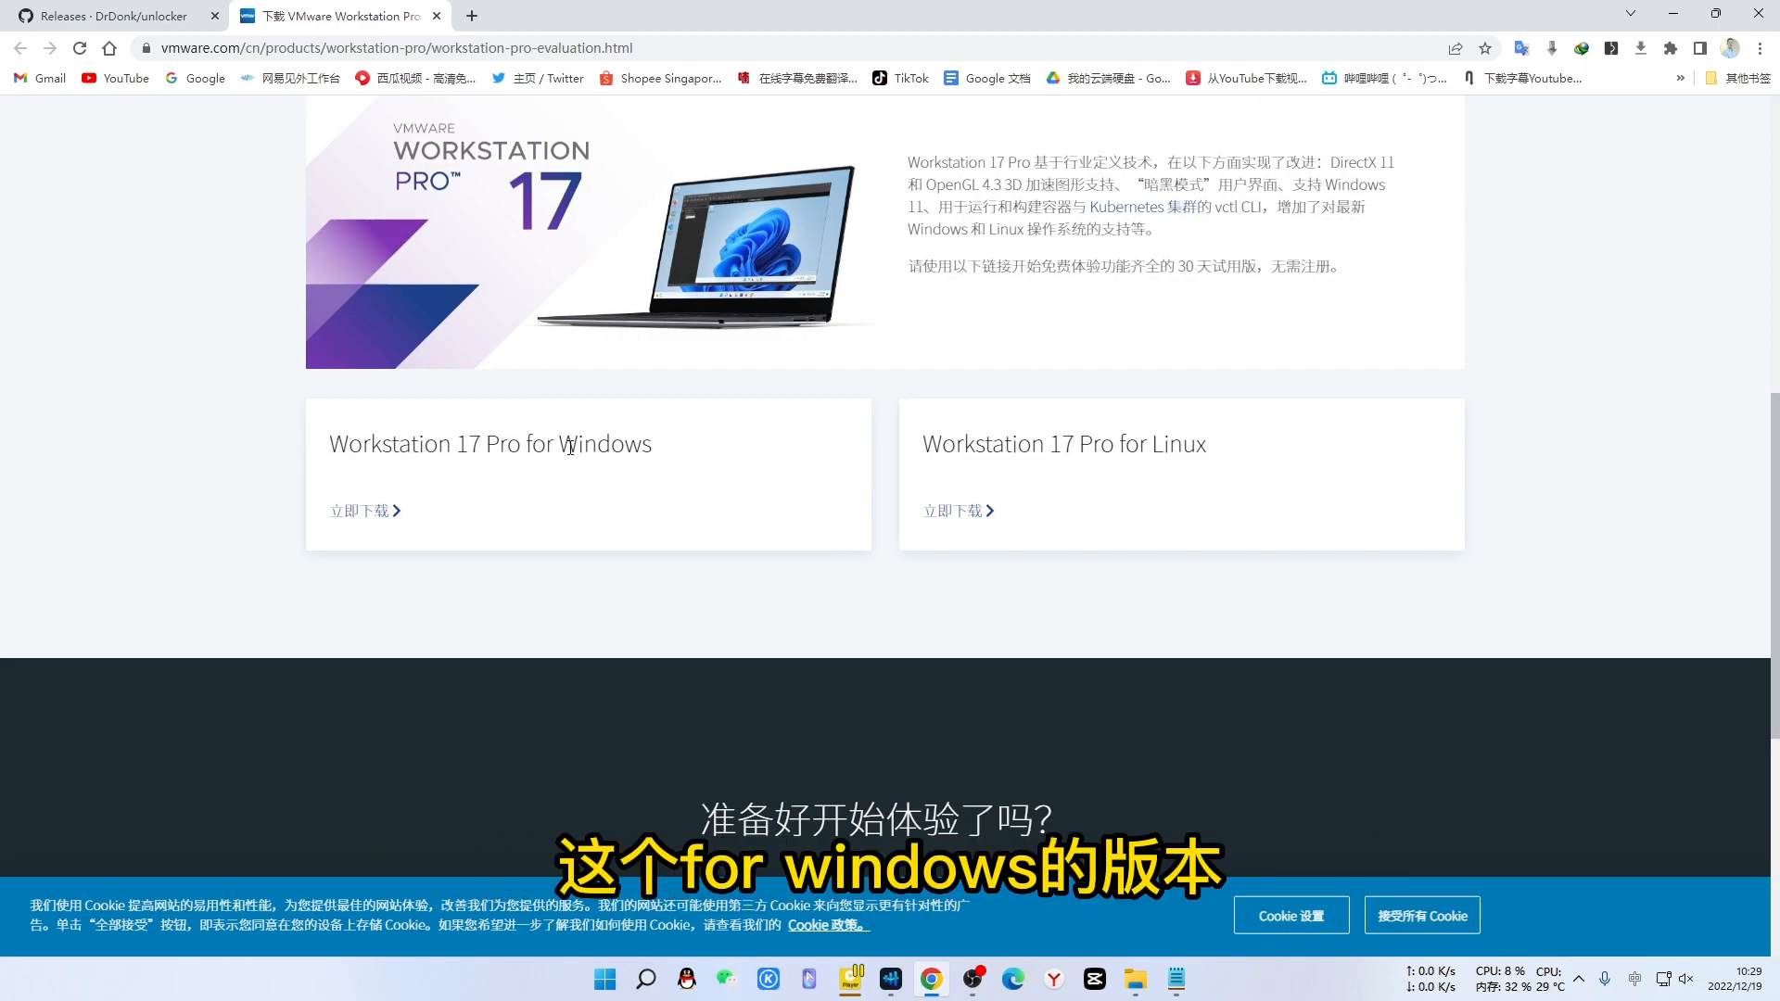
click(367, 512)
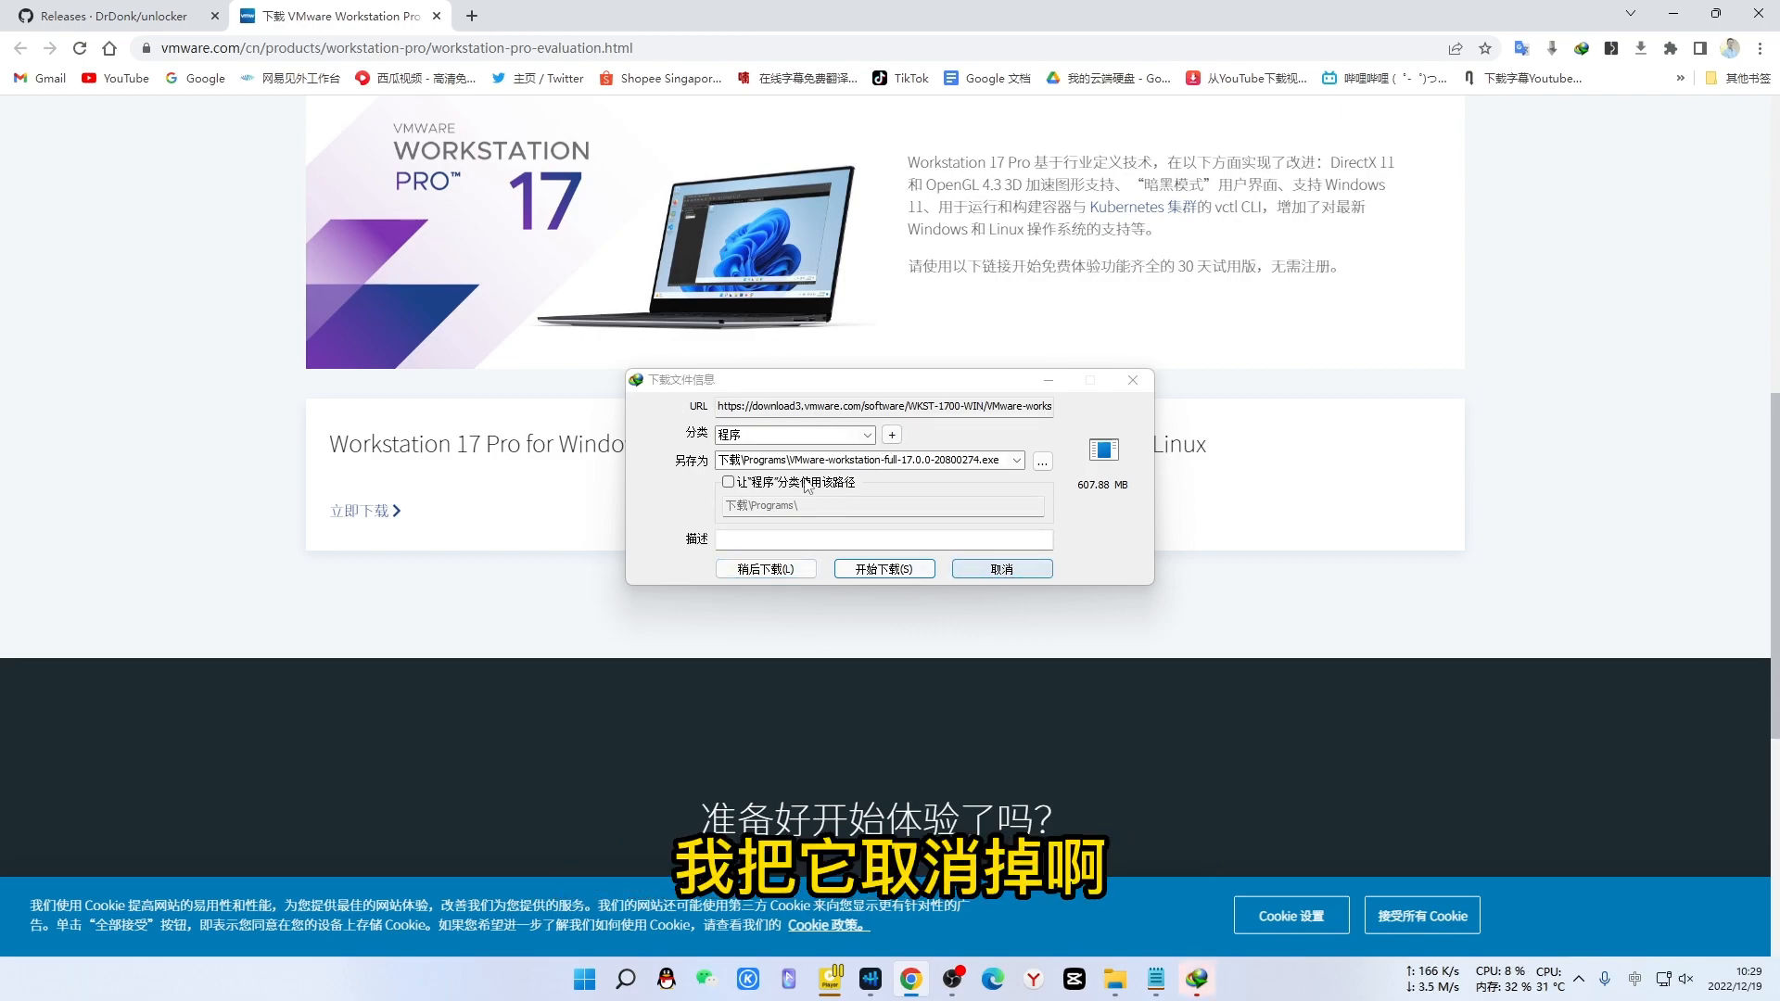
click(991, 574)
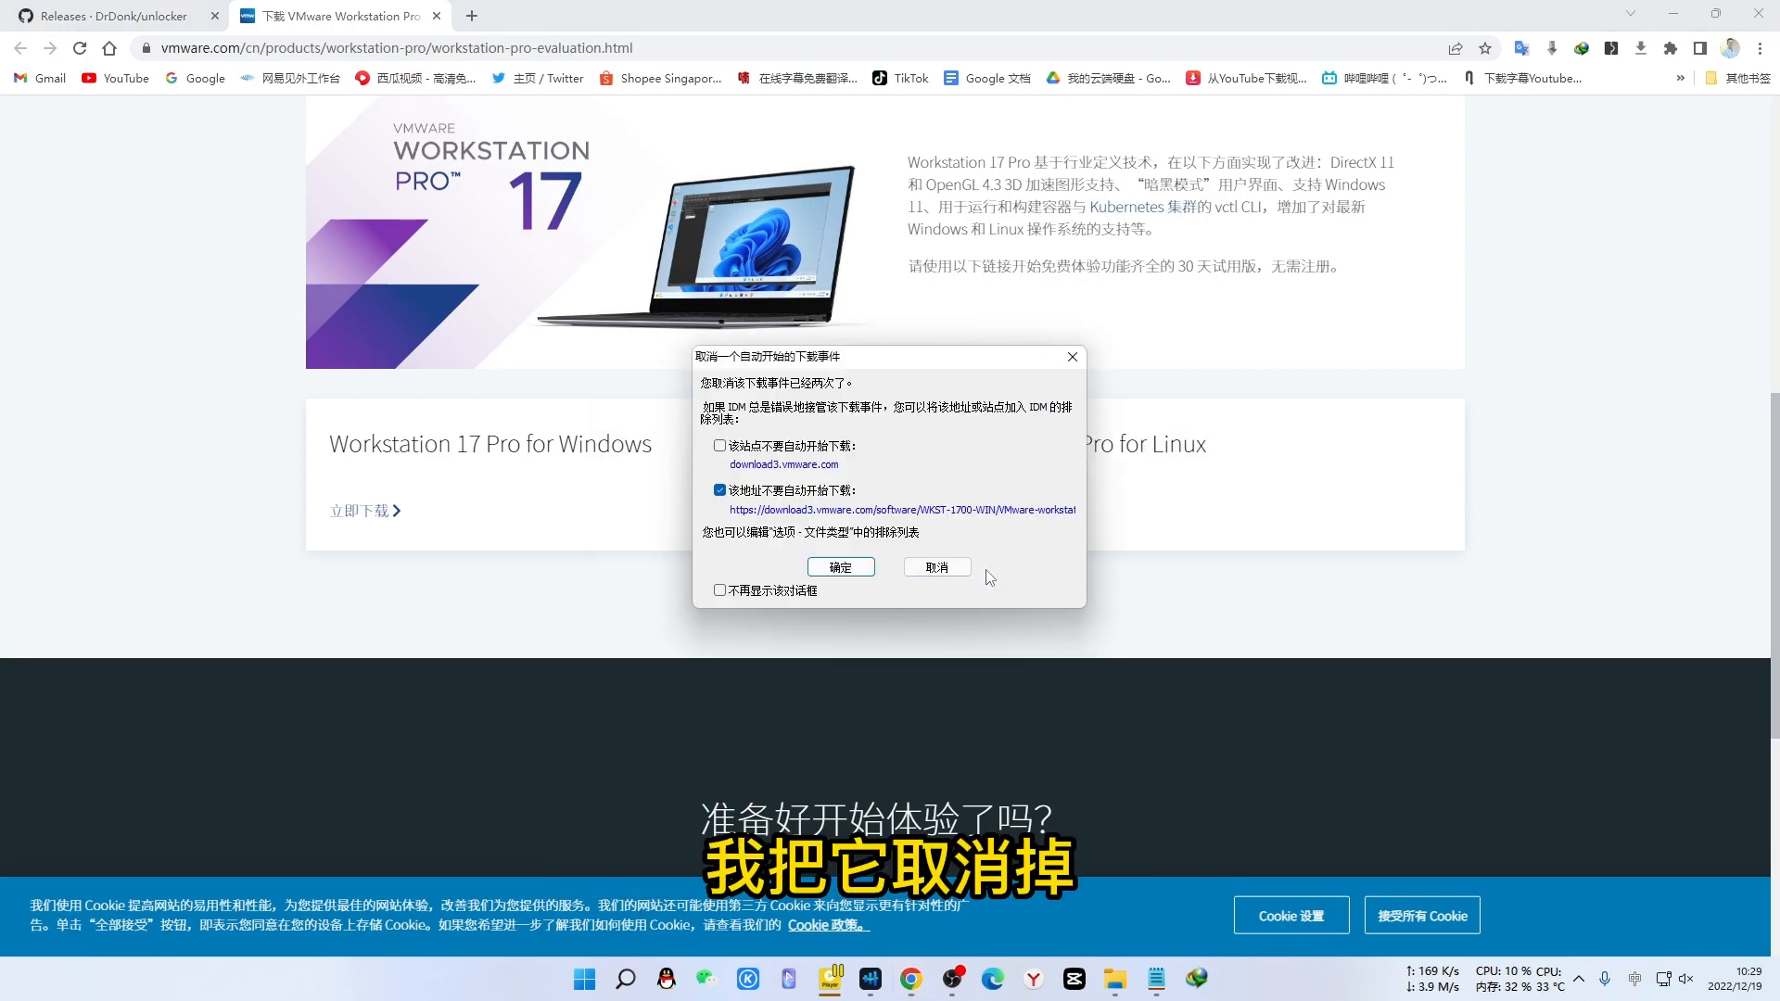
click(937, 567)
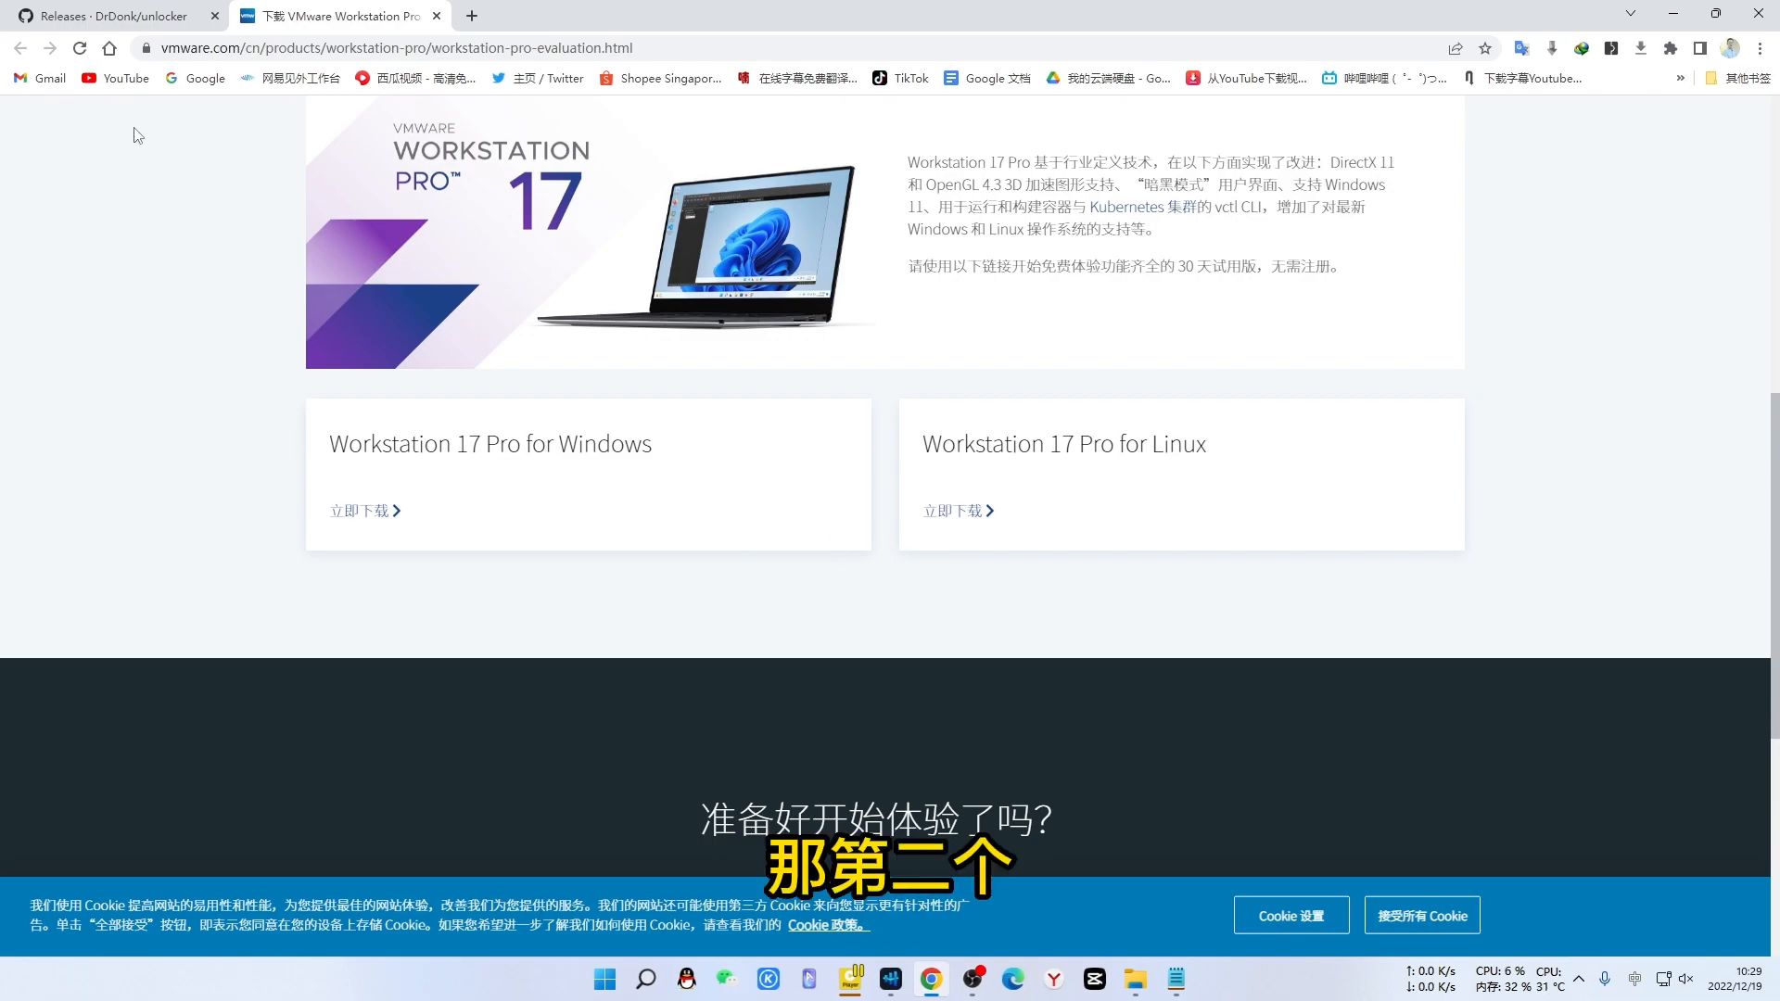
click(120, 15)
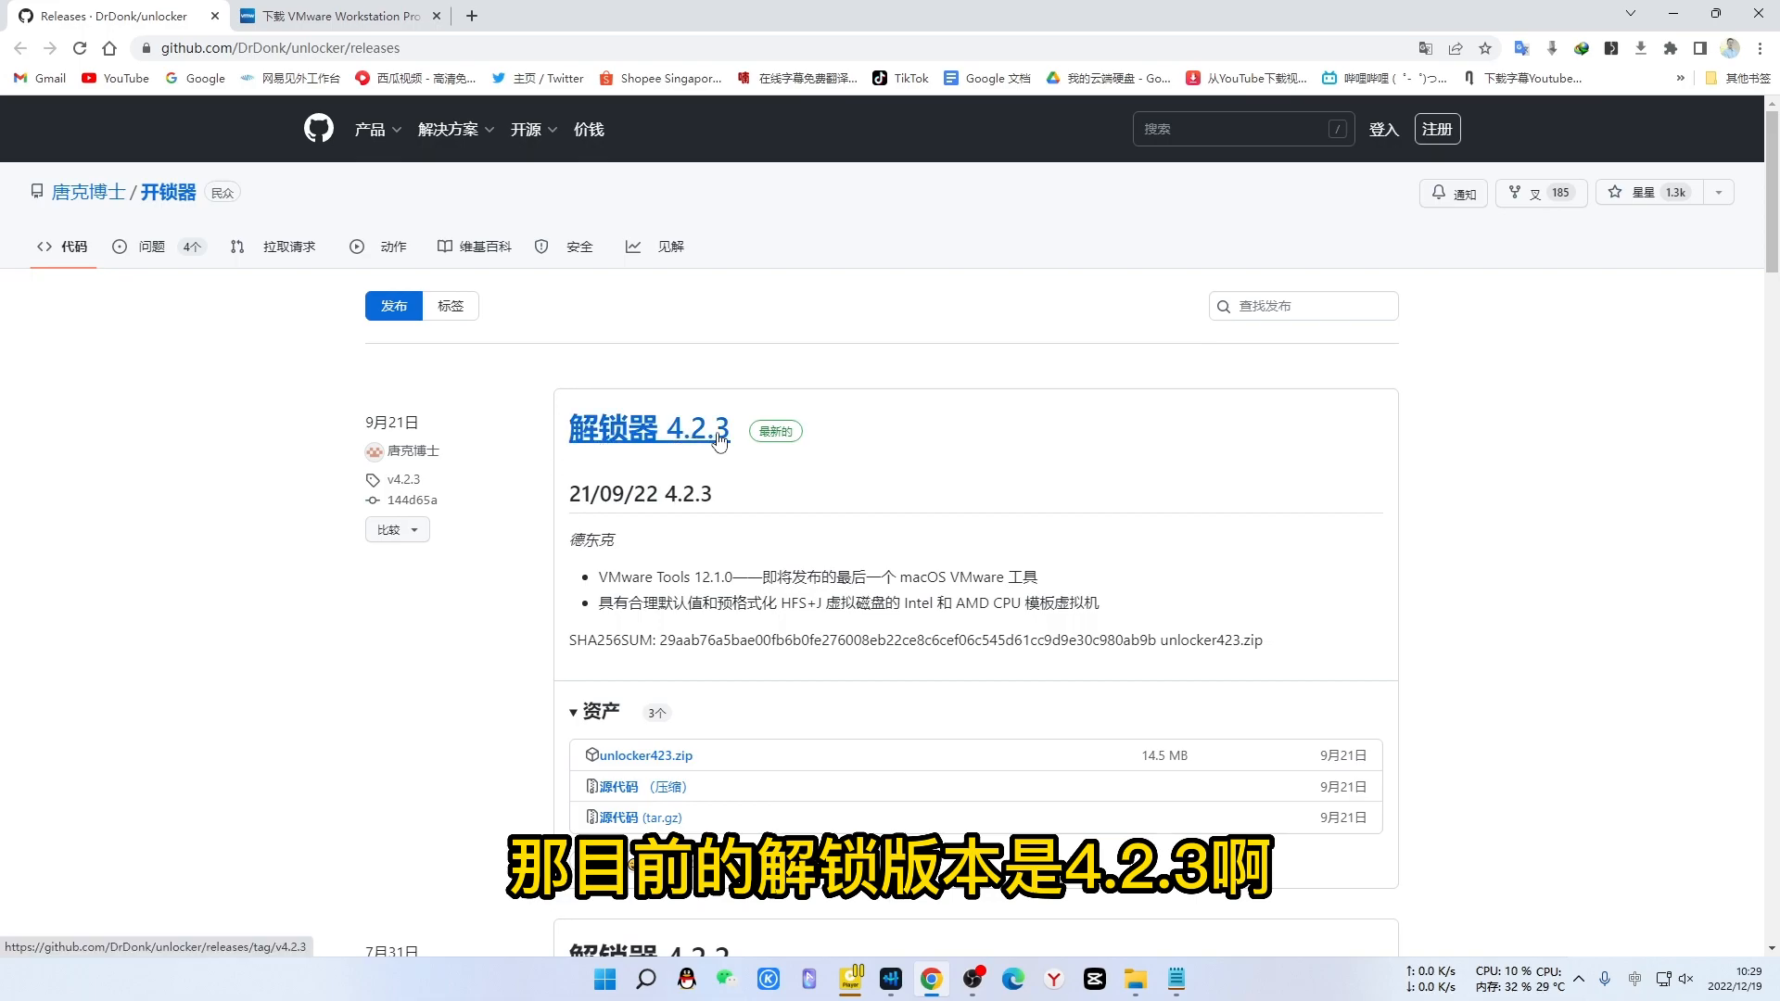
- Start and cancel the unlocker423.zip download from the 4.2.3 release, then minimize Chrome
scroll(667, 478, down, 3)
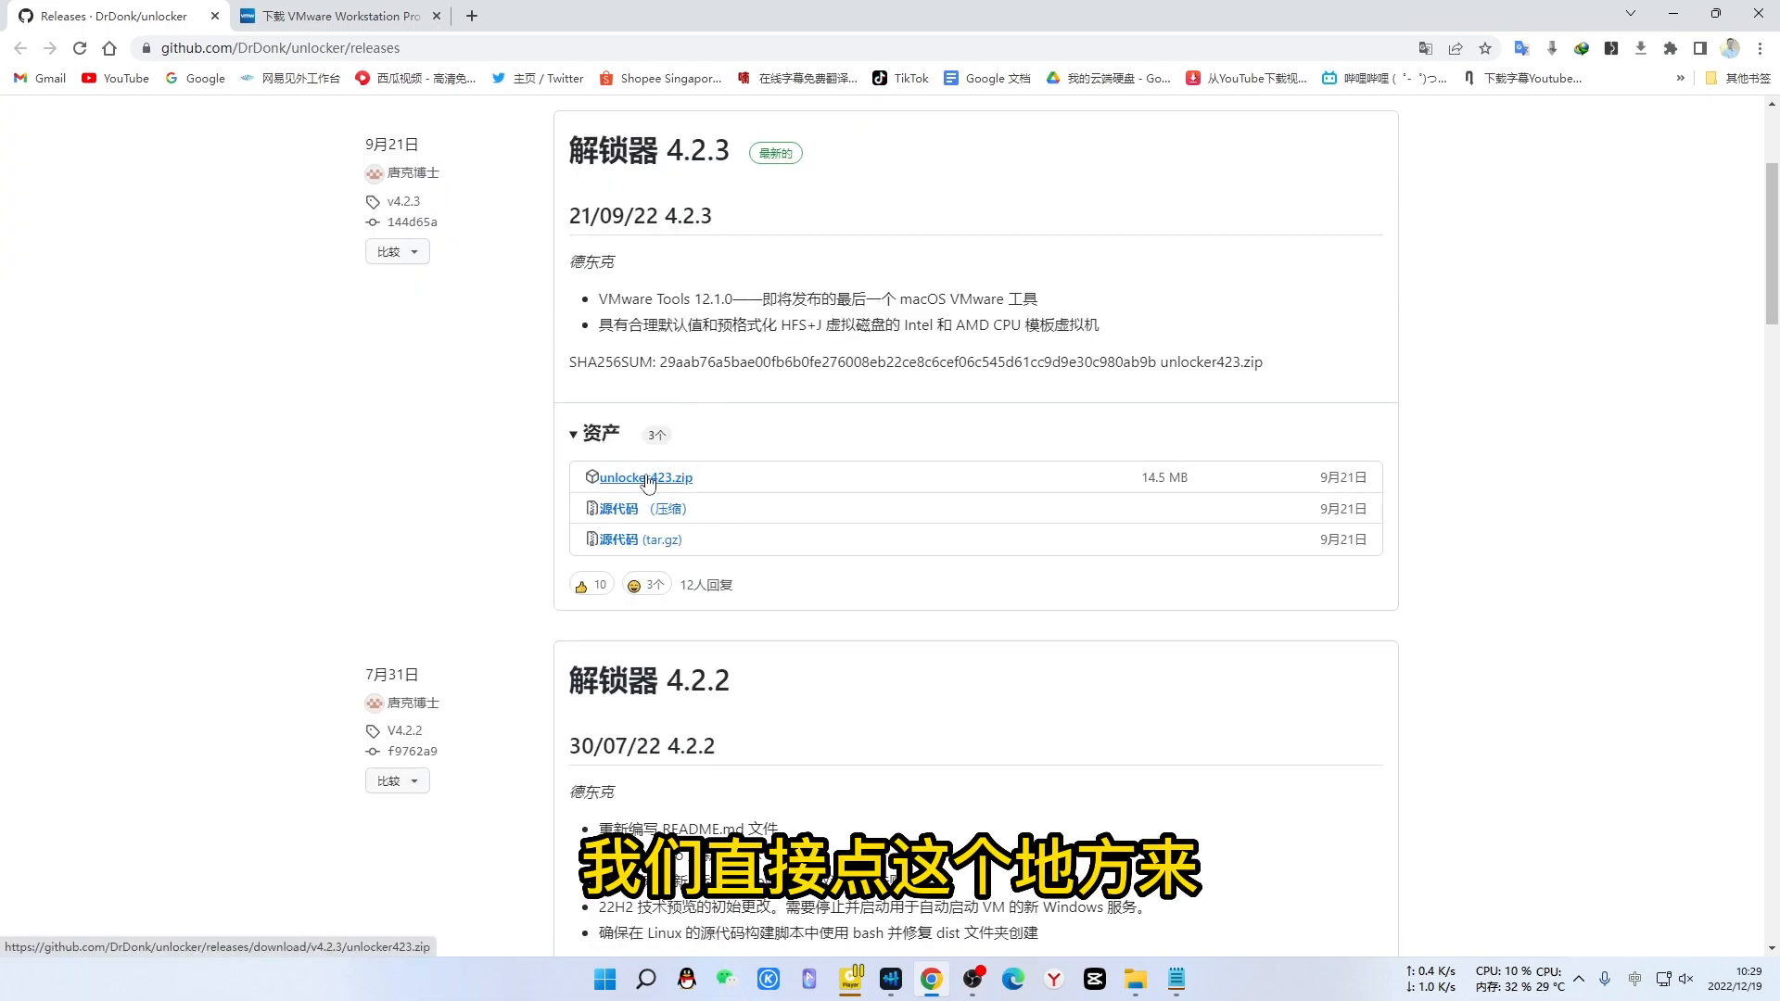
click(648, 479)
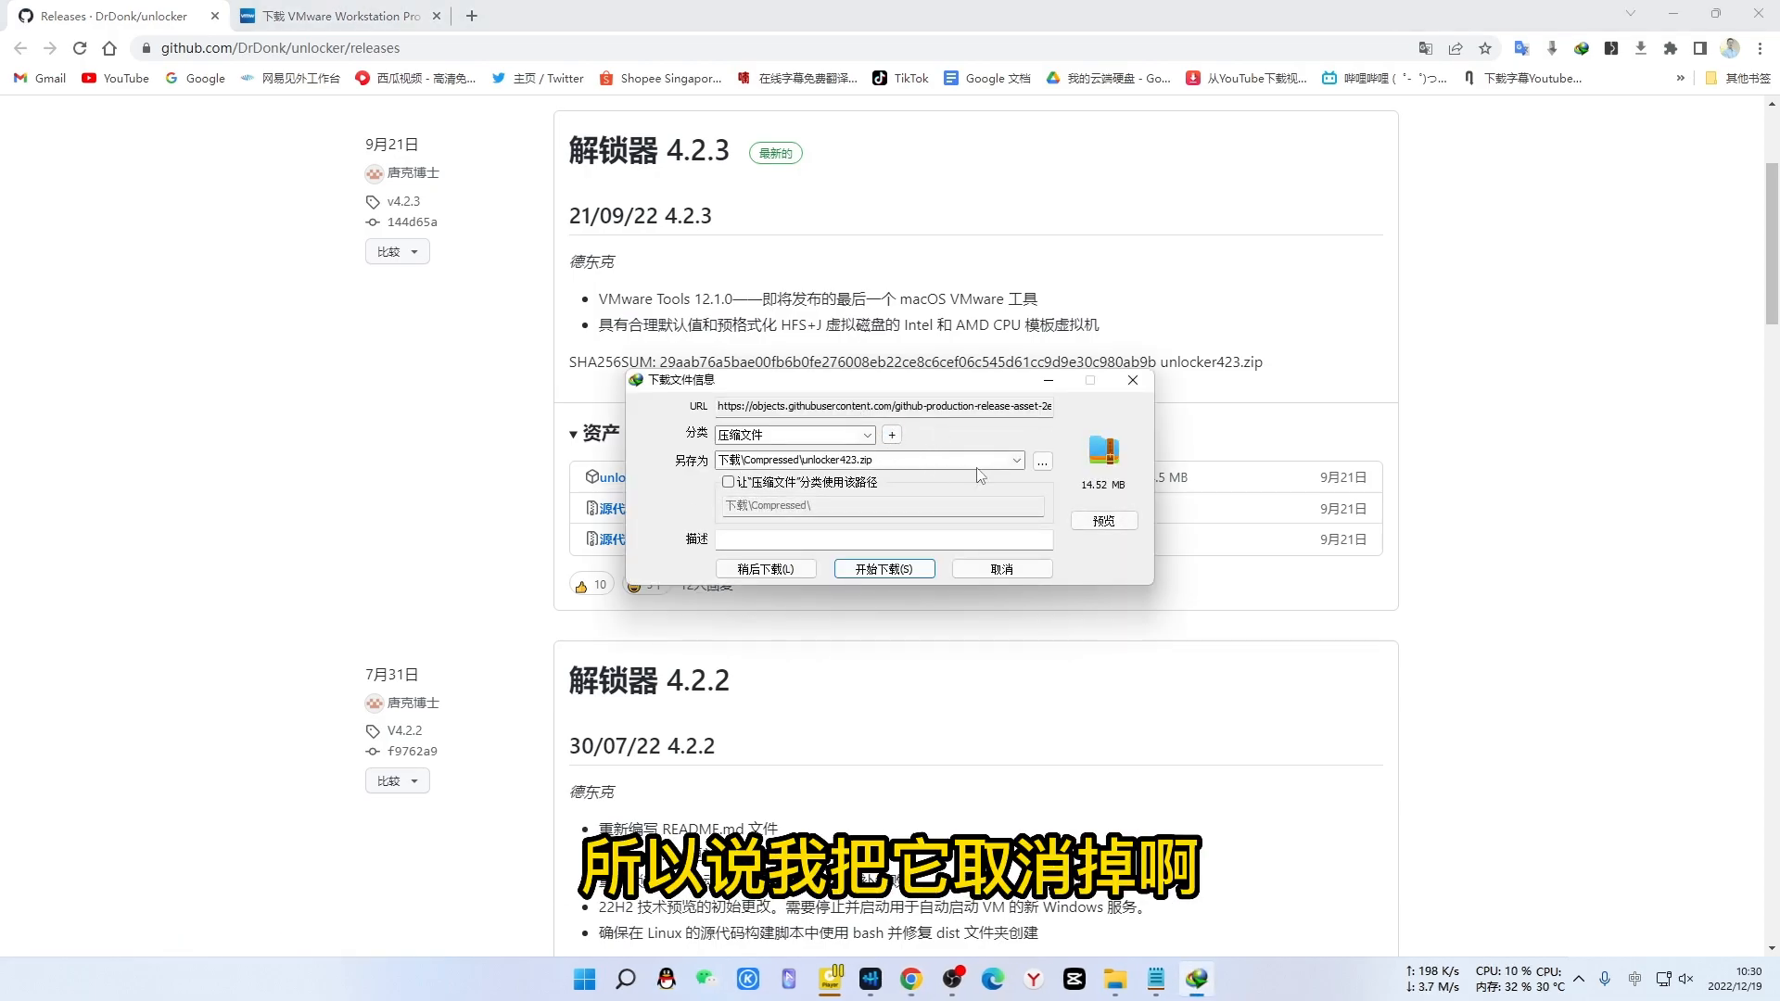
click(1001, 569)
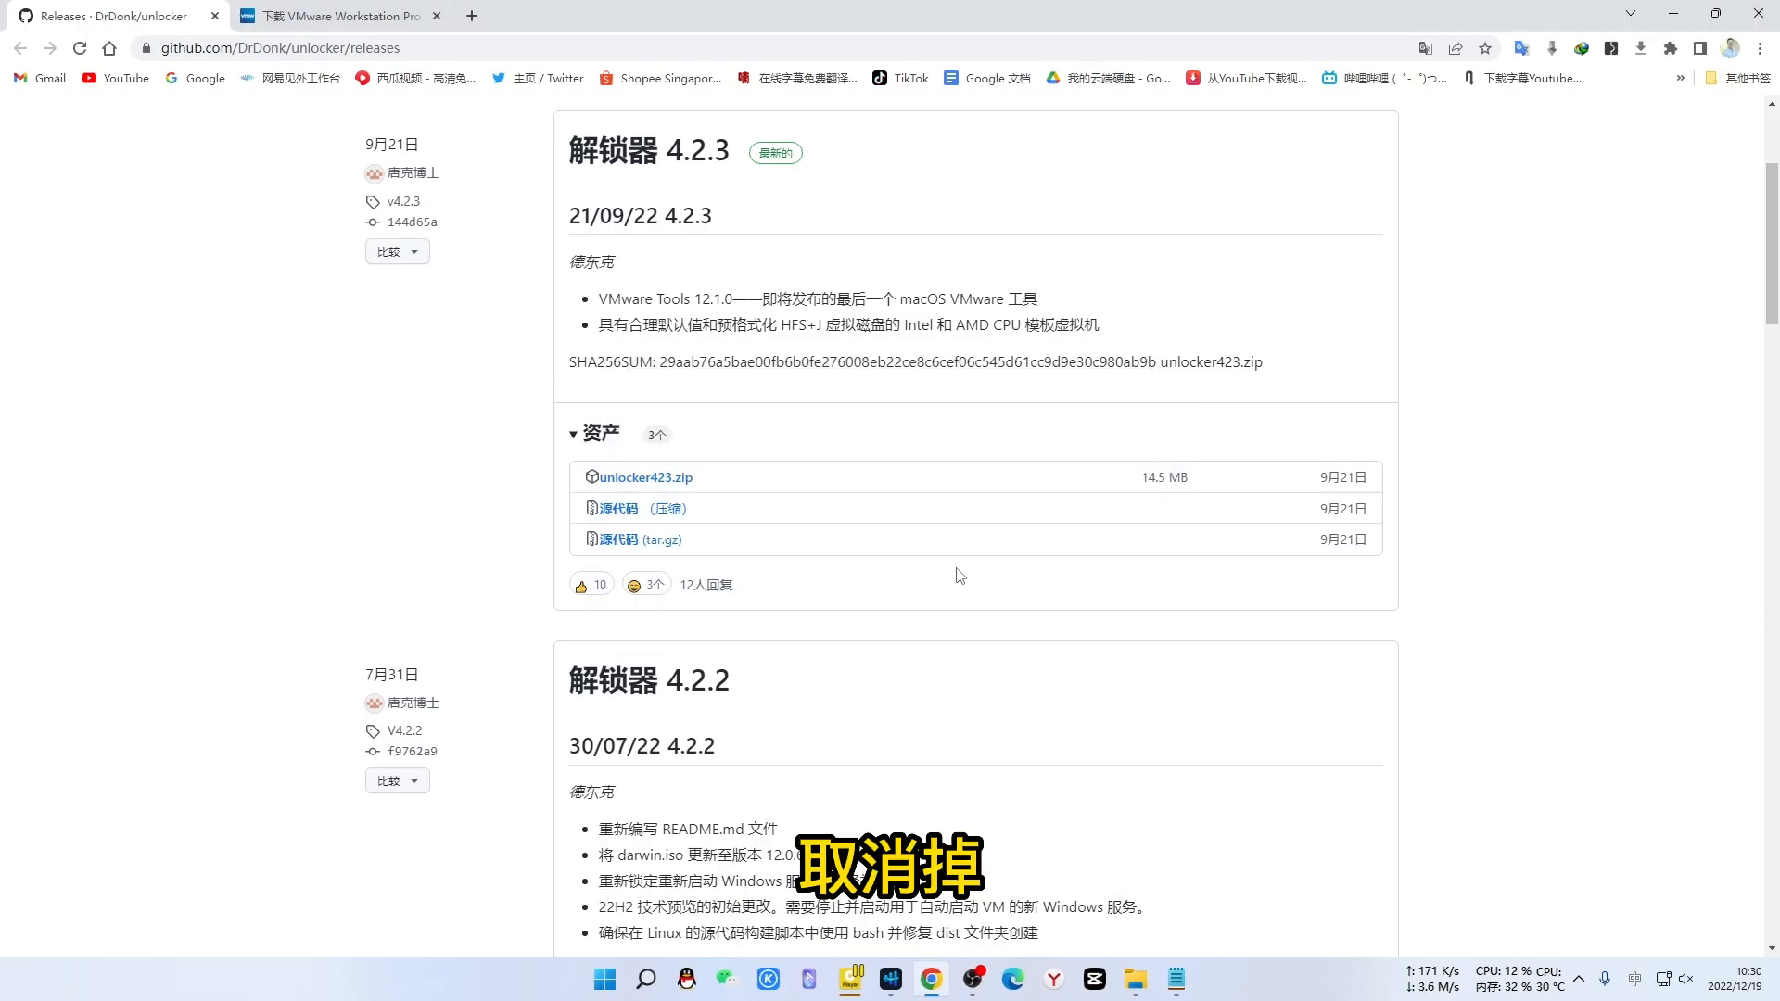
click(1676, 15)
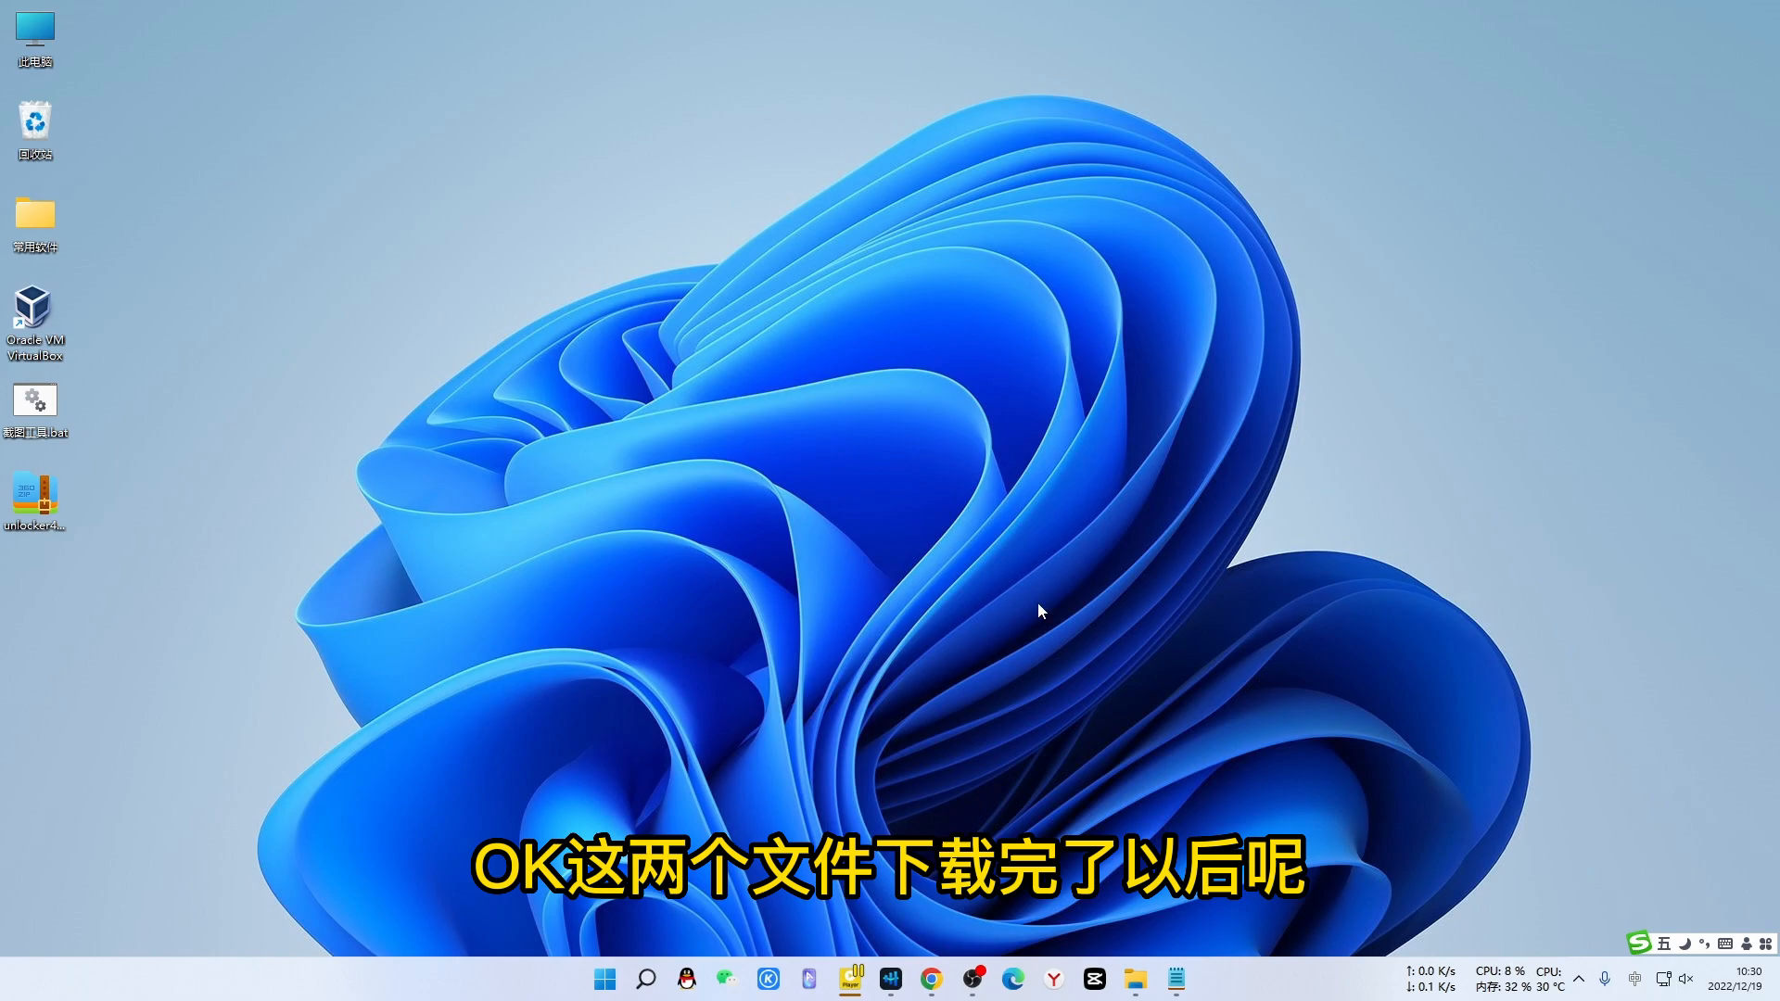
- Launch VMware-workstation-full-17.0.0-20800274.exe from the VM+macOS12 folder and minimize Explorer
click(1134, 979)
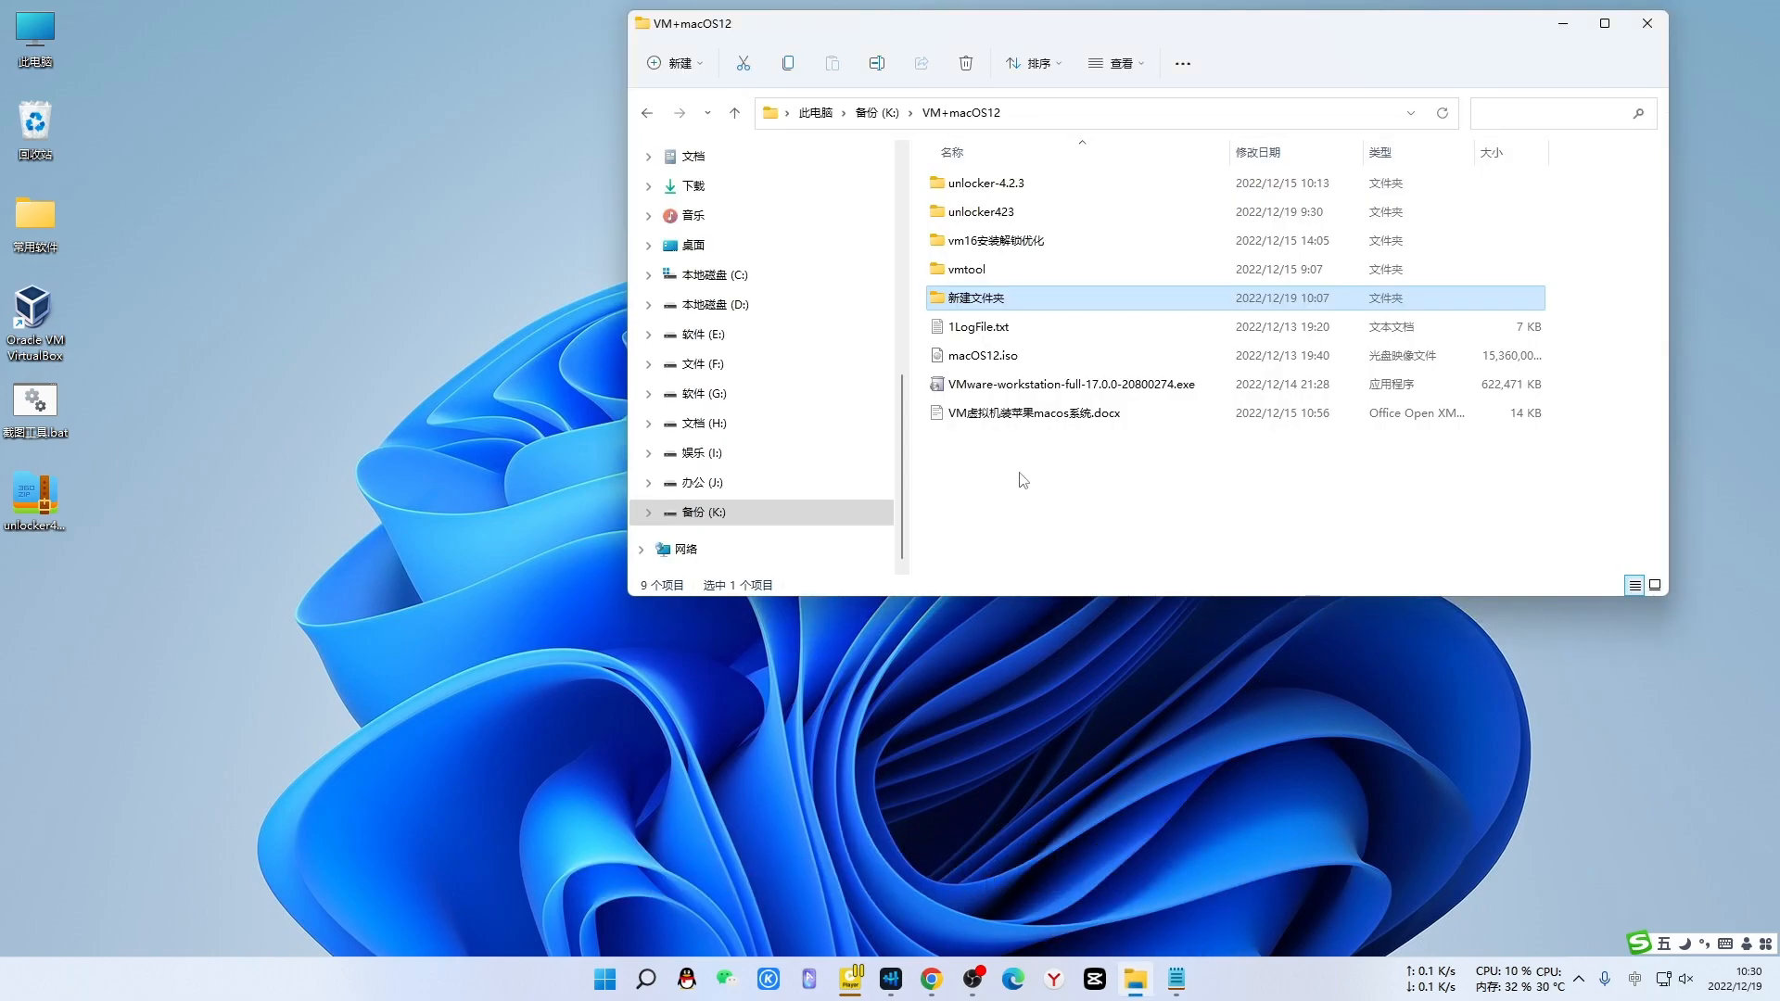
click(945, 386)
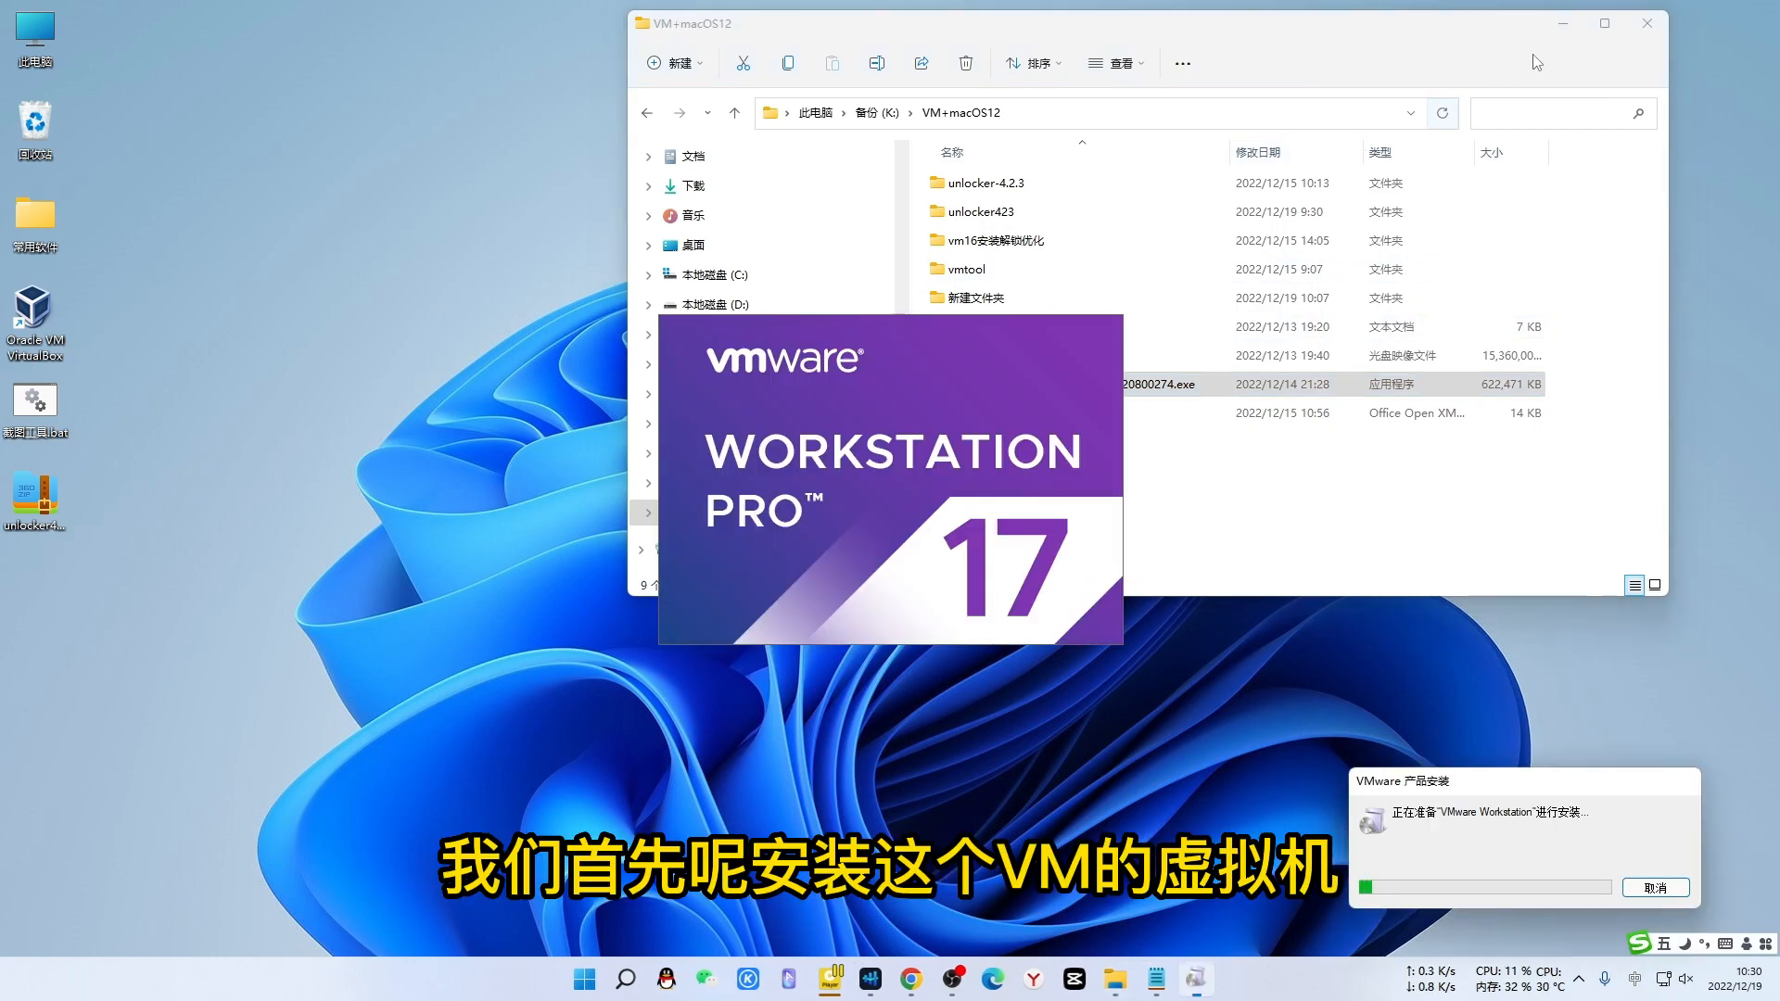
click(1563, 23)
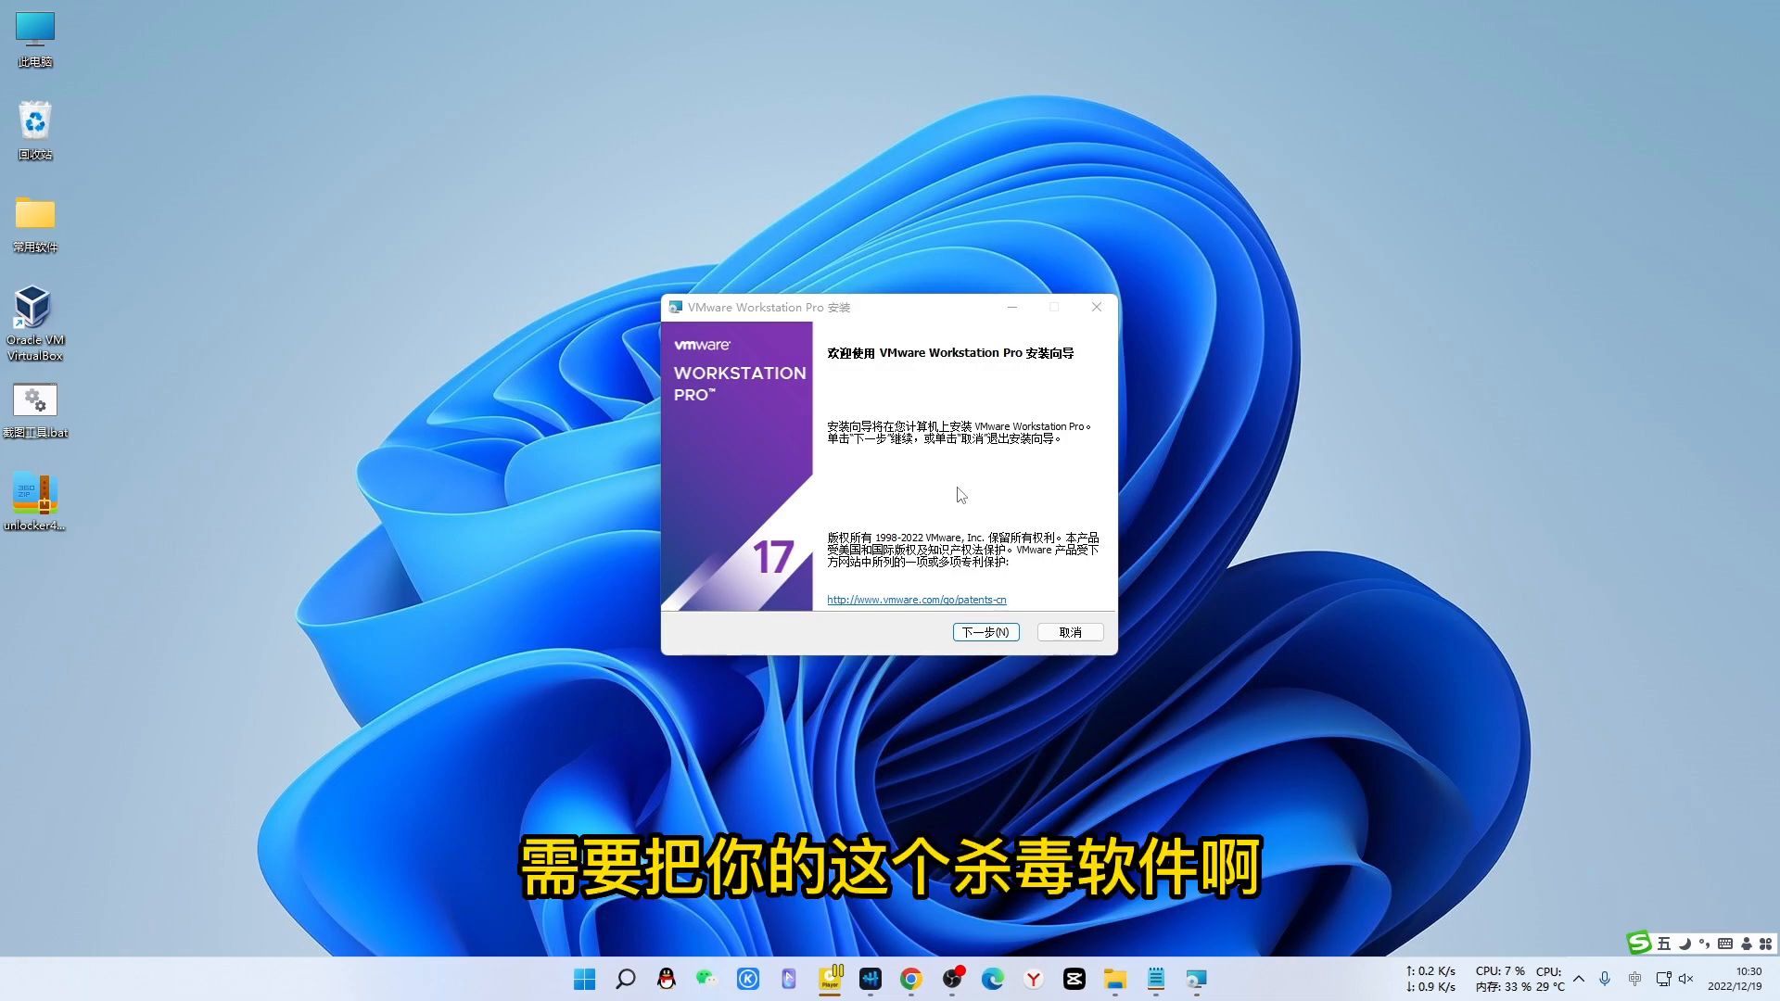
- Accept the license and keep default setup, user experience and shortcut options, then start installing
click(977, 631)
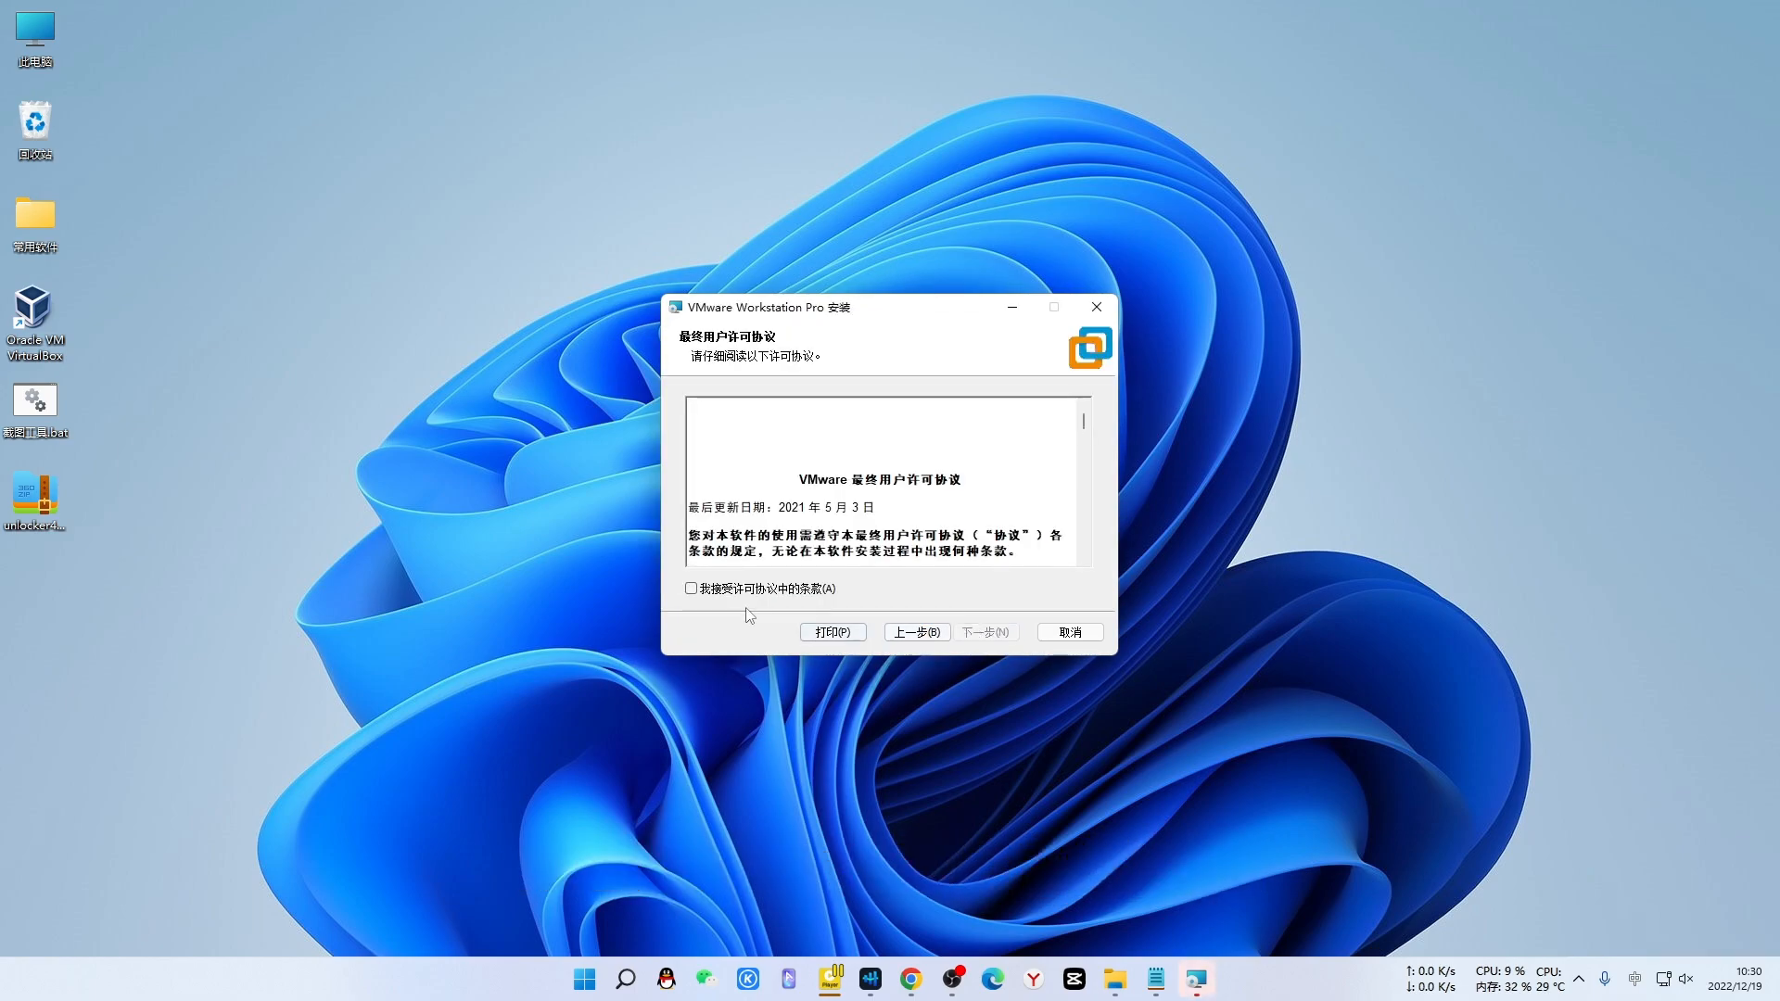
click(691, 590)
click(991, 633)
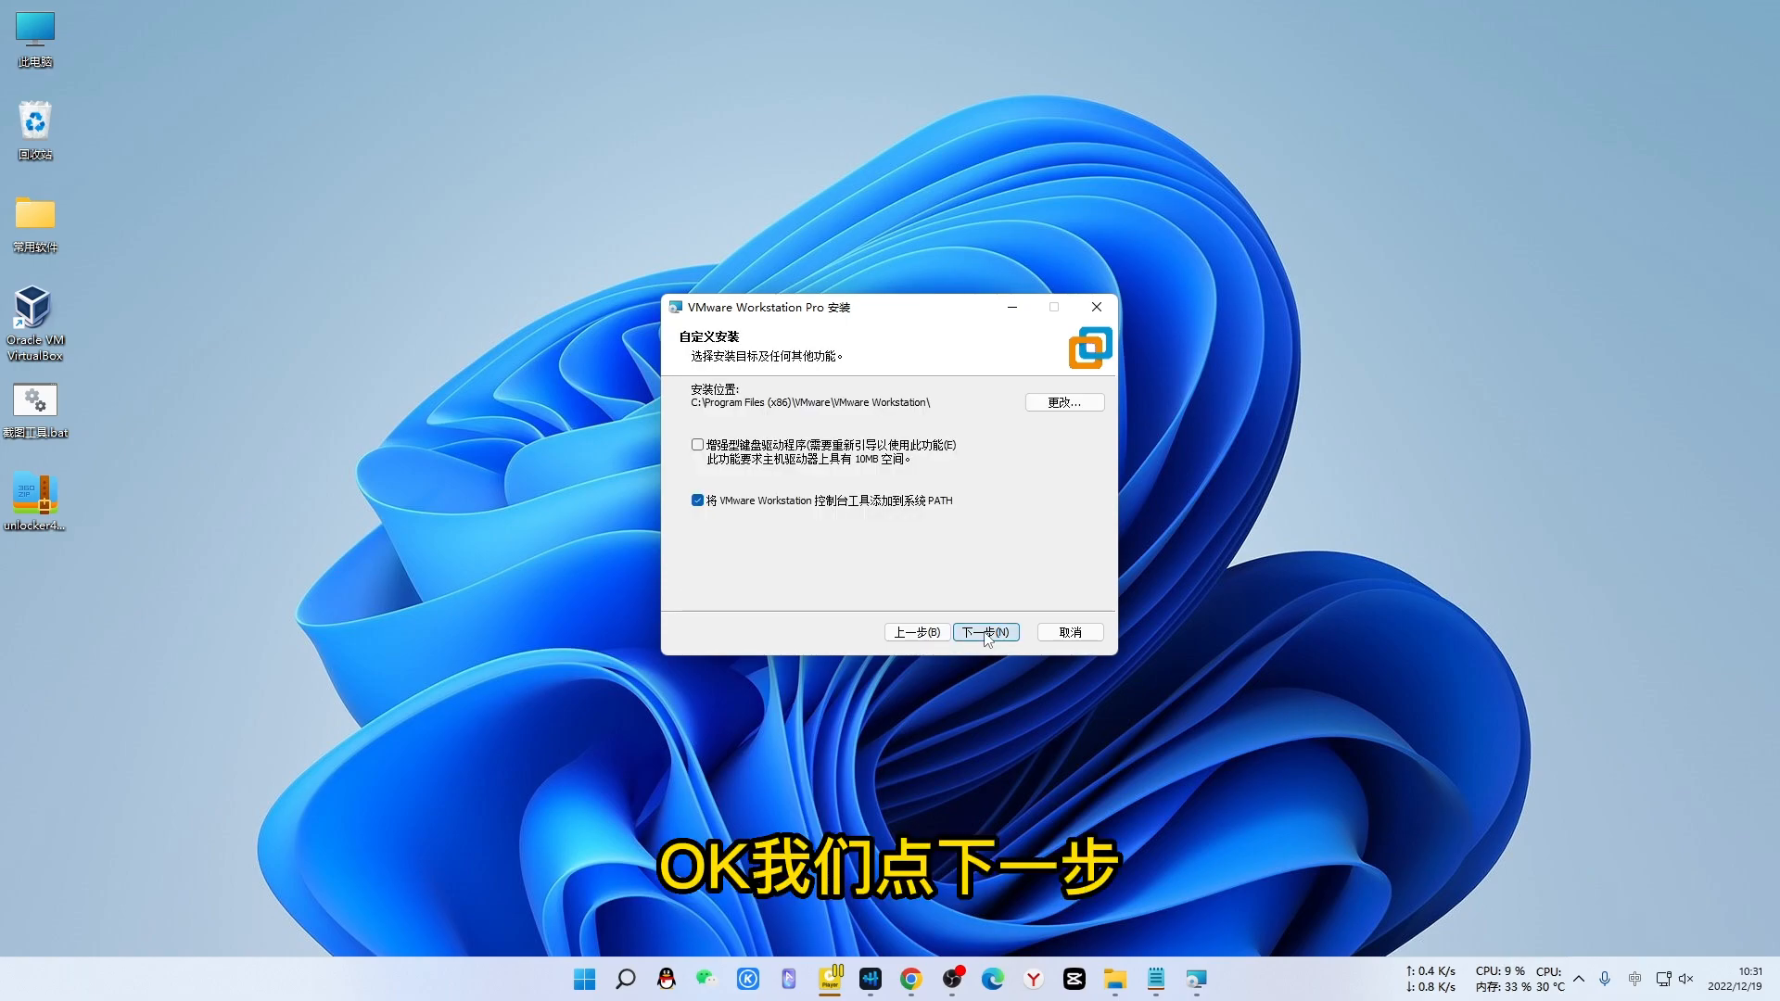
click(987, 634)
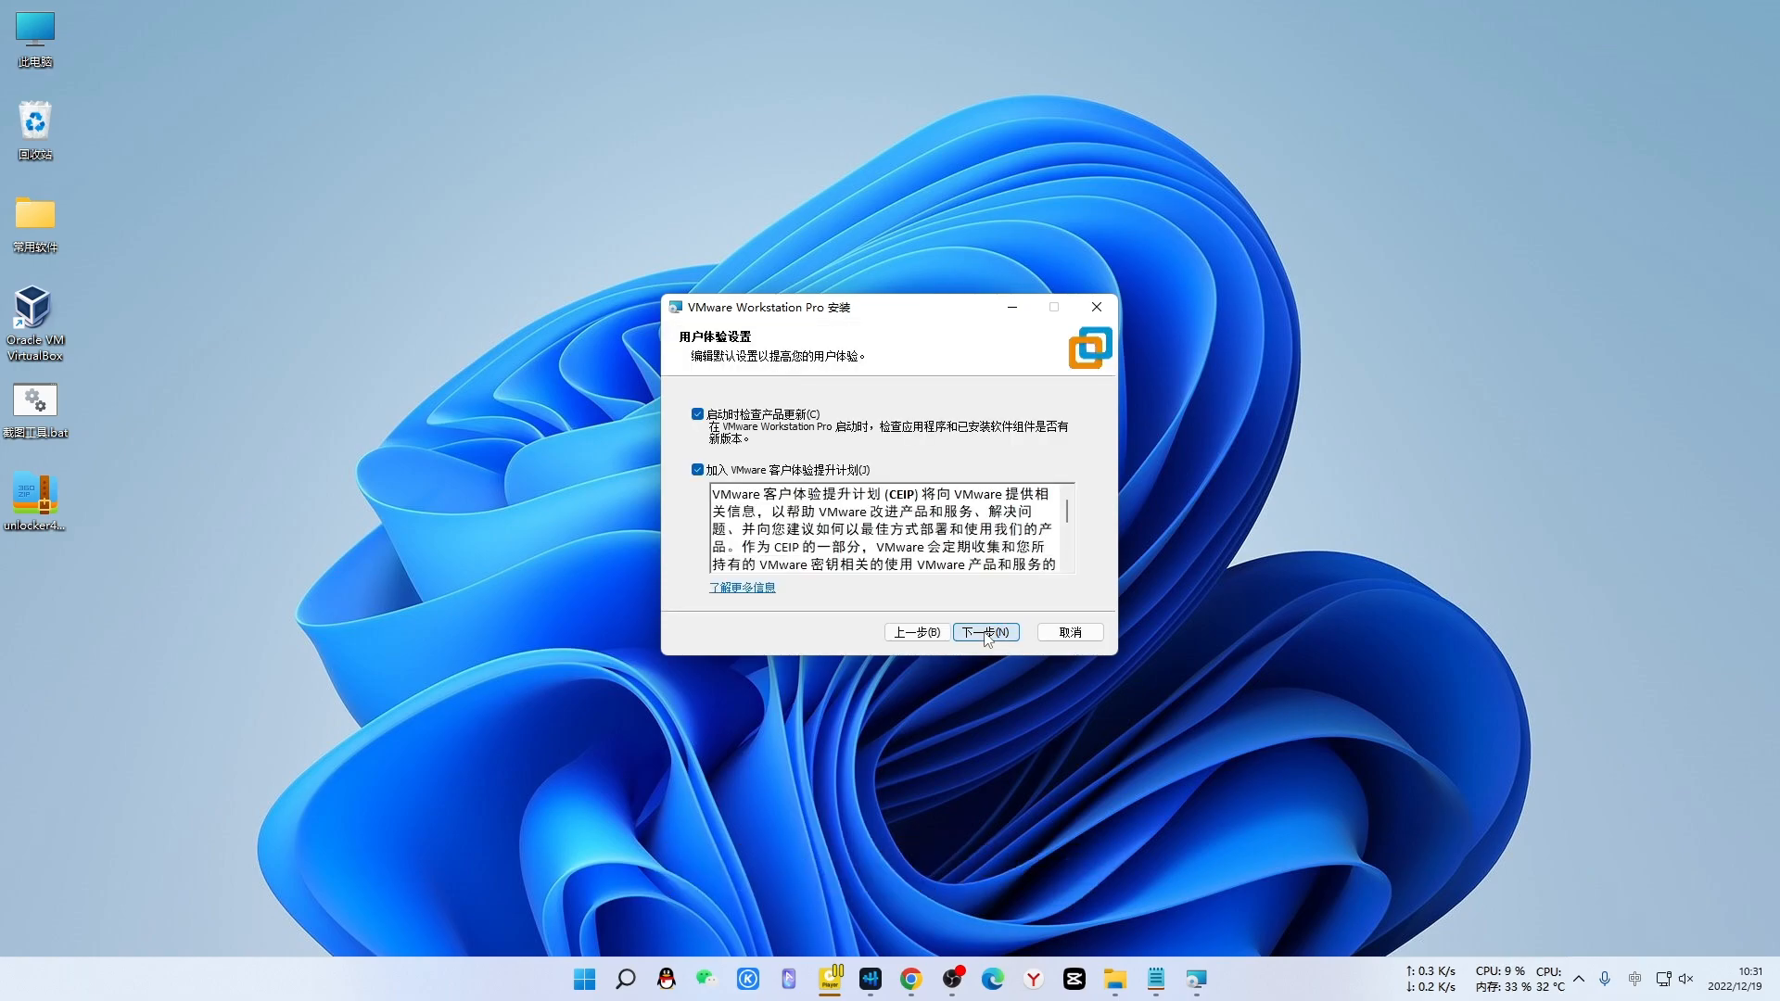
click(985, 633)
click(986, 633)
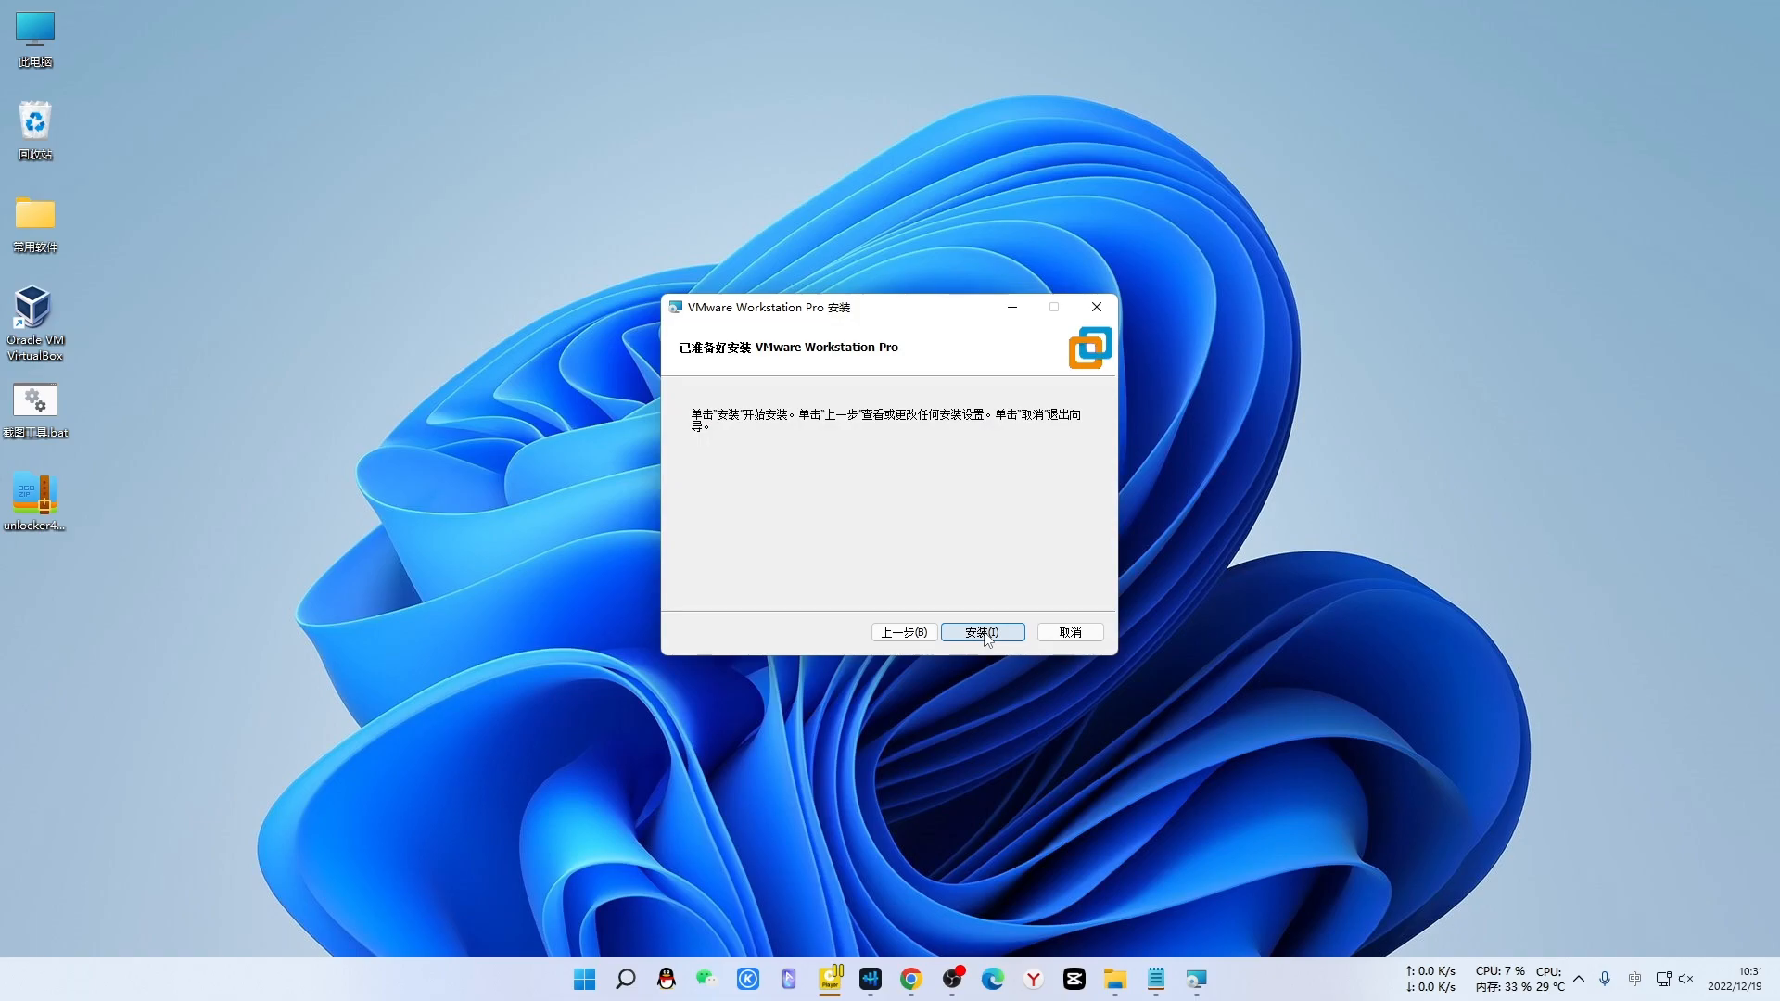
click(985, 633)
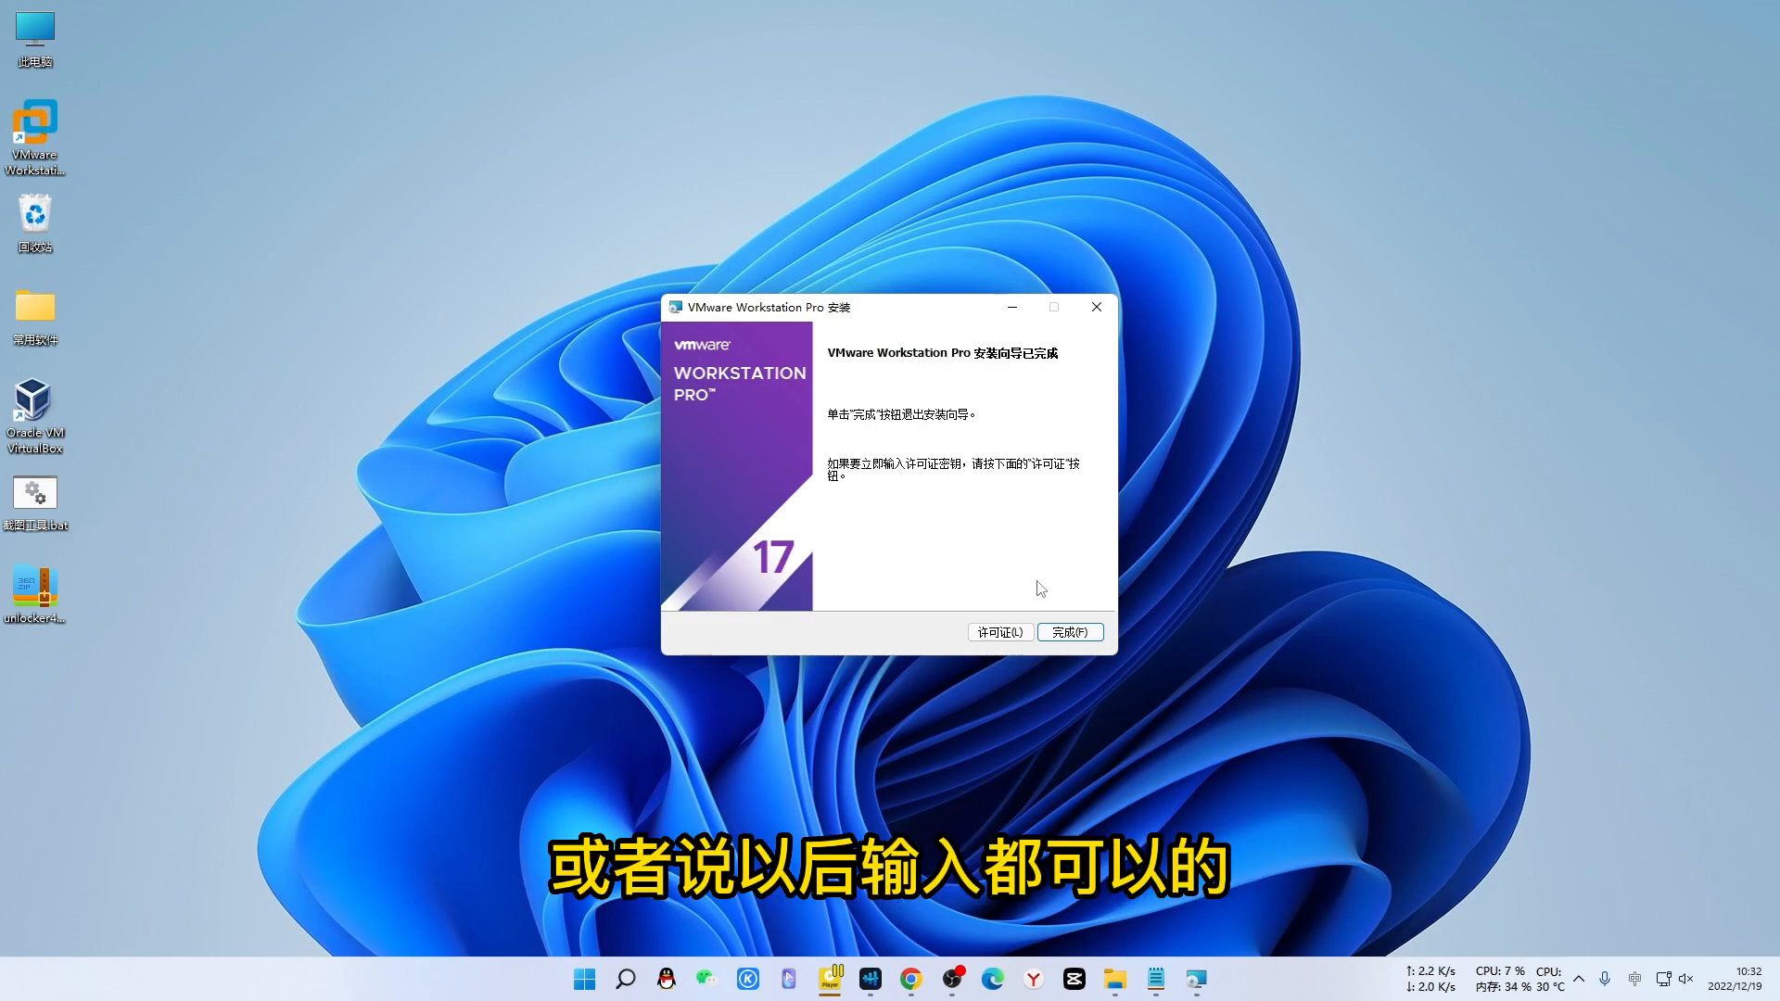
- Copy the licence key from the notes, paste it into the key field, and finish the wizard
click(990, 635)
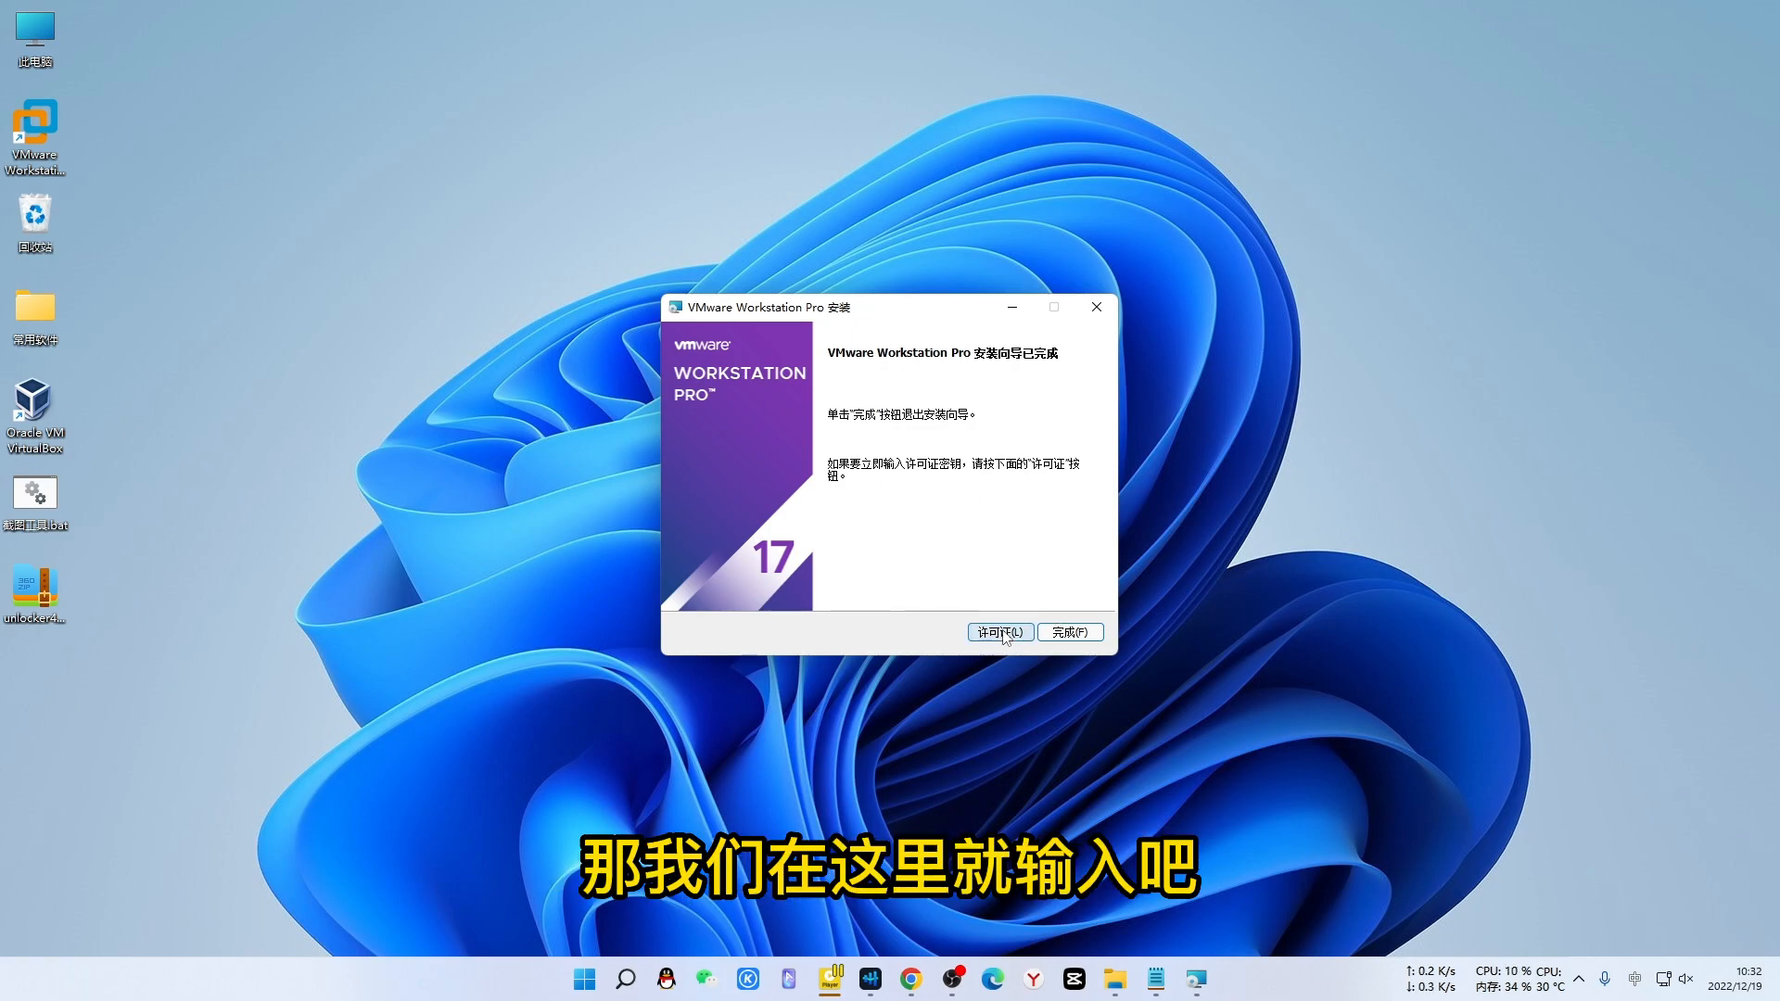
click(1156, 979)
drag(730, 340, 462, 337)
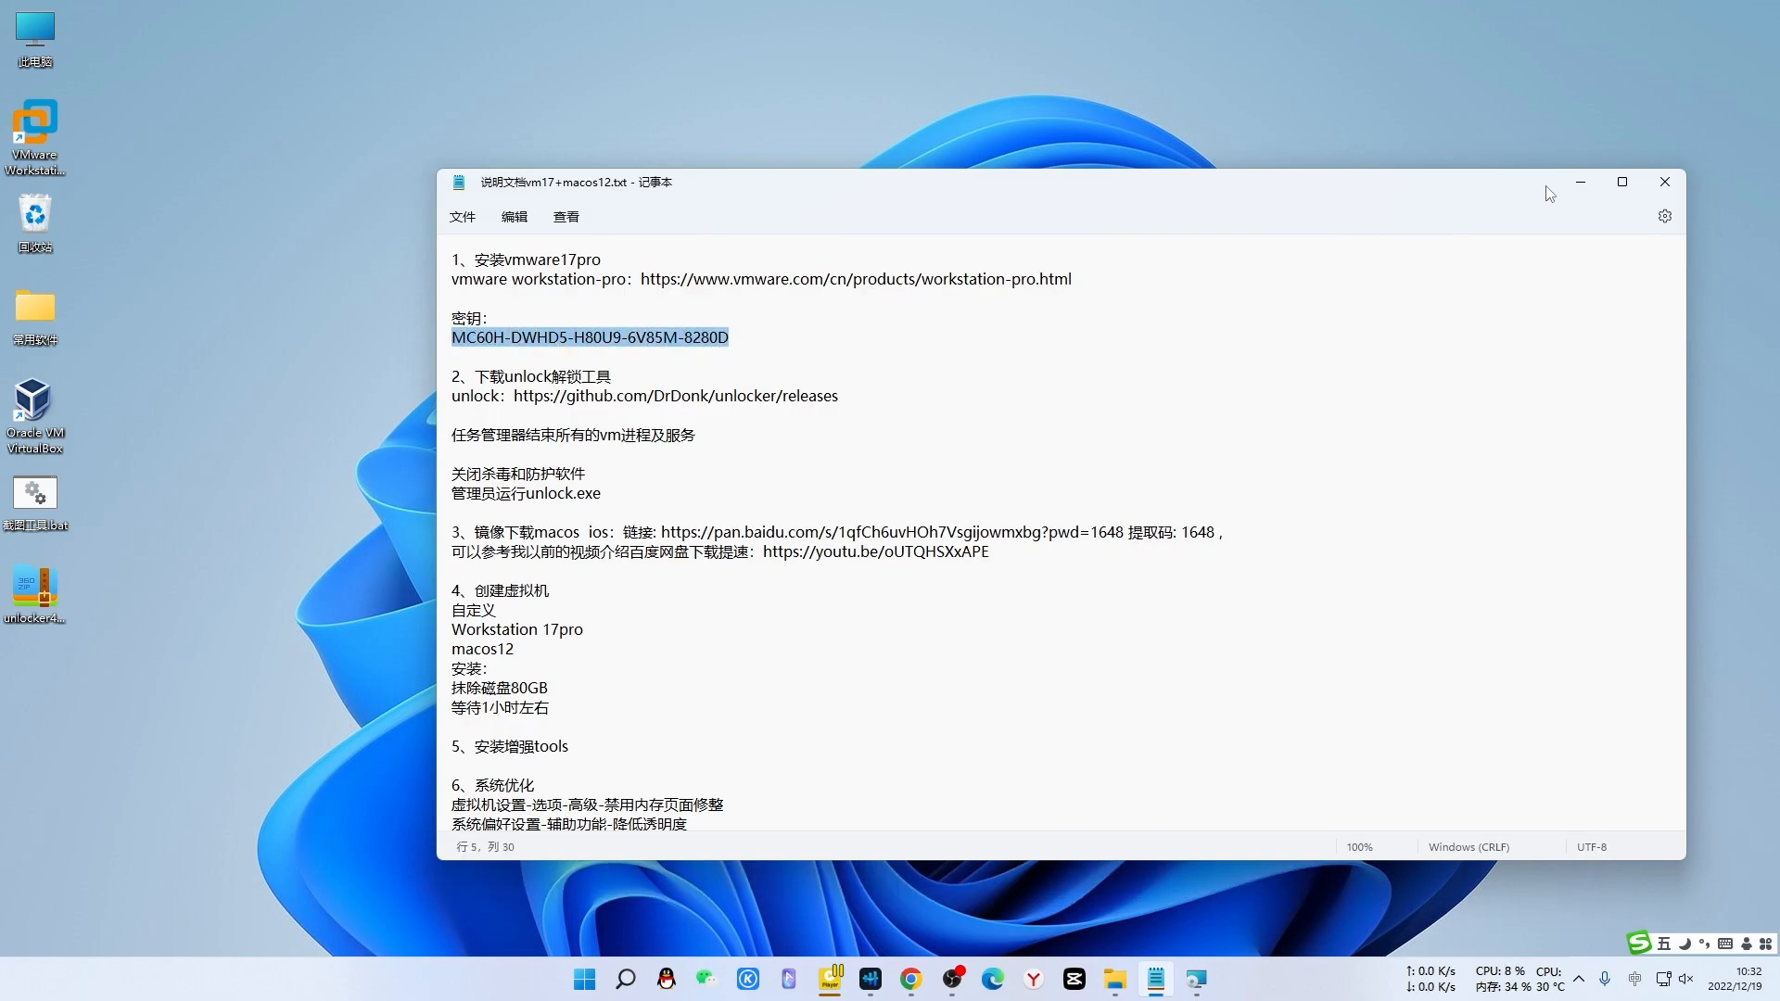
click(1576, 183)
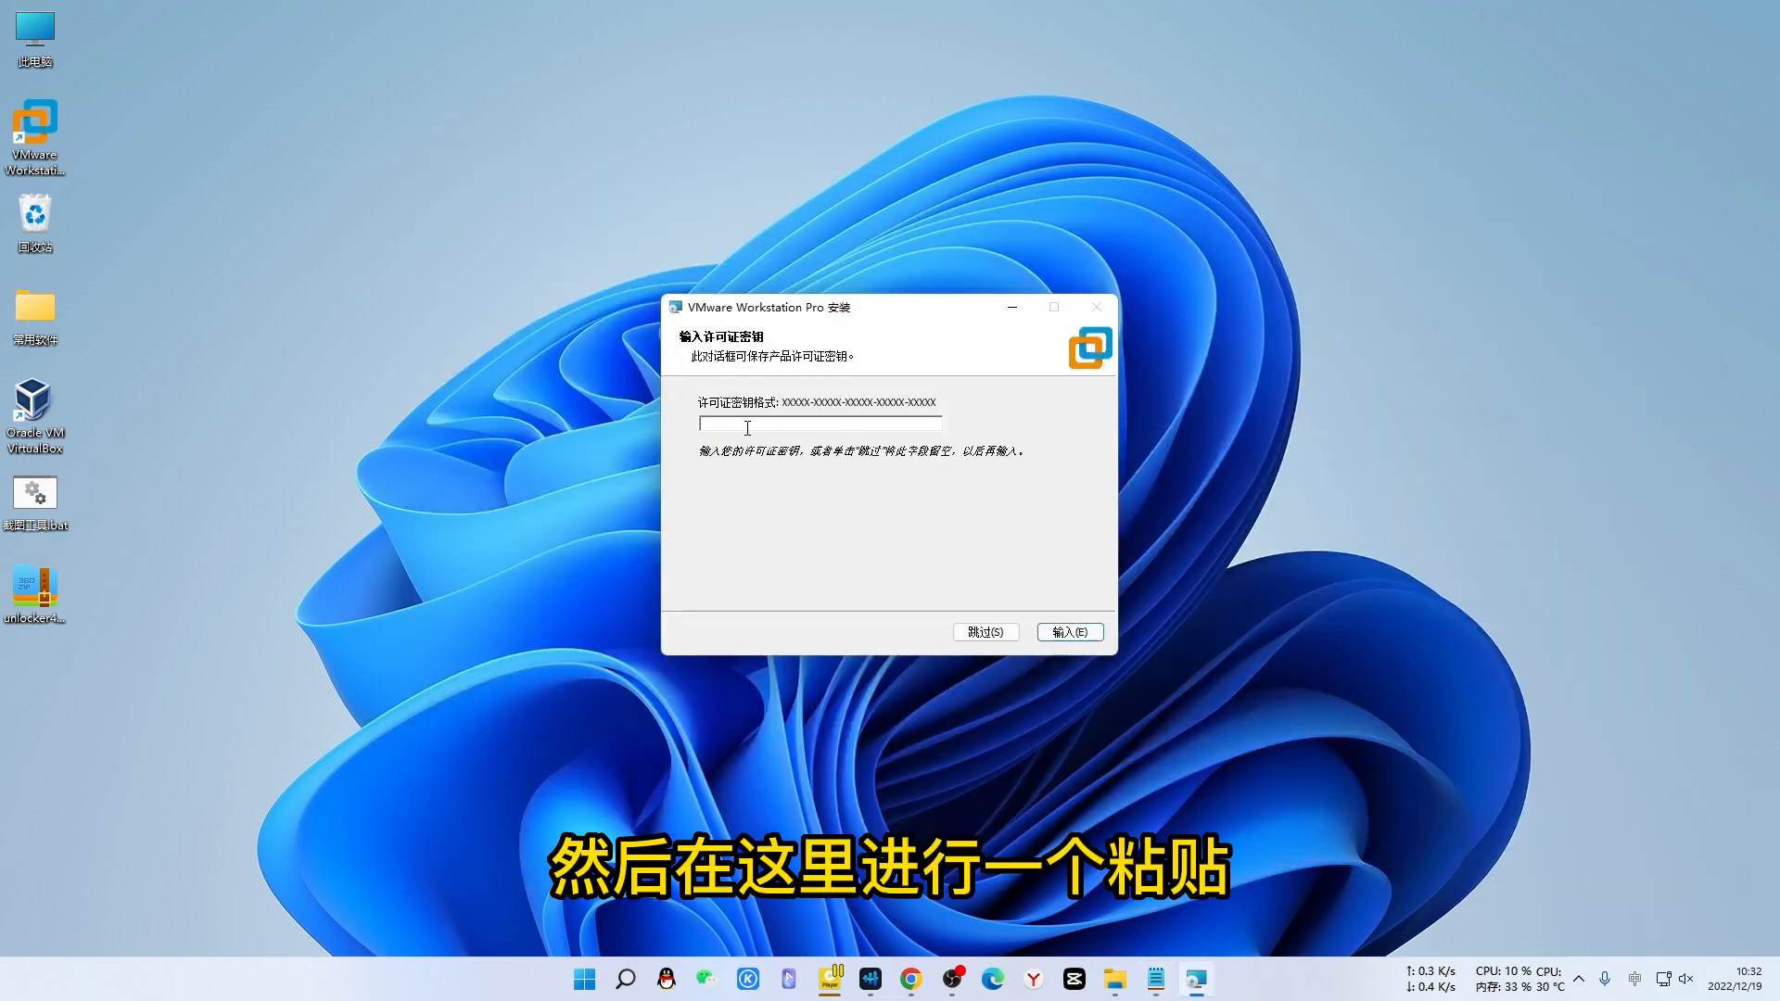
key(ctrl+v)
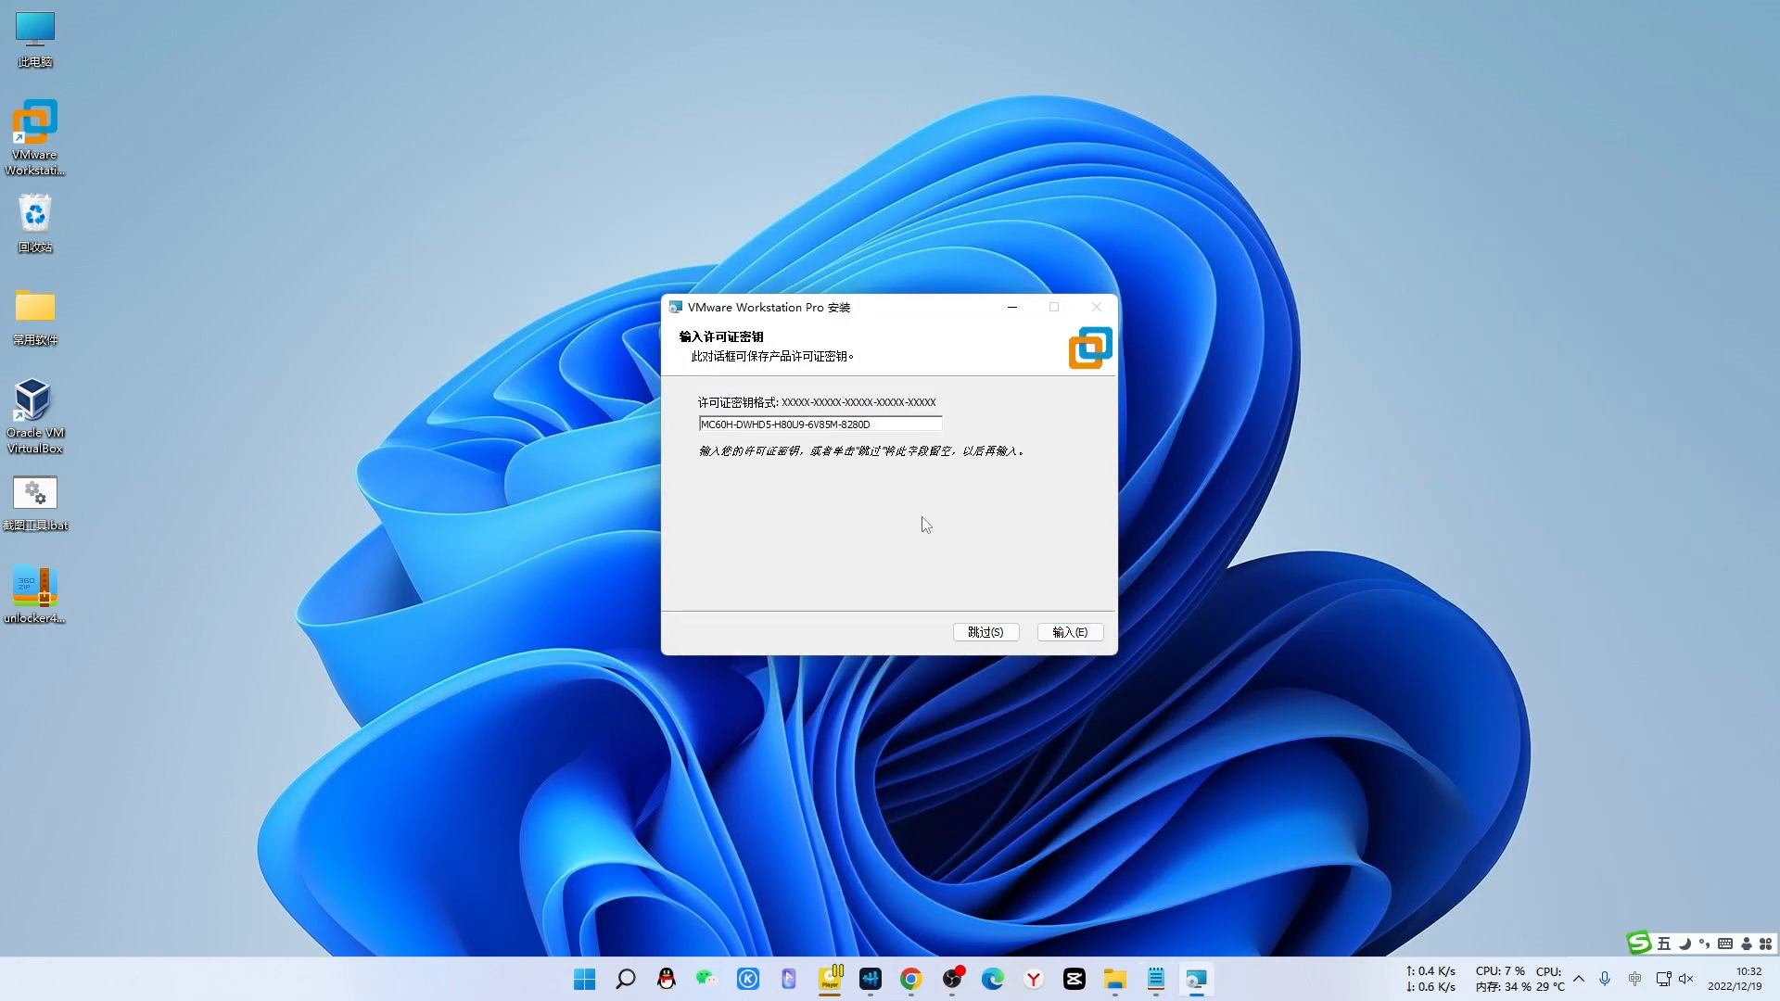
click(1067, 632)
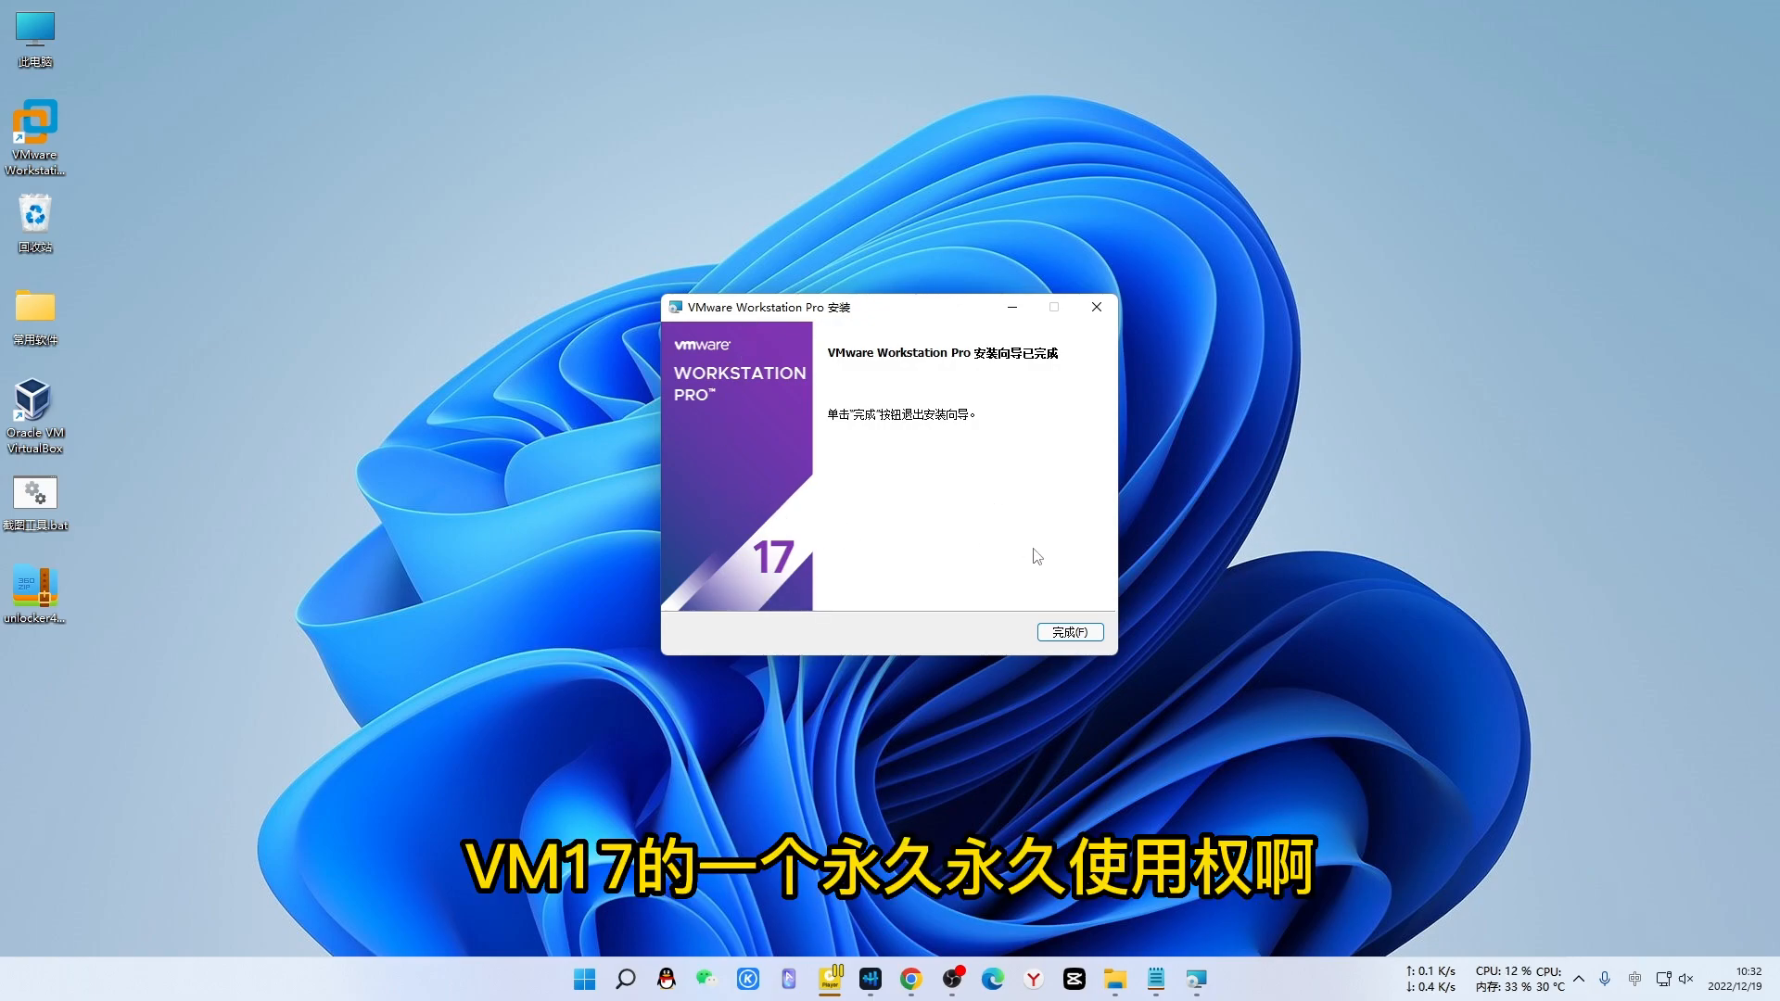
click(1069, 634)
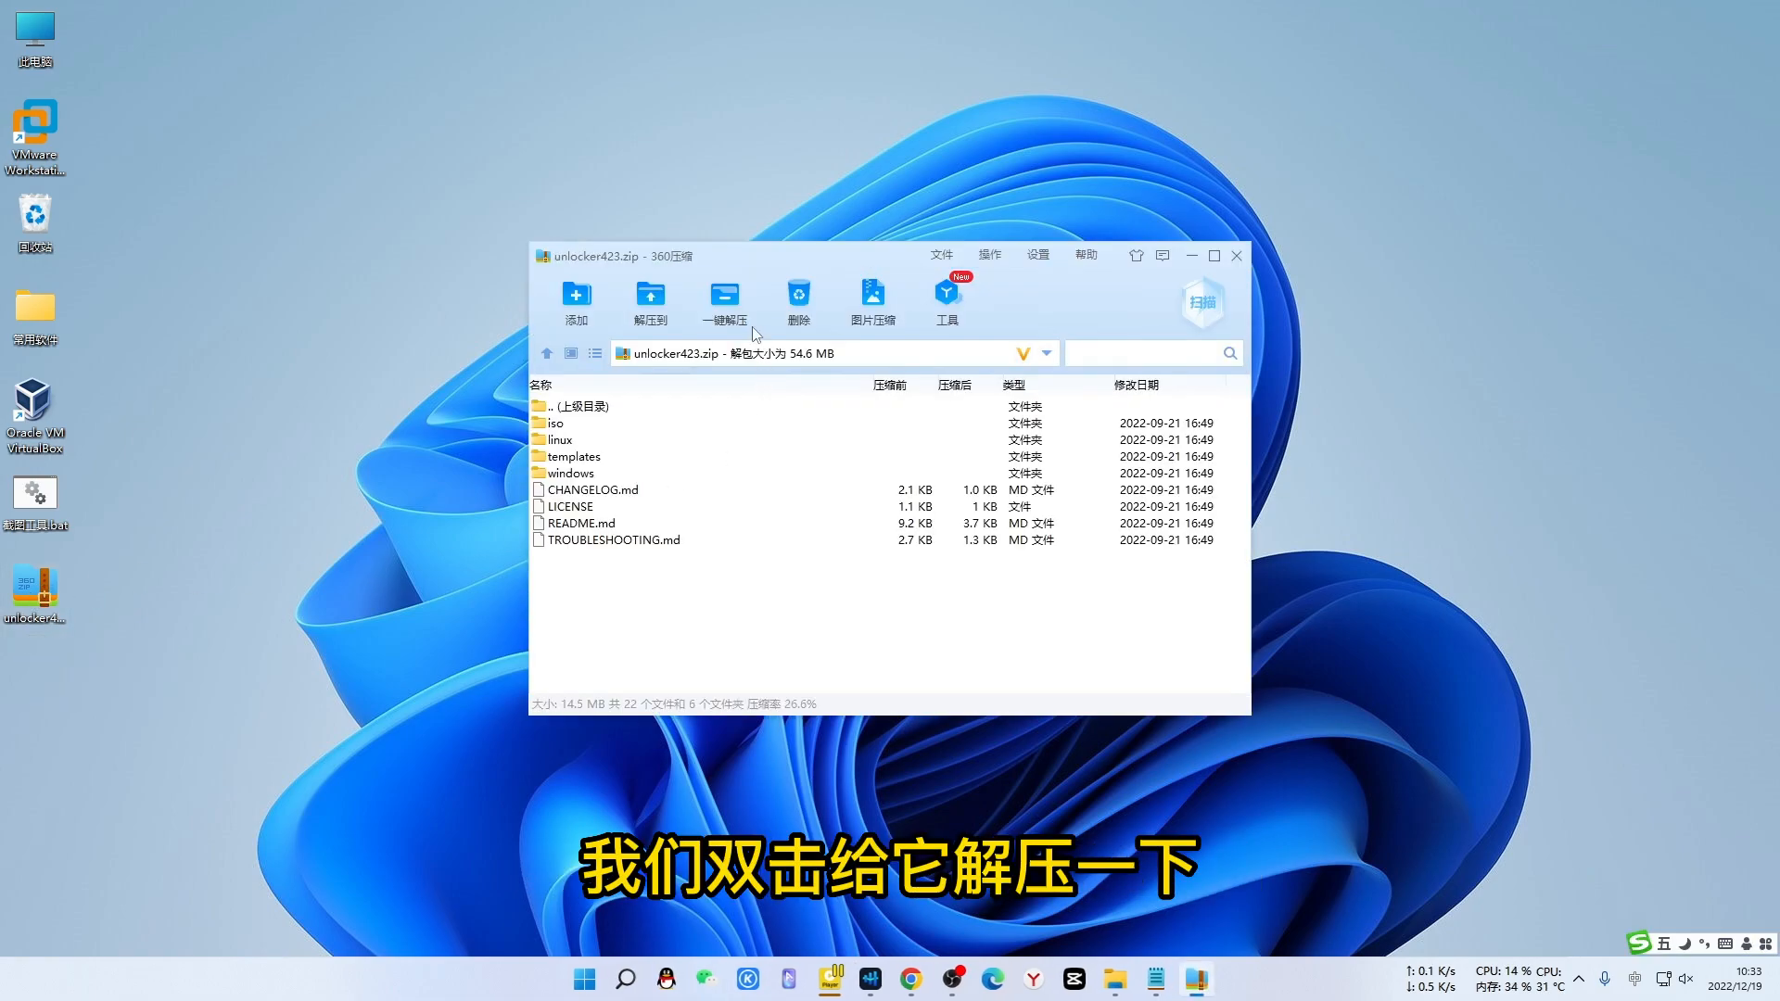
- Extract unlocker423.zip to the desktop with 360压缩's one-click extract
click(754, 331)
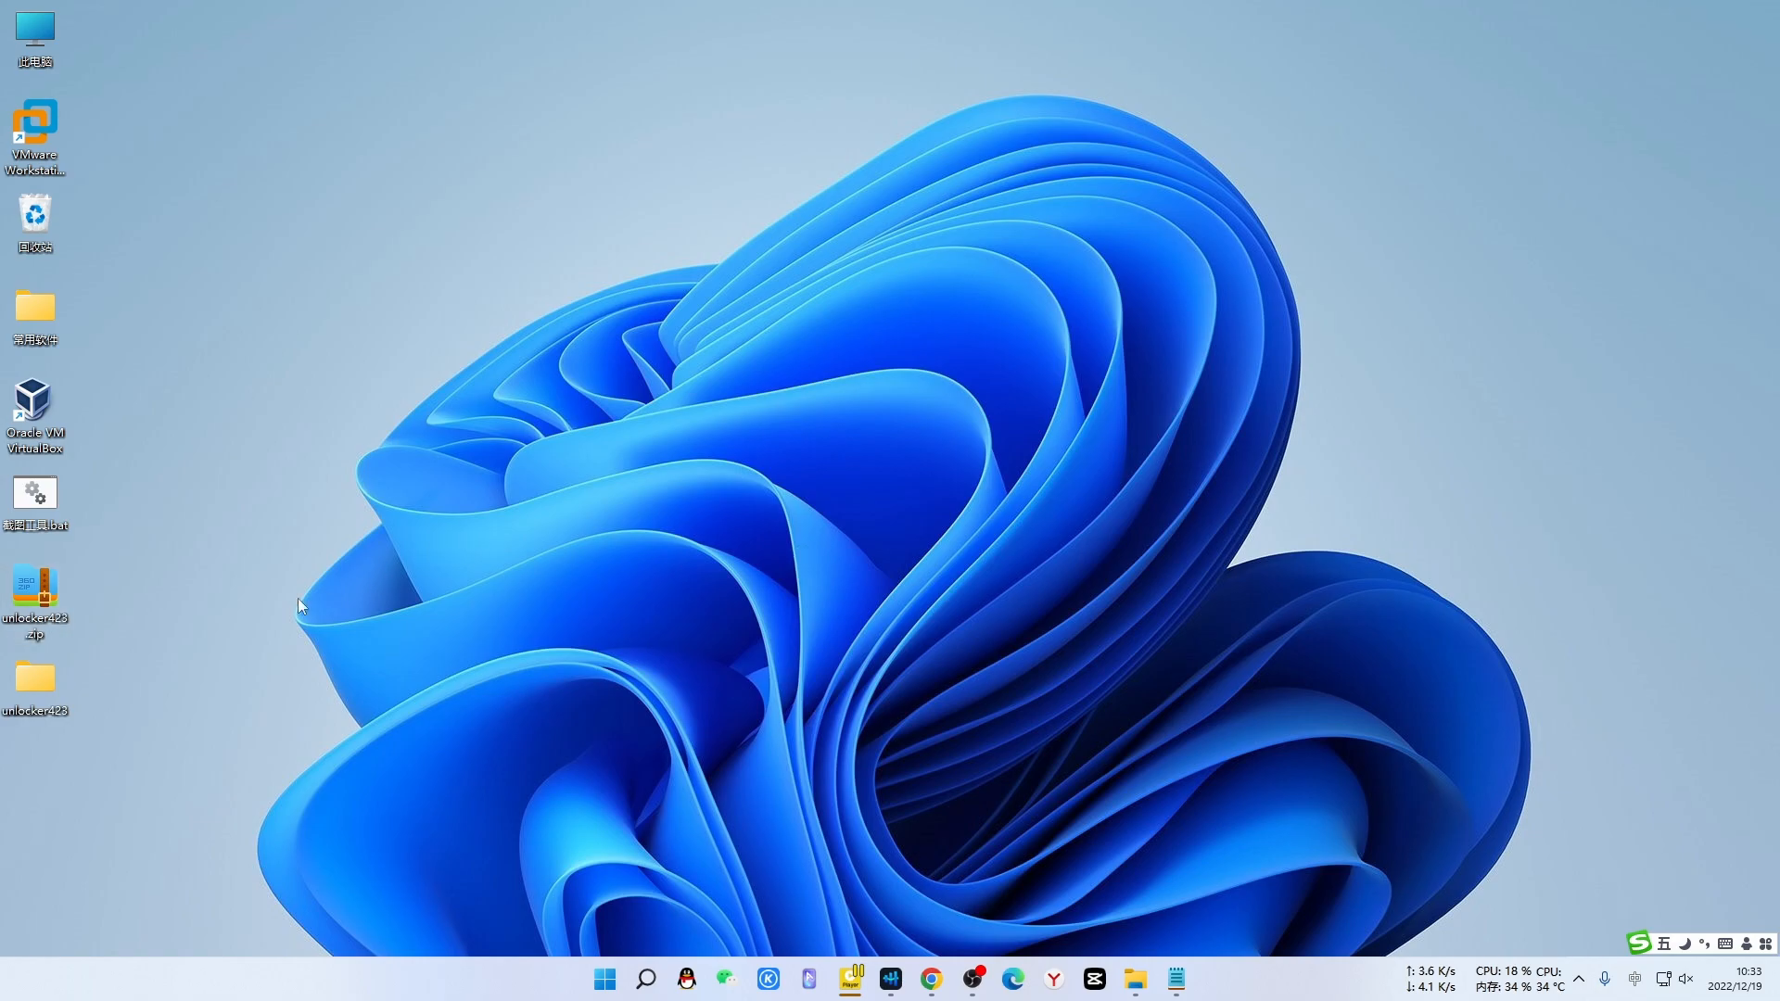
mouse_move(39, 682)
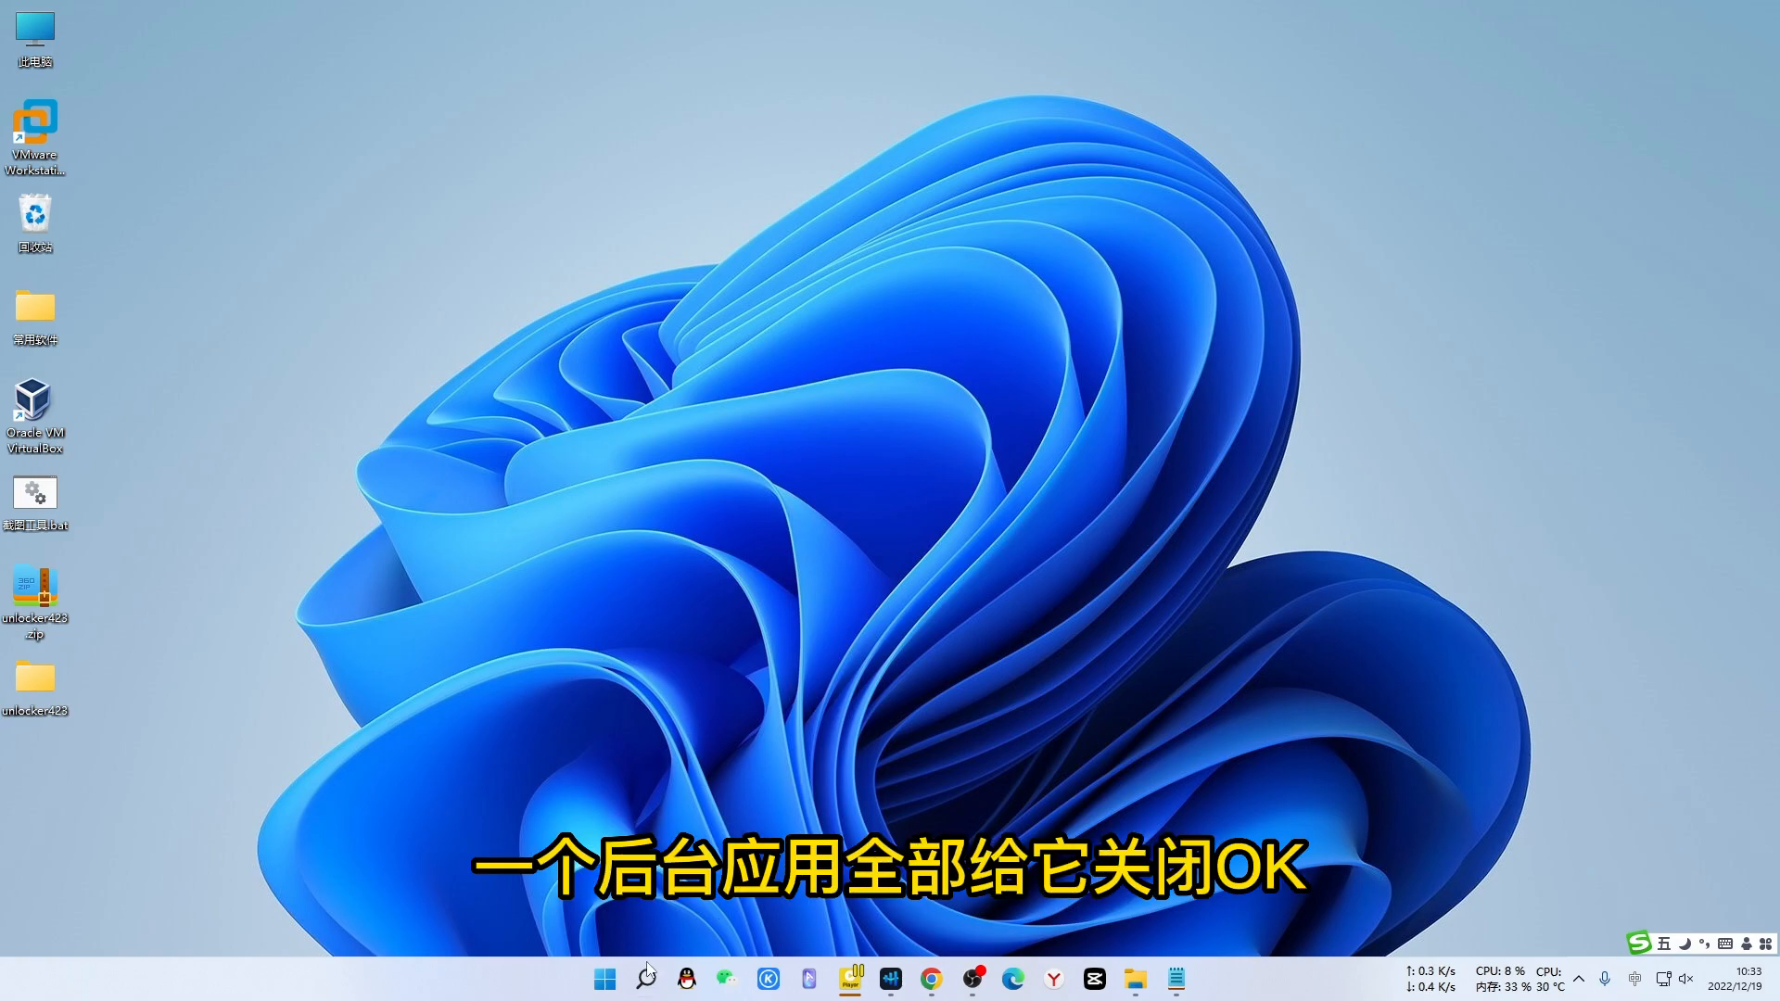
- Open Task Manager from the Start menu and sort processes by name to find the VMware services
right_click(607, 981)
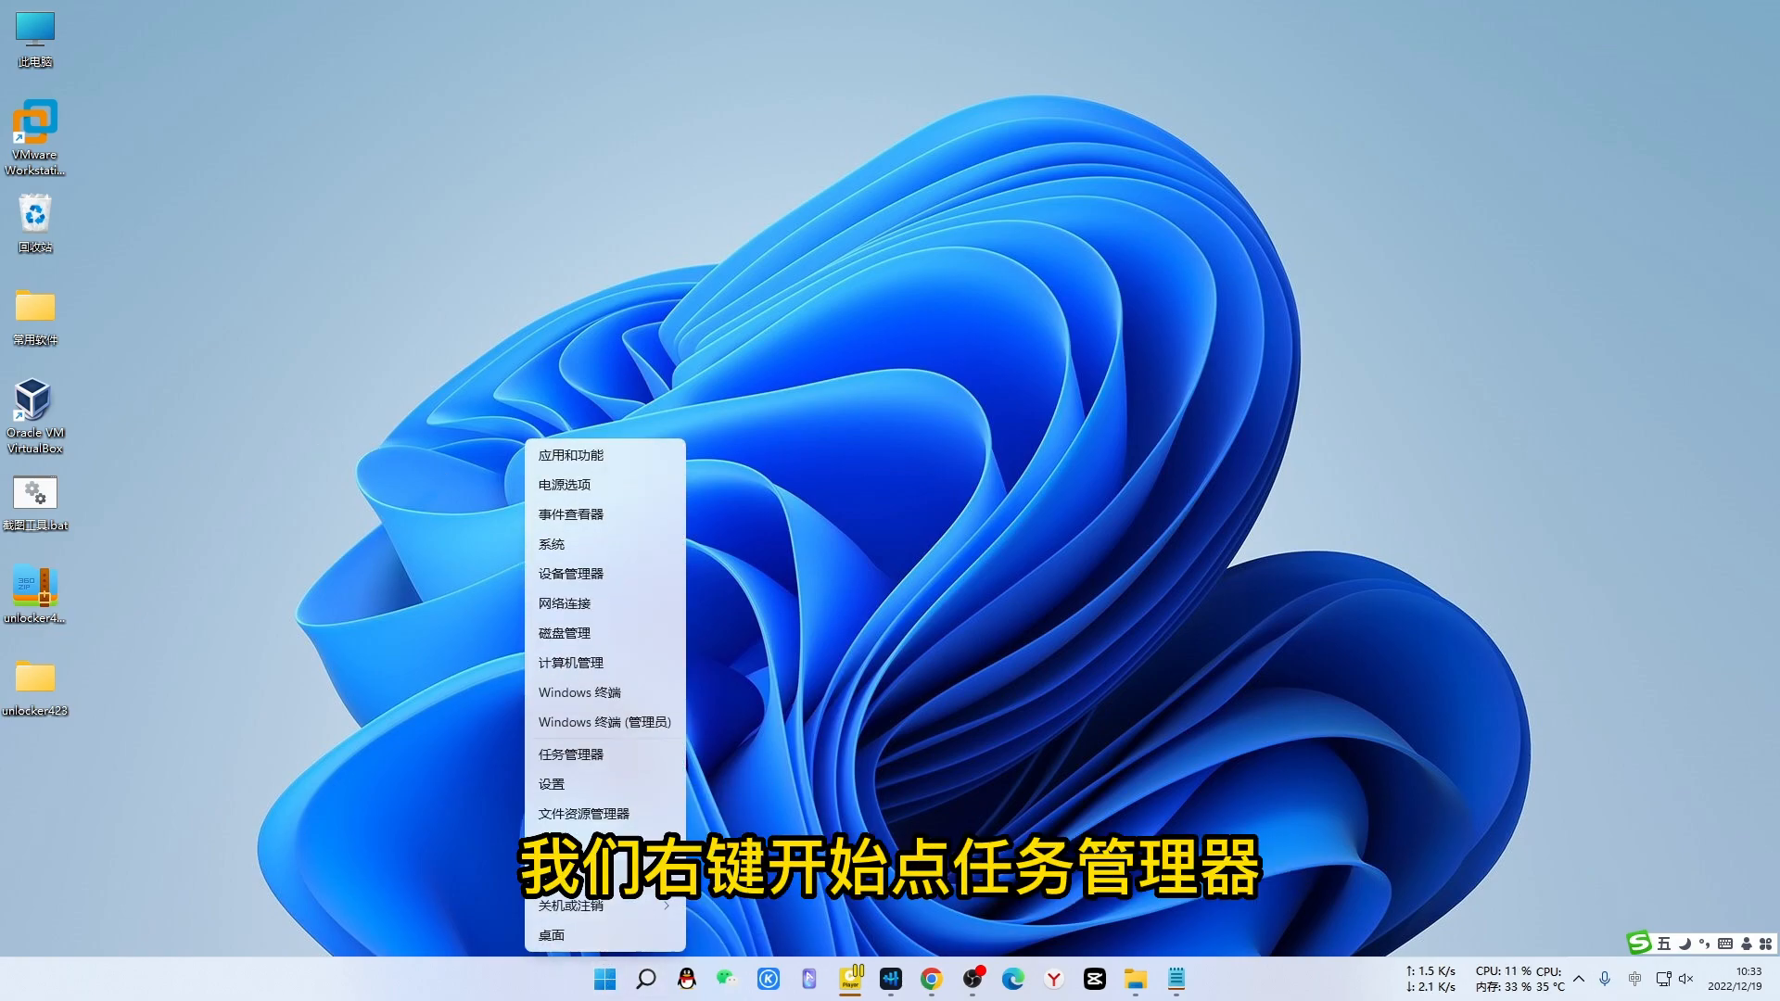
click(592, 756)
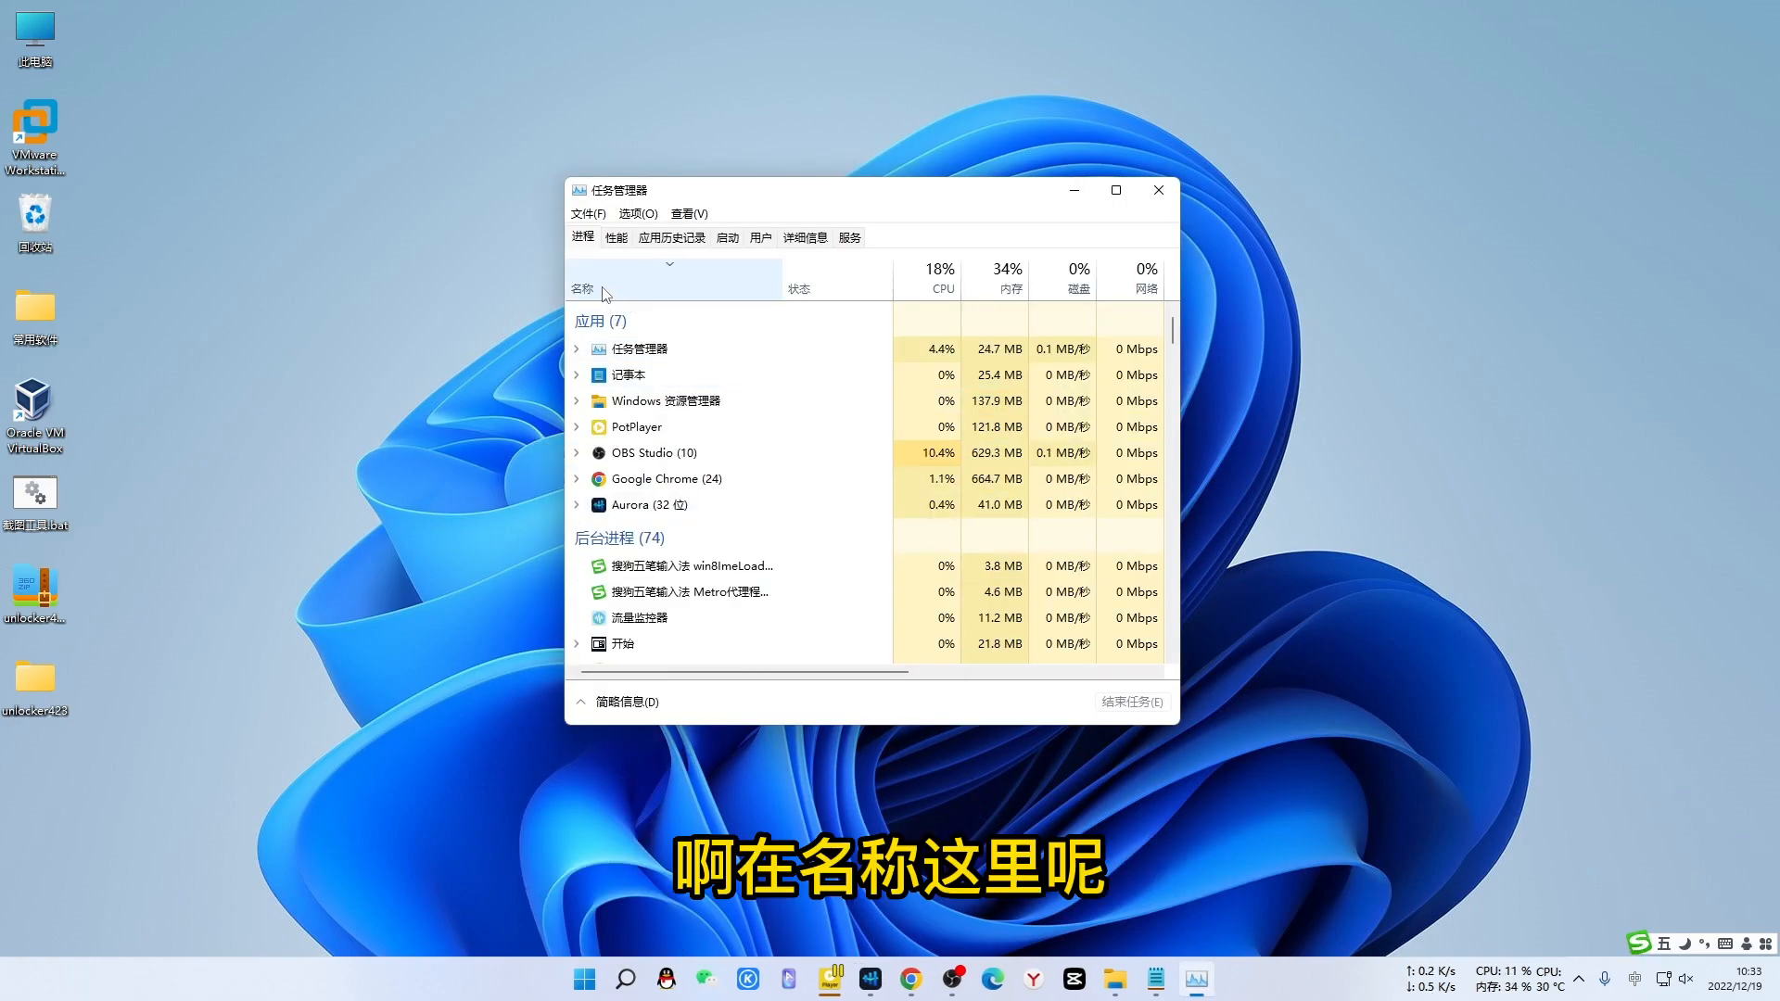
click(646, 295)
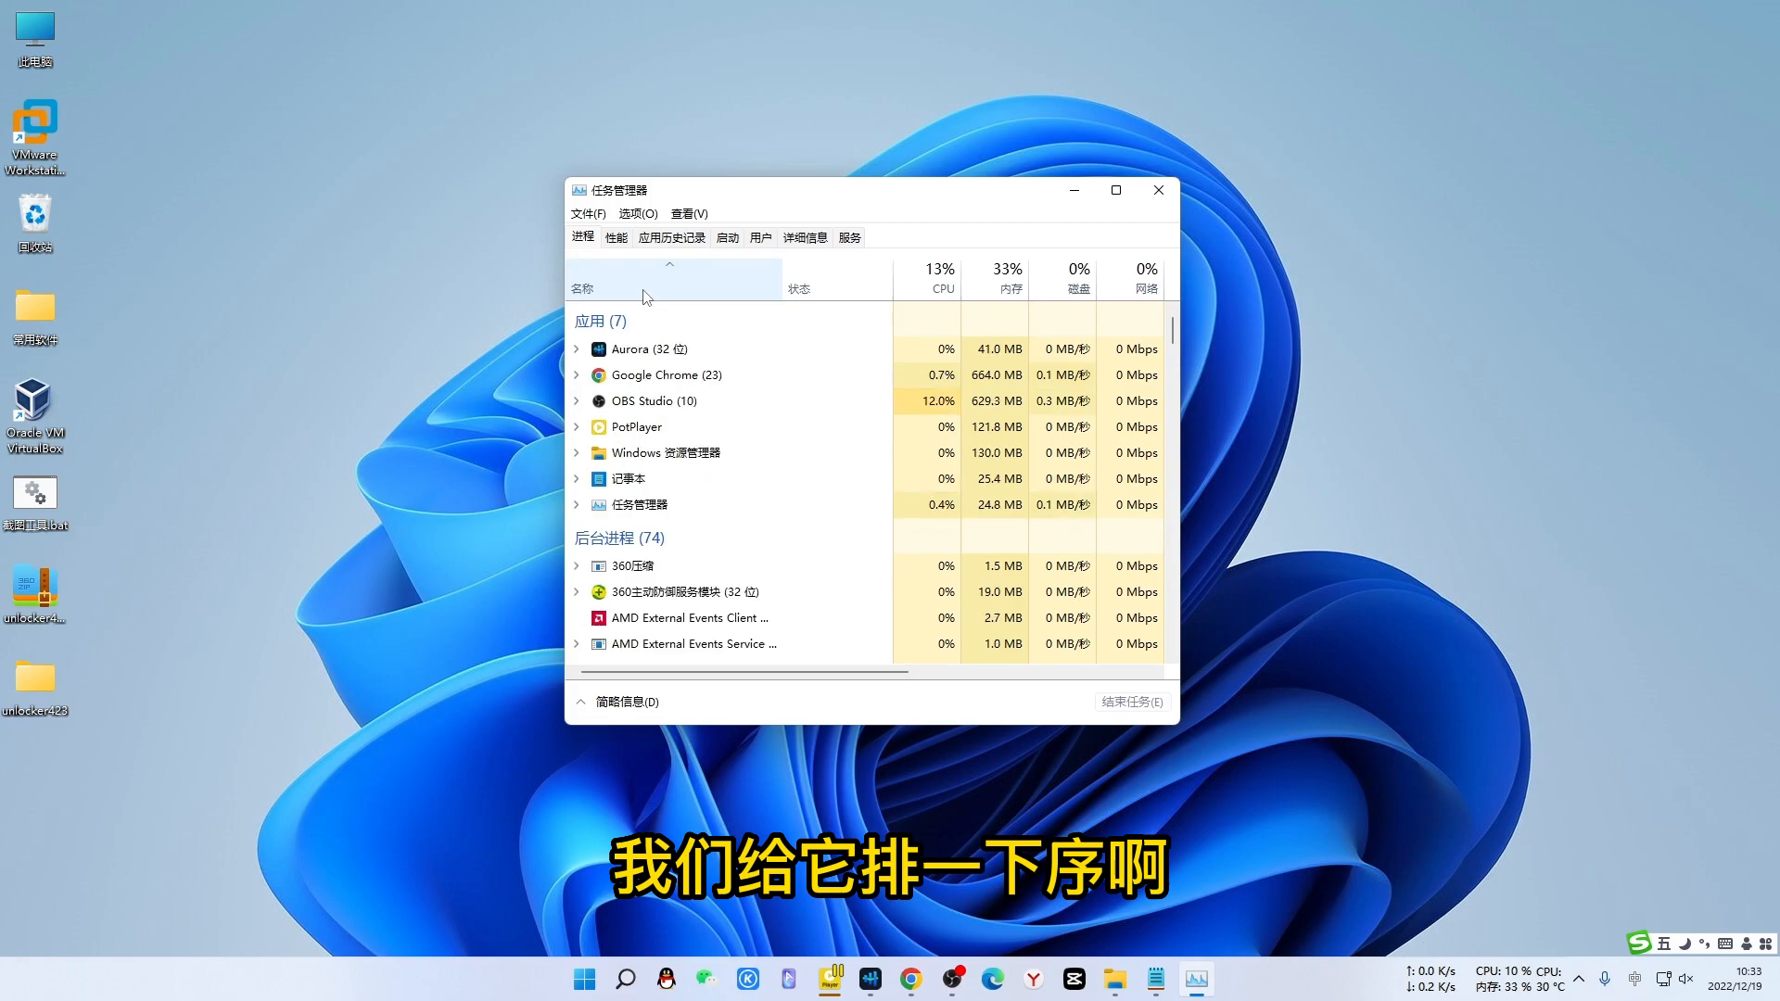
click(645, 292)
scroll(730, 453, down, 1)
scroll(729, 453, down, 5)
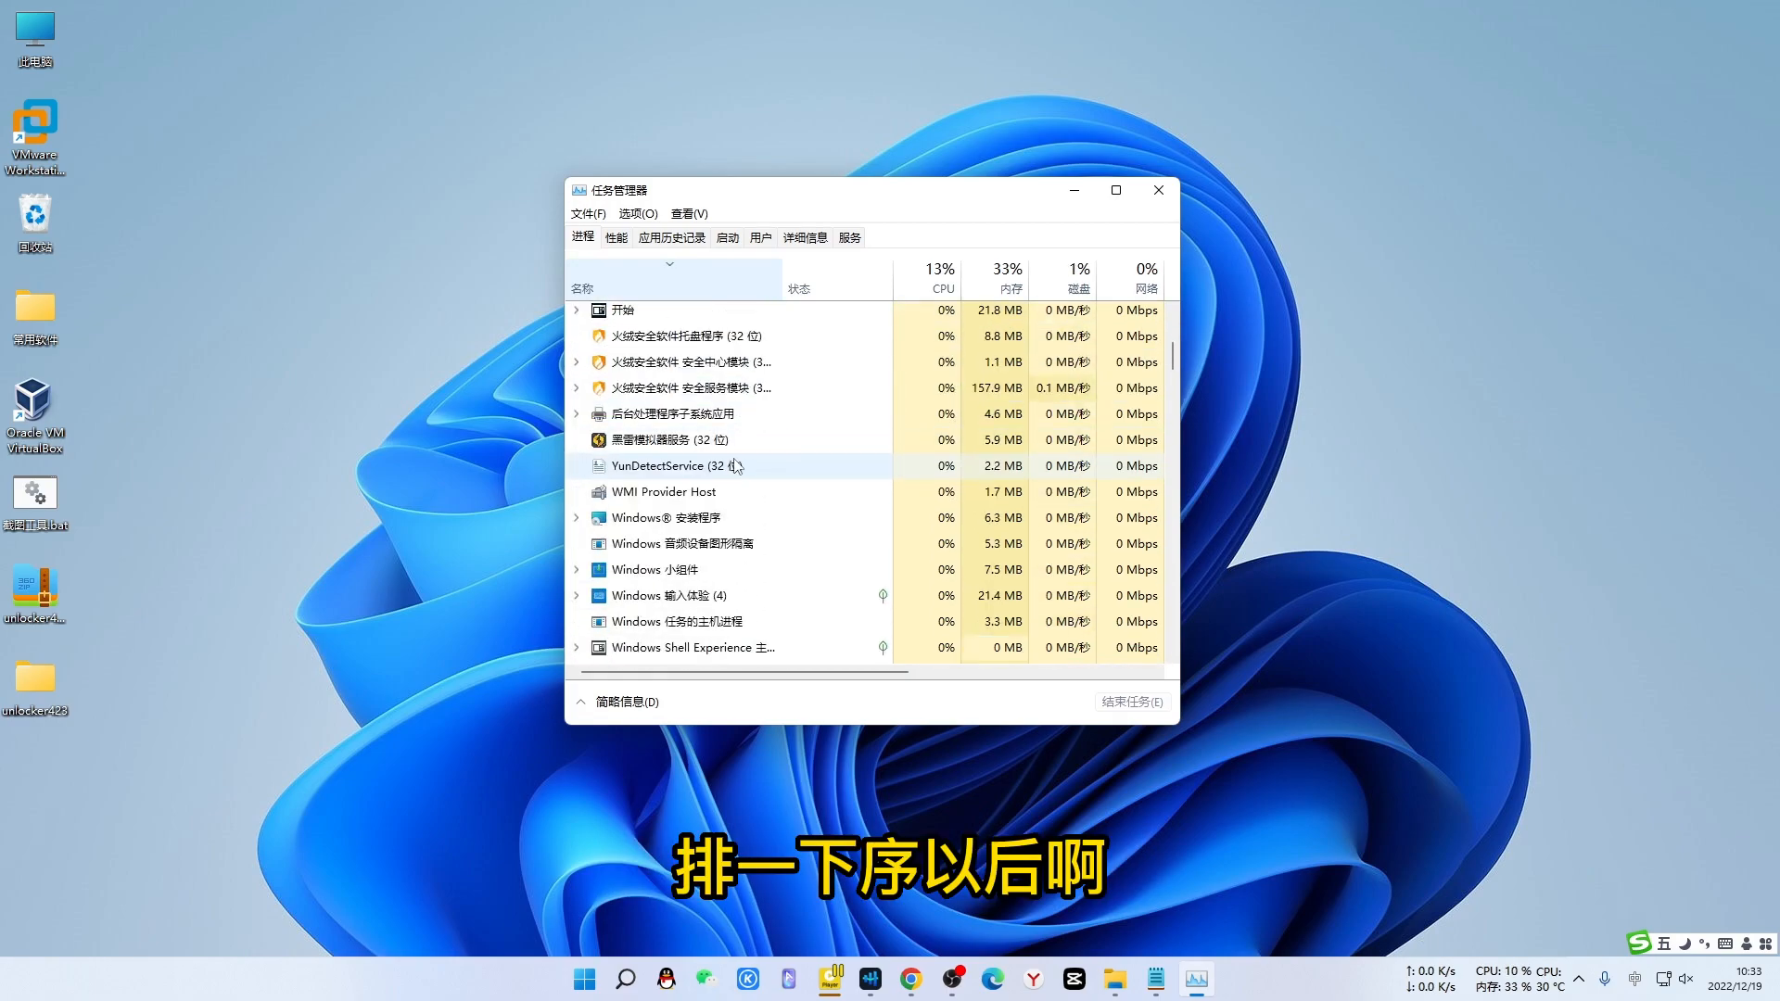
scroll(737, 467, down, 2)
scroll(739, 468, down, 4)
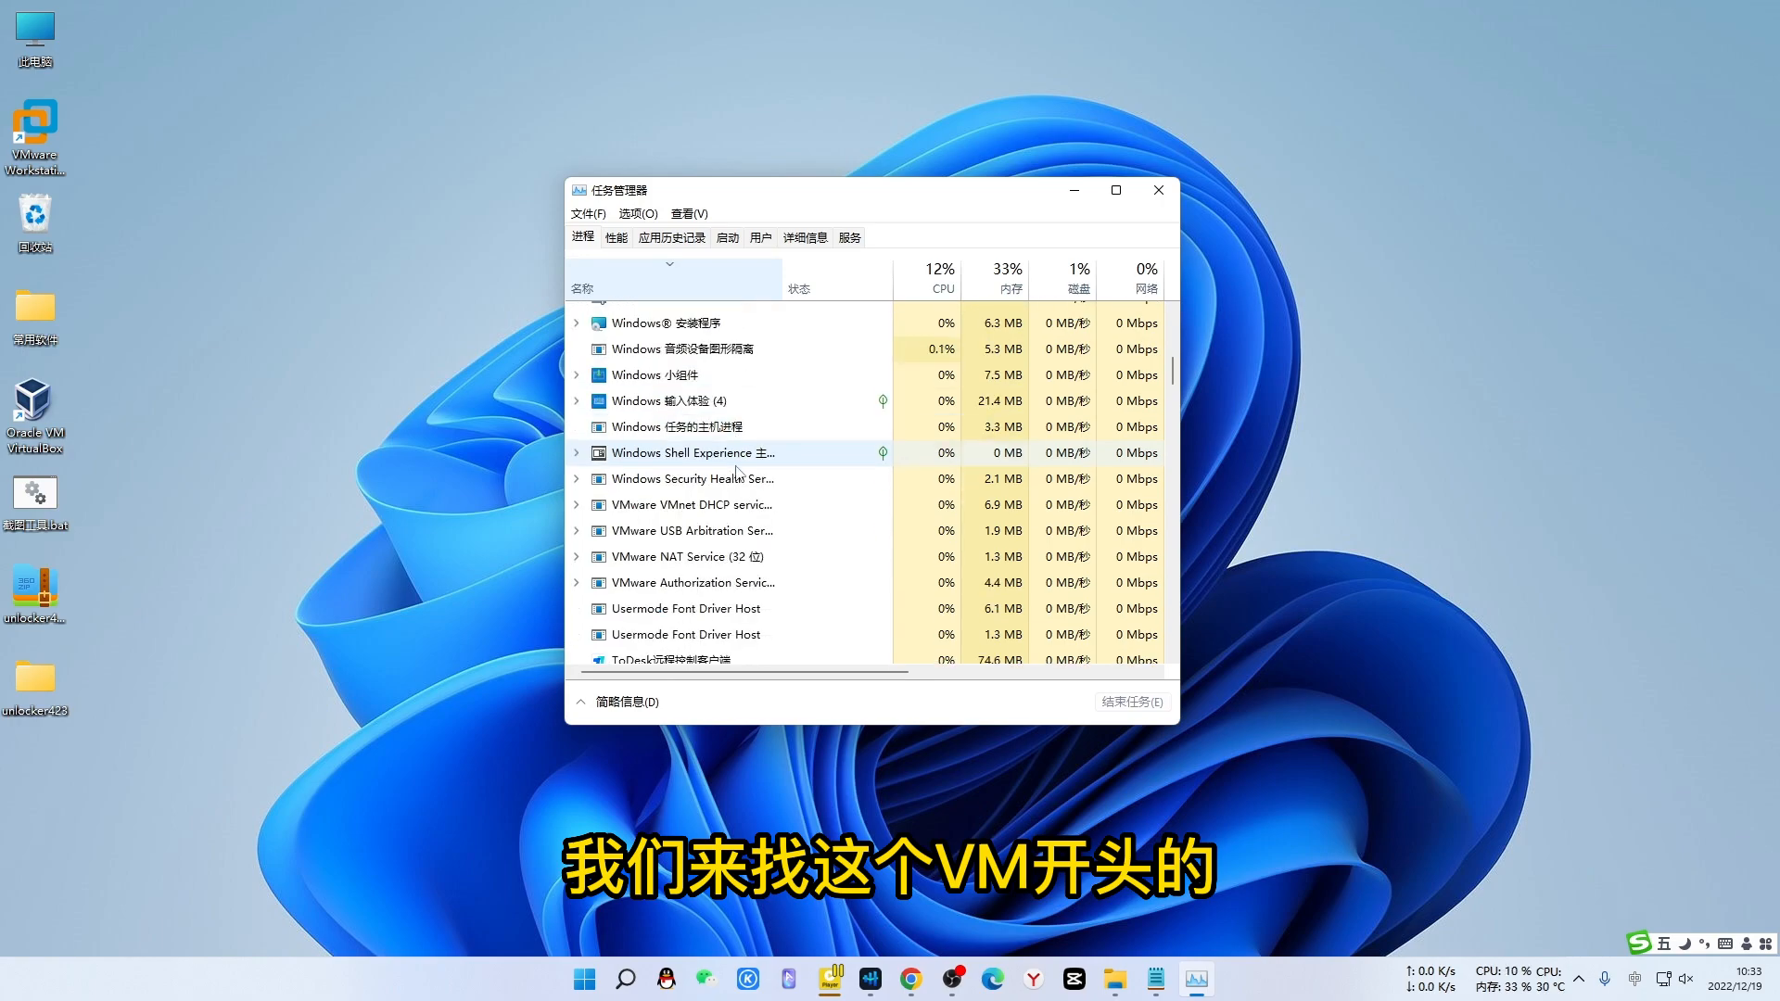
scroll(739, 475, up, 1)
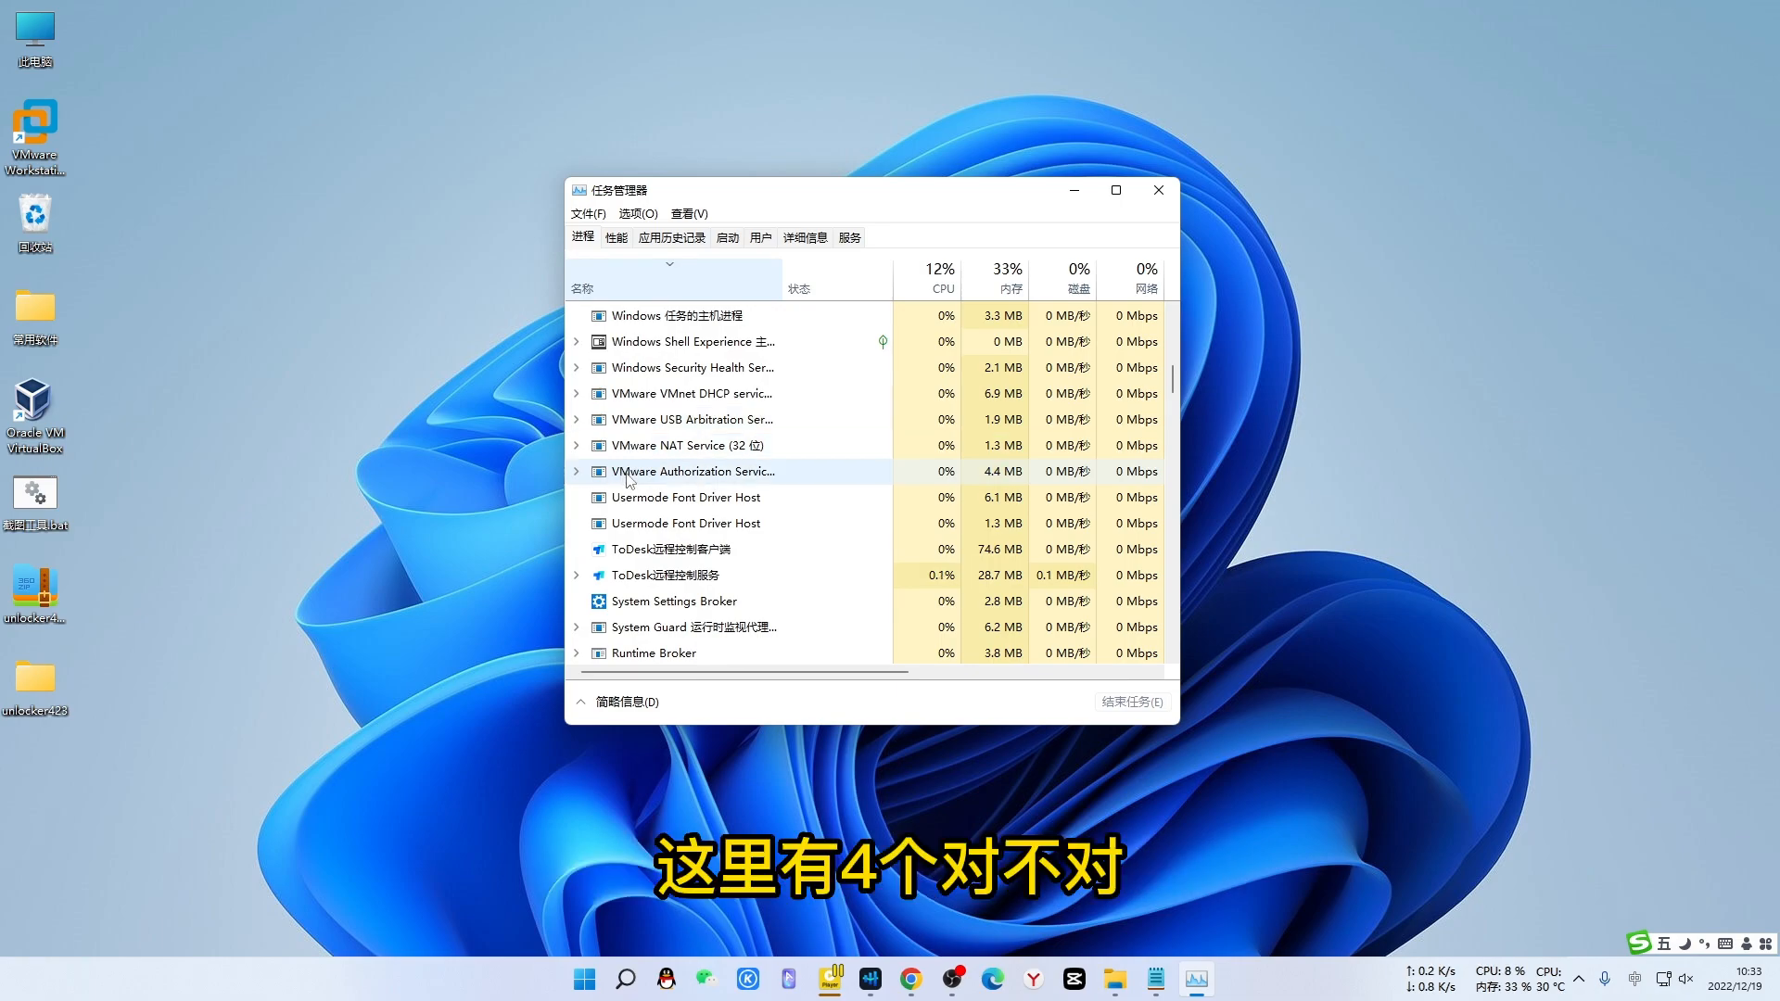
scroll(692, 414, up, 2)
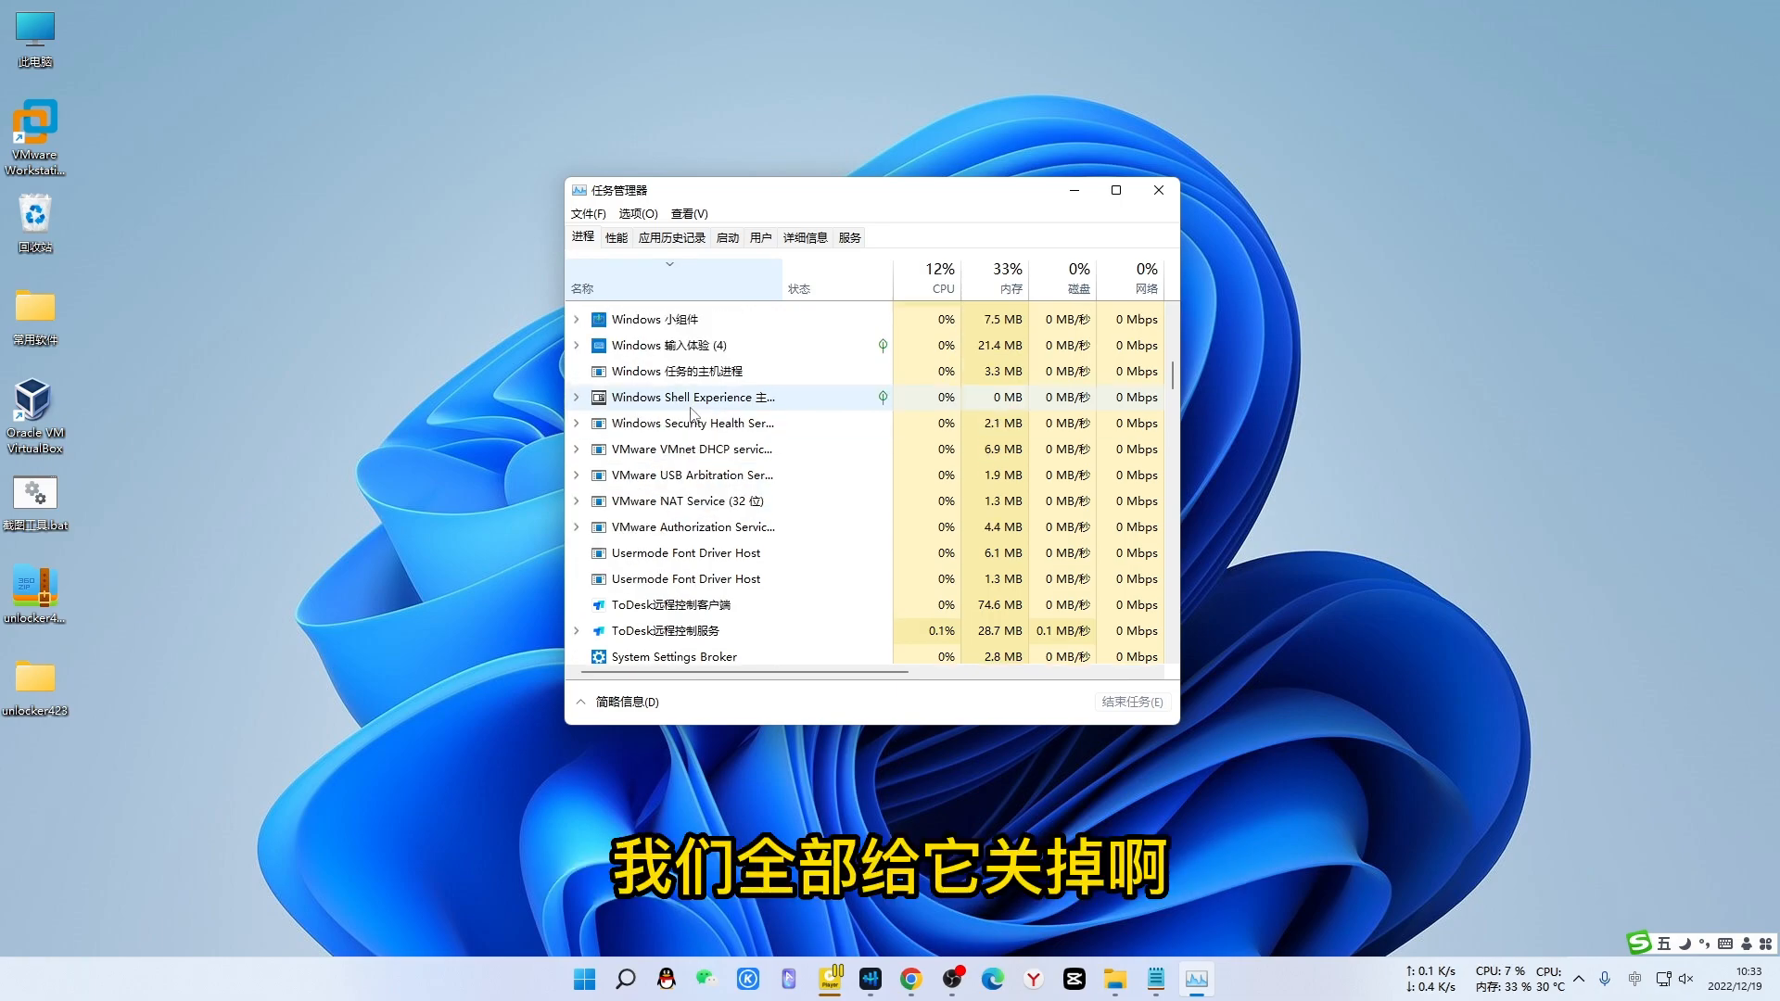
scroll(692, 413, down, 1)
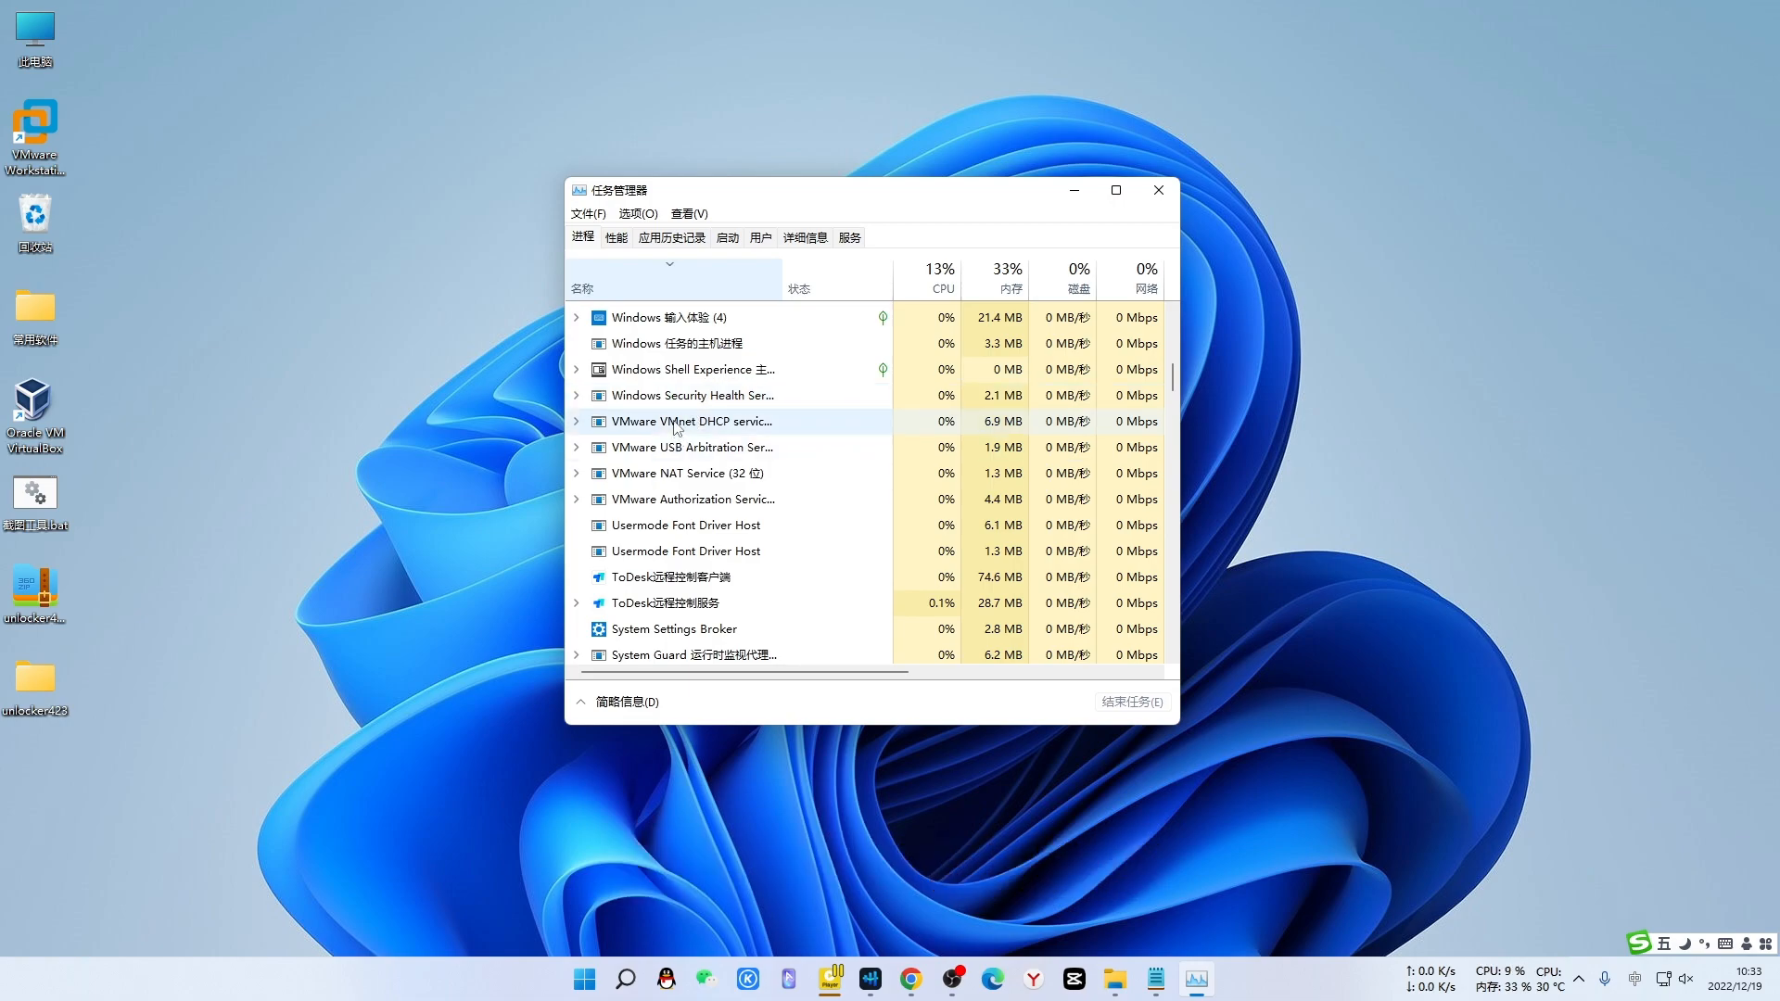
- End the VMware VMnet DHCP, USB Arbitration, NAT and Authorization services
right_click(681, 423)
click(756, 453)
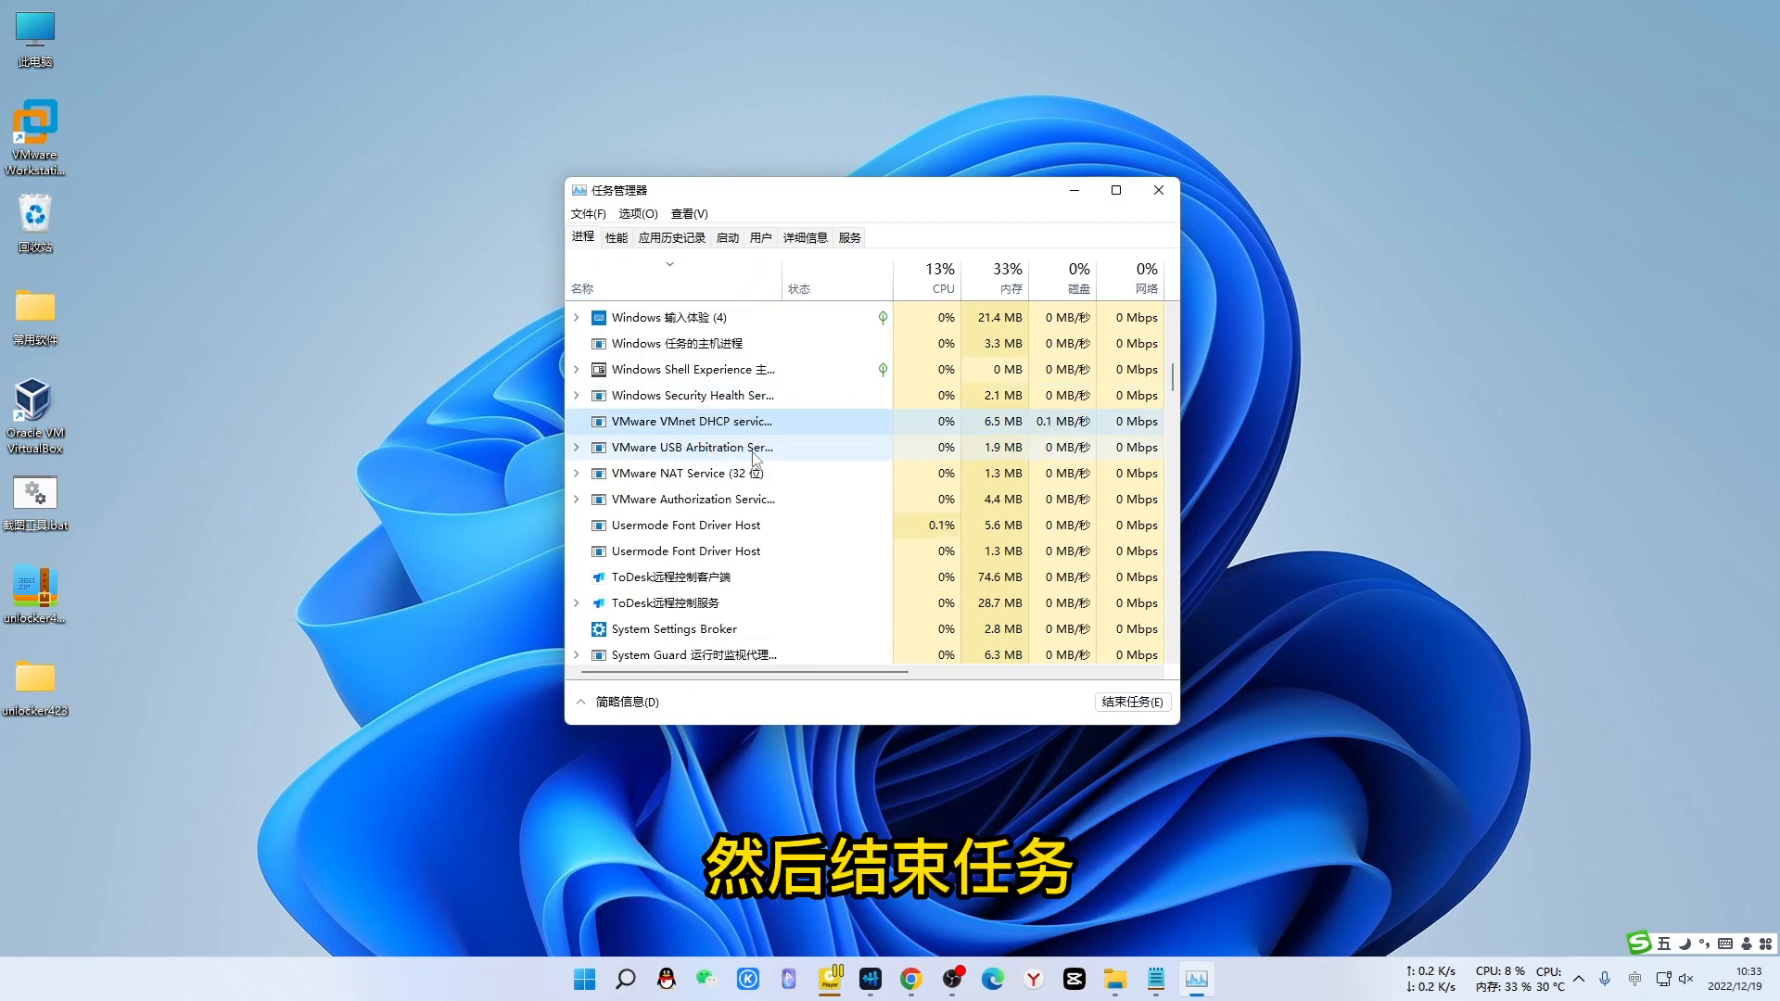
right_click(682, 423)
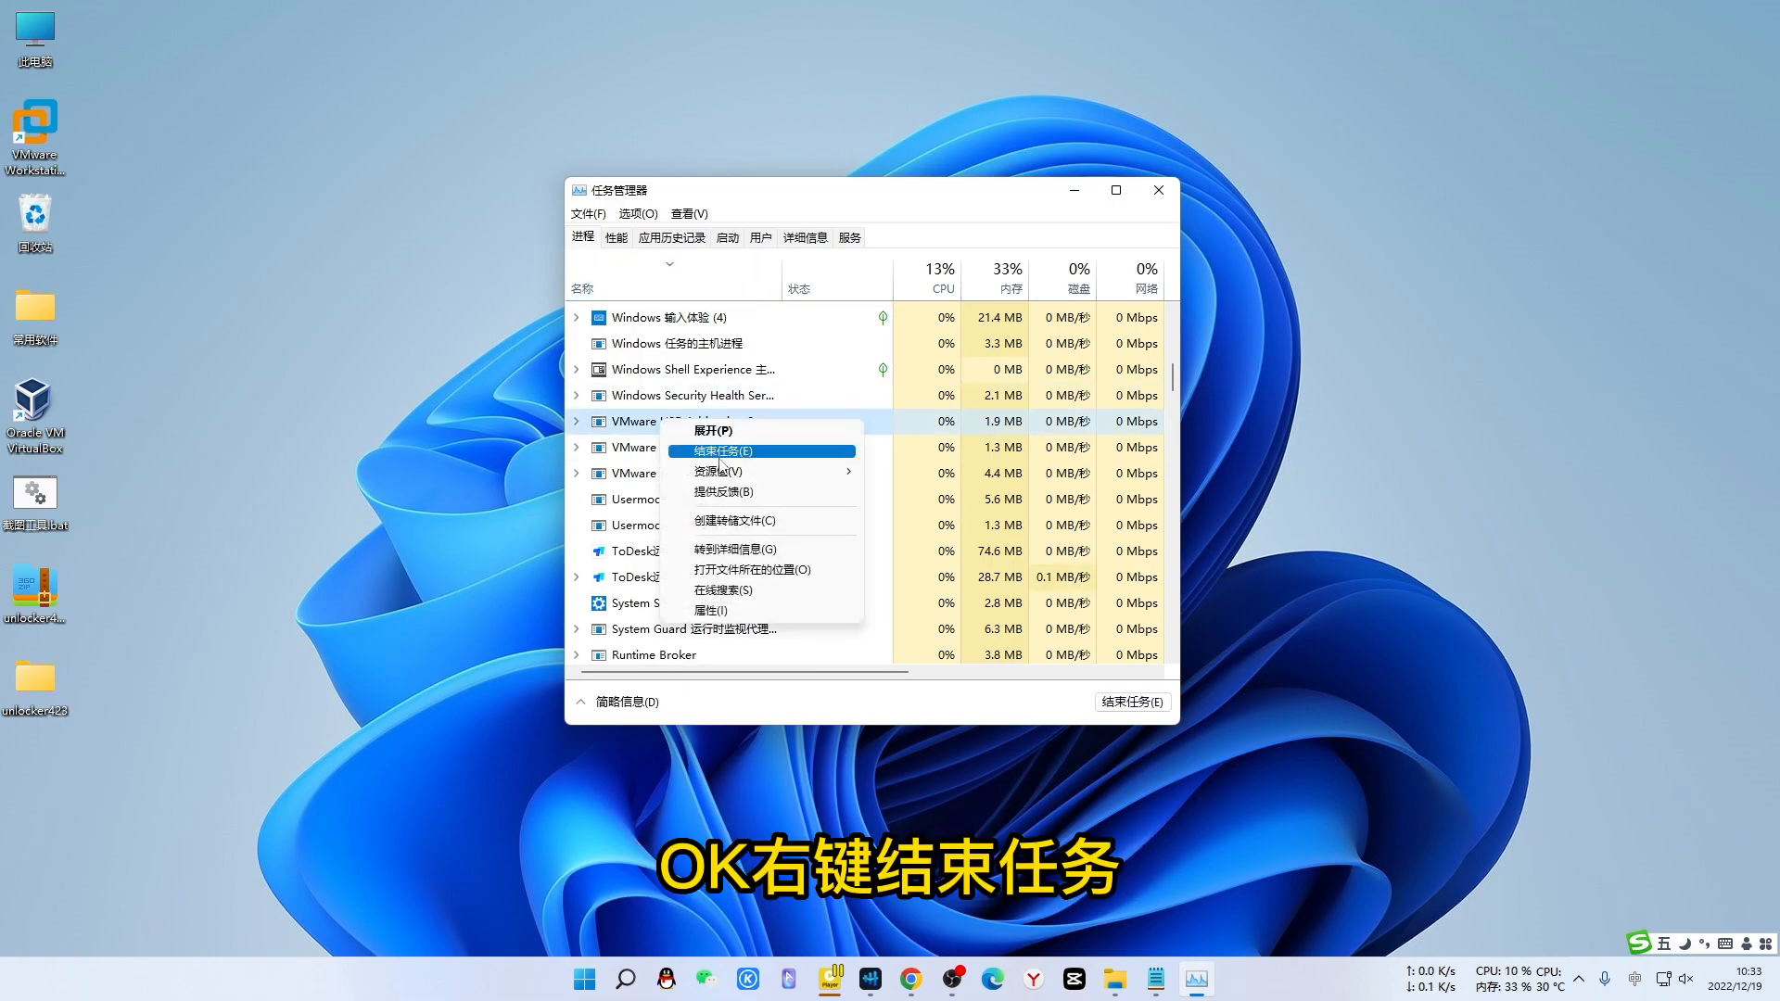
click(720, 453)
right_click(666, 422)
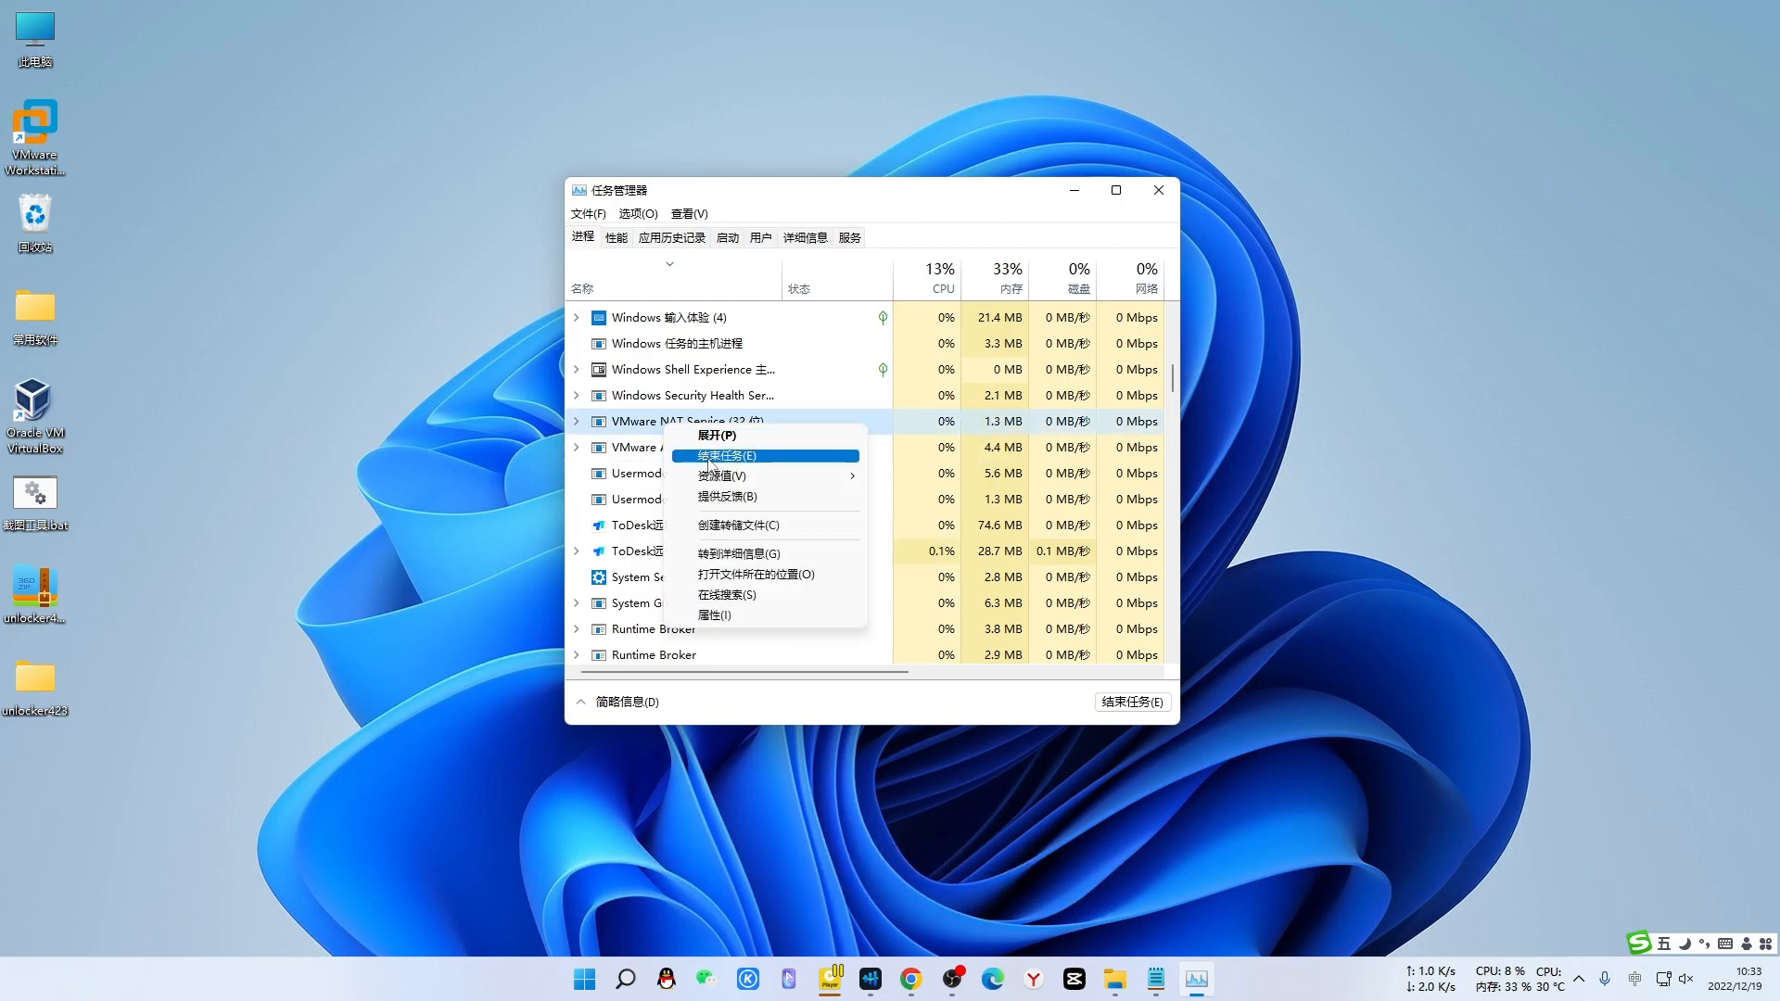
click(709, 455)
right_click(658, 431)
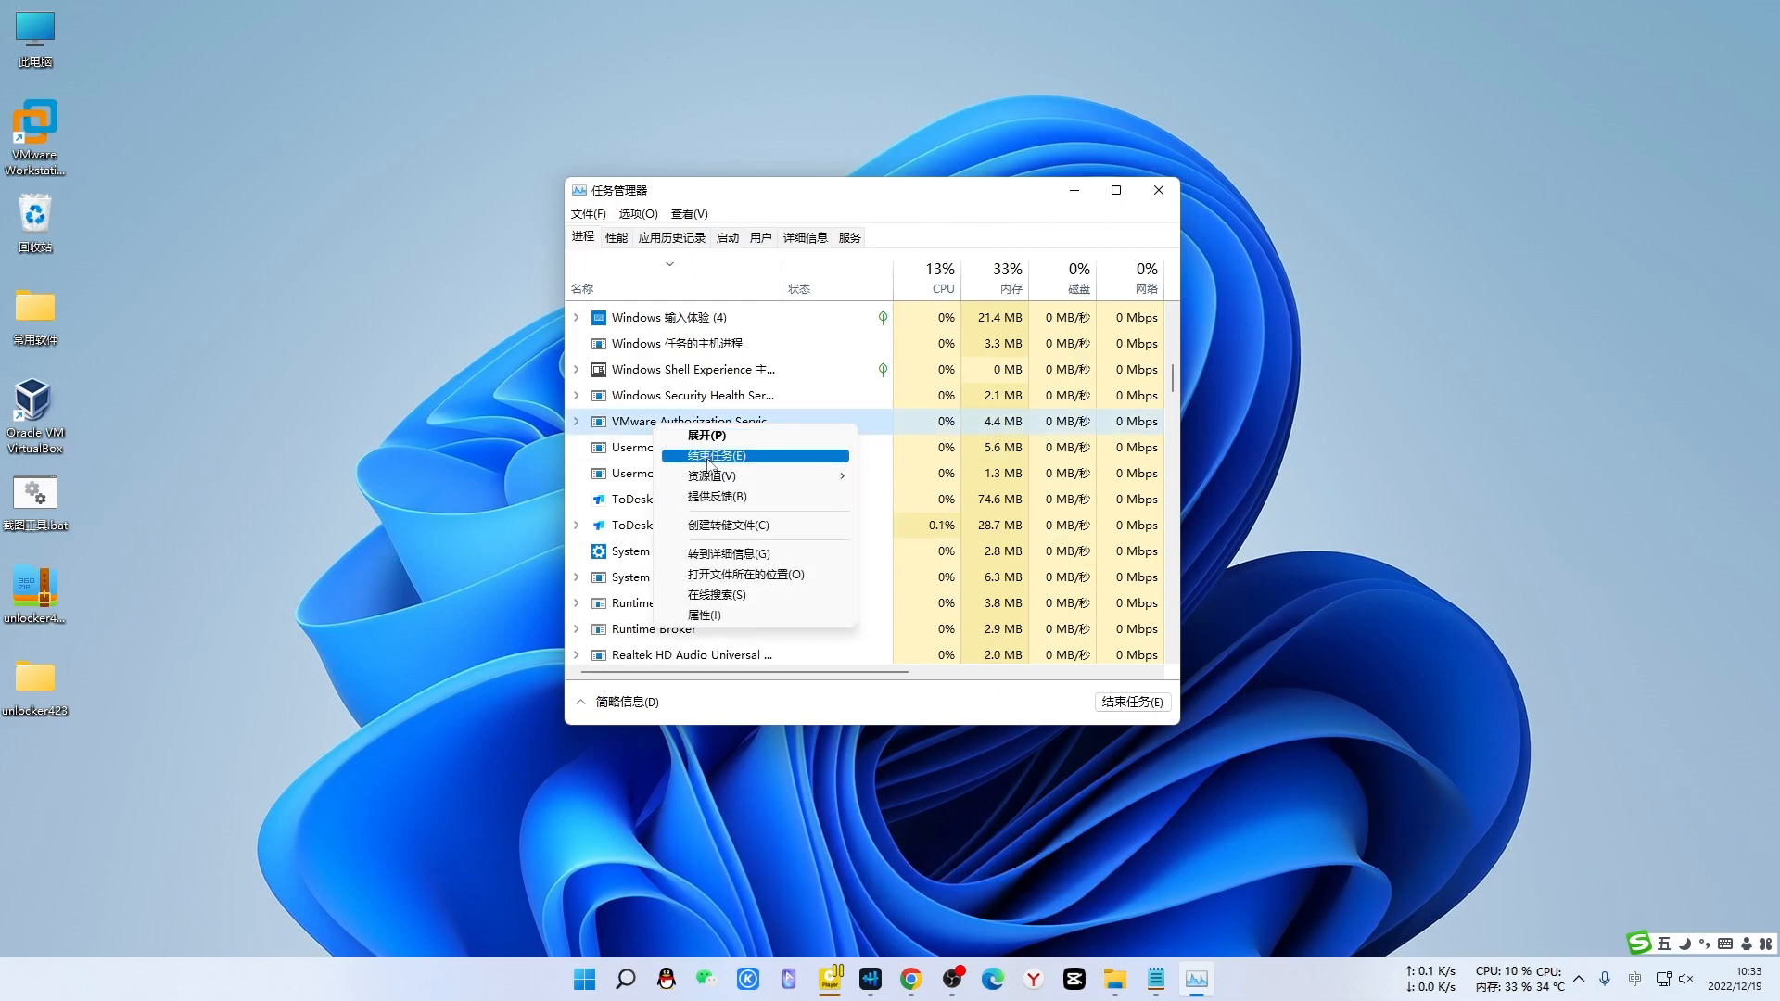
click(709, 455)
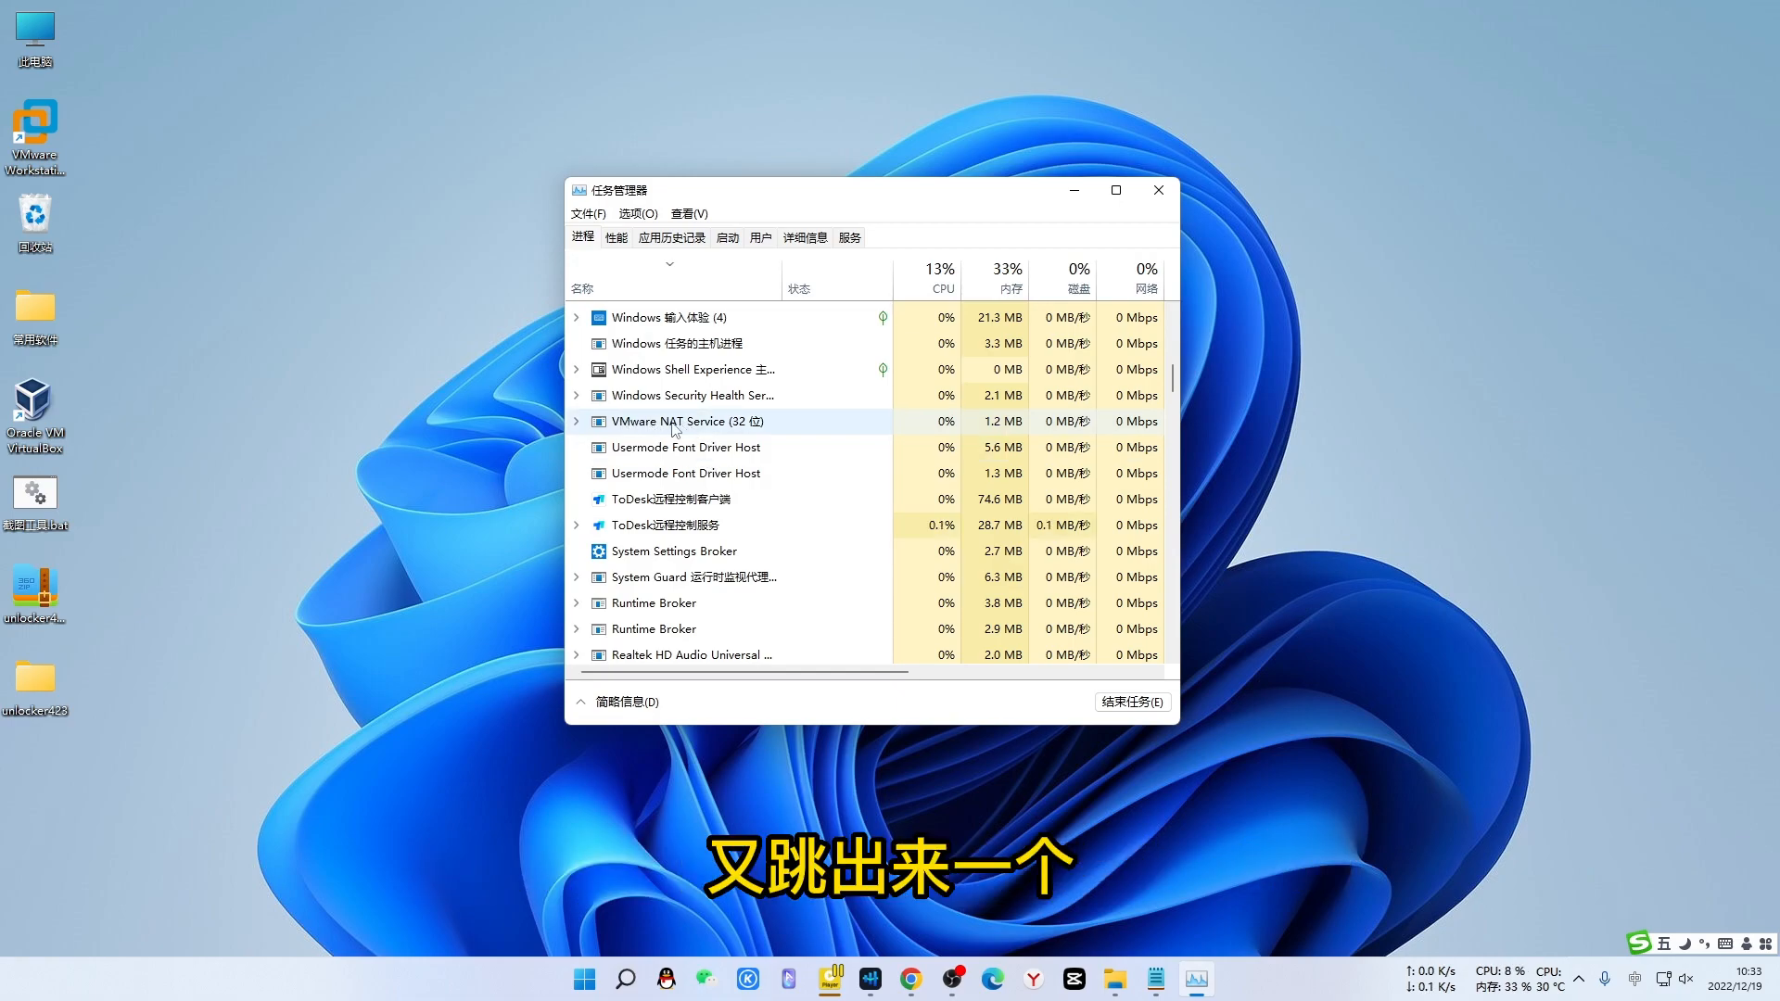
- End the reappearing VMware NAT Service until it stays closed, then close Task Manager
right_click(667, 426)
click(667, 458)
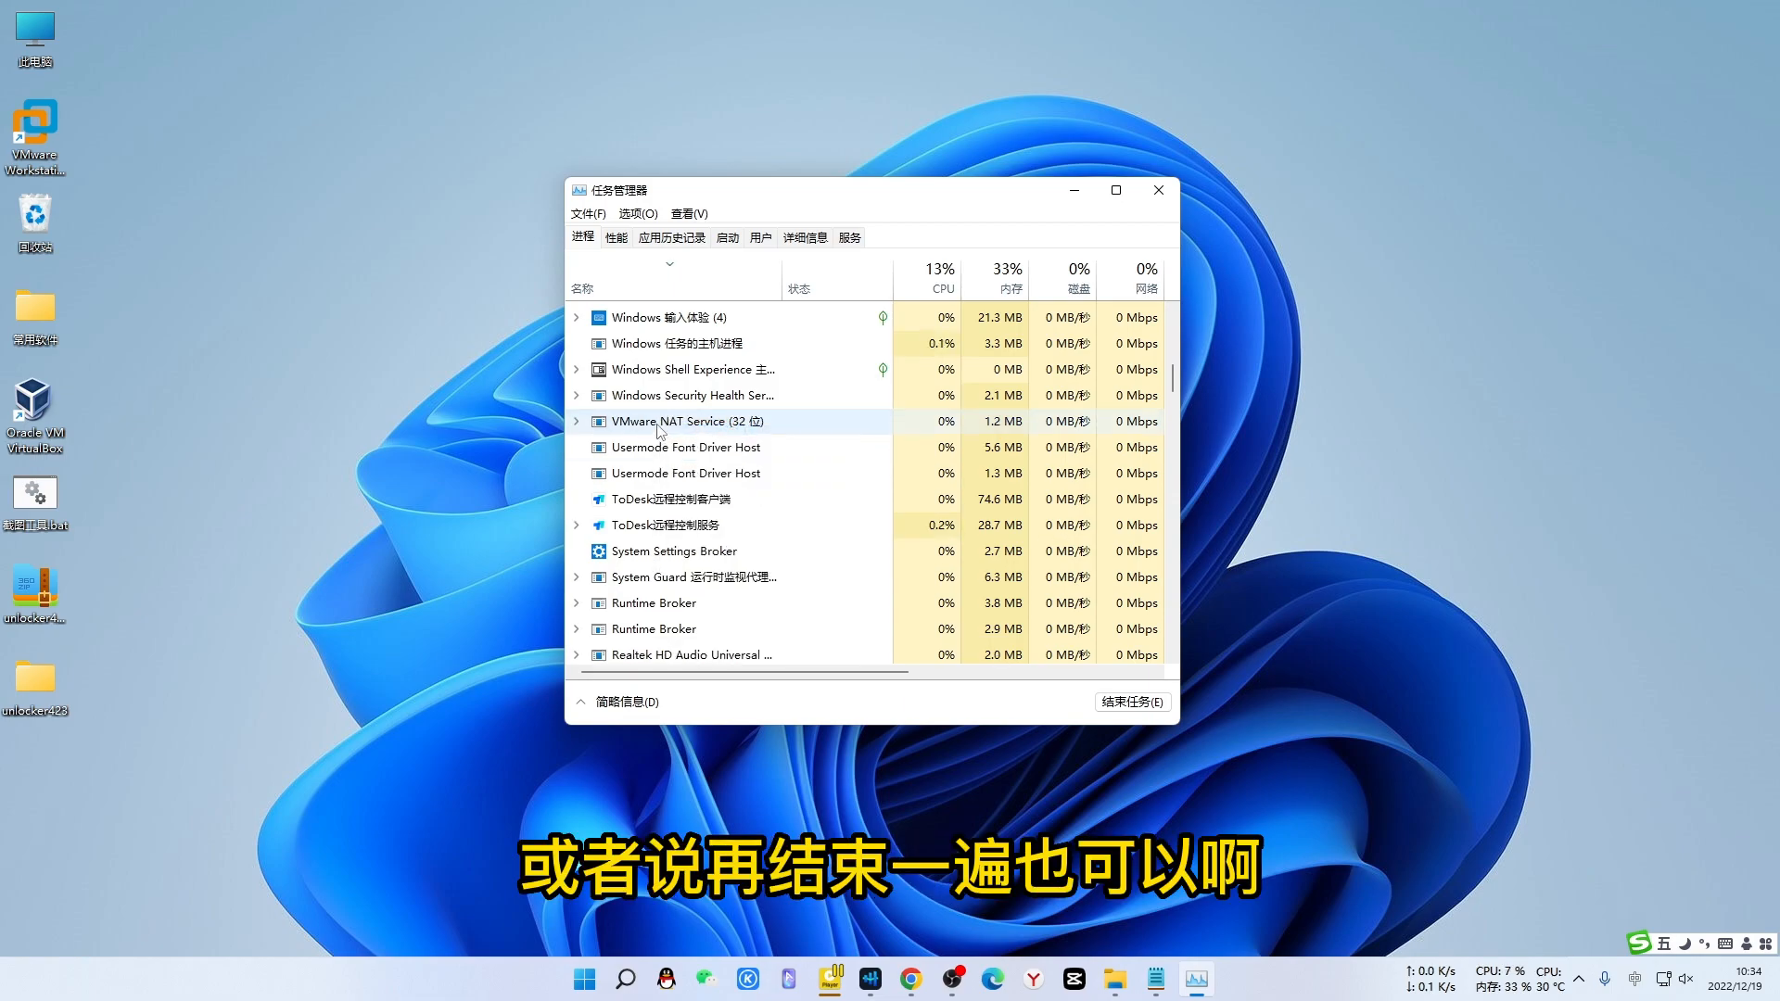
right_click(660, 428)
click(712, 459)
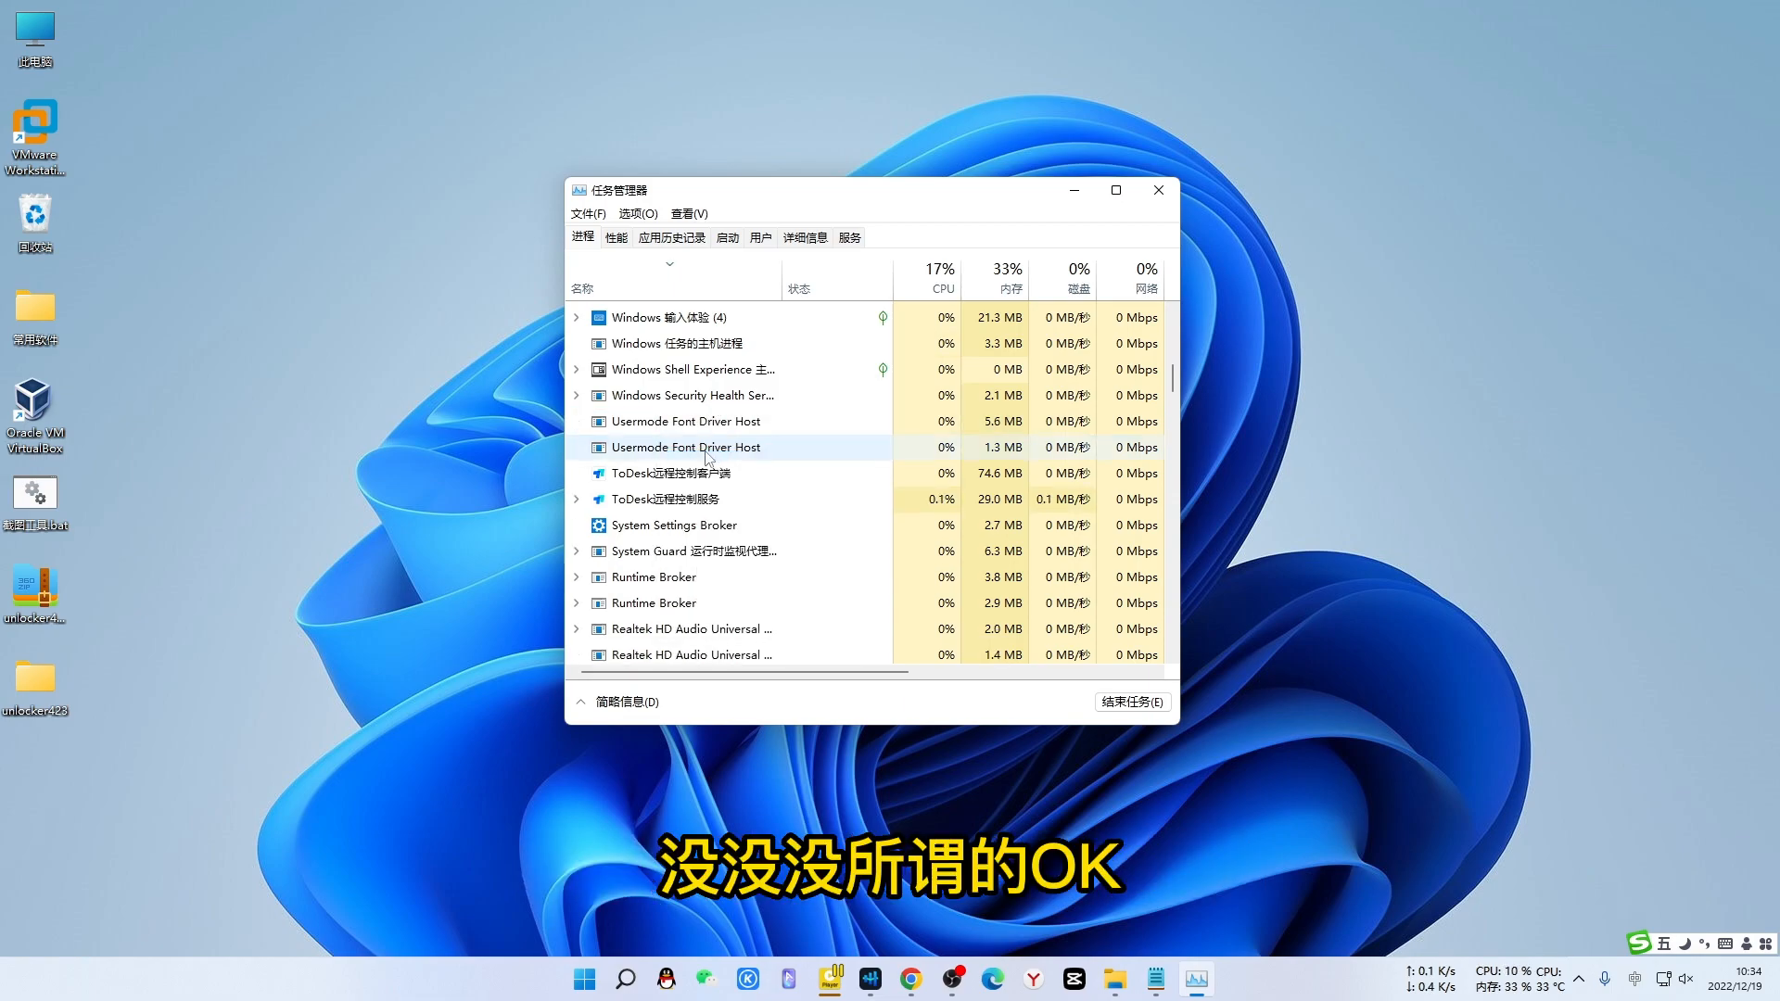
scroll(797, 547, down, 2)
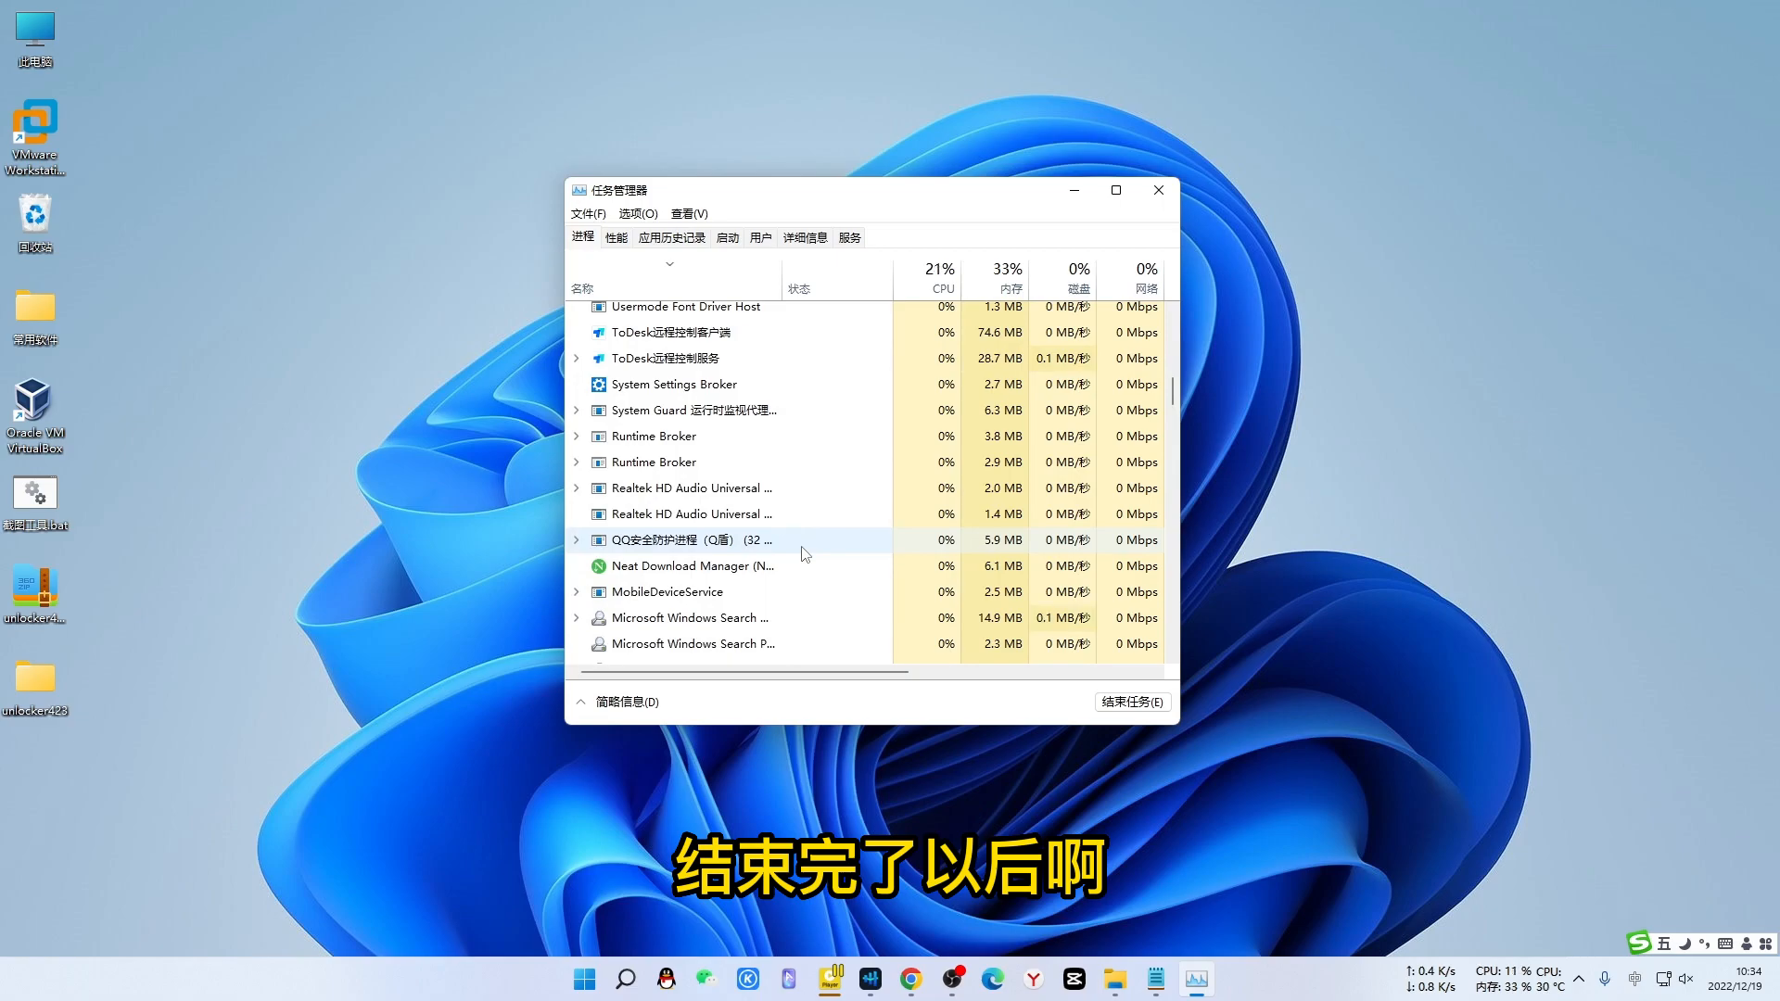
scroll(804, 554, up, 2)
click(1157, 190)
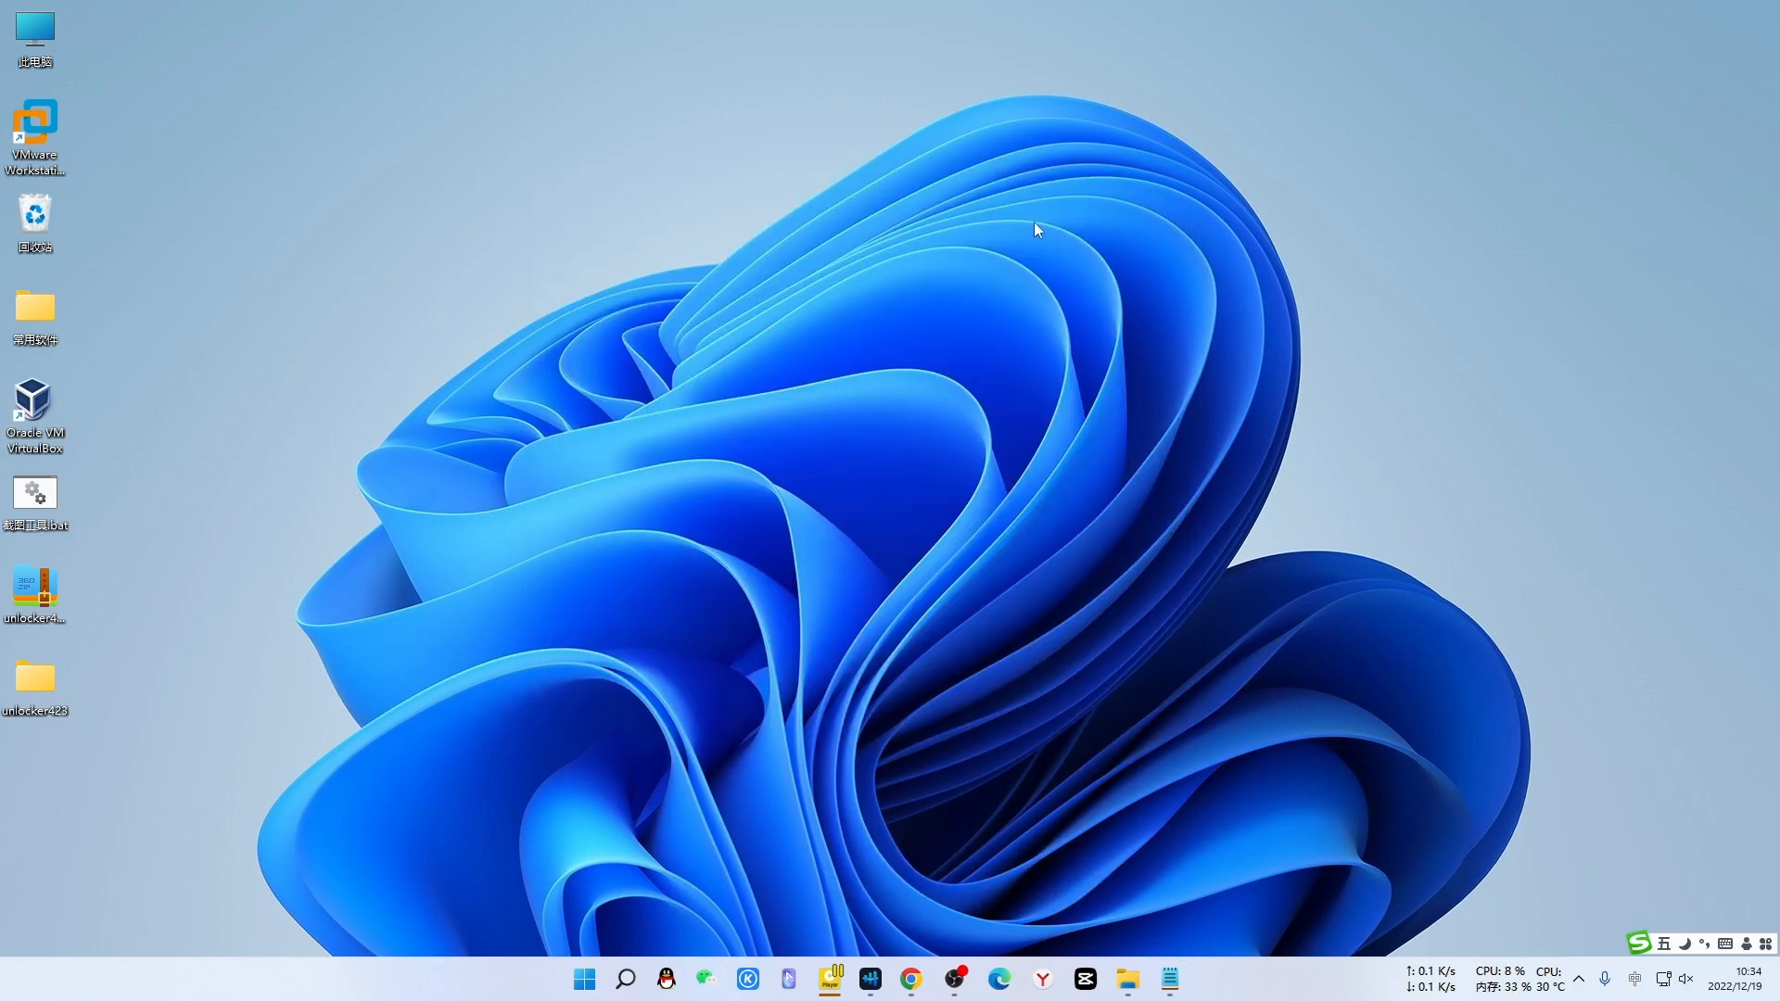
- Run unlocker423\windows\unlock.exe as administrator, dismiss its console, and minimize the folder window
double_click(33, 677)
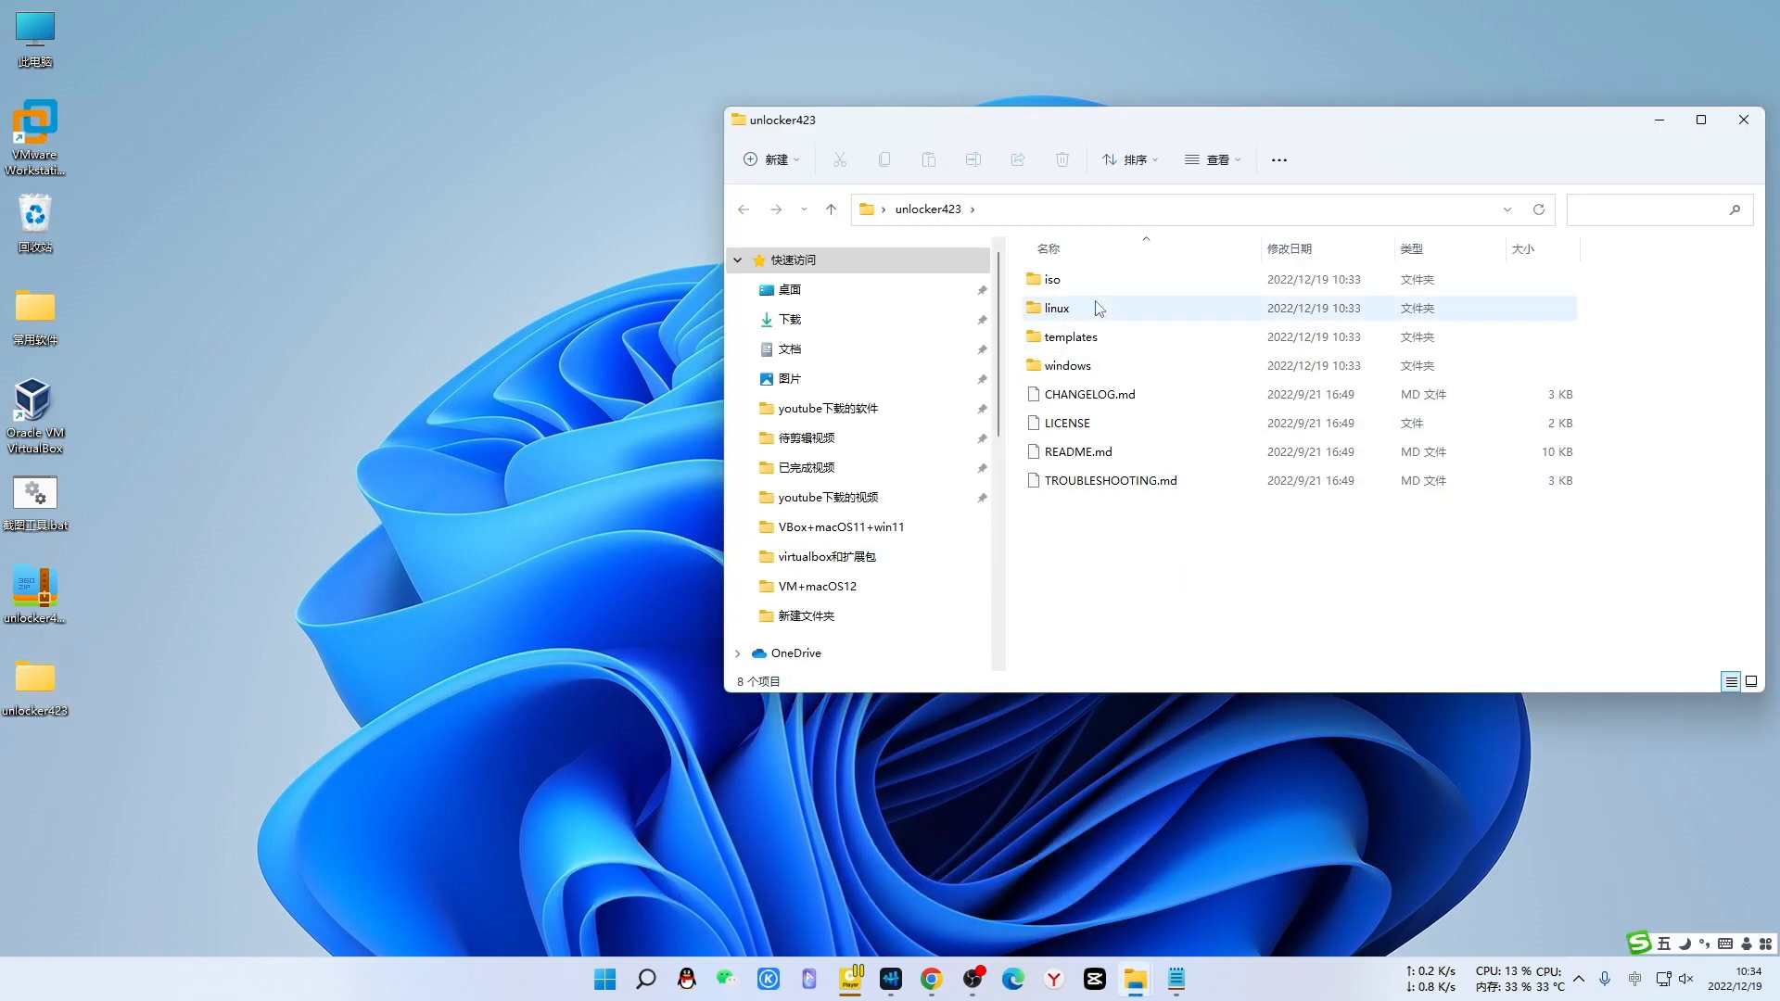
double_click(1036, 367)
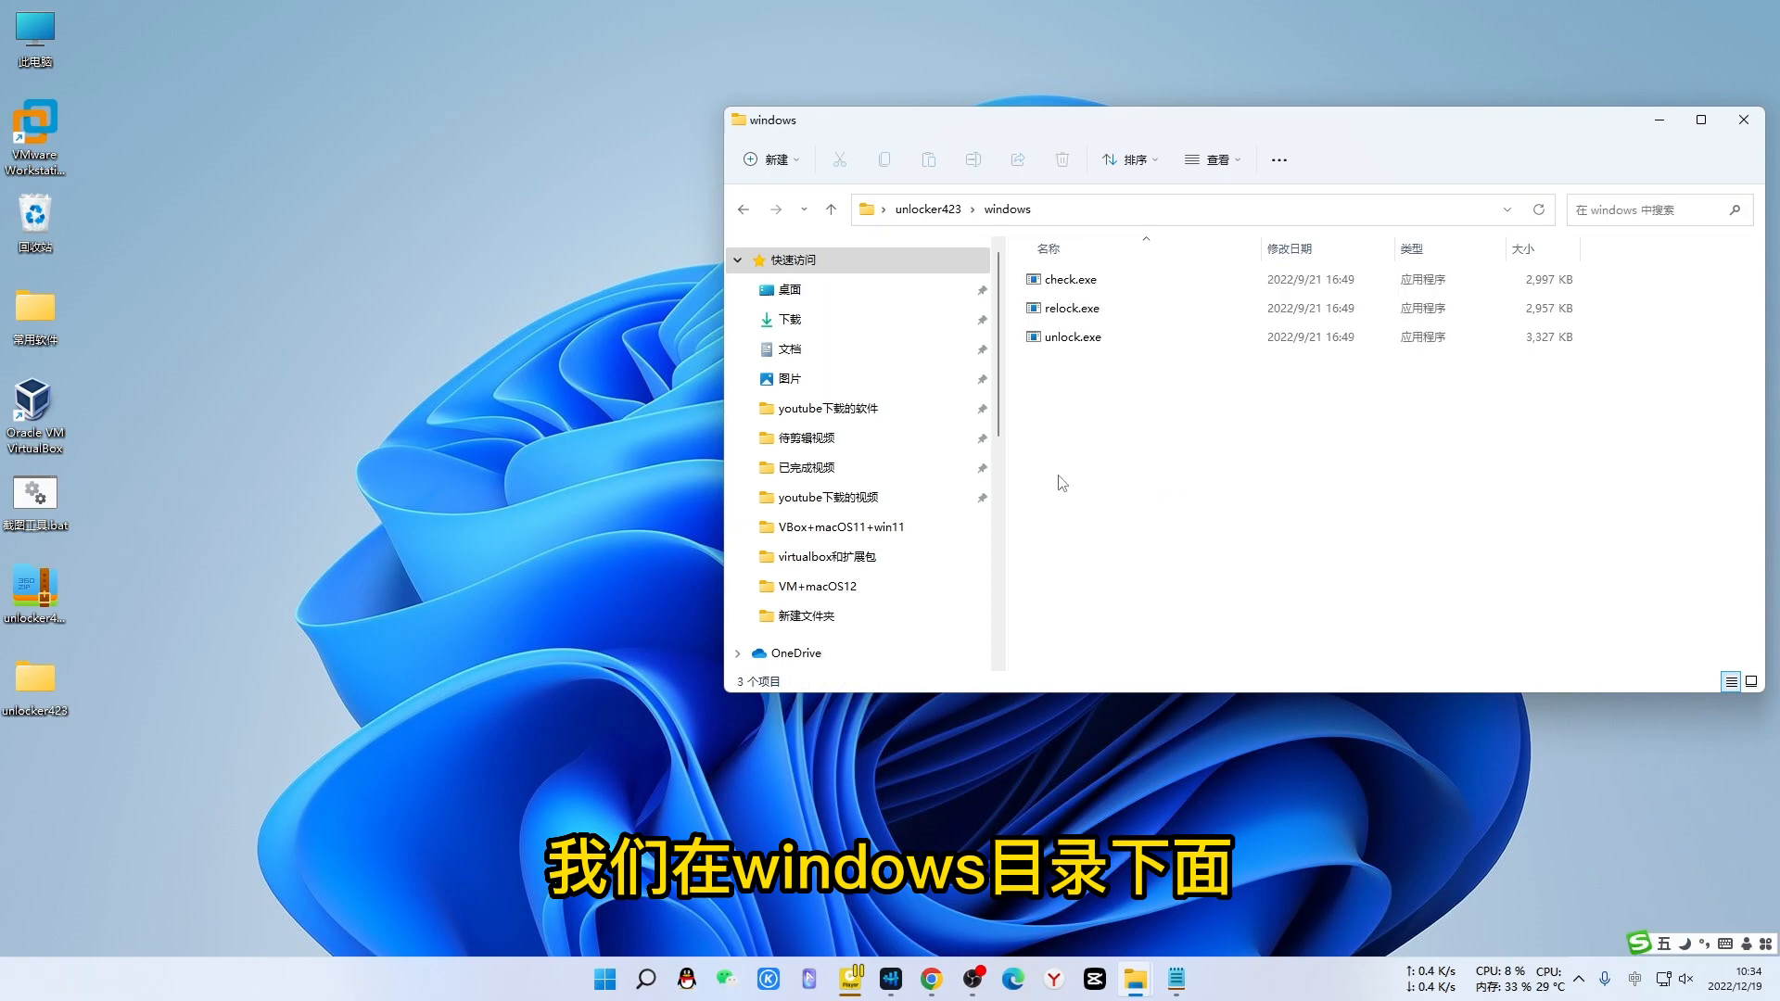
click(1037, 341)
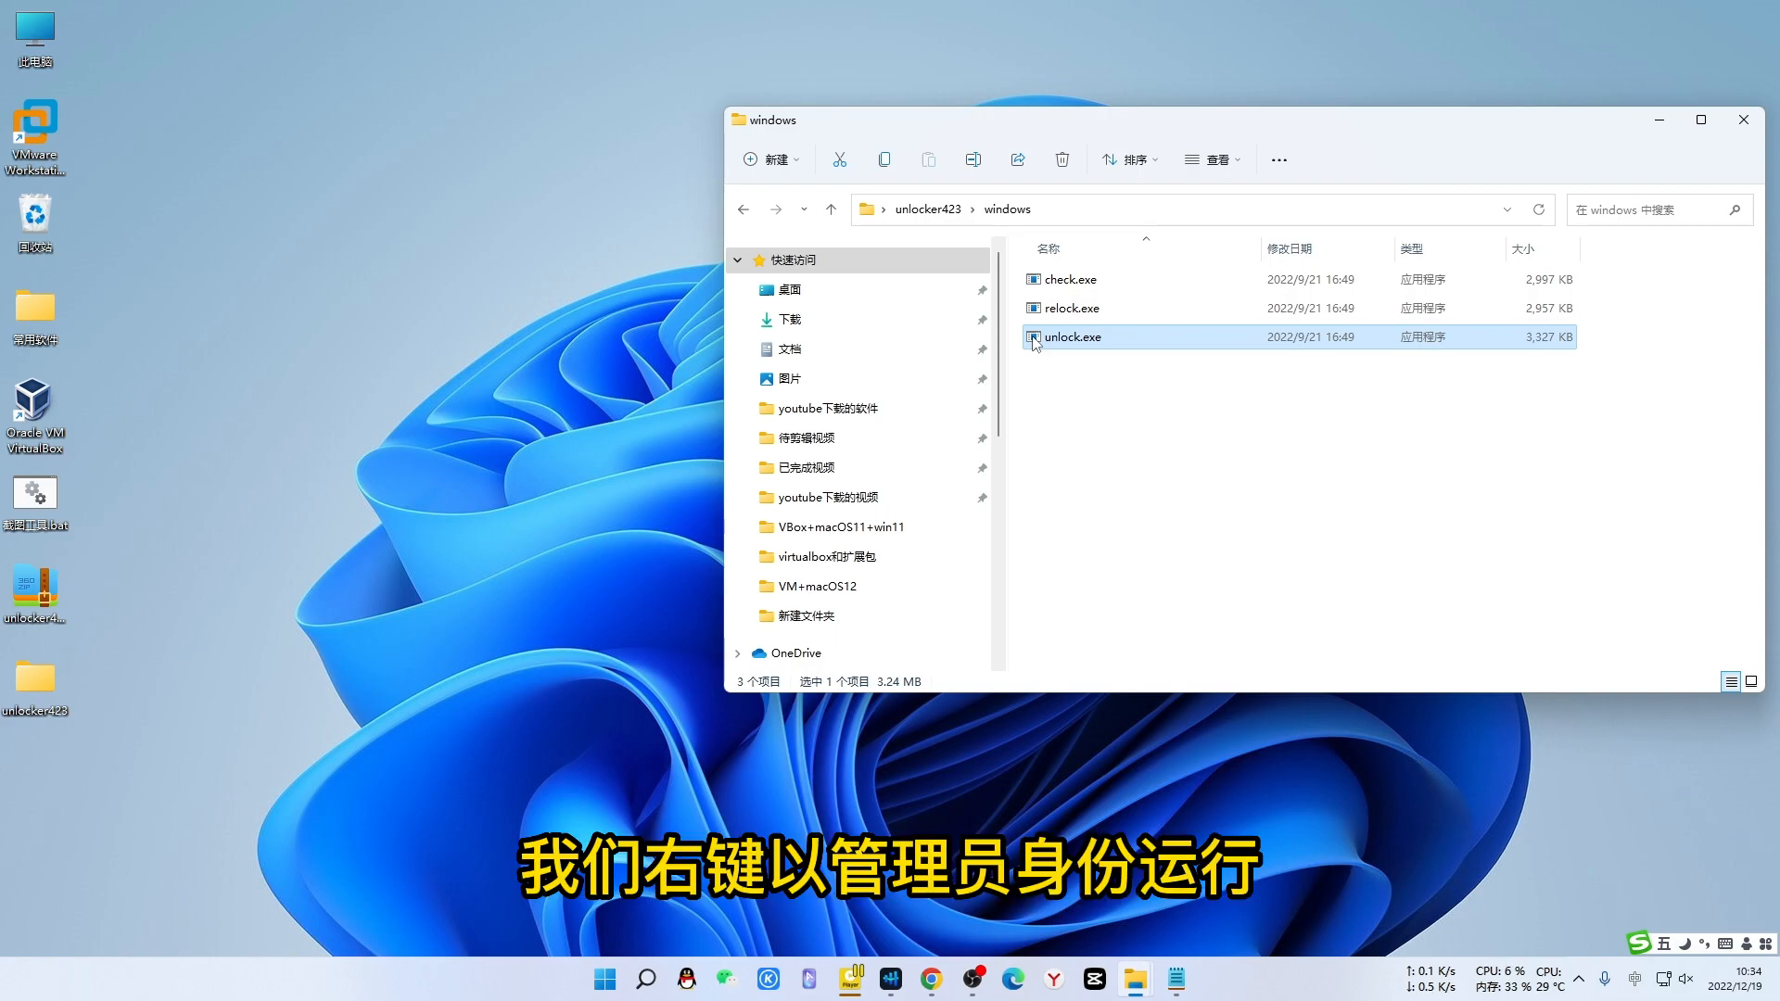
right_click(1036, 343)
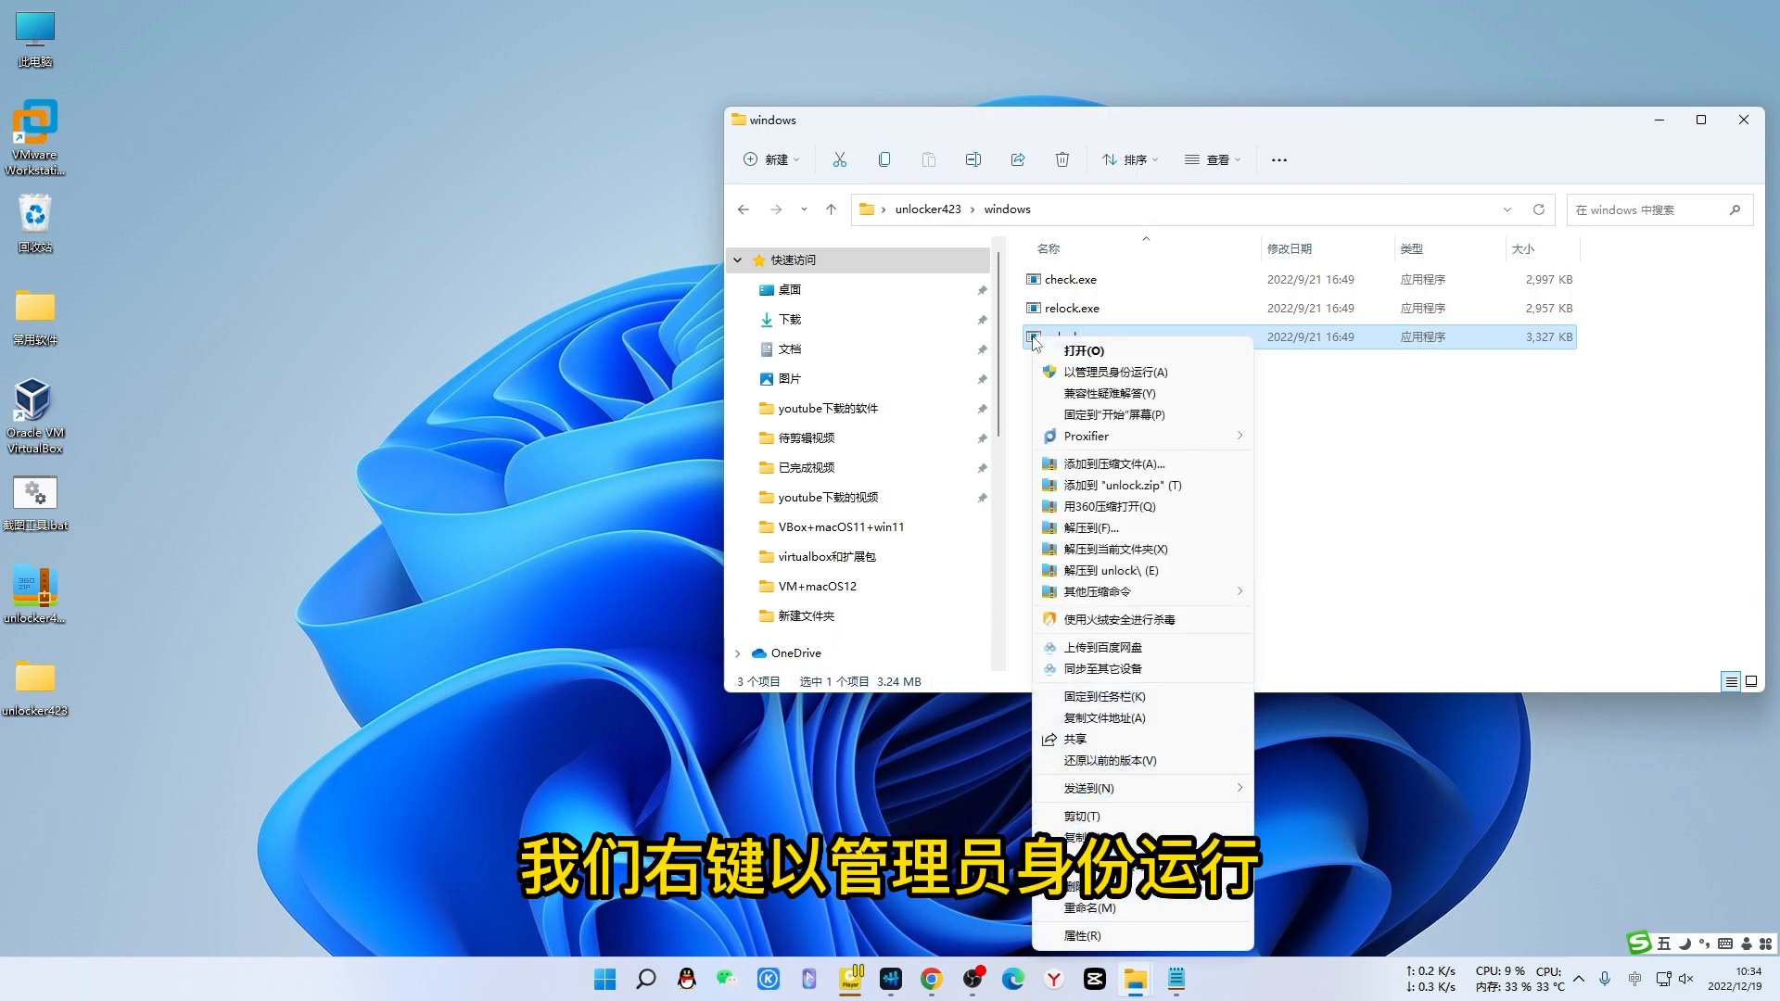
click(1115, 372)
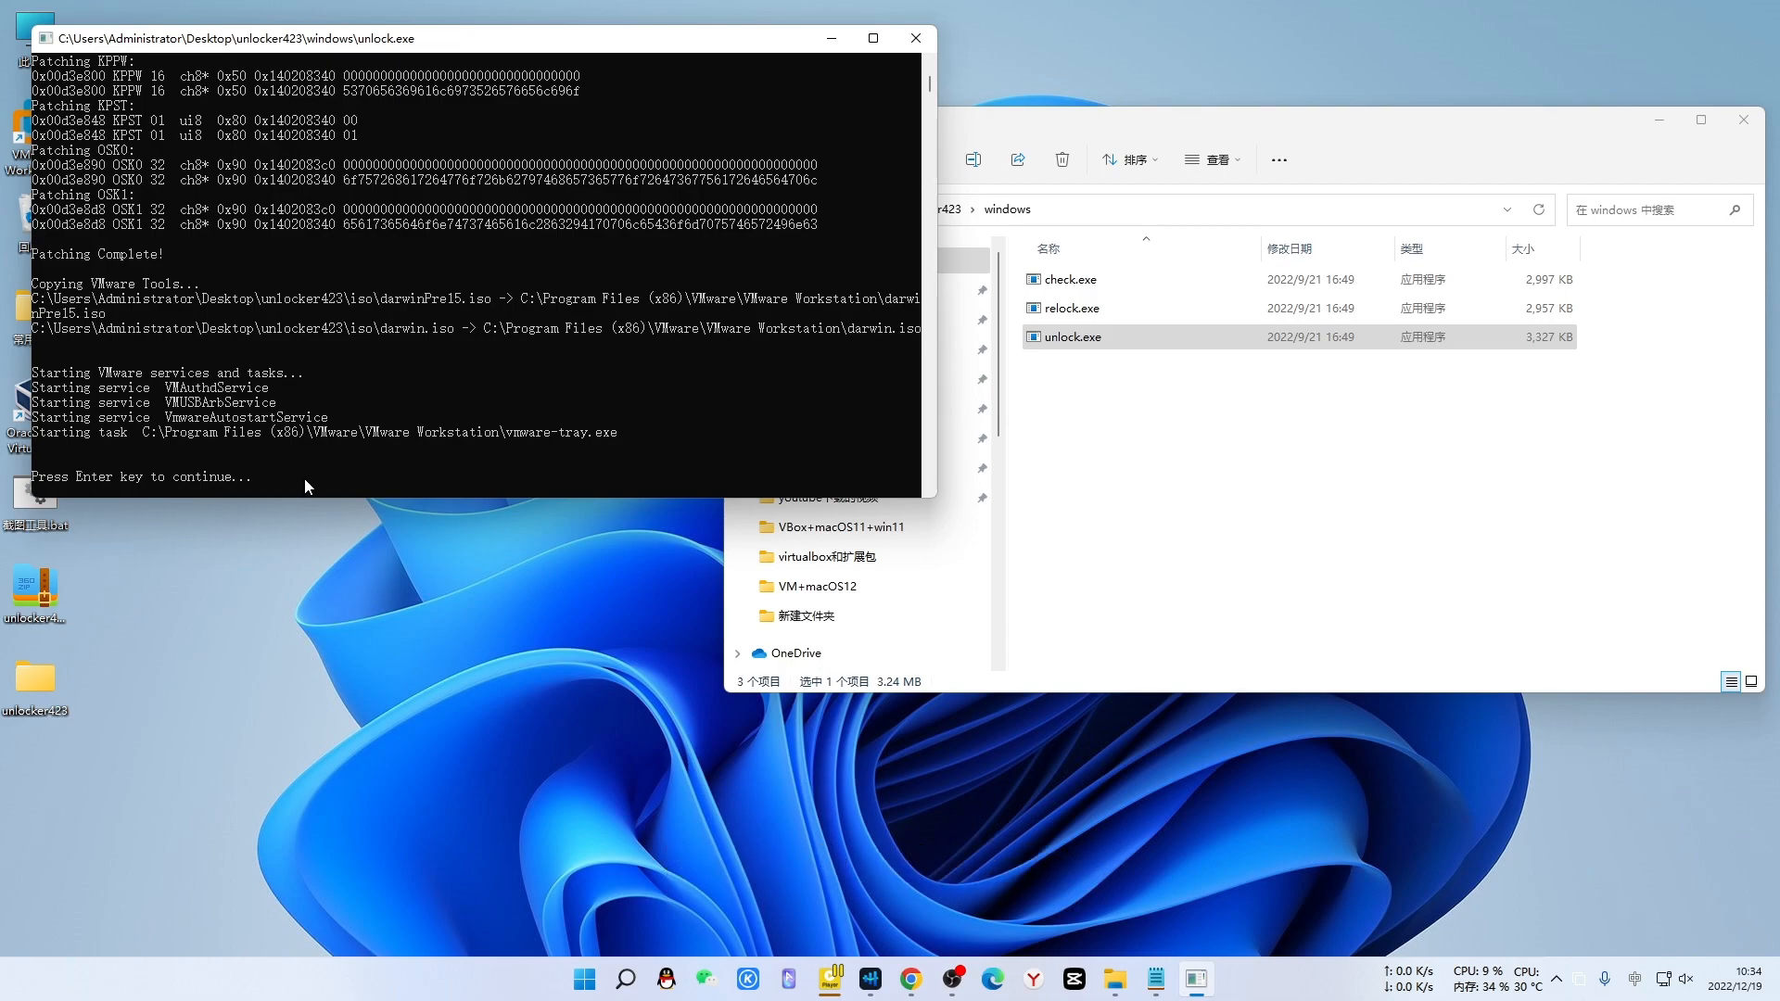
key(Return)
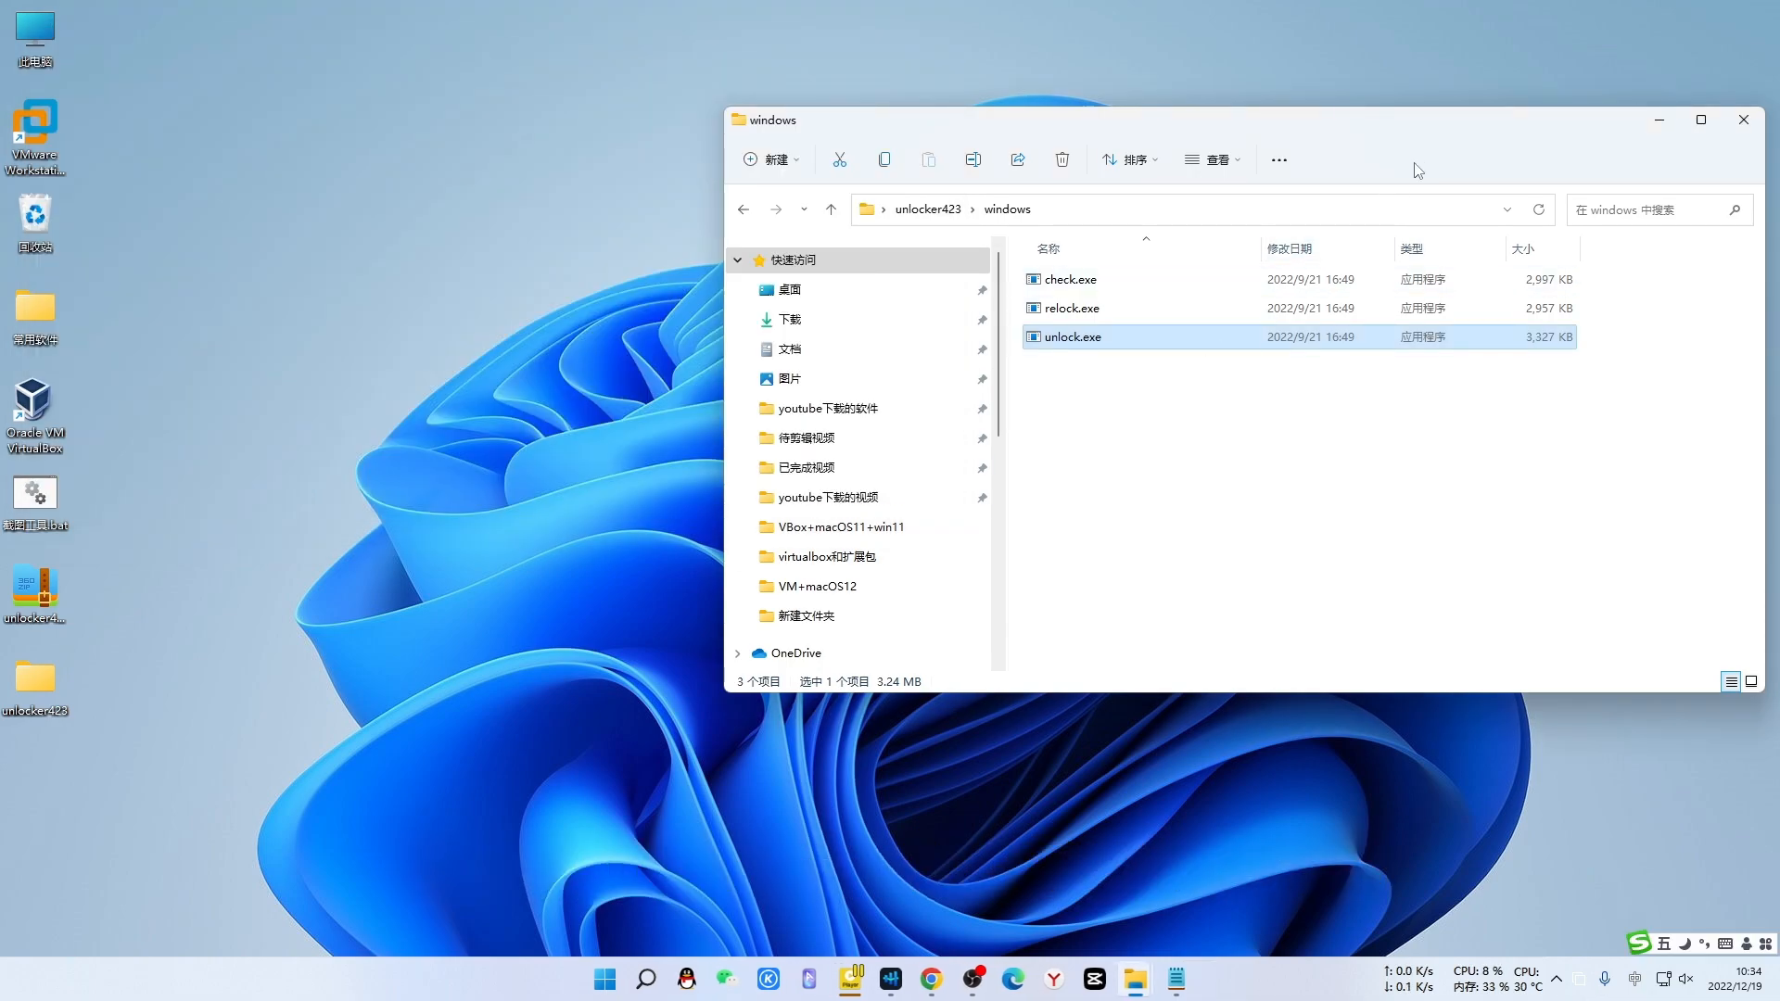
drag(1436, 126, 1239, 188)
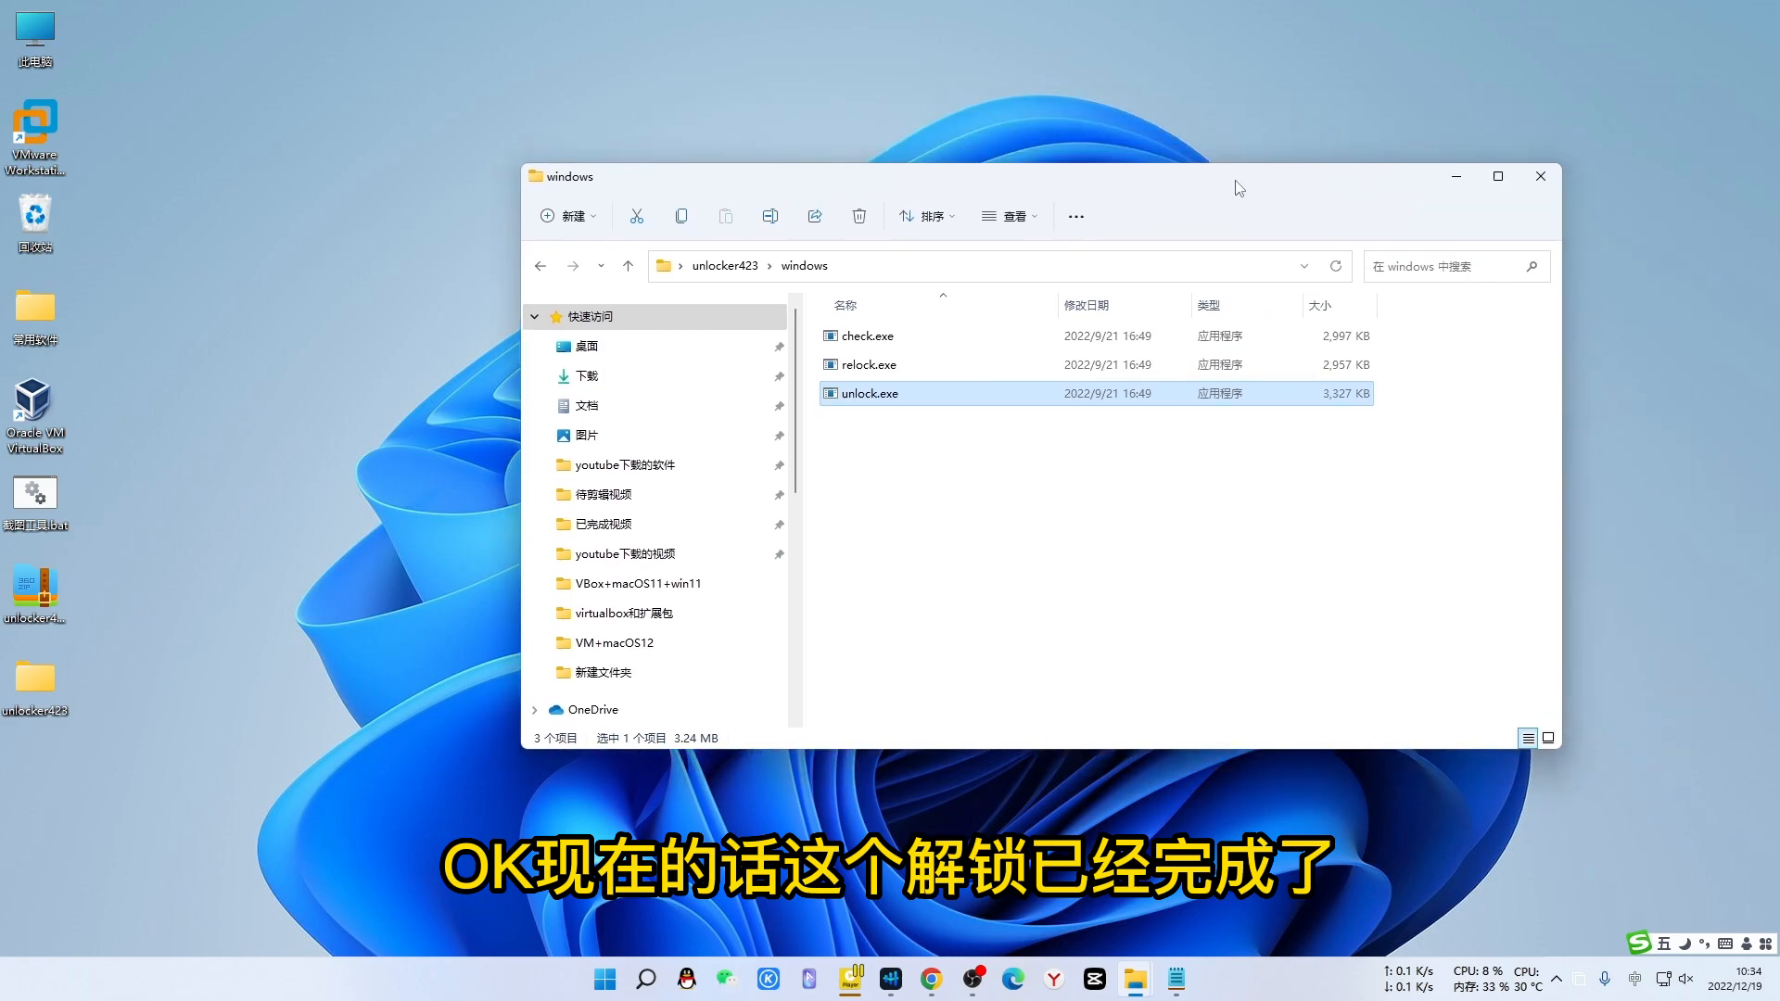
click(1457, 176)
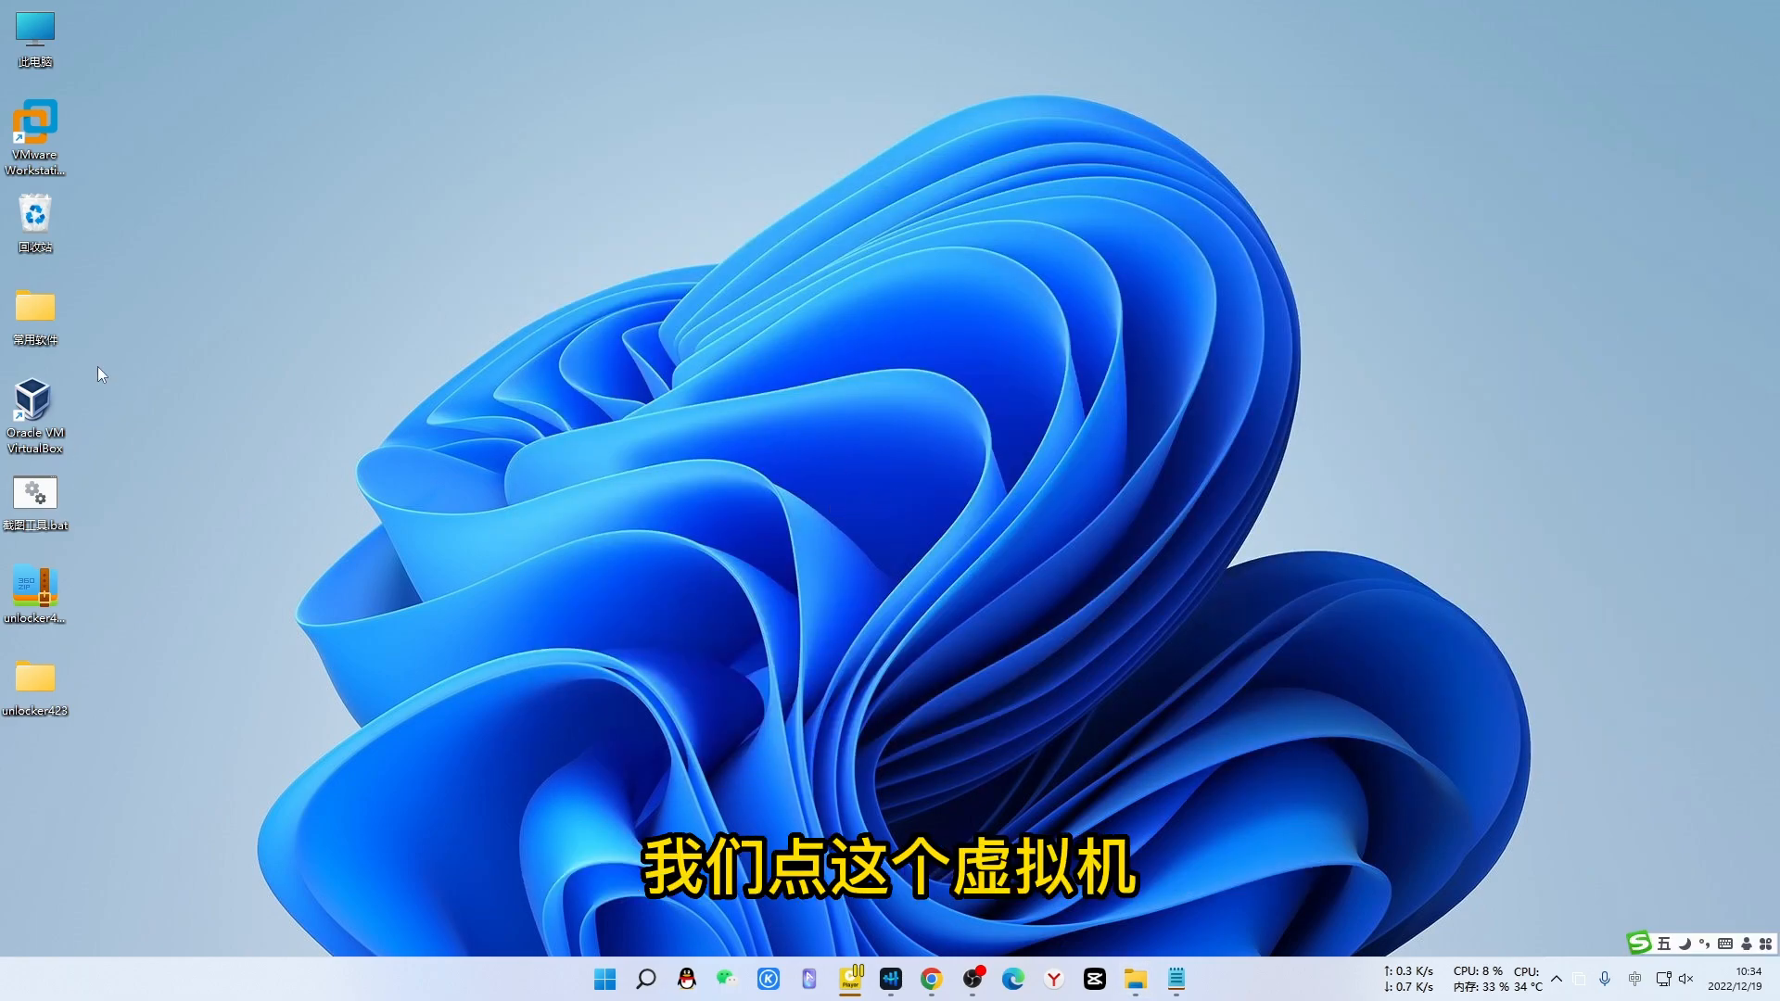
- Launch VMware Workstation Pro and create a new folder named macOS on drive 软件 (E:)
click(42, 121)
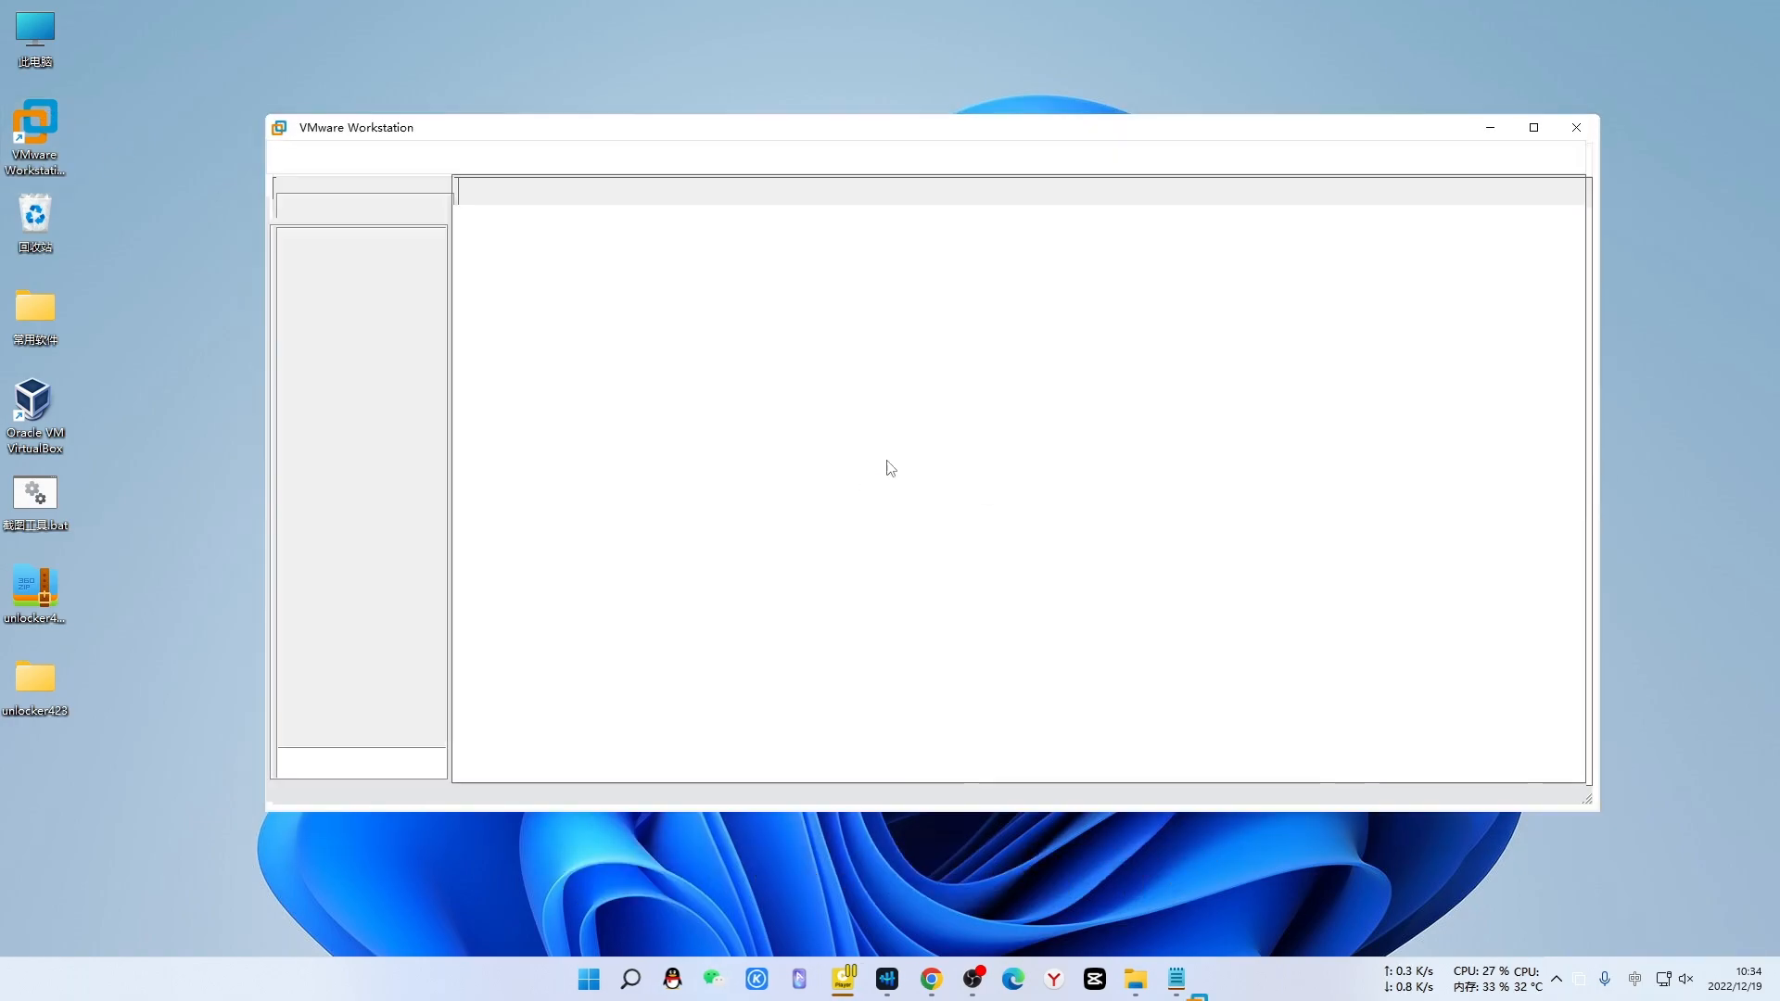
mouse_move(1115, 990)
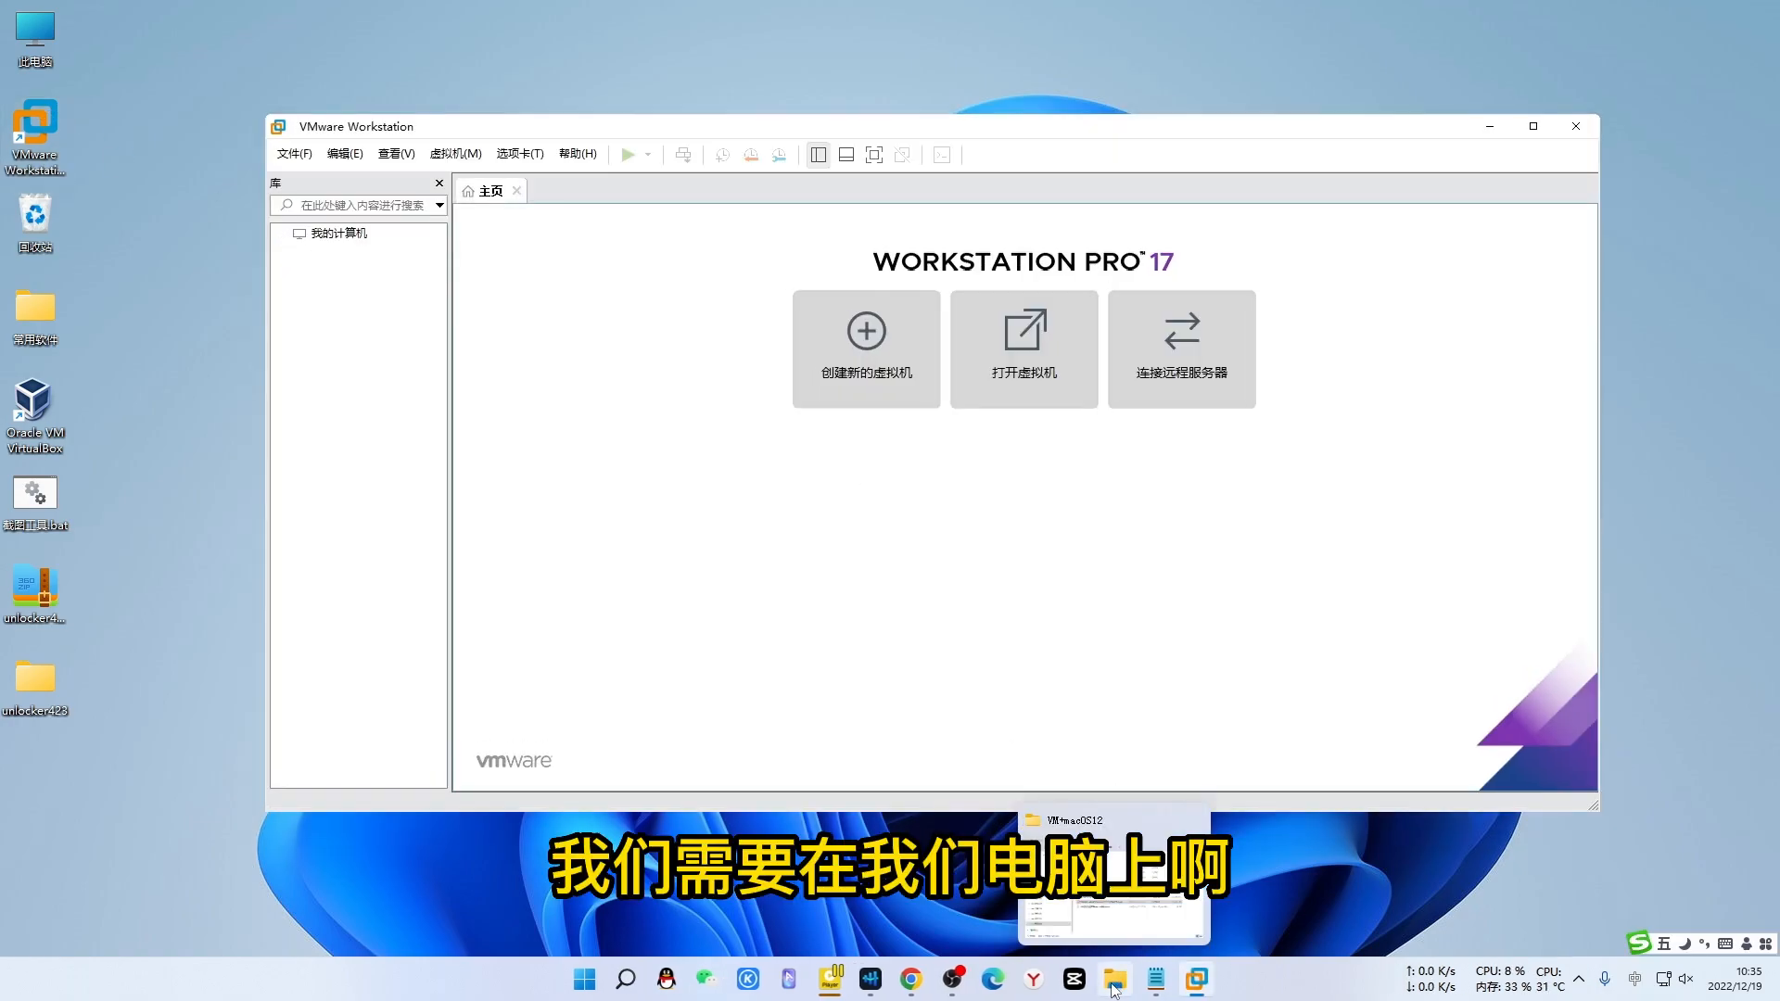
double_click(34, 33)
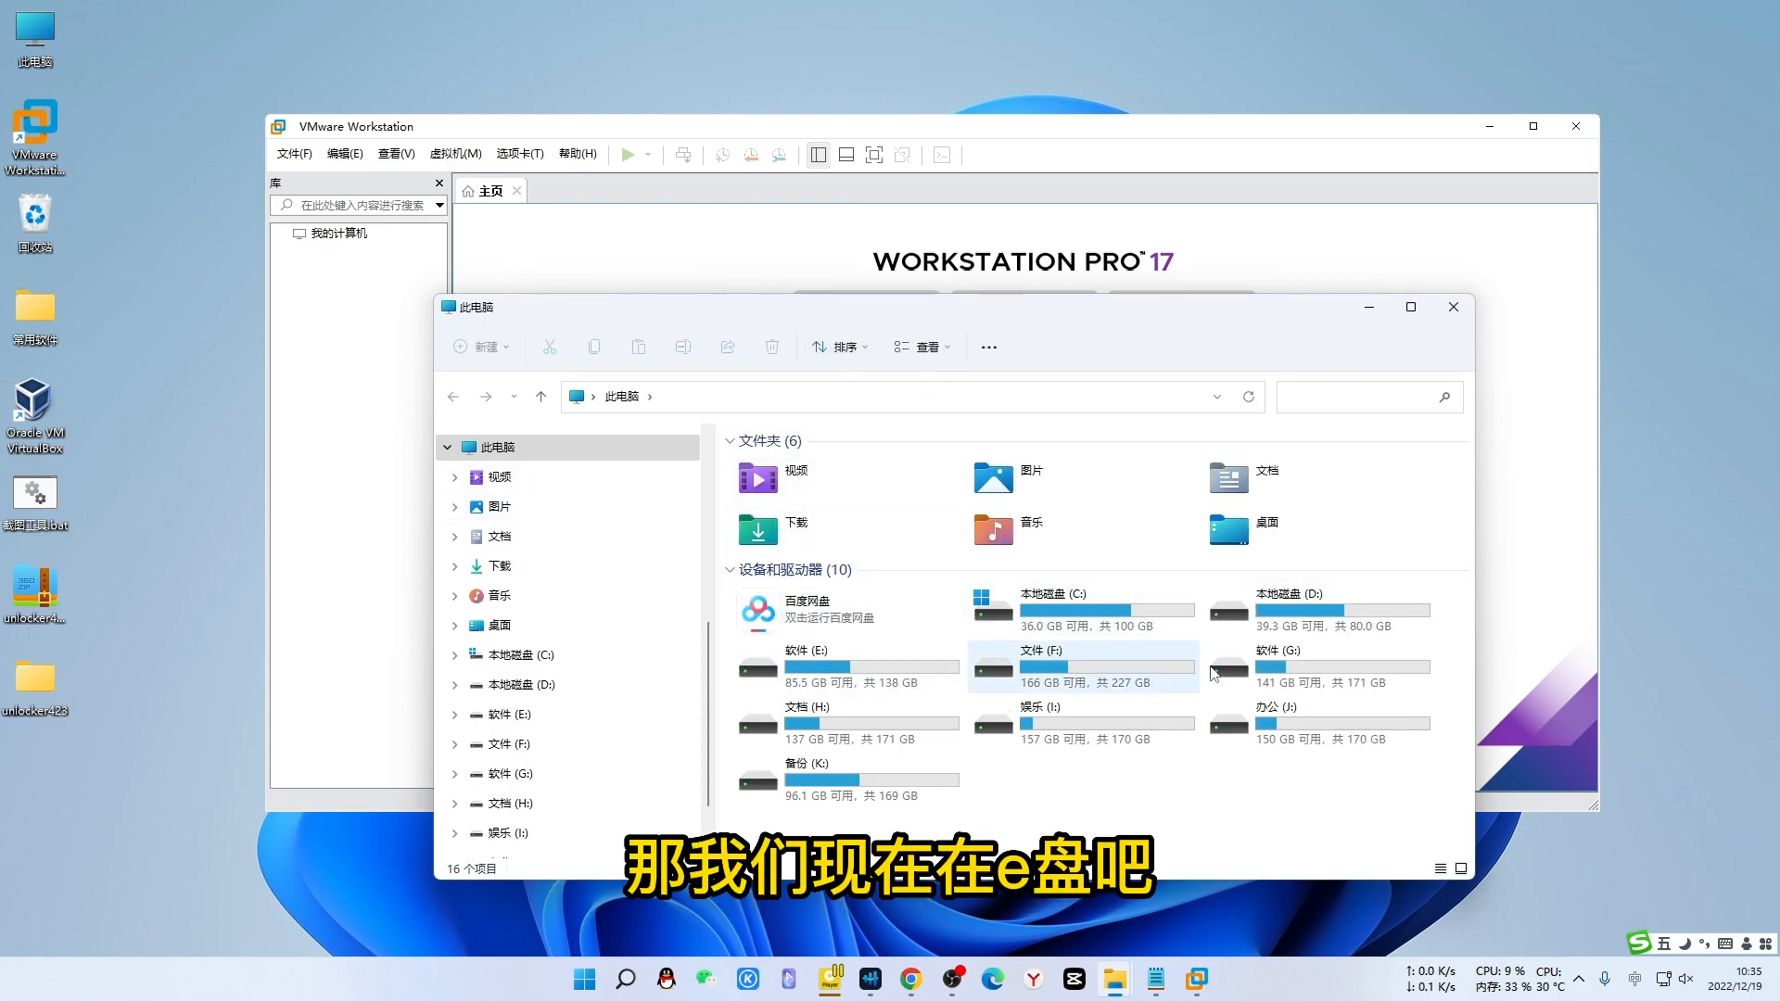
double_click(760, 669)
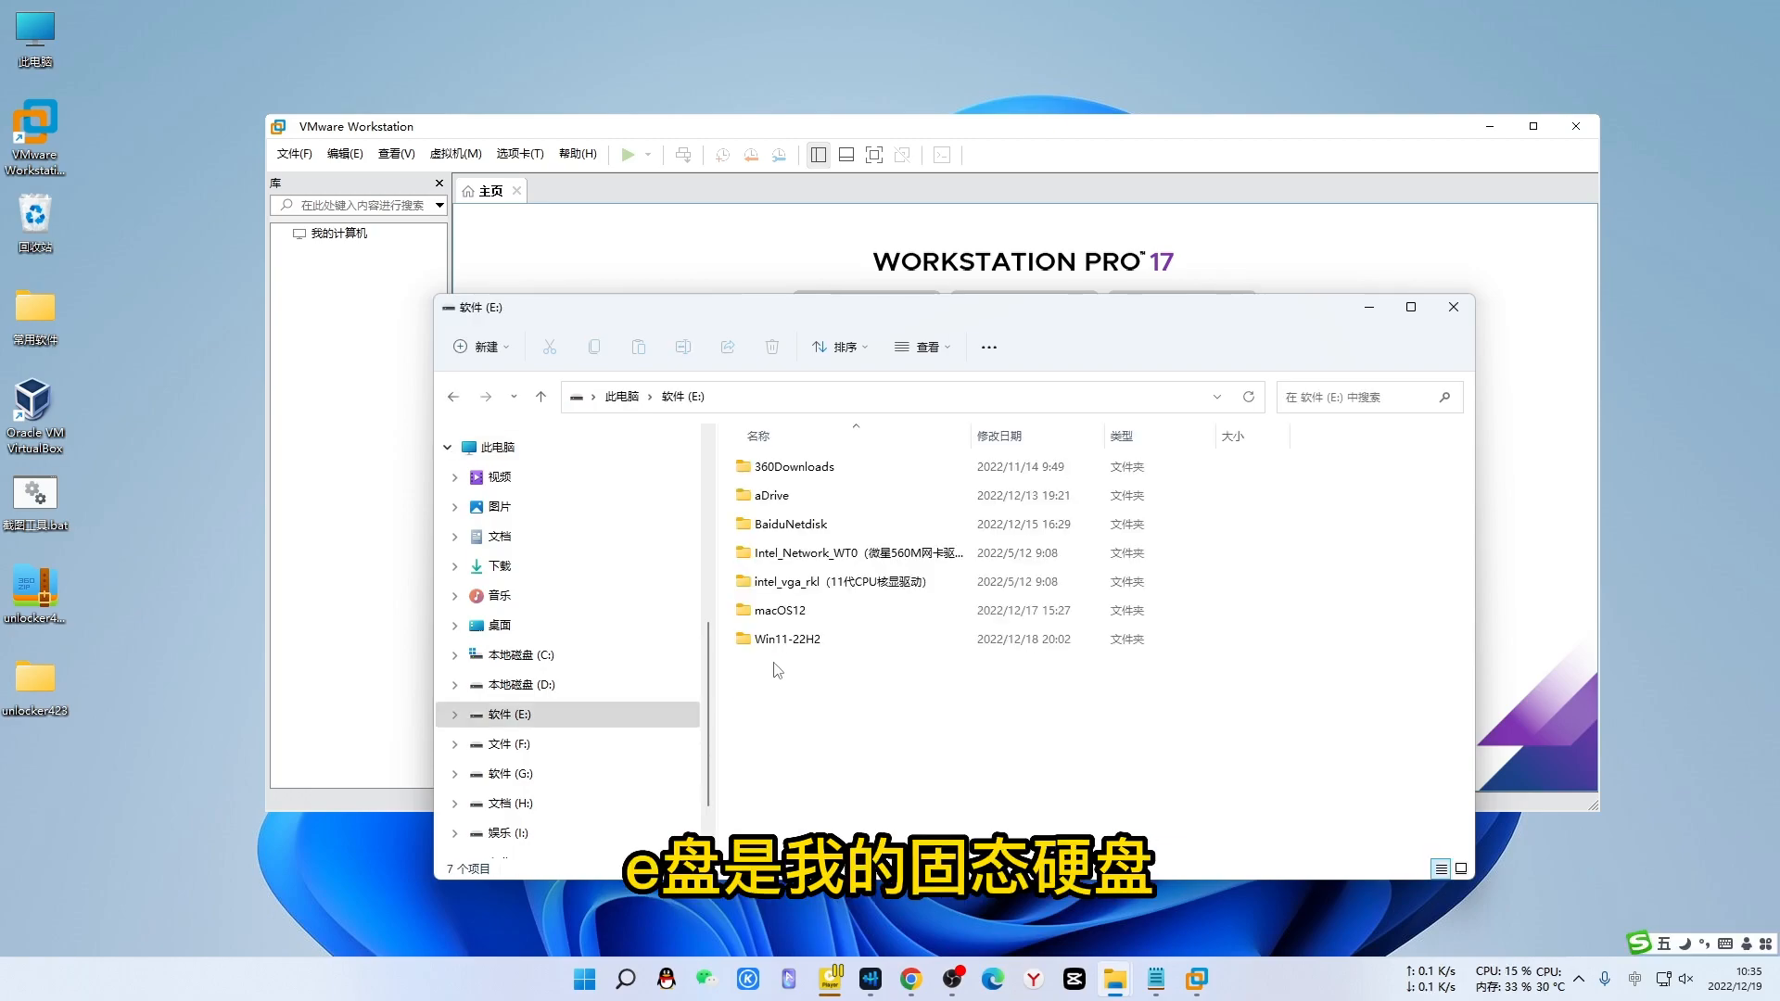
right_click(922, 719)
mouse_move(1001, 897)
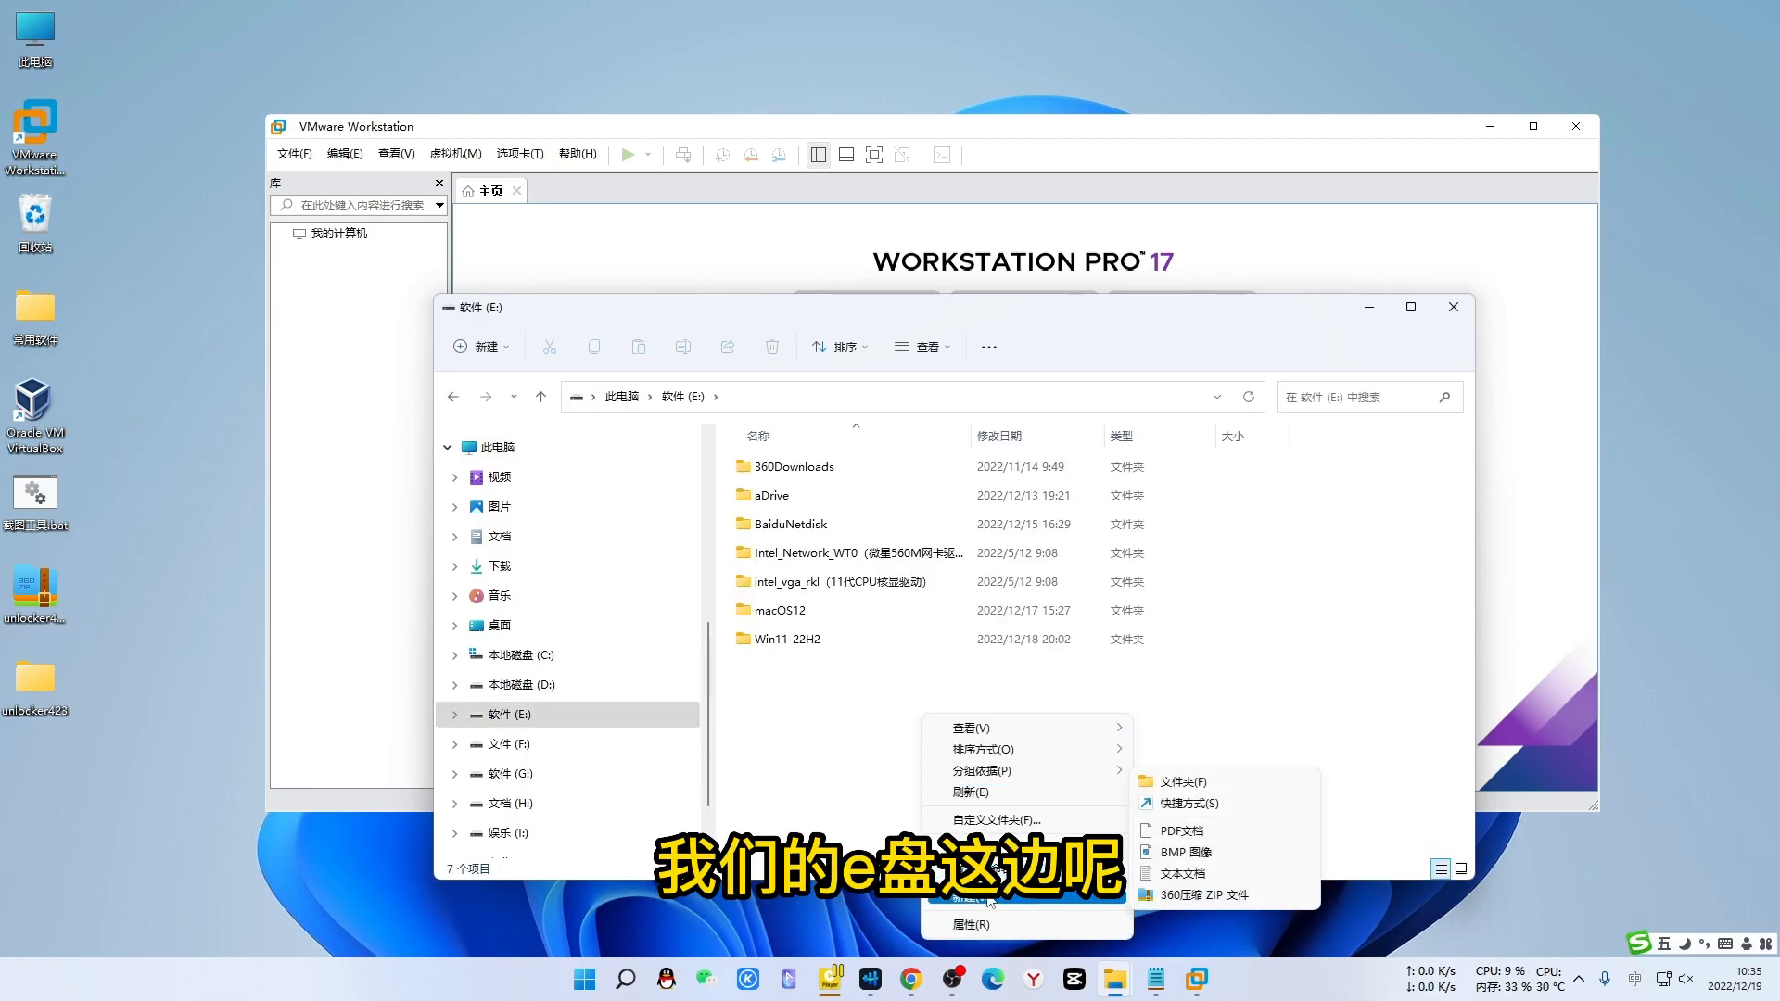
click(1205, 784)
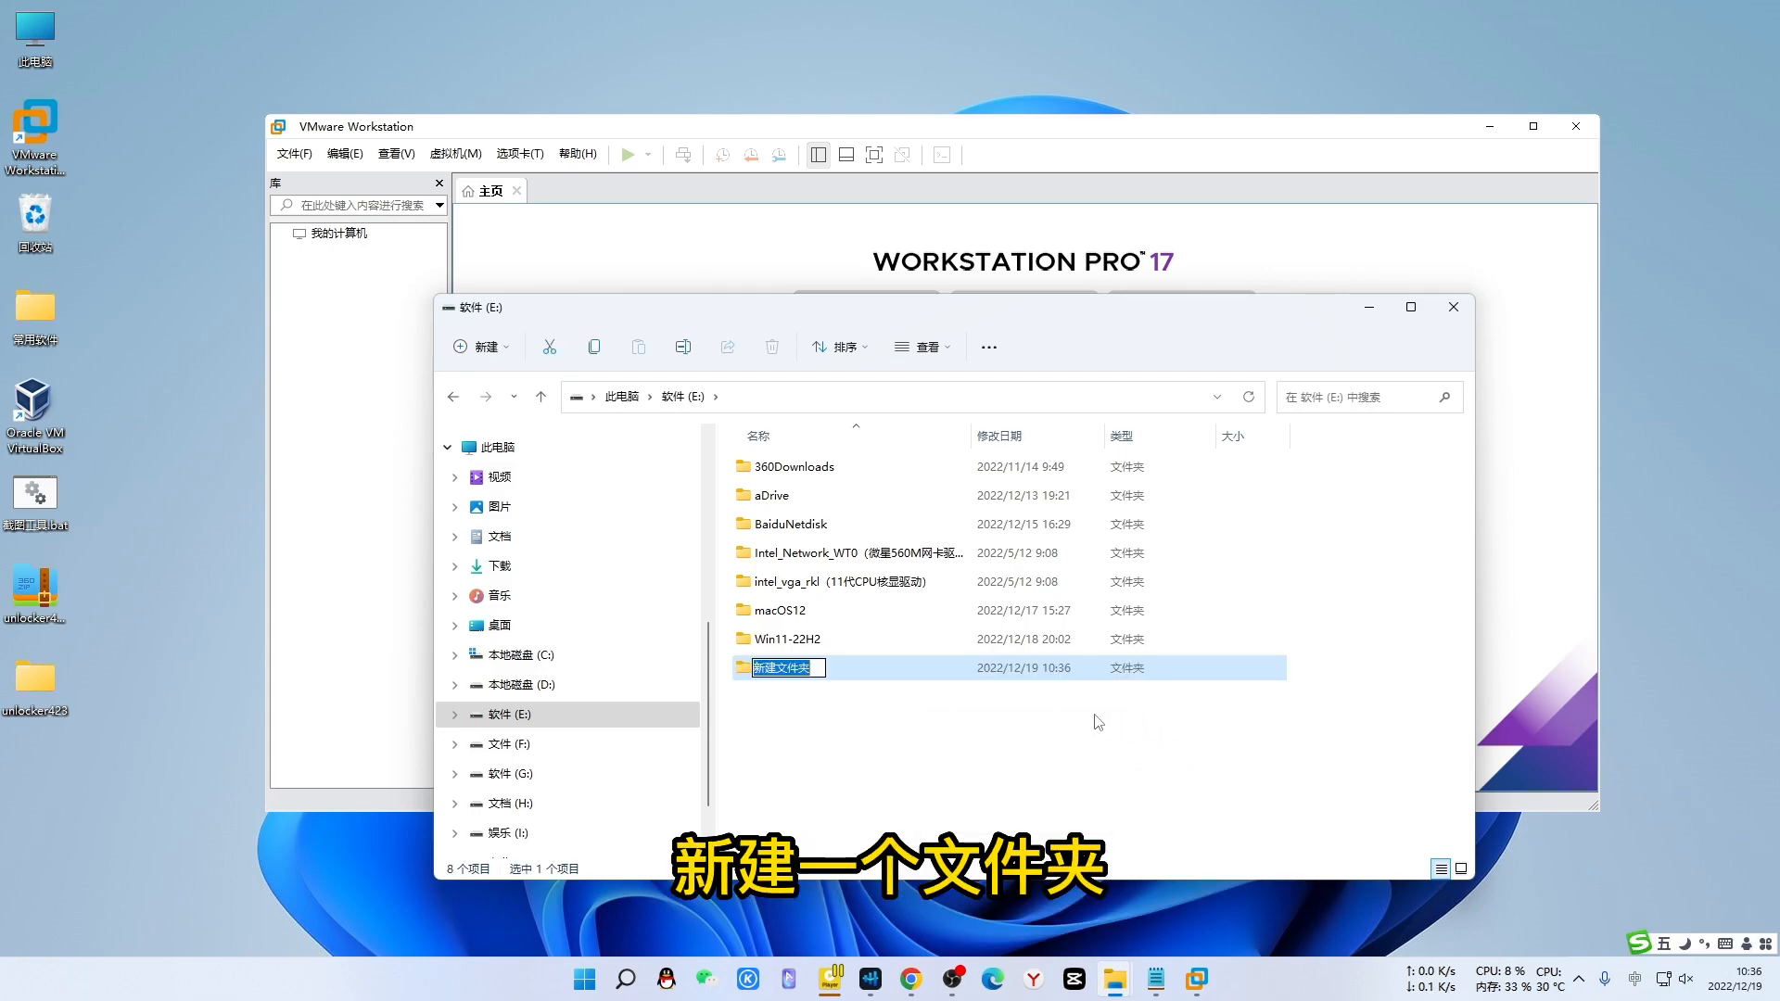
text(macOS)
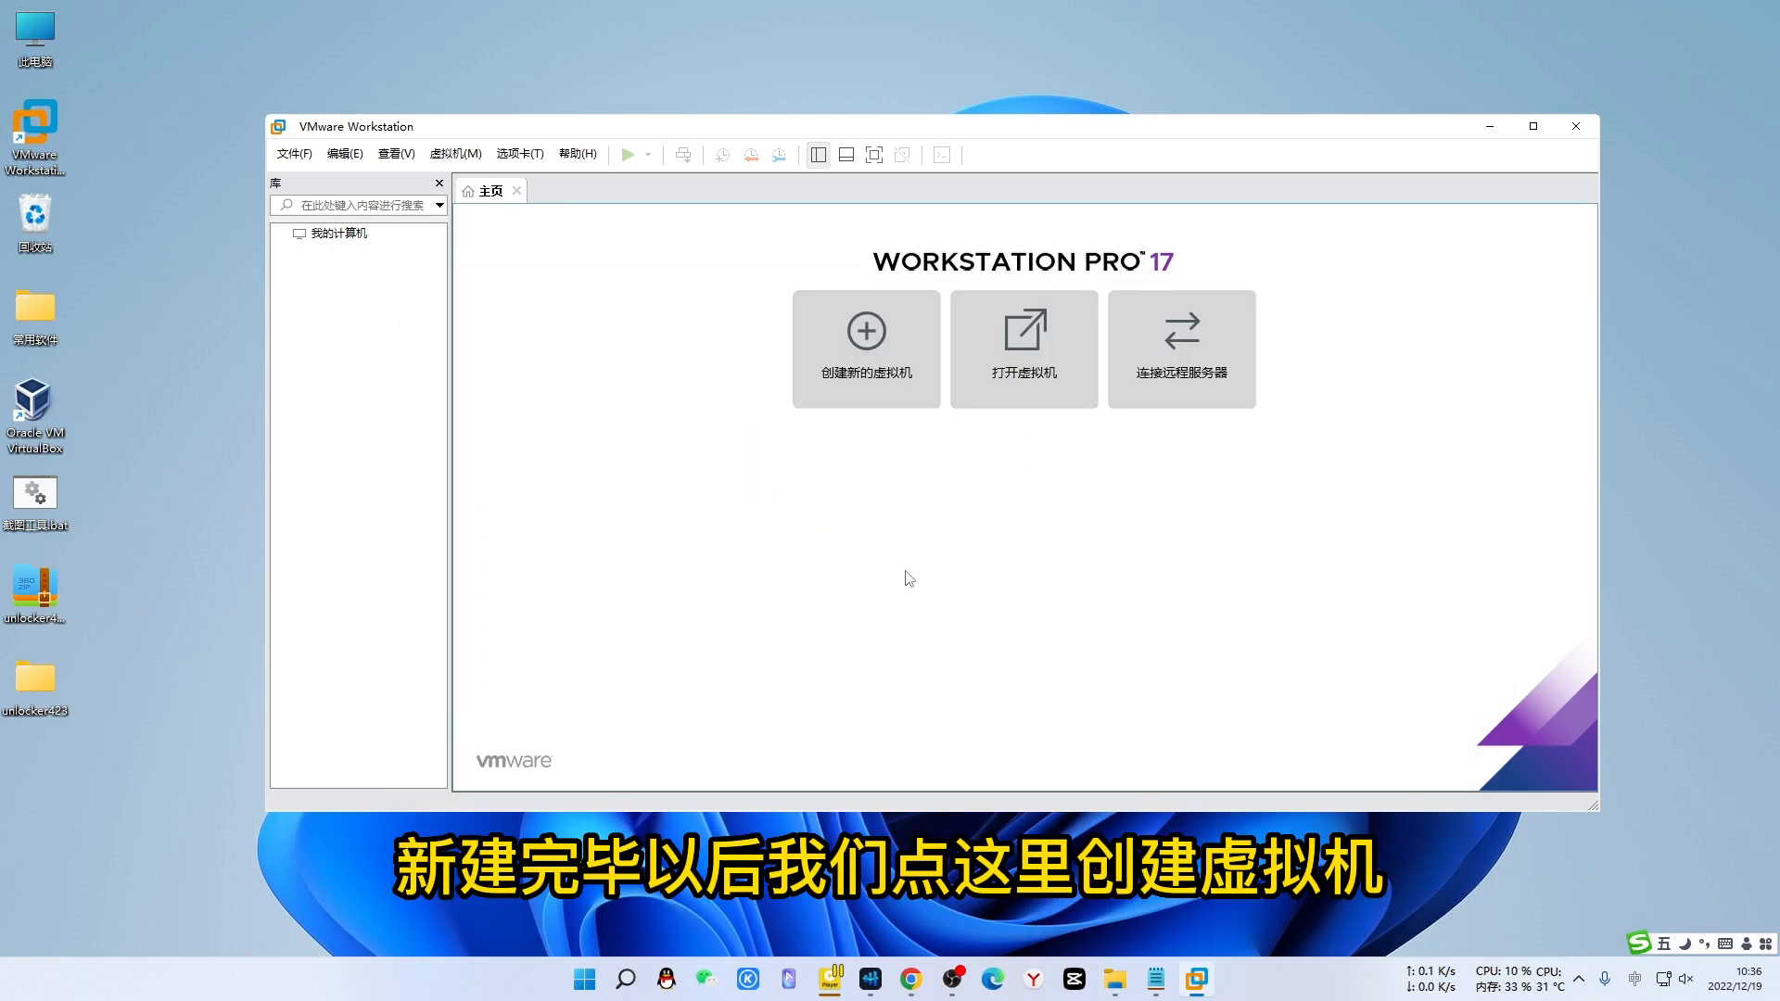
- Start a Custom new VM with default compatibility, OS installed later, guest version macOS 12
click(865, 355)
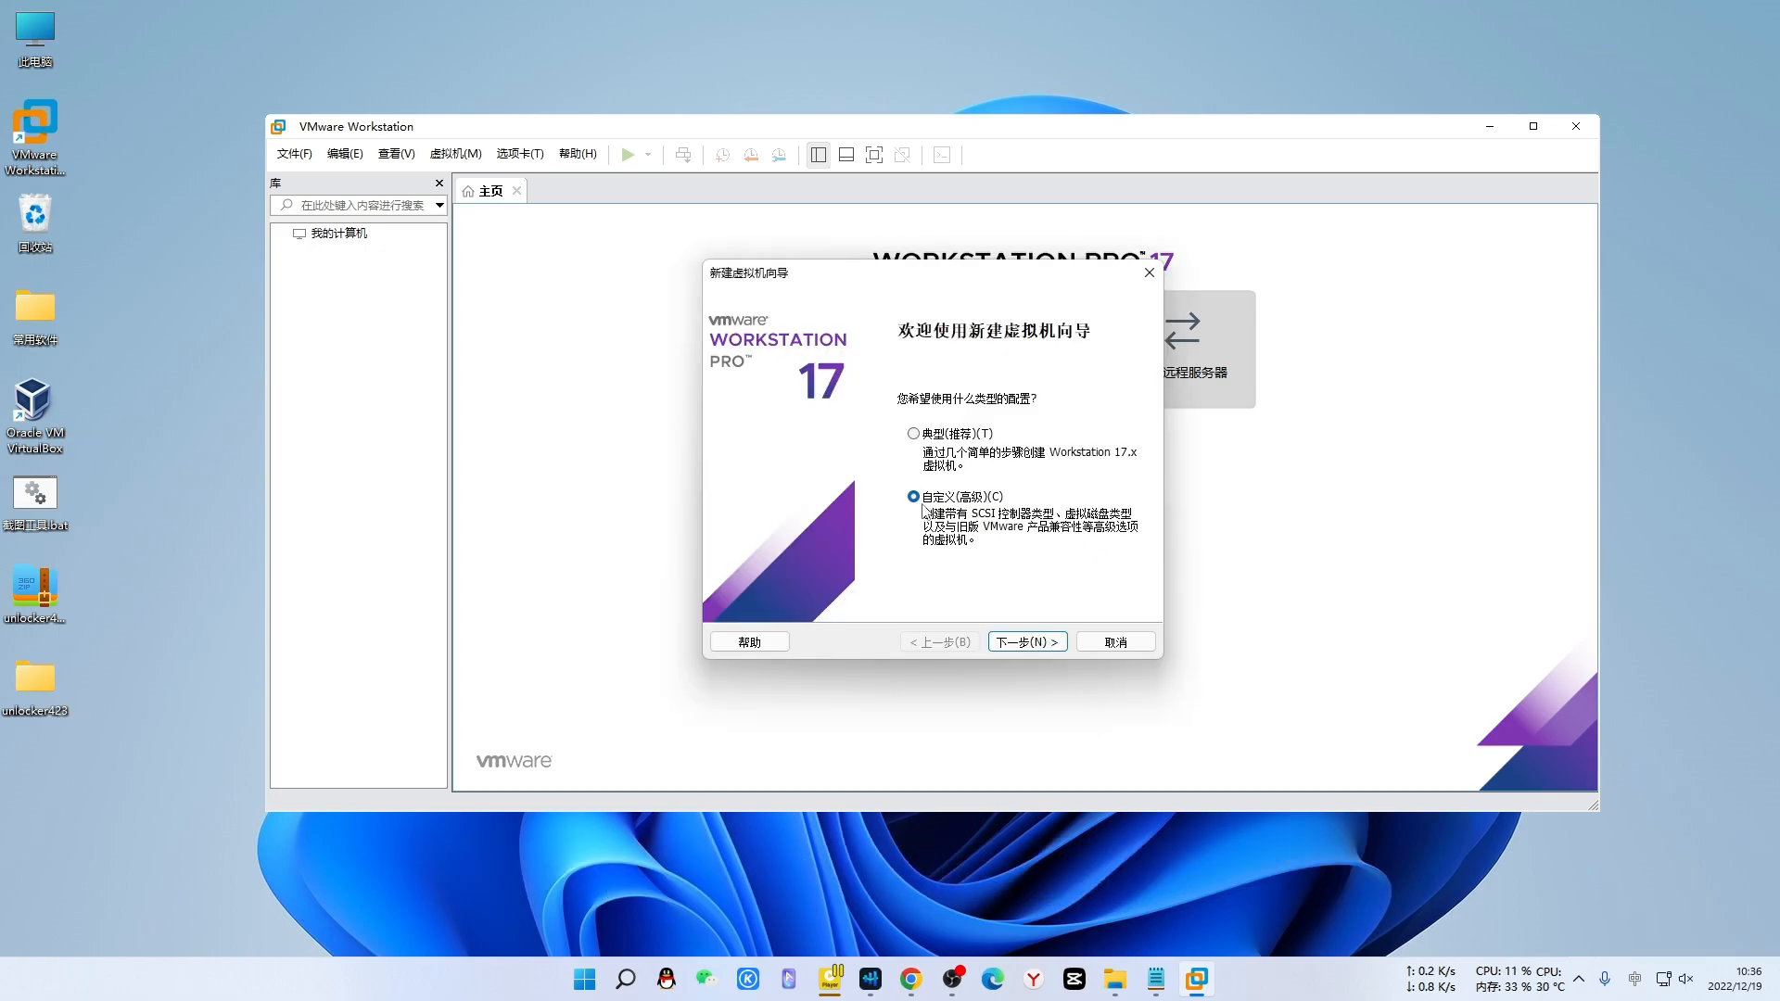
click(1032, 644)
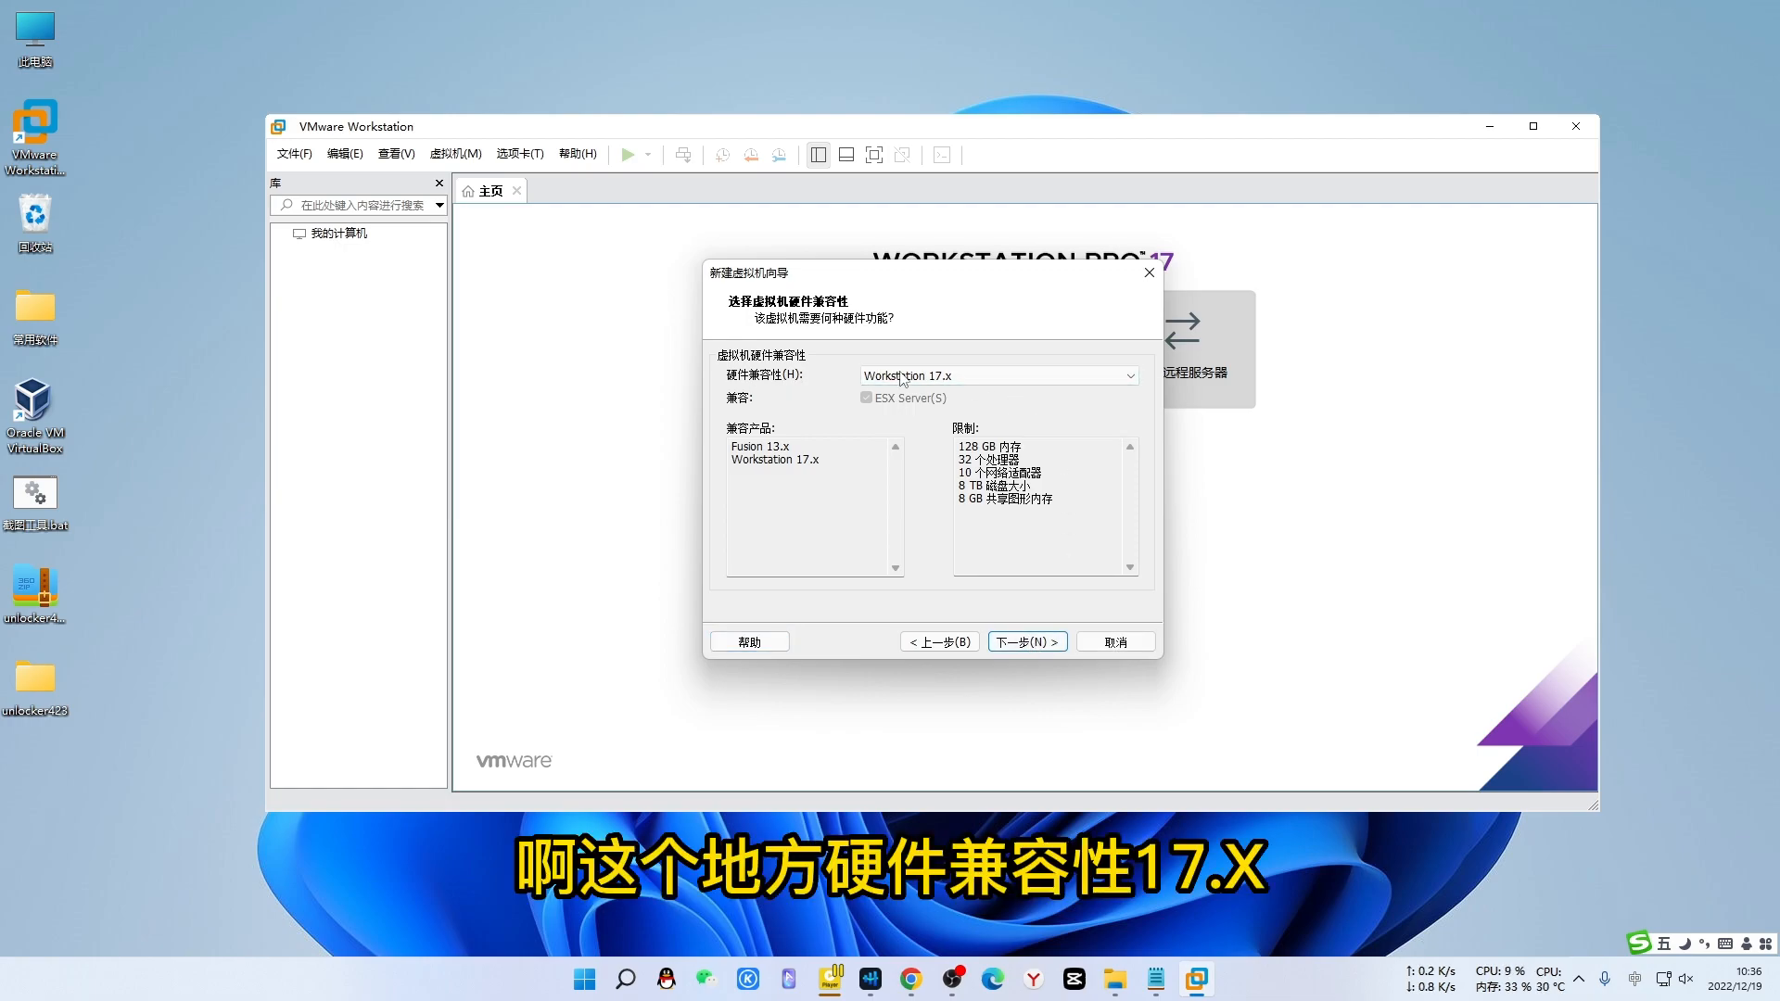
click(1032, 644)
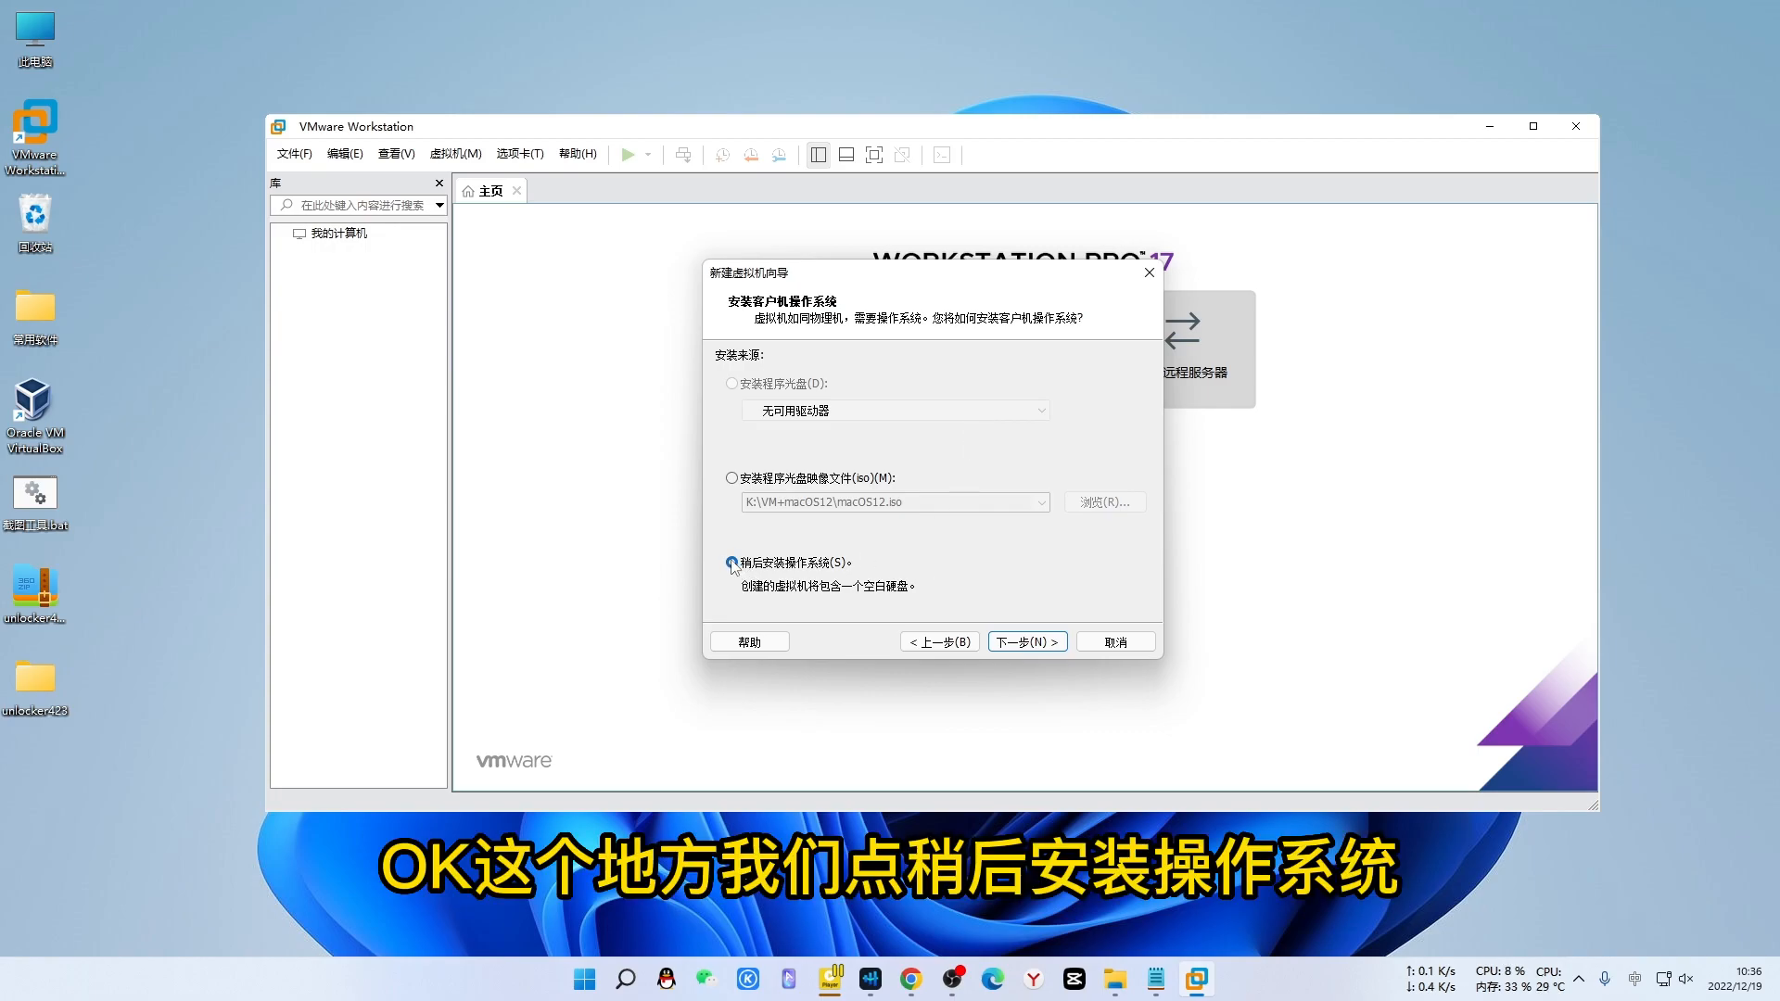
click(1027, 641)
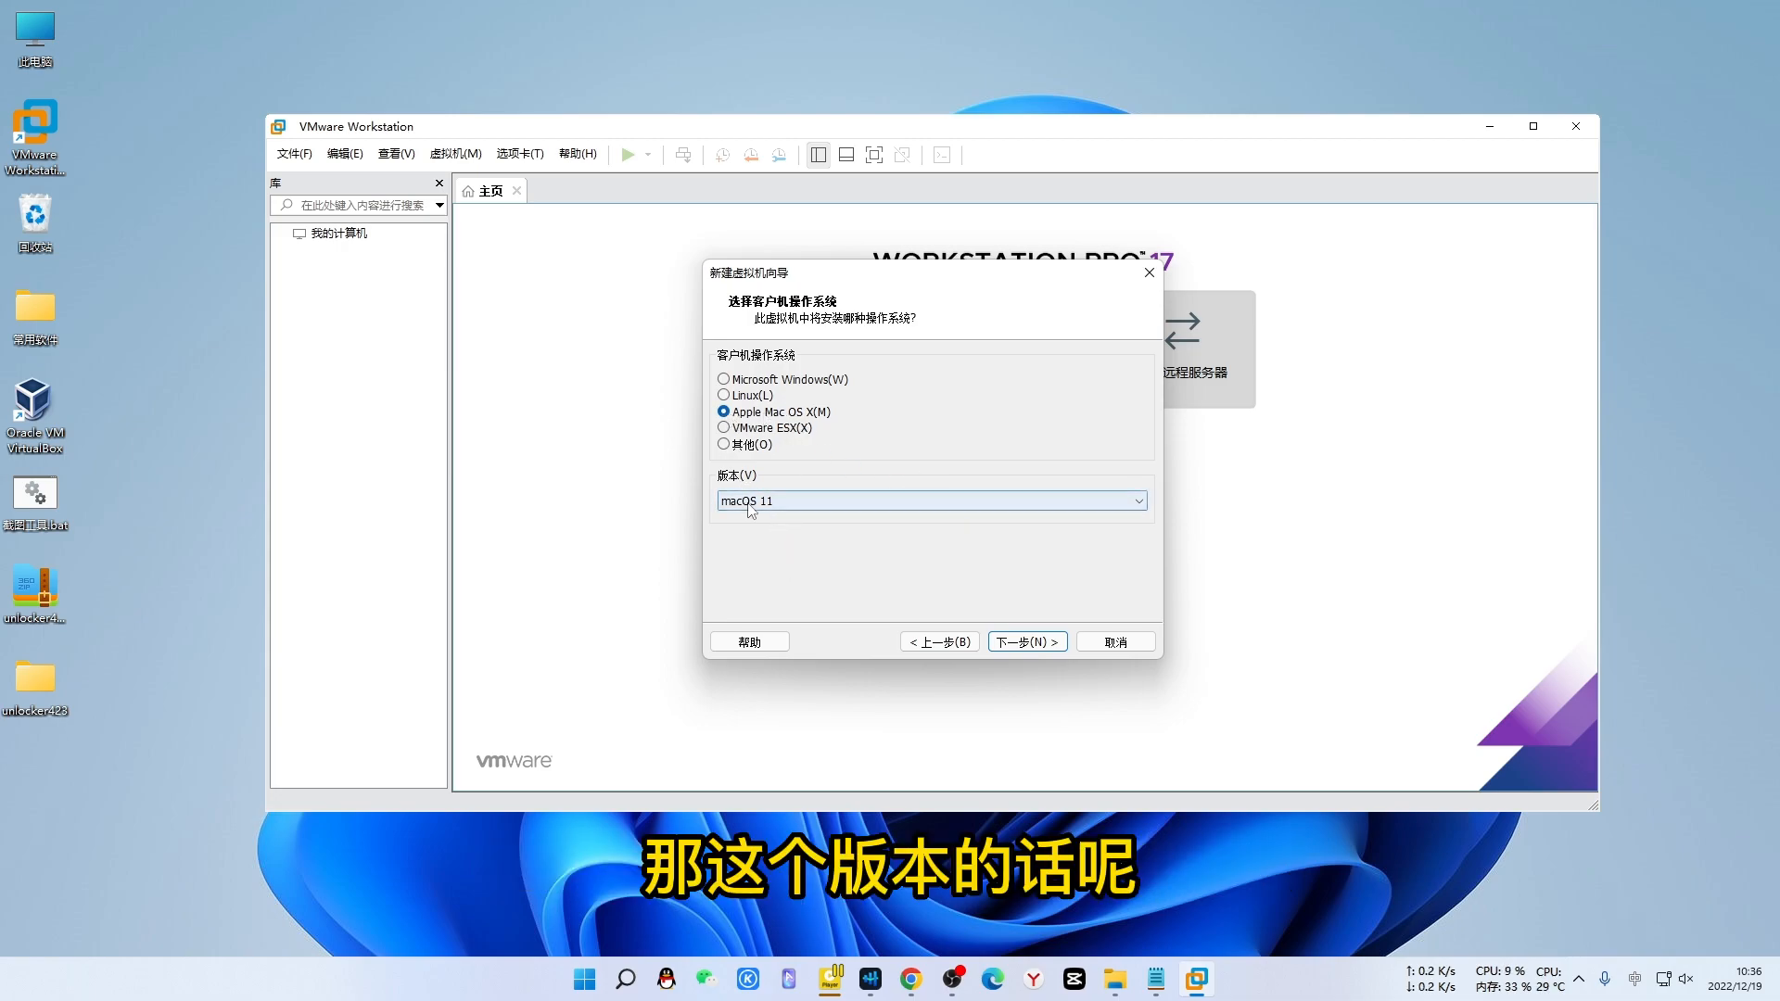
click(986, 508)
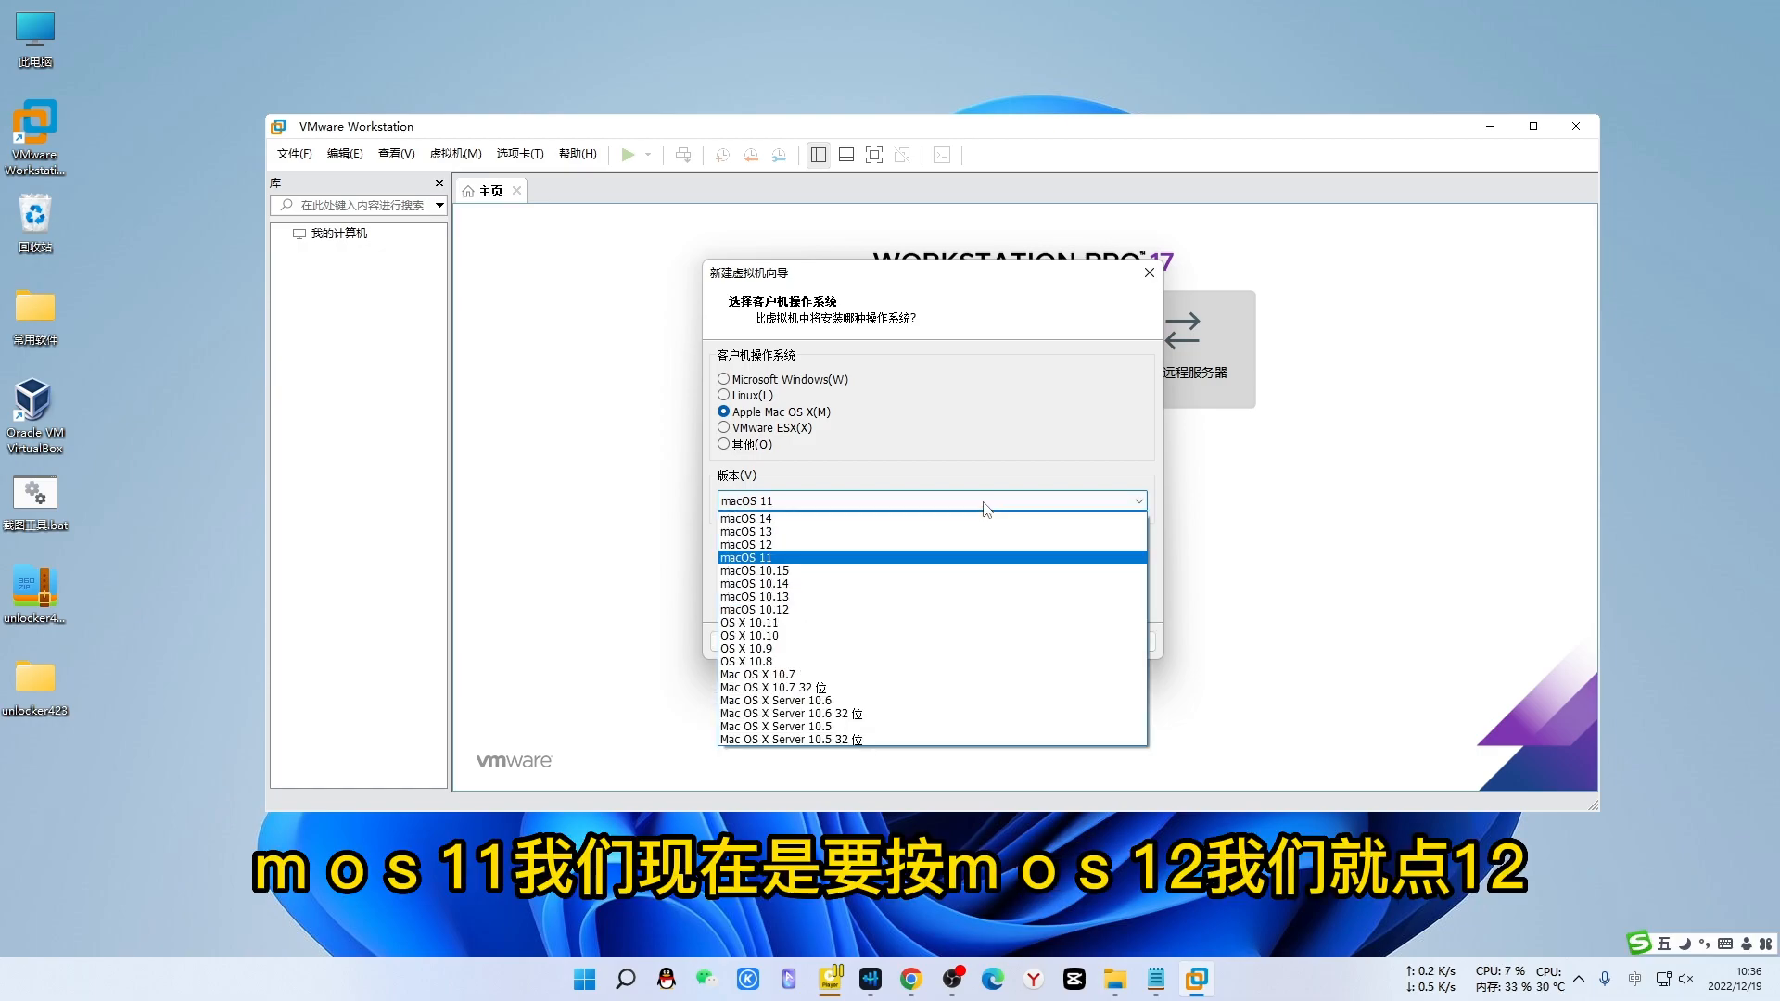
click(789, 545)
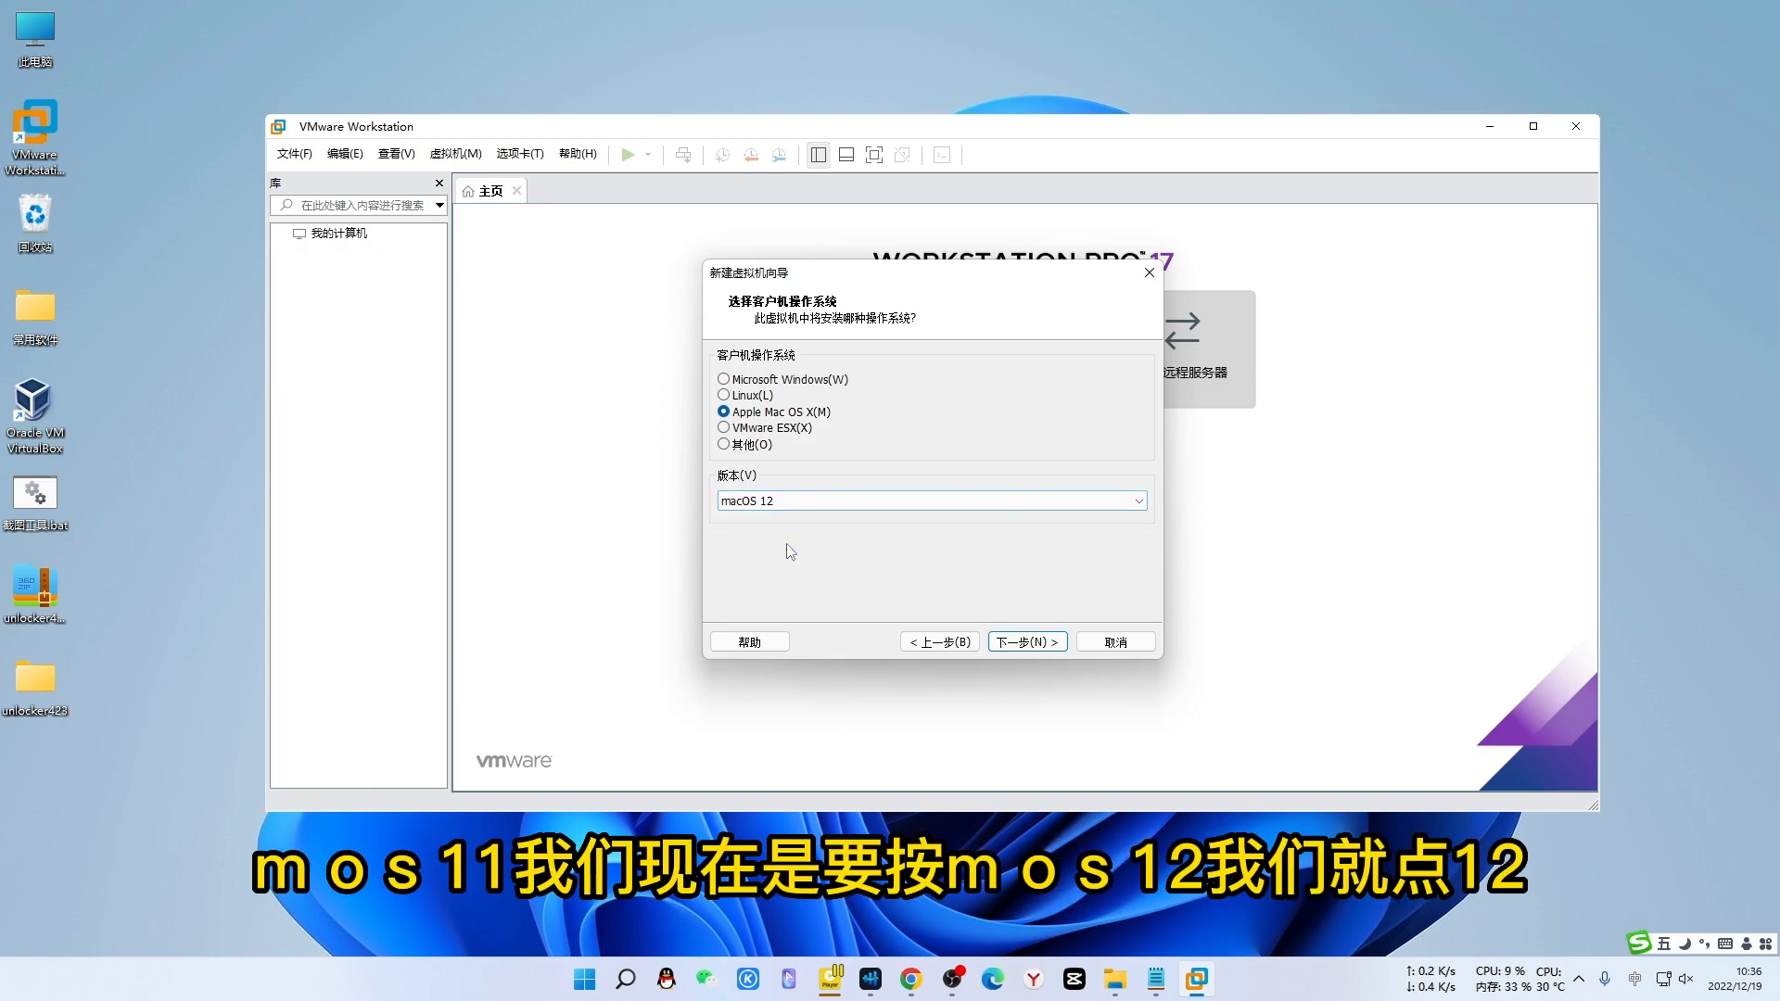
click(1028, 642)
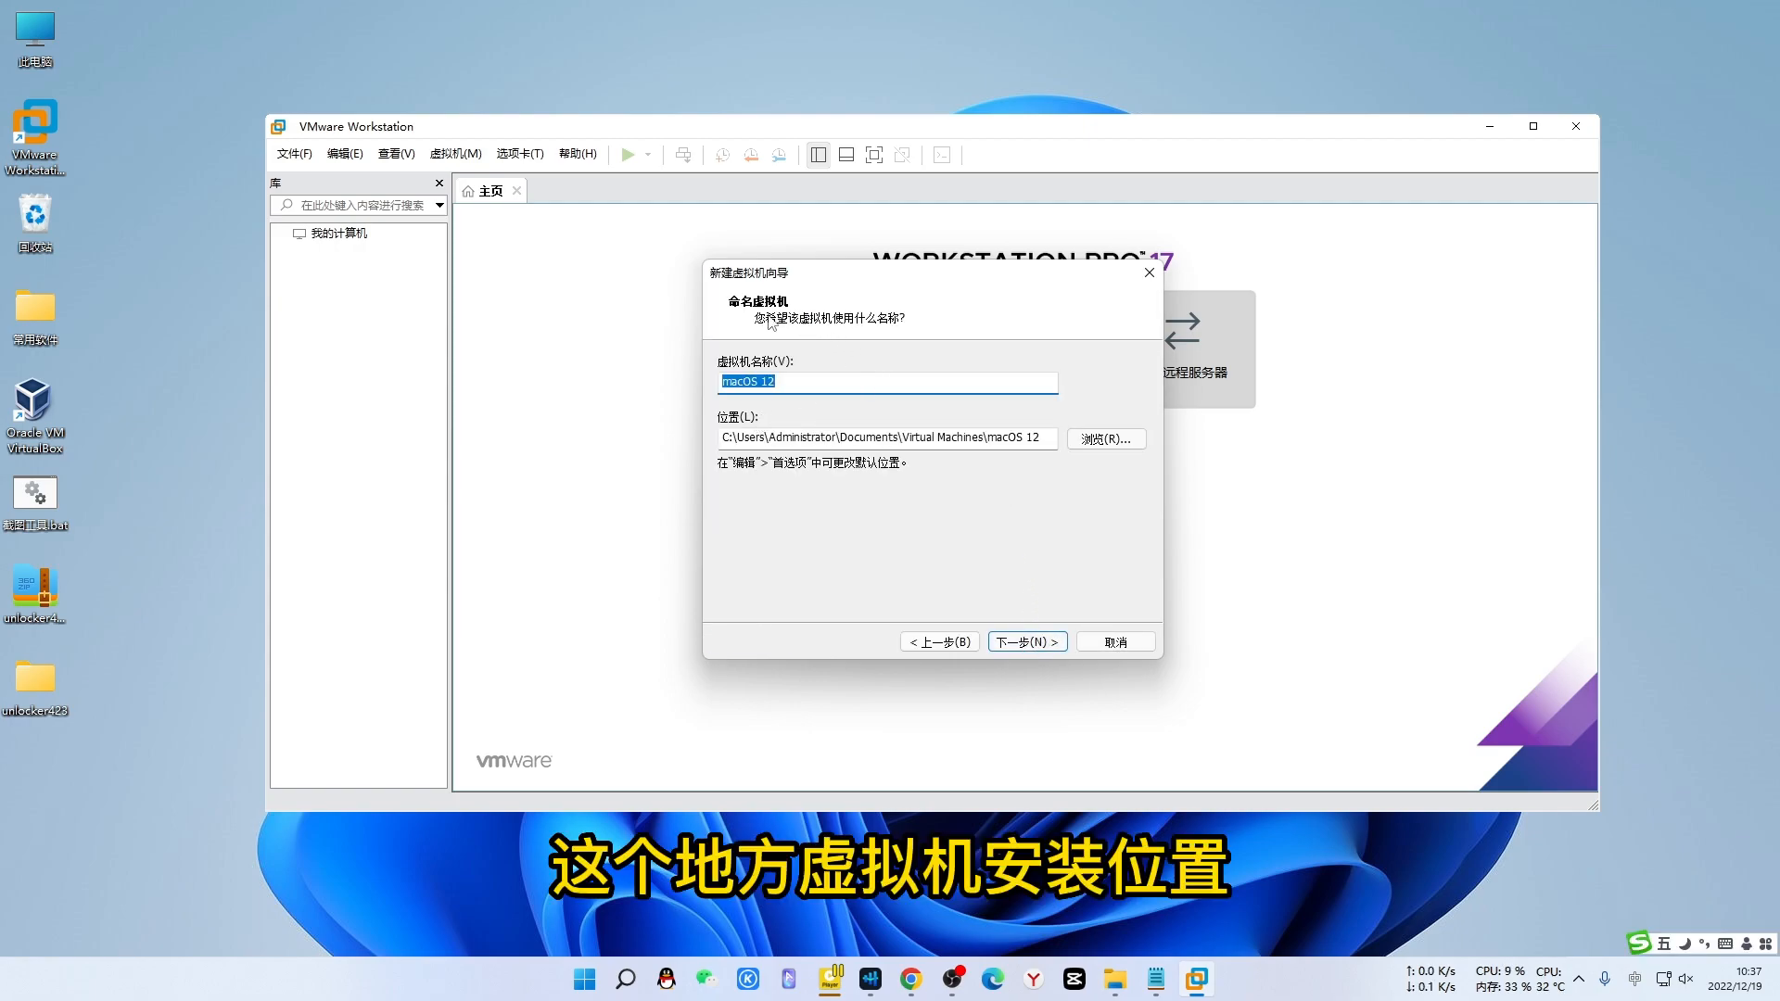
- Browse to drive 软件 (E:) and choose the macOS folder as the VM's location
click(754, 382)
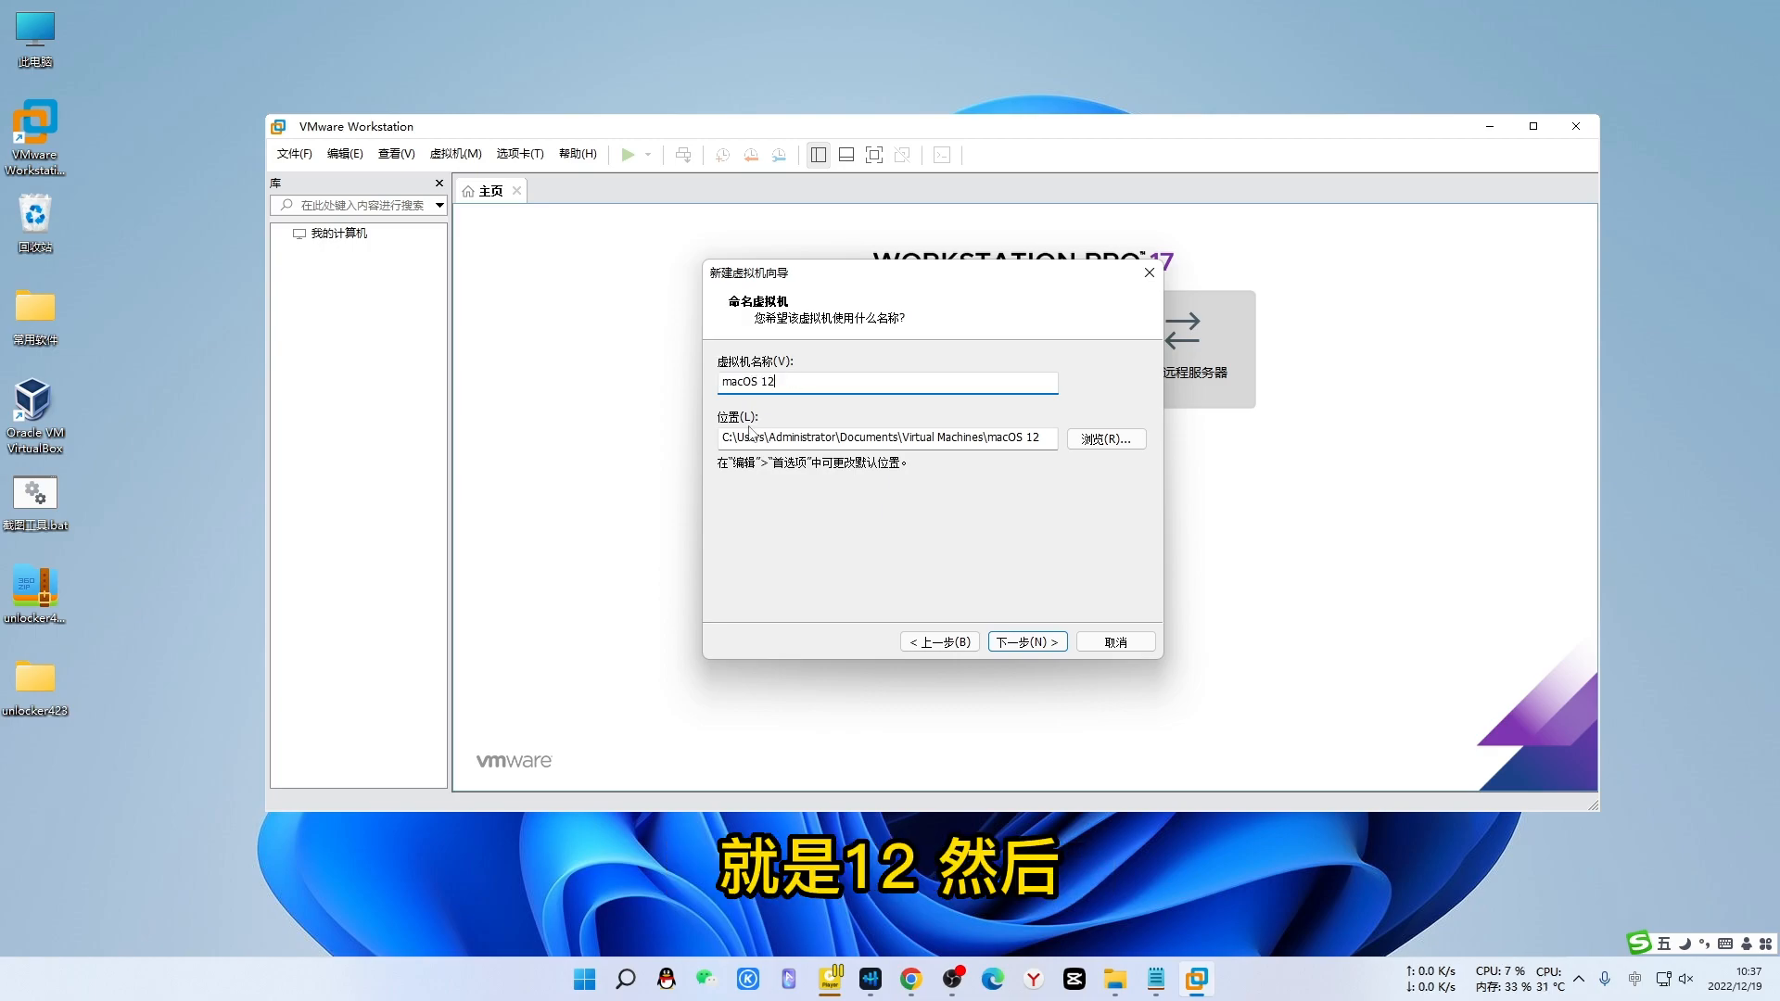
click(1104, 441)
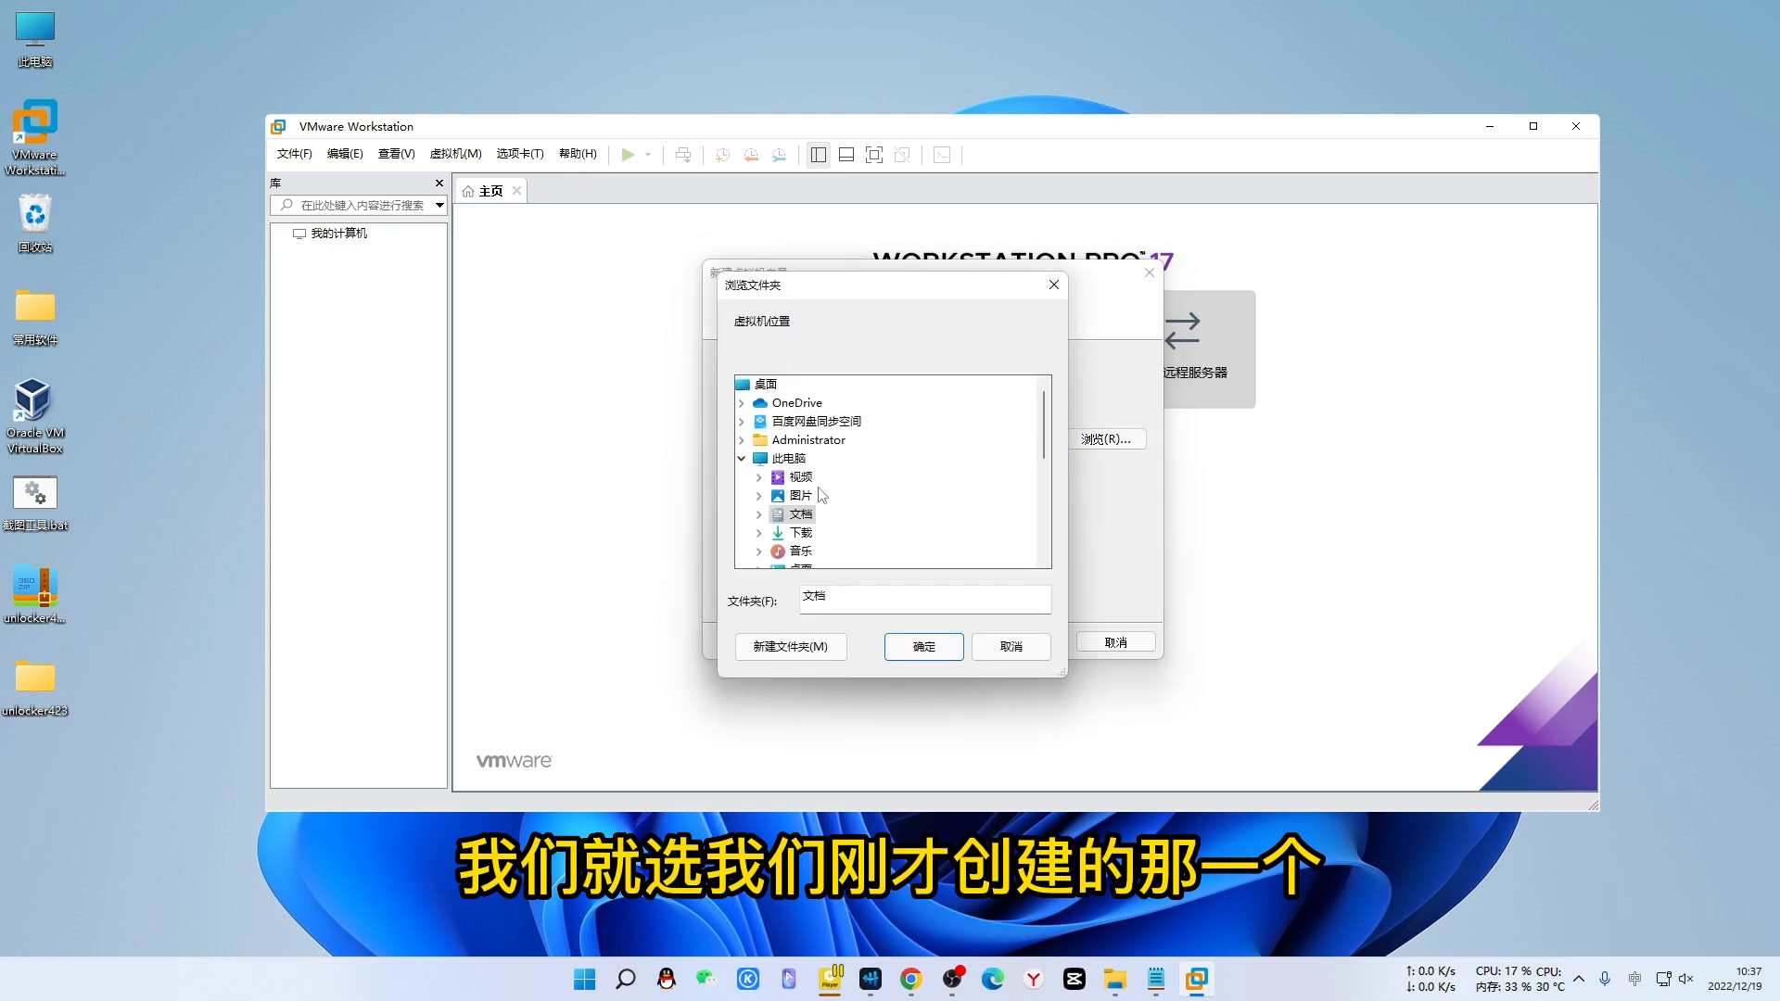
scroll(892, 476, down, 4)
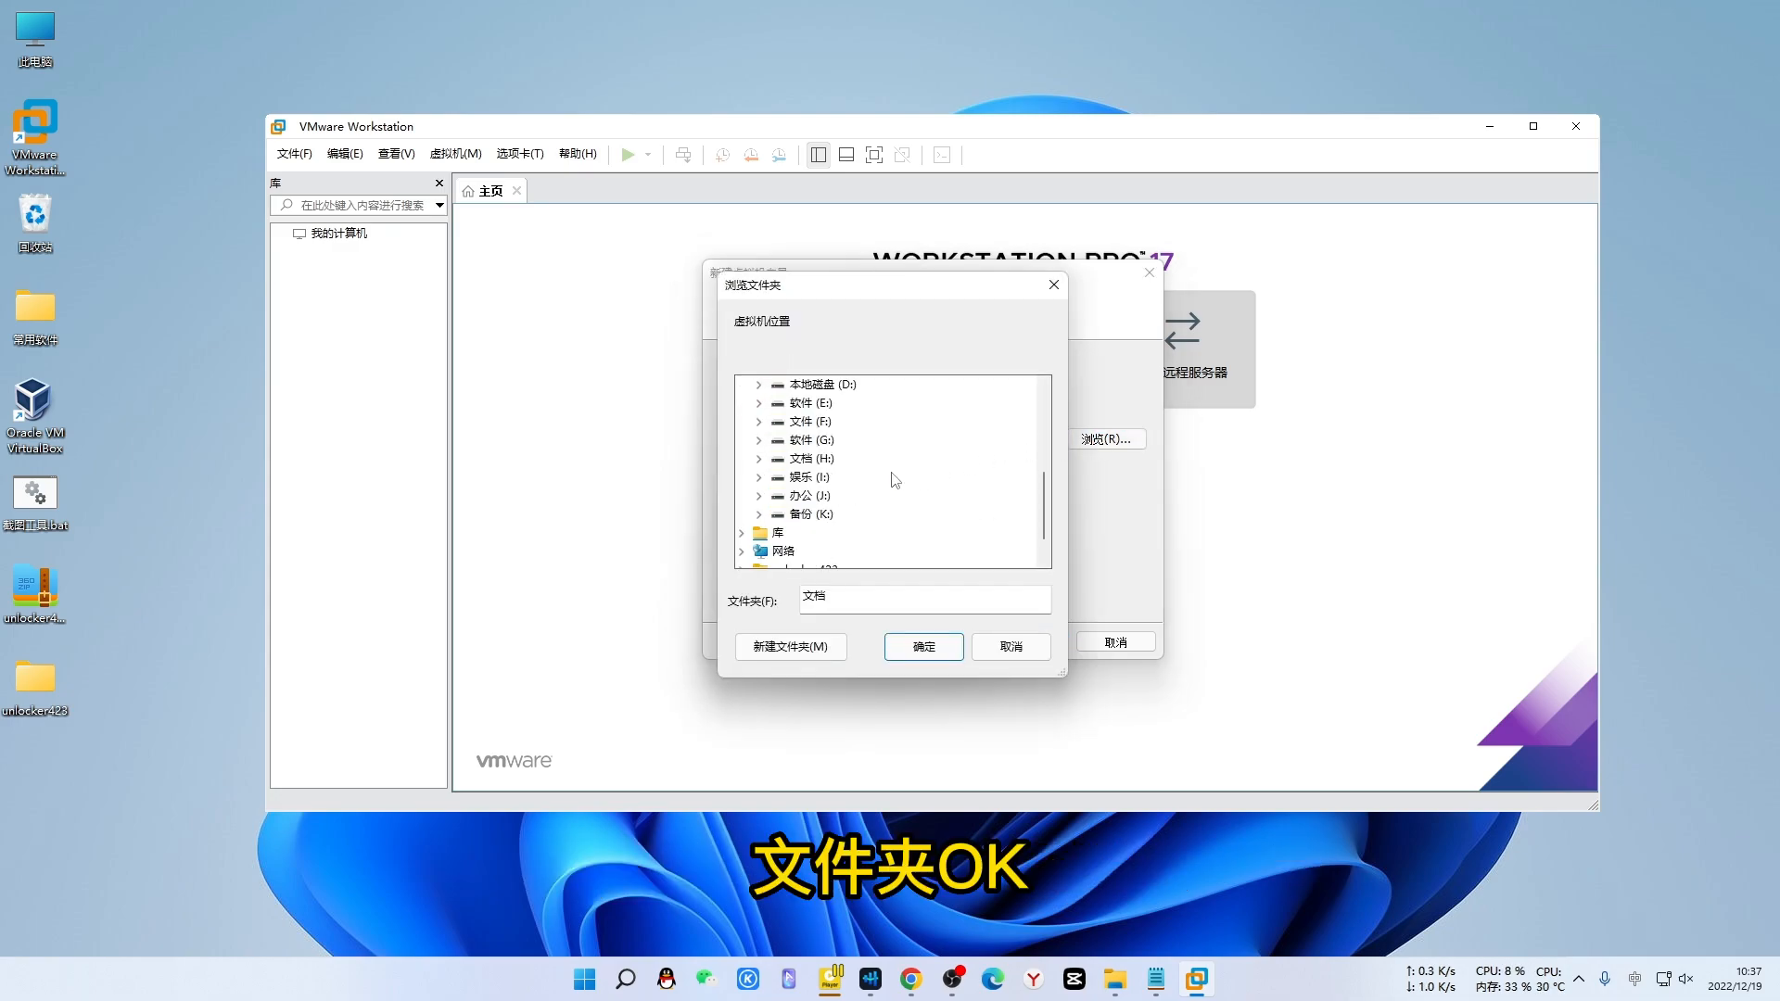
double_click(797, 404)
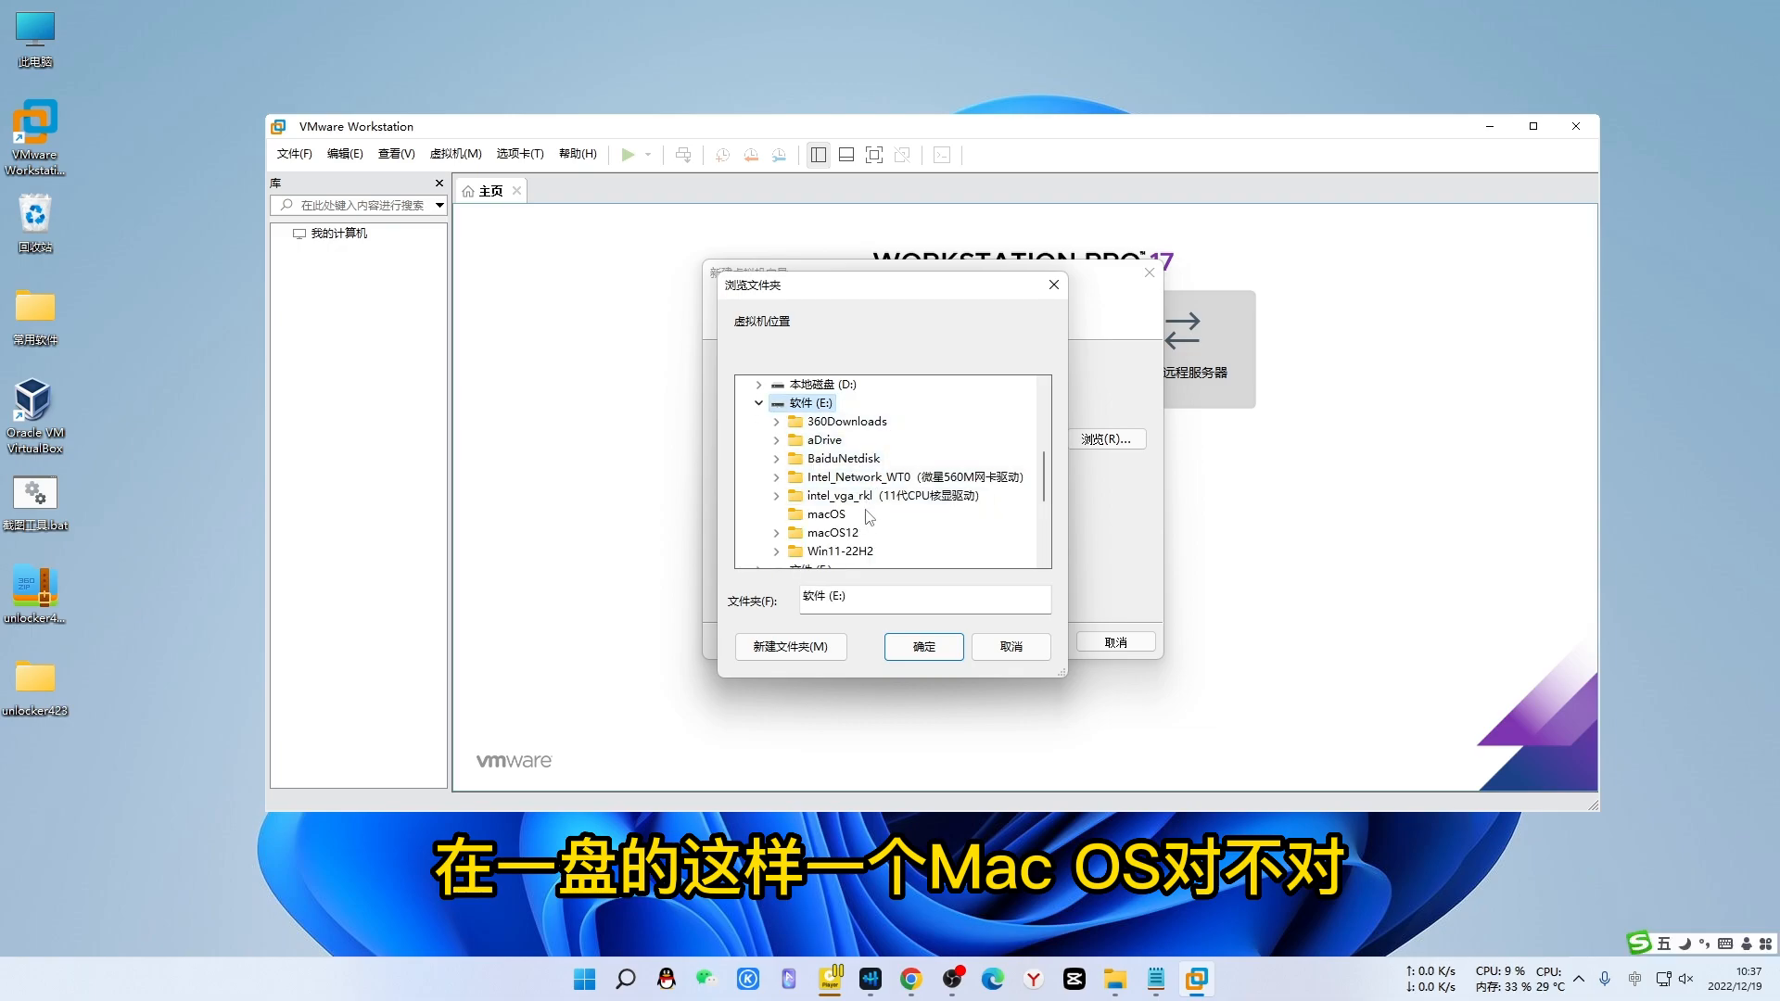
click(823, 516)
click(924, 646)
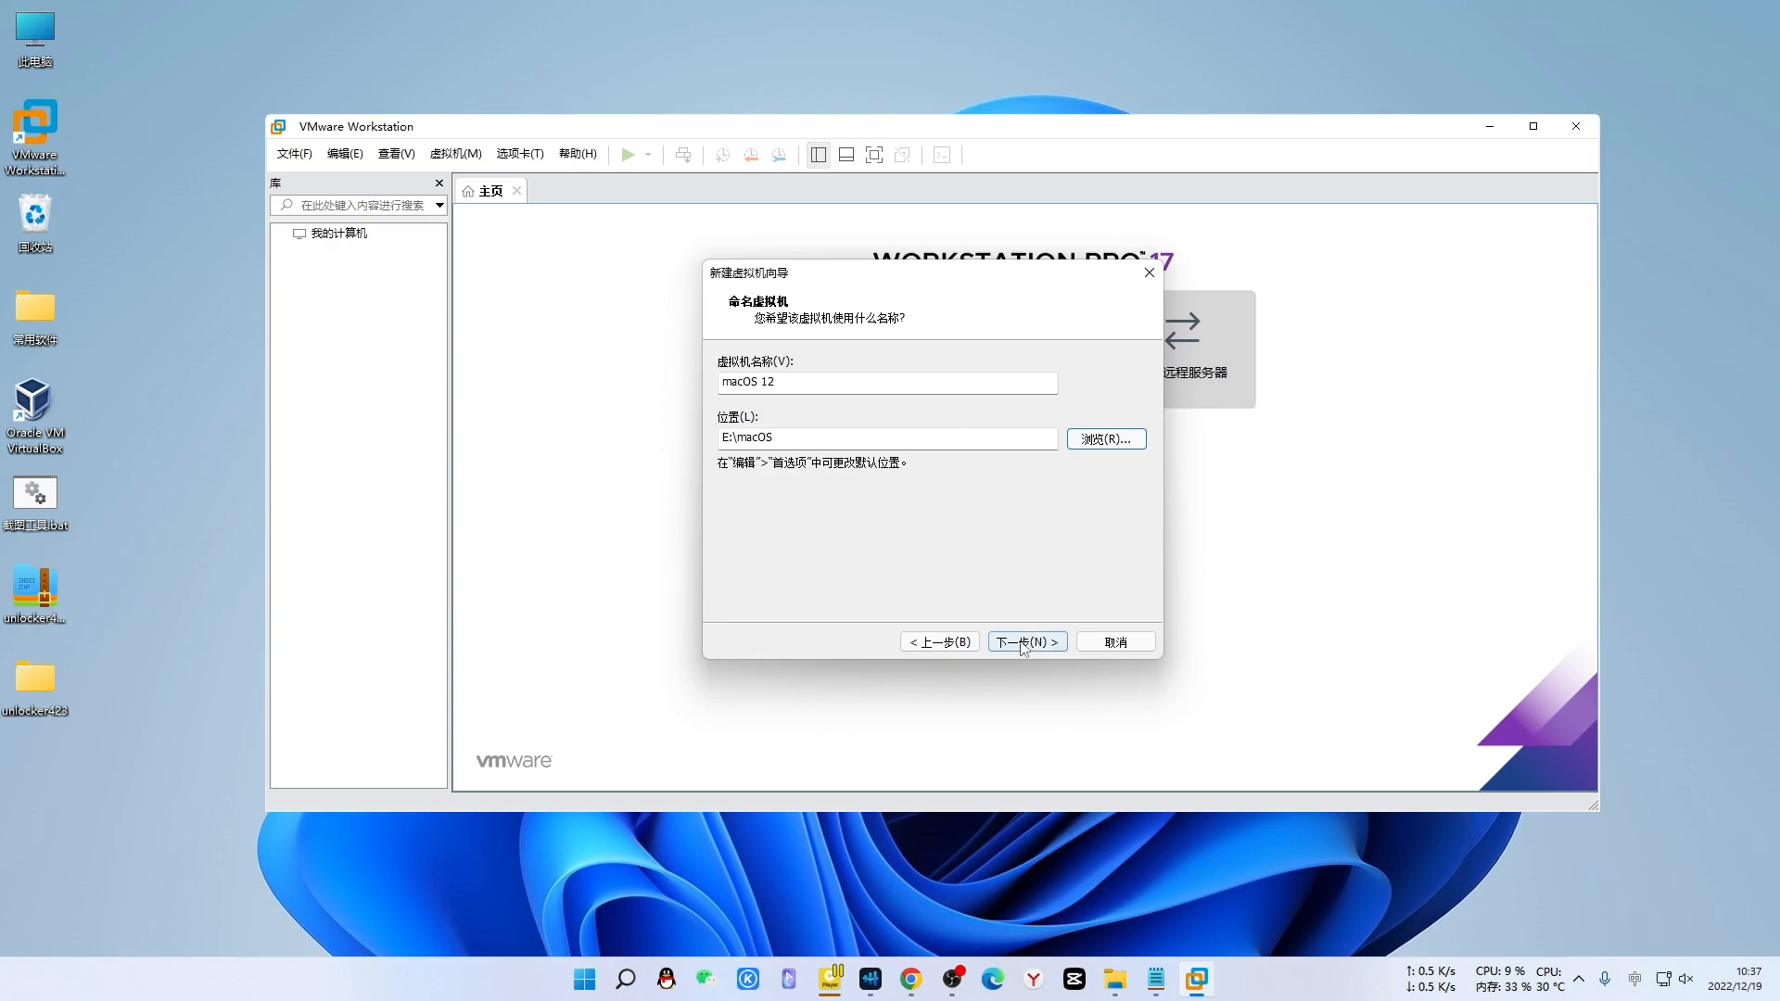
click(1023, 642)
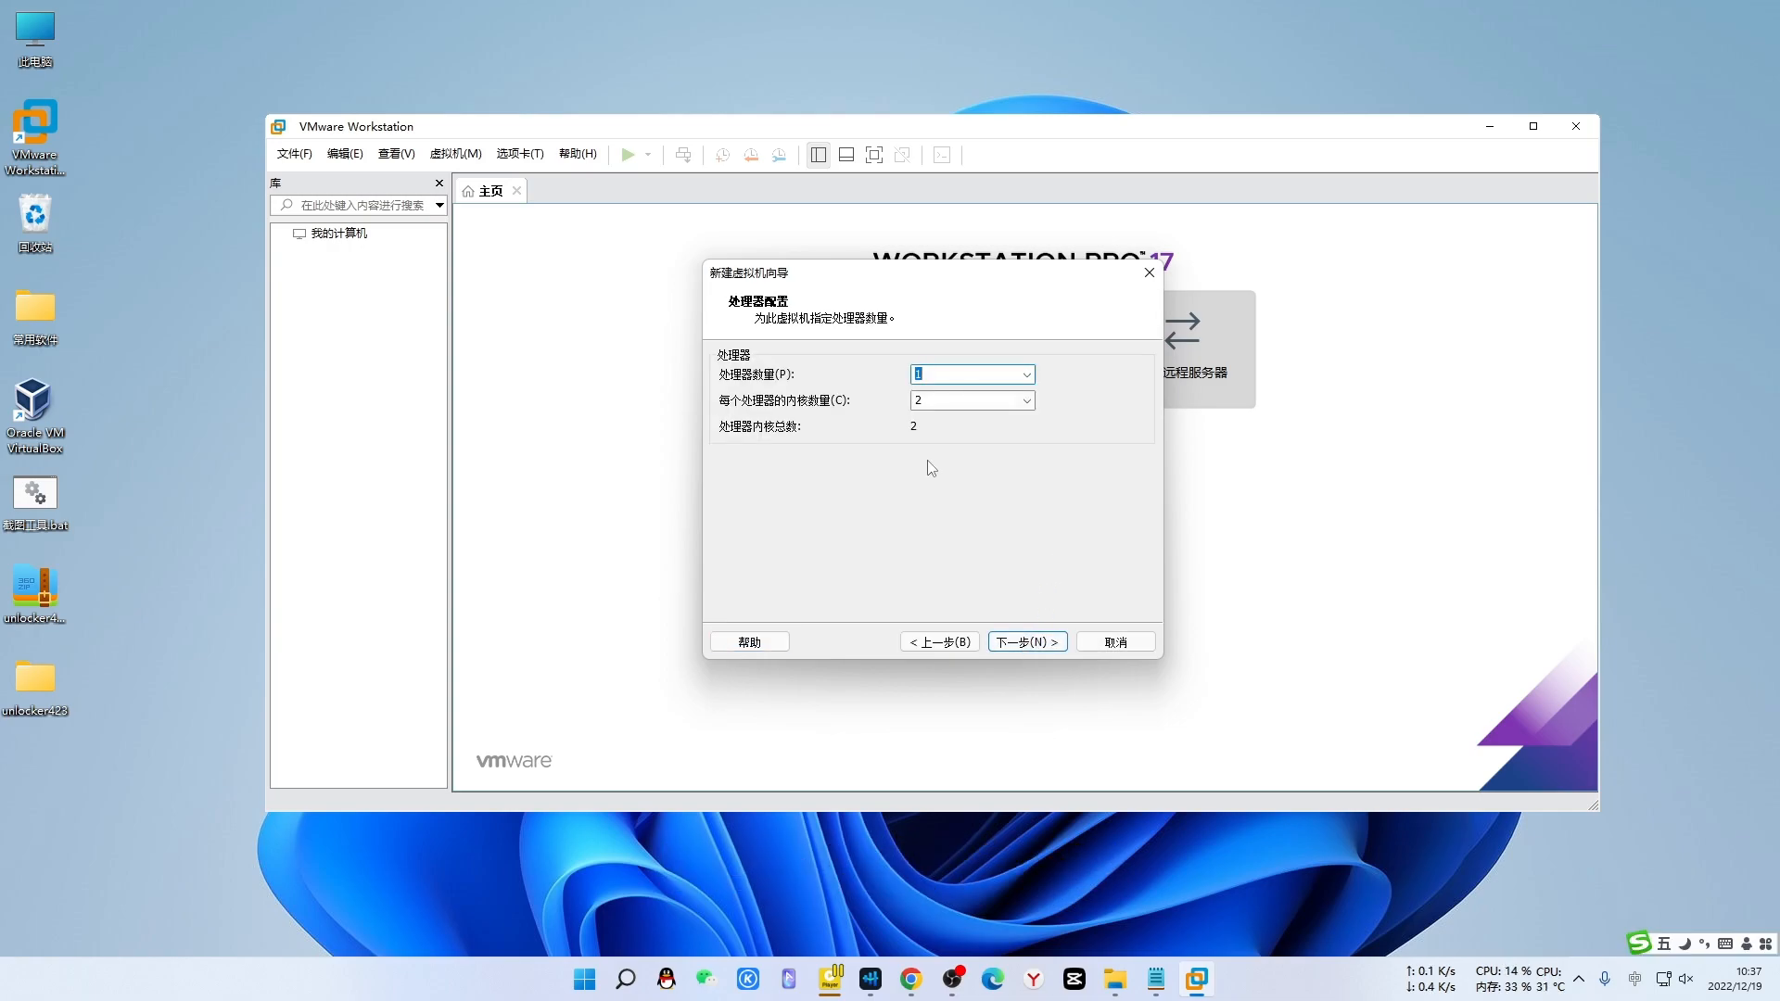
- Keep 1 processor and set 4 cores per processor
click(1026, 376)
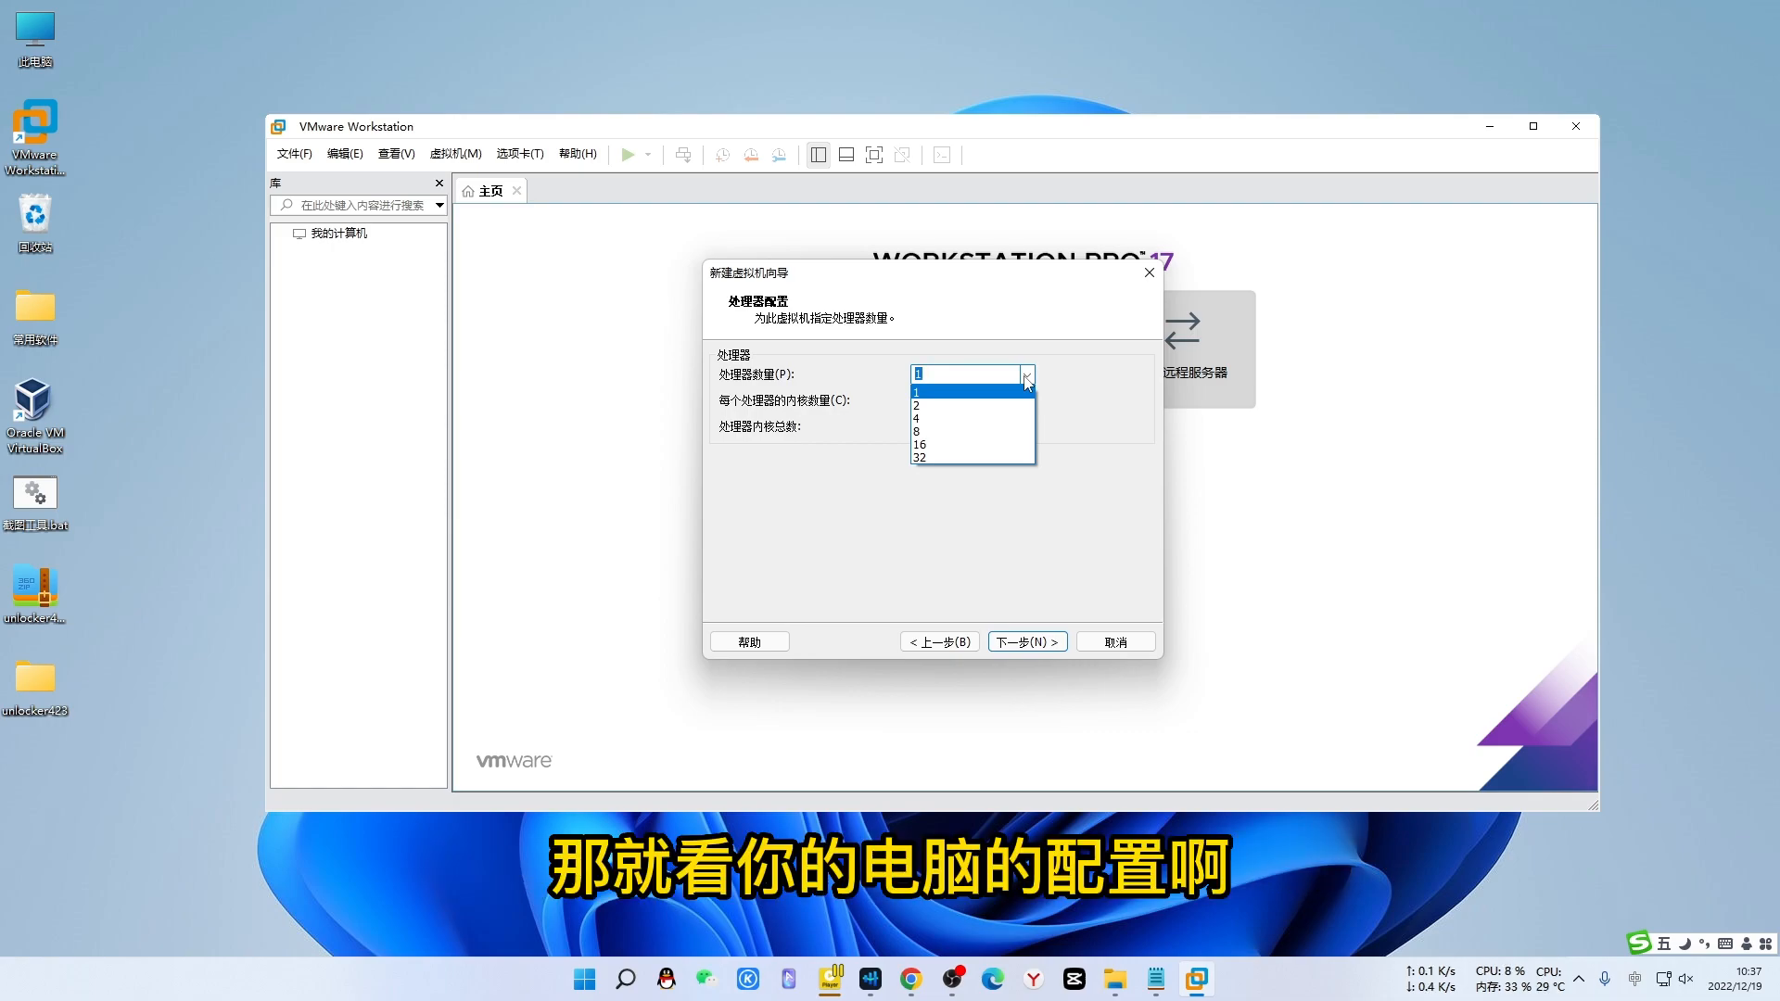
click(1027, 375)
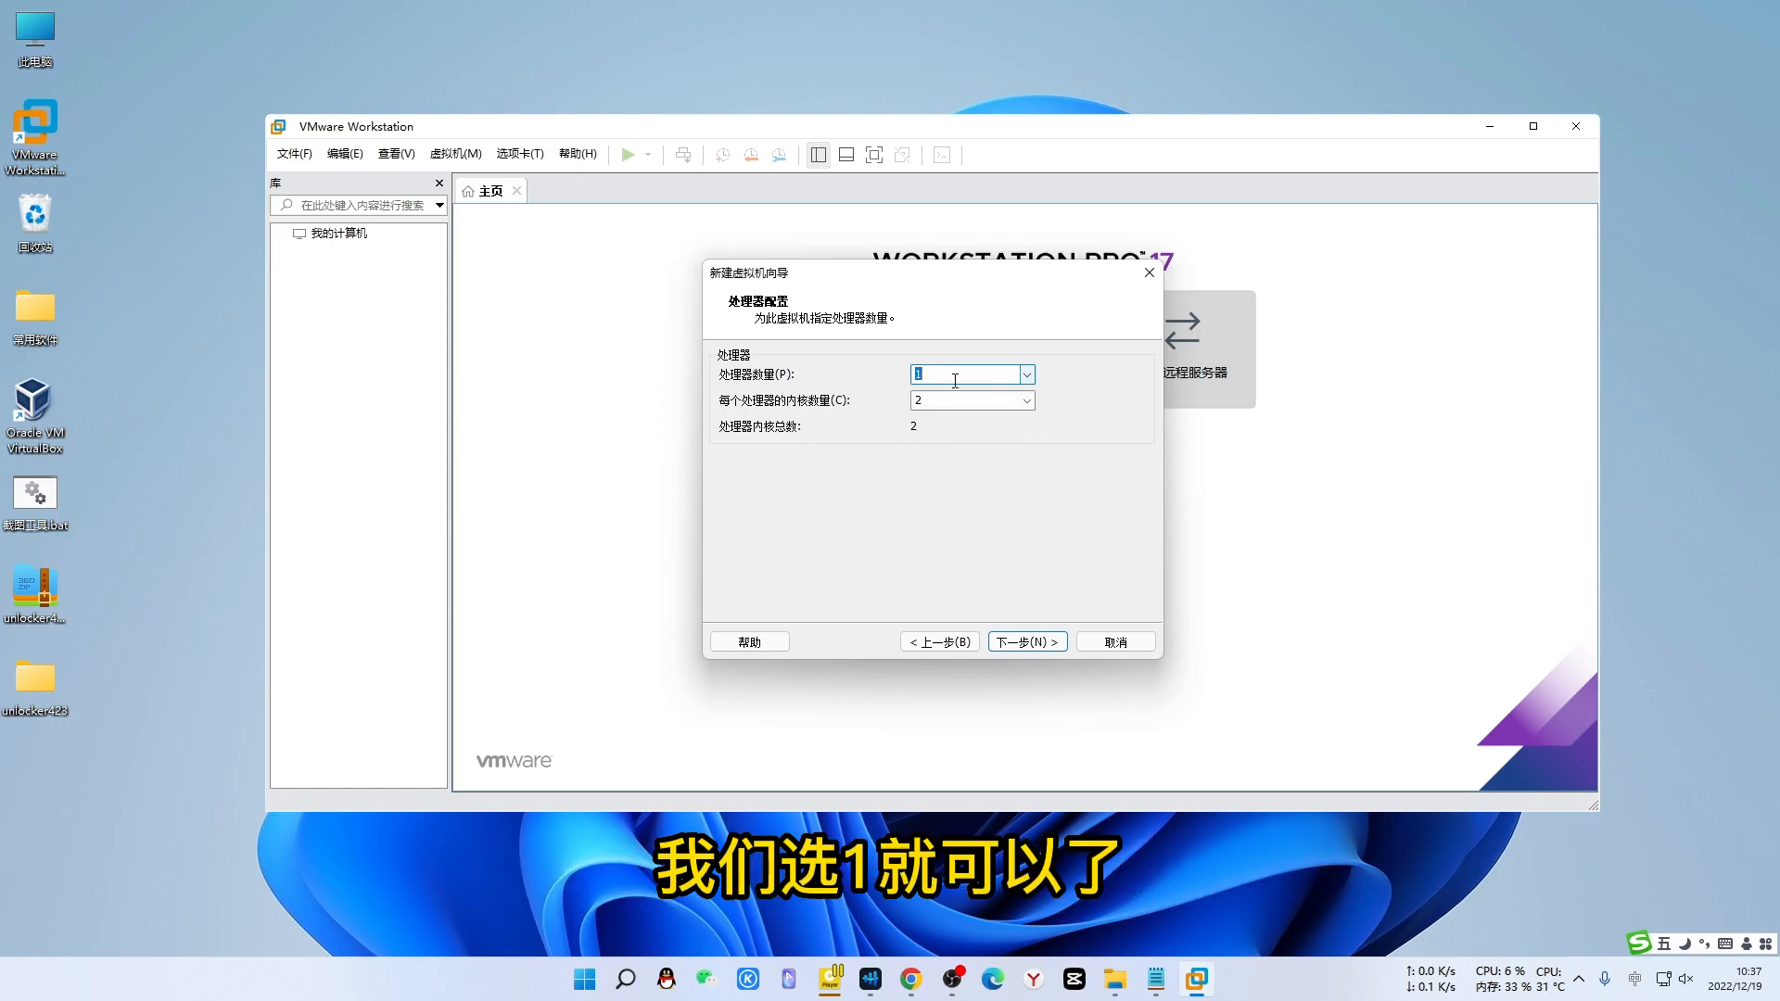
click(1026, 408)
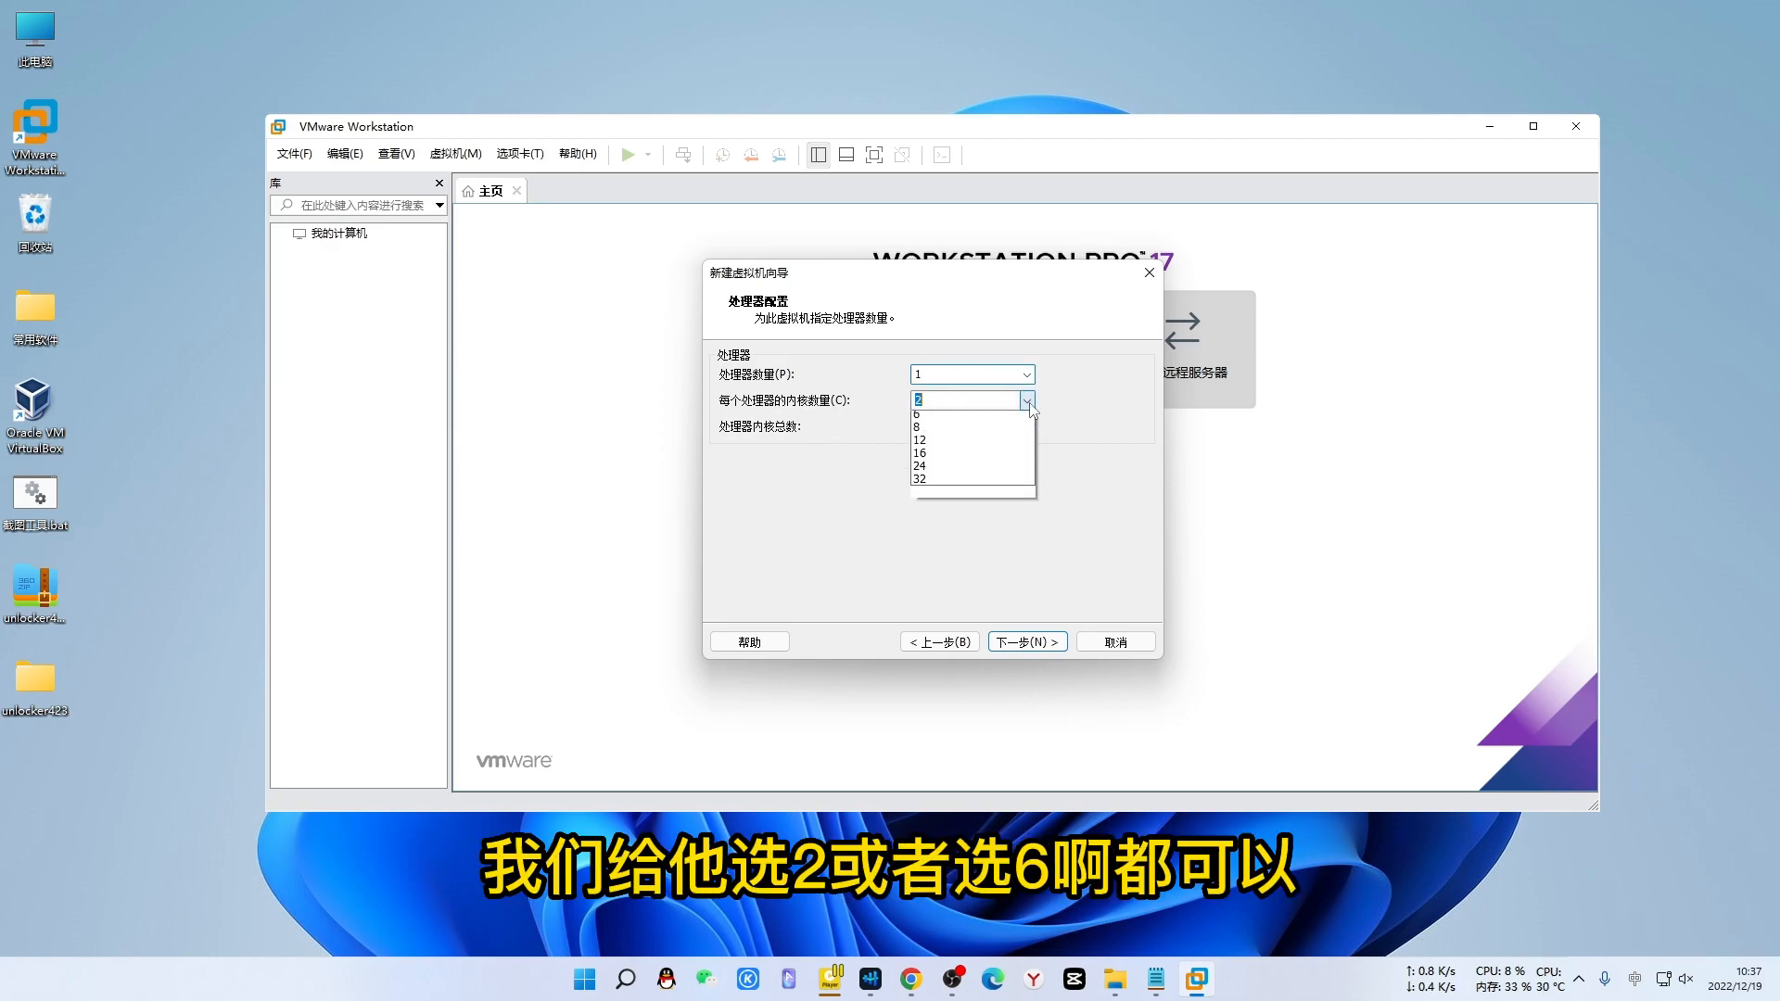
click(959, 471)
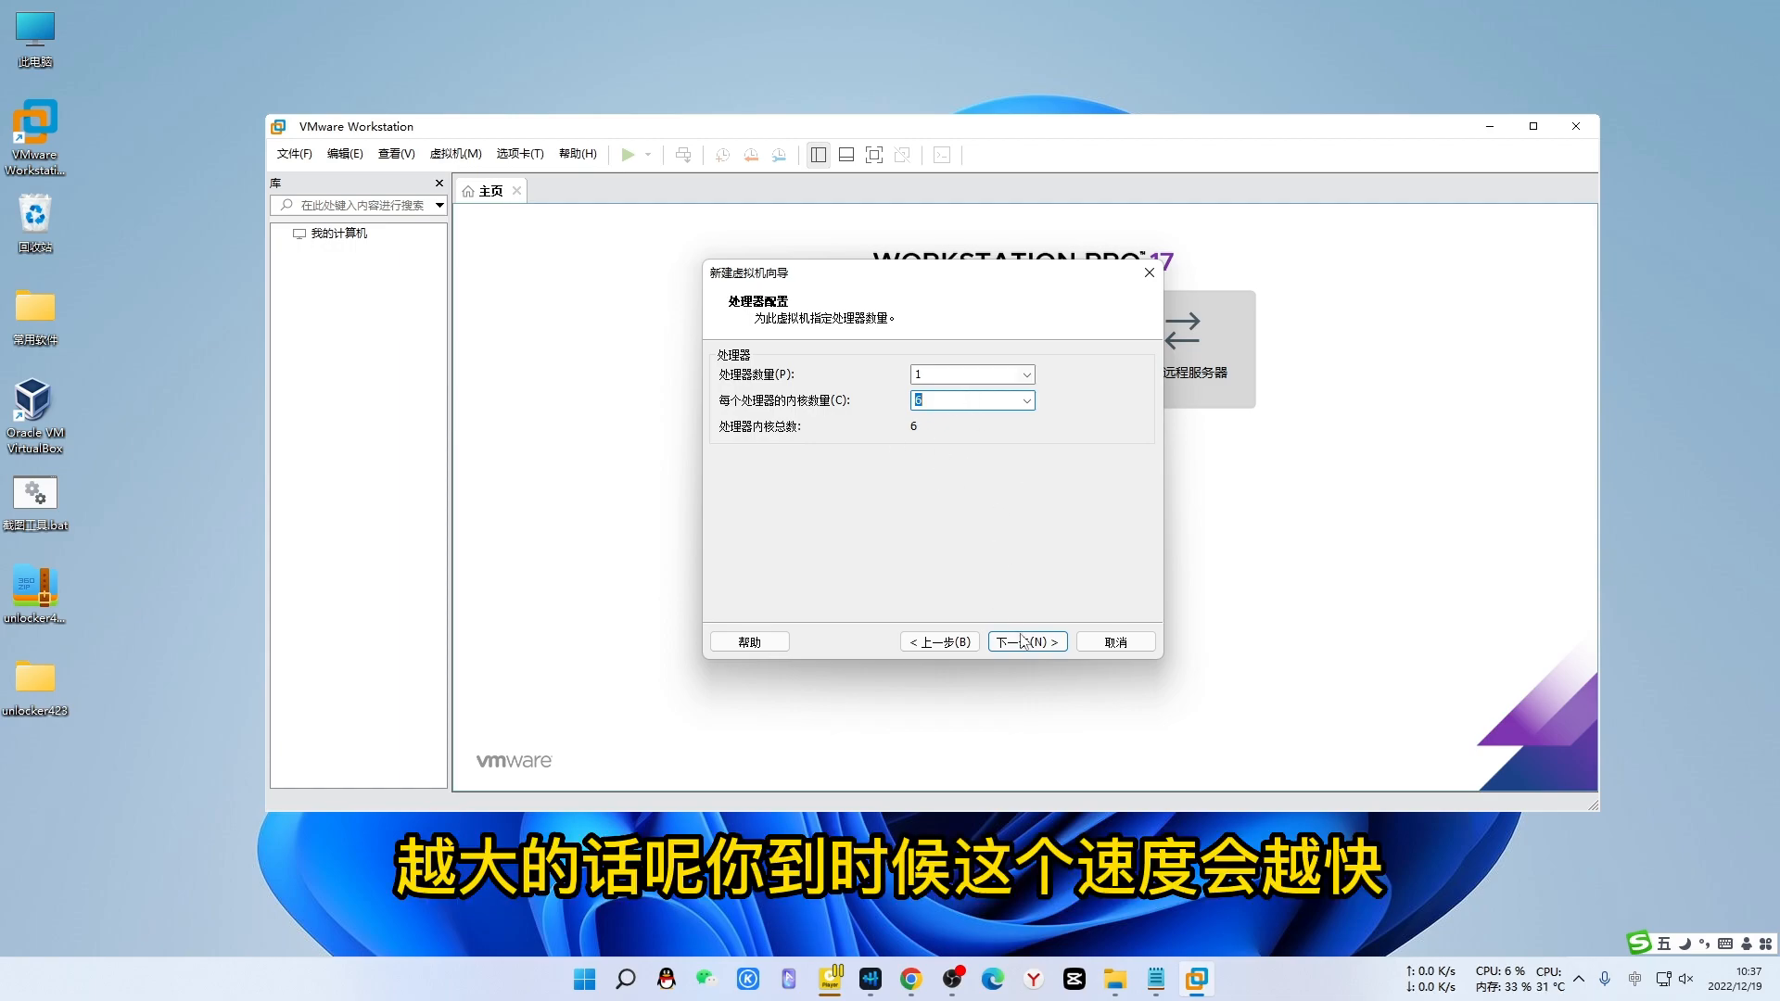
click(1026, 399)
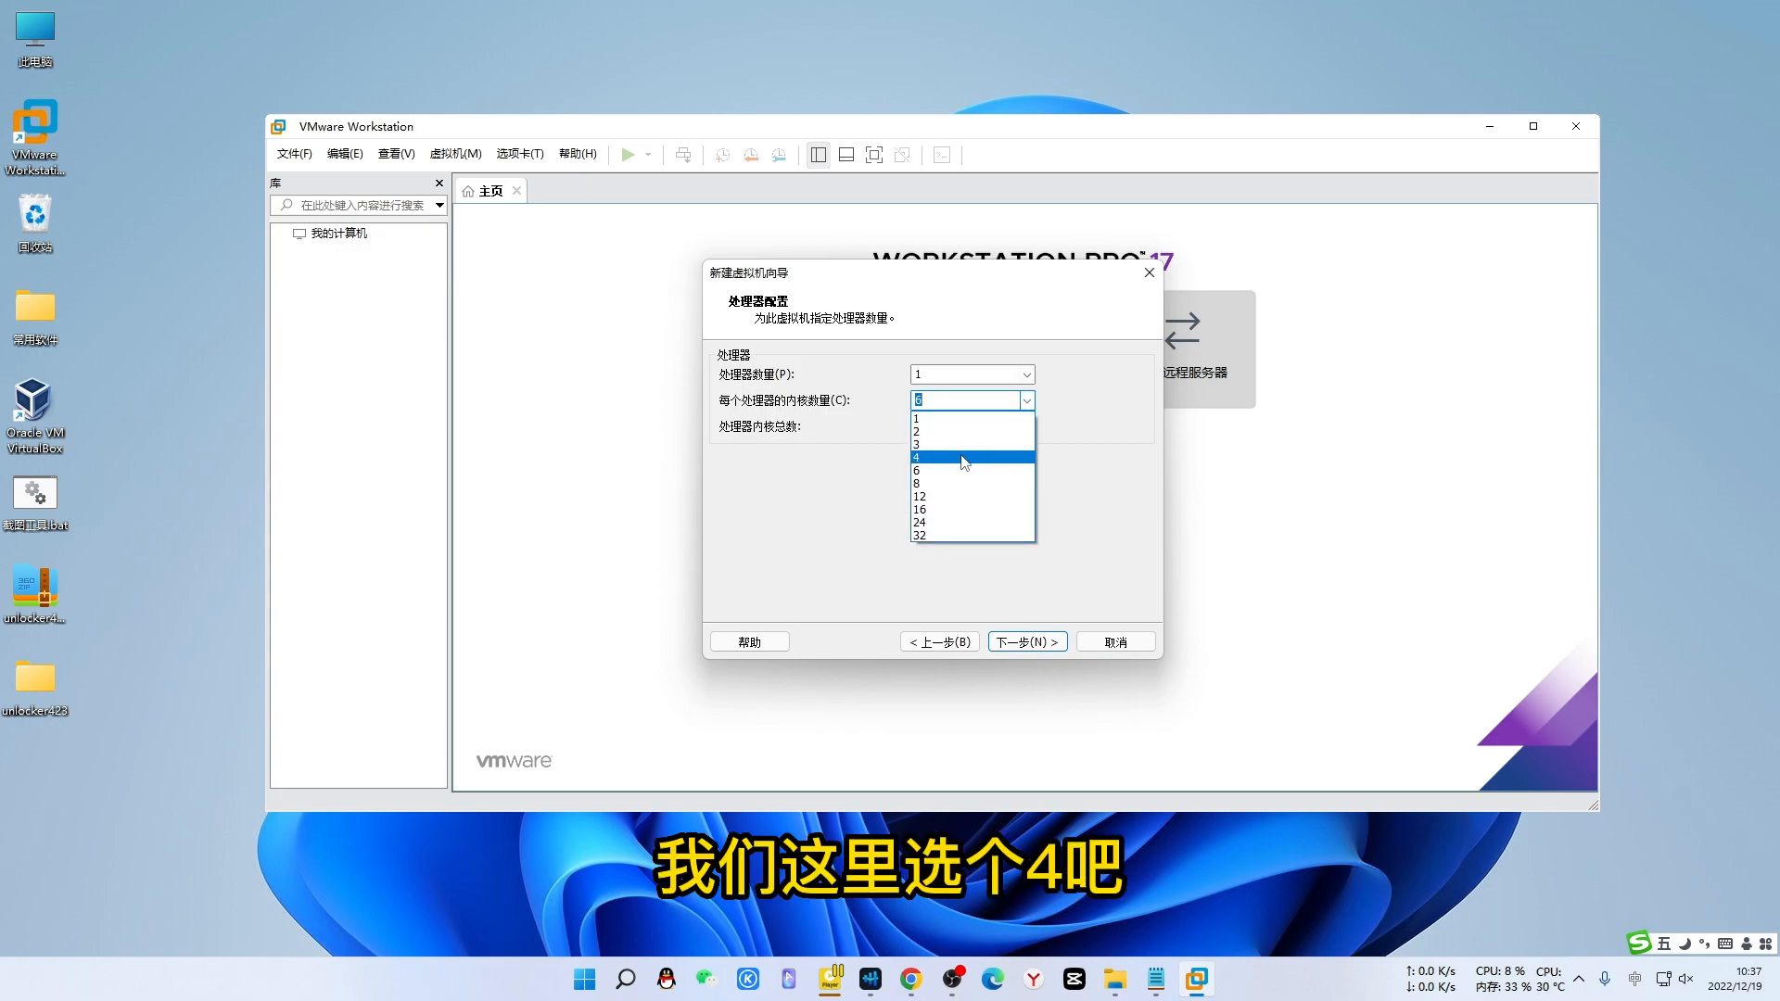
click(971, 457)
click(1036, 642)
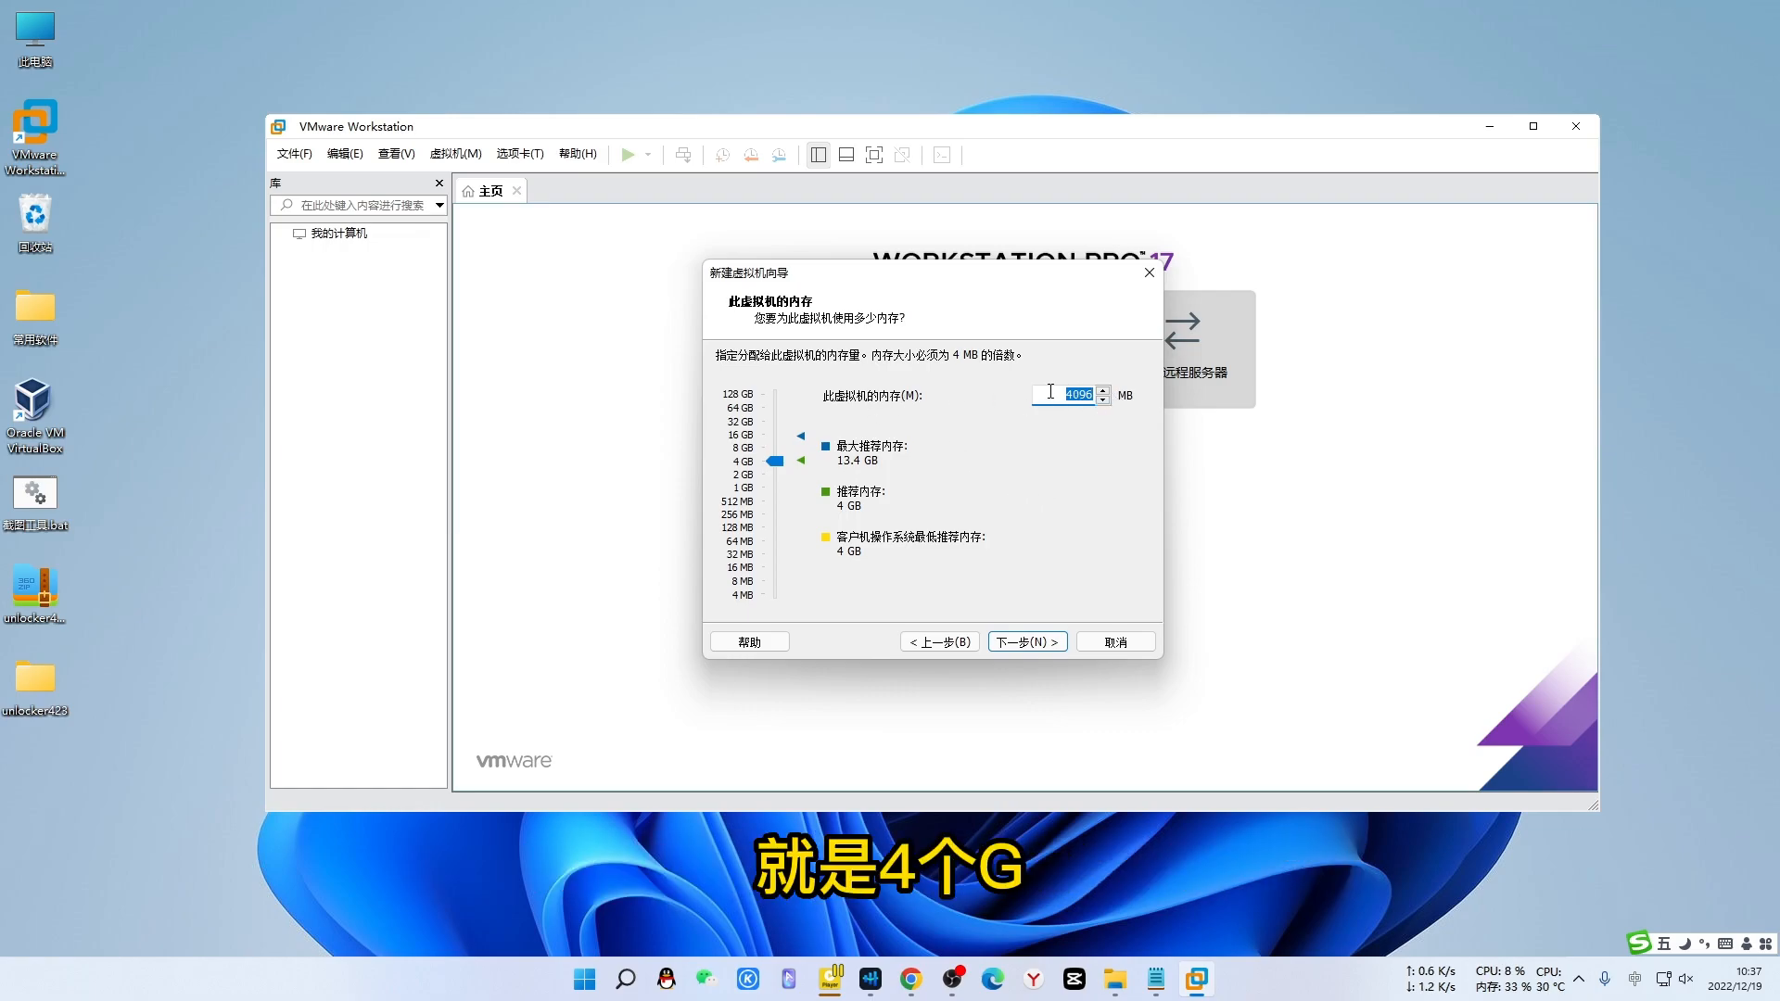
- Raise the virtual machine's memory to about 8776 MB
drag(774, 460, 777, 449)
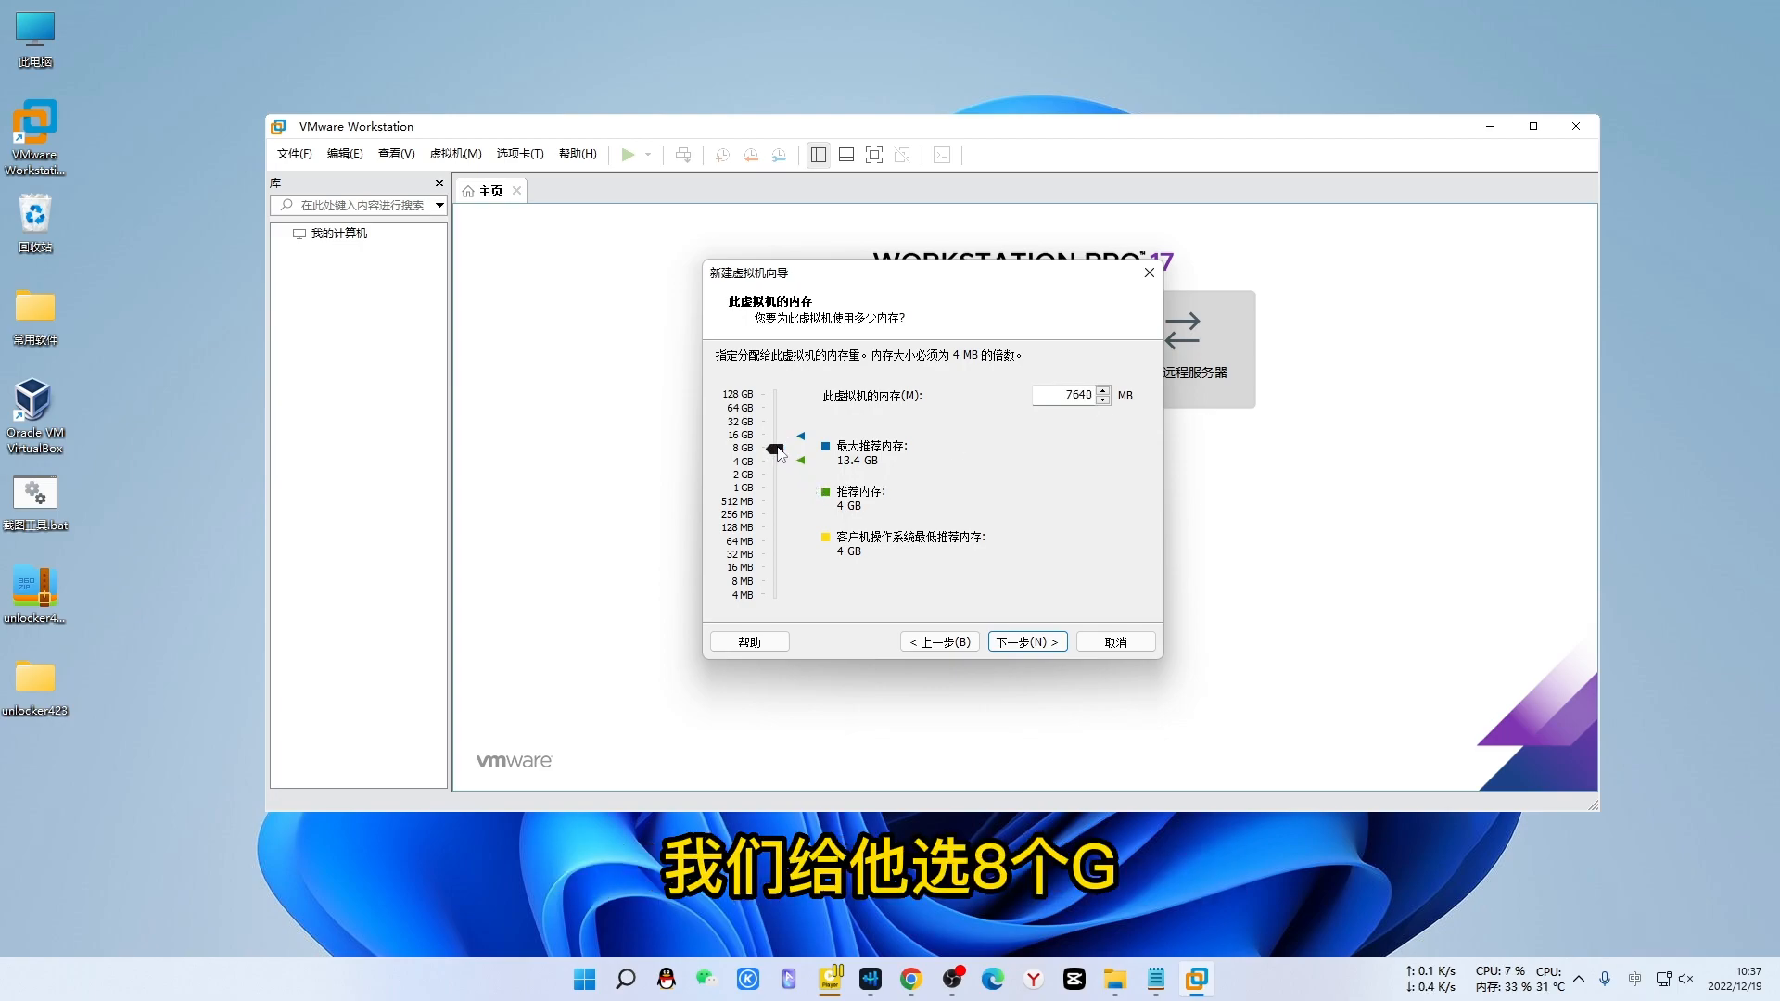
drag(778, 450, 777, 447)
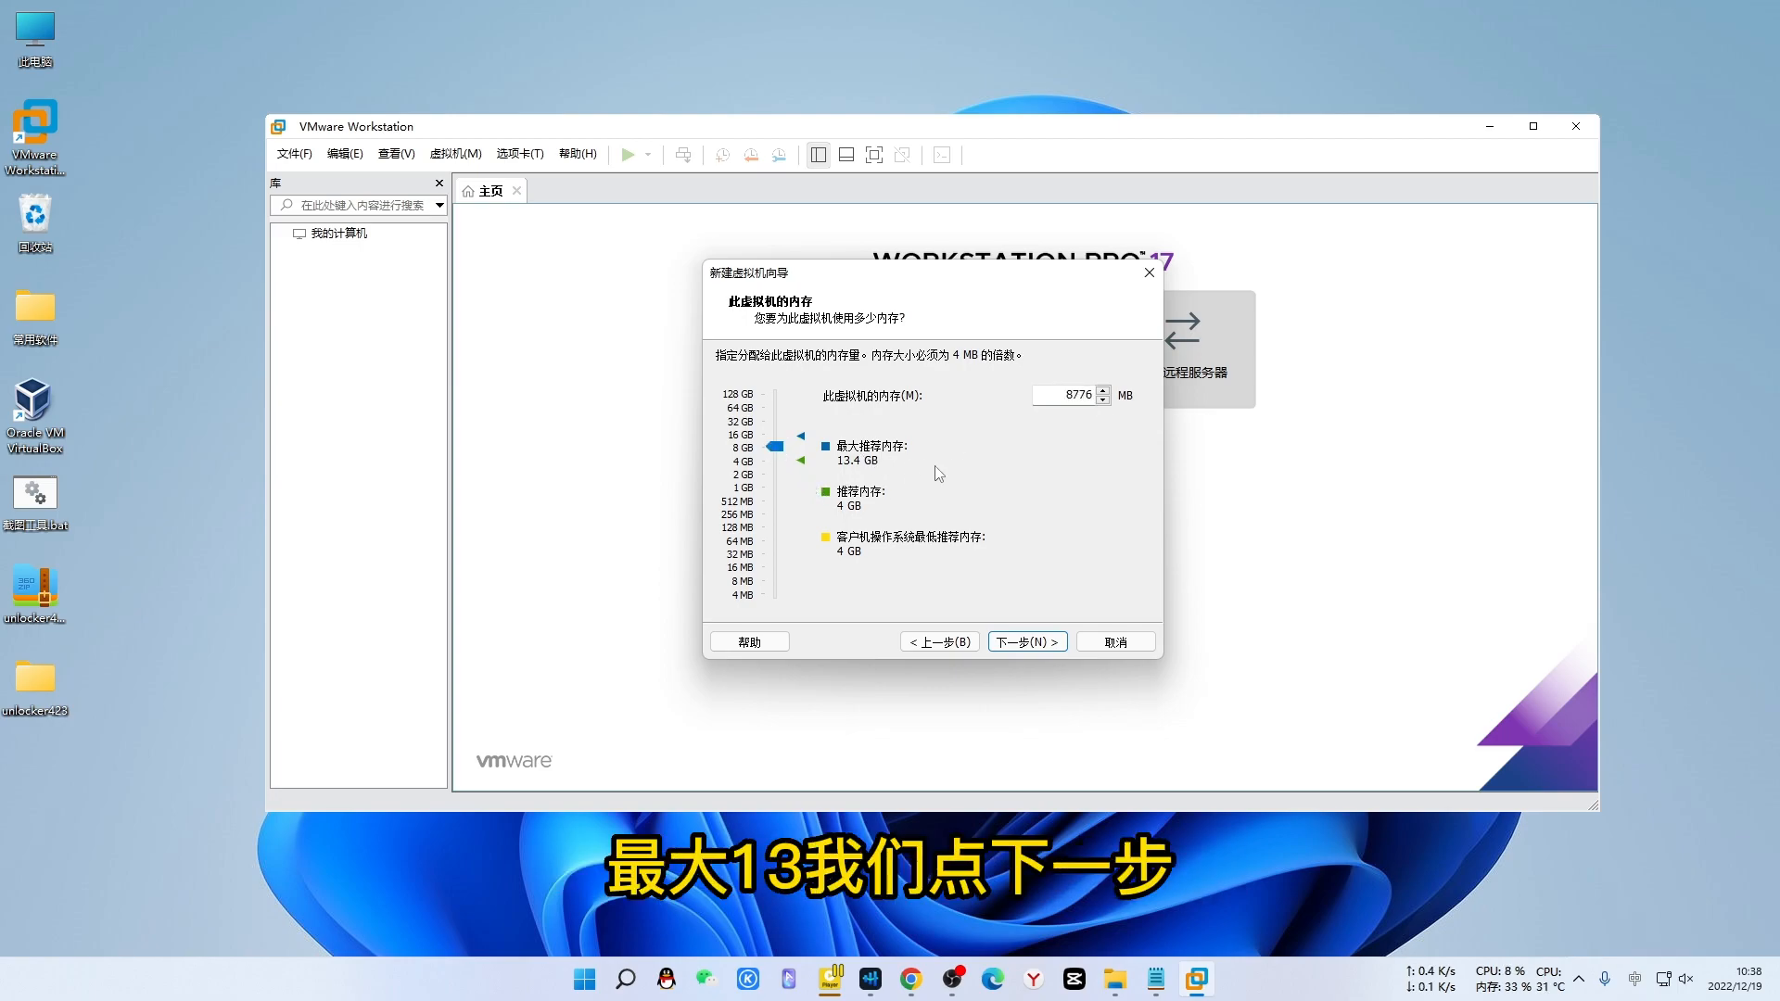
click(1029, 642)
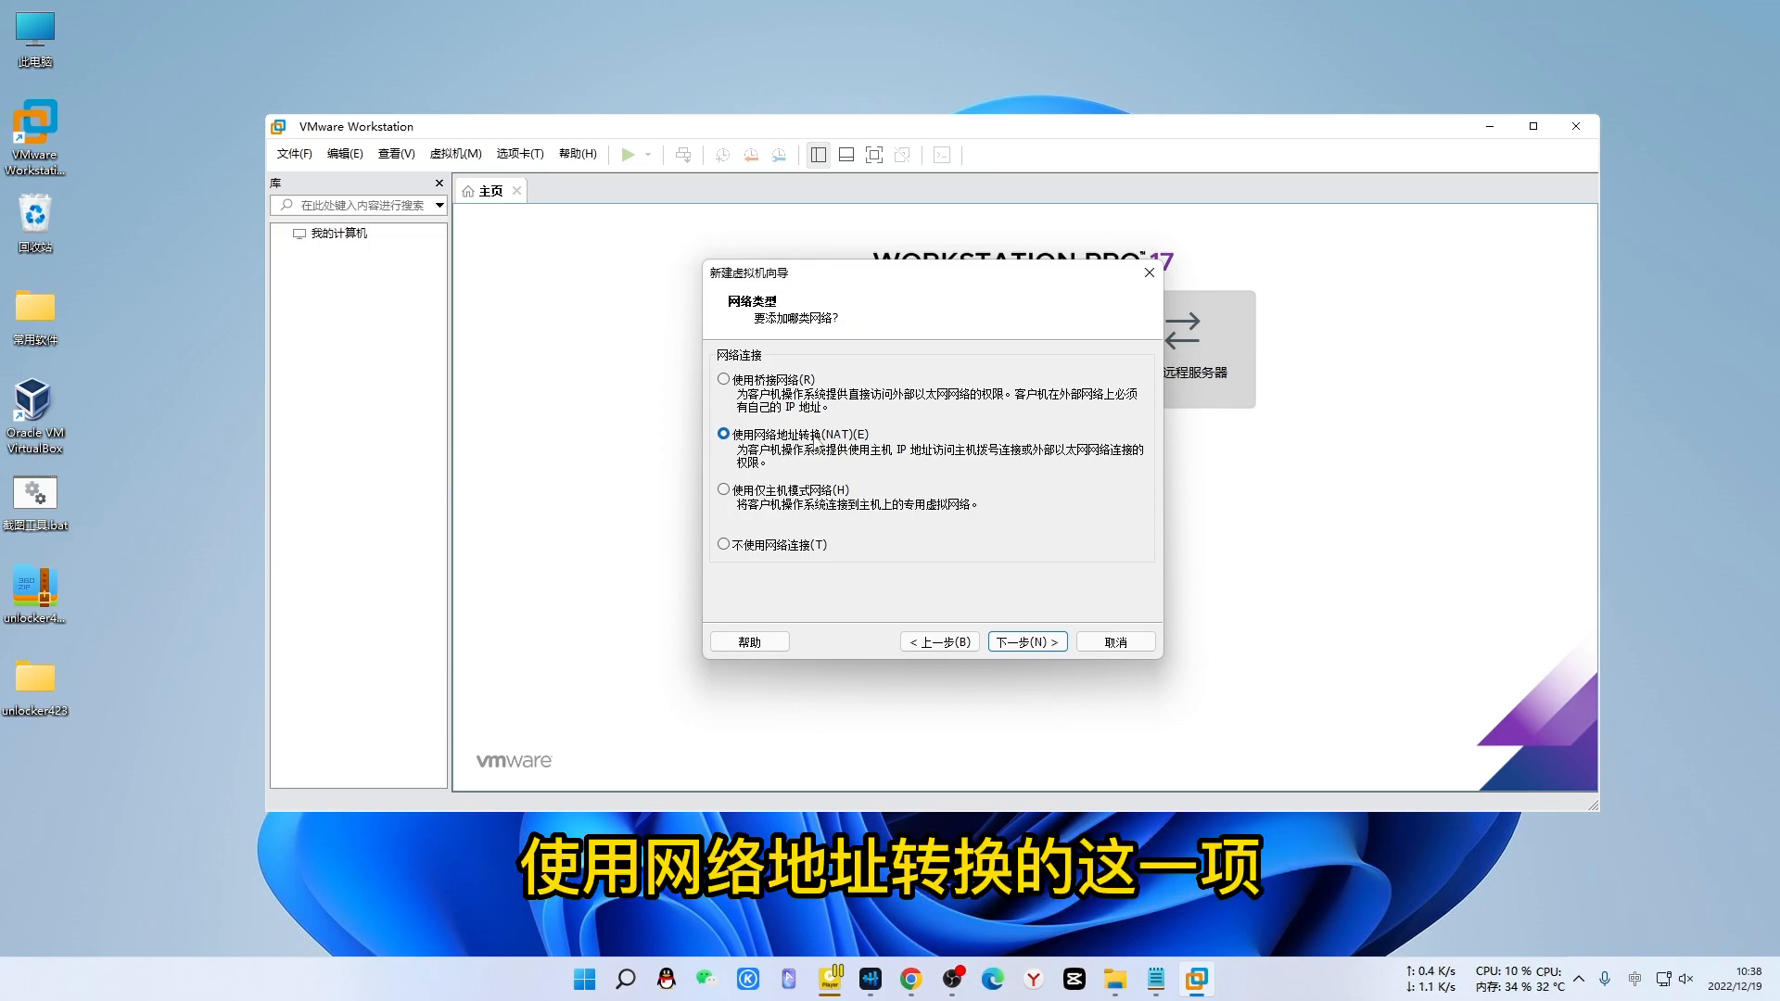
- Keep NAT networking, the LSI Logic controller and the SATA disk type
click(1025, 644)
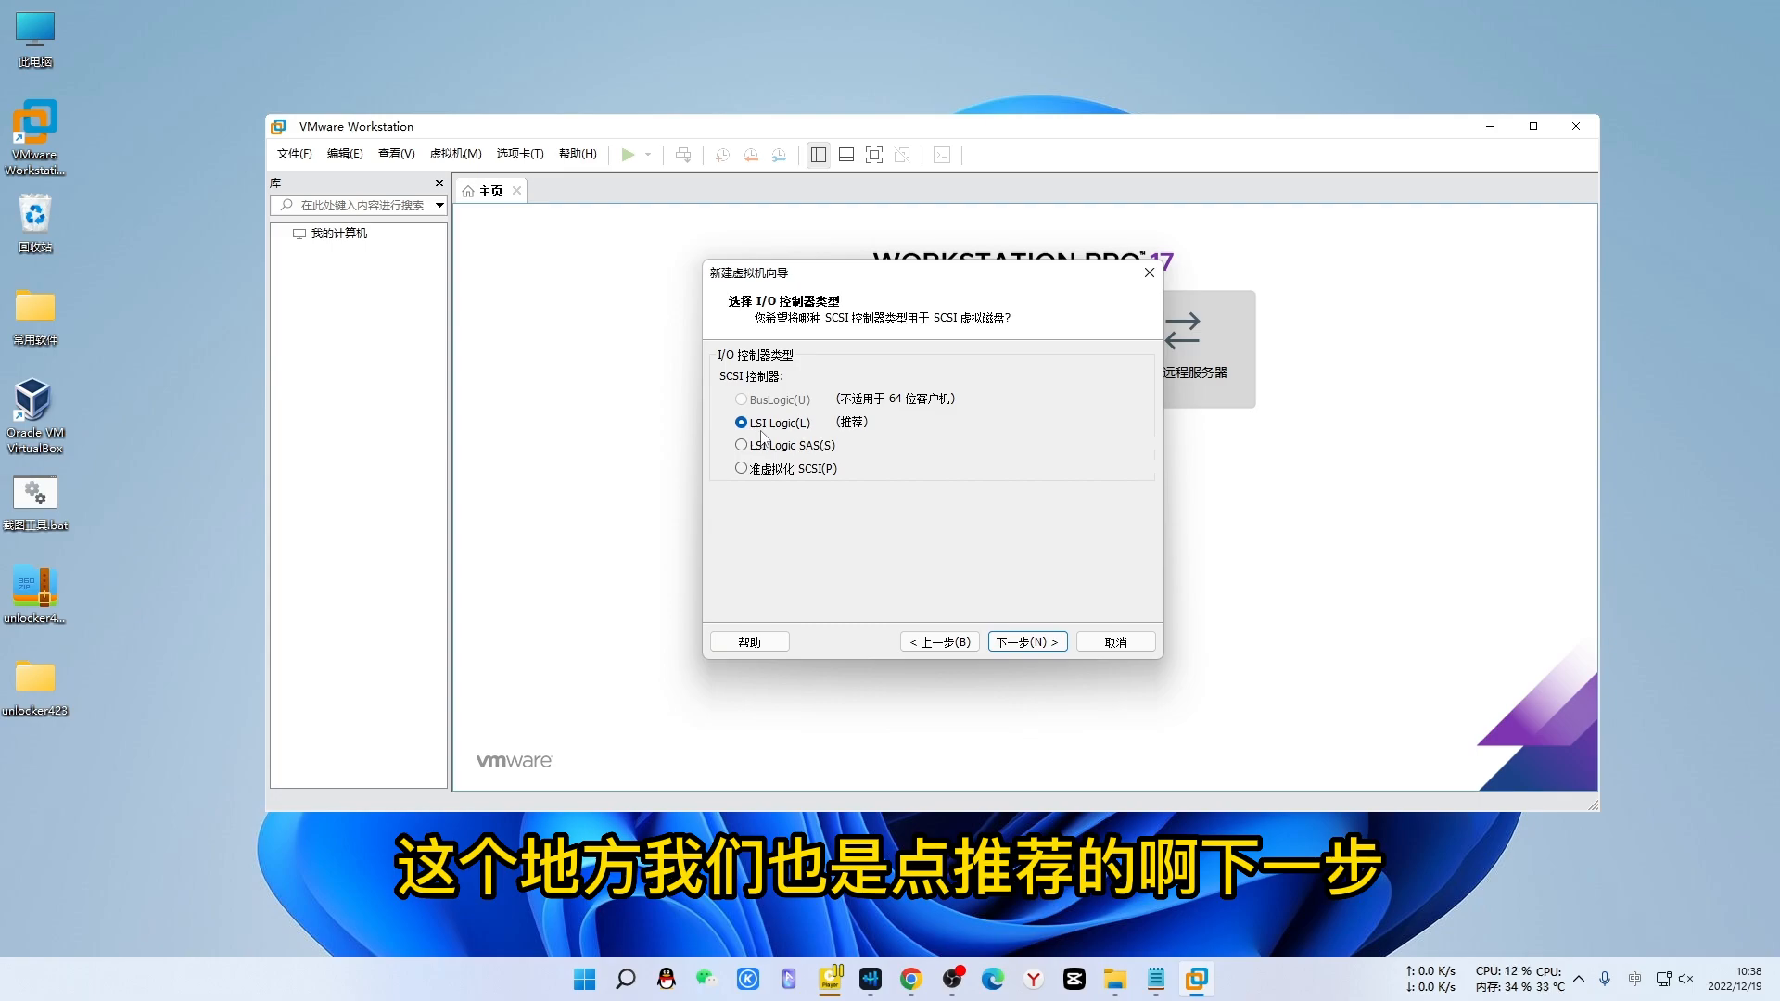
click(1027, 644)
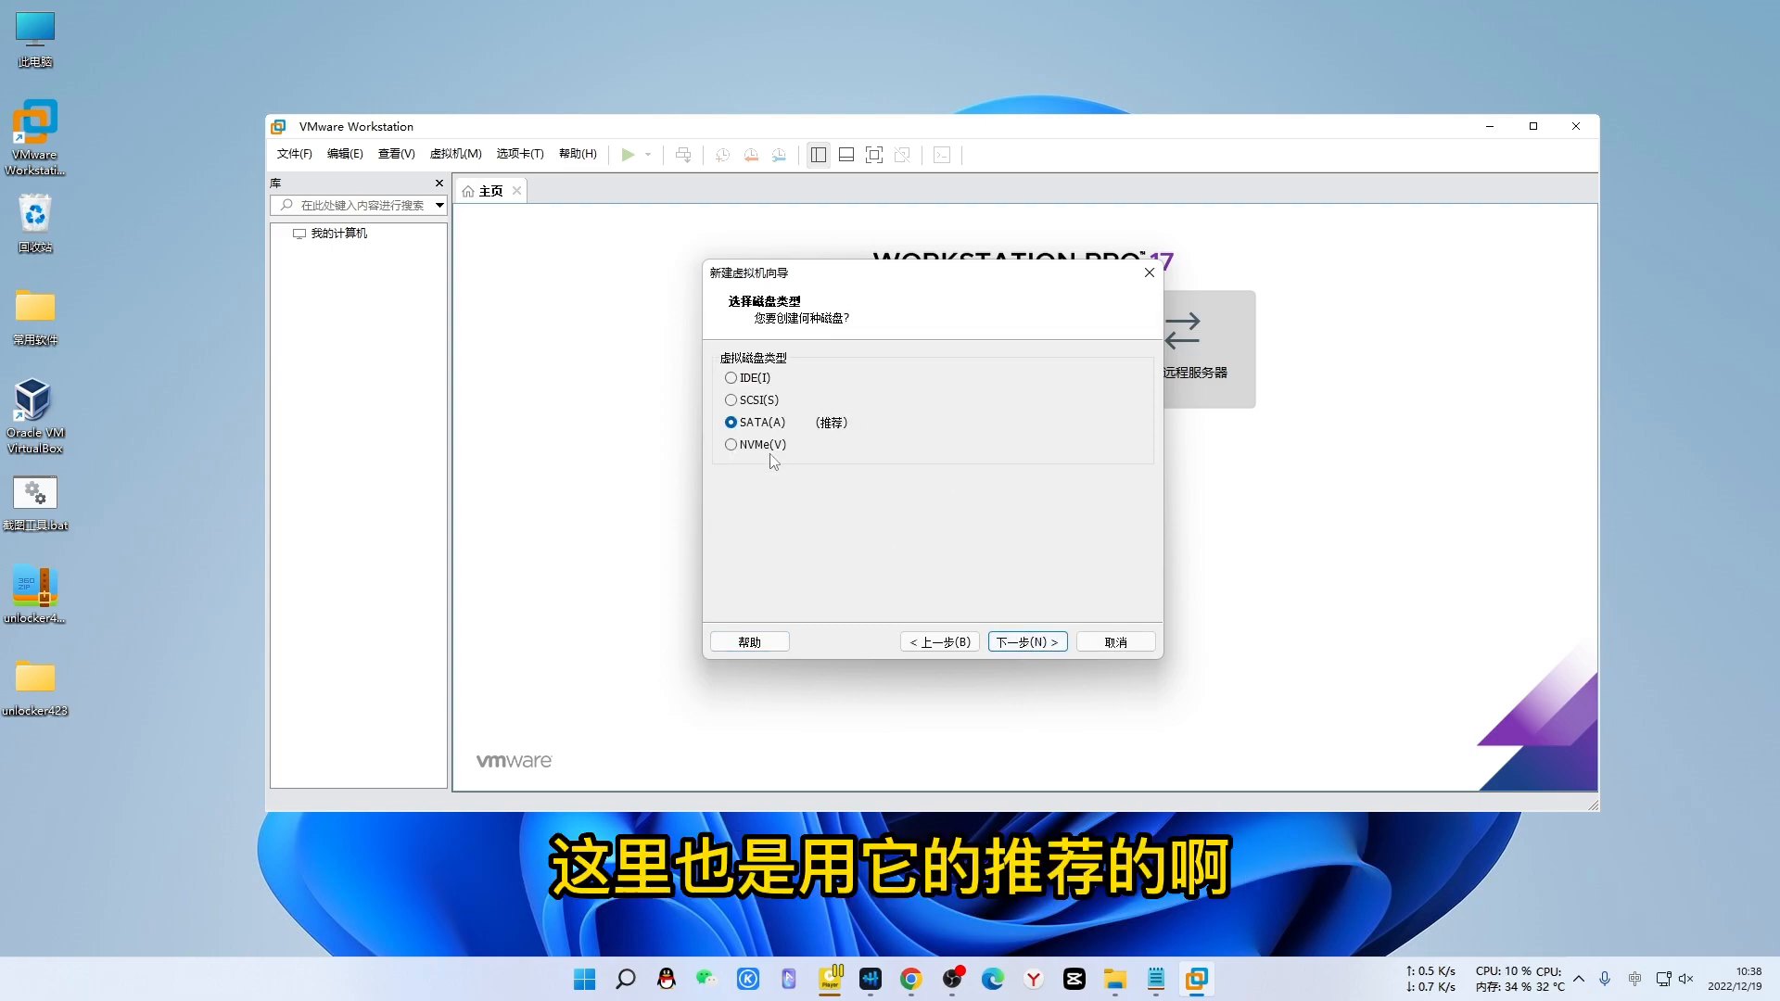
click(1039, 644)
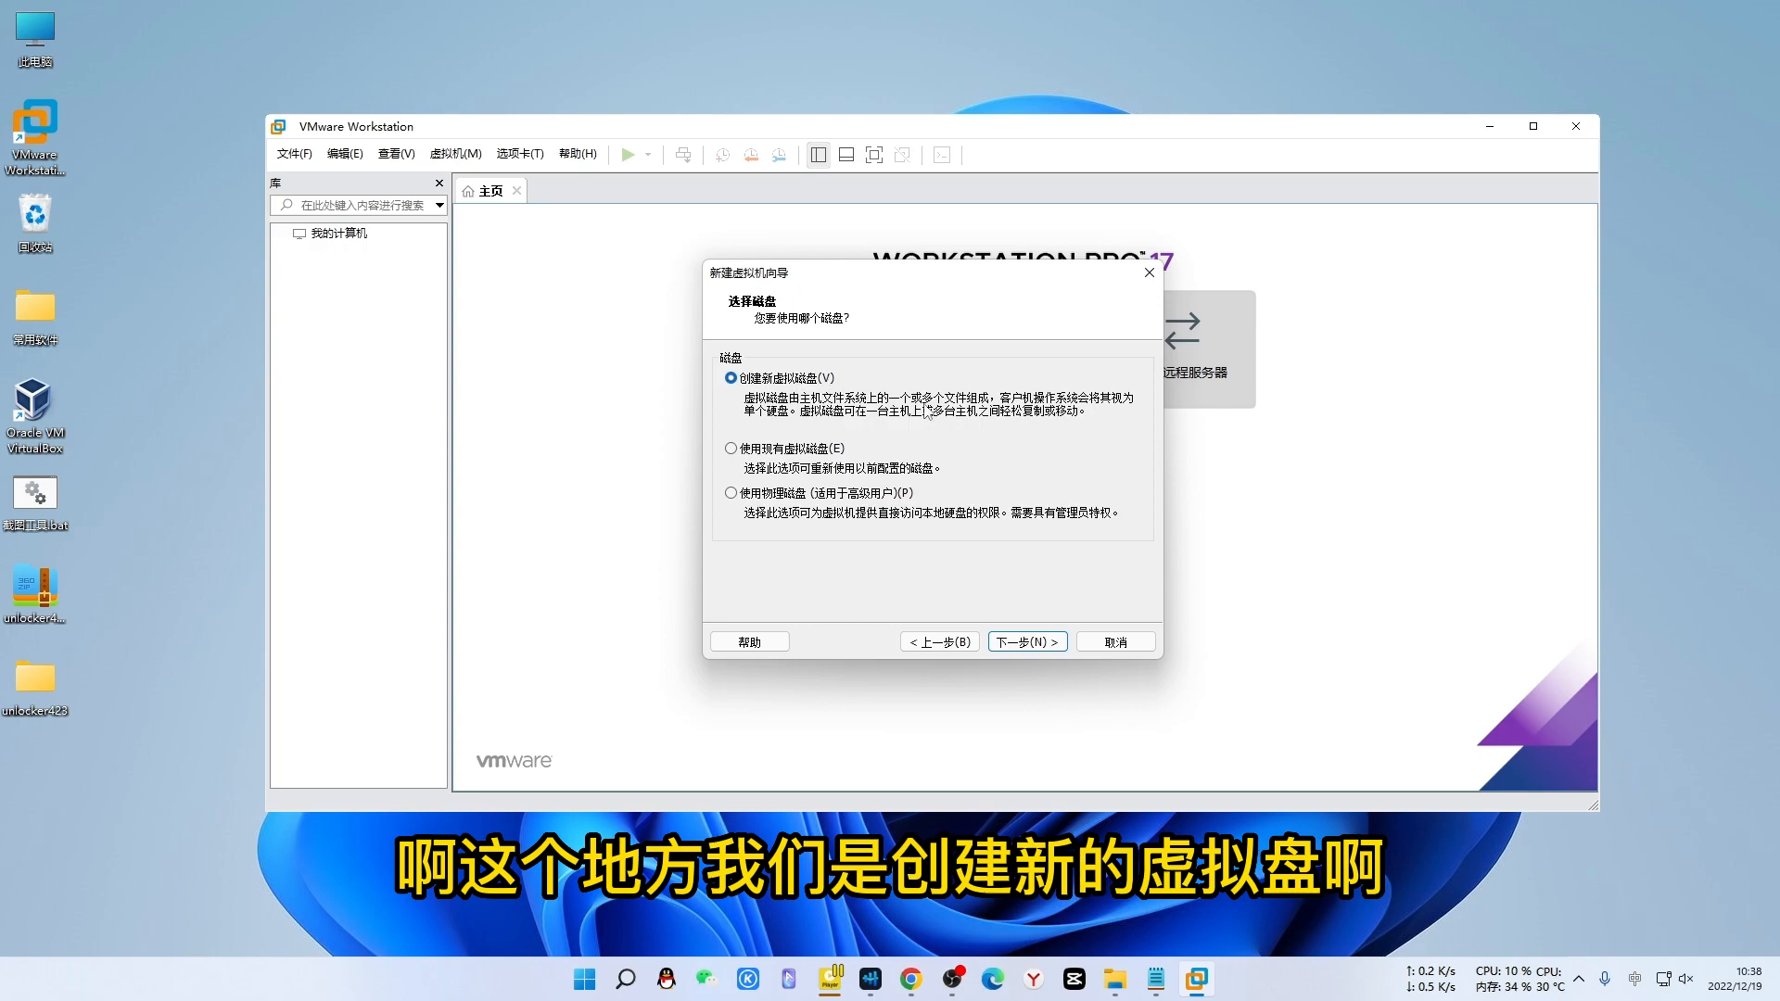
- Create a new 40 GB single-file disk, macOS 12.vmdk, and finish the wizard
click(1036, 643)
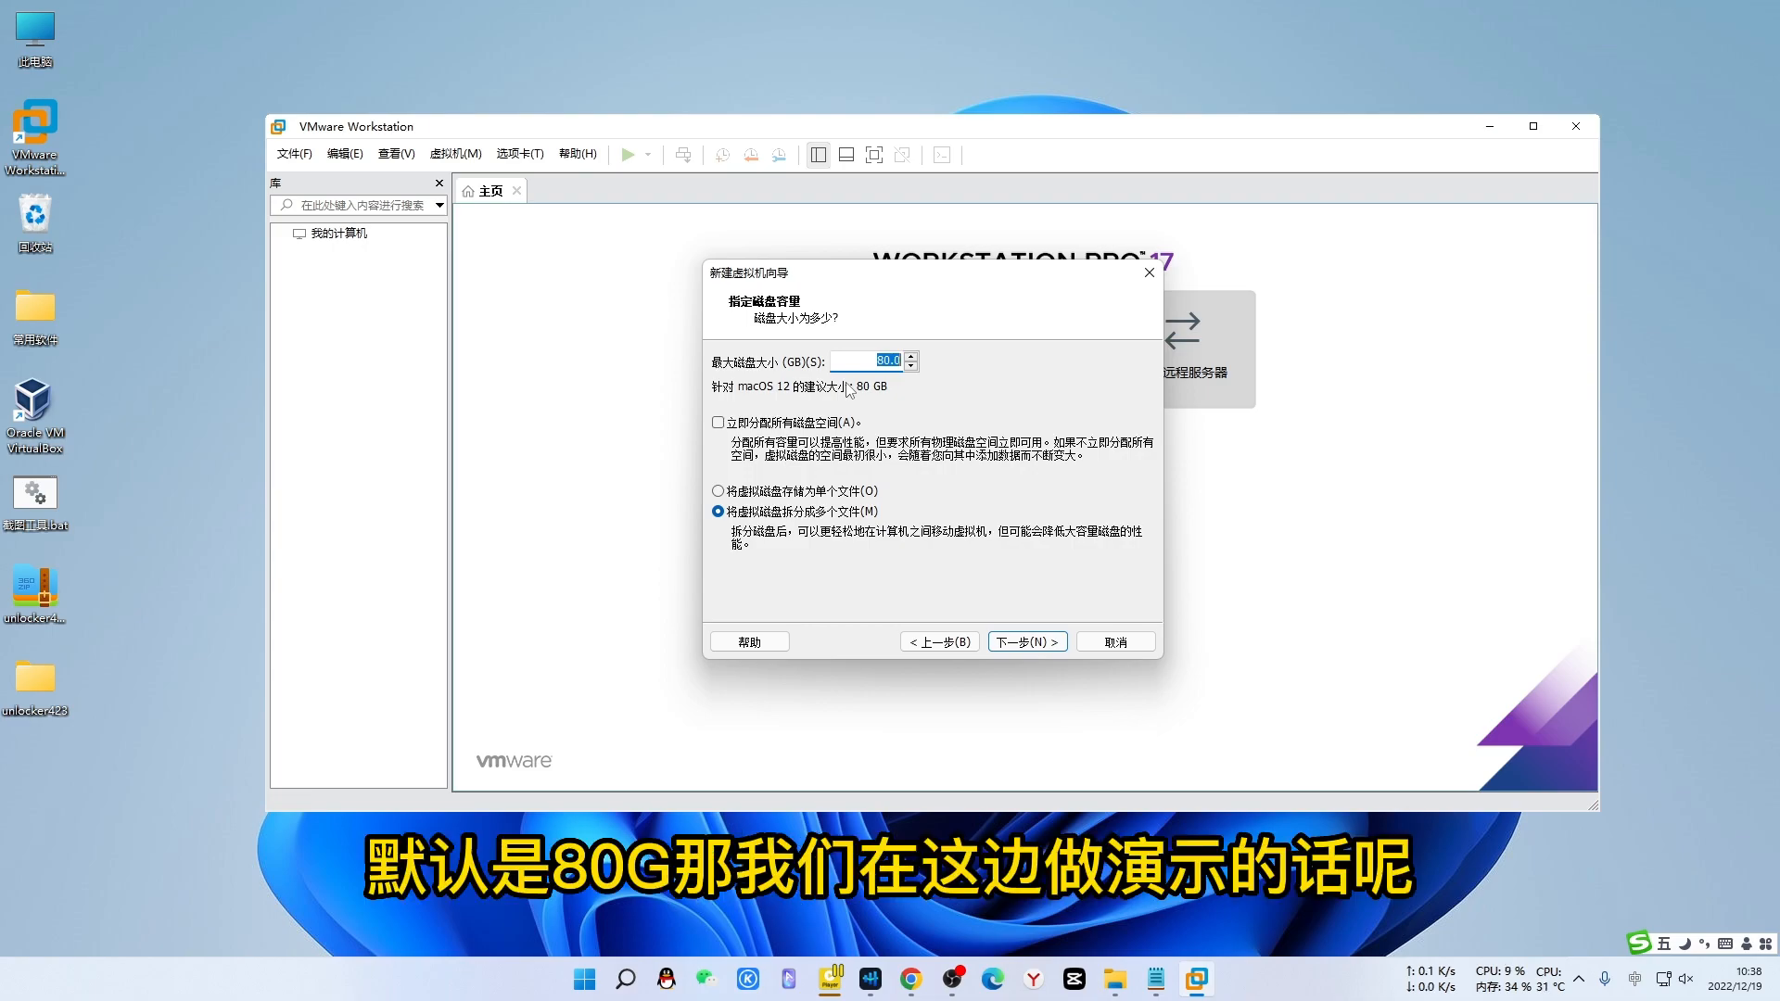
click(877, 361)
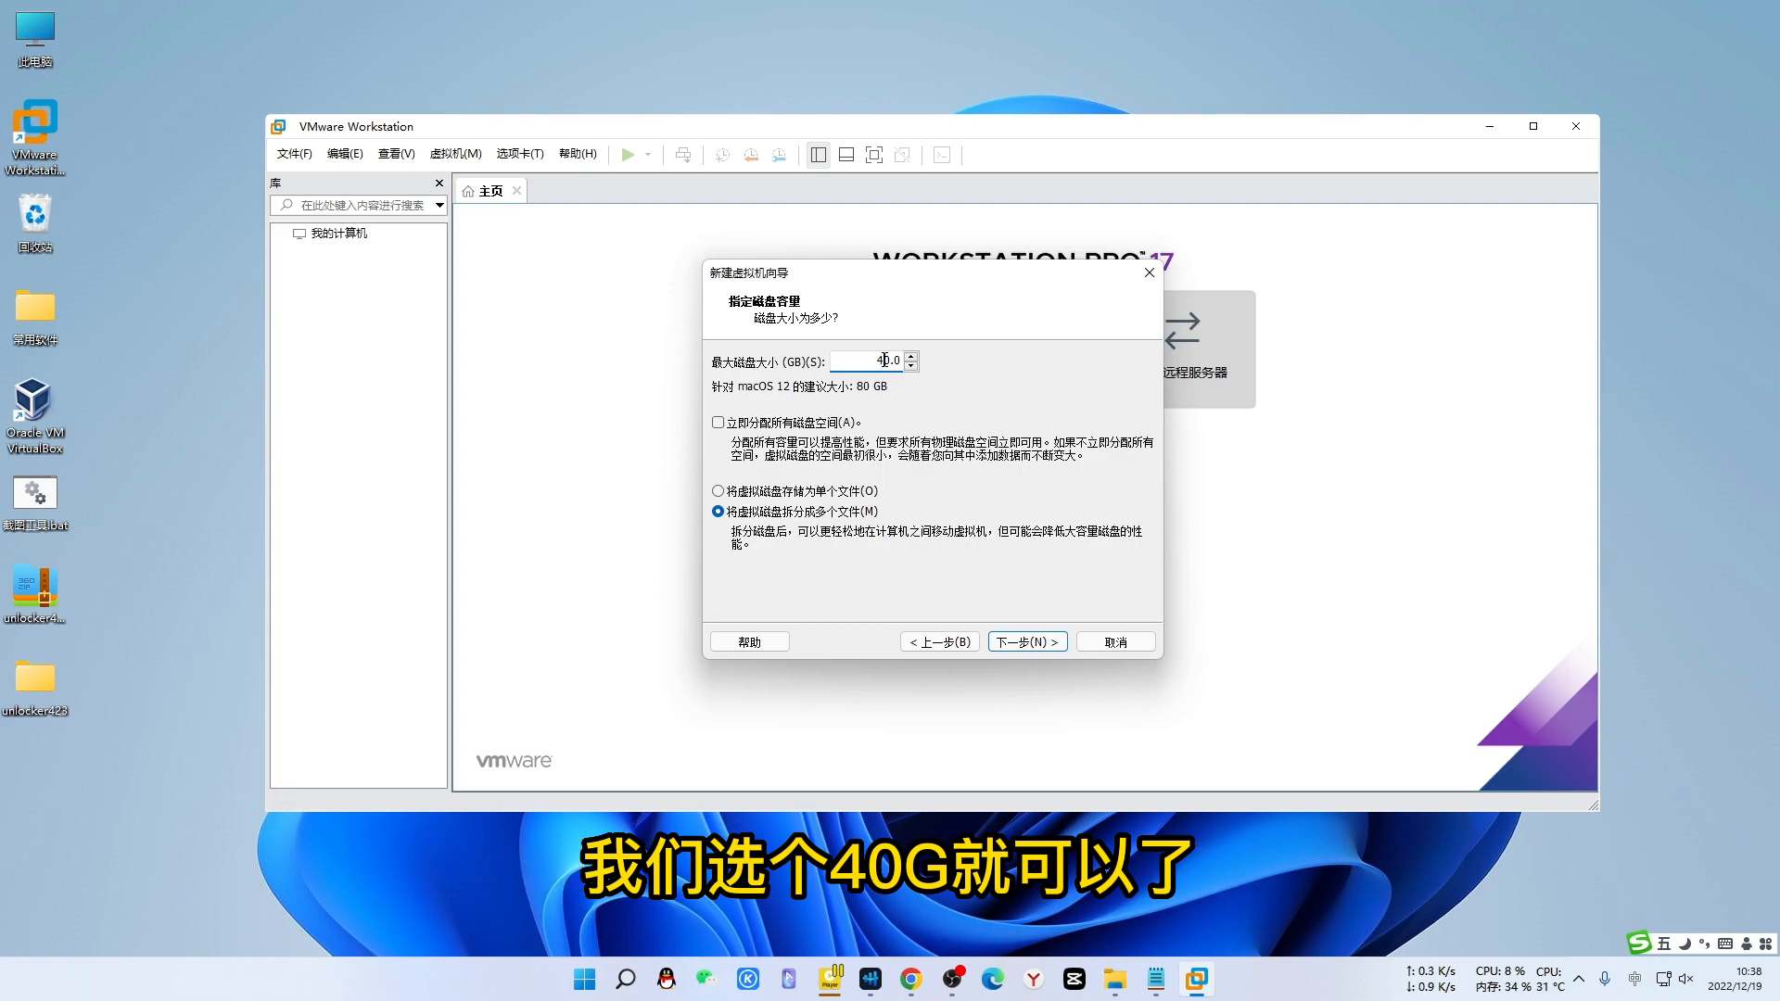
click(719, 492)
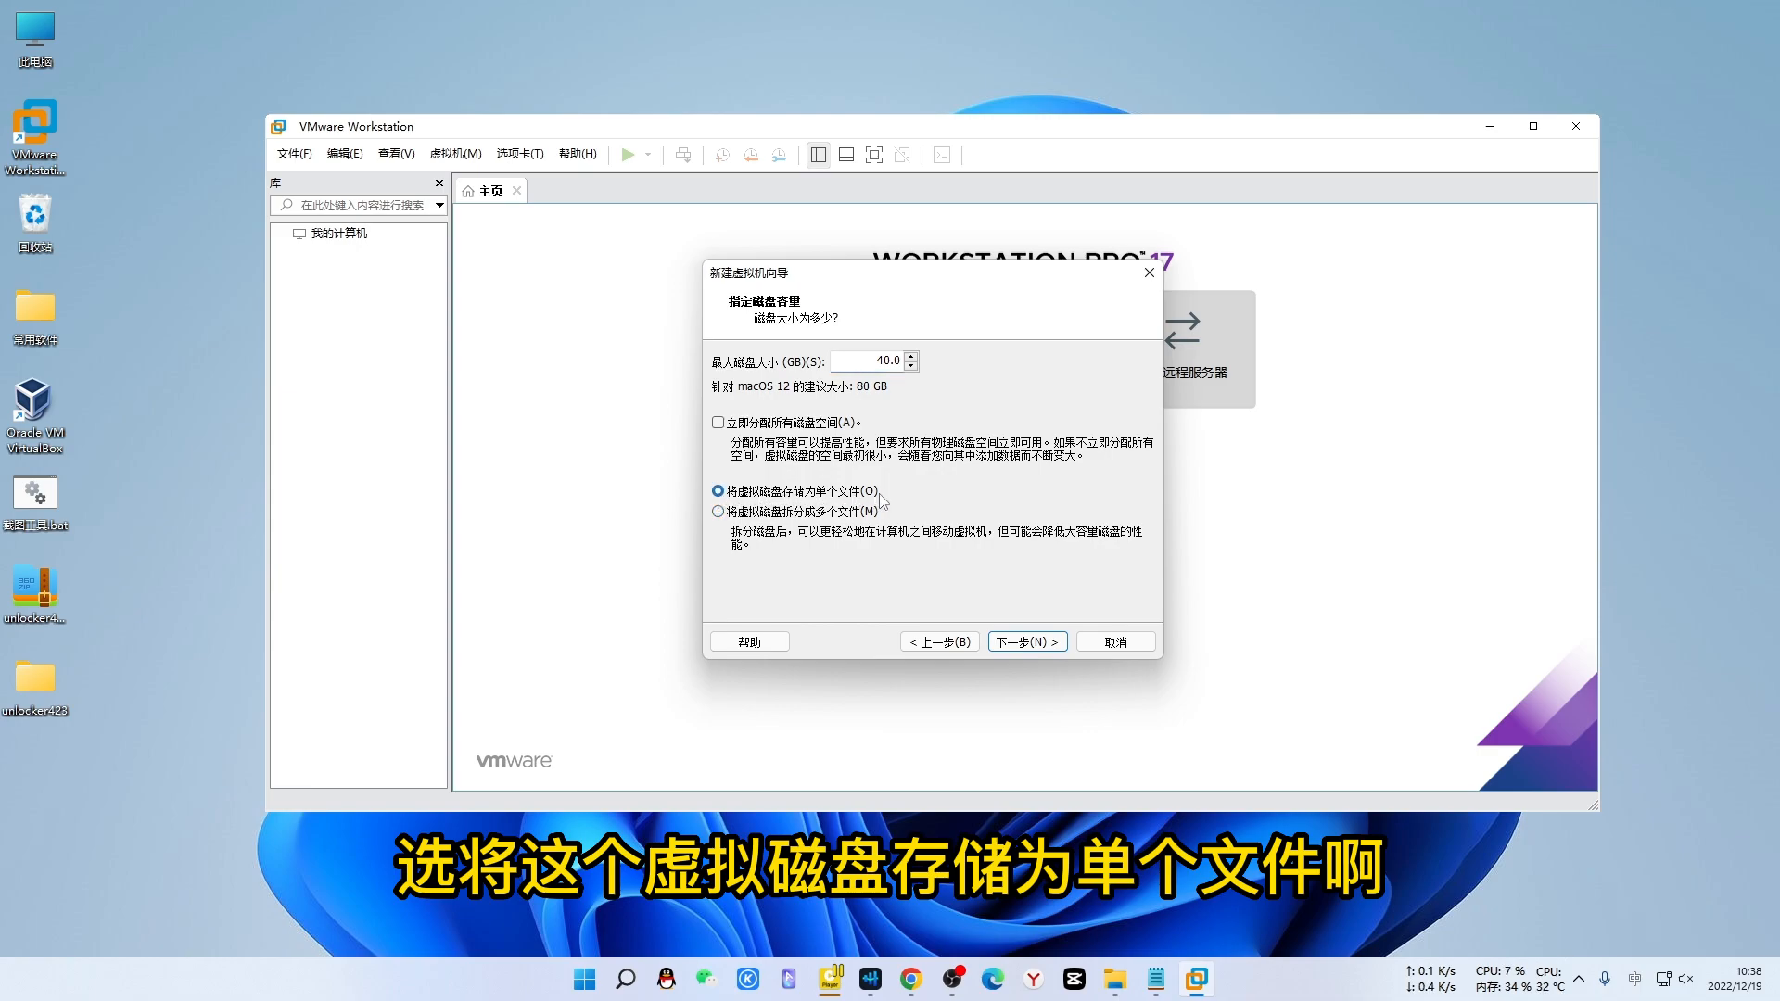
click(1027, 643)
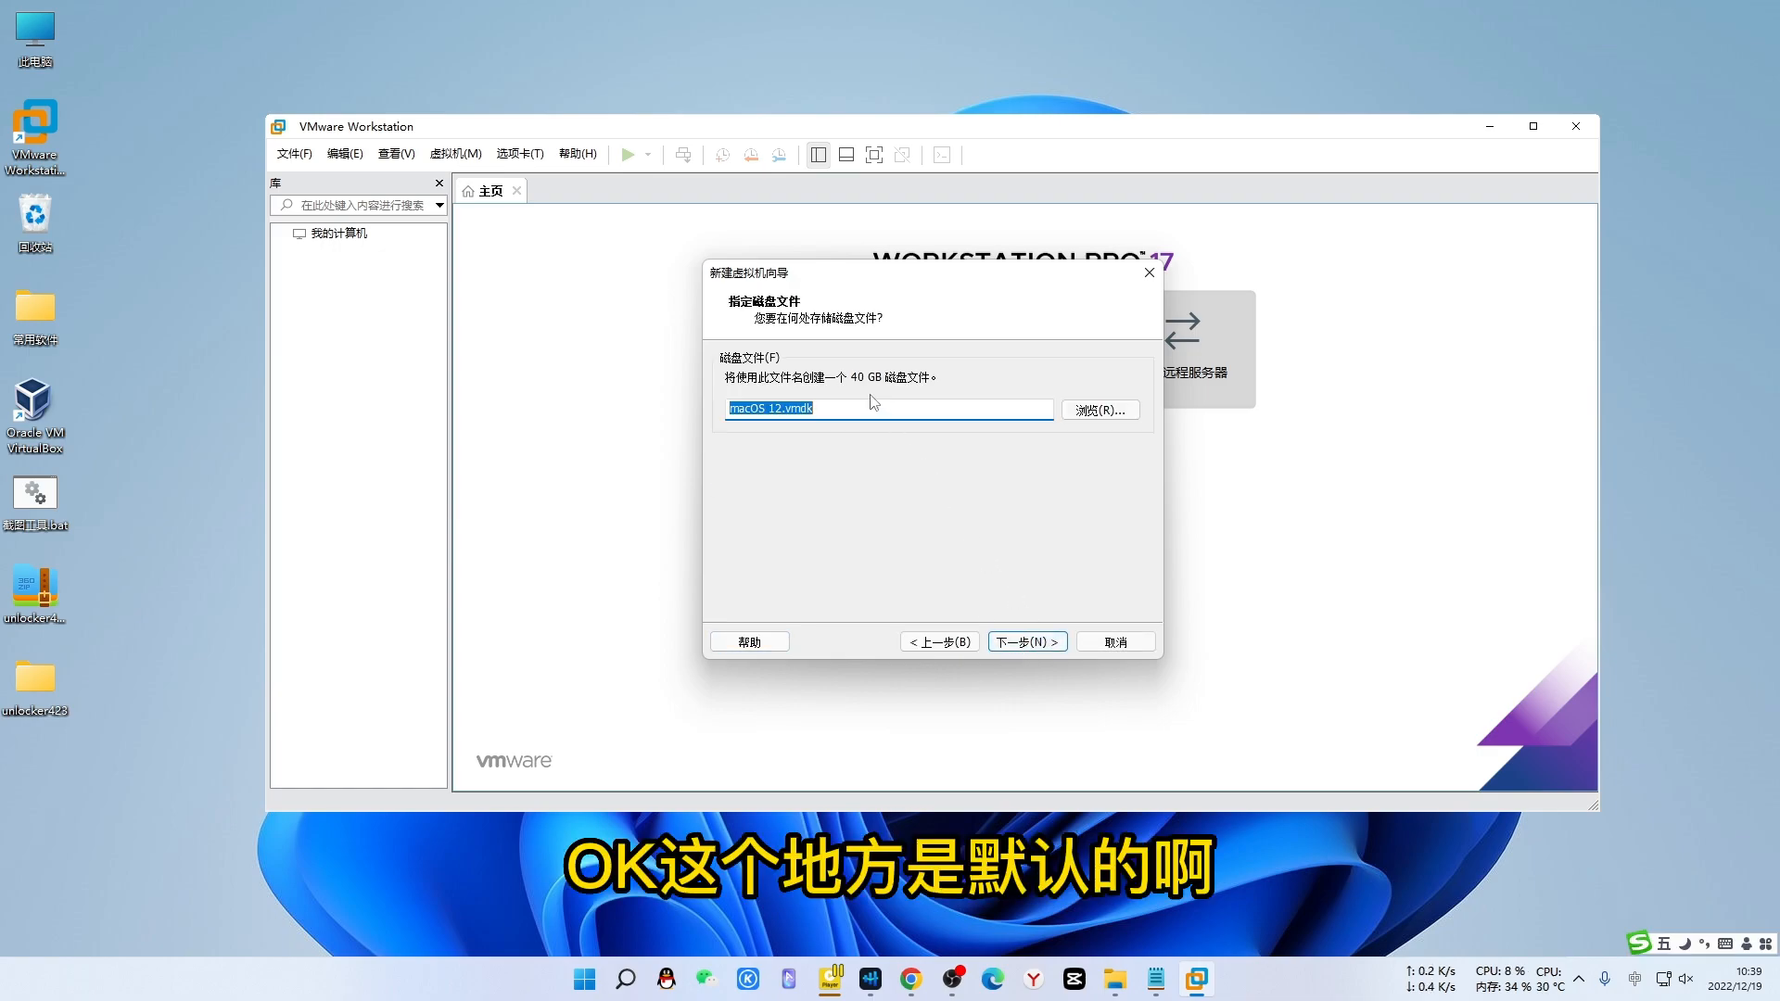
click(1038, 646)
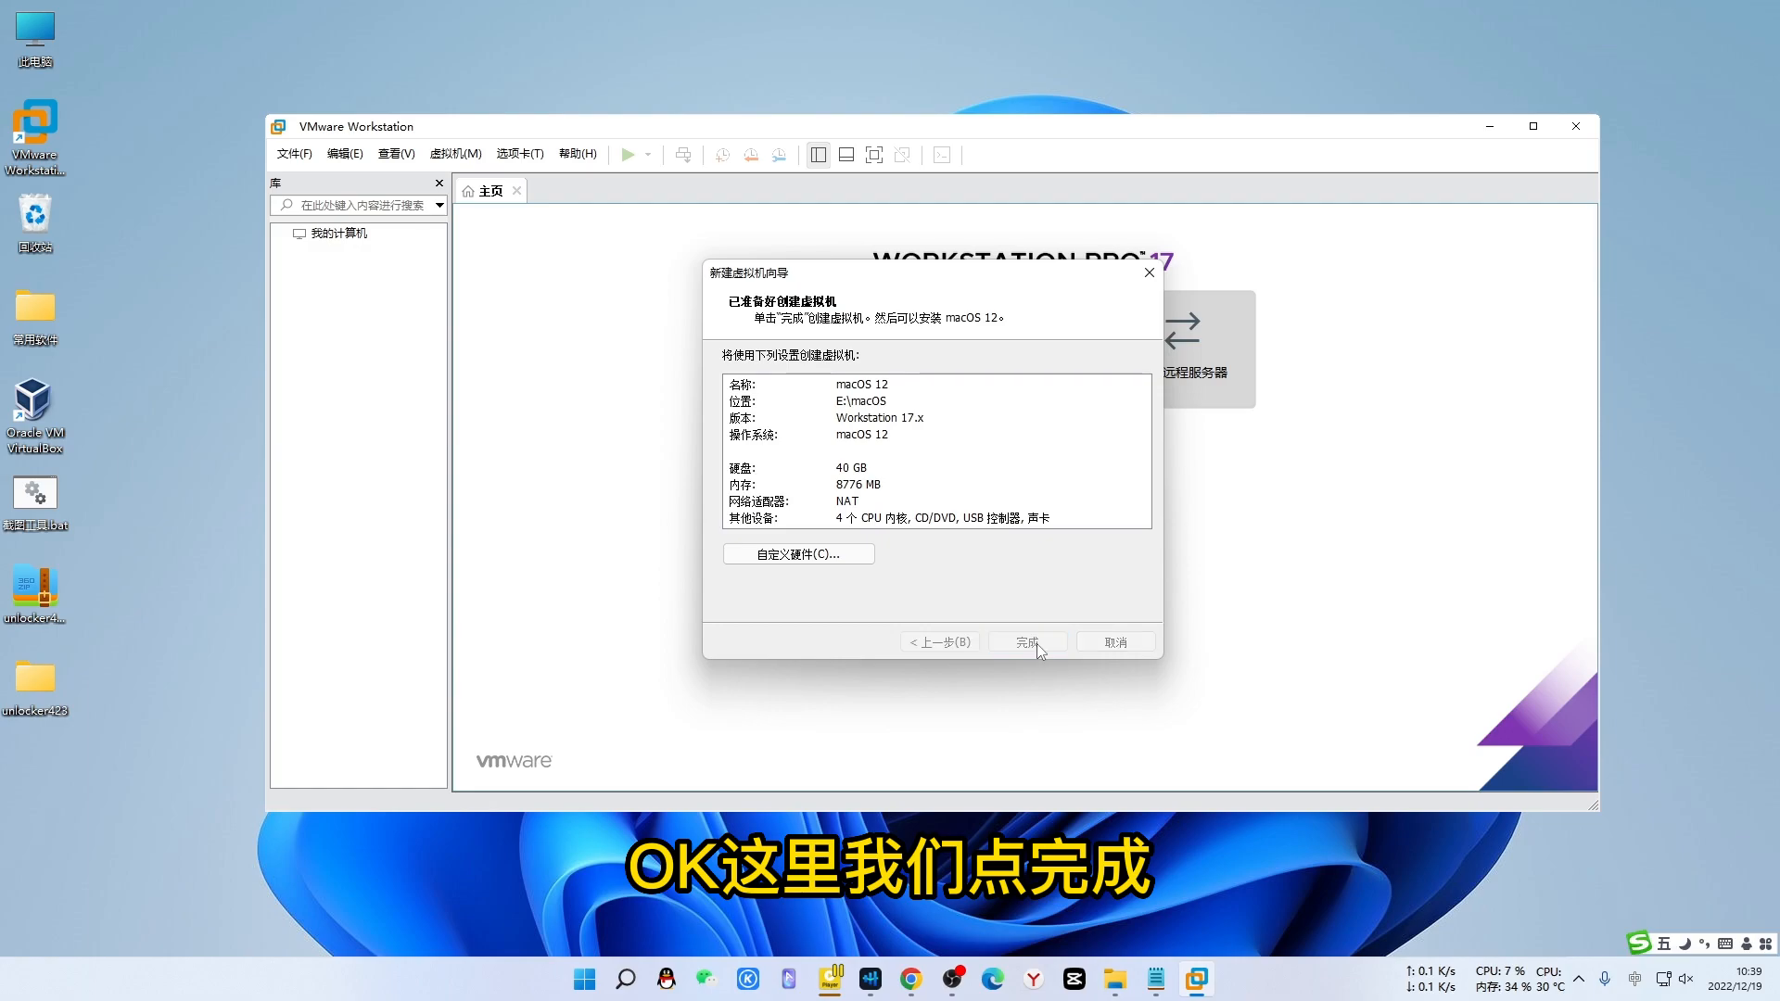
click(1036, 644)
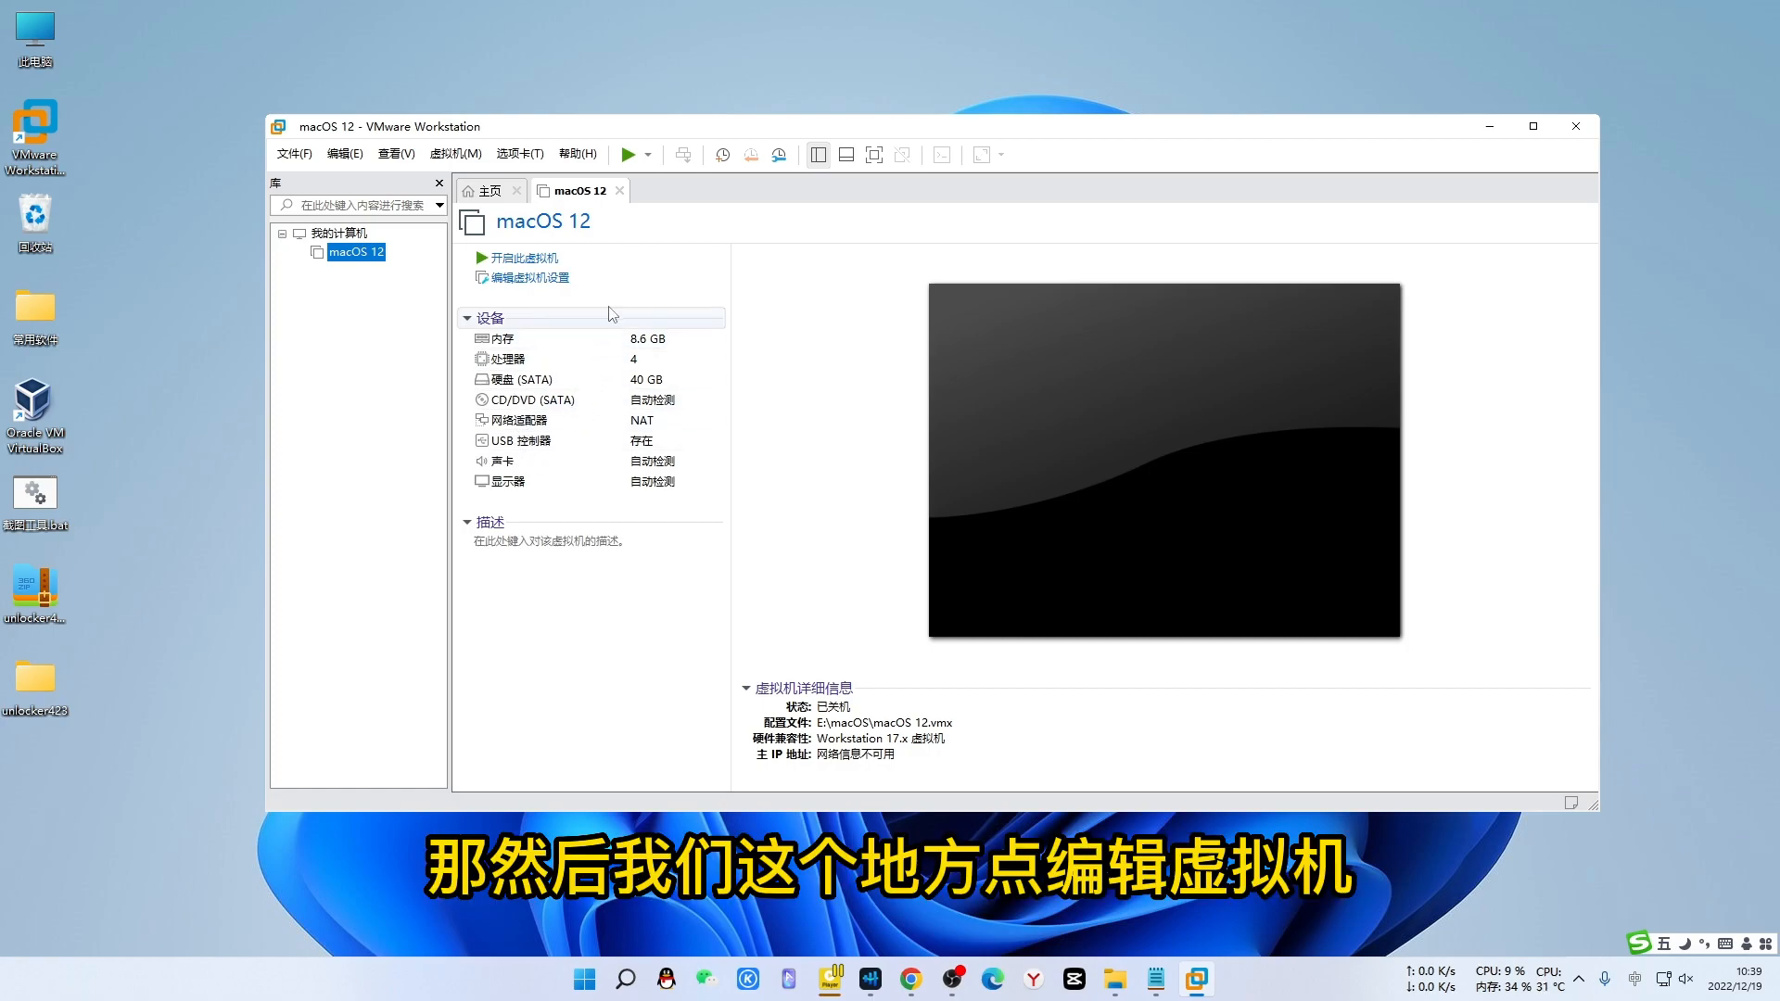
- Set the CD/DVD (SATA) drive to use K:\VM+macOS12\macOS12.iso and save the settings
click(522, 283)
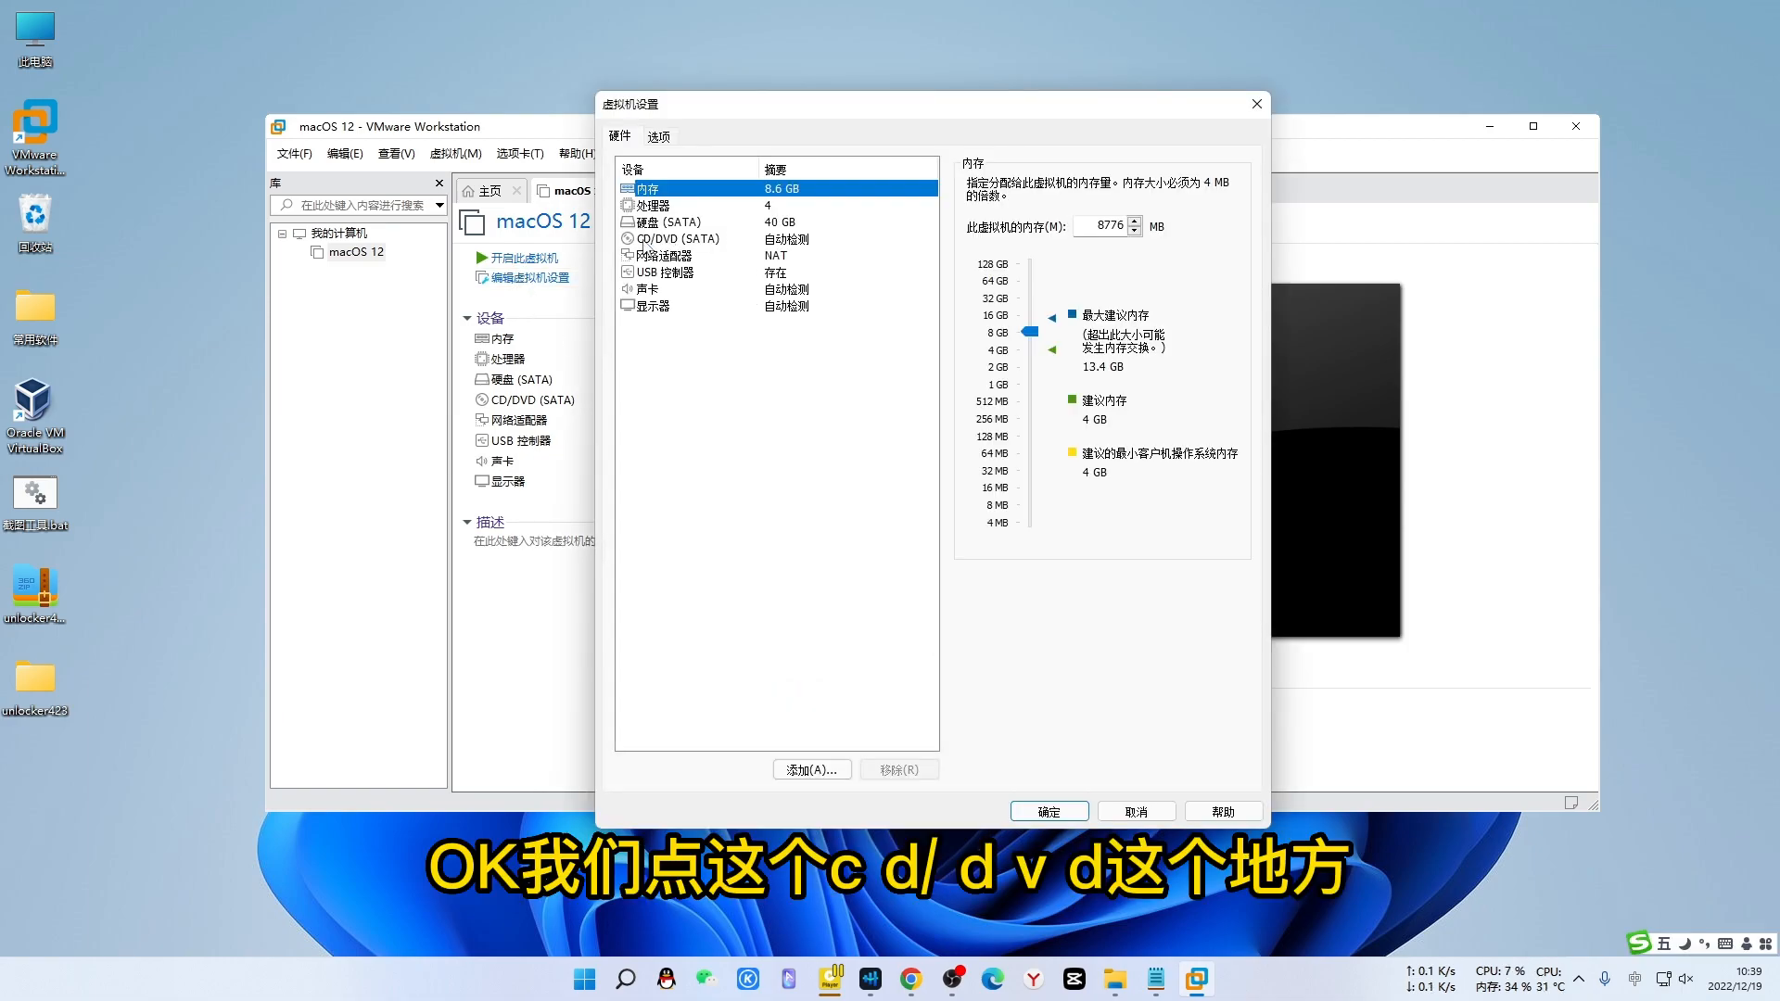
click(644, 241)
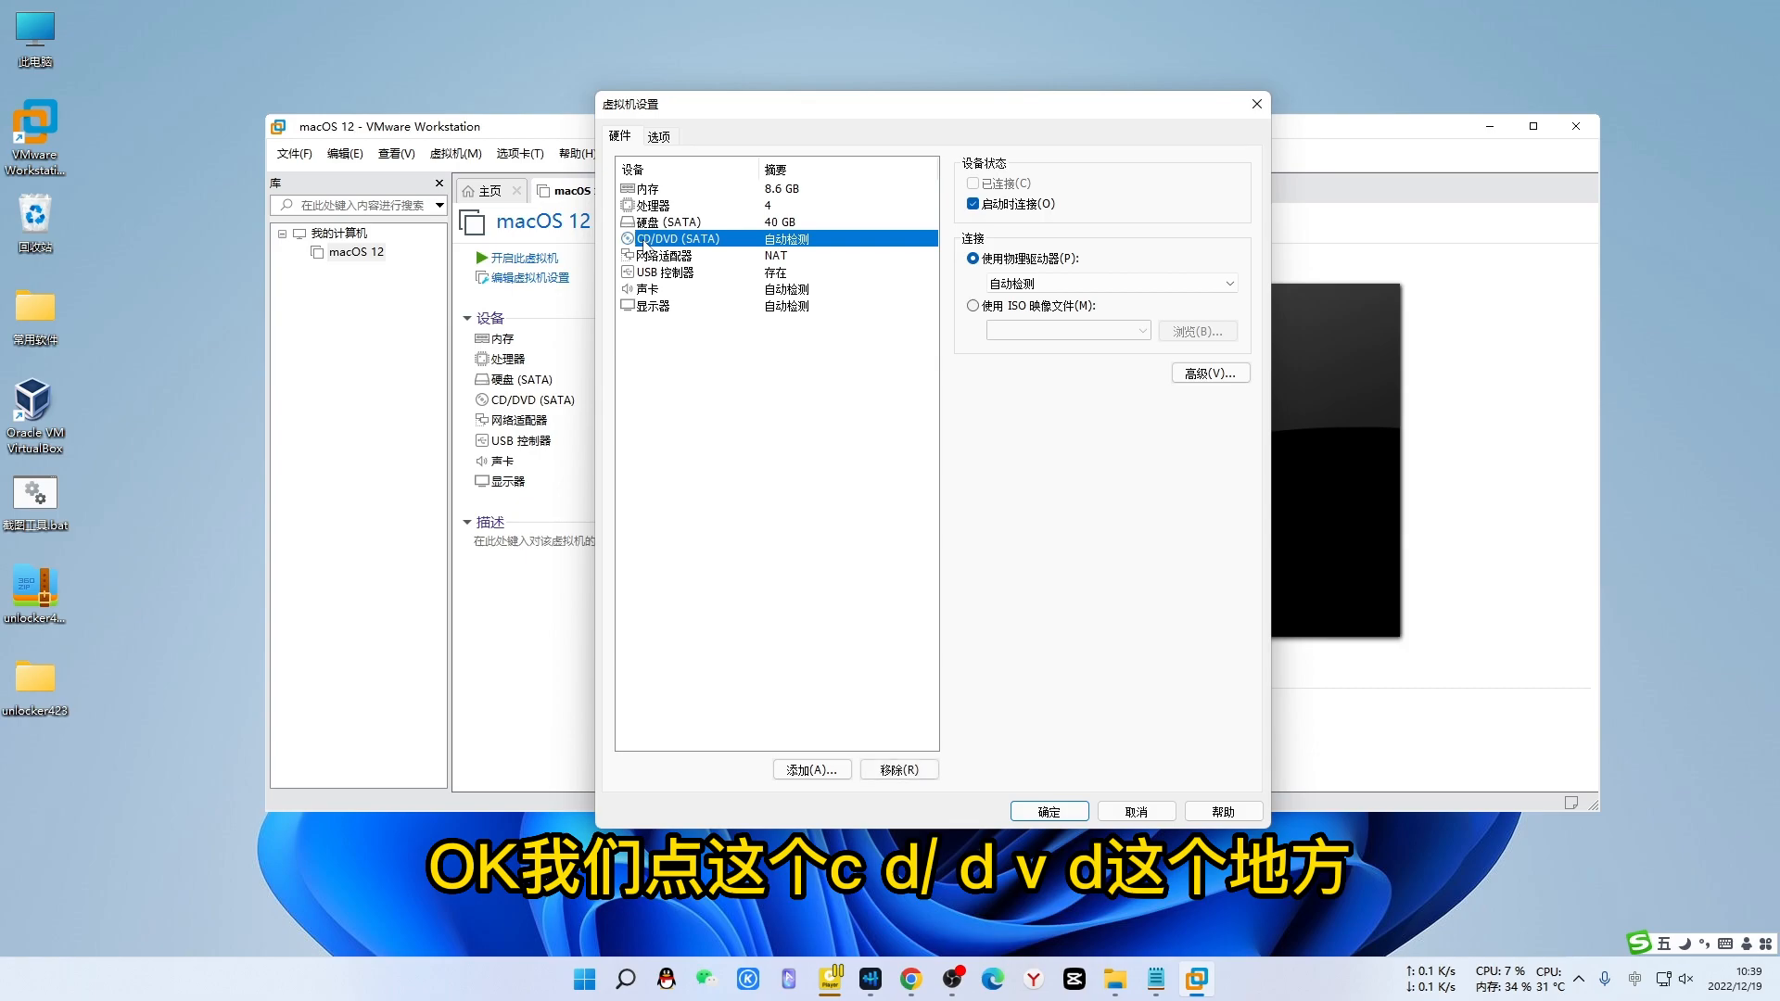
click(972, 307)
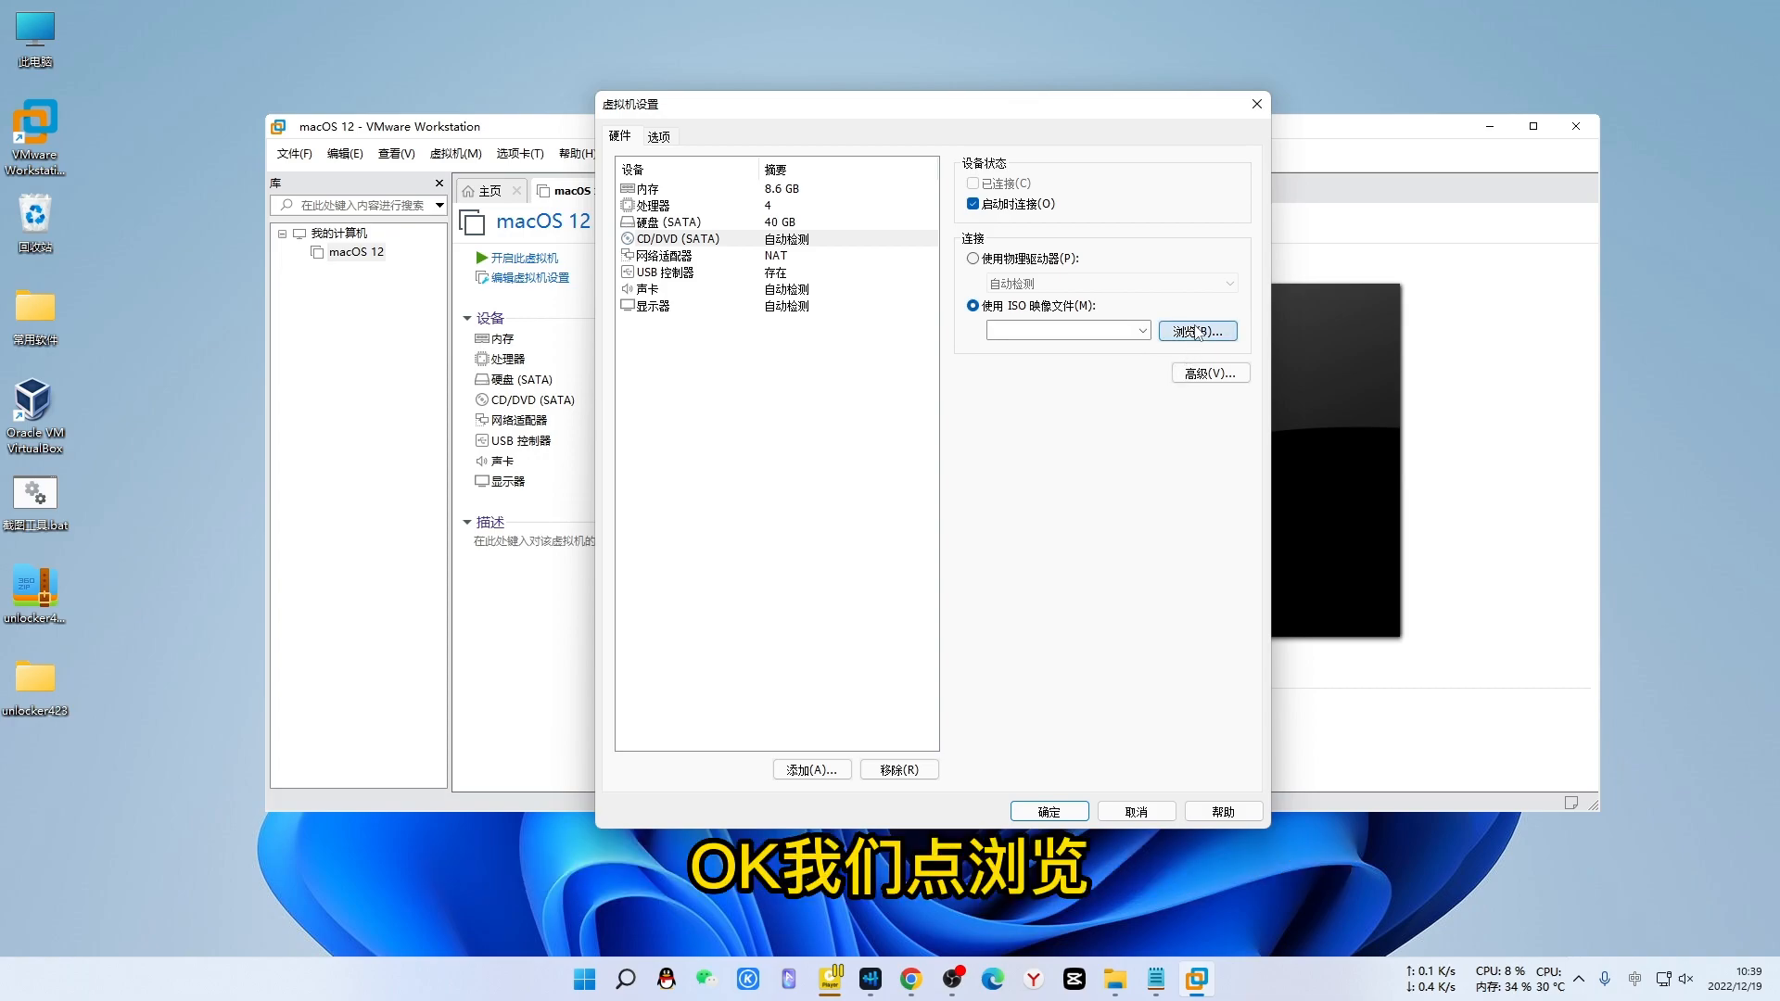
click(1195, 332)
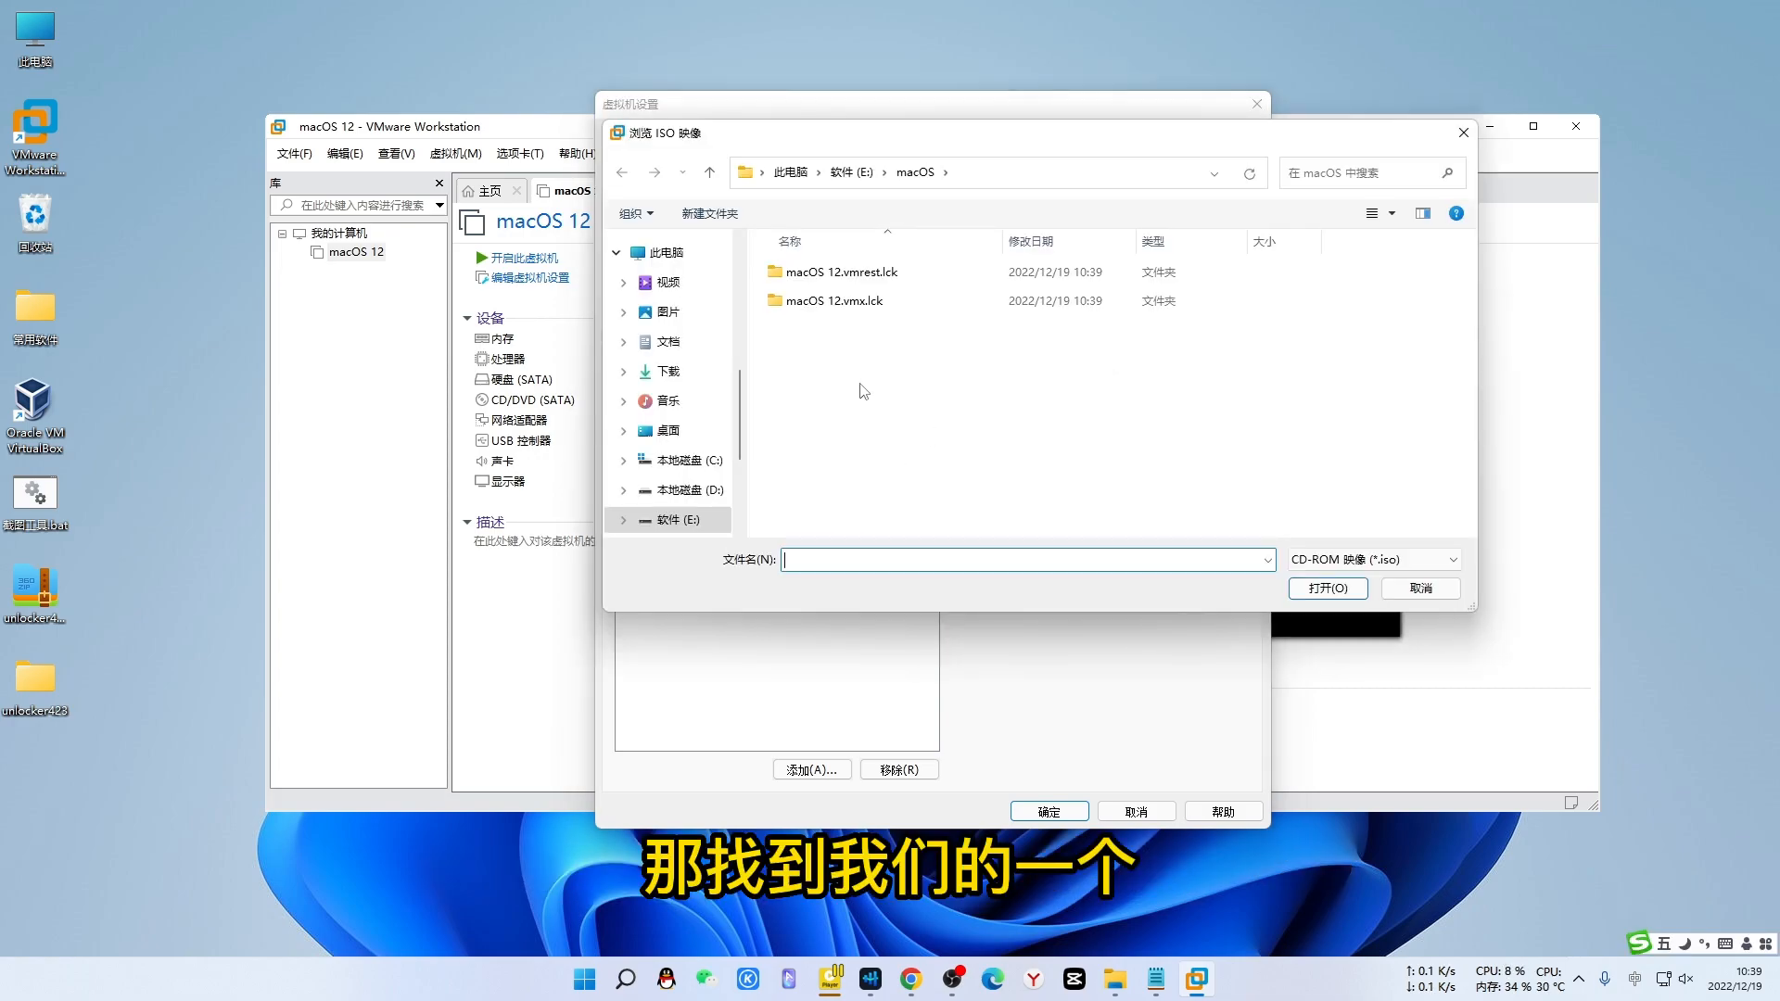
scroll(662, 492, down, 3)
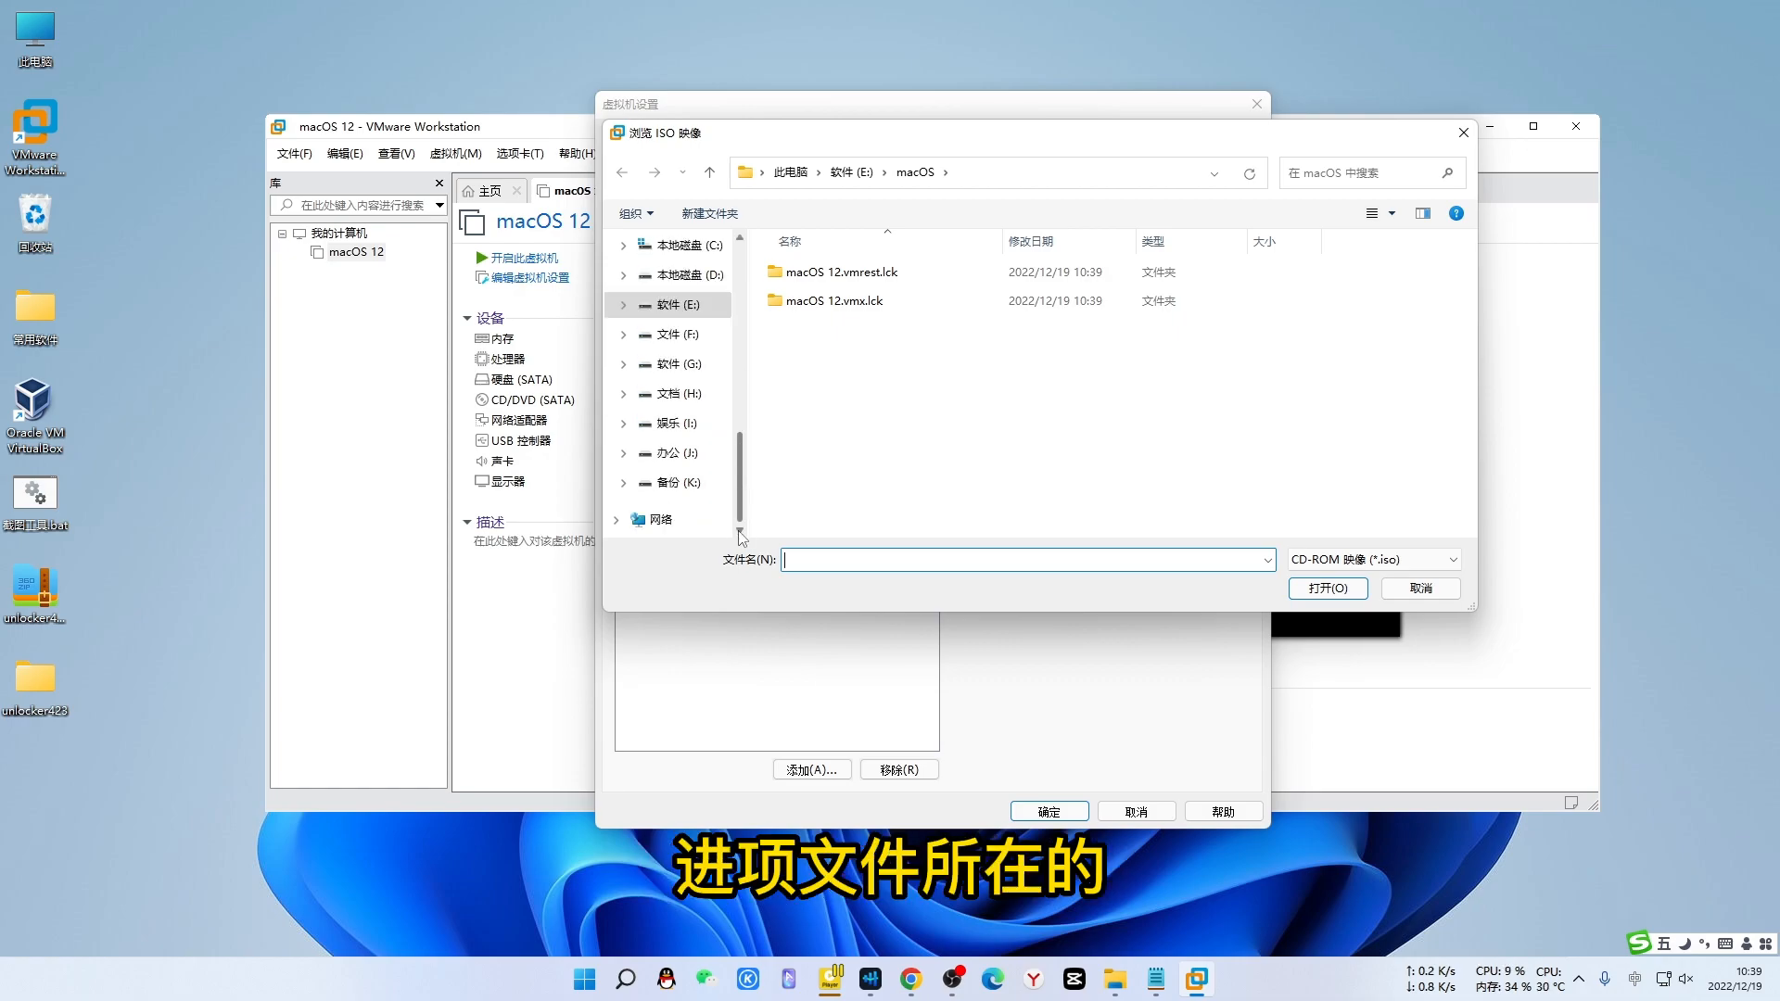
click(661, 485)
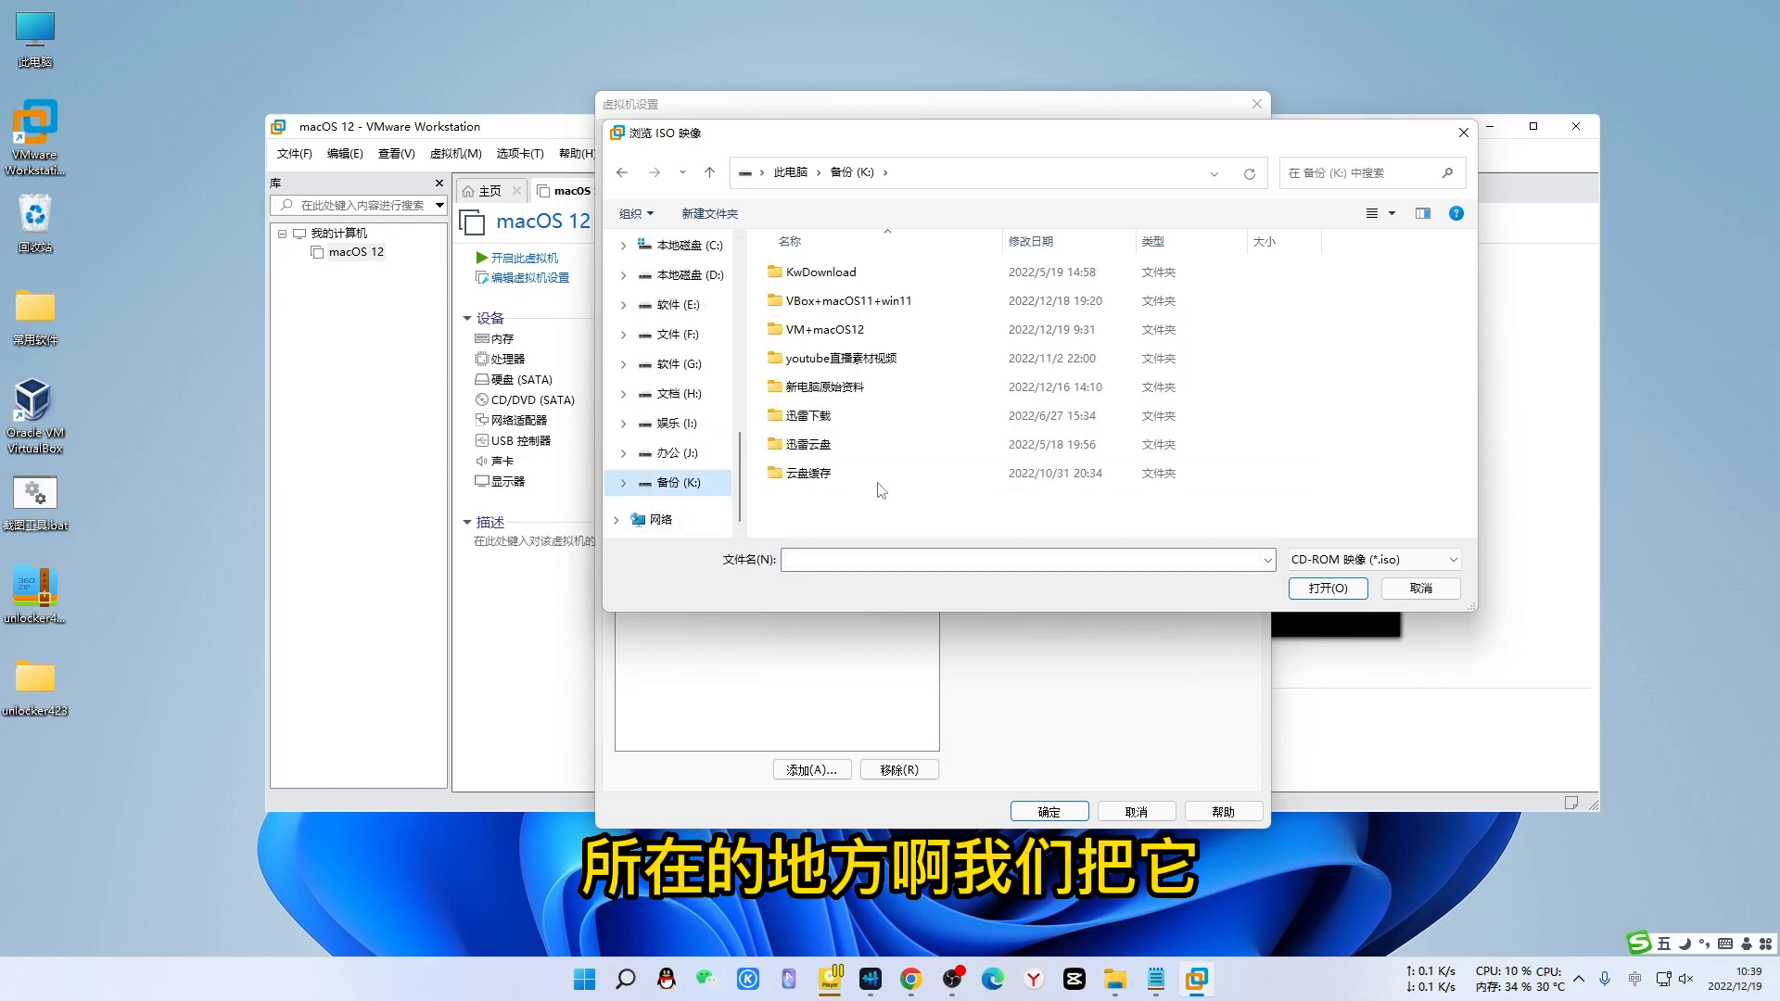
double_click(807, 330)
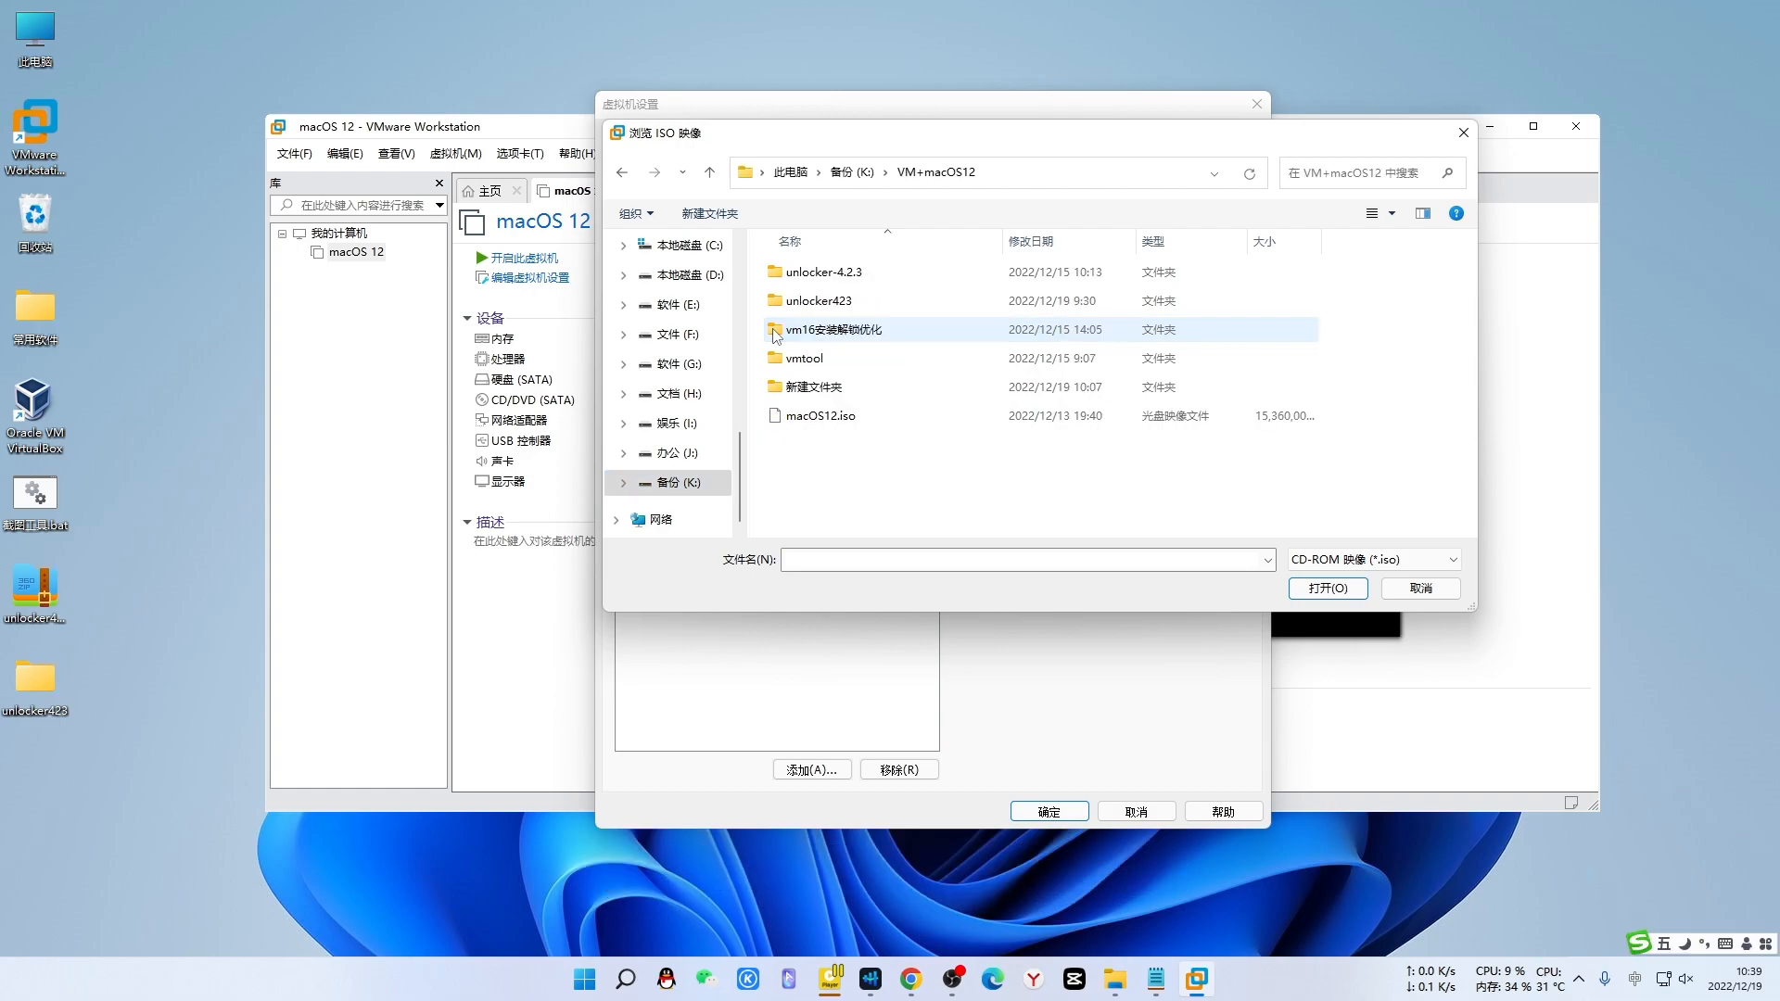
click(816, 419)
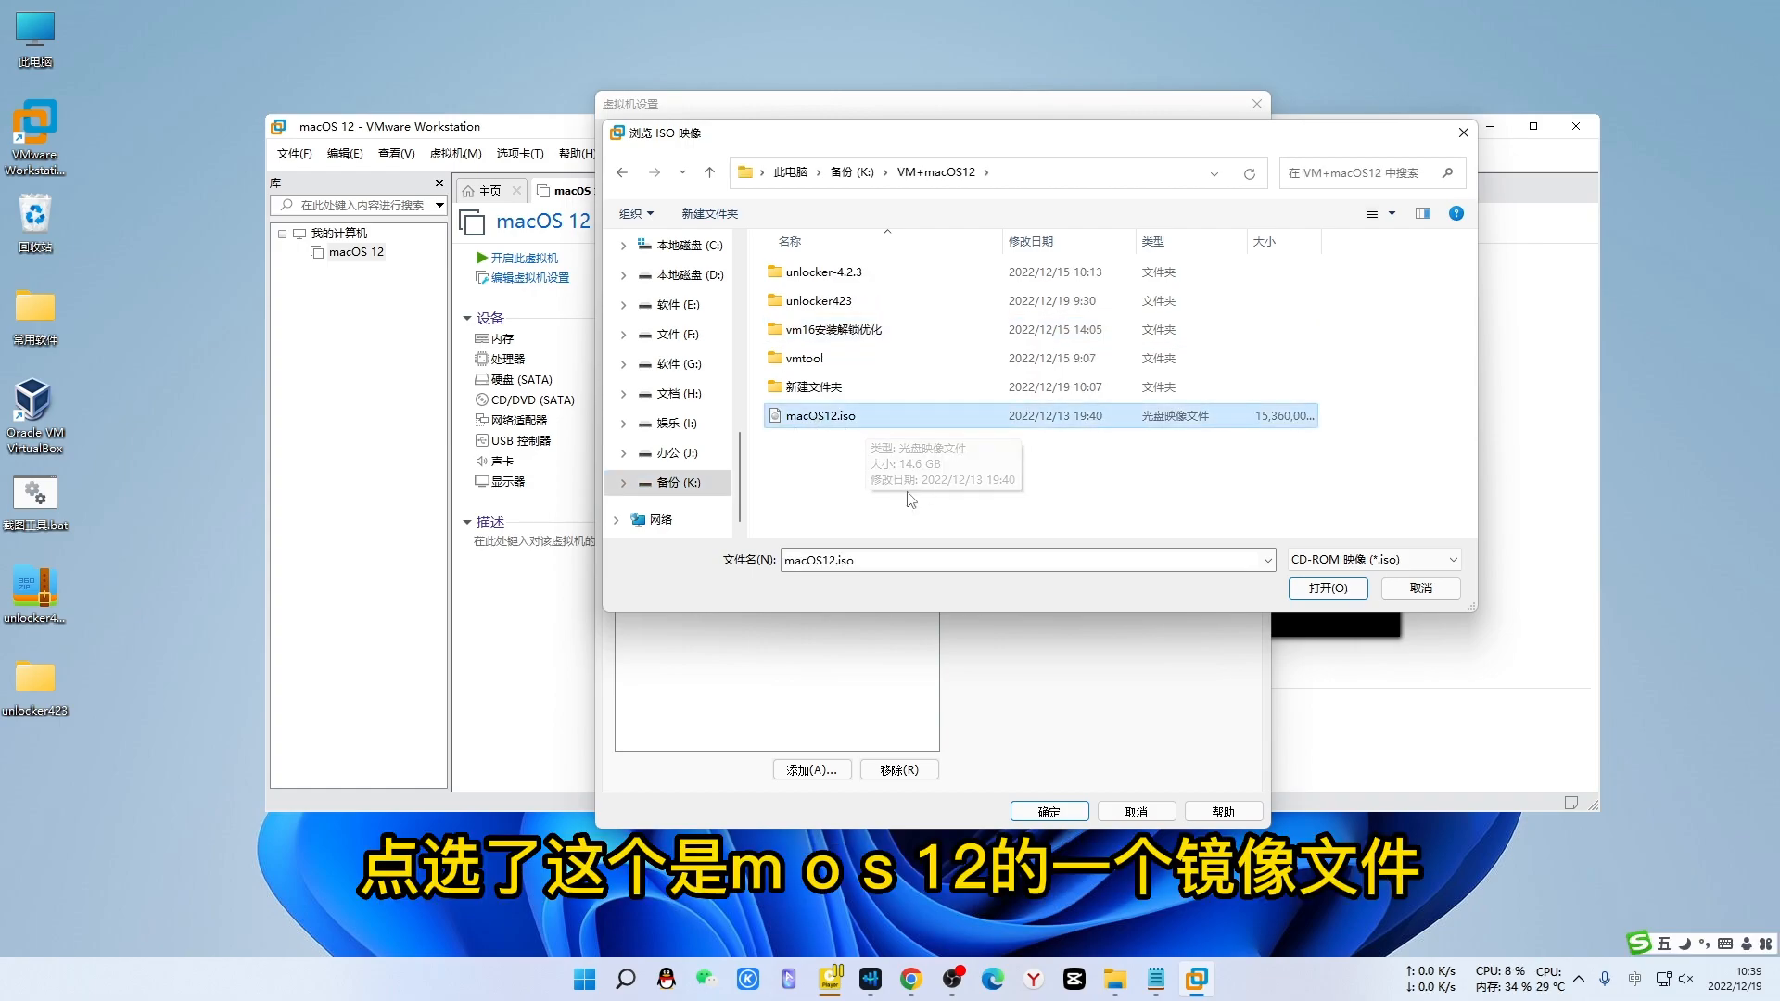
click(1321, 587)
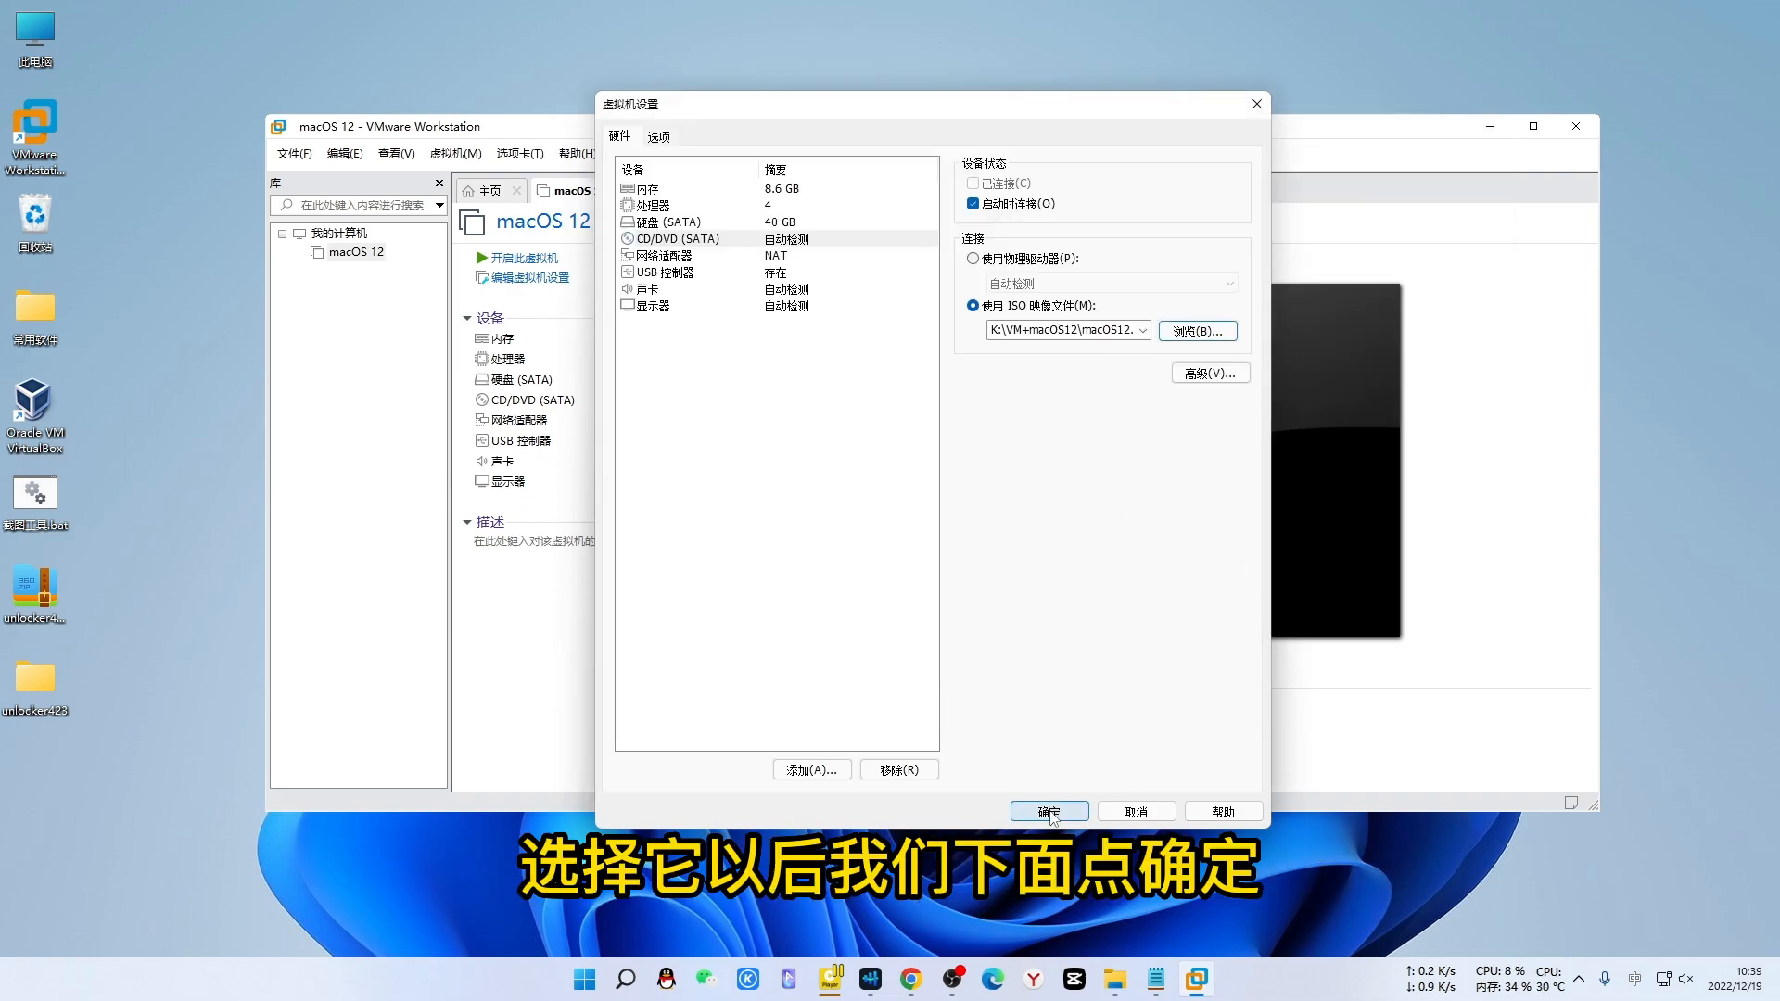
click(1048, 812)
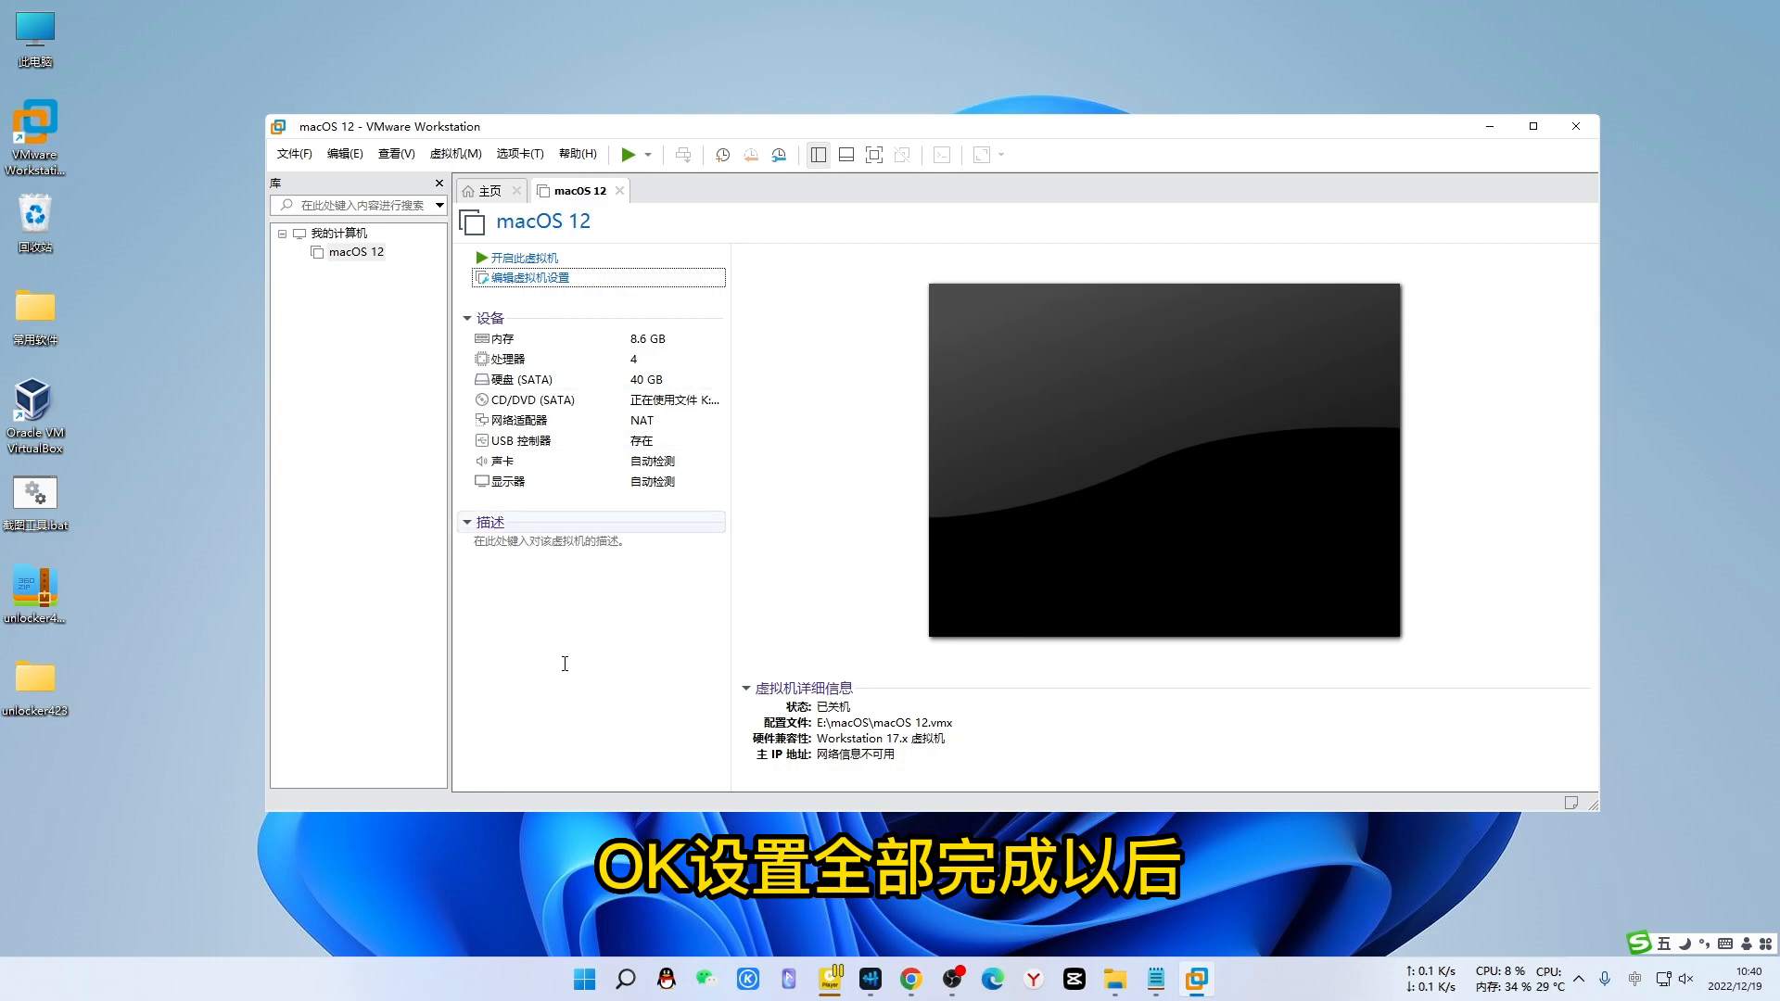
- Power on the macOS 12 VM and select 简体中文 as the installer language
click(509, 260)
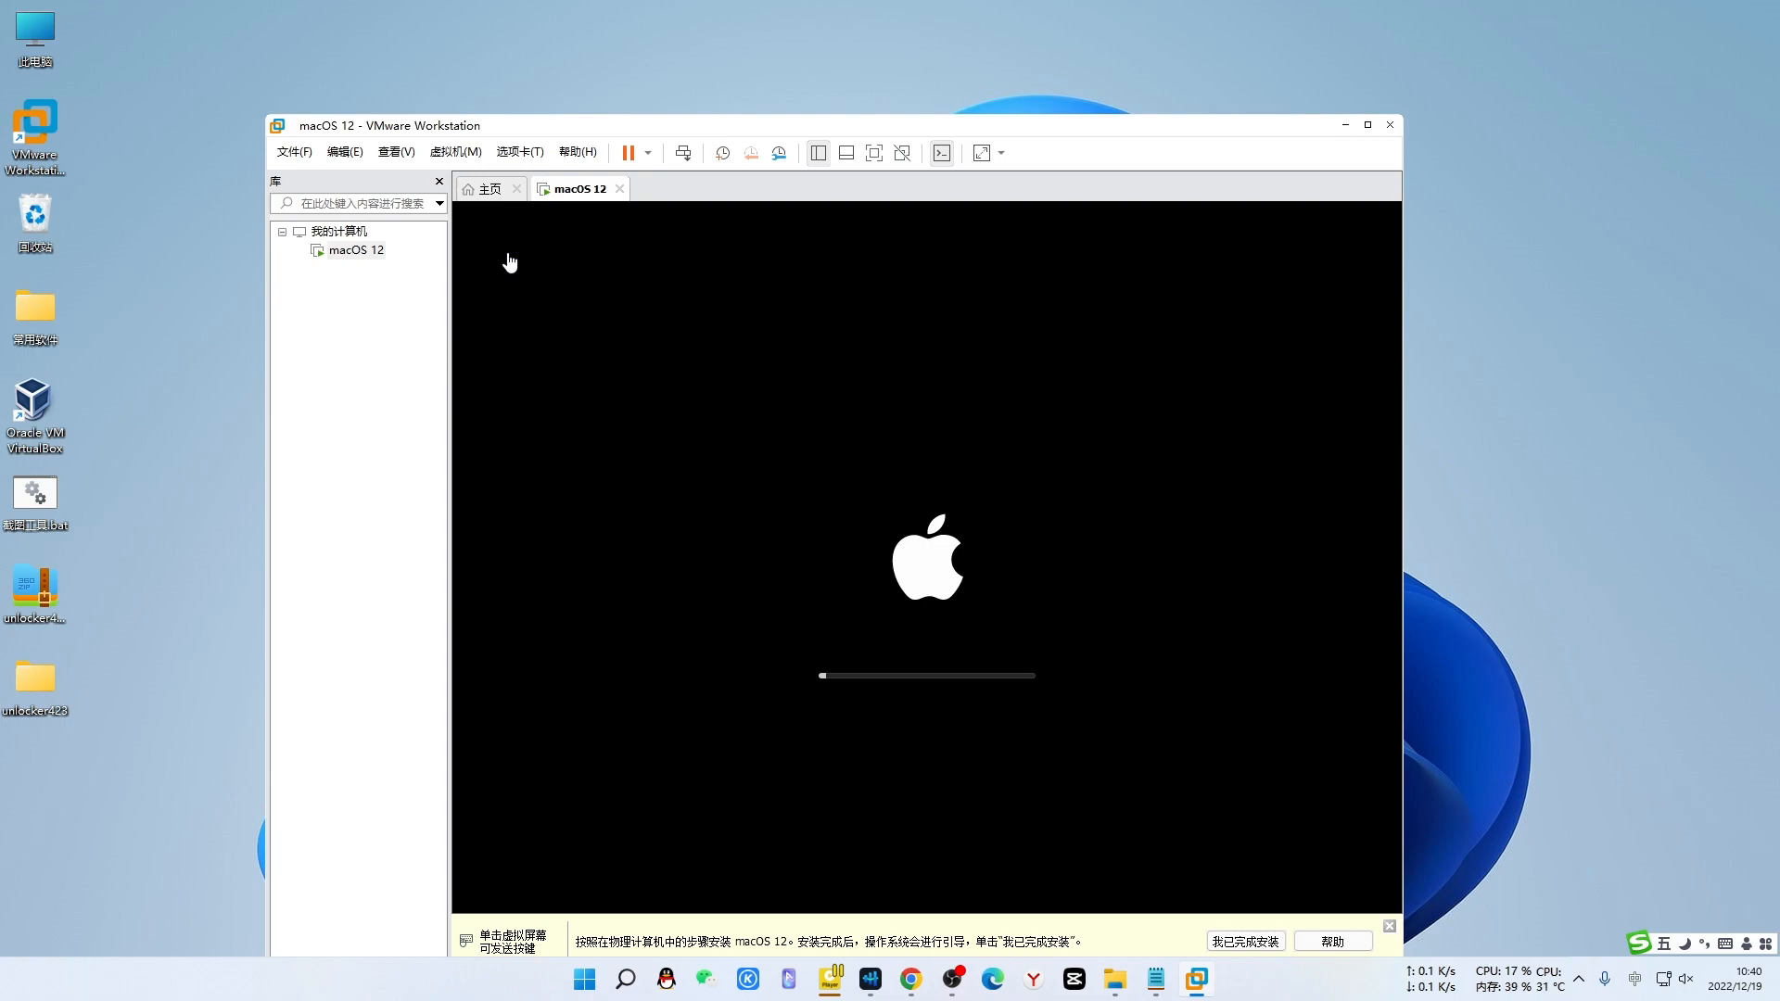
drag(1047, 134, 1052, 67)
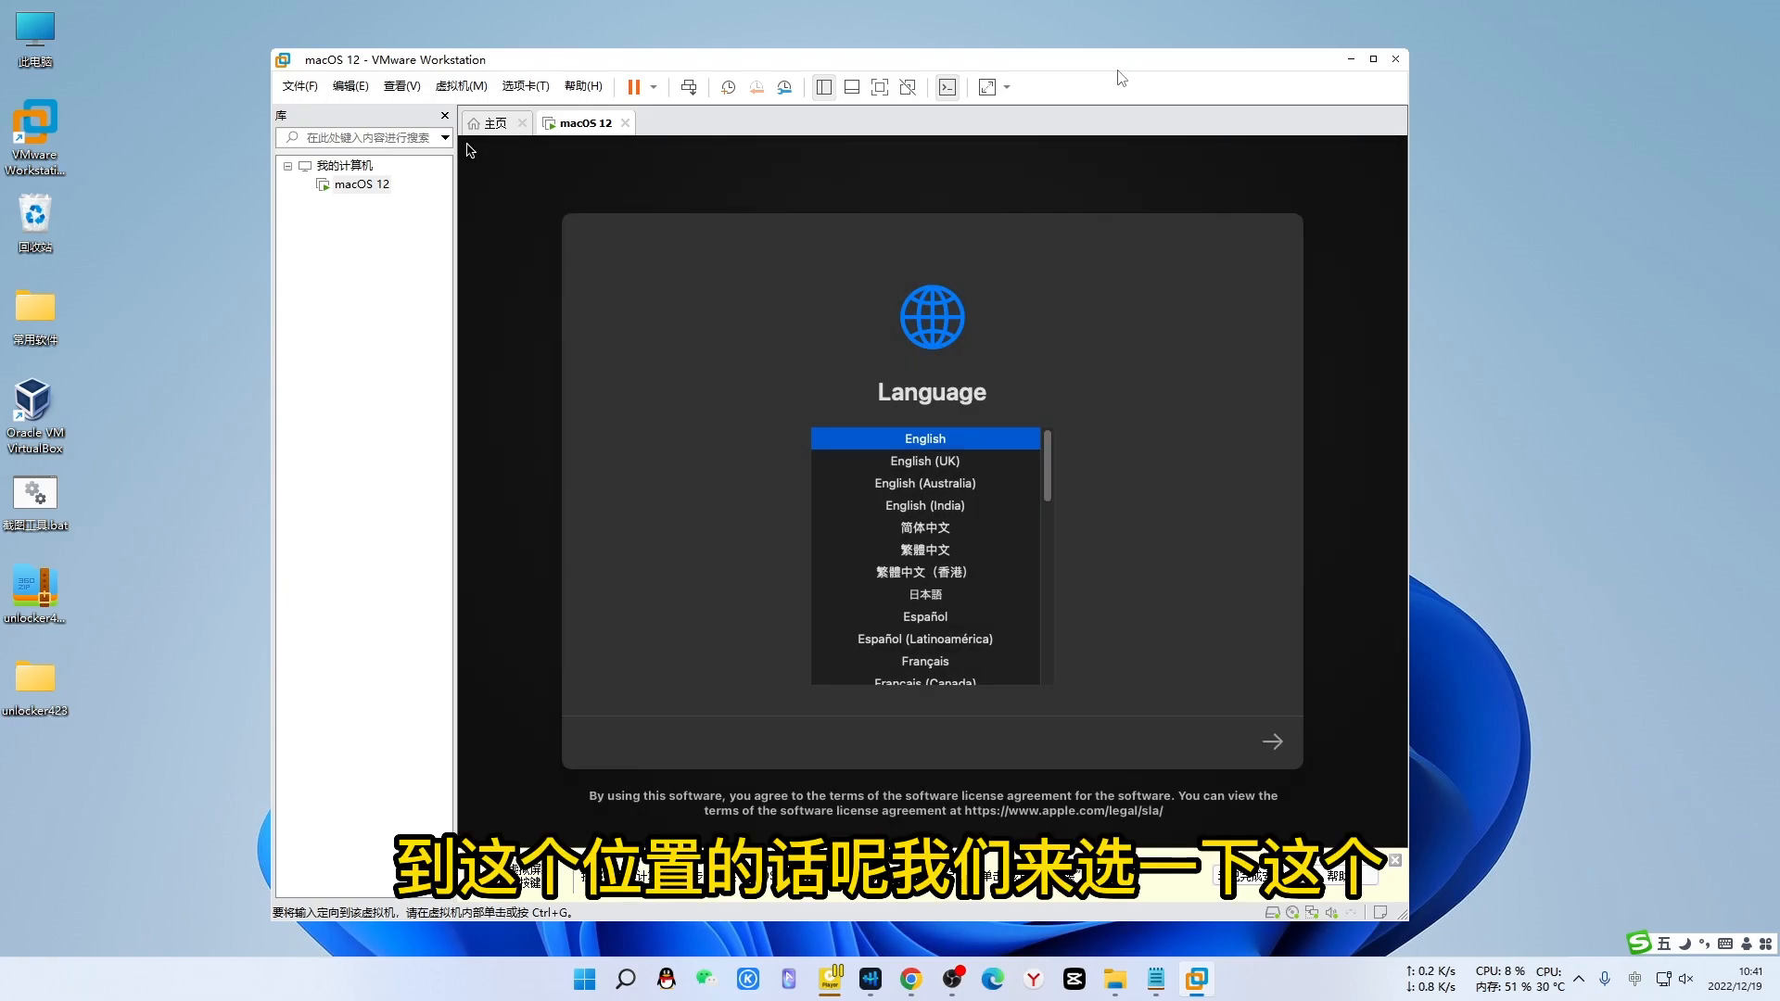
click(928, 532)
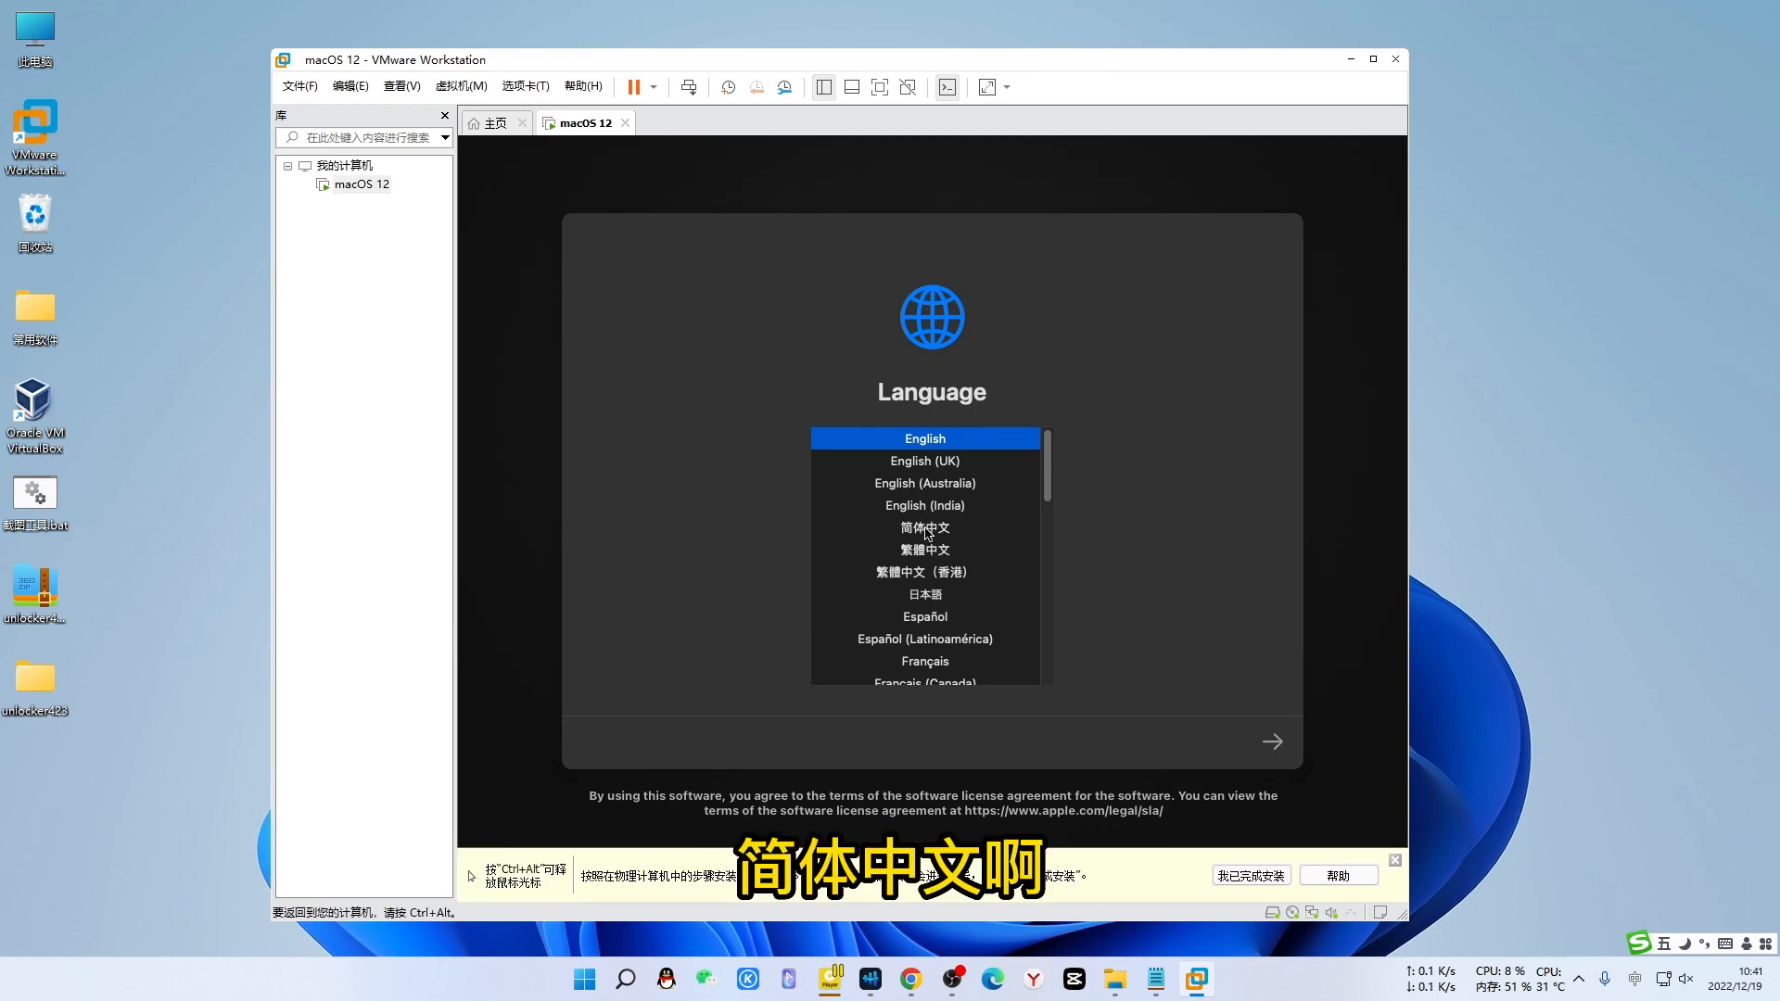
click(928, 530)
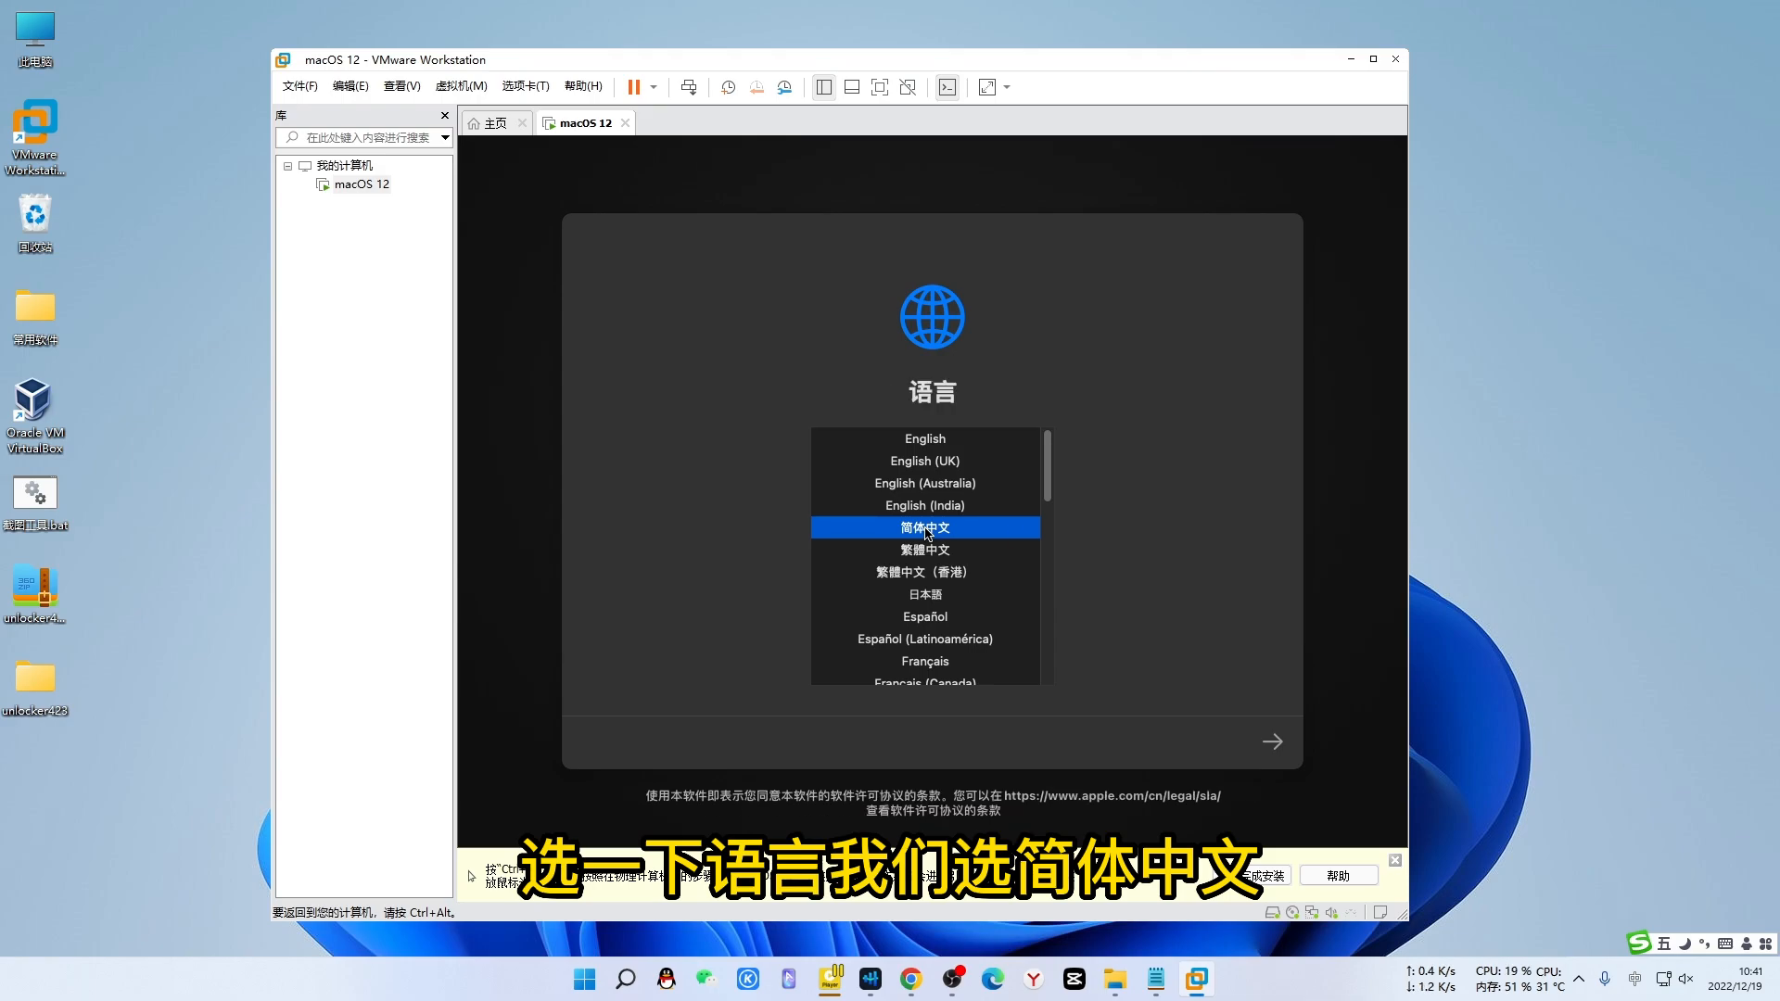
click(1276, 744)
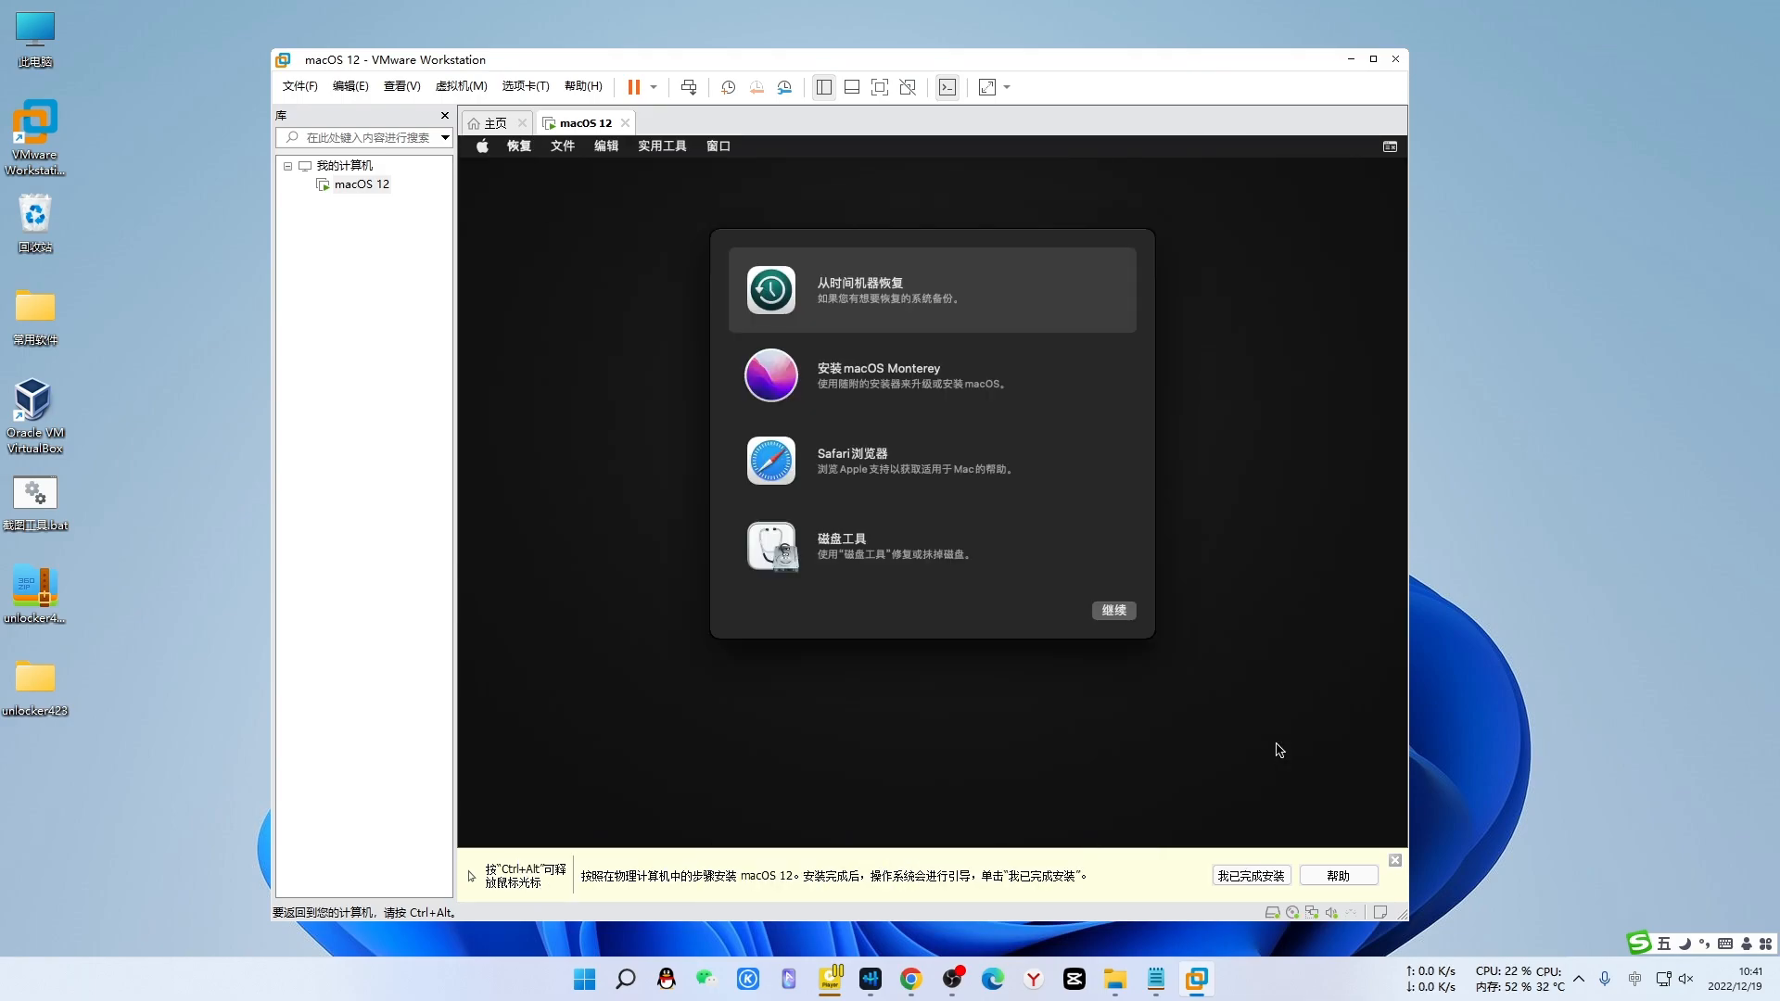
- Open 磁盘工具 and select the VMware Virtual SATA Hard Drive under all devices
click(893, 553)
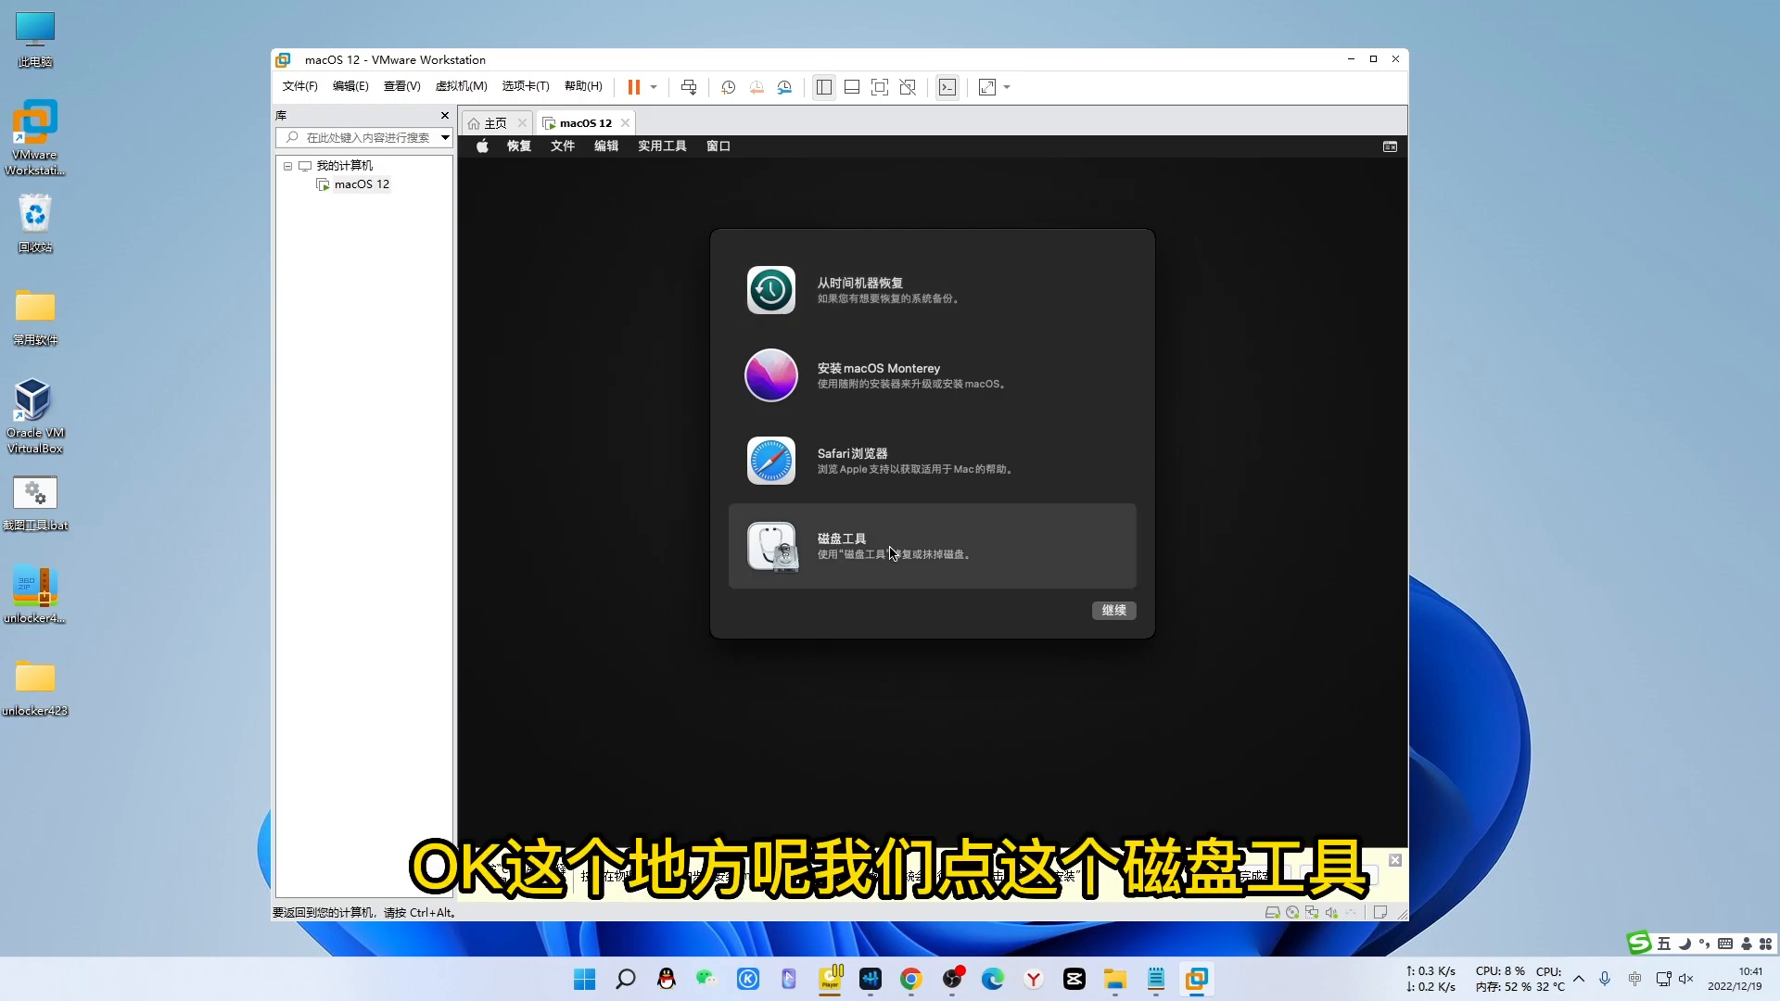
click(1113, 612)
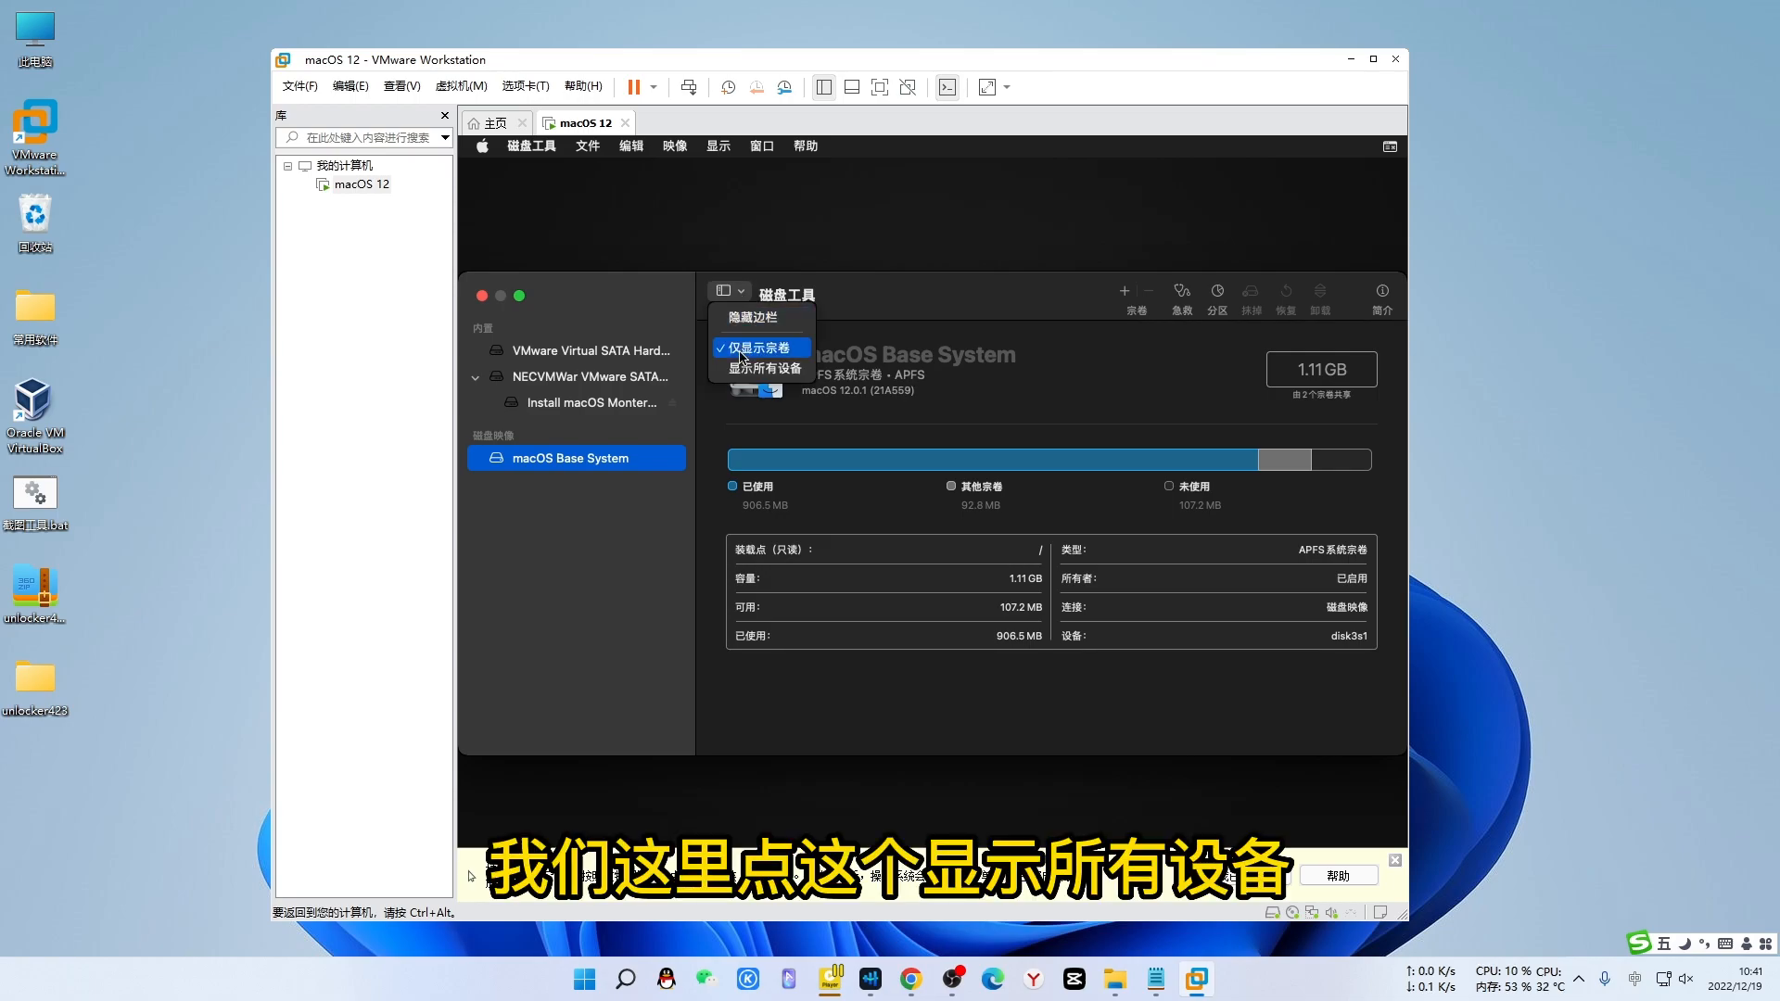
click(735, 370)
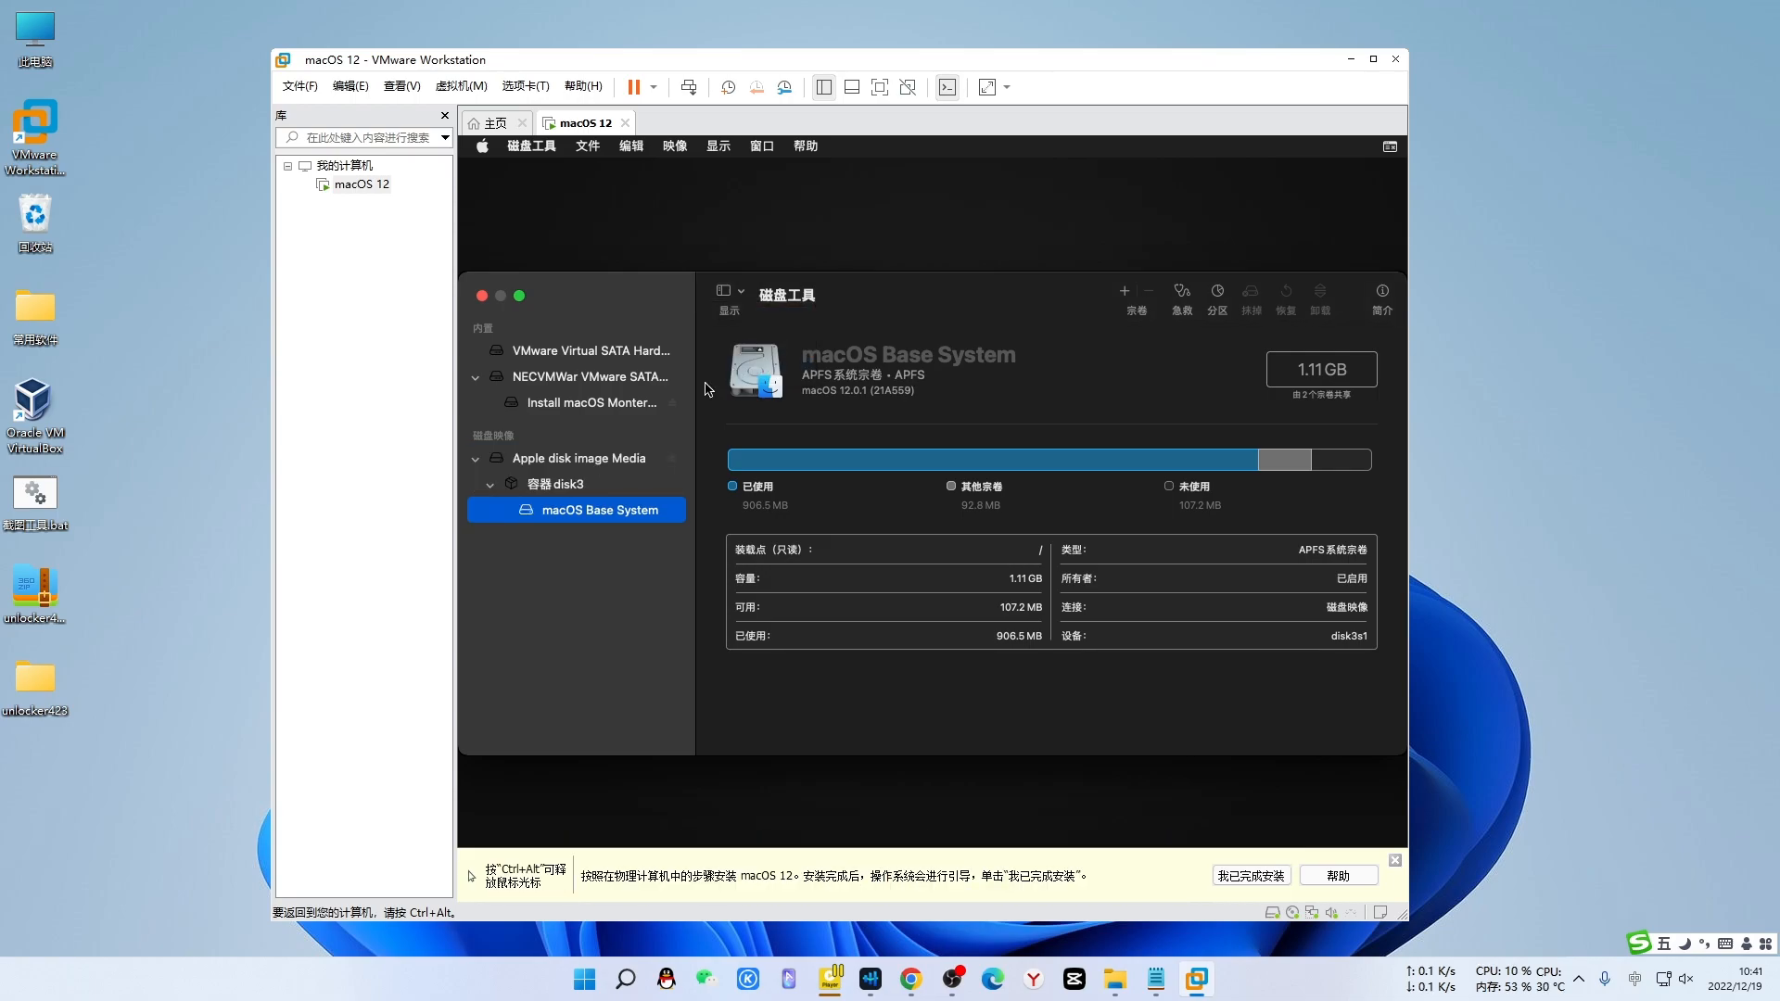
click(581, 356)
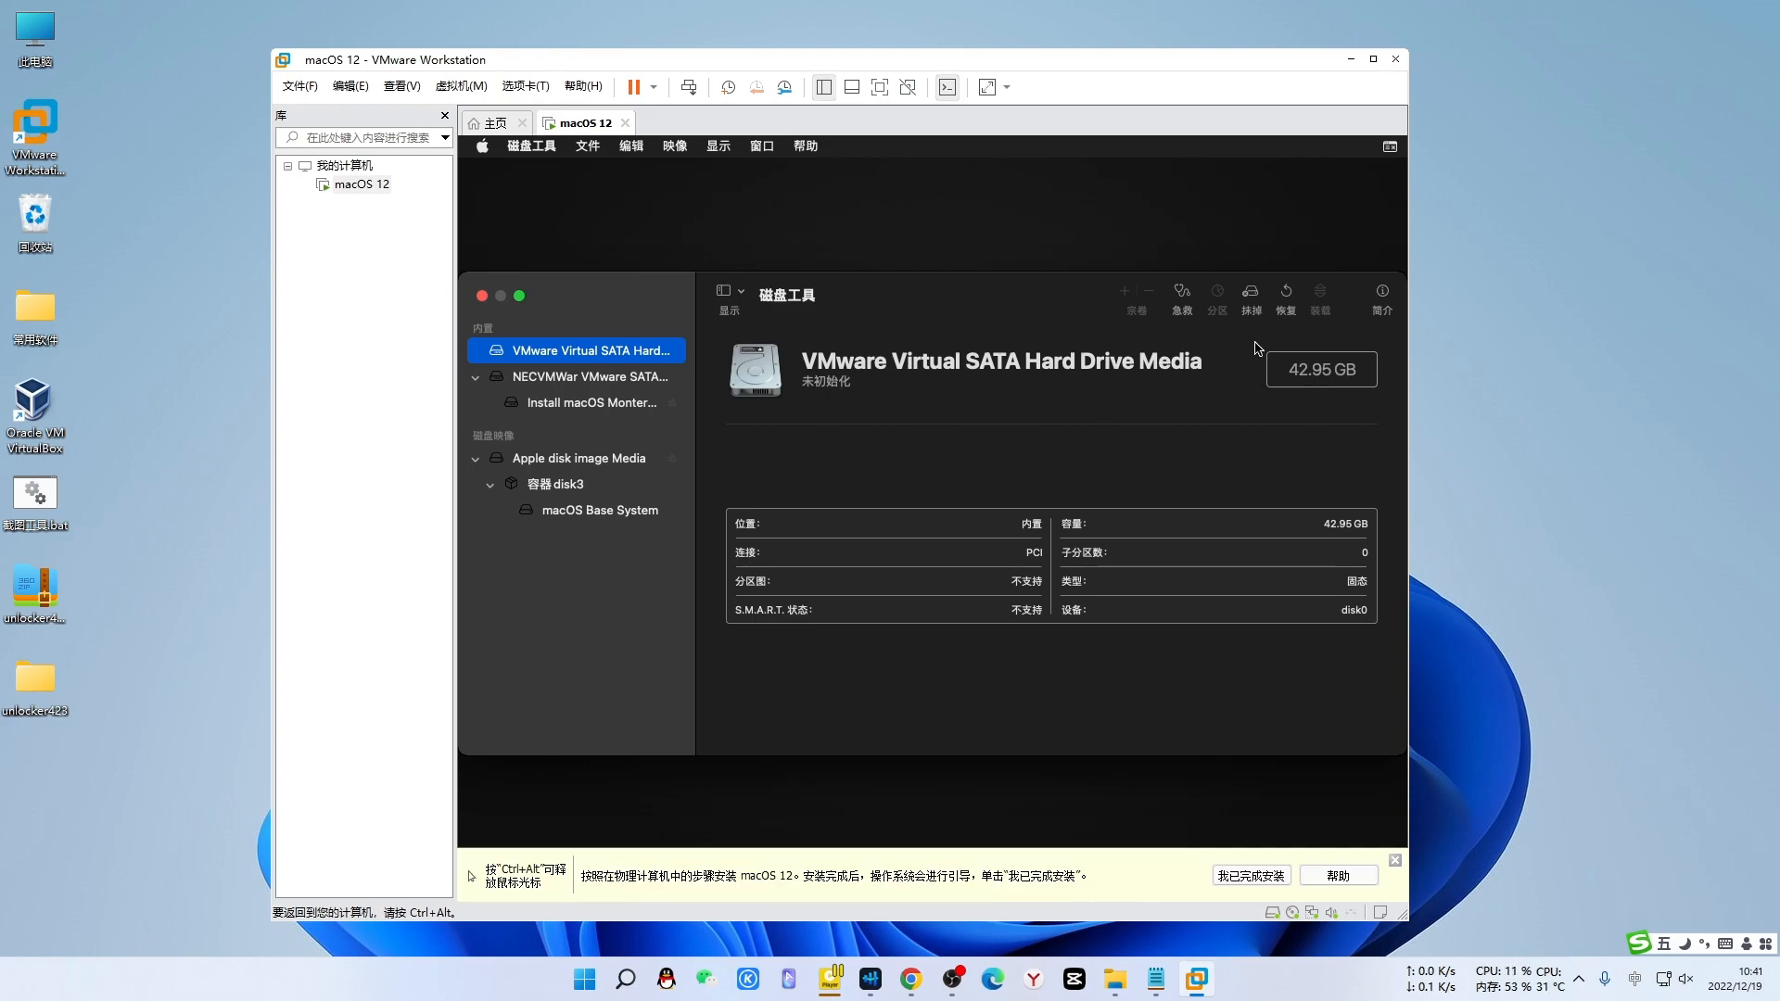
- Erase the drive as an APFS volume named macOS12, then close Disk Utility
click(1250, 295)
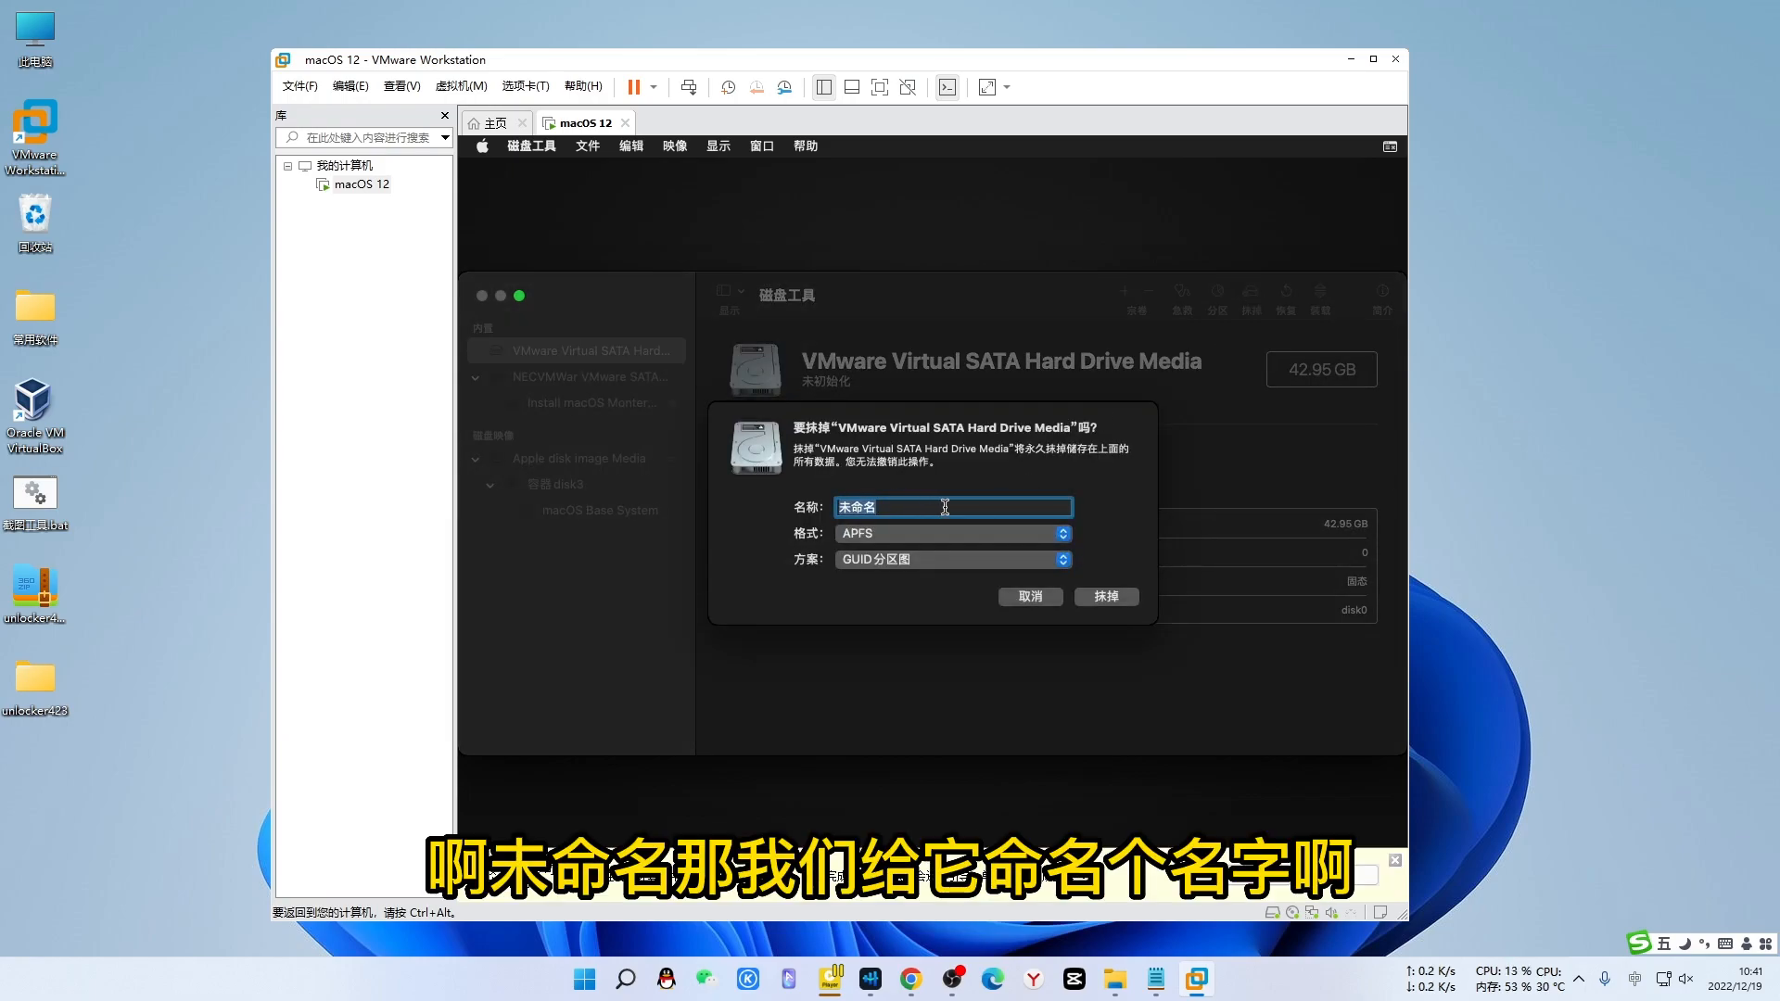
text(macOS12)
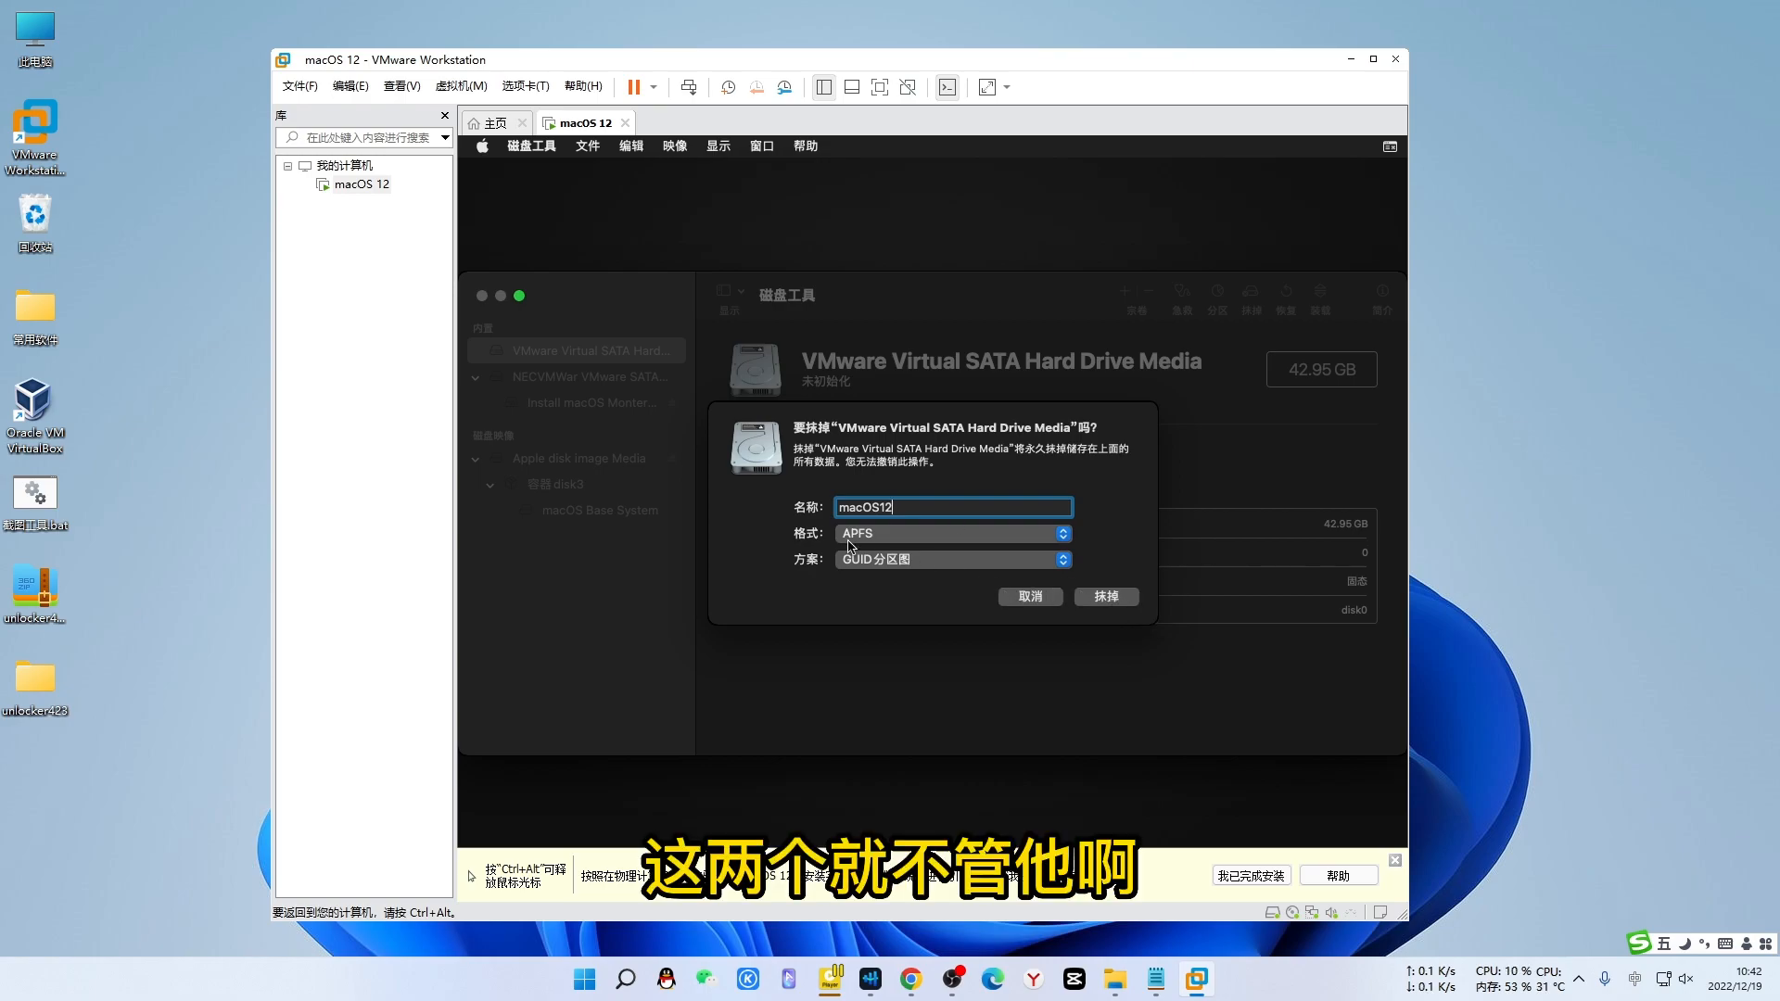
click(1105, 600)
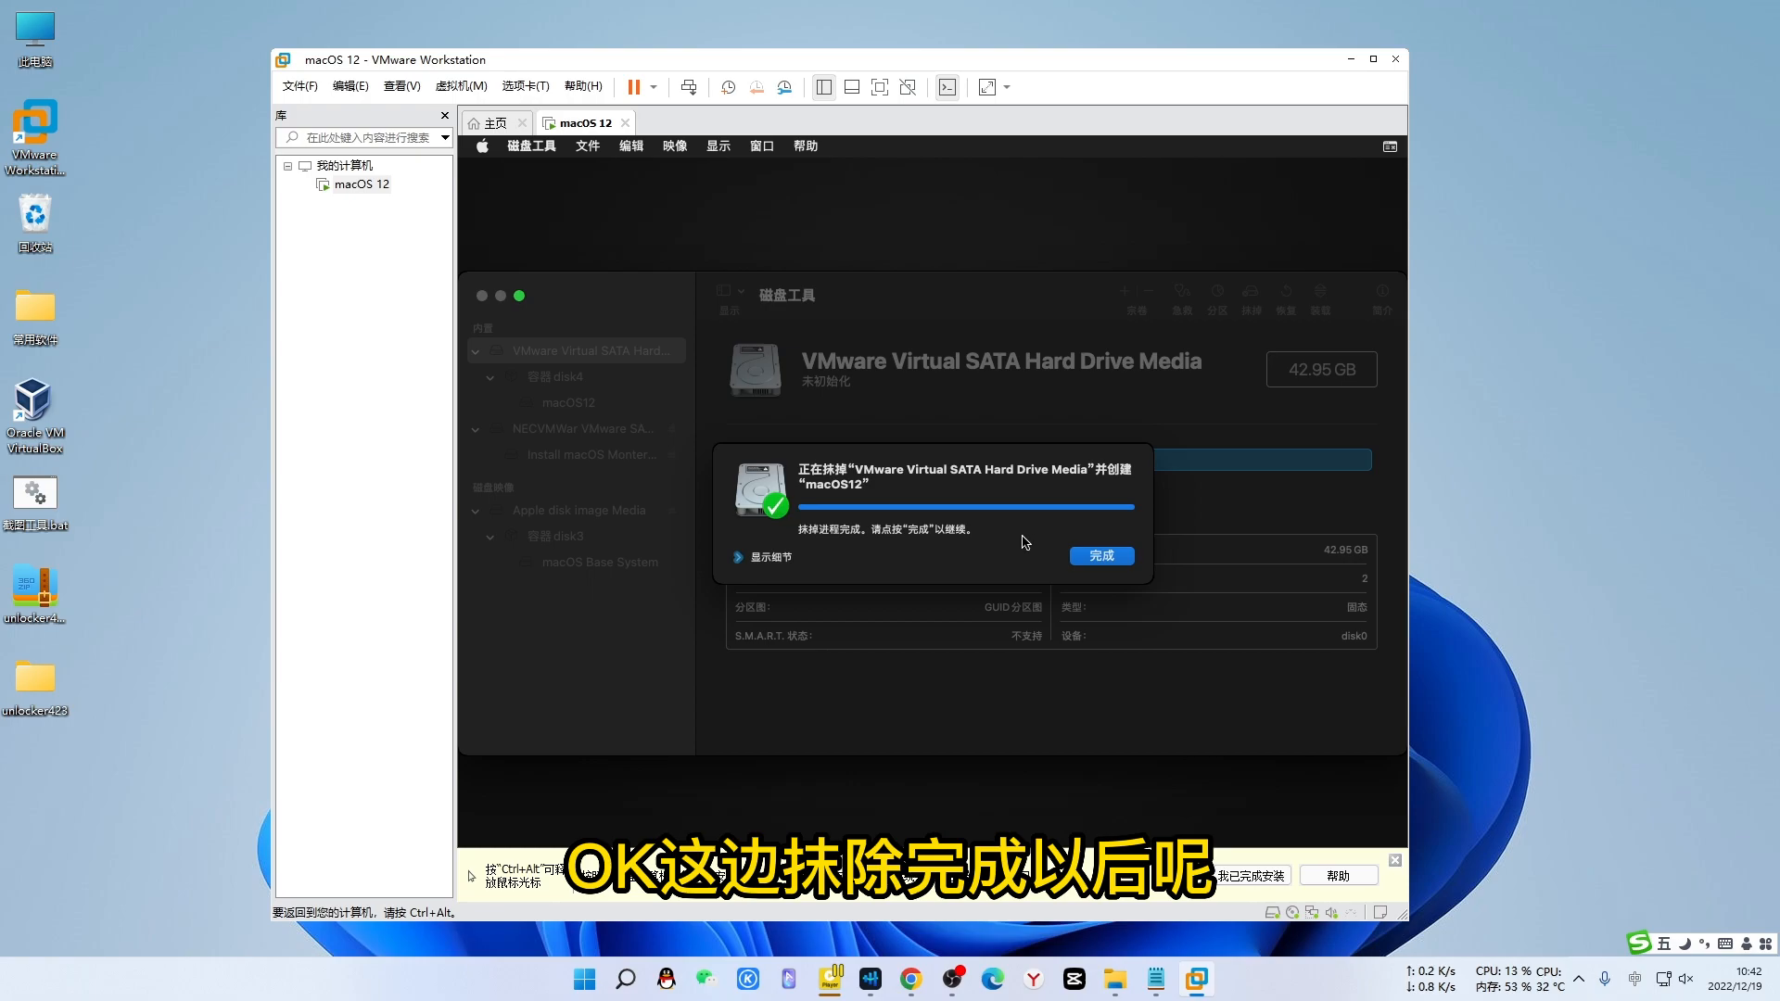
click(1100, 556)
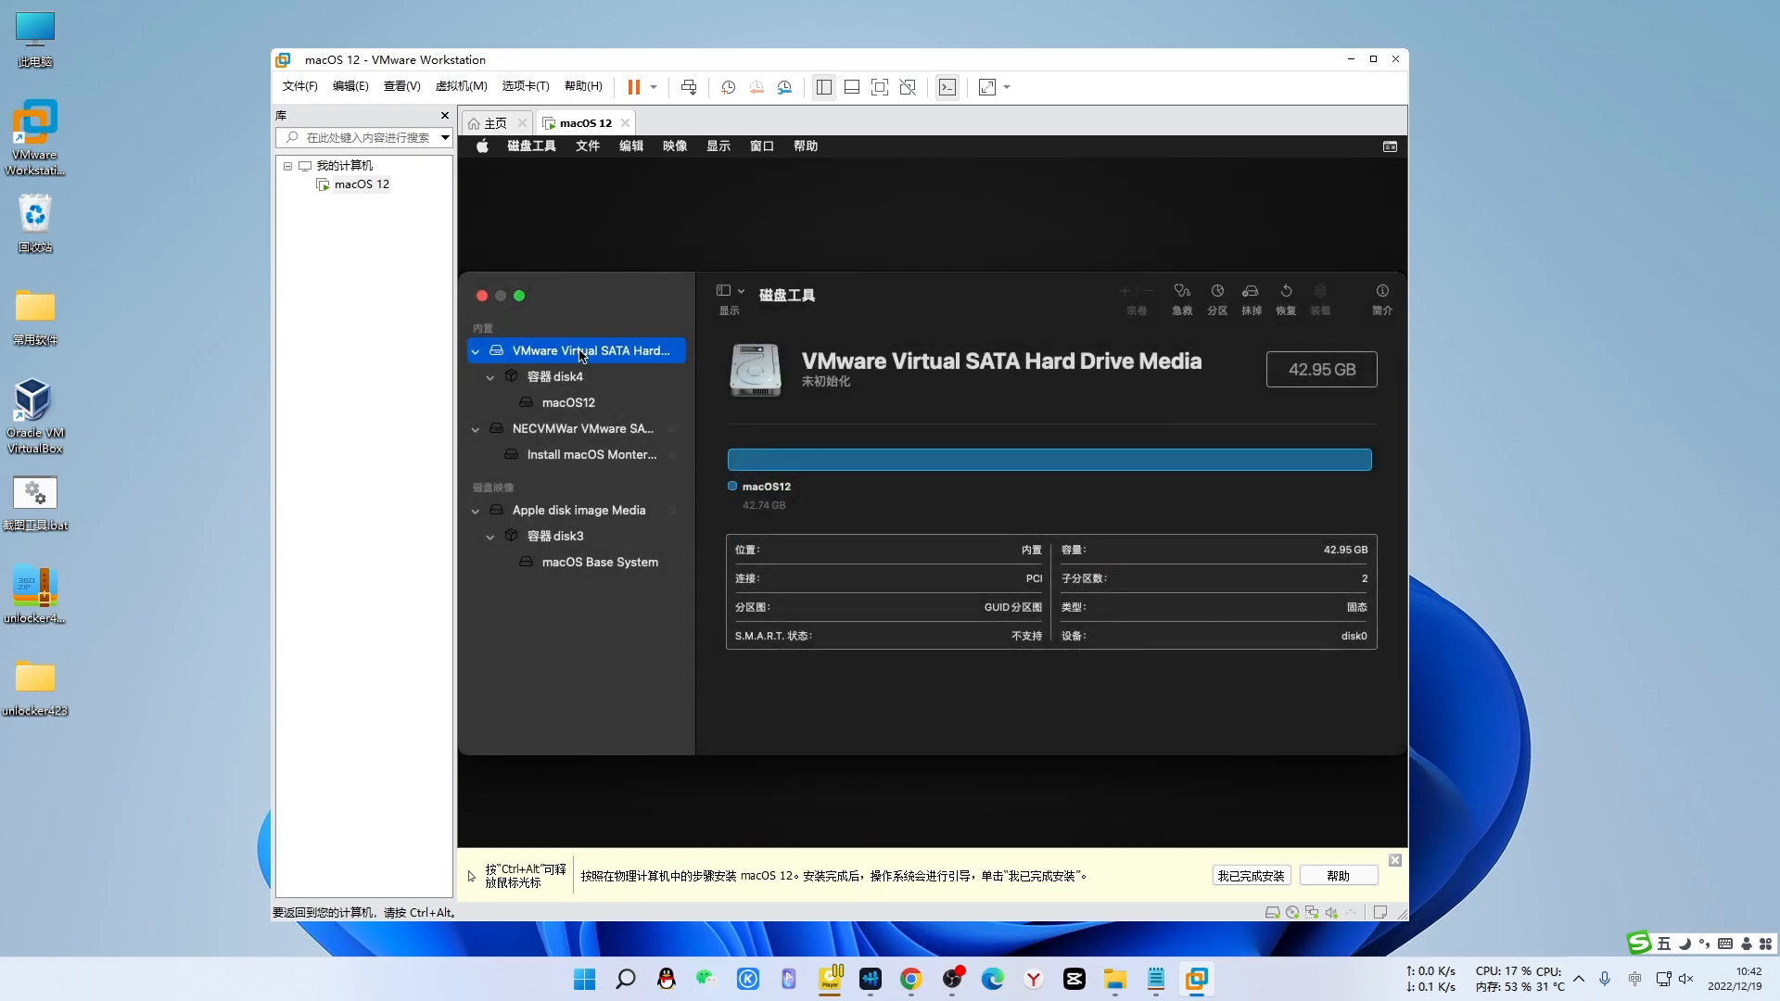
click(482, 297)
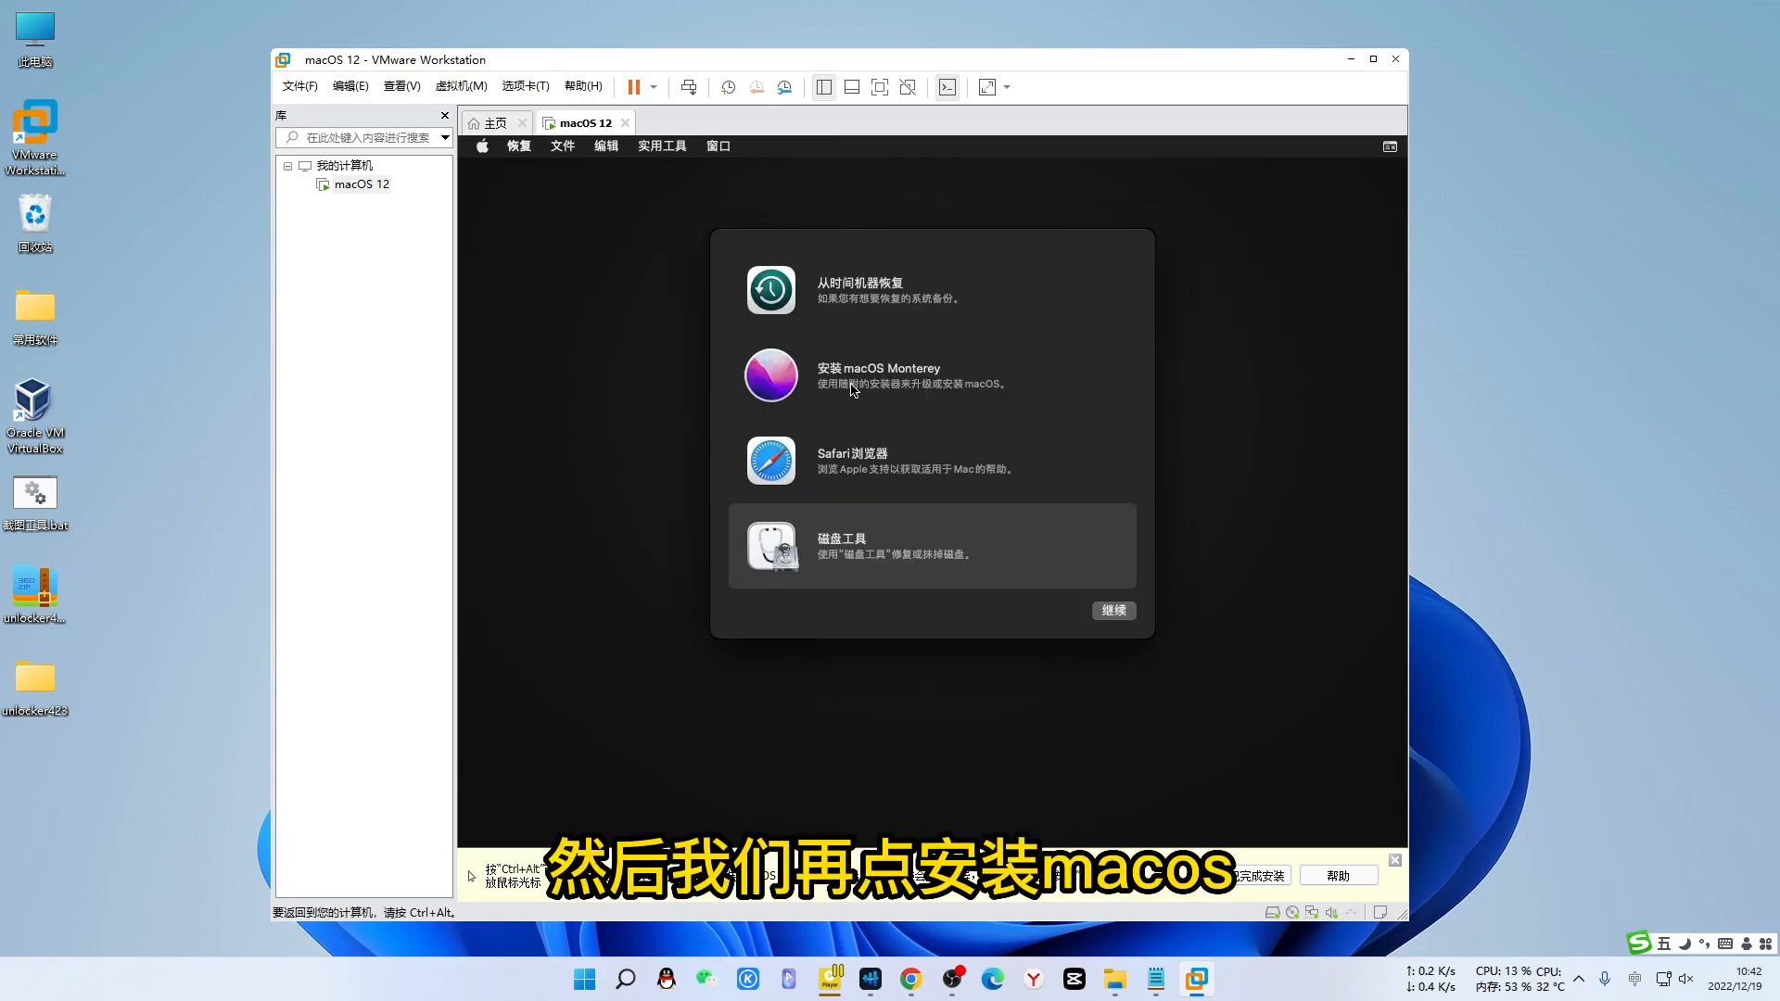
- Choose 安装macOS Monterey, agree to the licence, and install onto the macOS12 disk
click(958, 389)
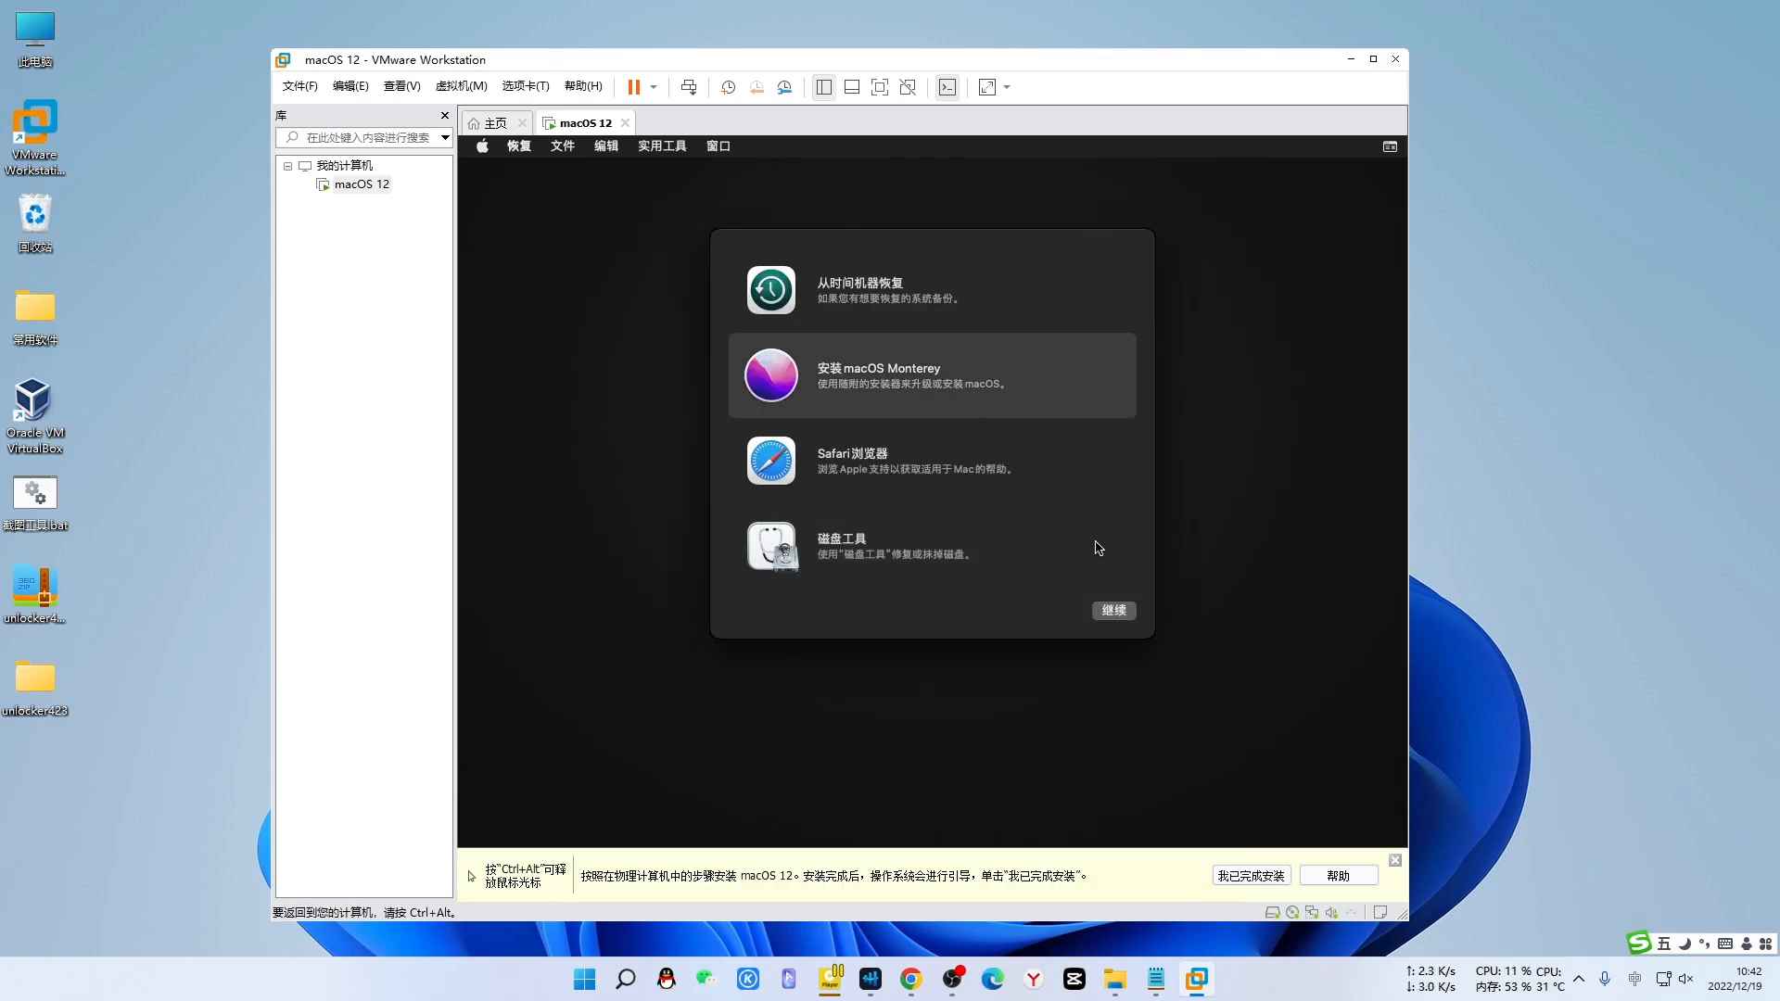
click(1115, 611)
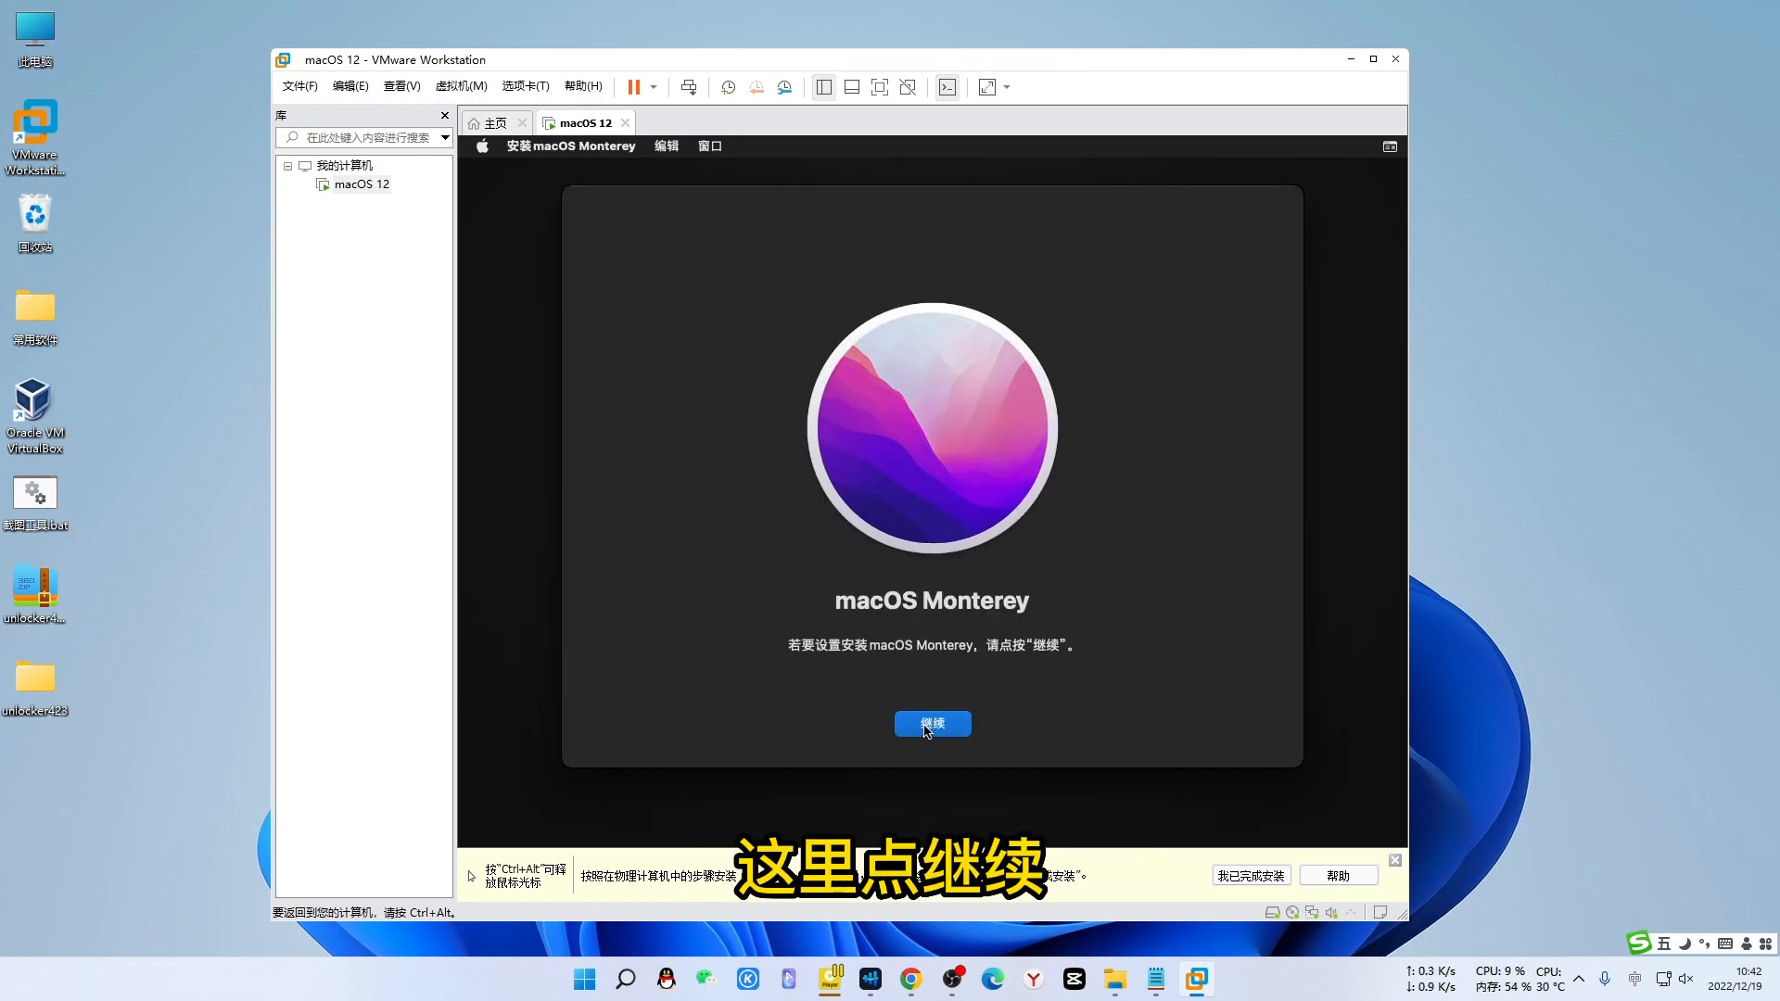
click(930, 725)
drag(1196, 528, 1189, 672)
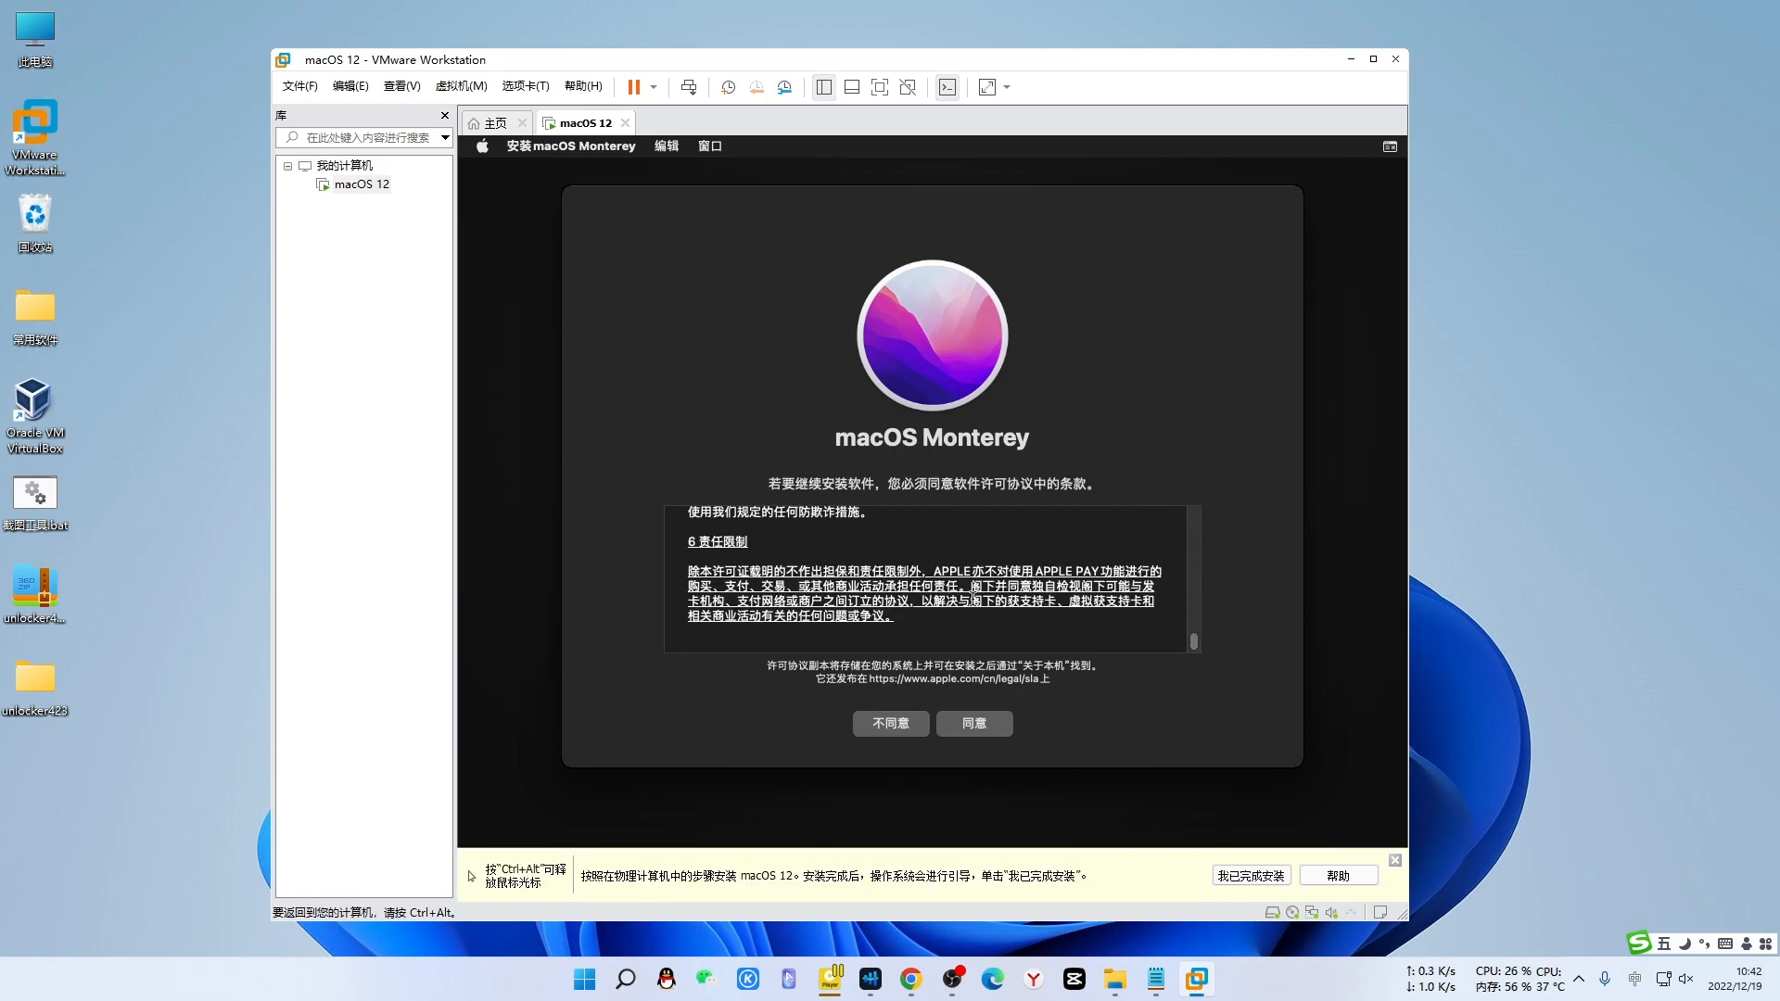
click(985, 729)
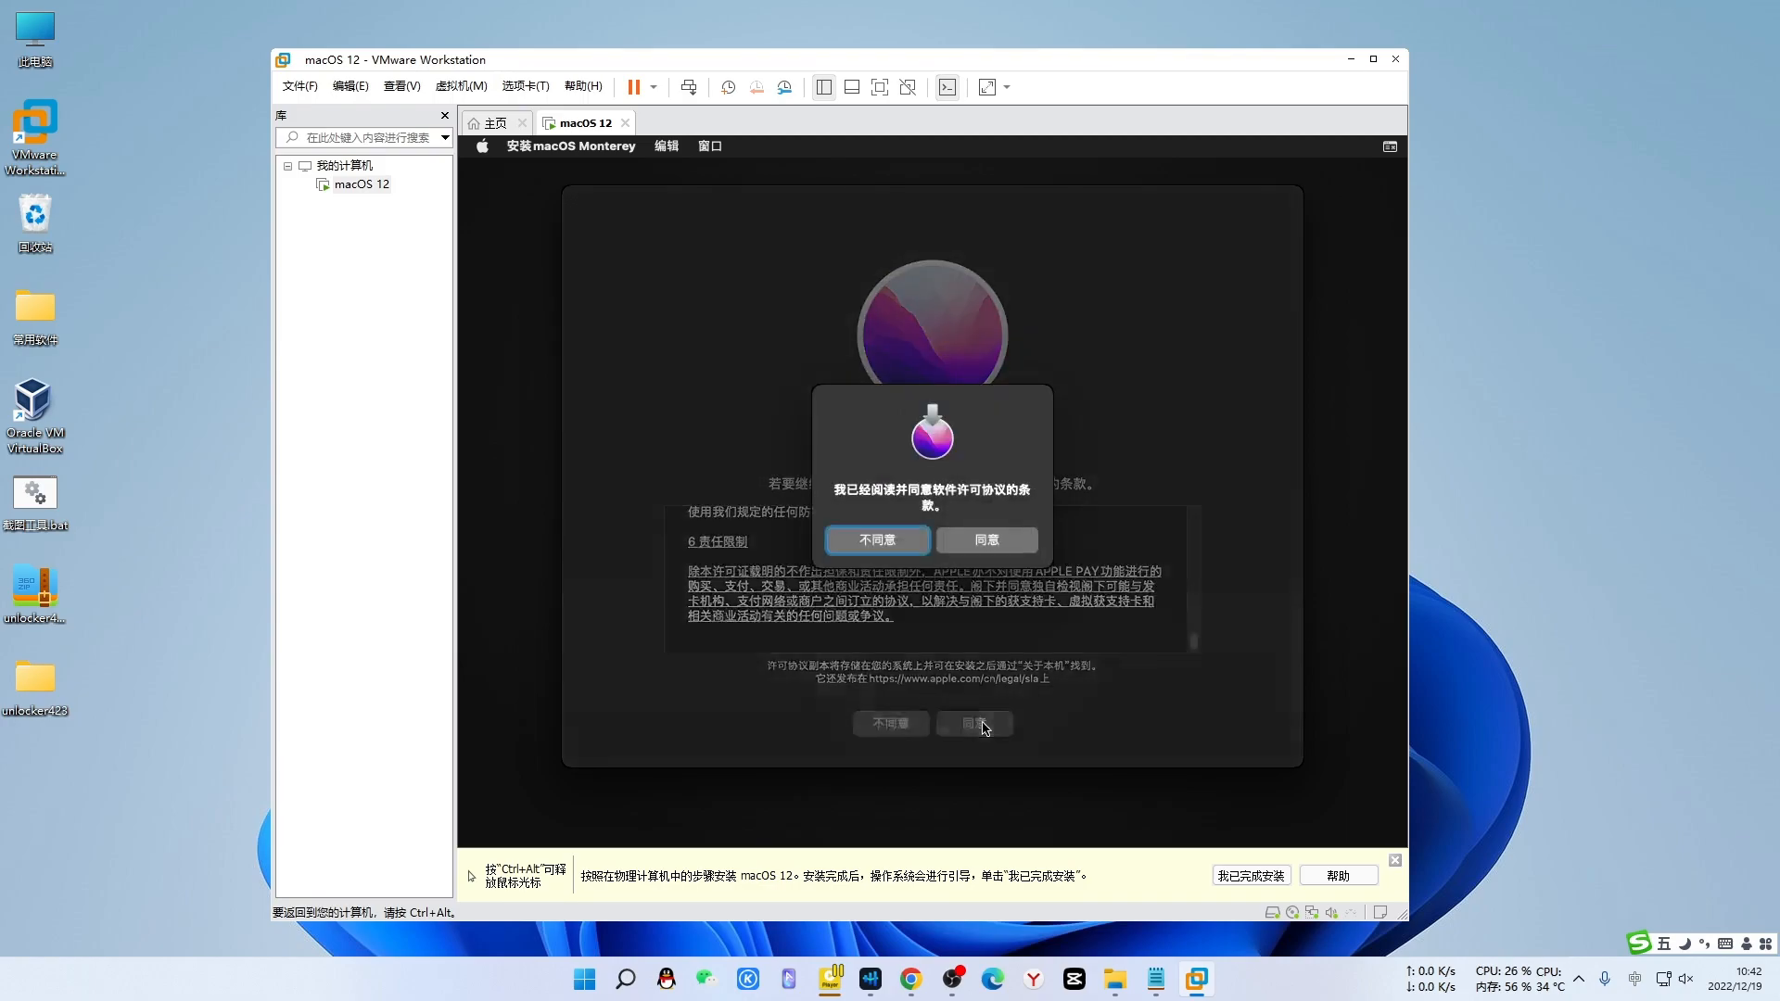
click(1007, 543)
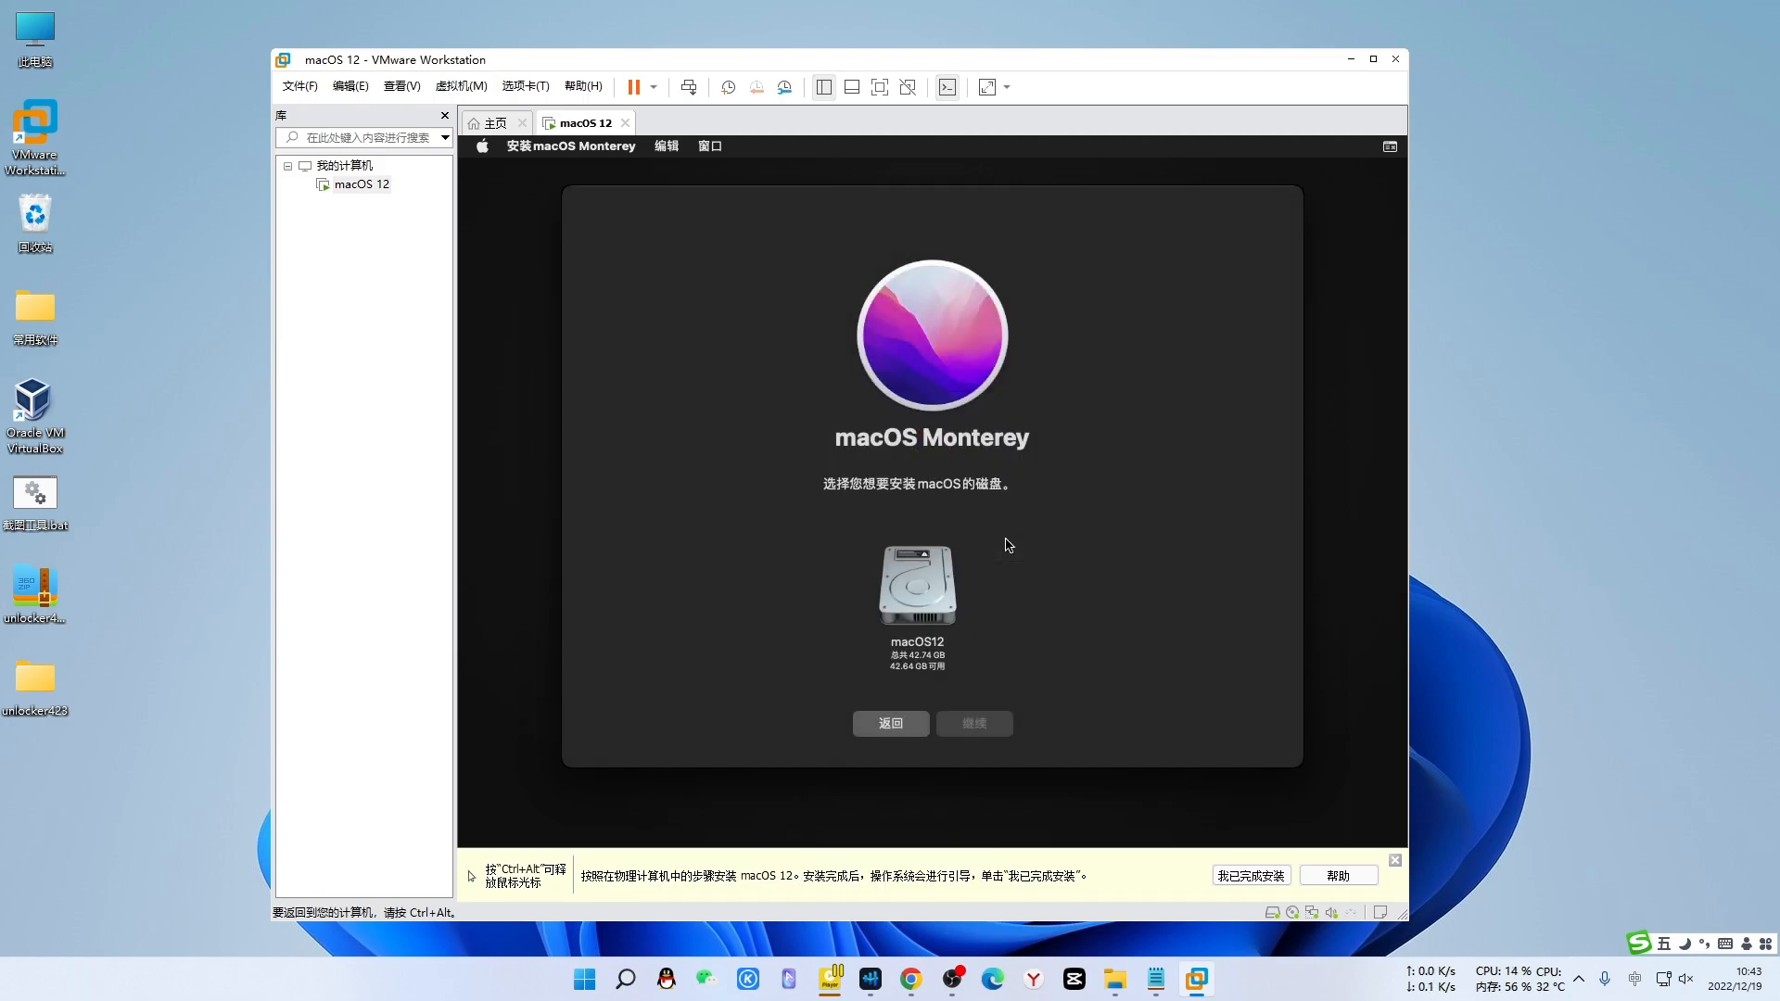
click(914, 582)
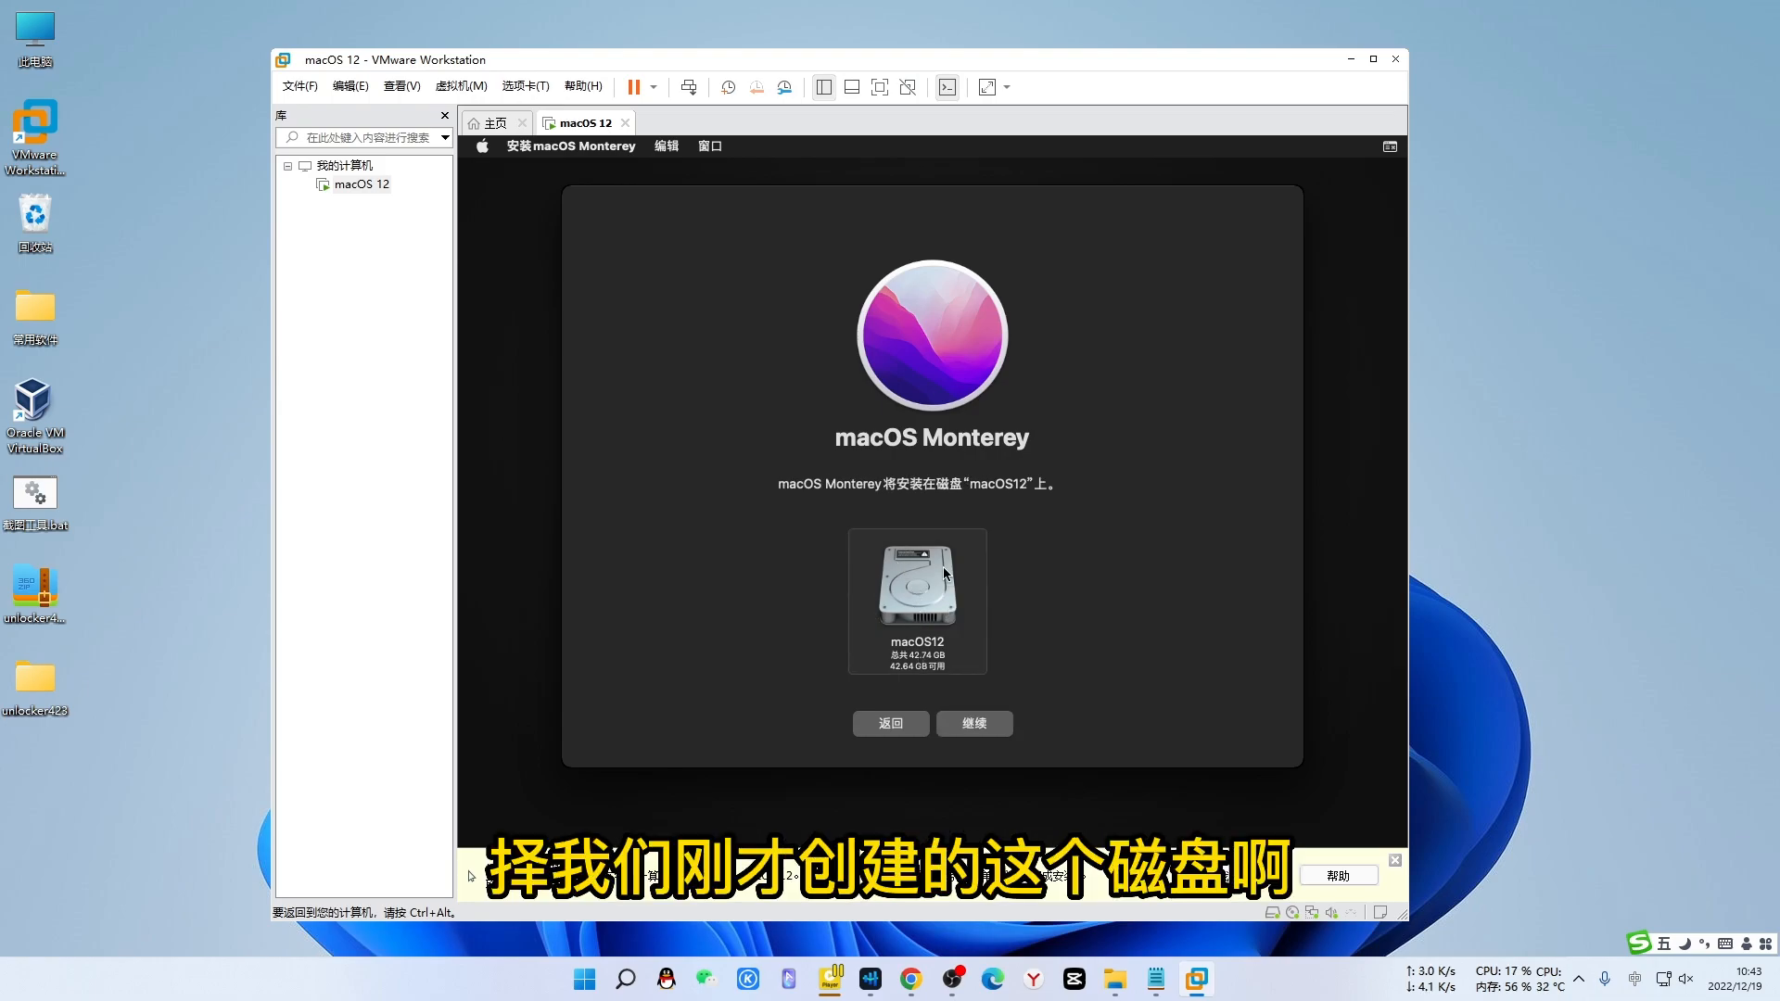
click(978, 728)
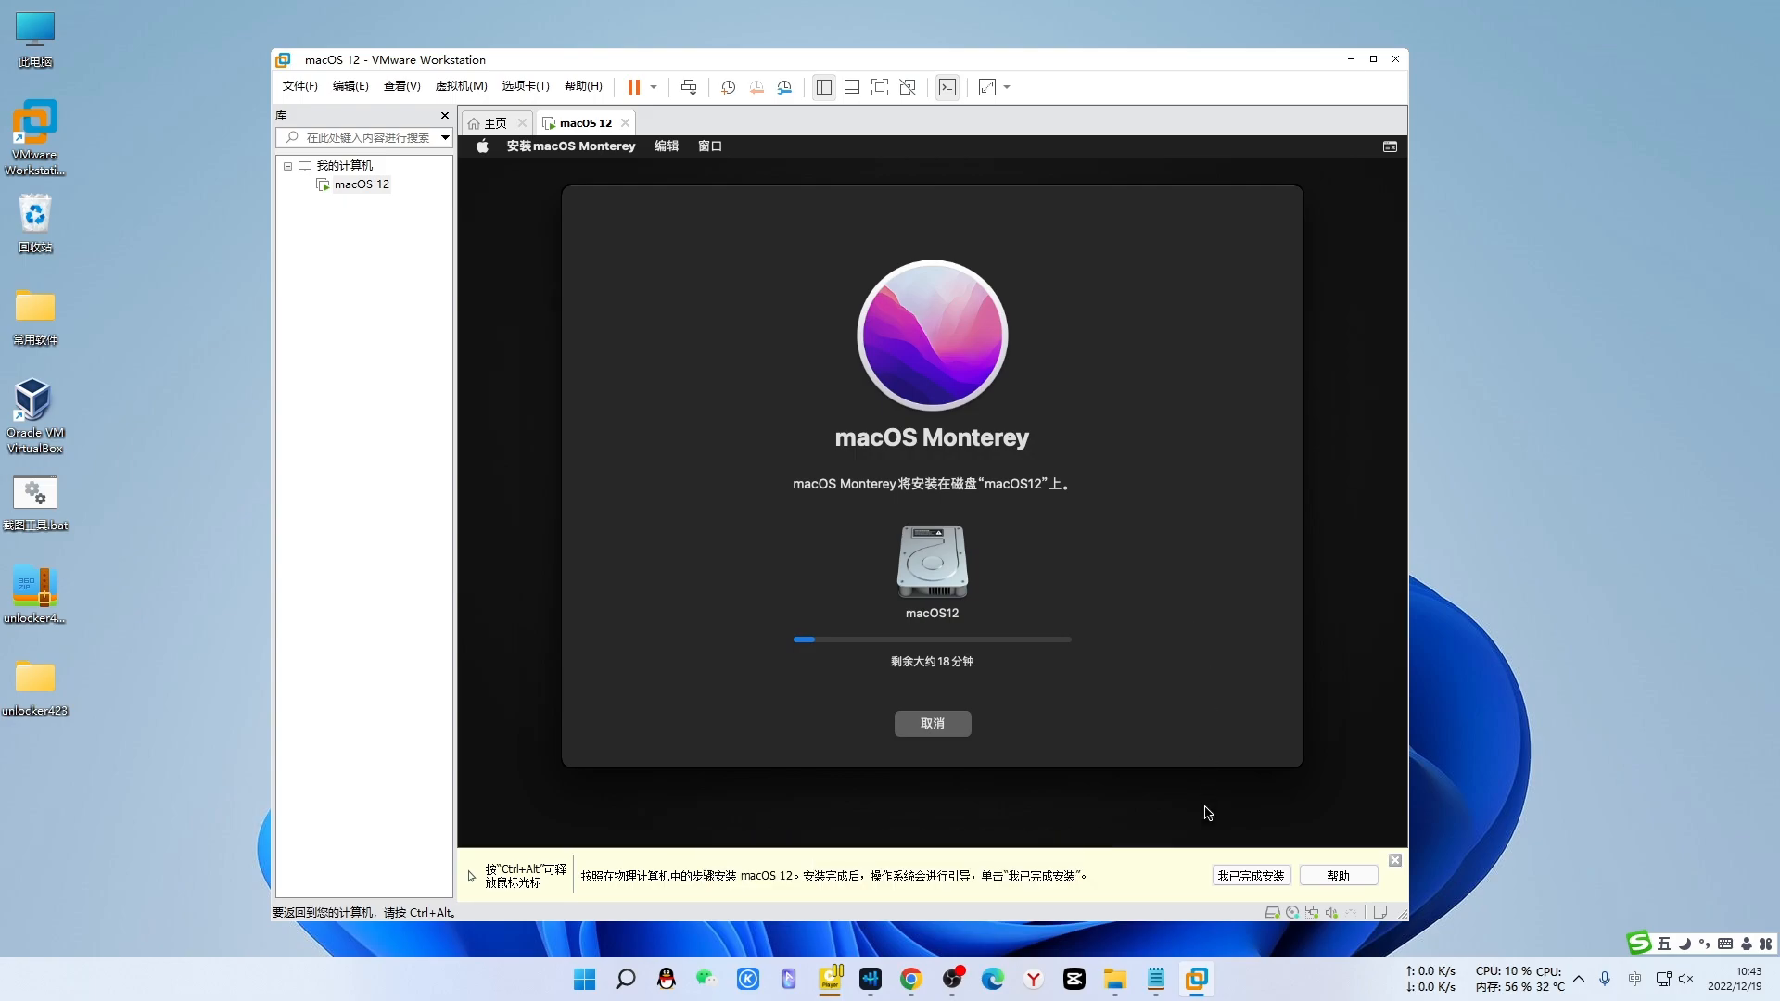
- Review the Notepad setup notes and the youtu.be tips link, then minimise Notepad to reveal the VM
mouse_move(1164, 982)
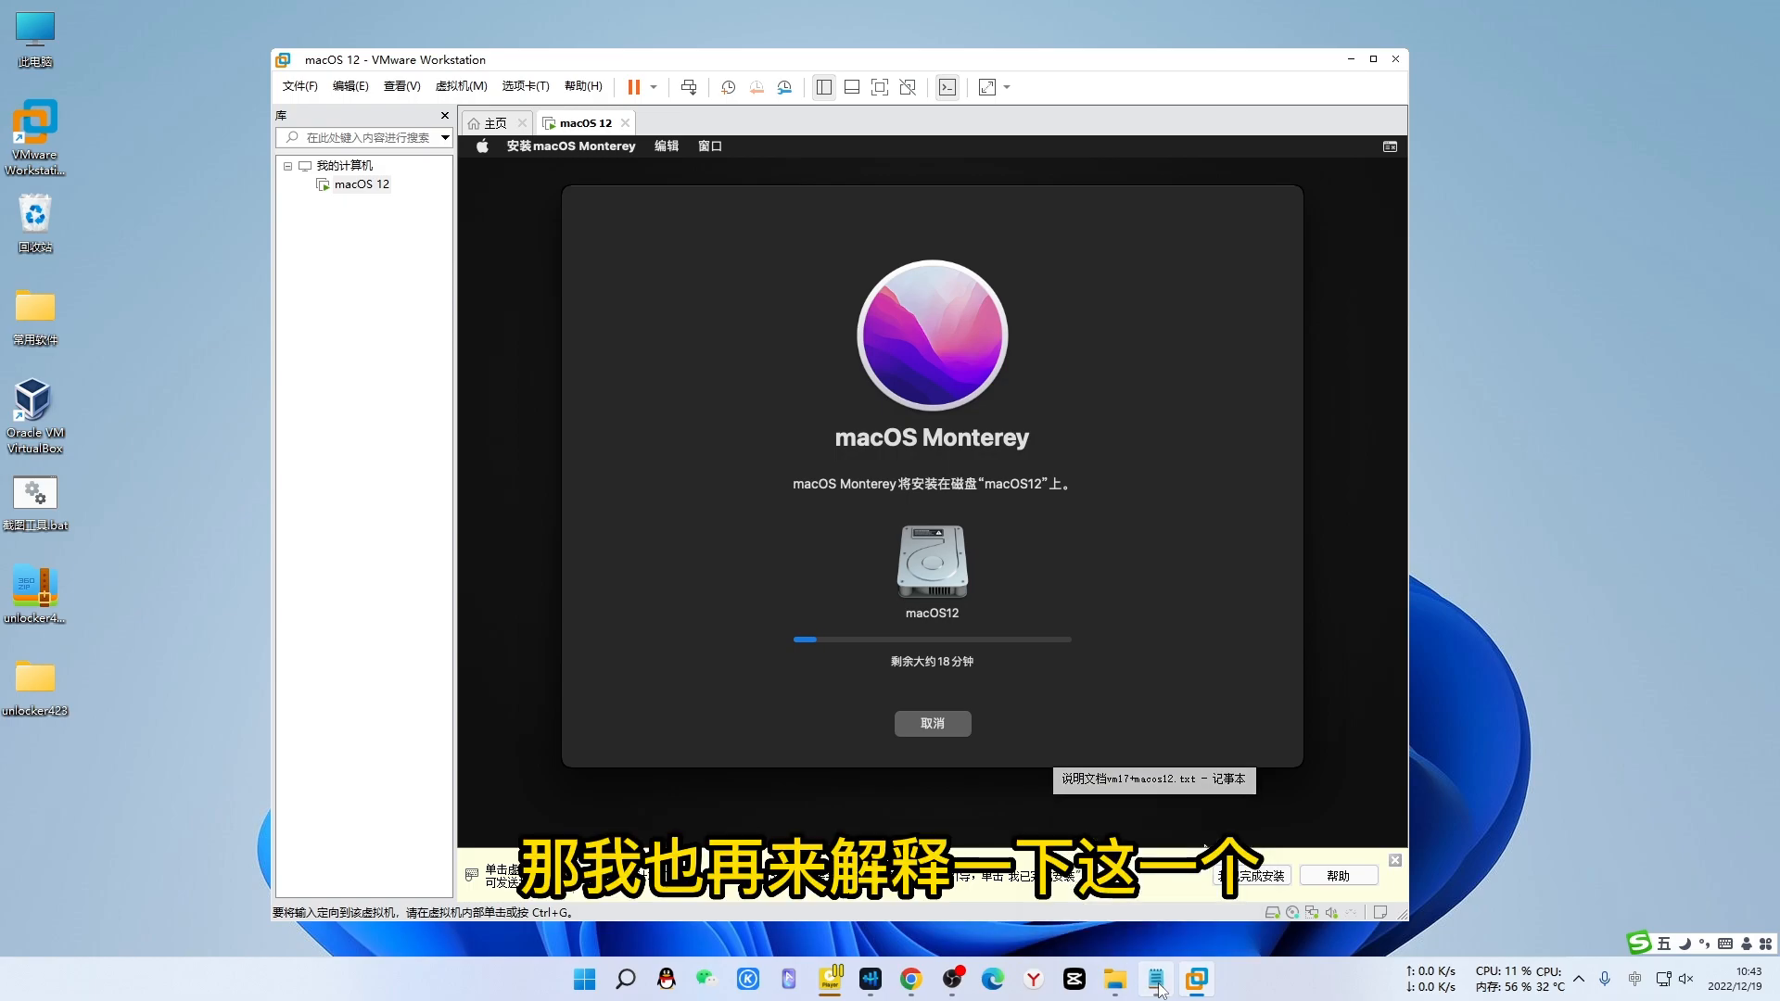
click(1165, 854)
click(692, 512)
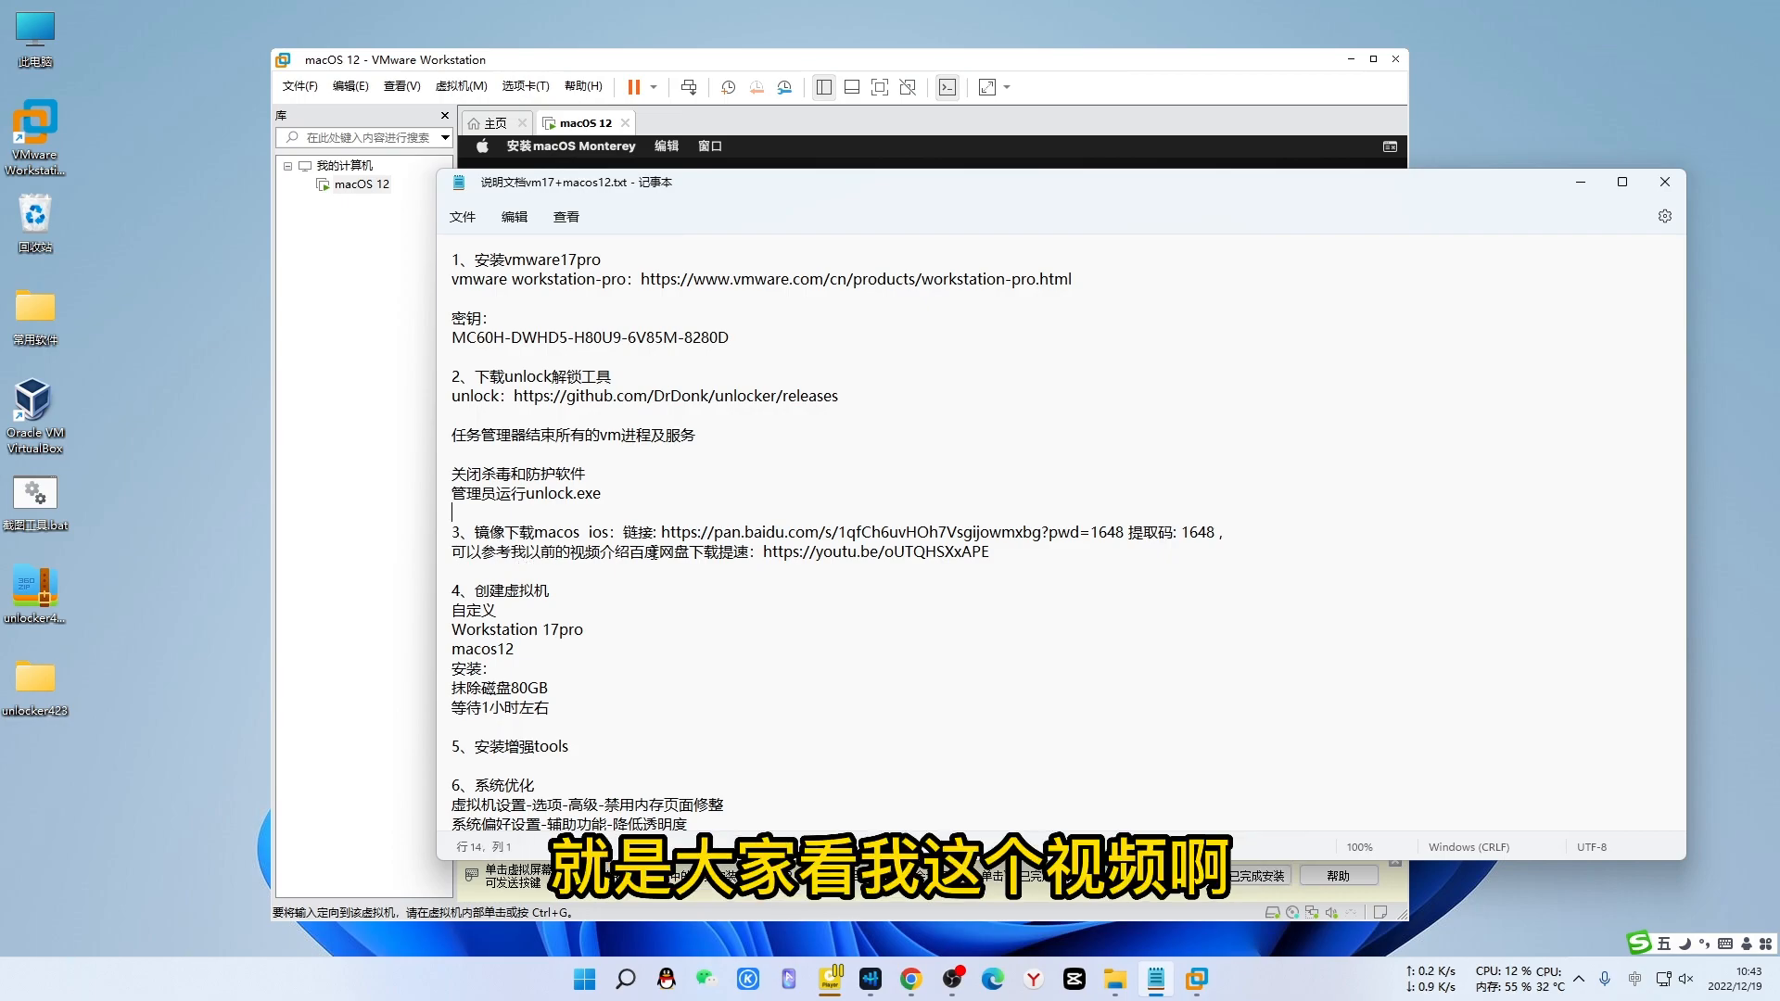
drag(762, 552, 990, 564)
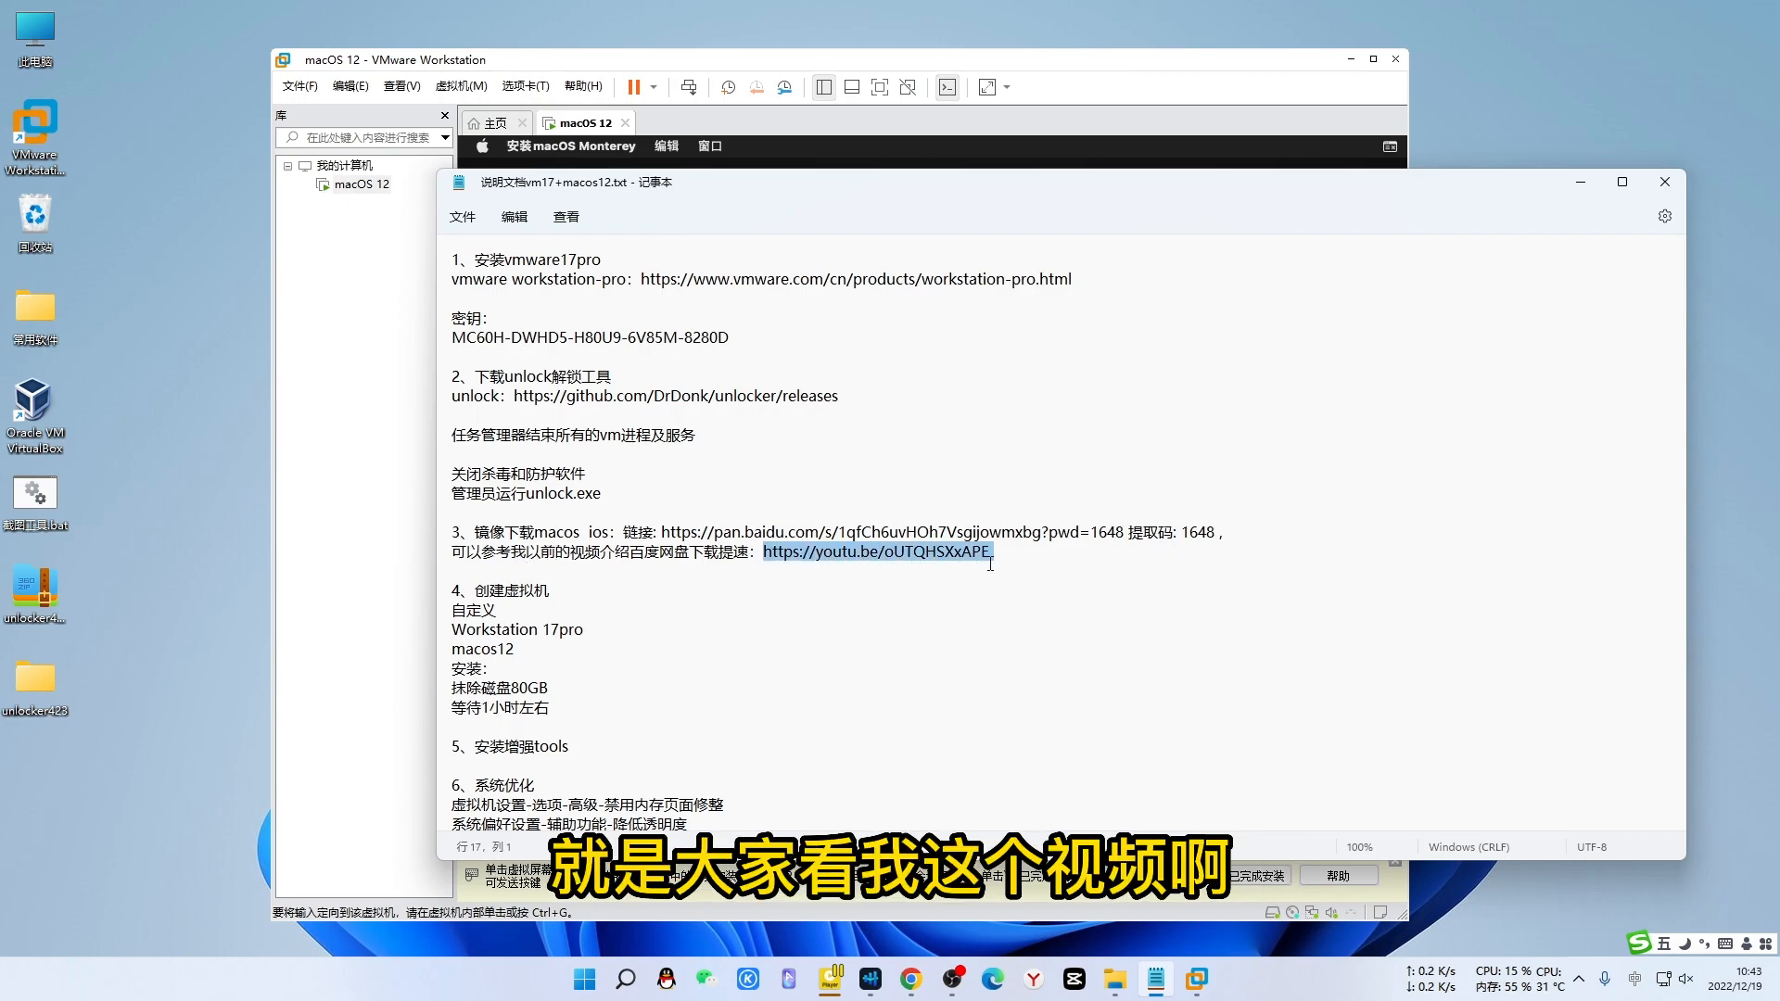
click(735, 553)
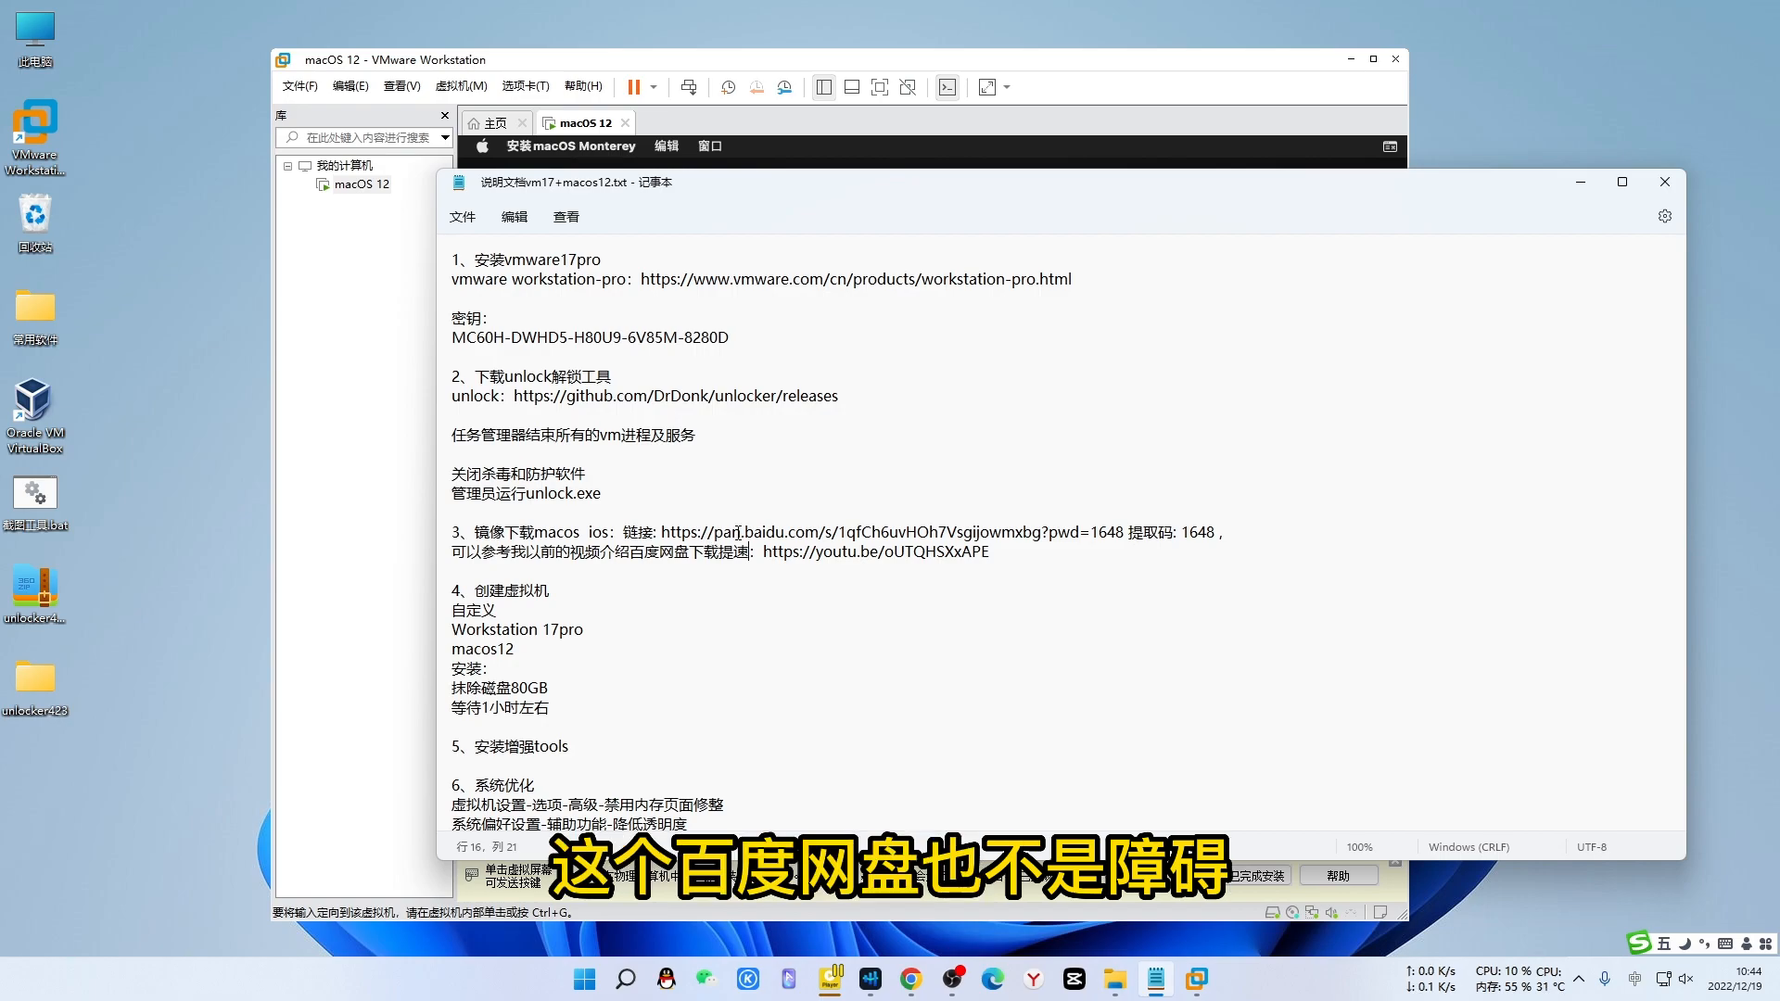
click(1581, 182)
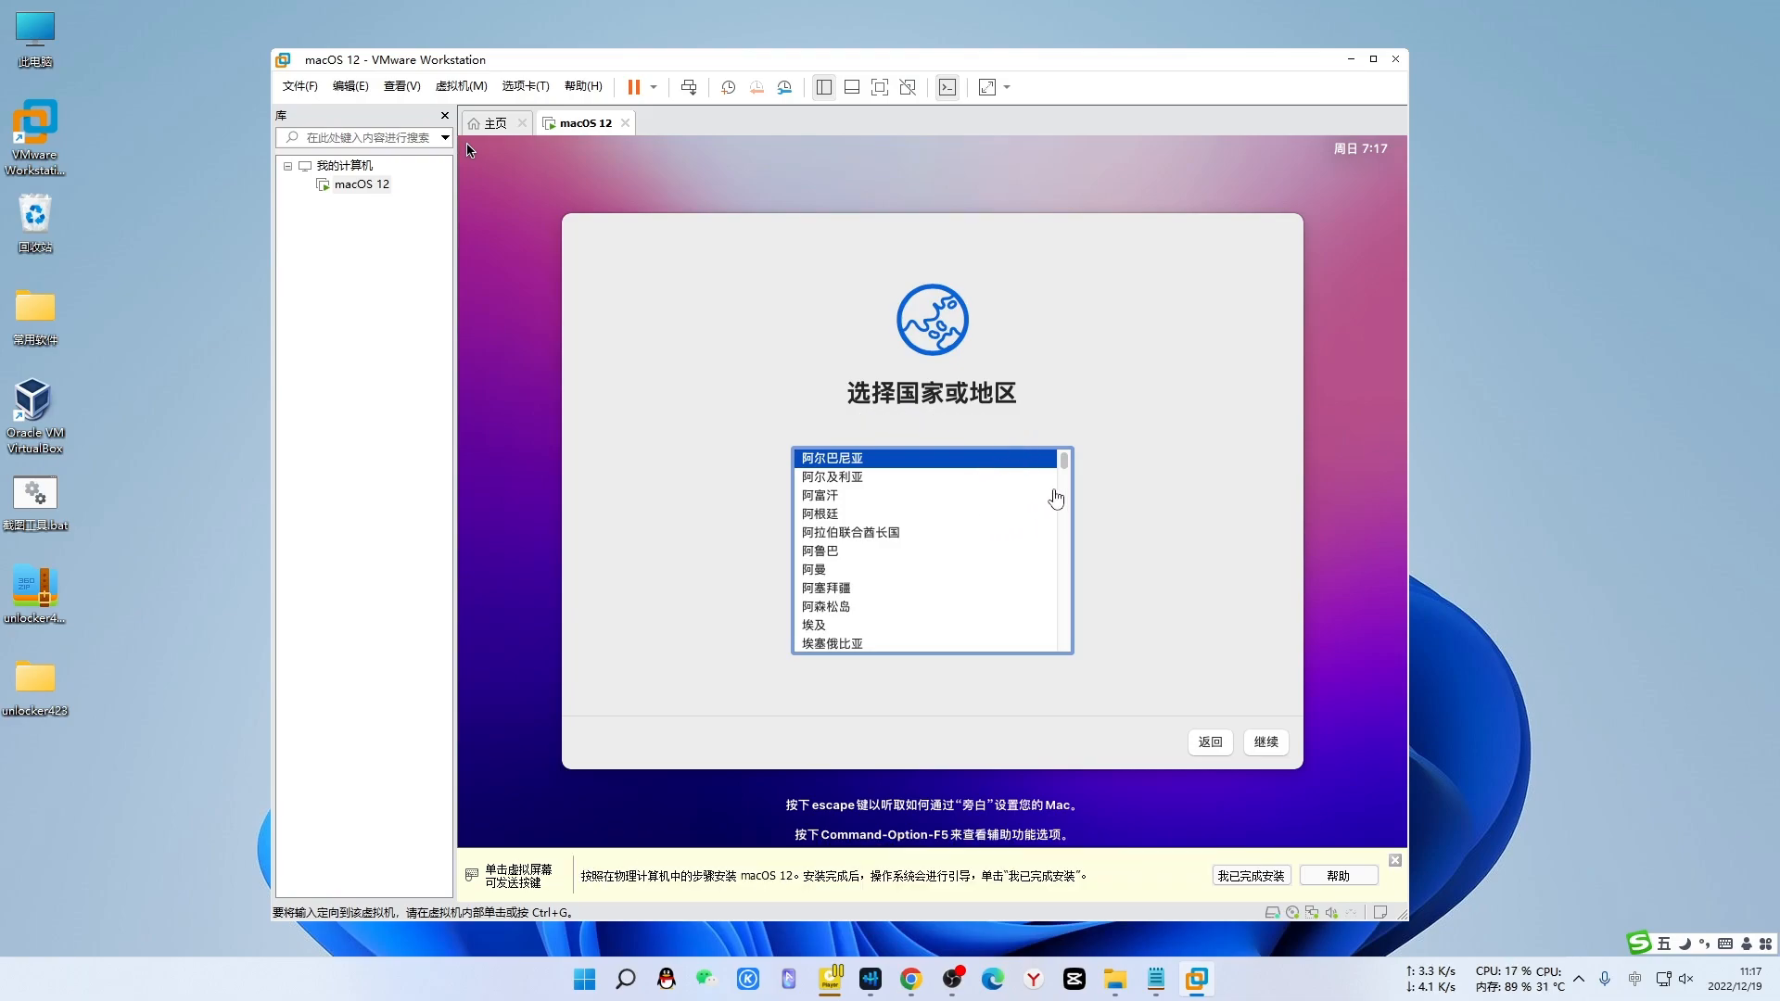
- Choose 中国大陆 as the country, keep the suggested language settings, and skip accessibility setup
click(1065, 470)
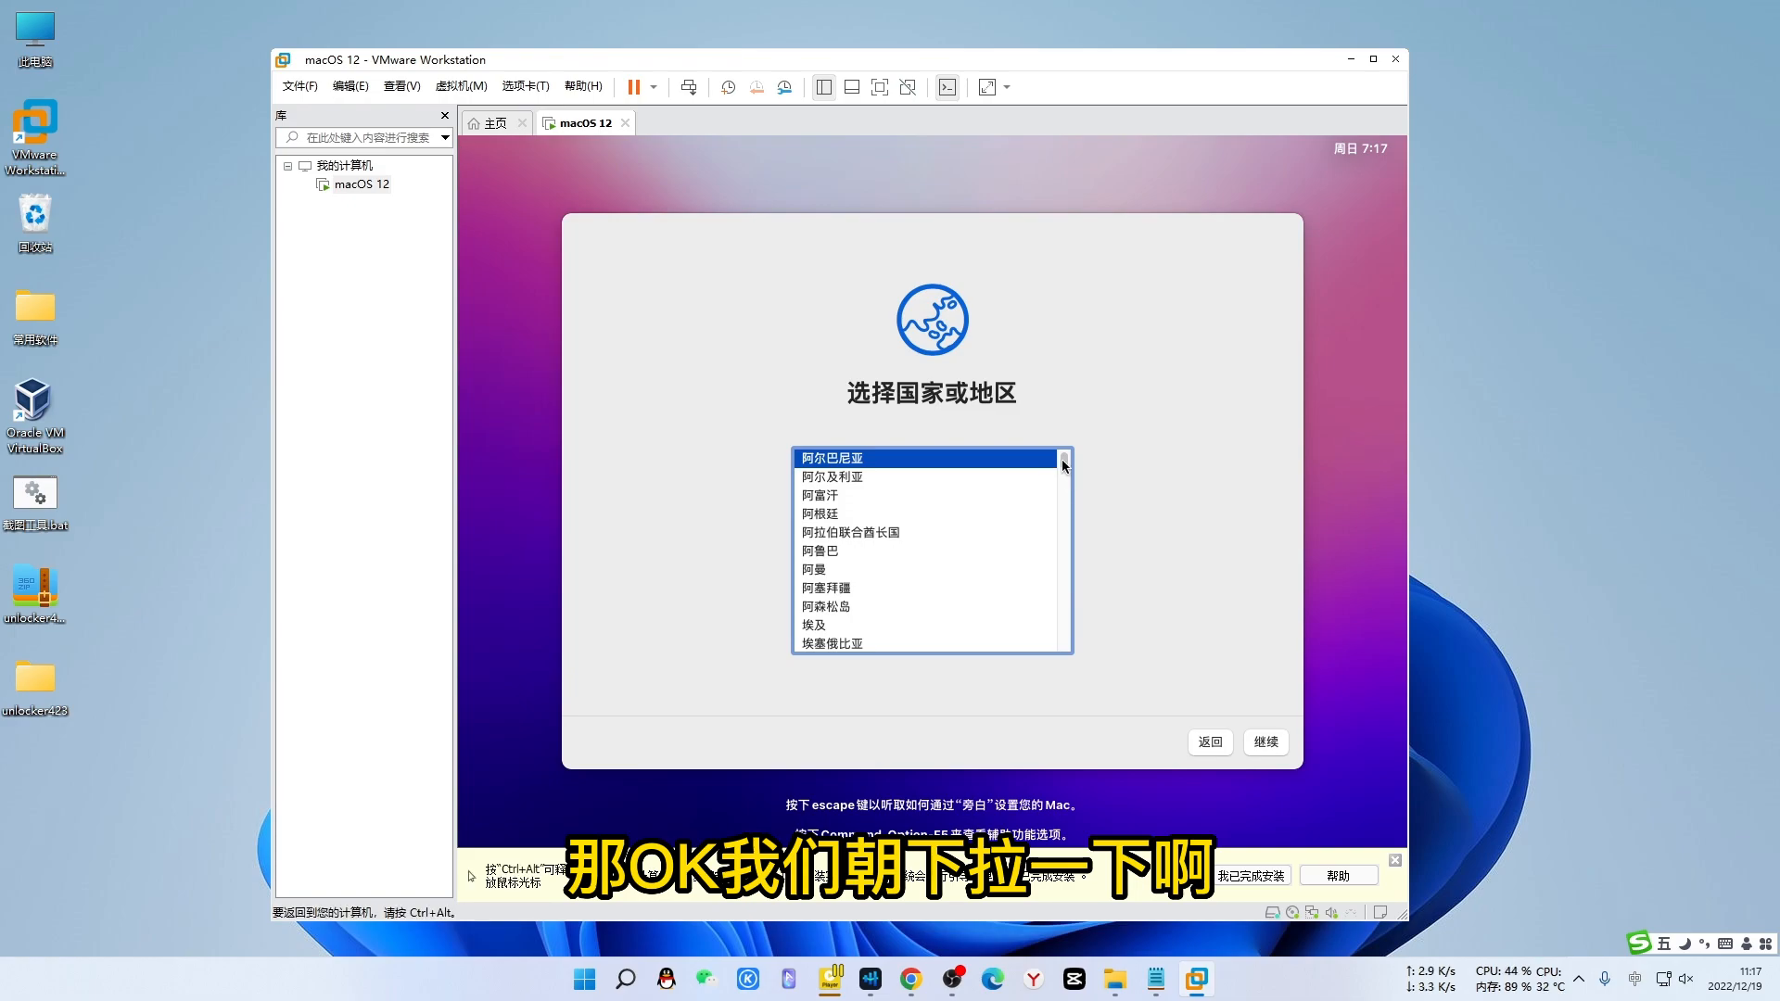
drag(1065, 470, 1040, 672)
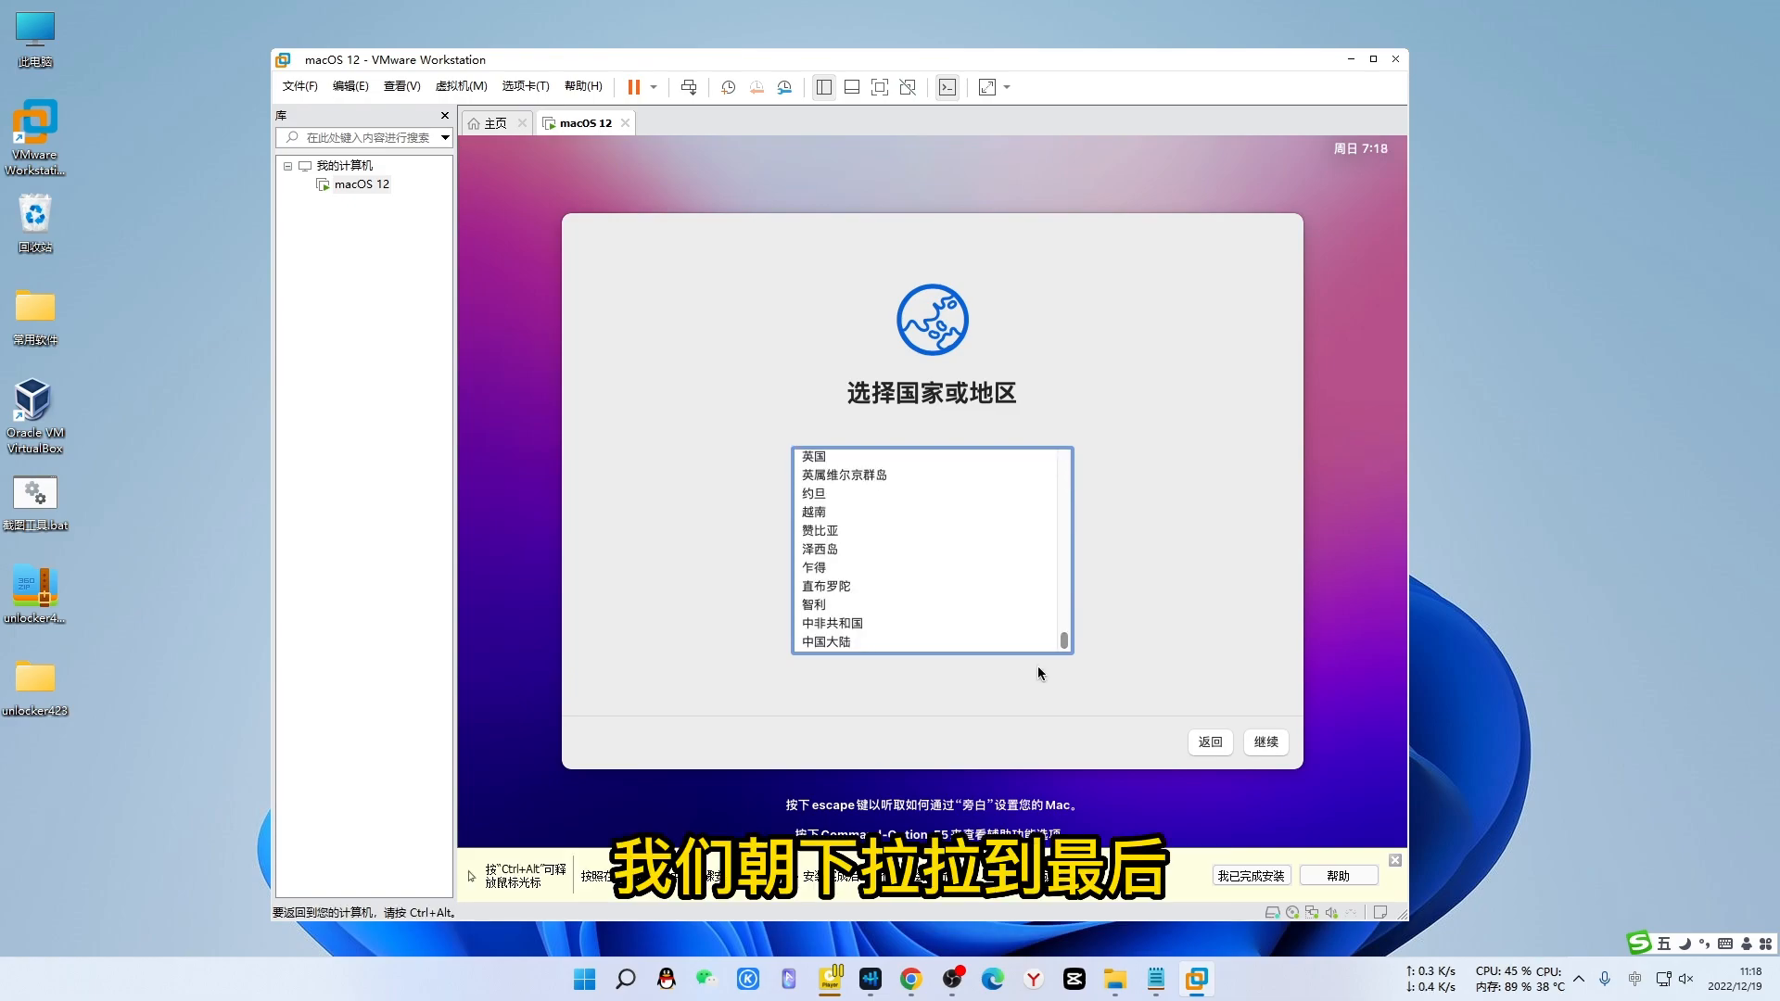
click(825, 639)
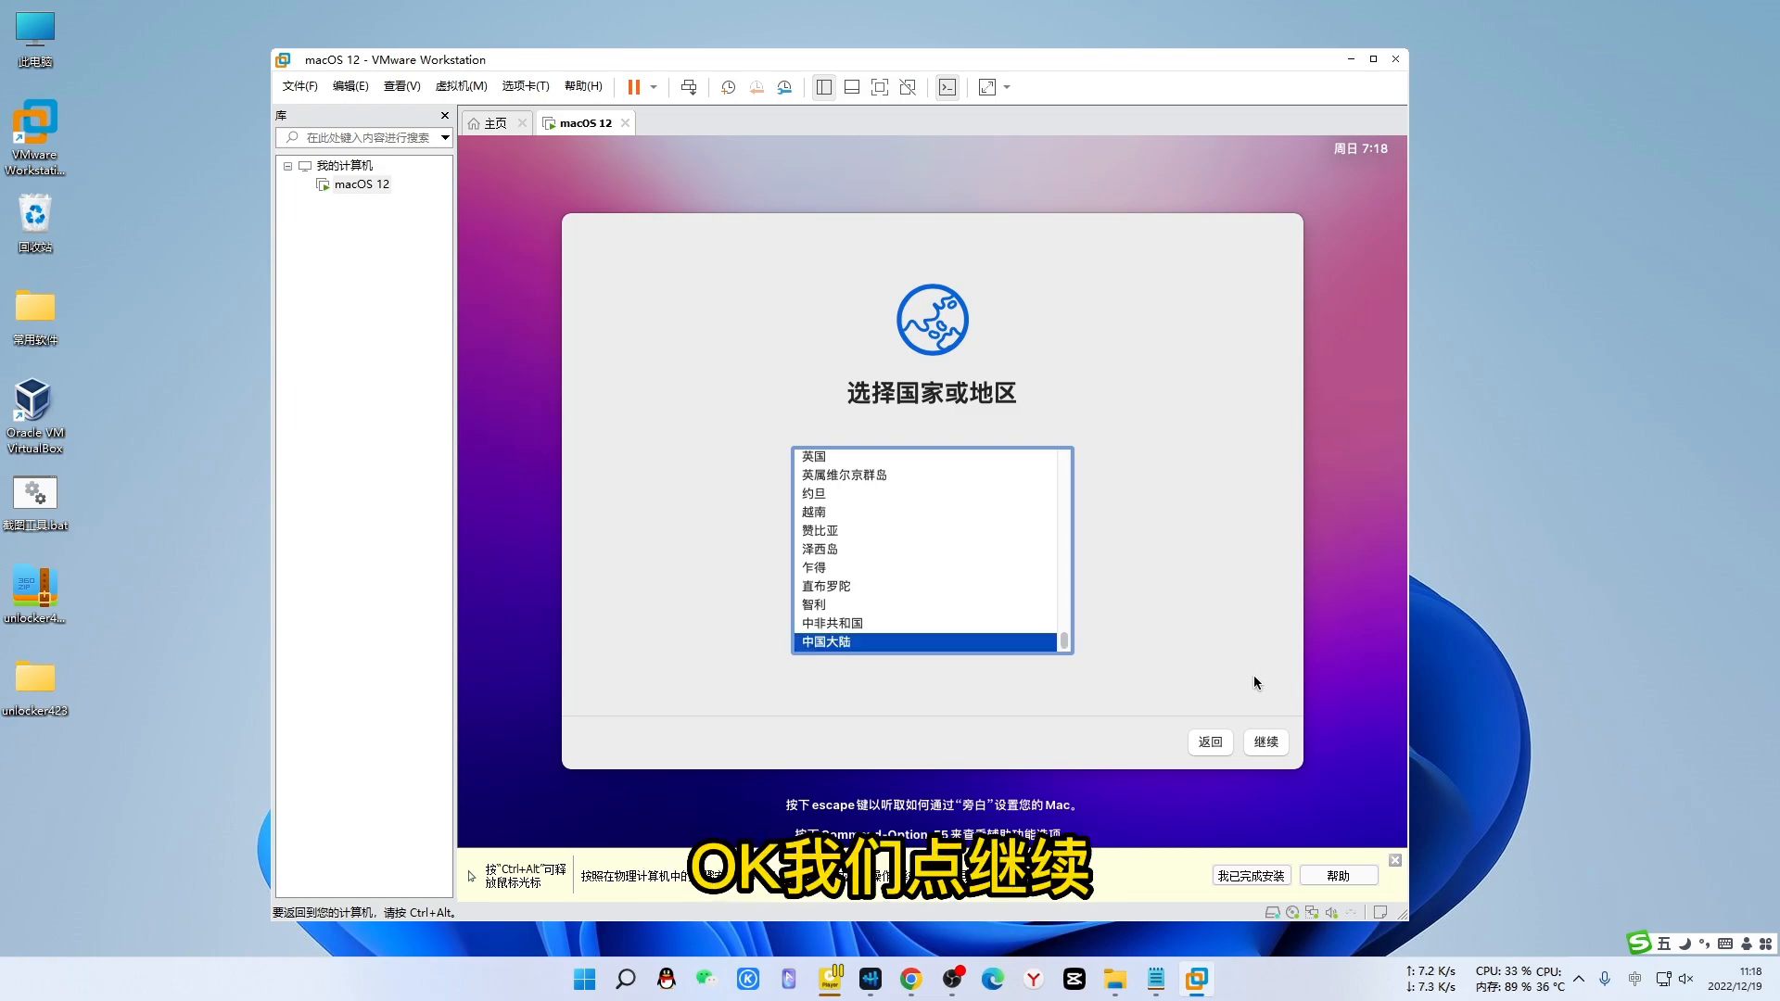
click(1266, 743)
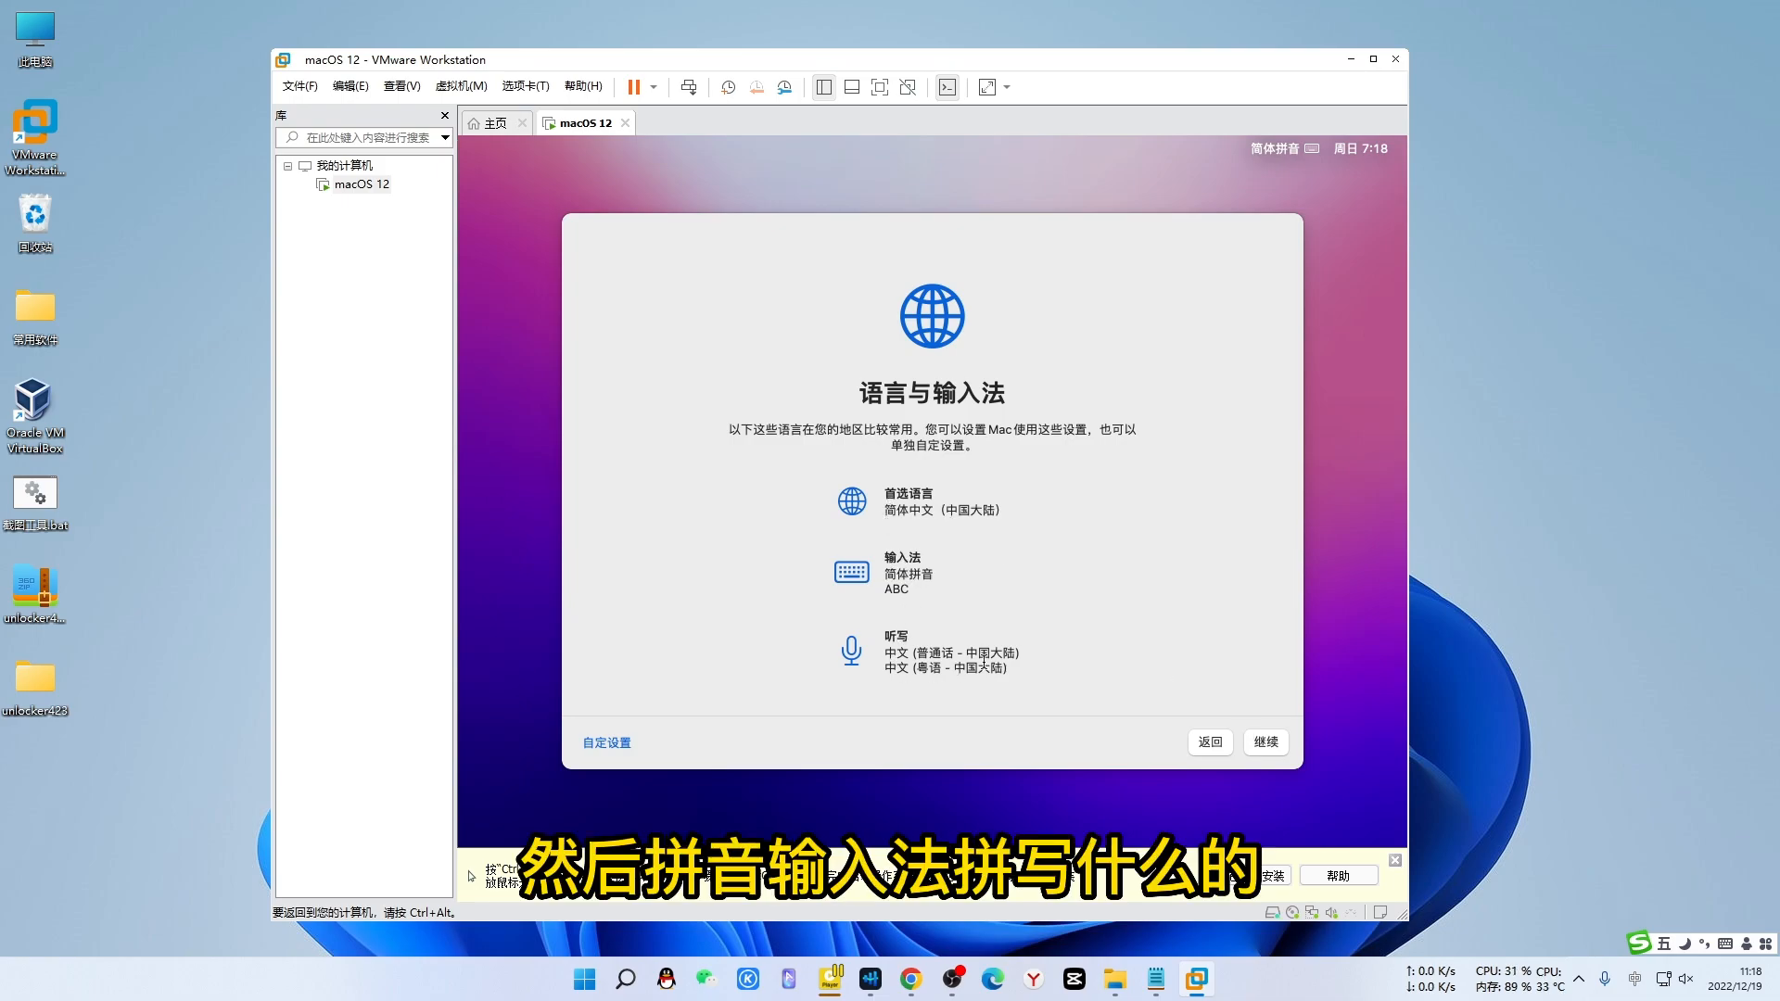
click(1266, 743)
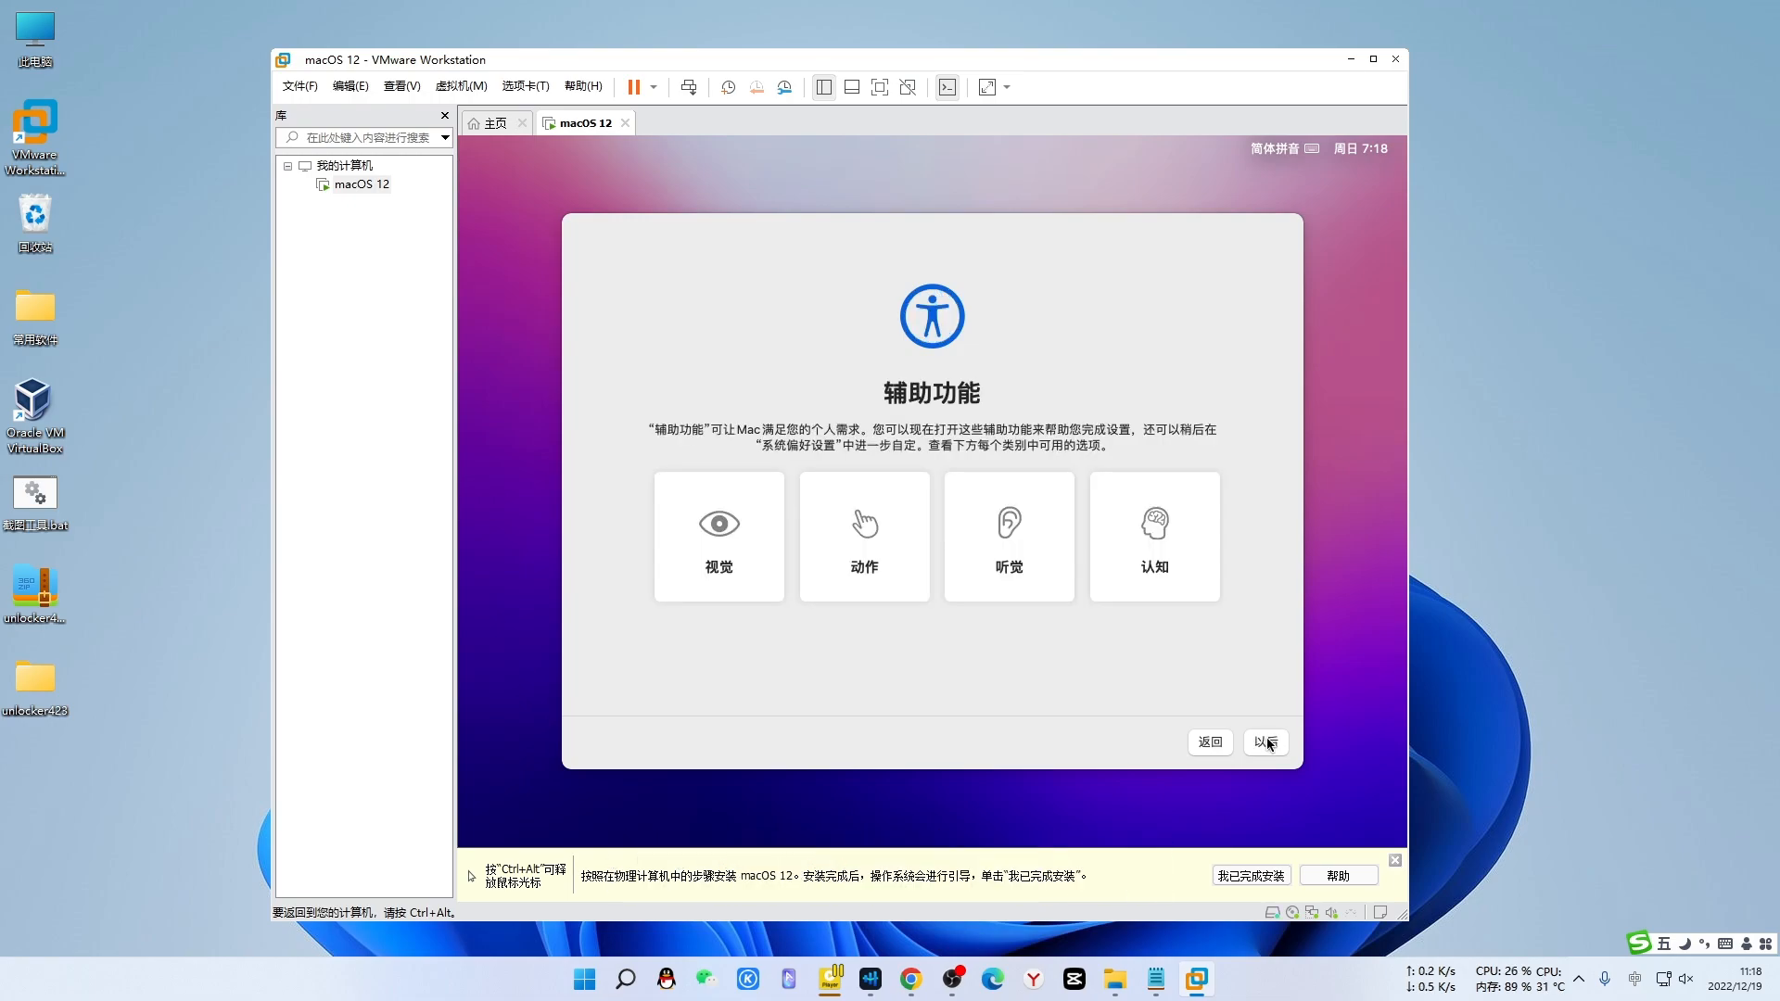
click(1266, 743)
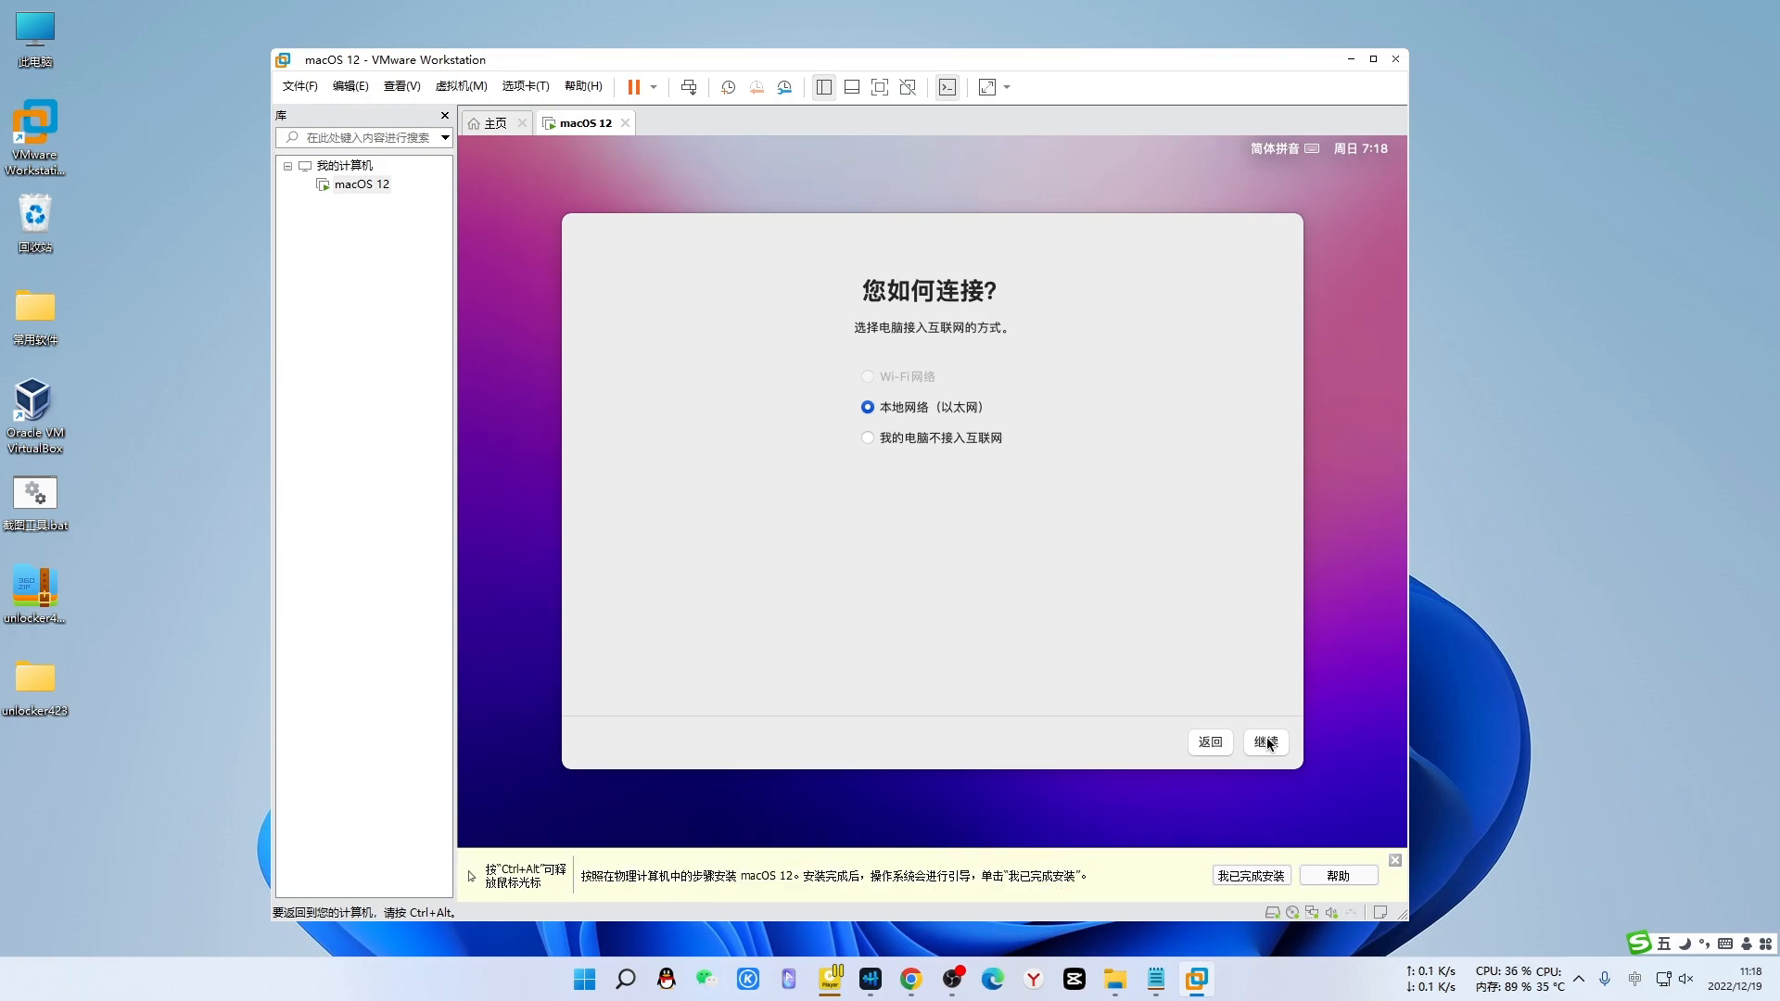
- Continue on Ethernet with DHCP and no internet, skip Migration Assistant, and agree to the terms
click(1267, 742)
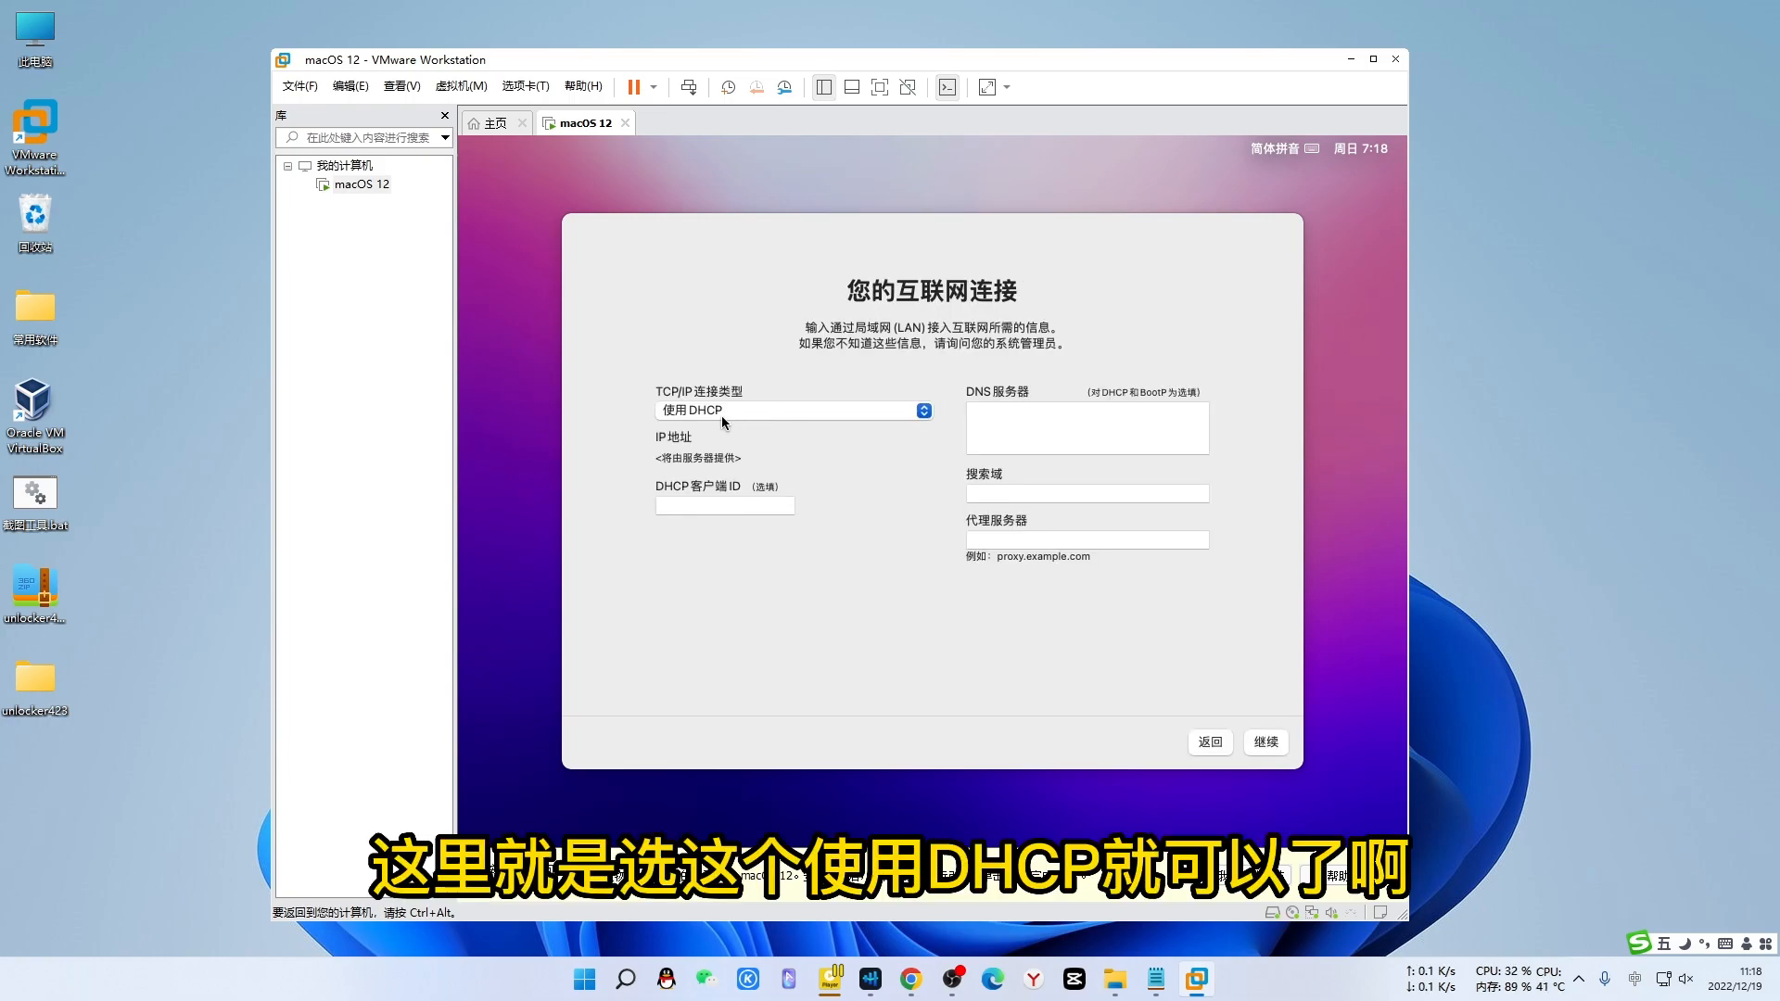
click(899, 402)
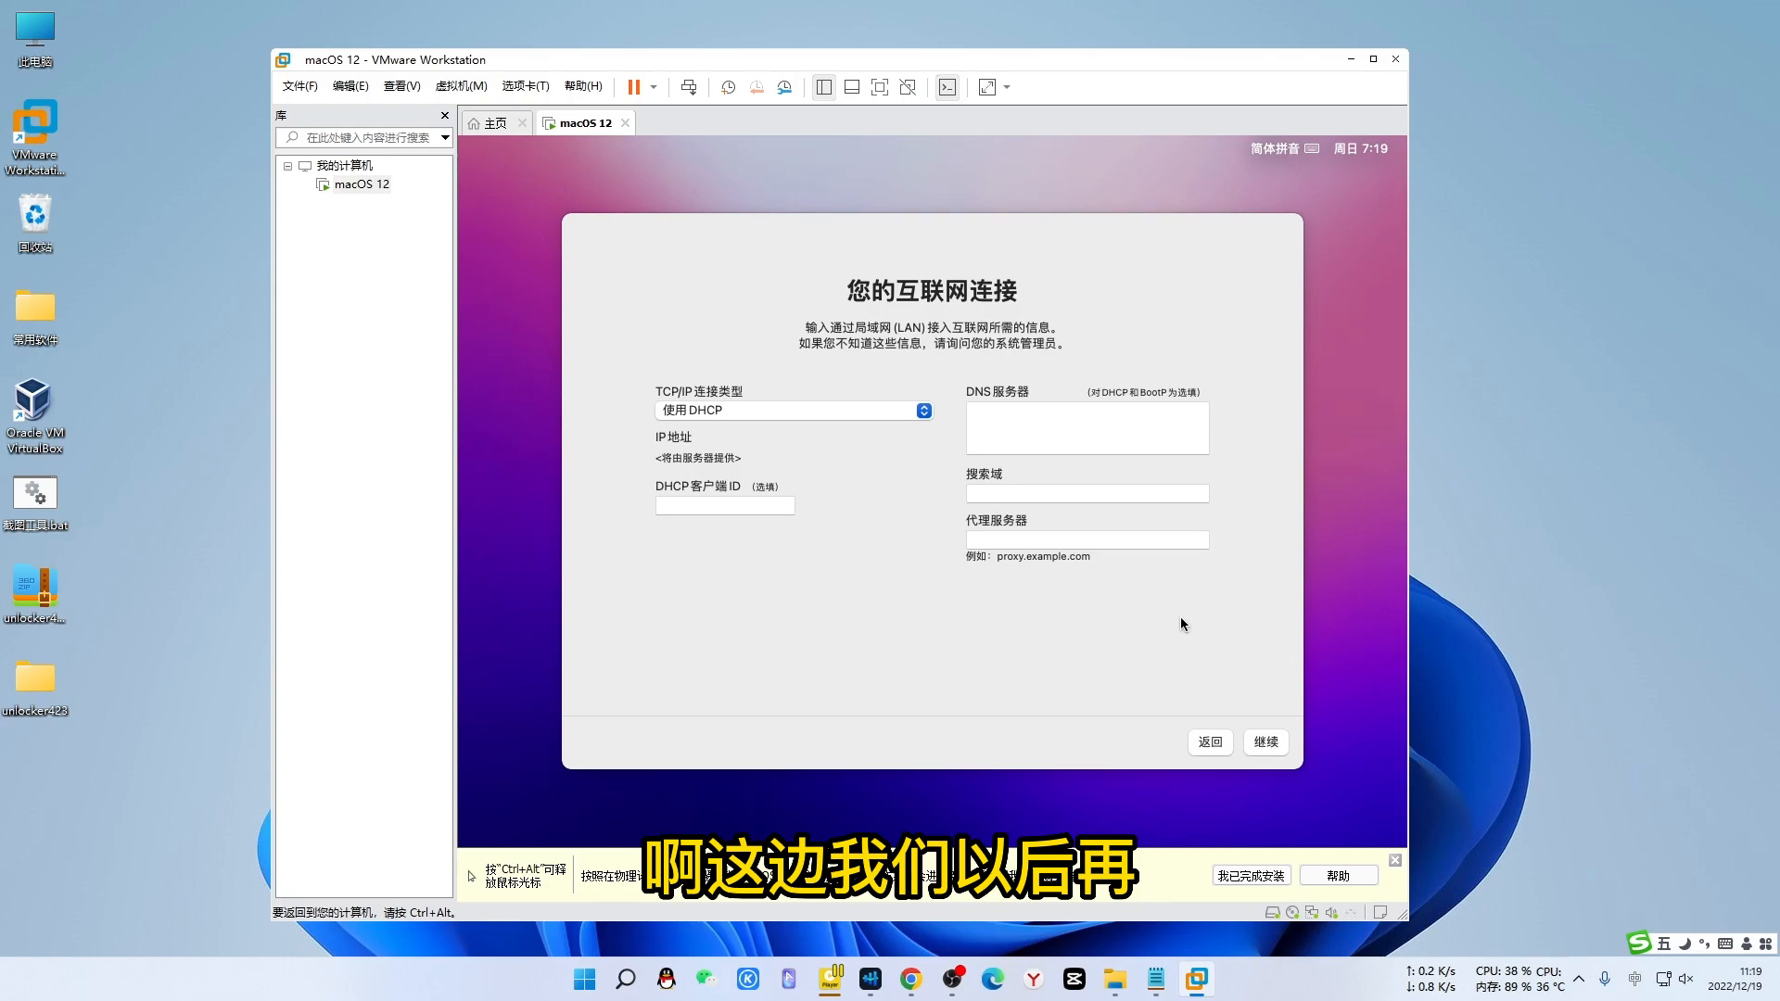
click(1267, 742)
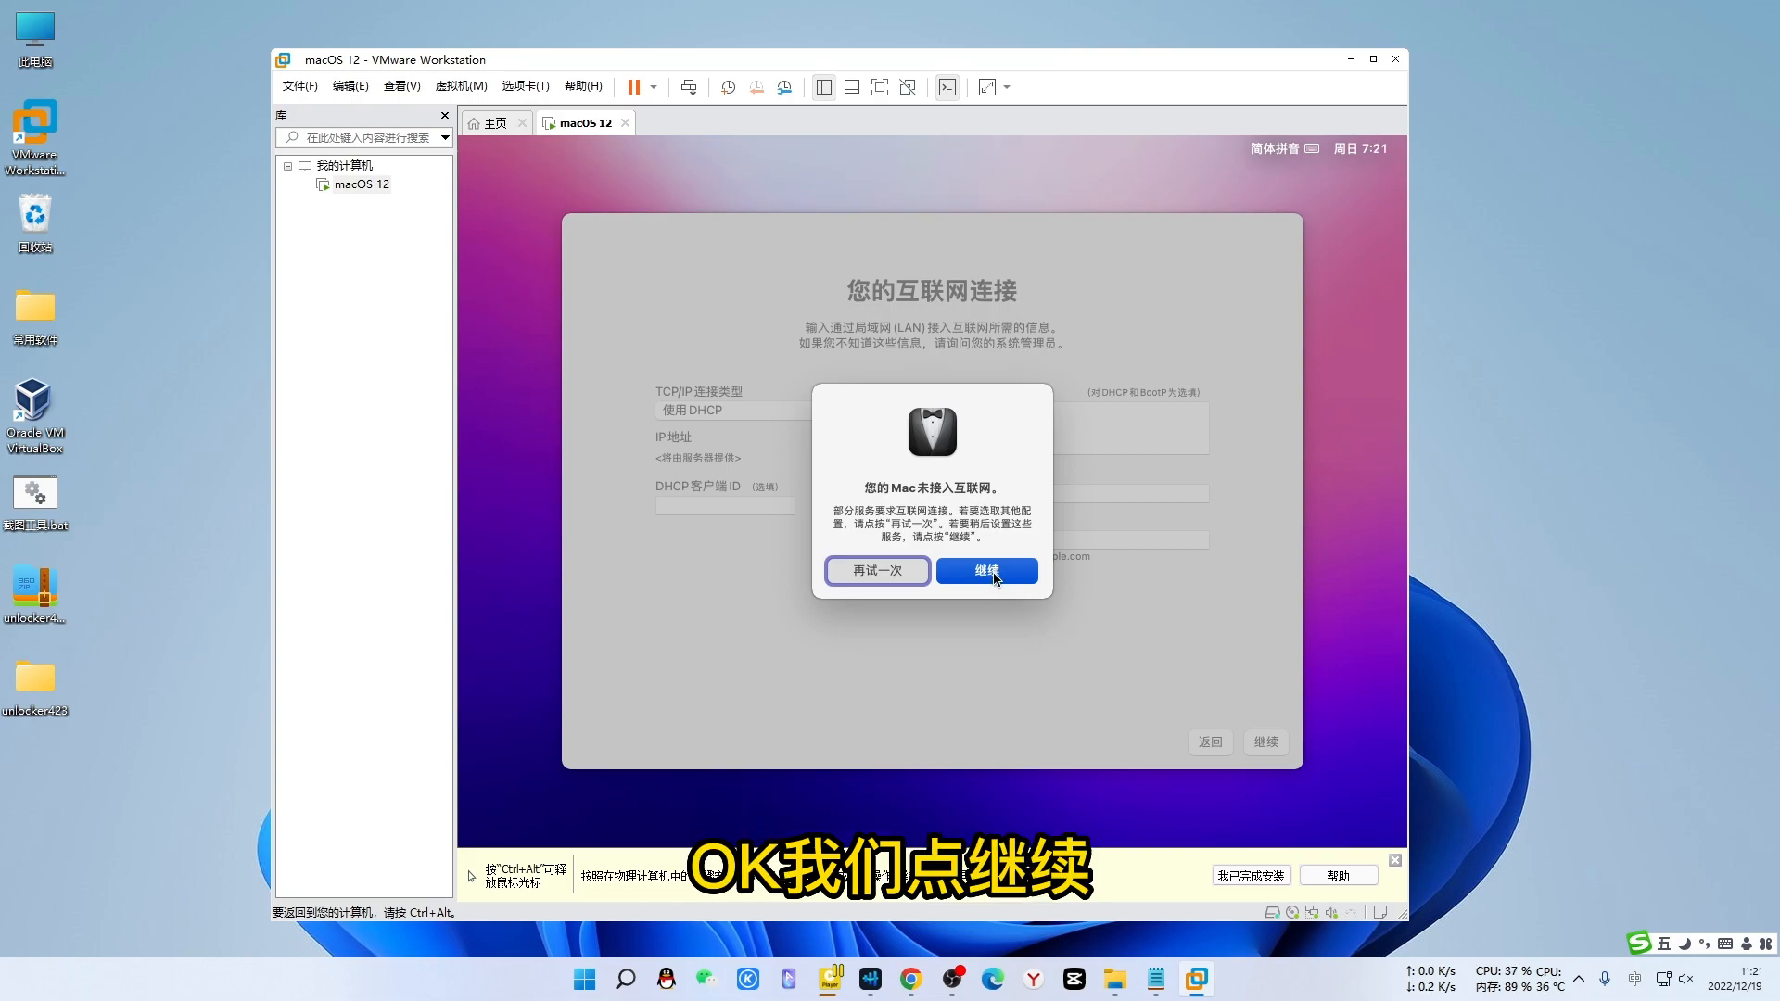
click(994, 574)
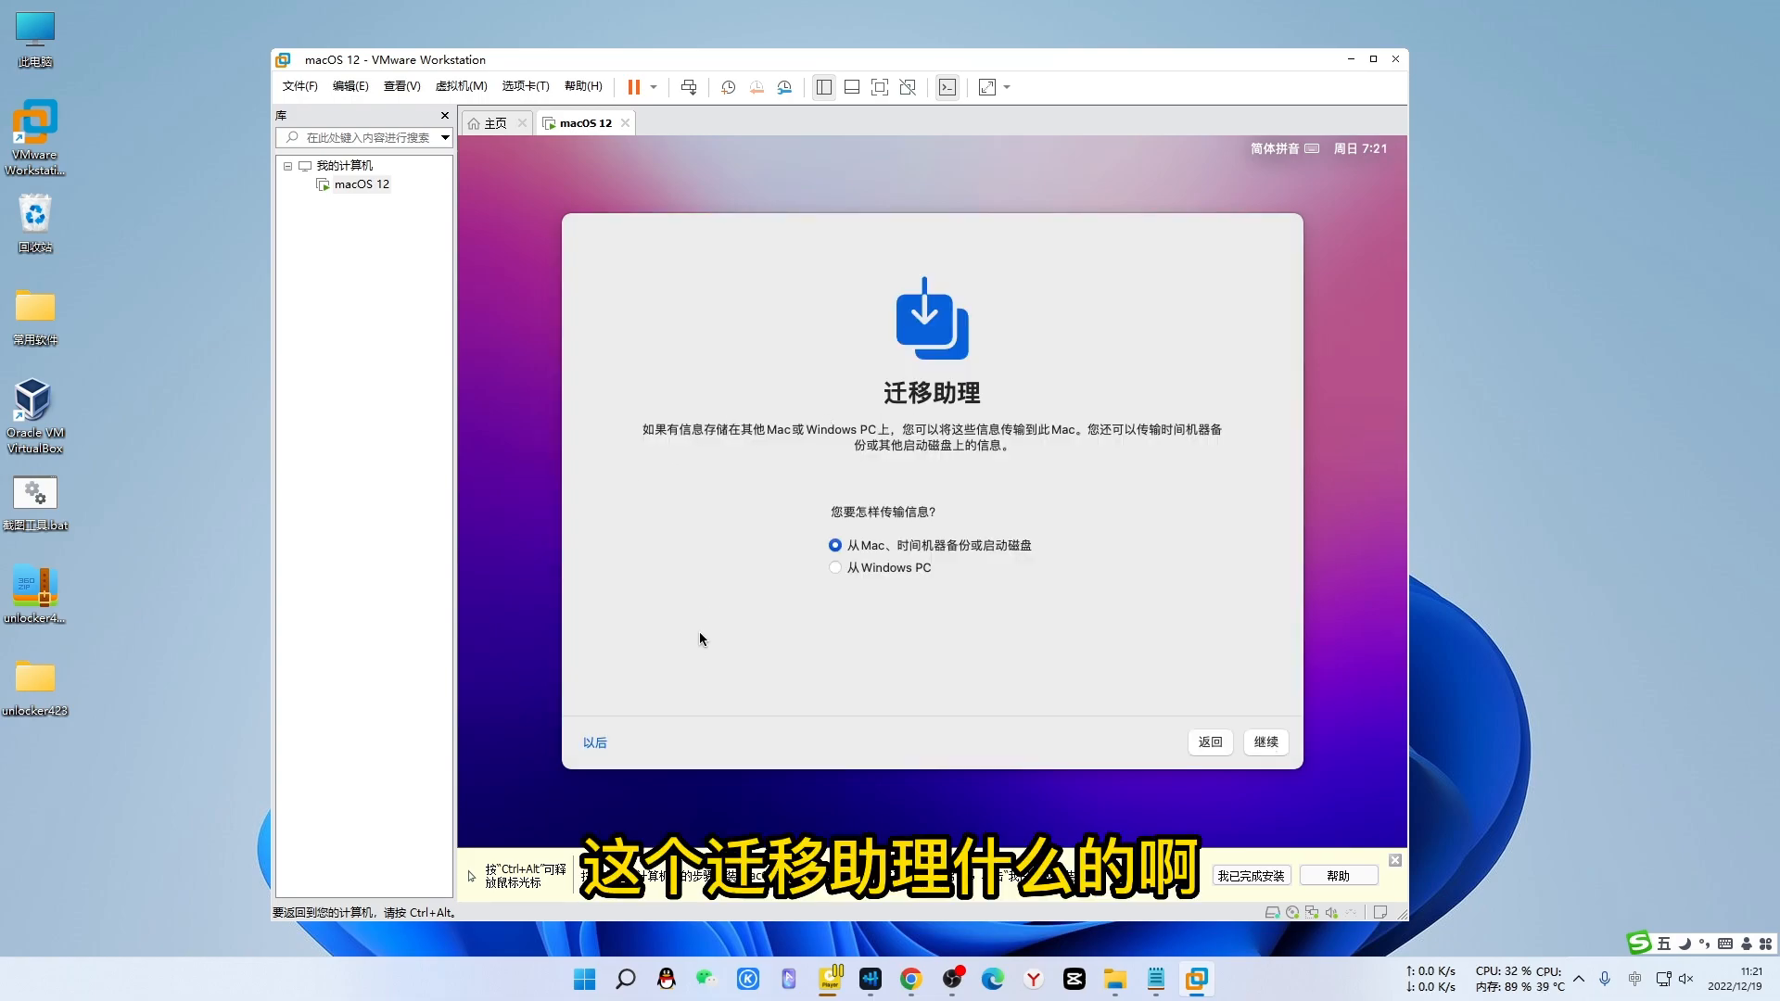
click(596, 744)
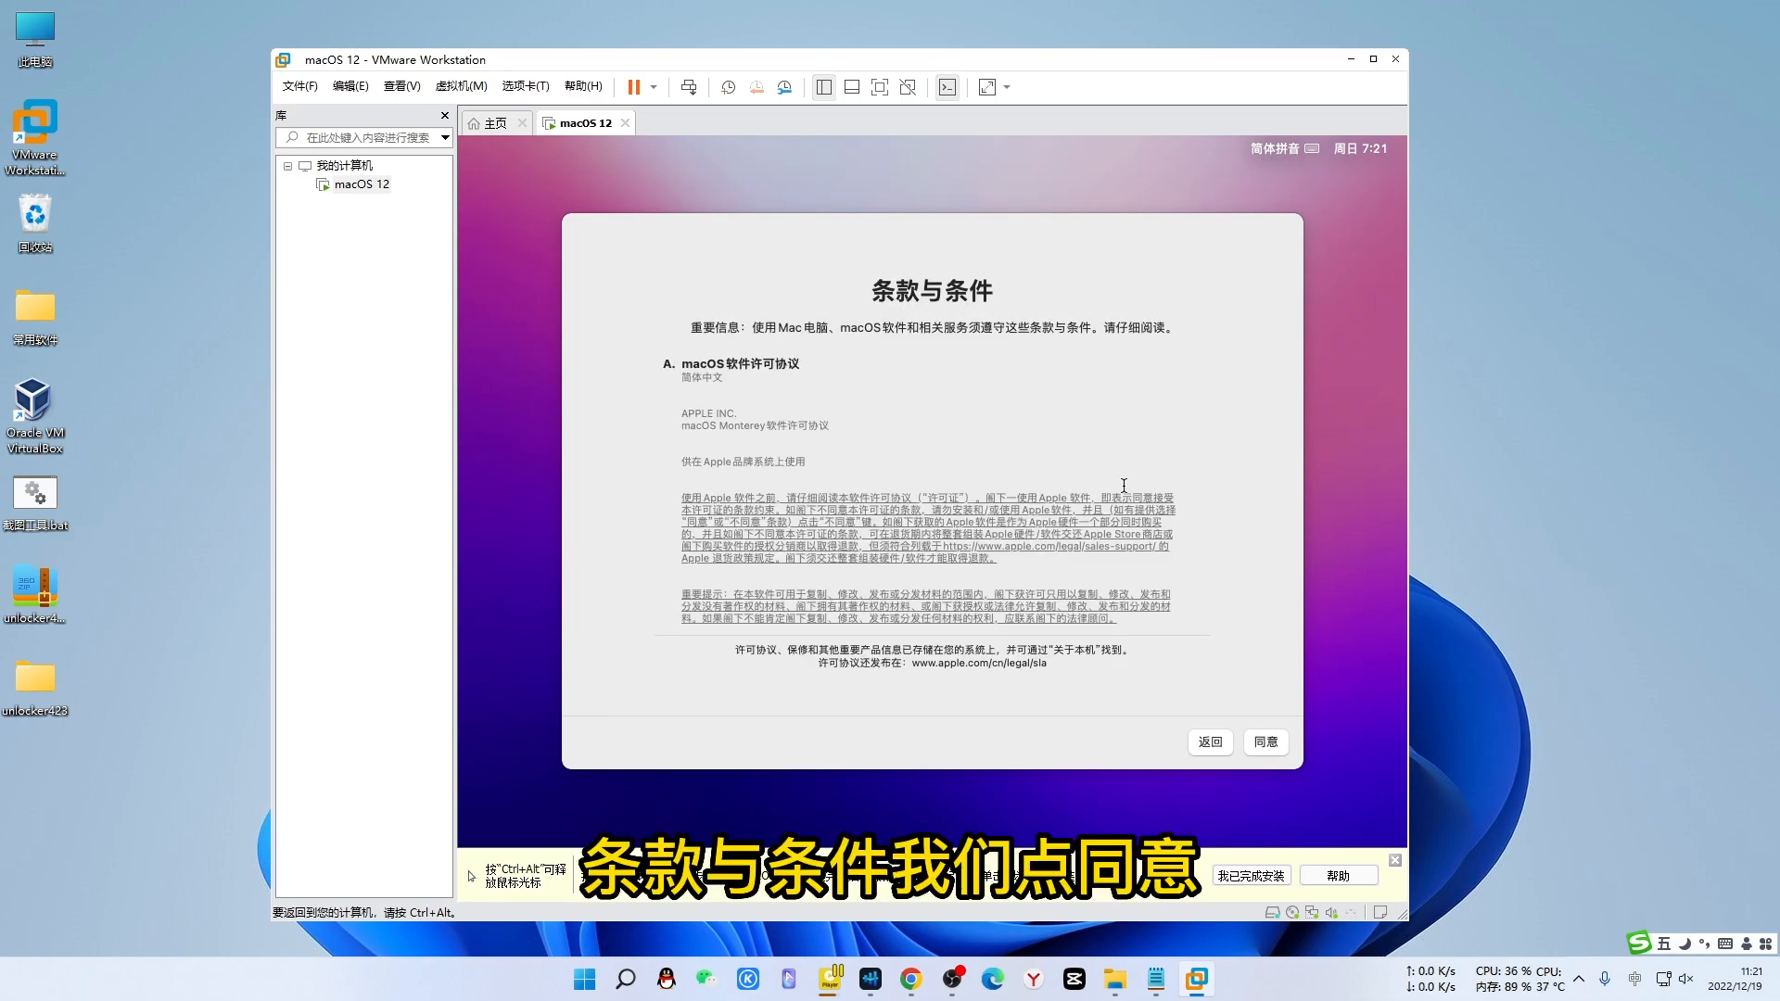
click(1266, 744)
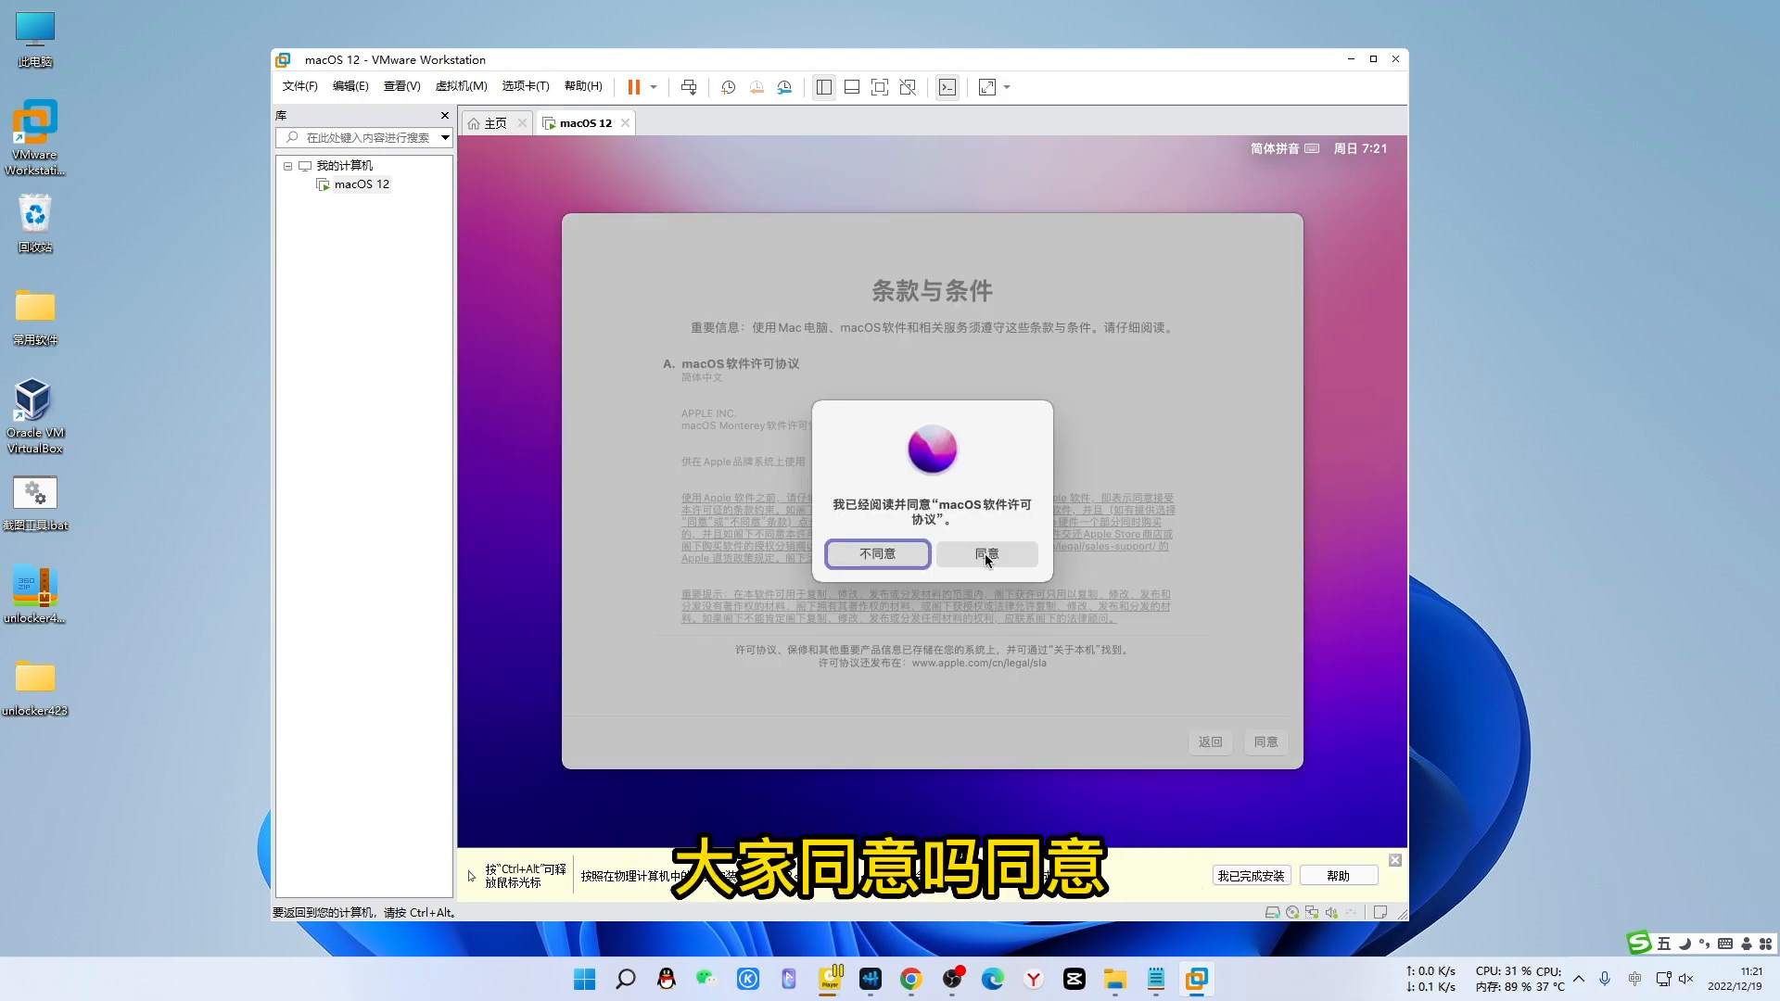
click(985, 553)
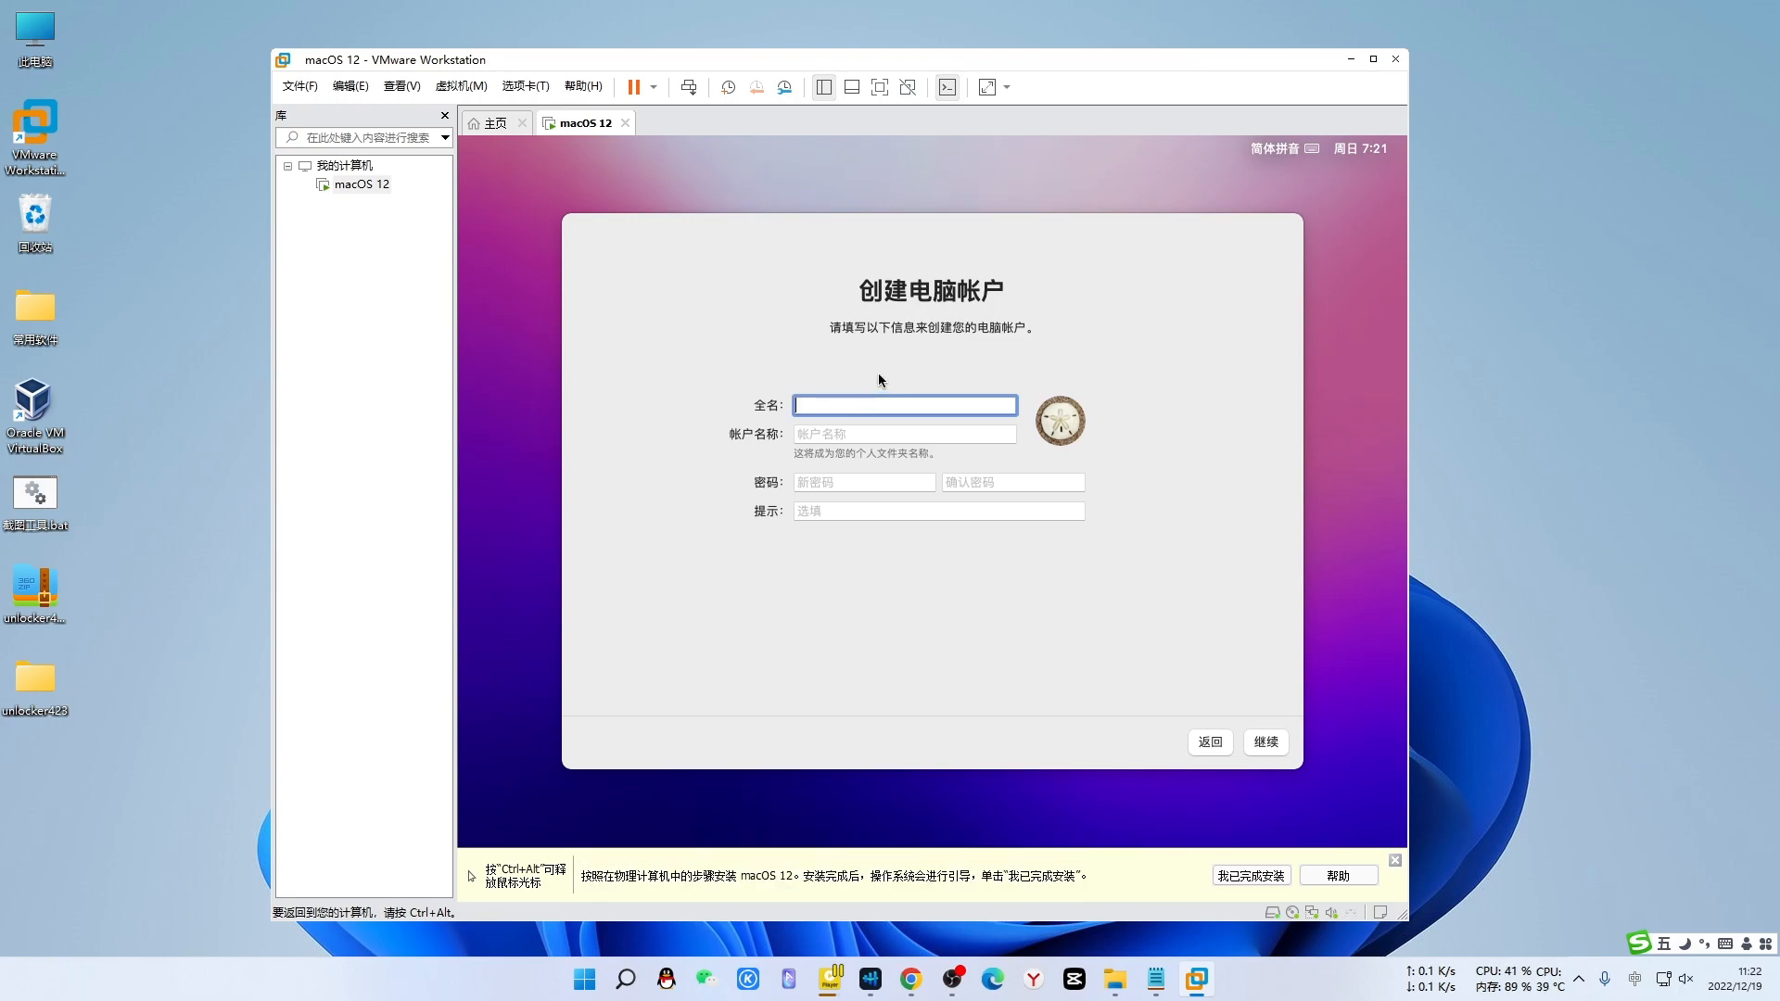
- Enter the user's full name, an account name, and the account password twice
text(andyshu)
click(855, 436)
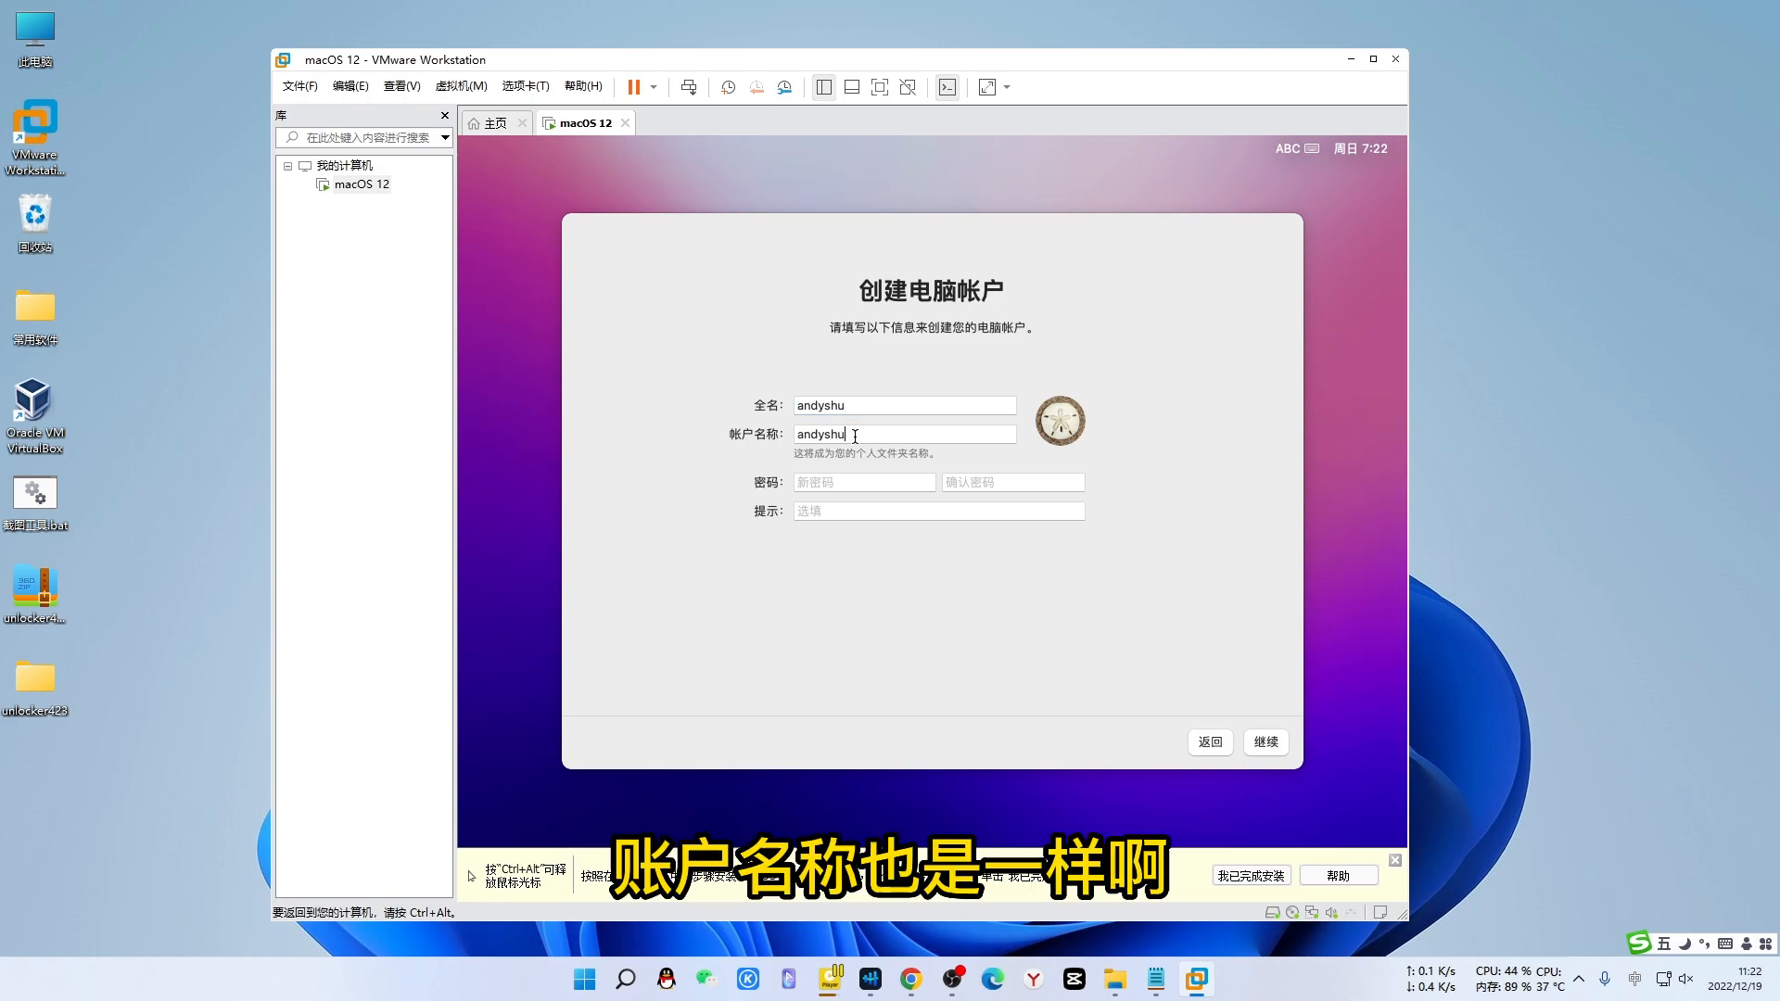
text(12)
click(852, 482)
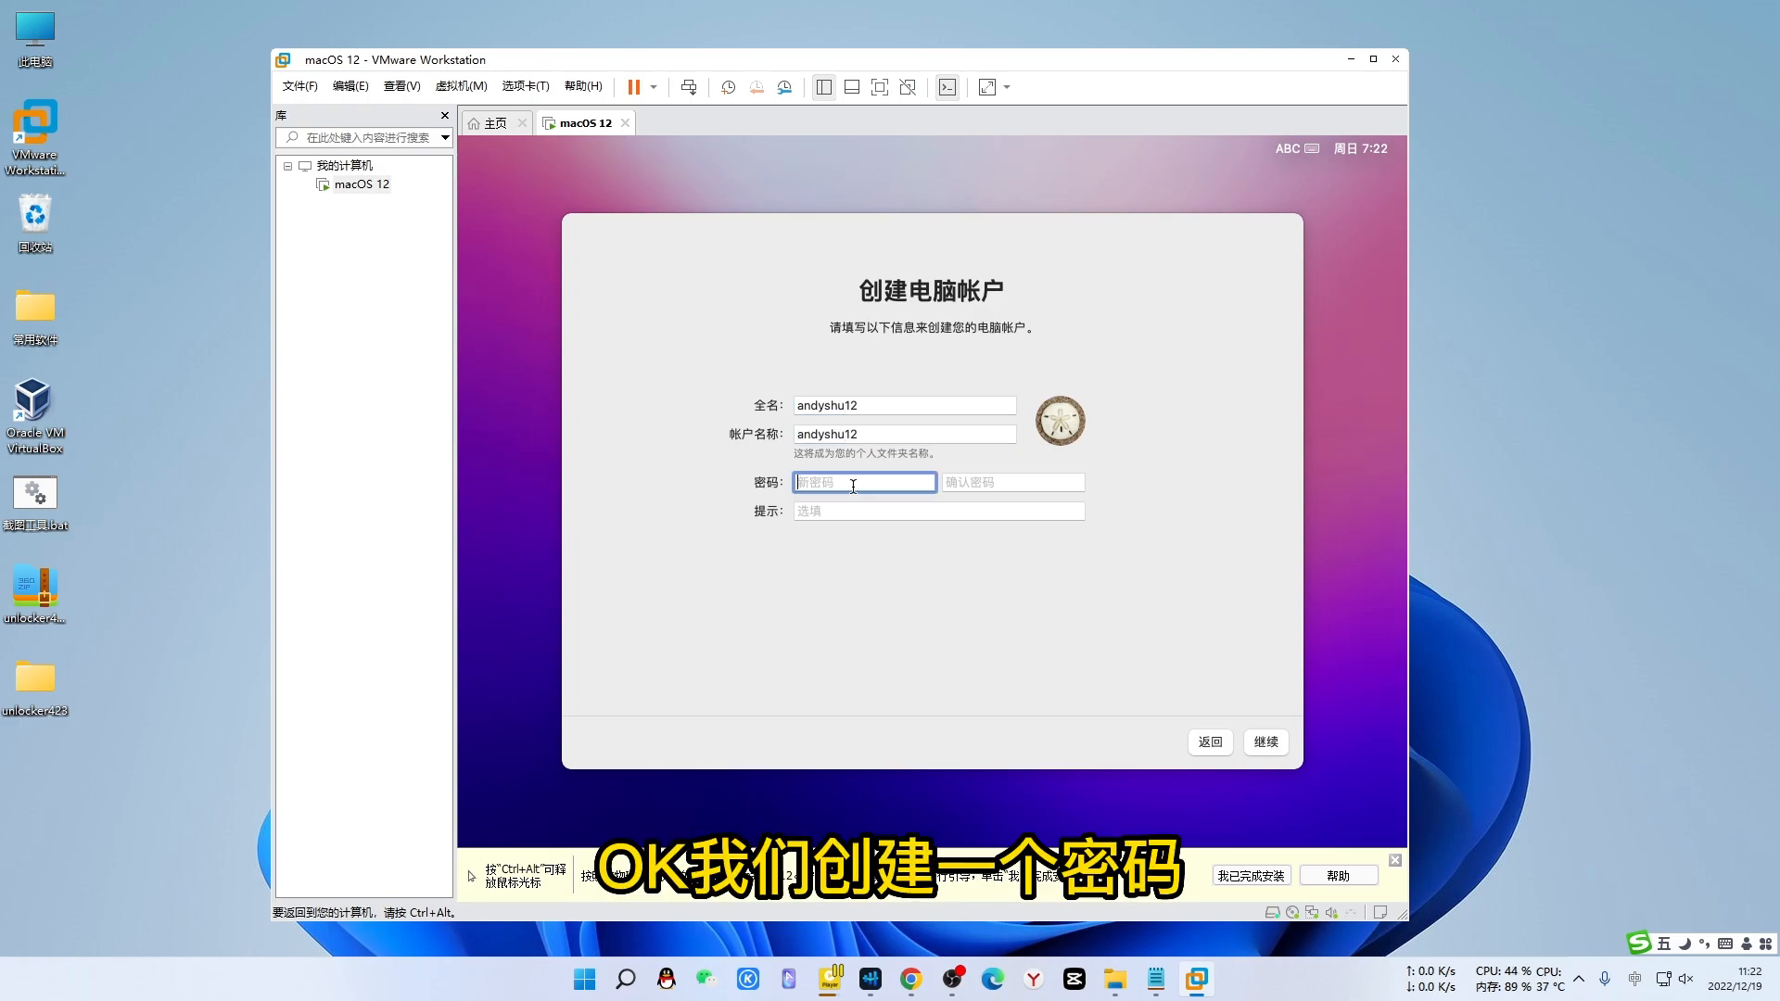
text(12345678)
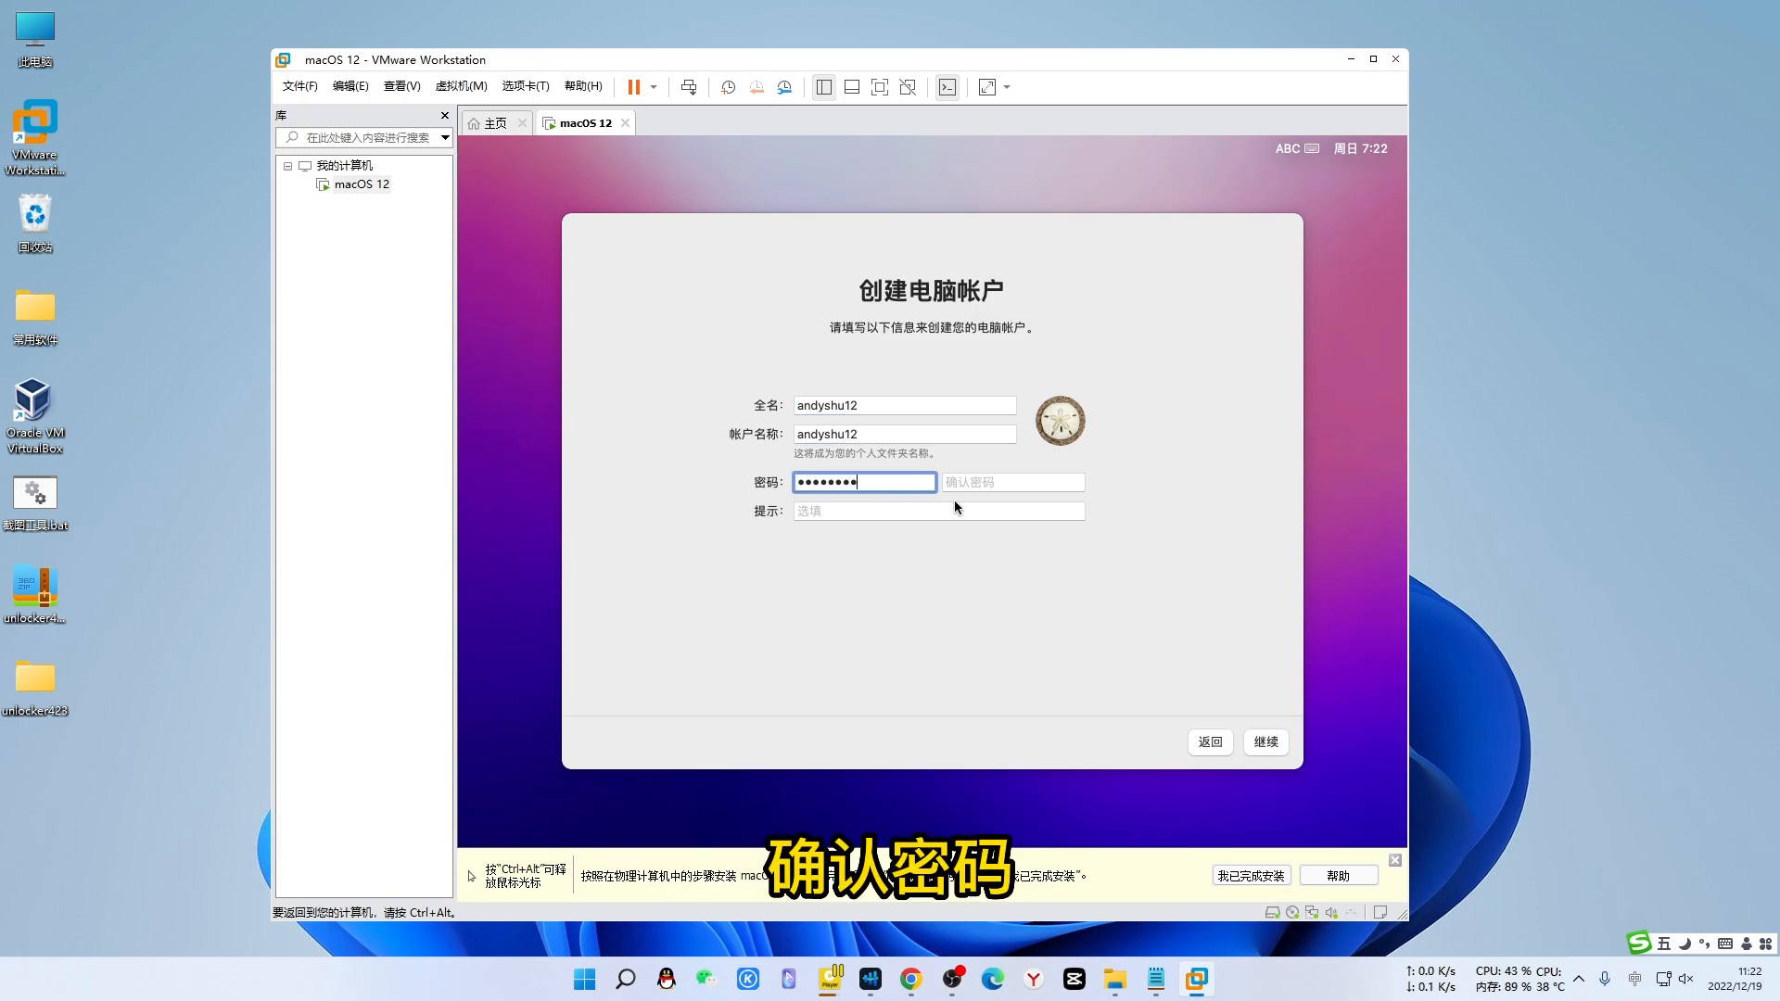
key(Tab)
text(12345678)
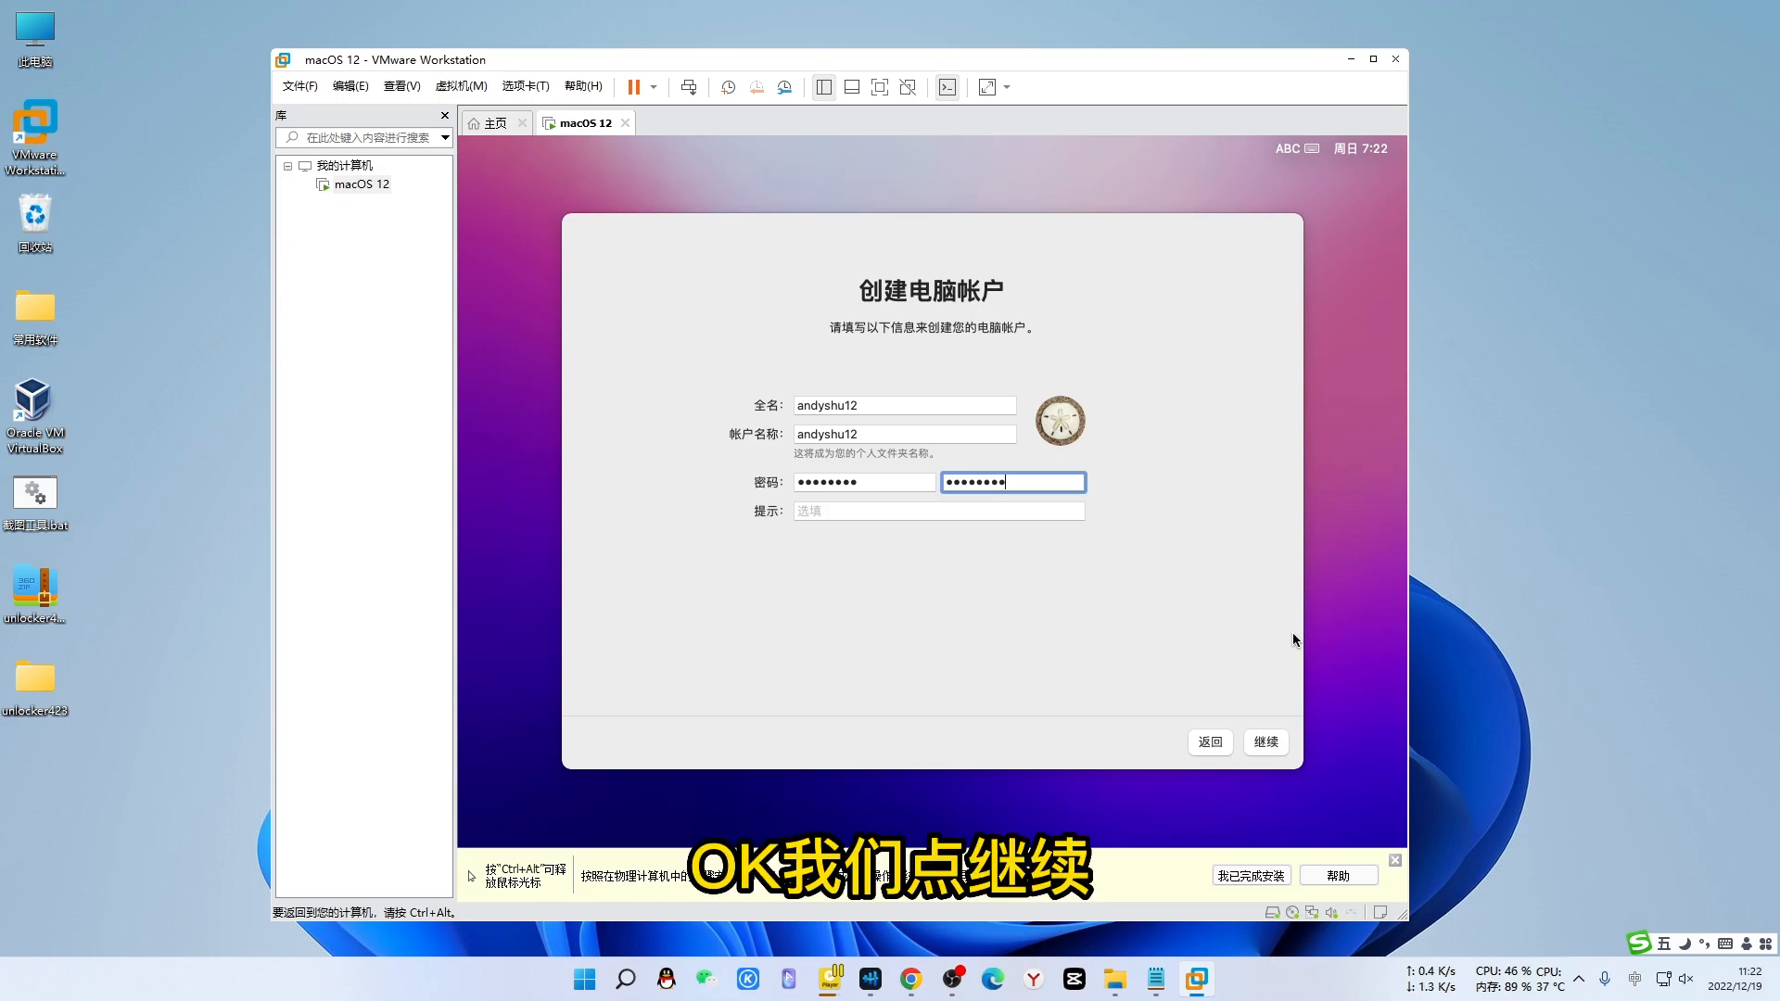
- Submit the new account and choose not to use Location Services
click(1262, 741)
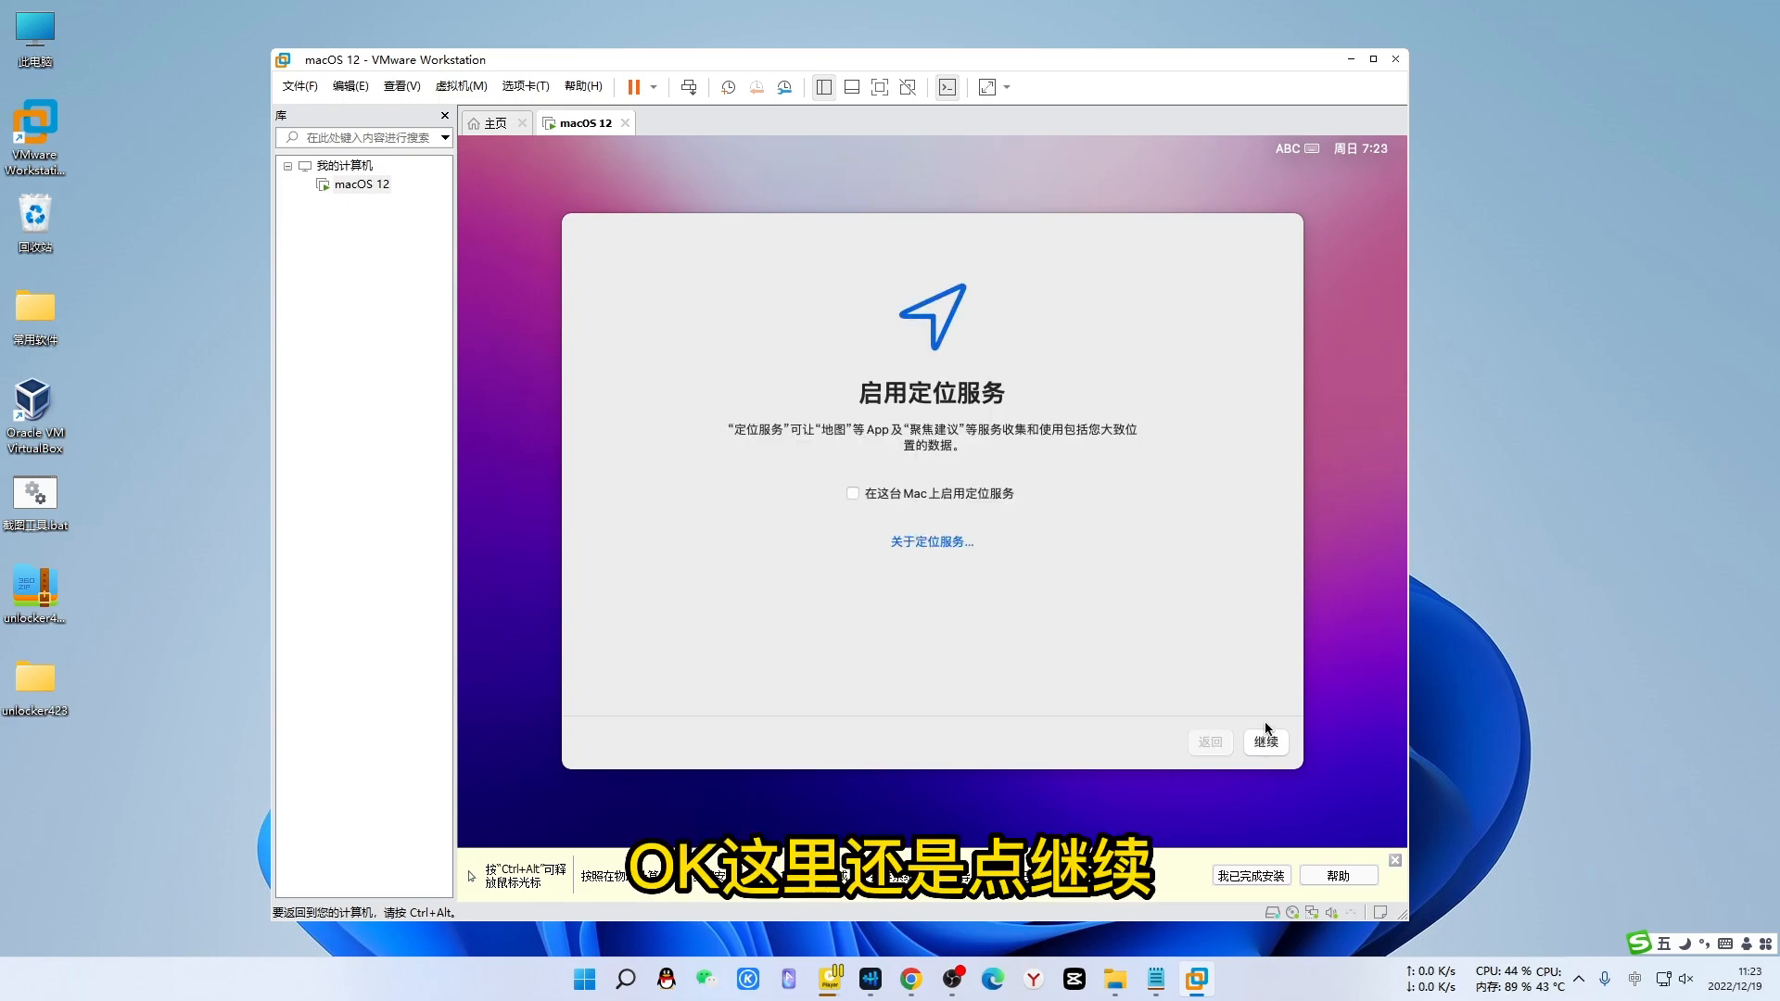
click(1266, 742)
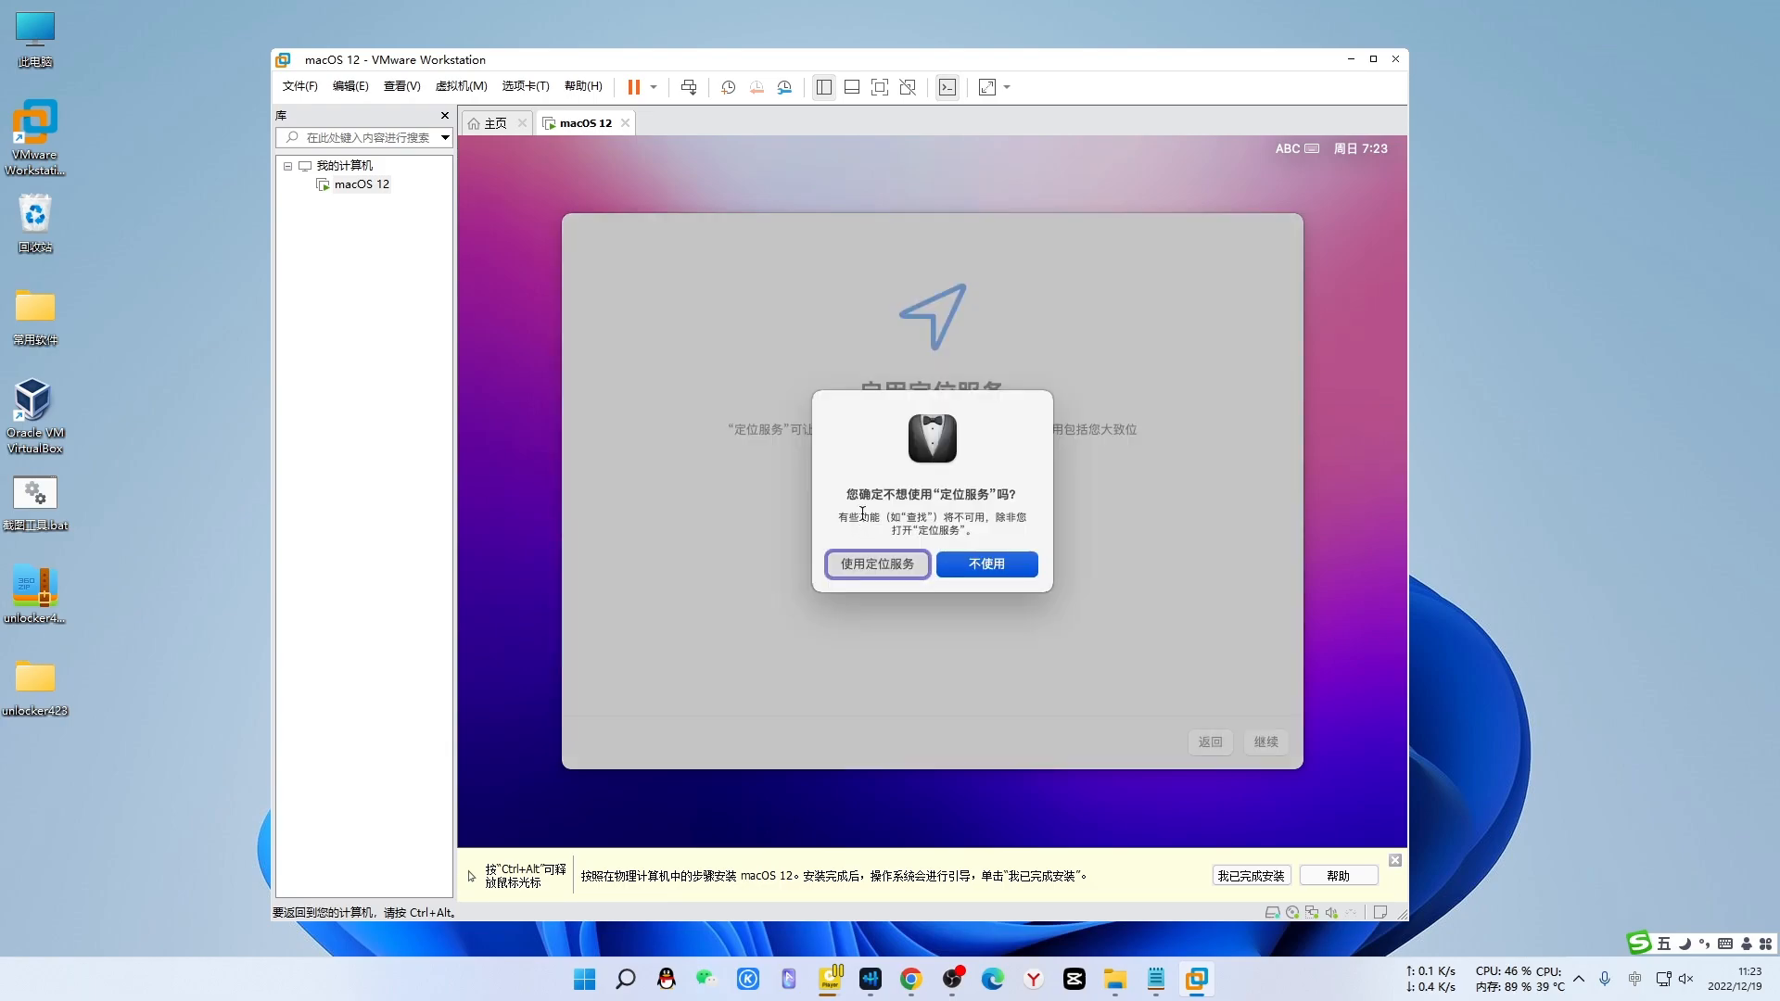
click(984, 565)
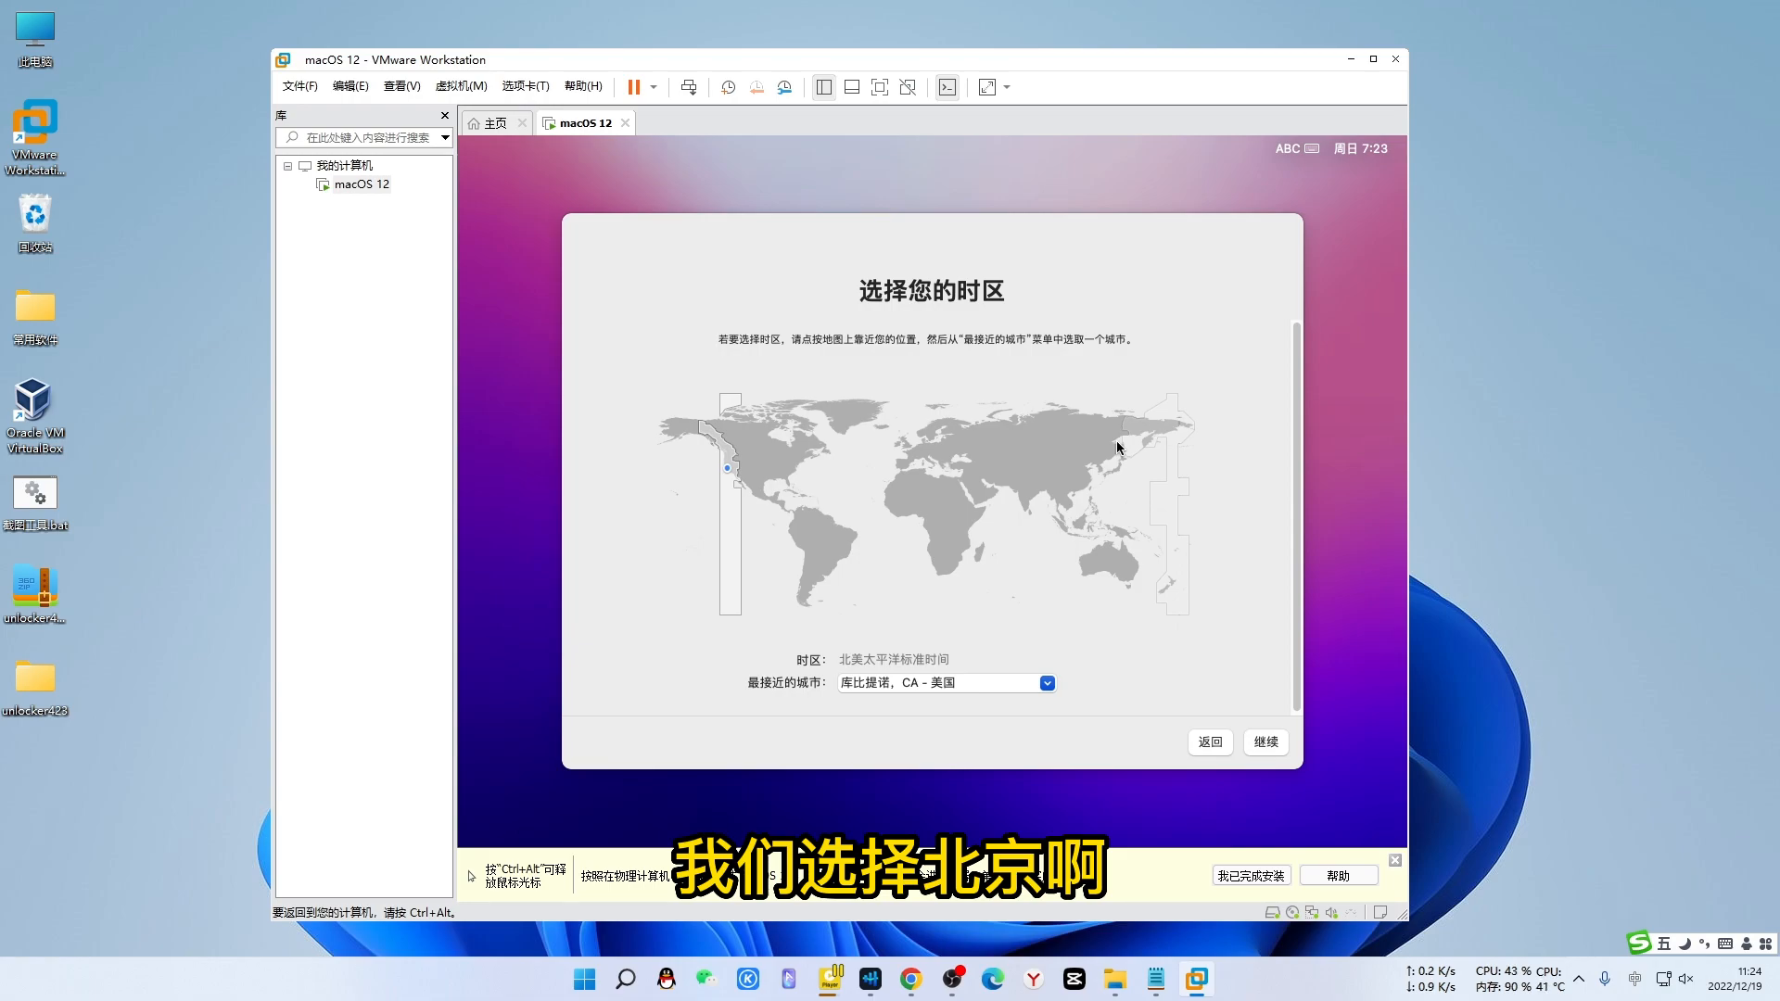
- Set the time zone to China with 天津 as the nearest city
click(1077, 474)
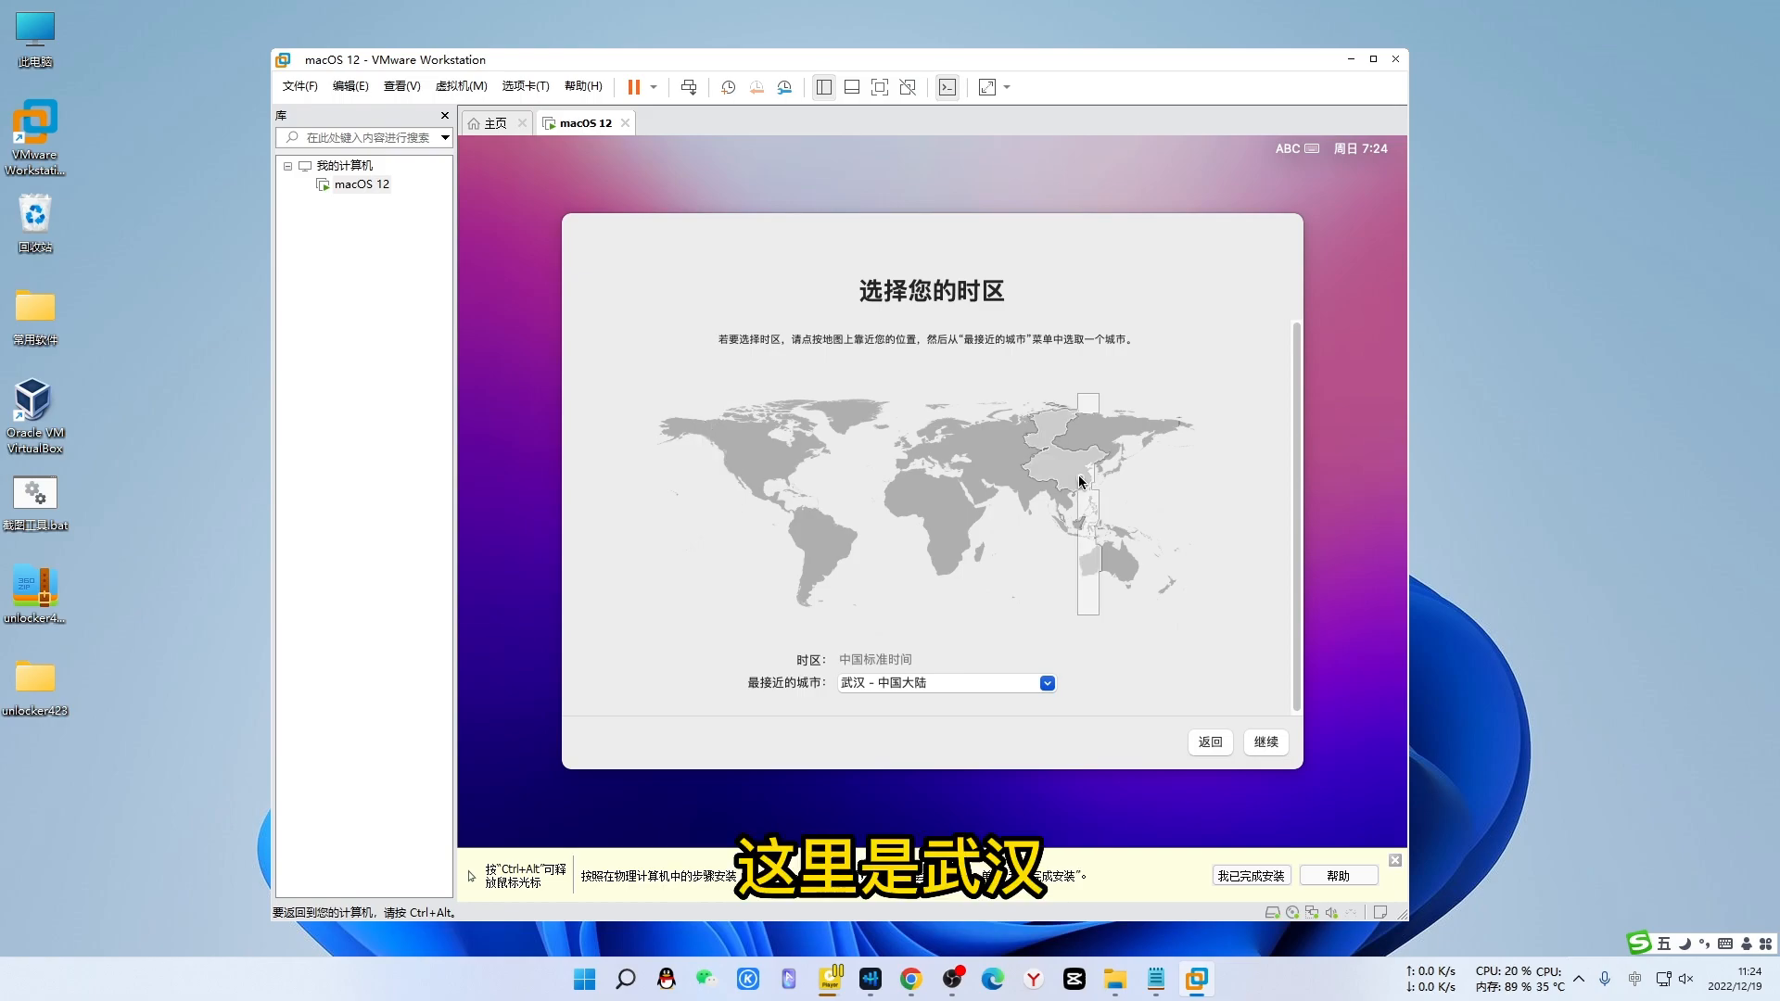
click(1082, 467)
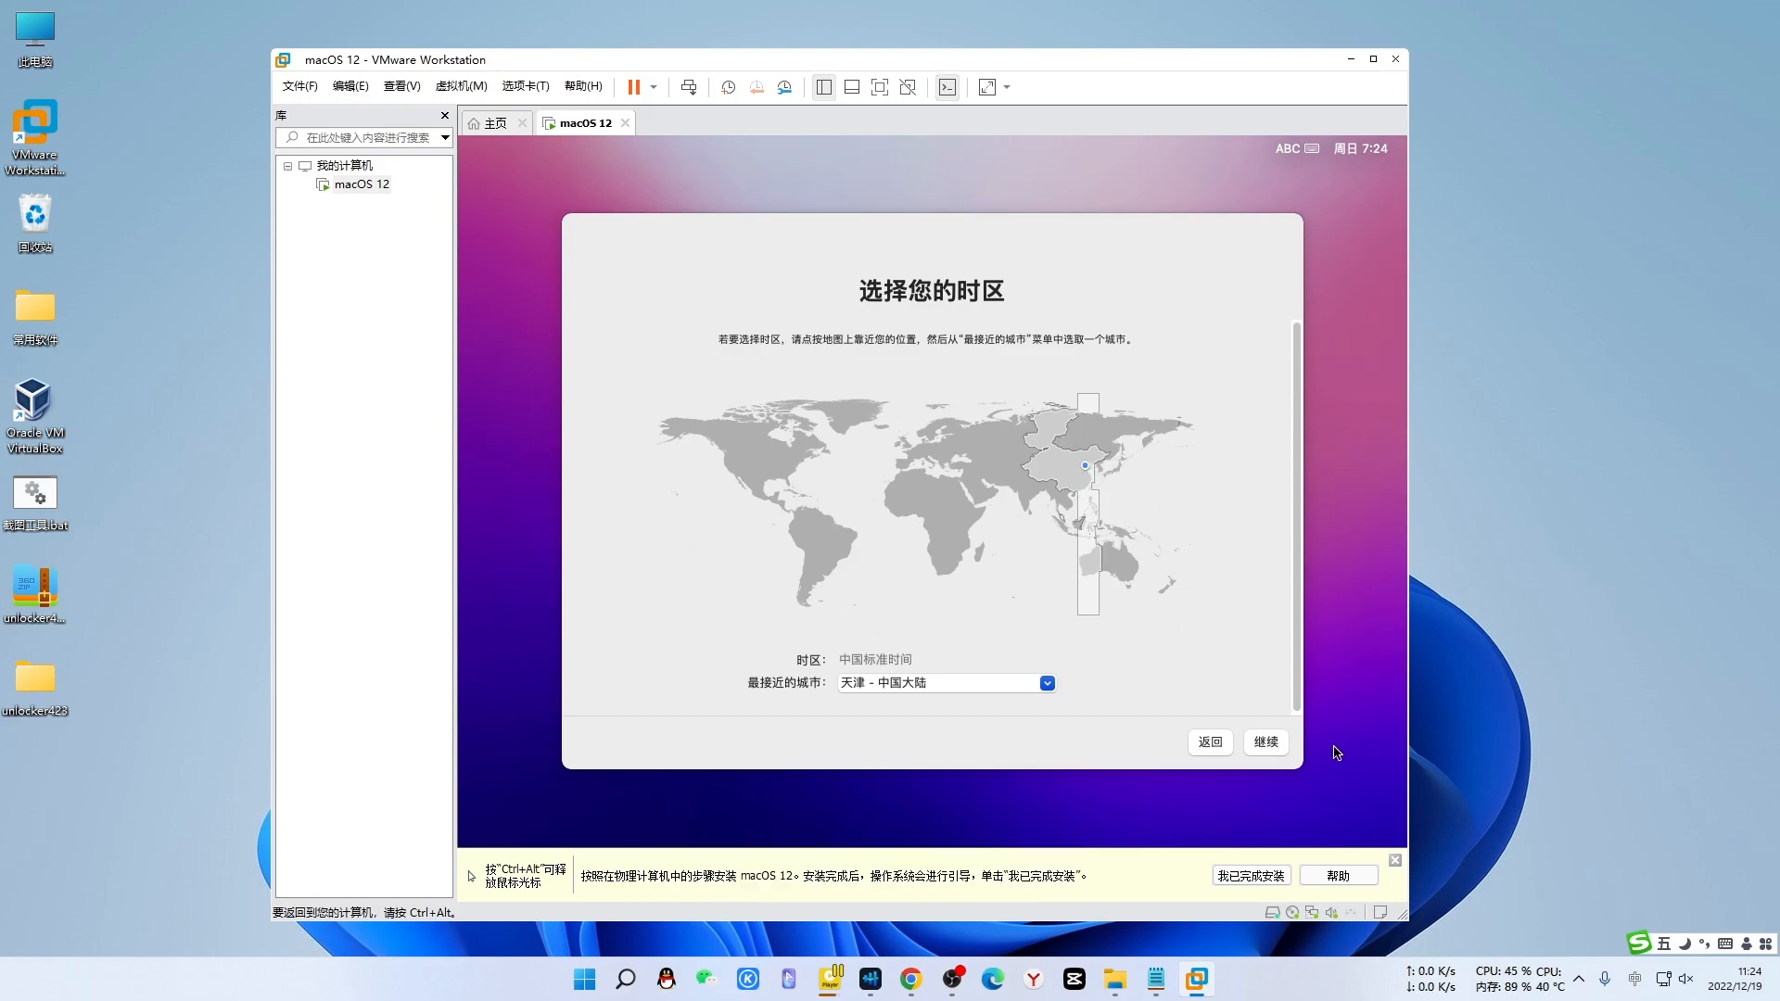
click(1266, 743)
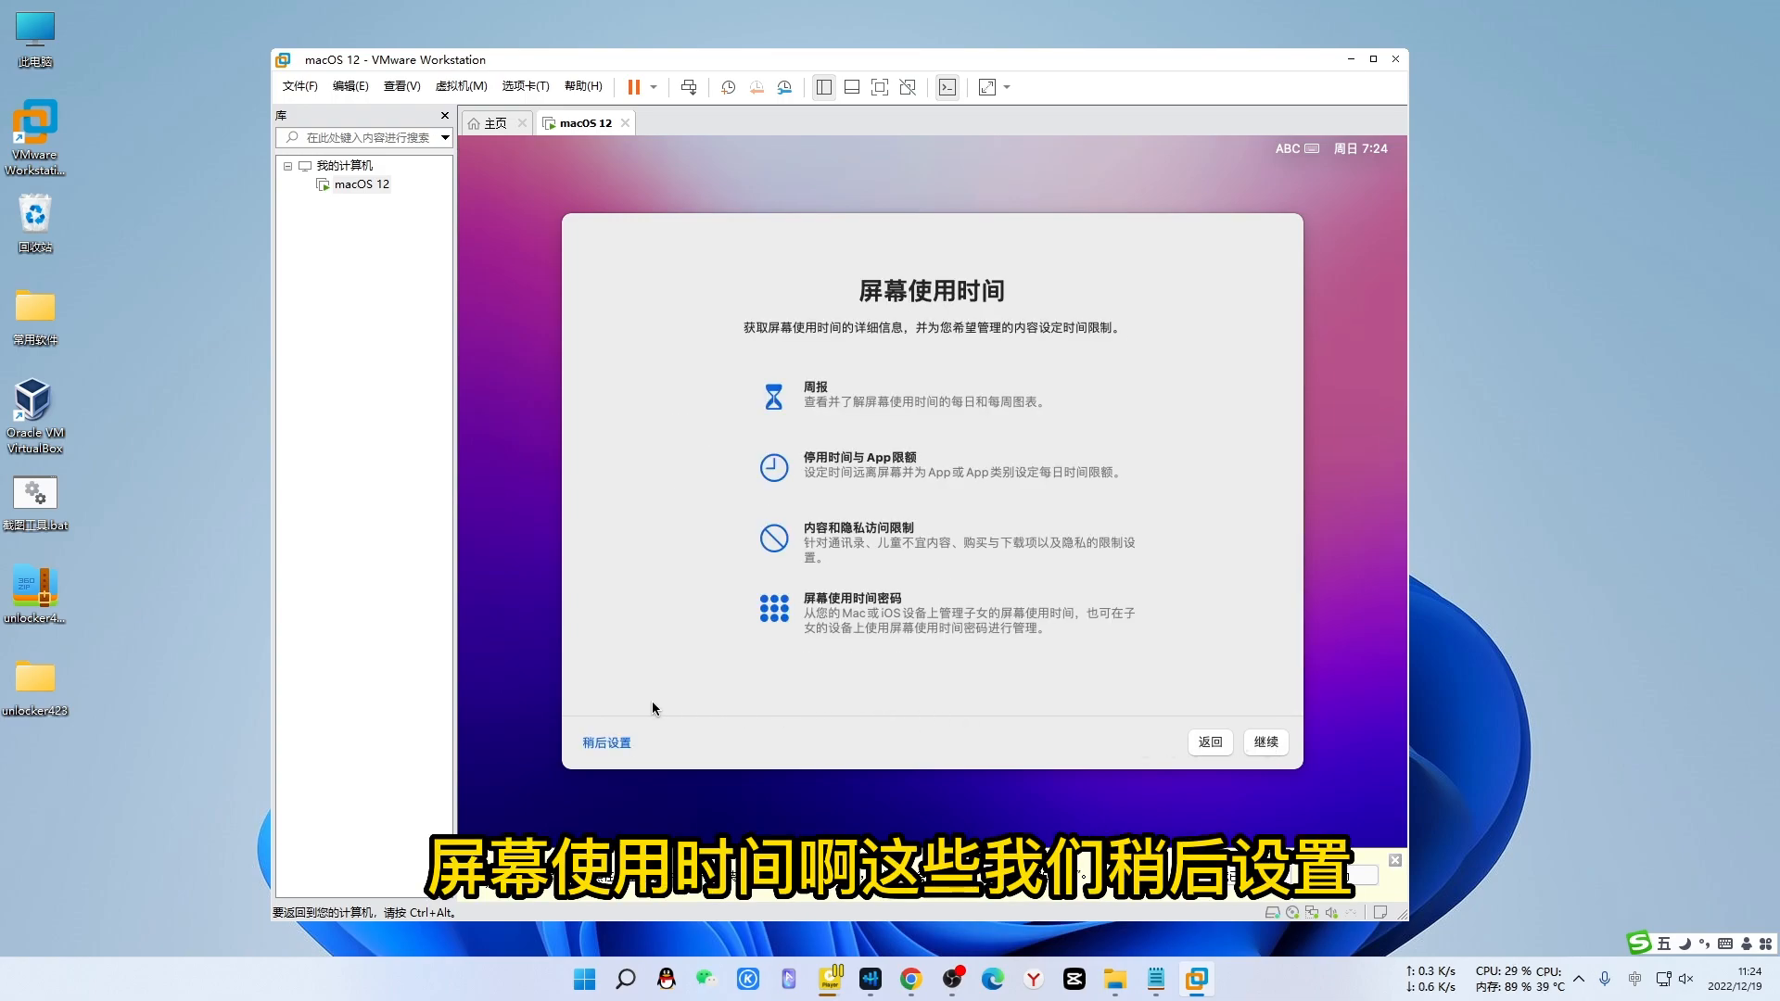
- Postpone Screen Time setup and choose the 自动 (Auto) appearance to finish setup
click(616, 744)
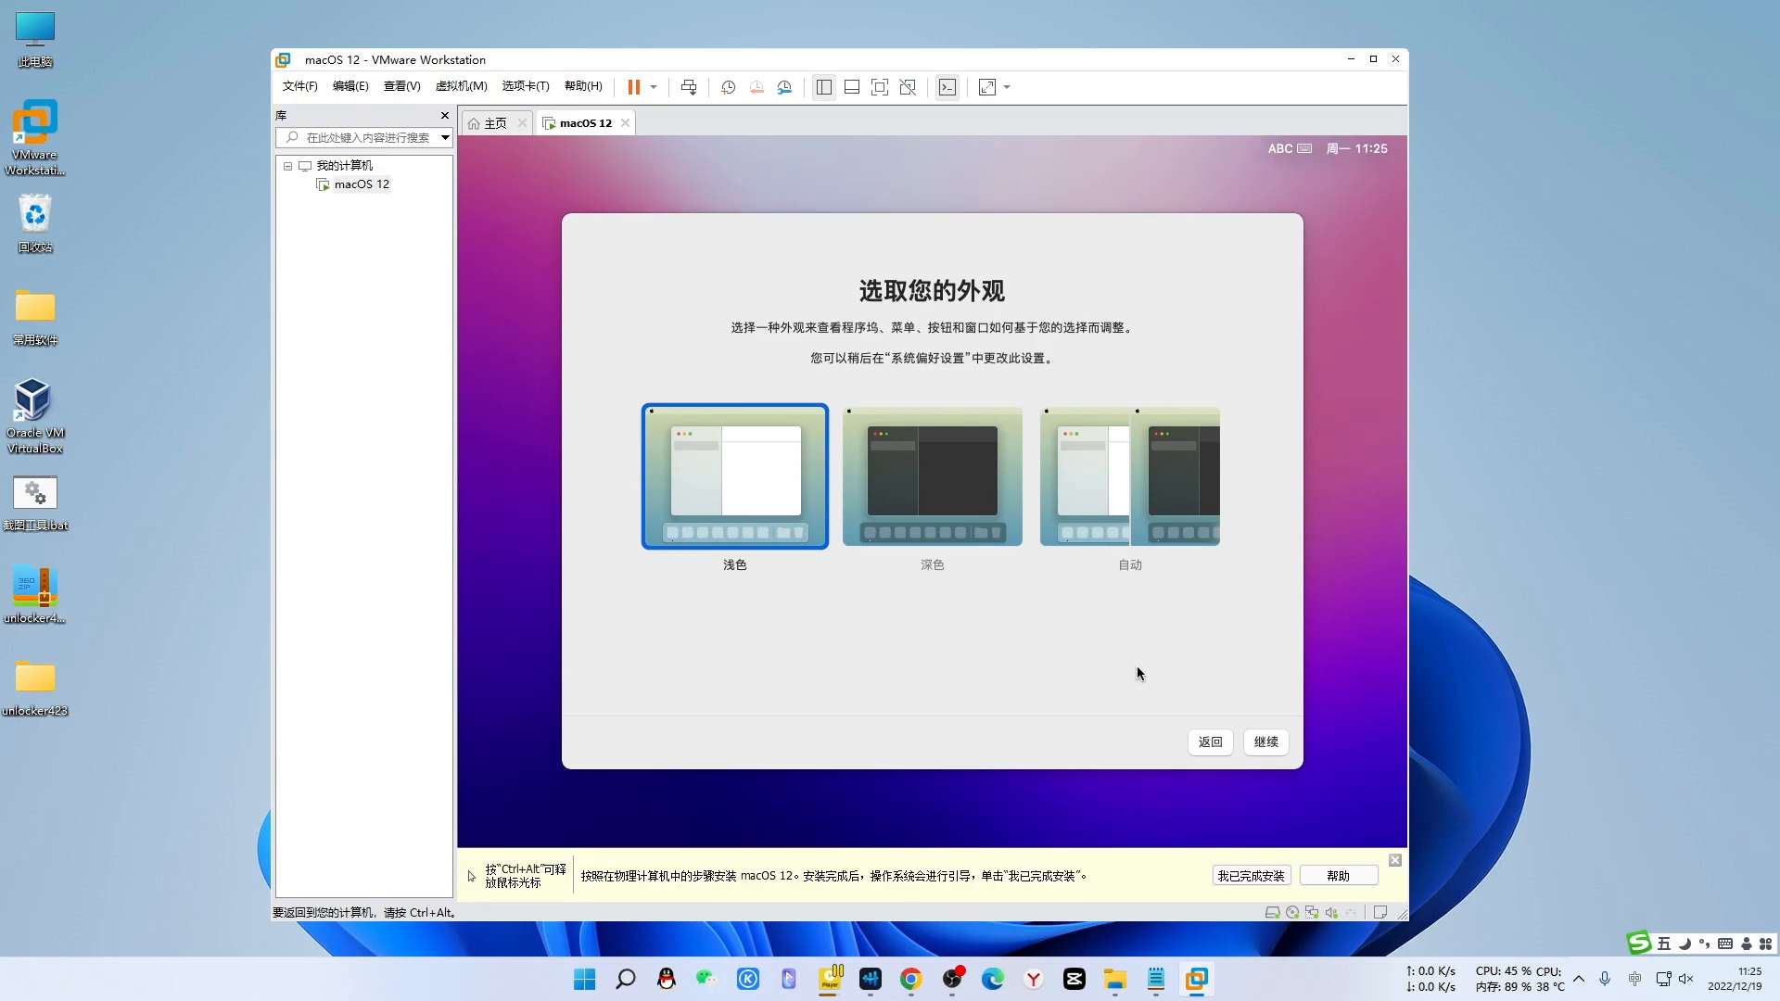
click(1160, 501)
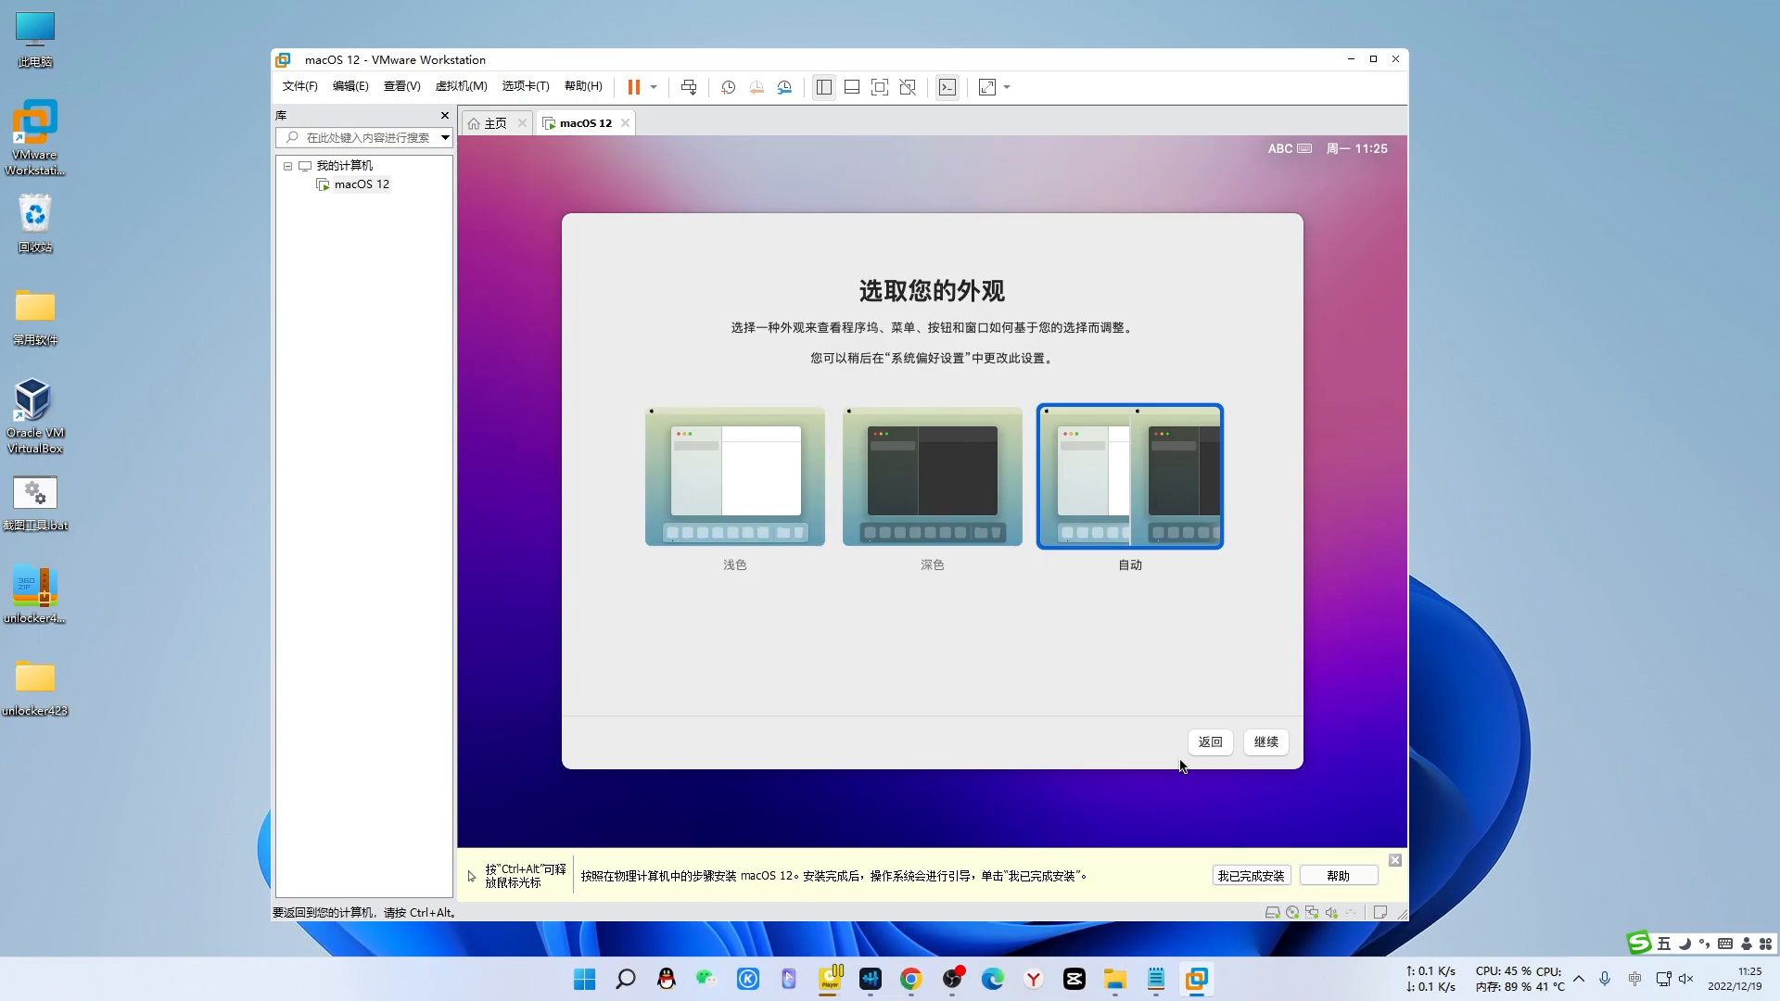
click(1265, 742)
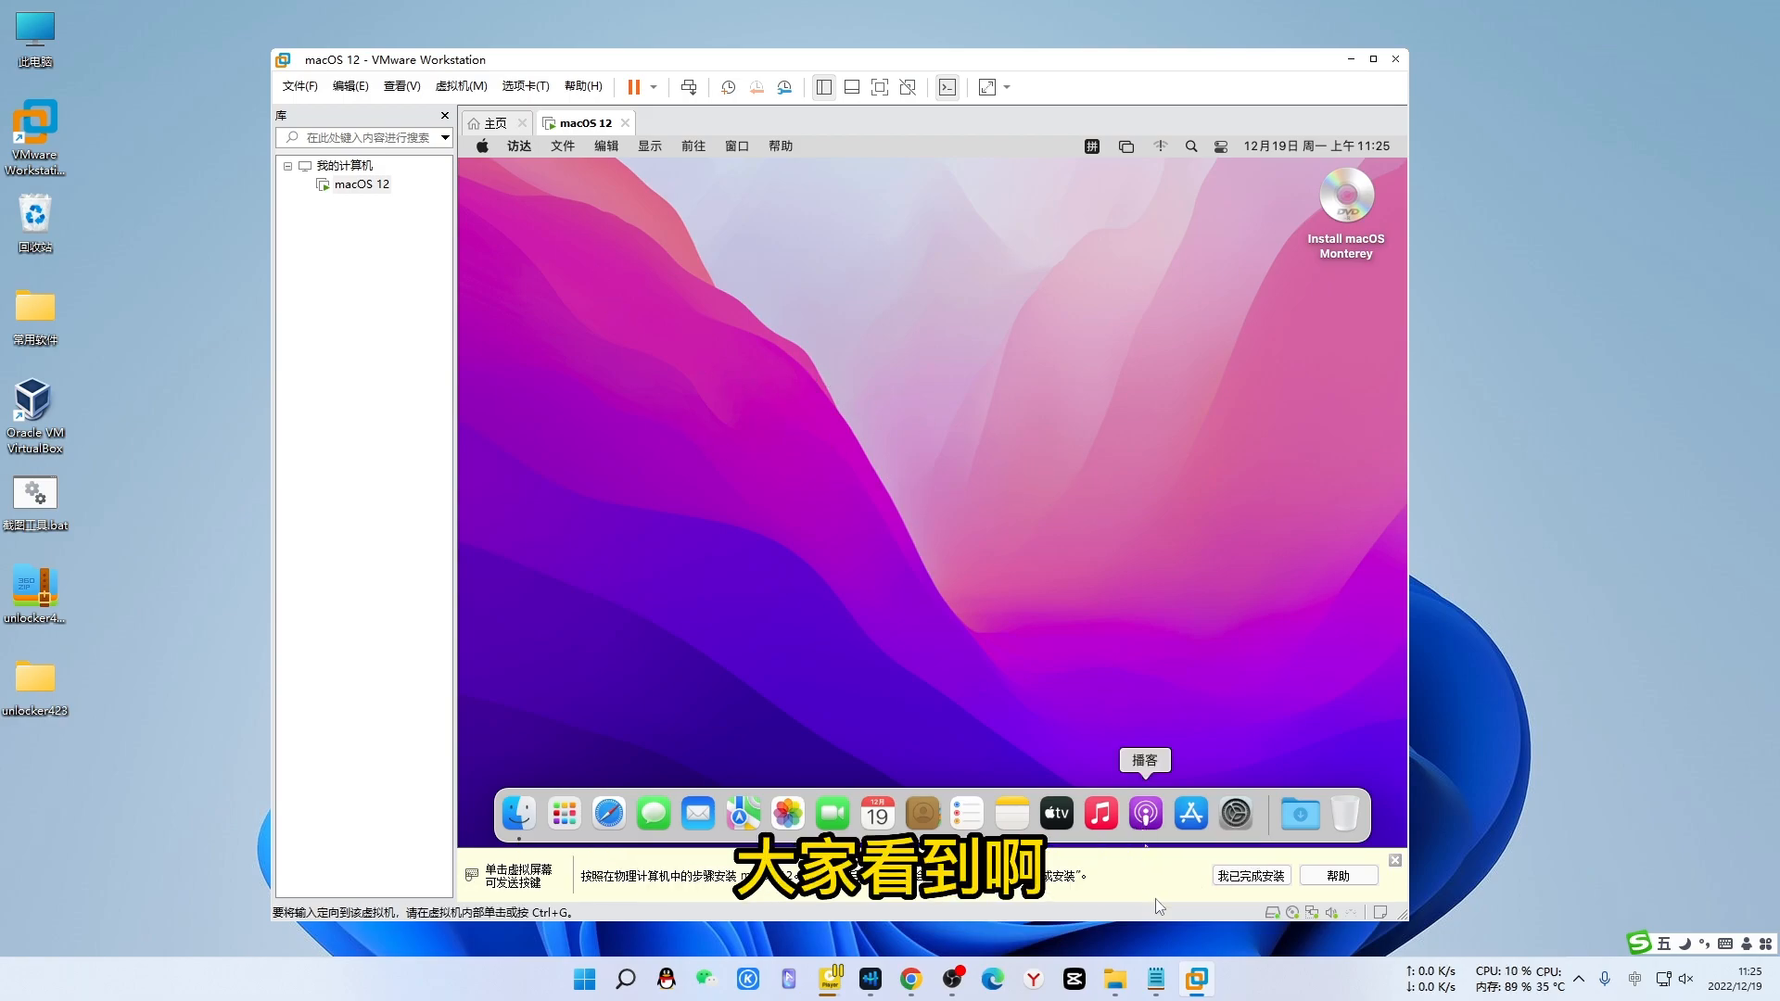
click(1155, 978)
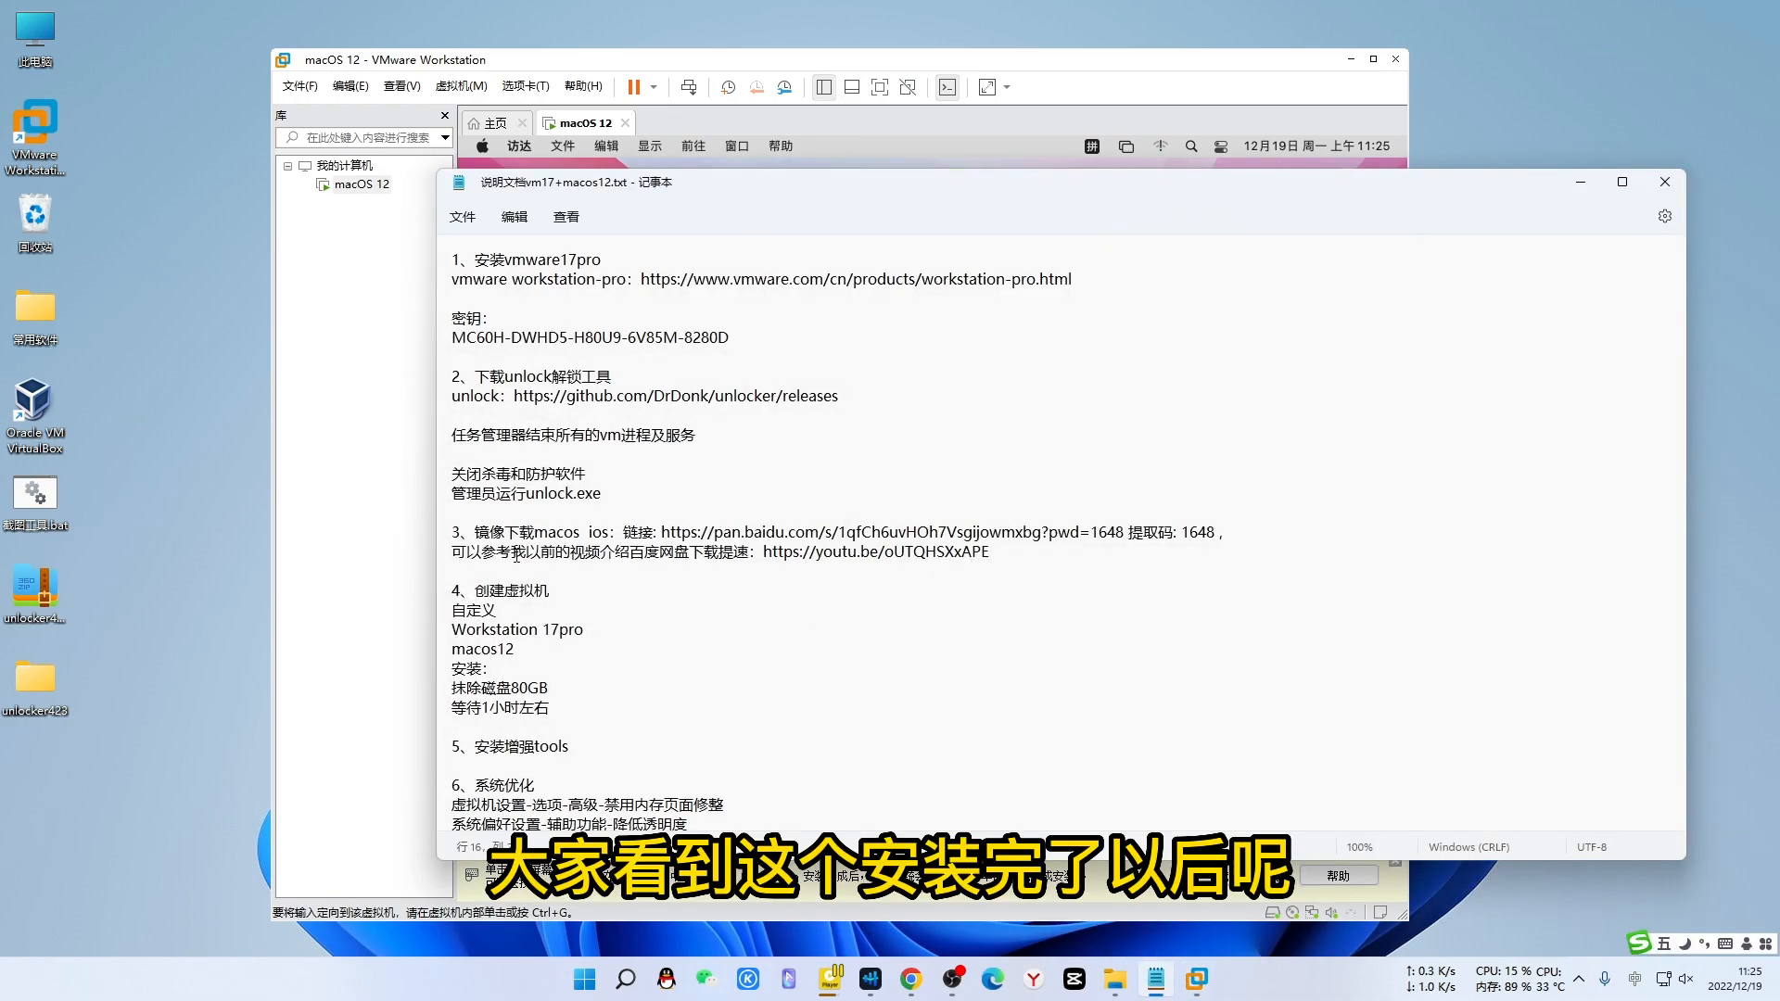
scroll(518, 554, down, 3)
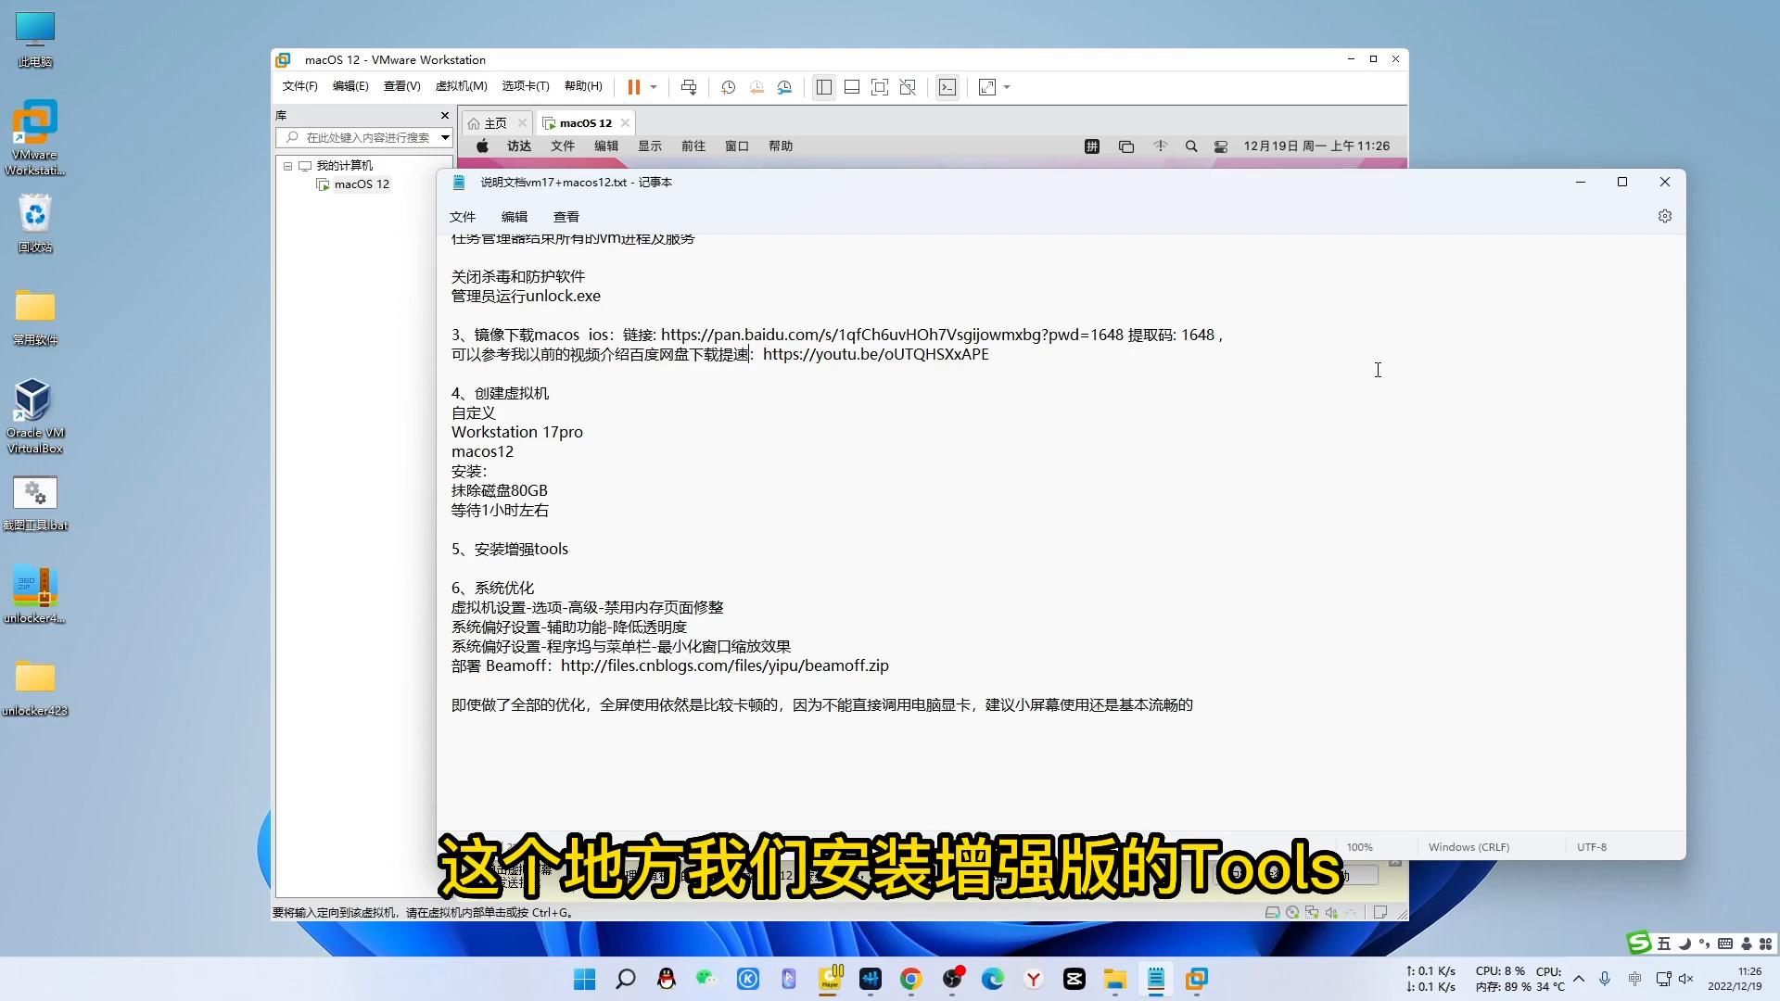
click(1580, 182)
click(1373, 253)
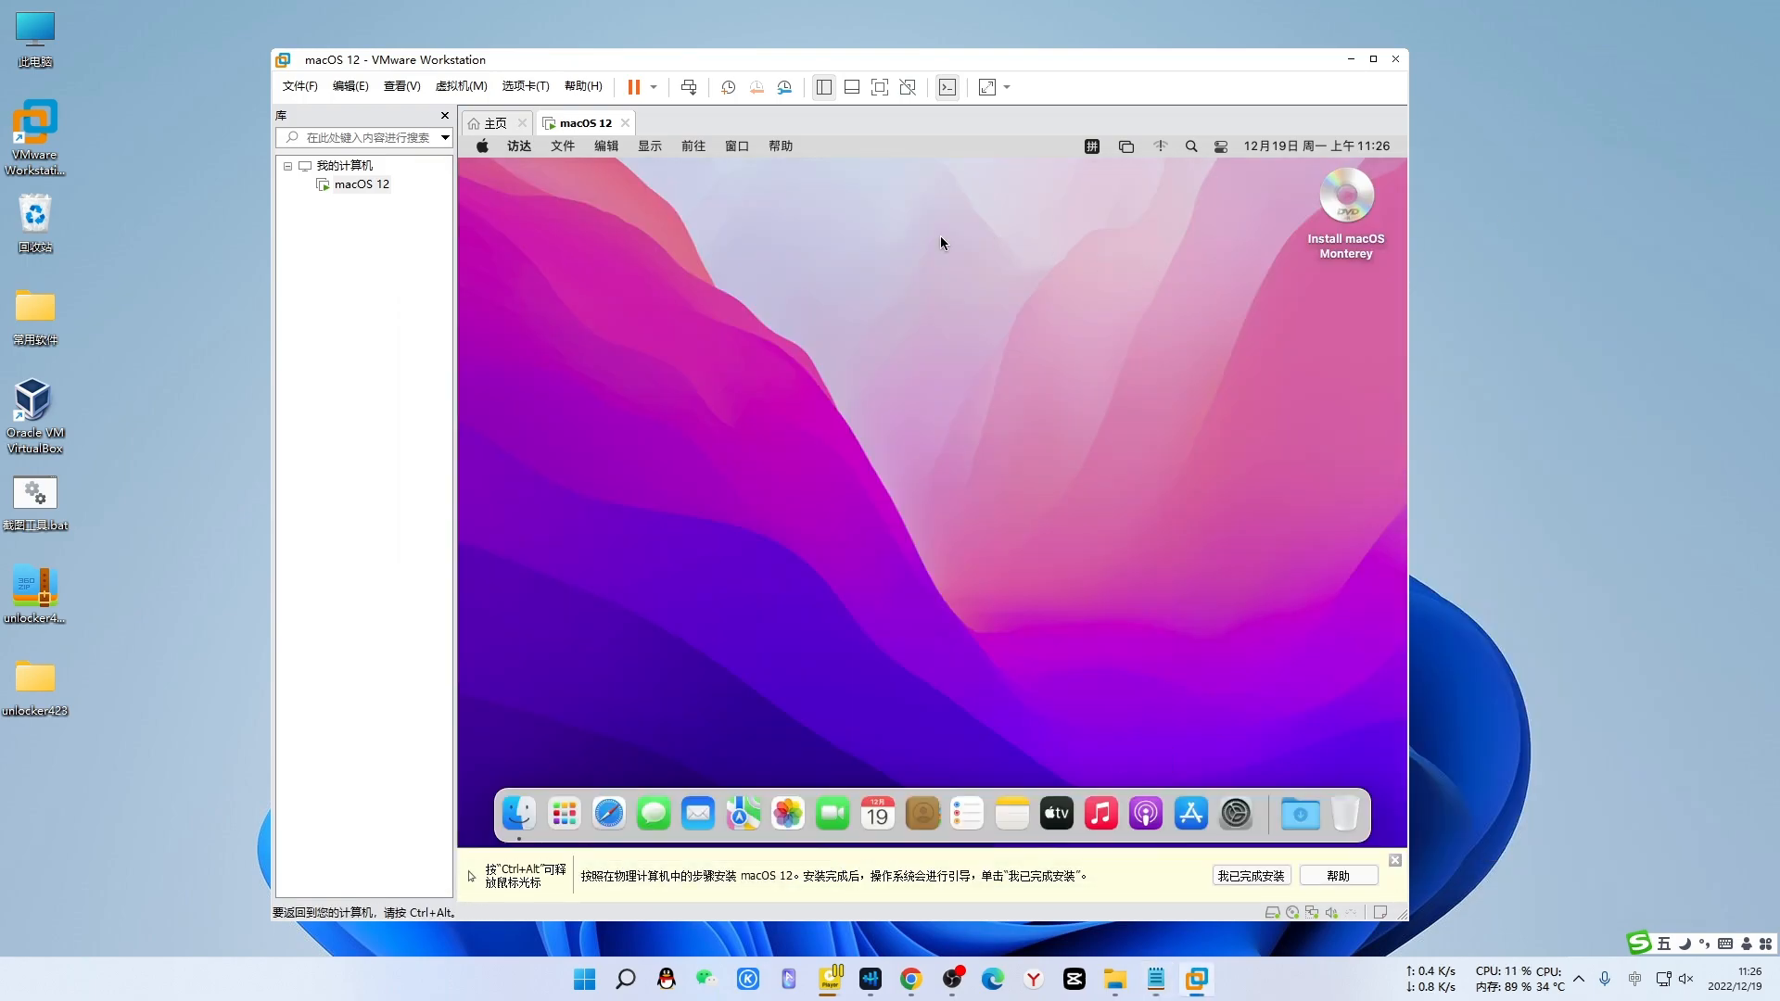
- Attempt 虚拟机 > 安装 VMware Tools and dismiss the CD/DVD in-use and cancelled-install errors
key(ctrl+alt)
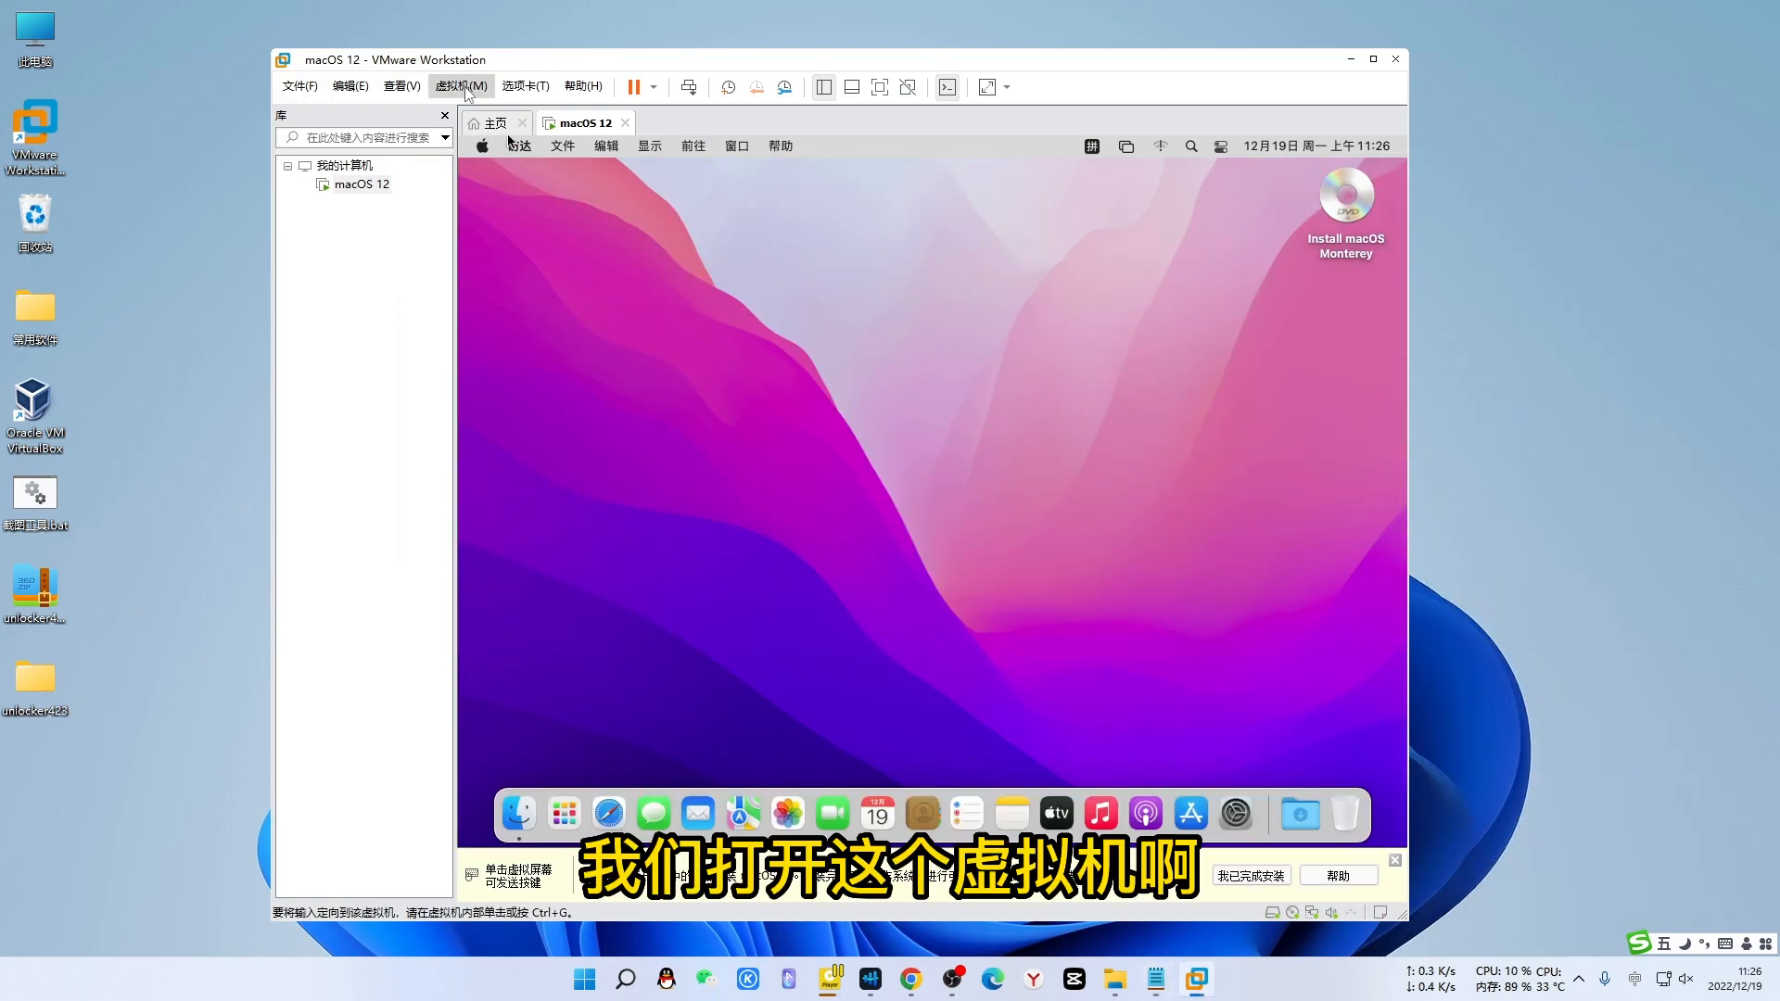
click(464, 87)
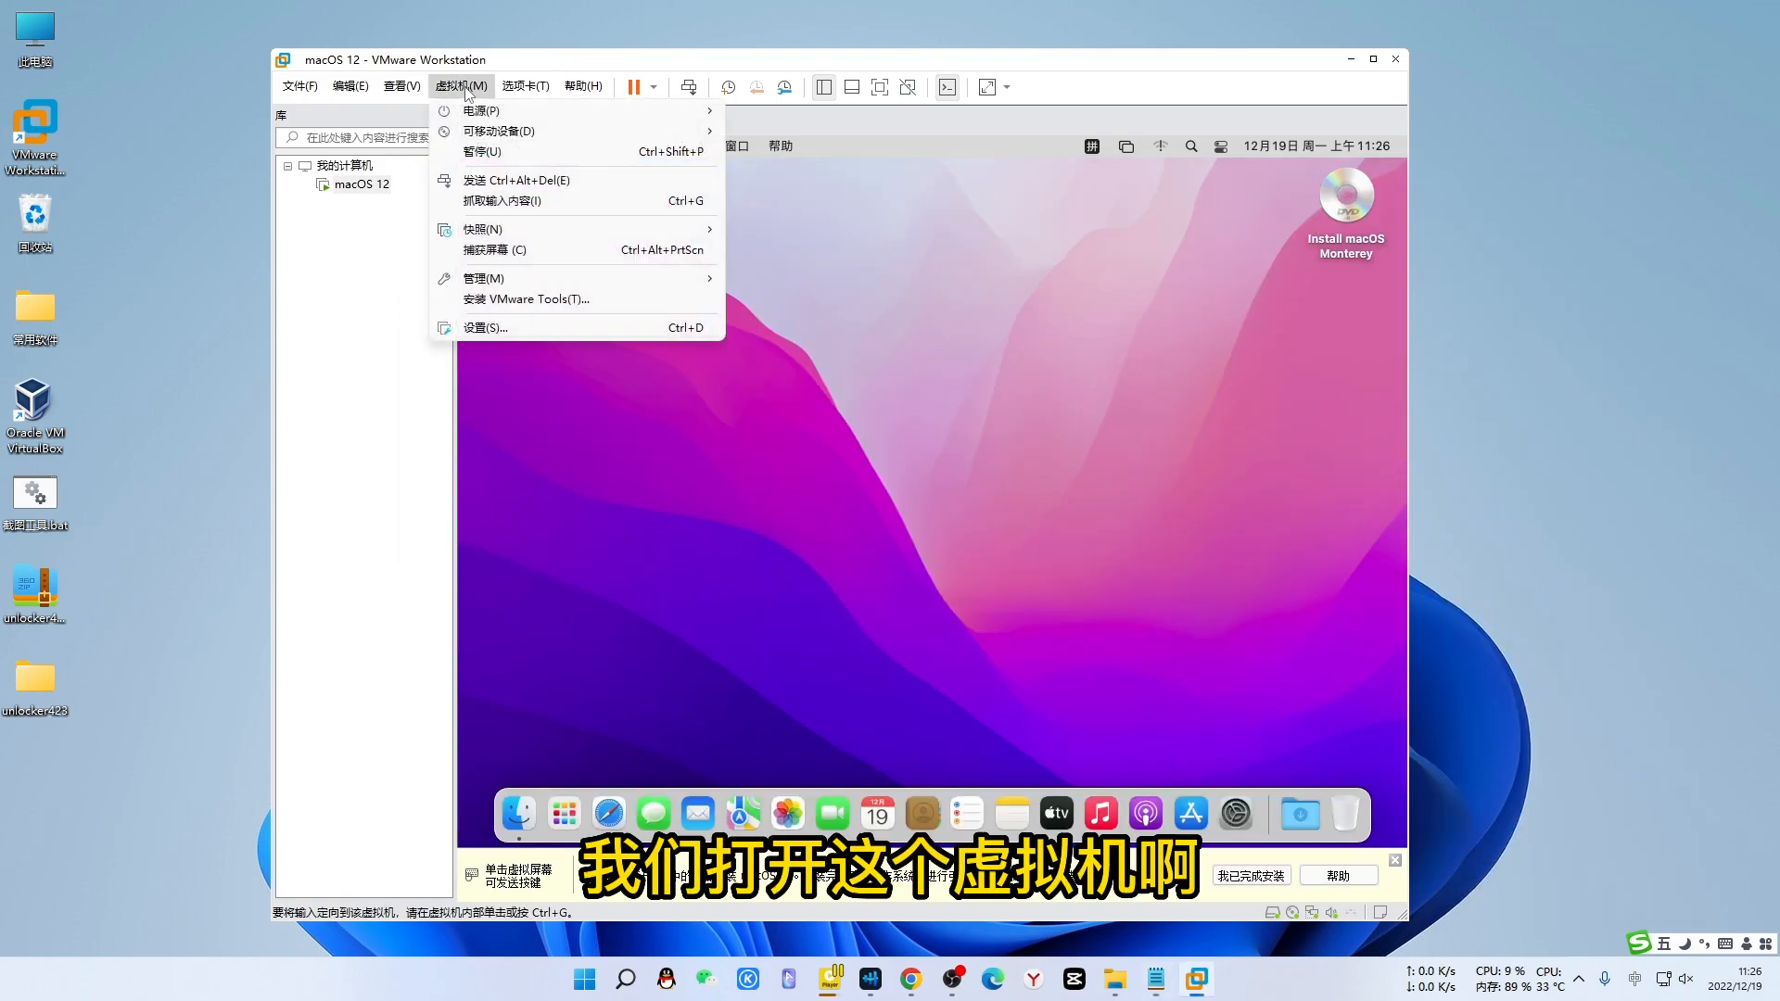
click(520, 300)
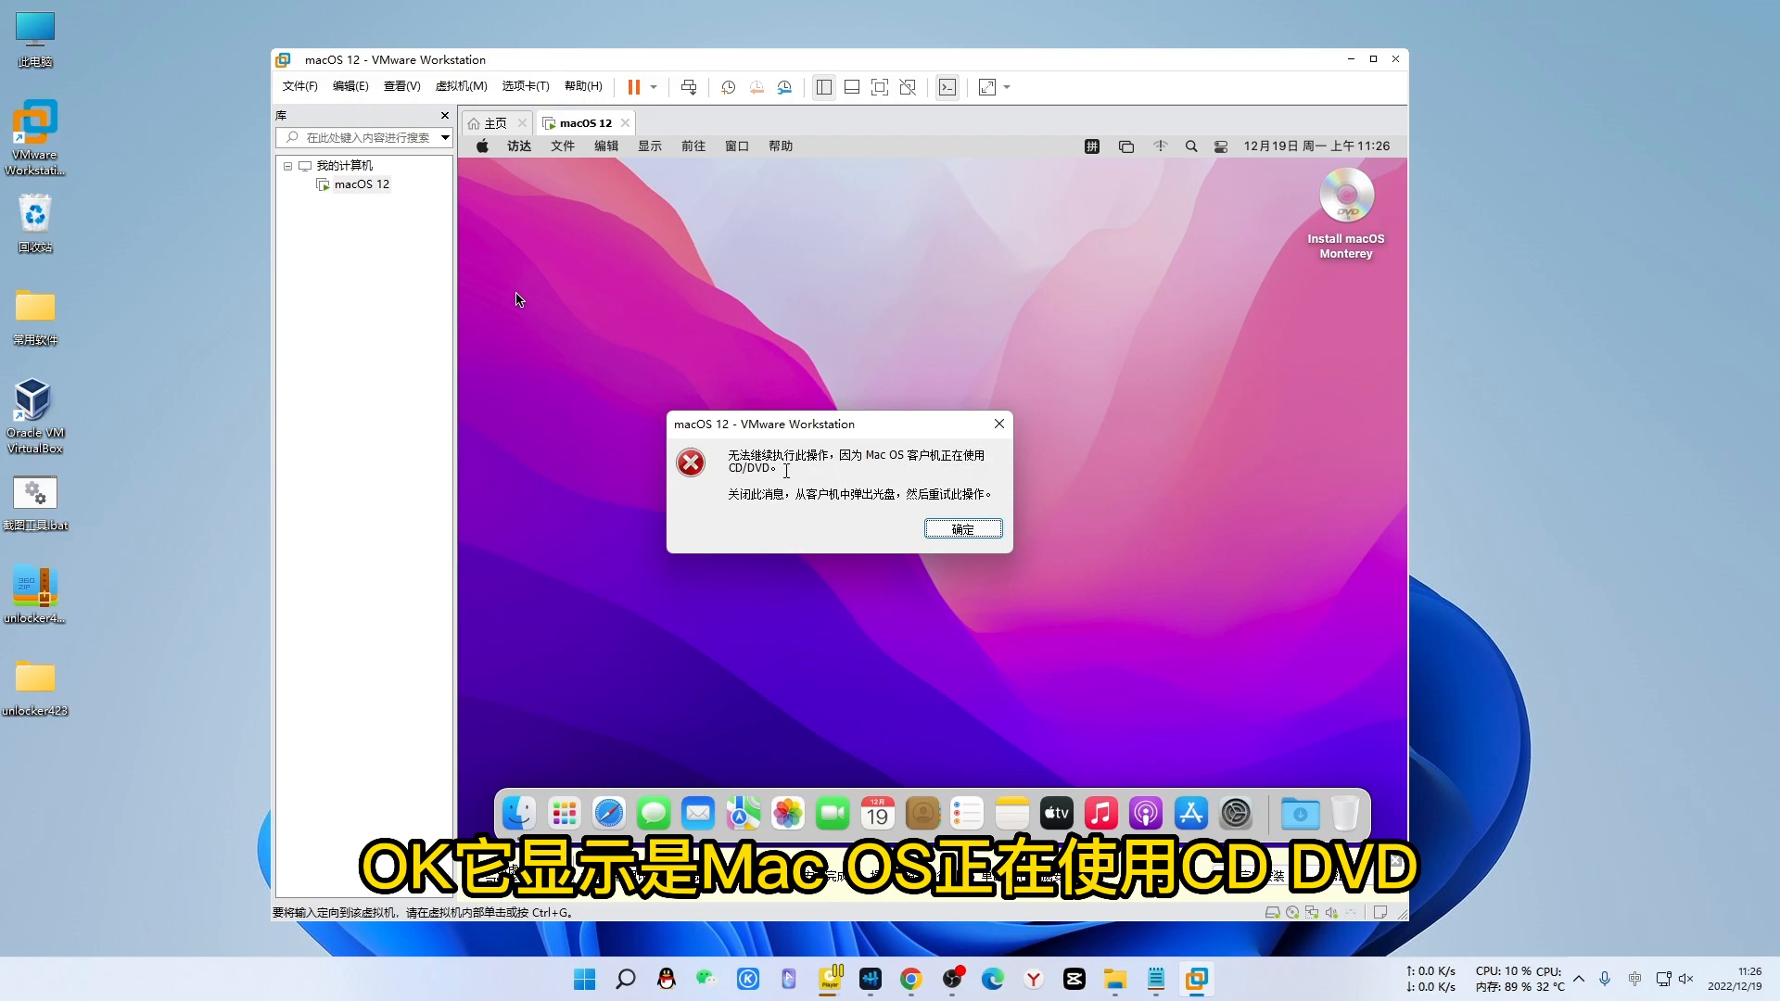
click(998, 430)
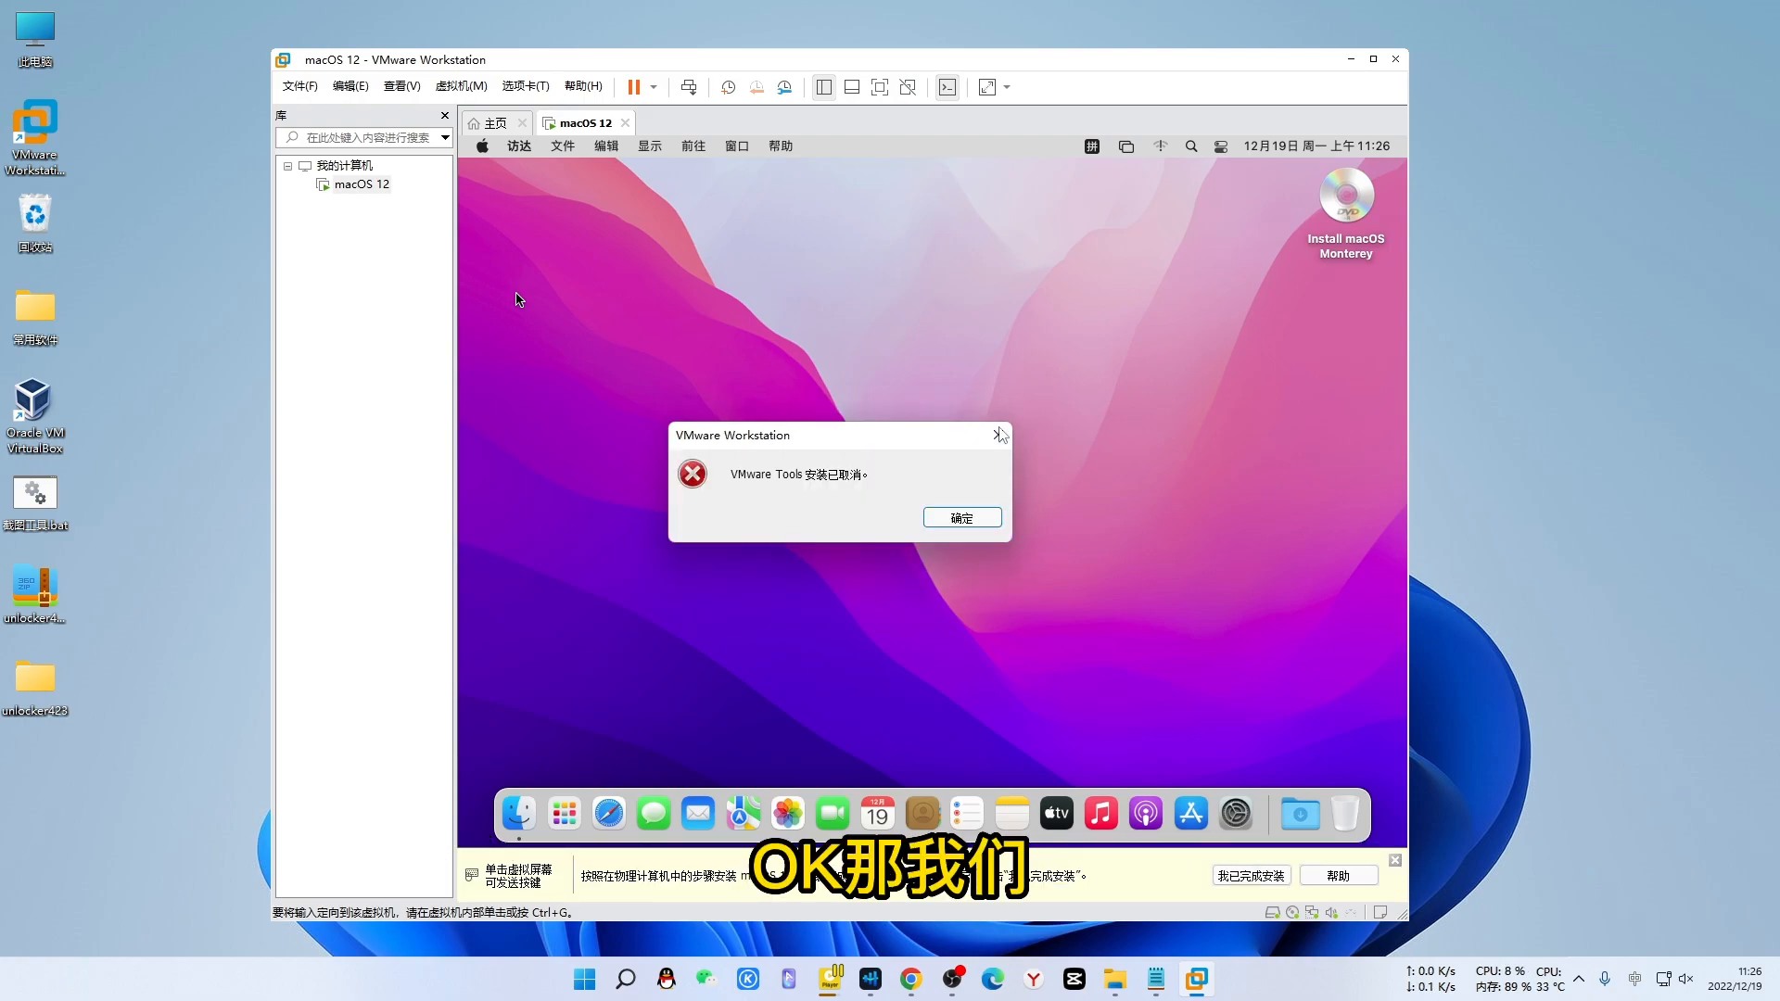
click(964, 525)
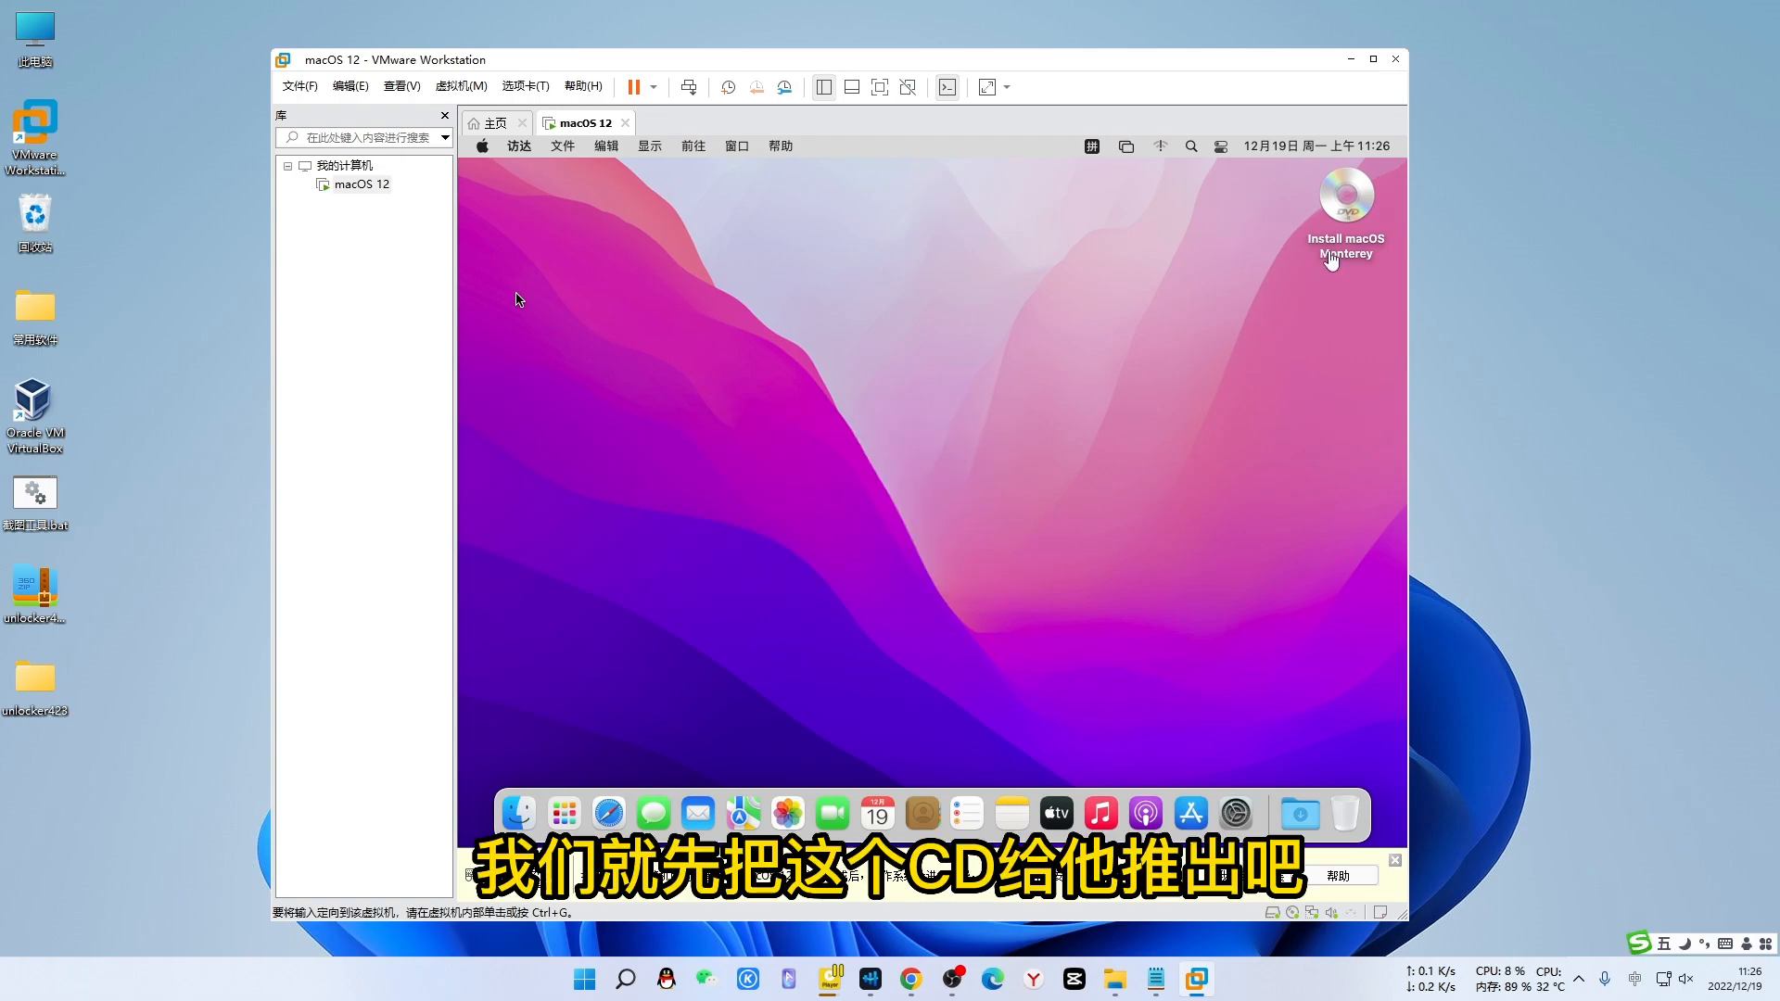
- Eject the Install macOS Monterey disc from the Mac desktop with 推出
click(1346, 202)
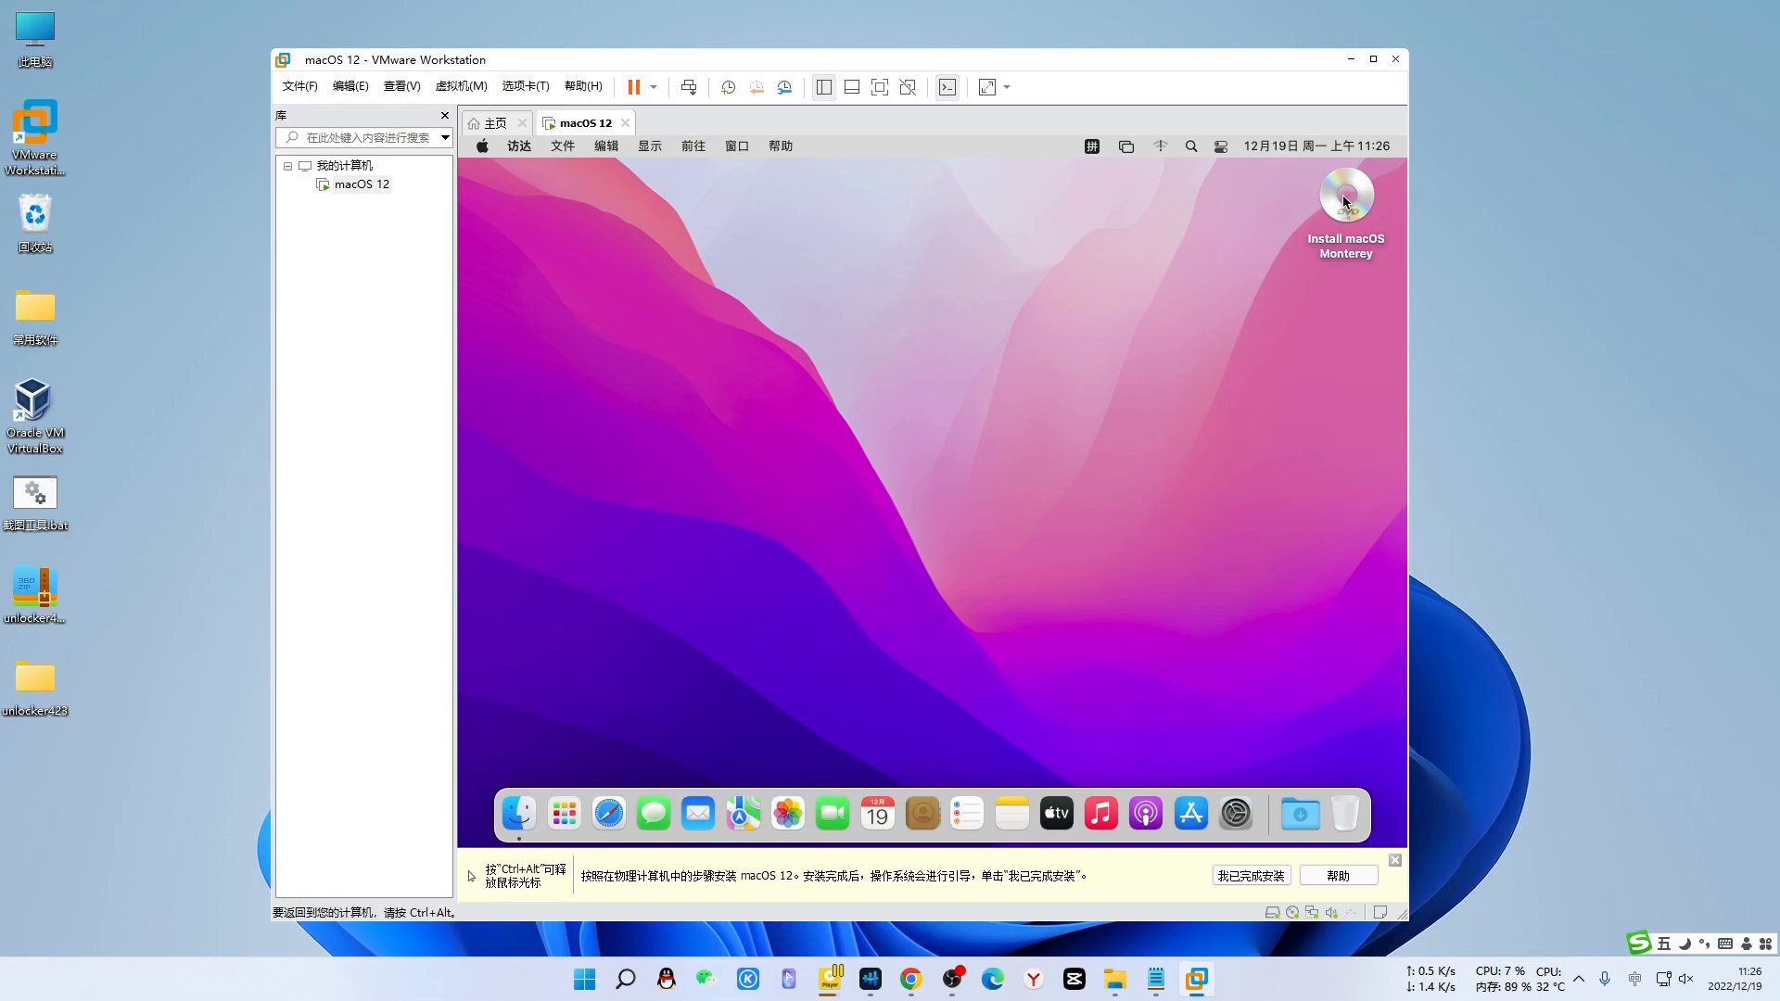
right_click(1345, 200)
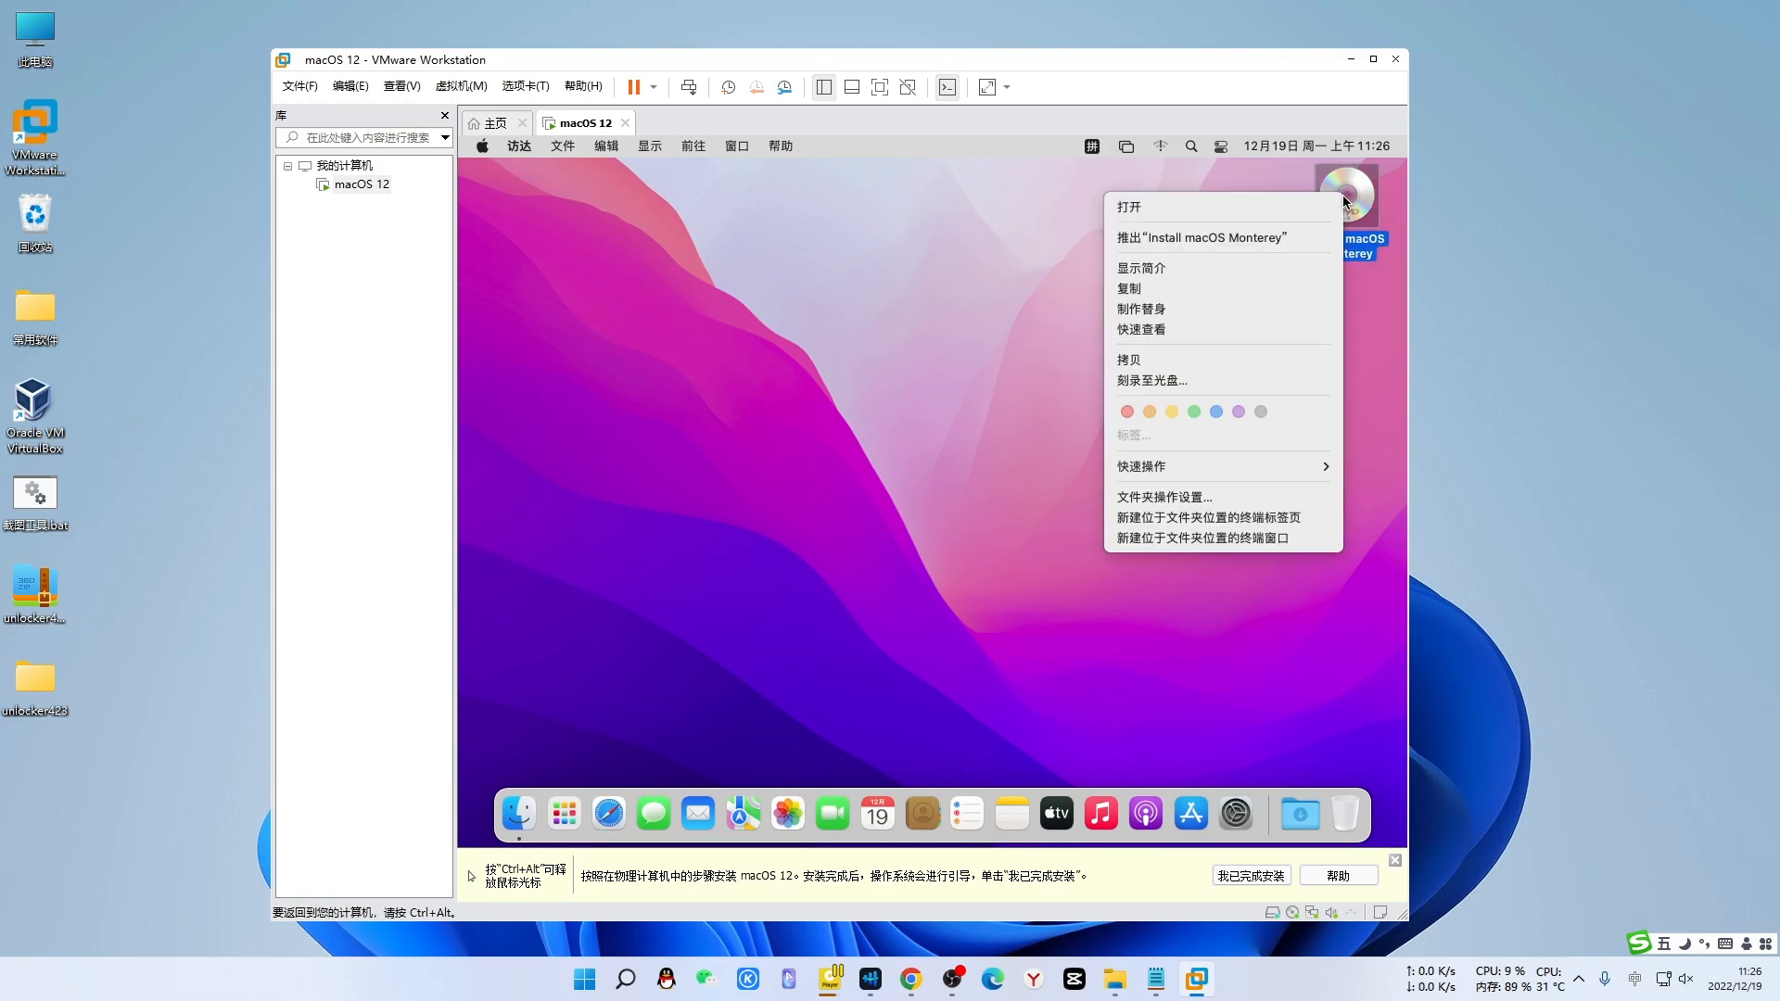
click(1201, 239)
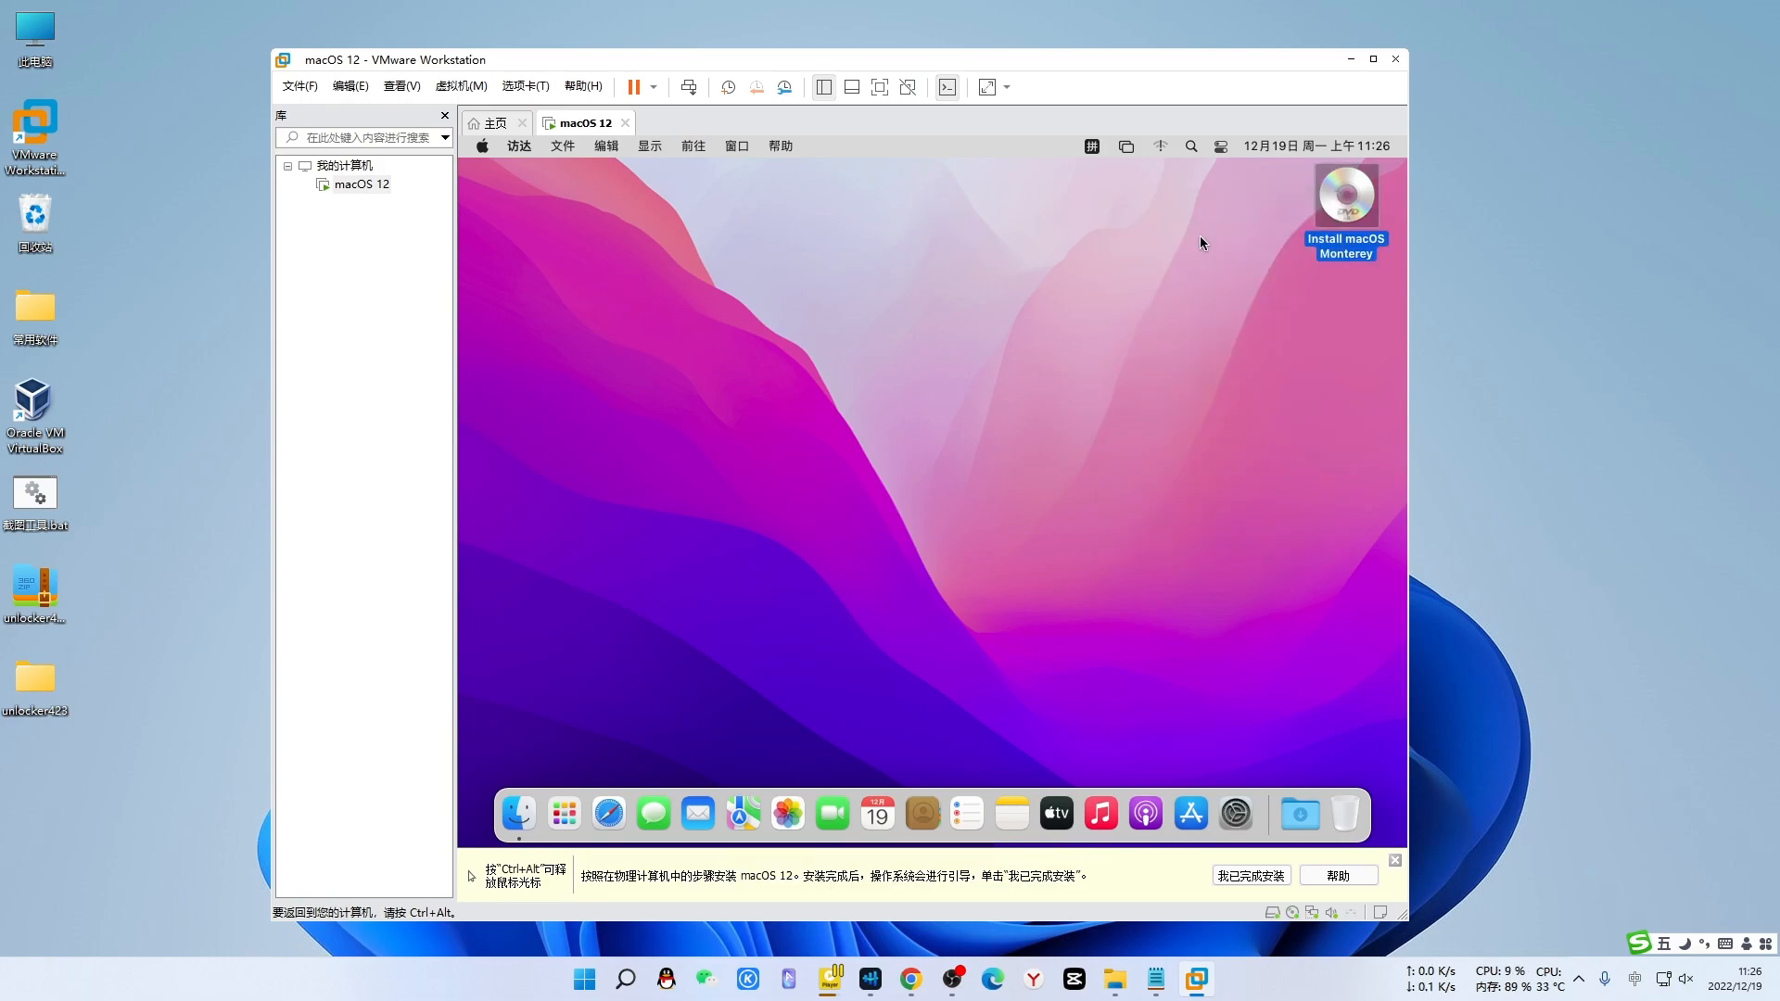
key(ctrl+alt)
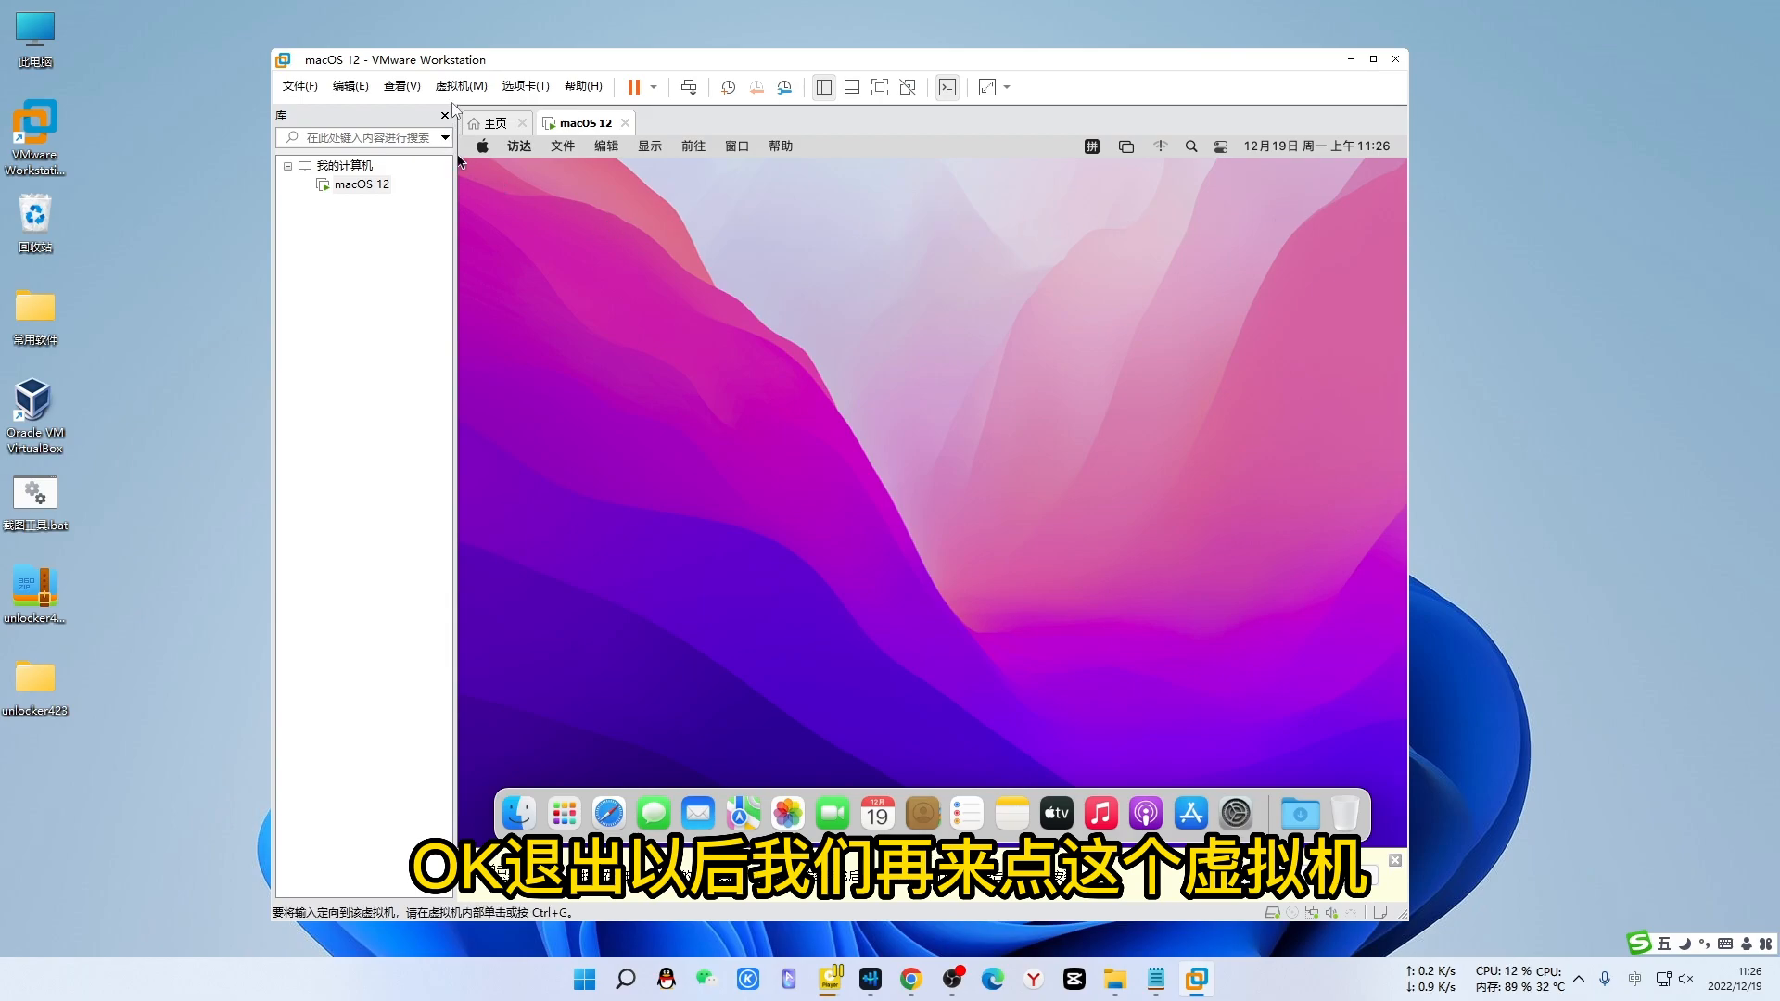
- Mount the VMware Tools installer in the guest and launch it
click(461, 86)
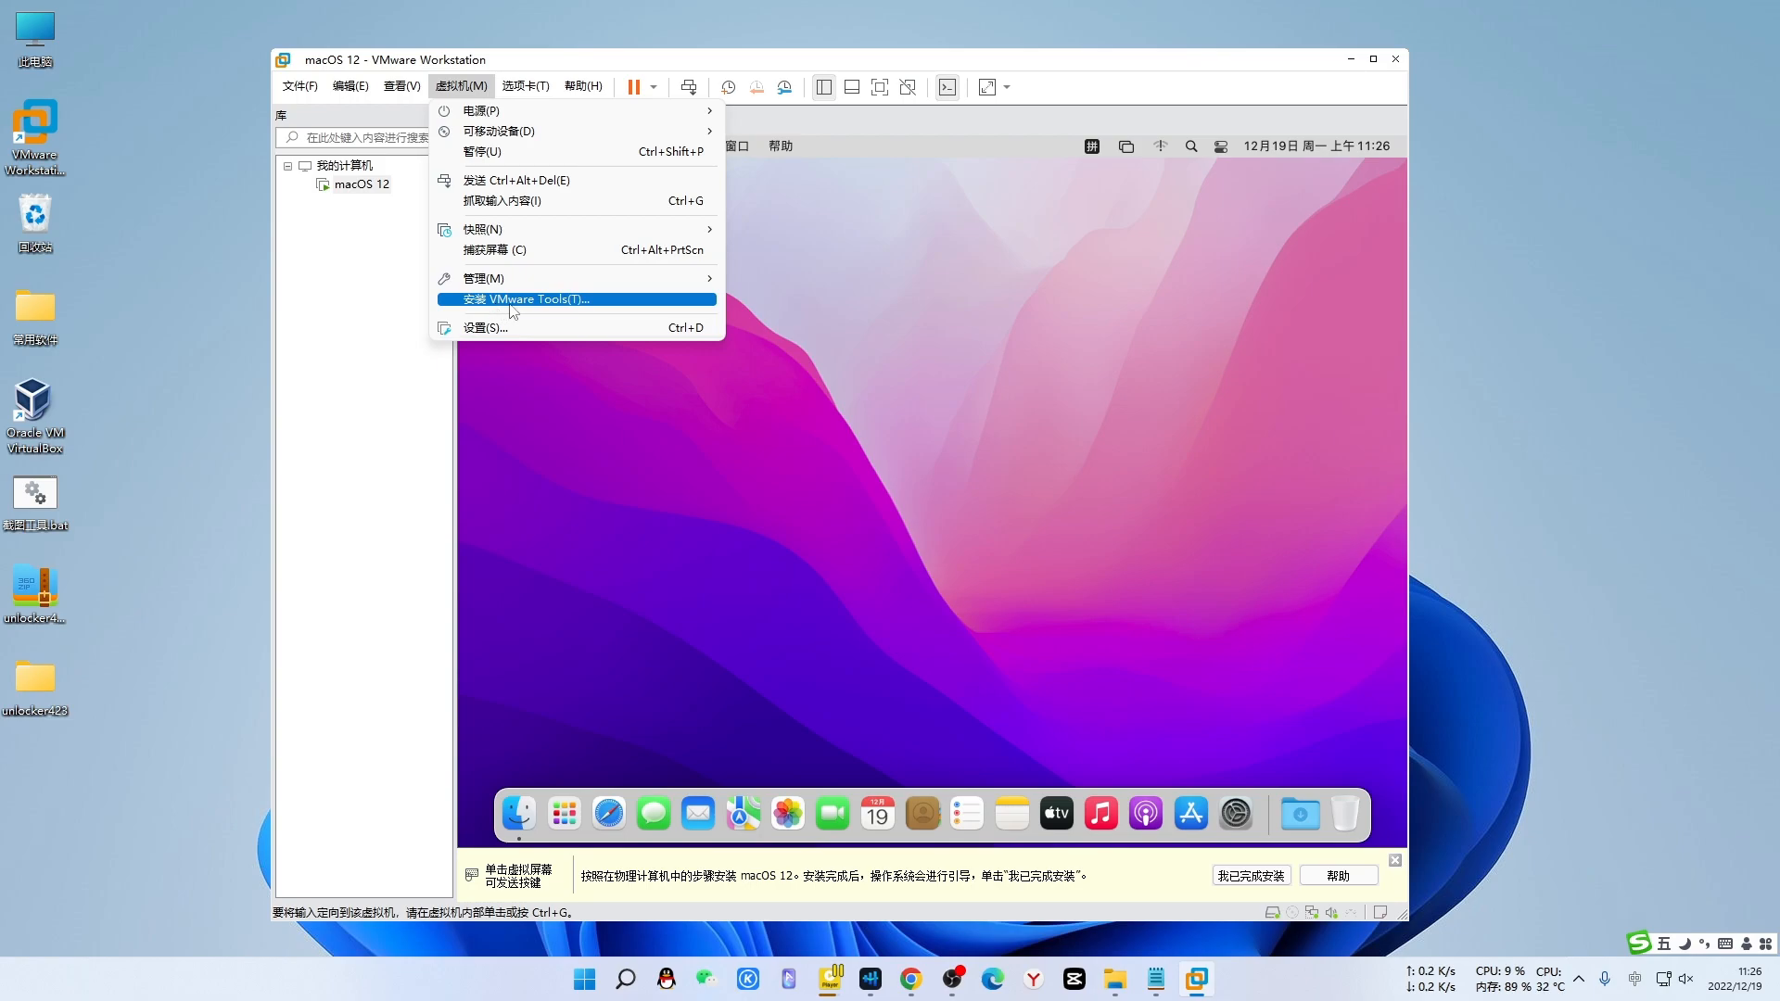
click(537, 299)
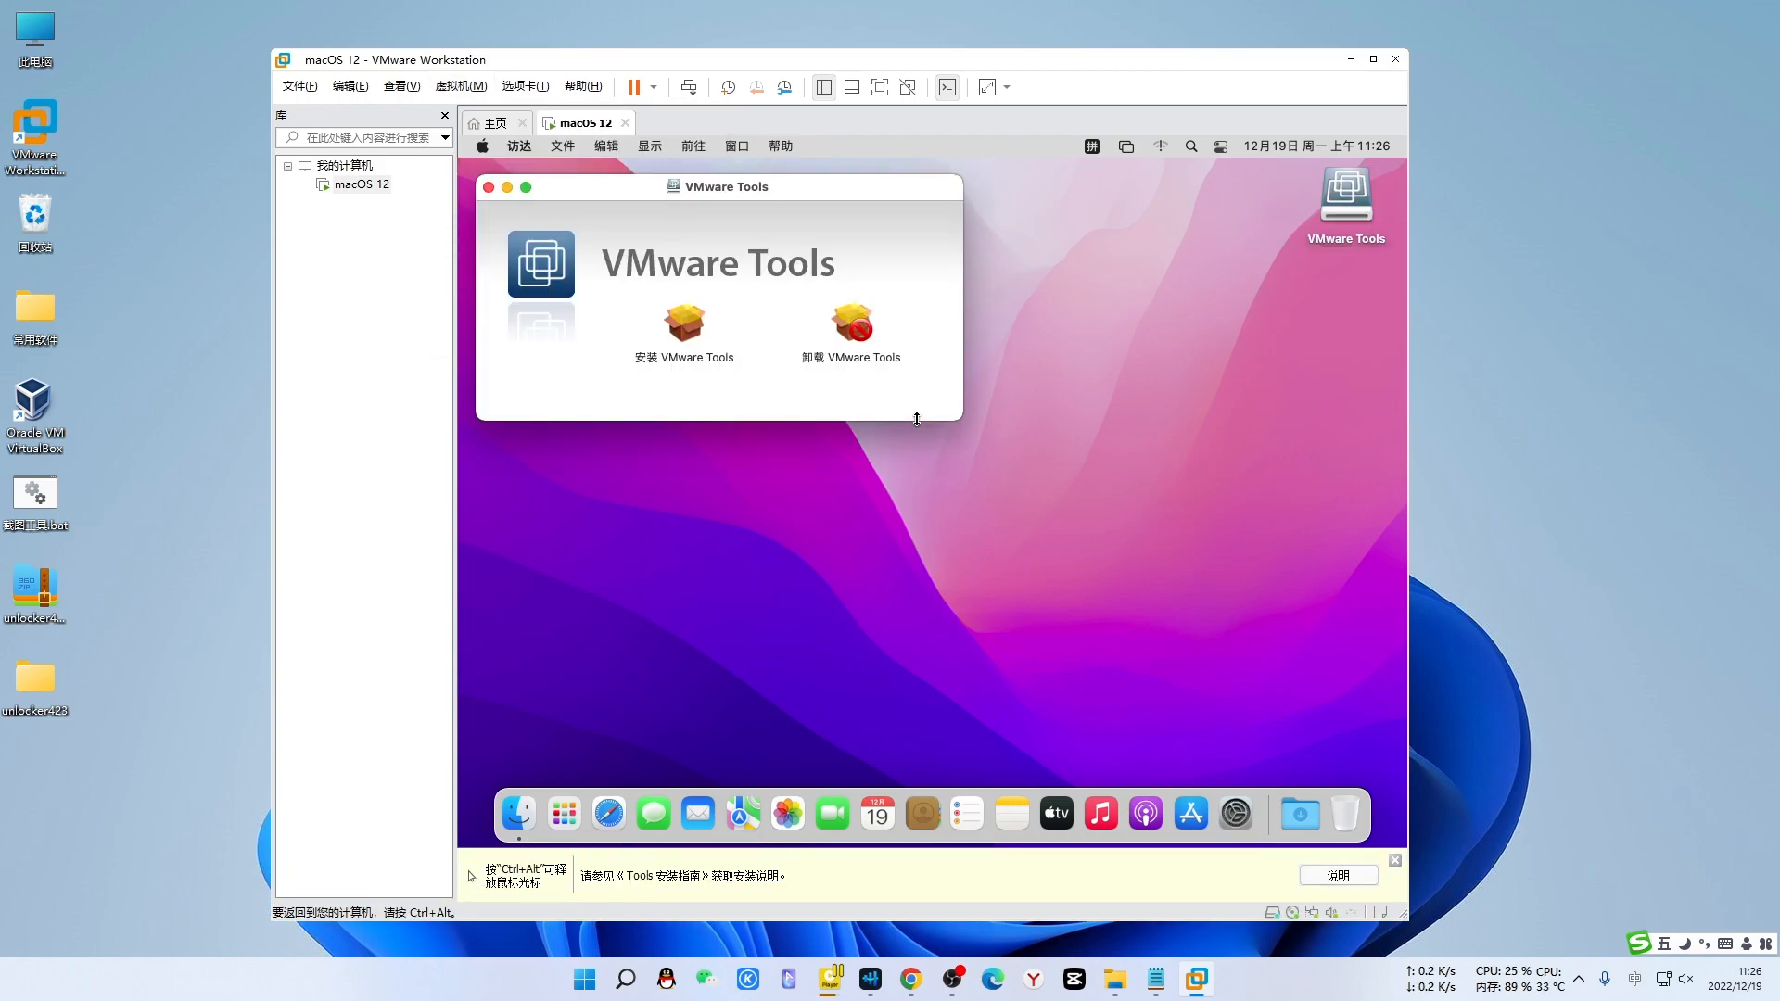
click(687, 326)
double_click(687, 327)
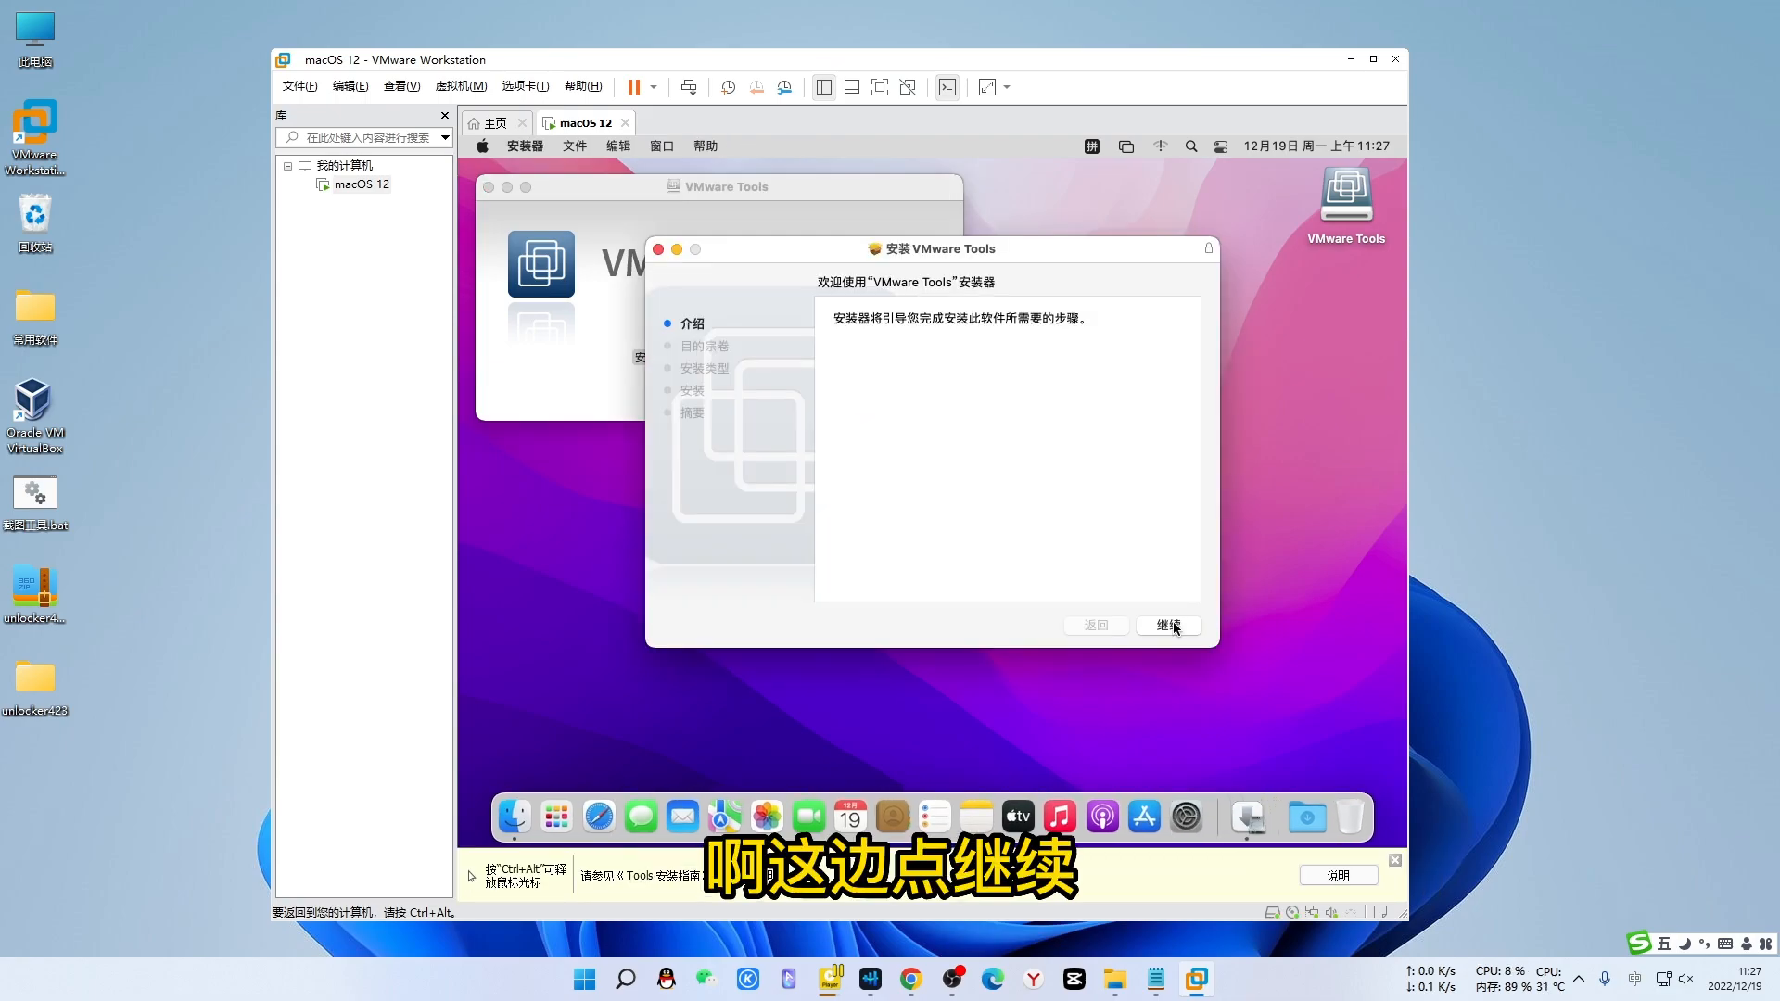
- Run the VMware Tools installation, authorize it with the account password, and allow 安装器 to manage the computer
click(1171, 625)
click(1171, 625)
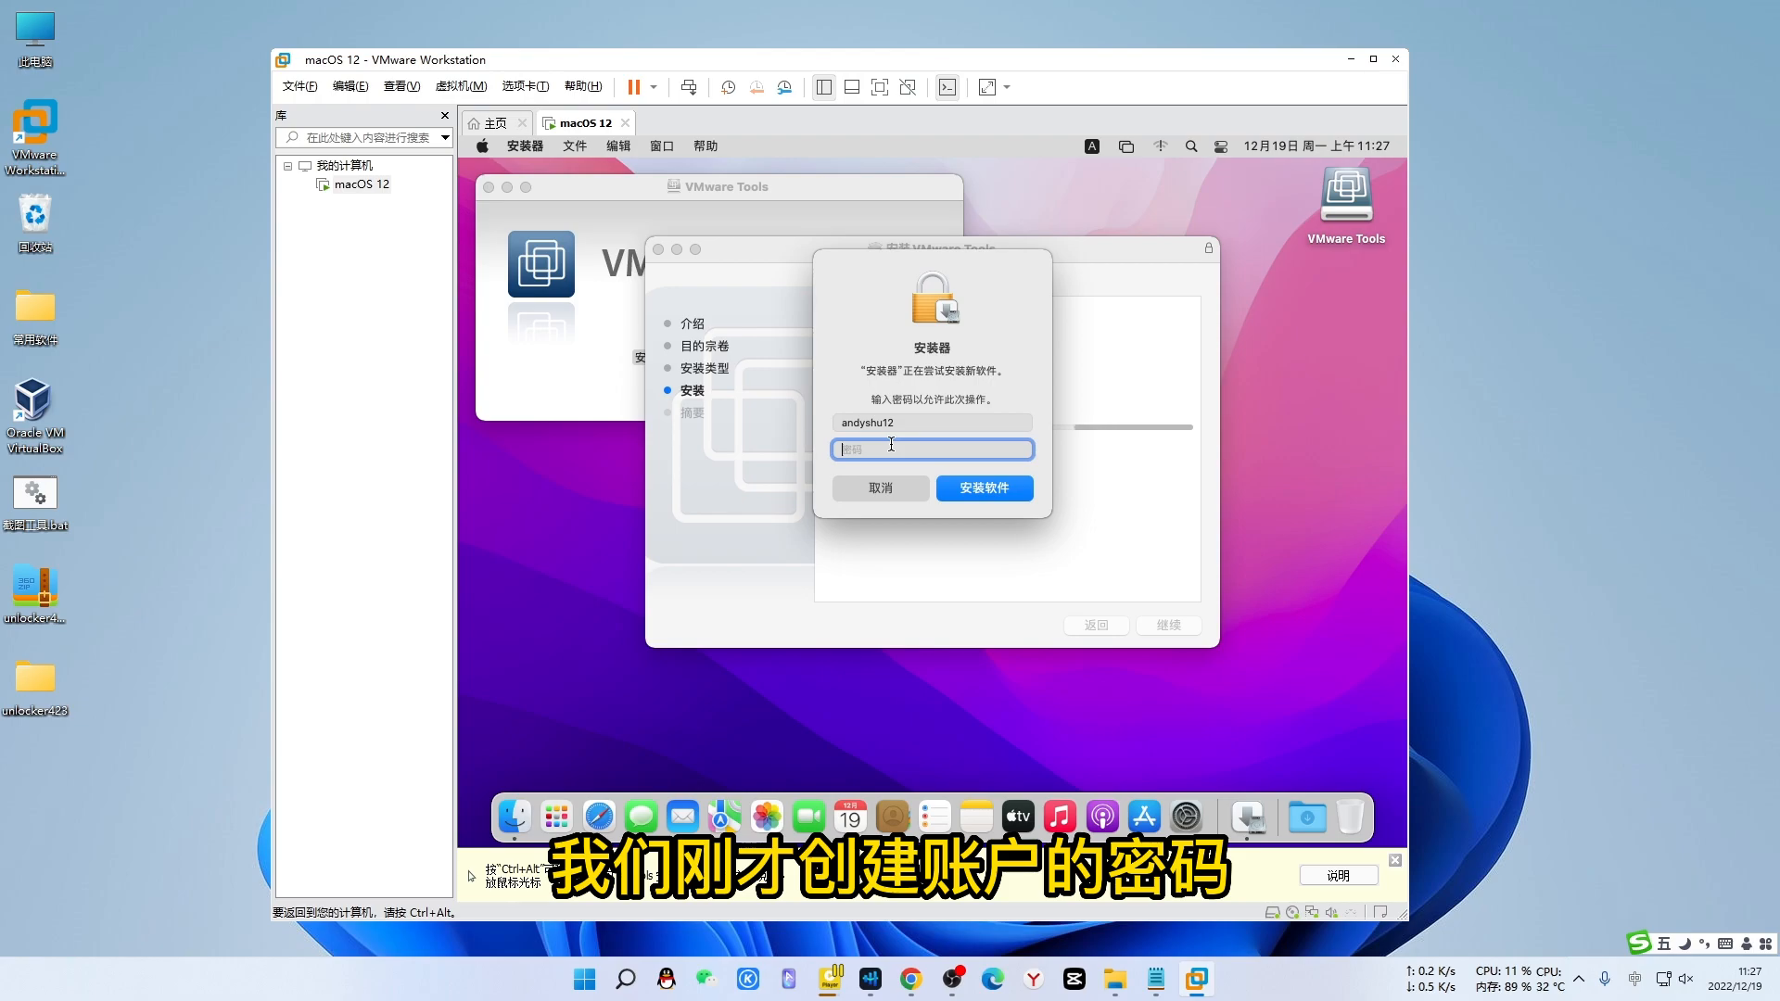
text(123456)
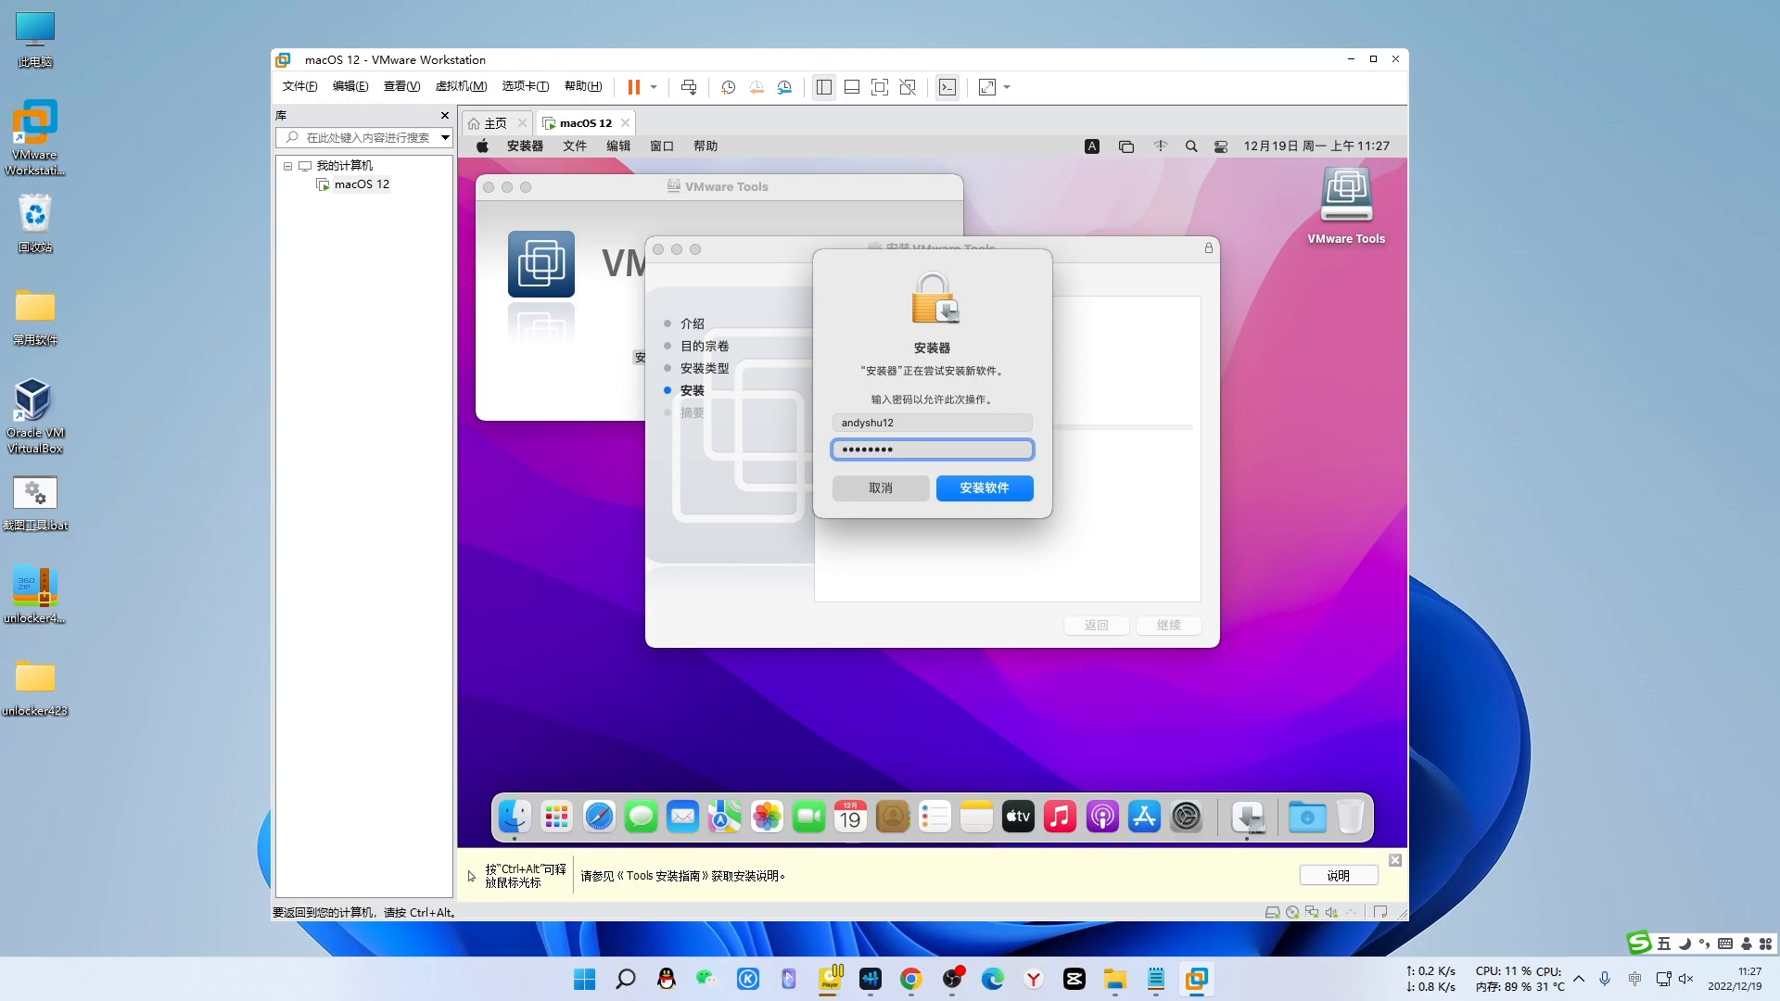
click(979, 488)
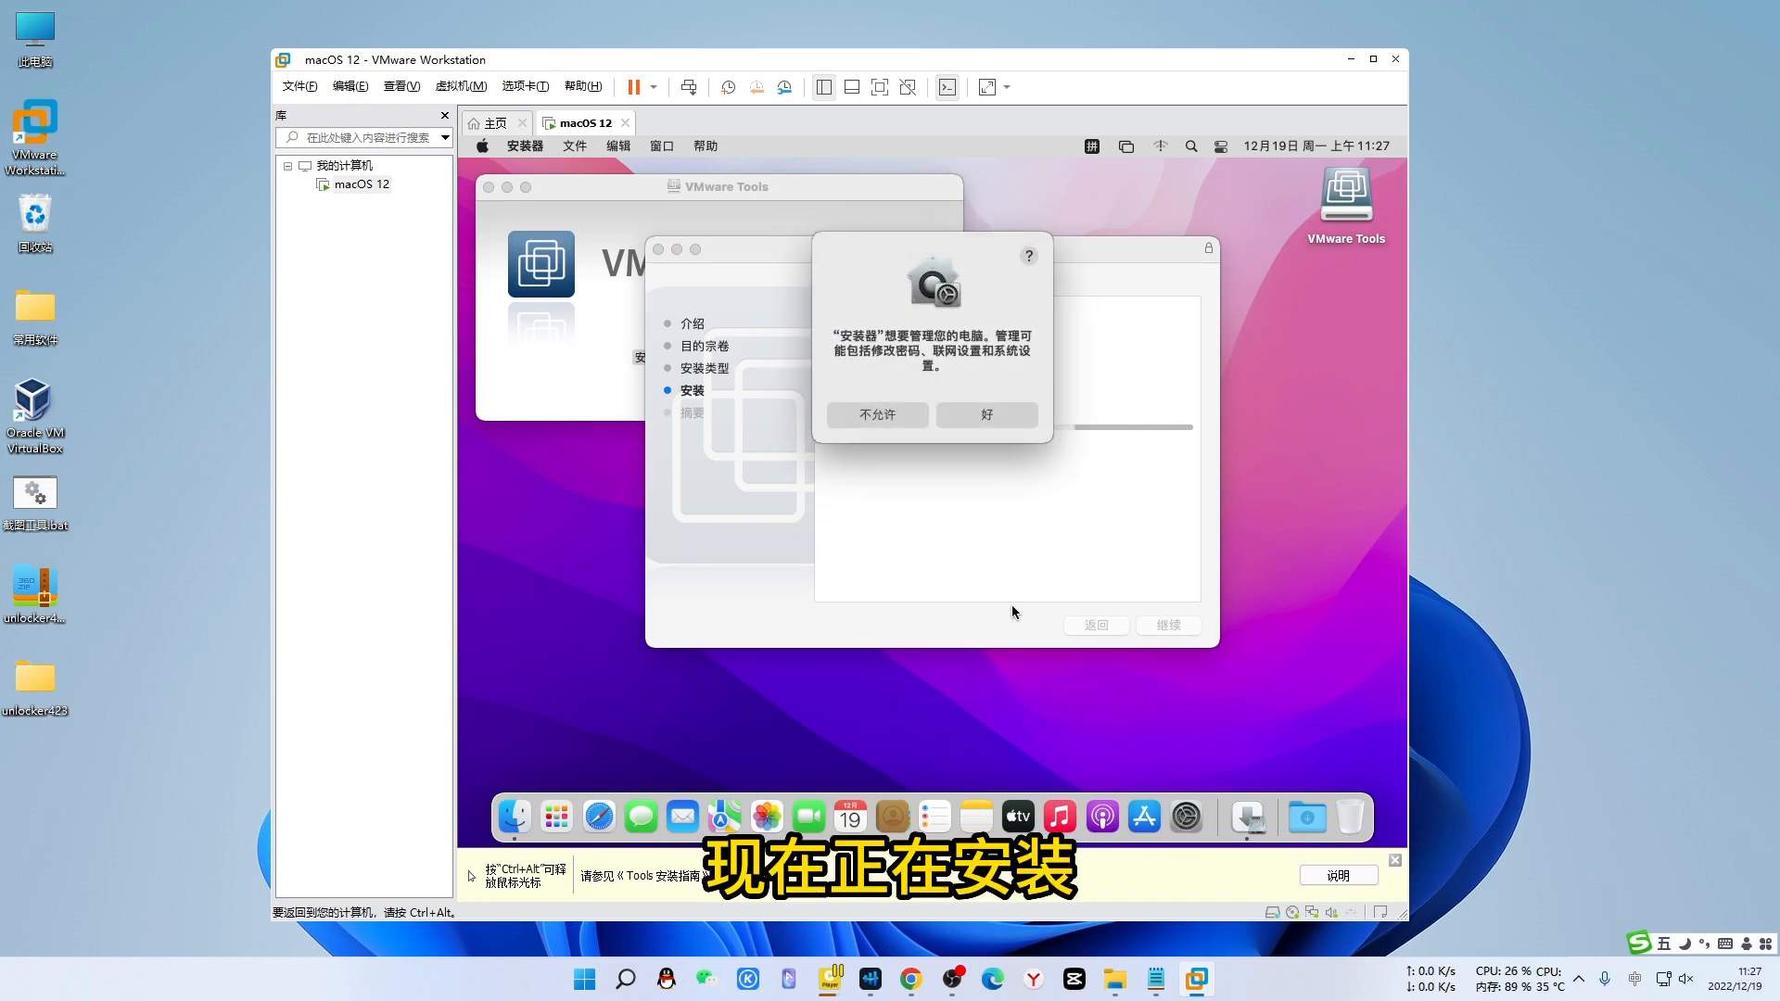
click(987, 414)
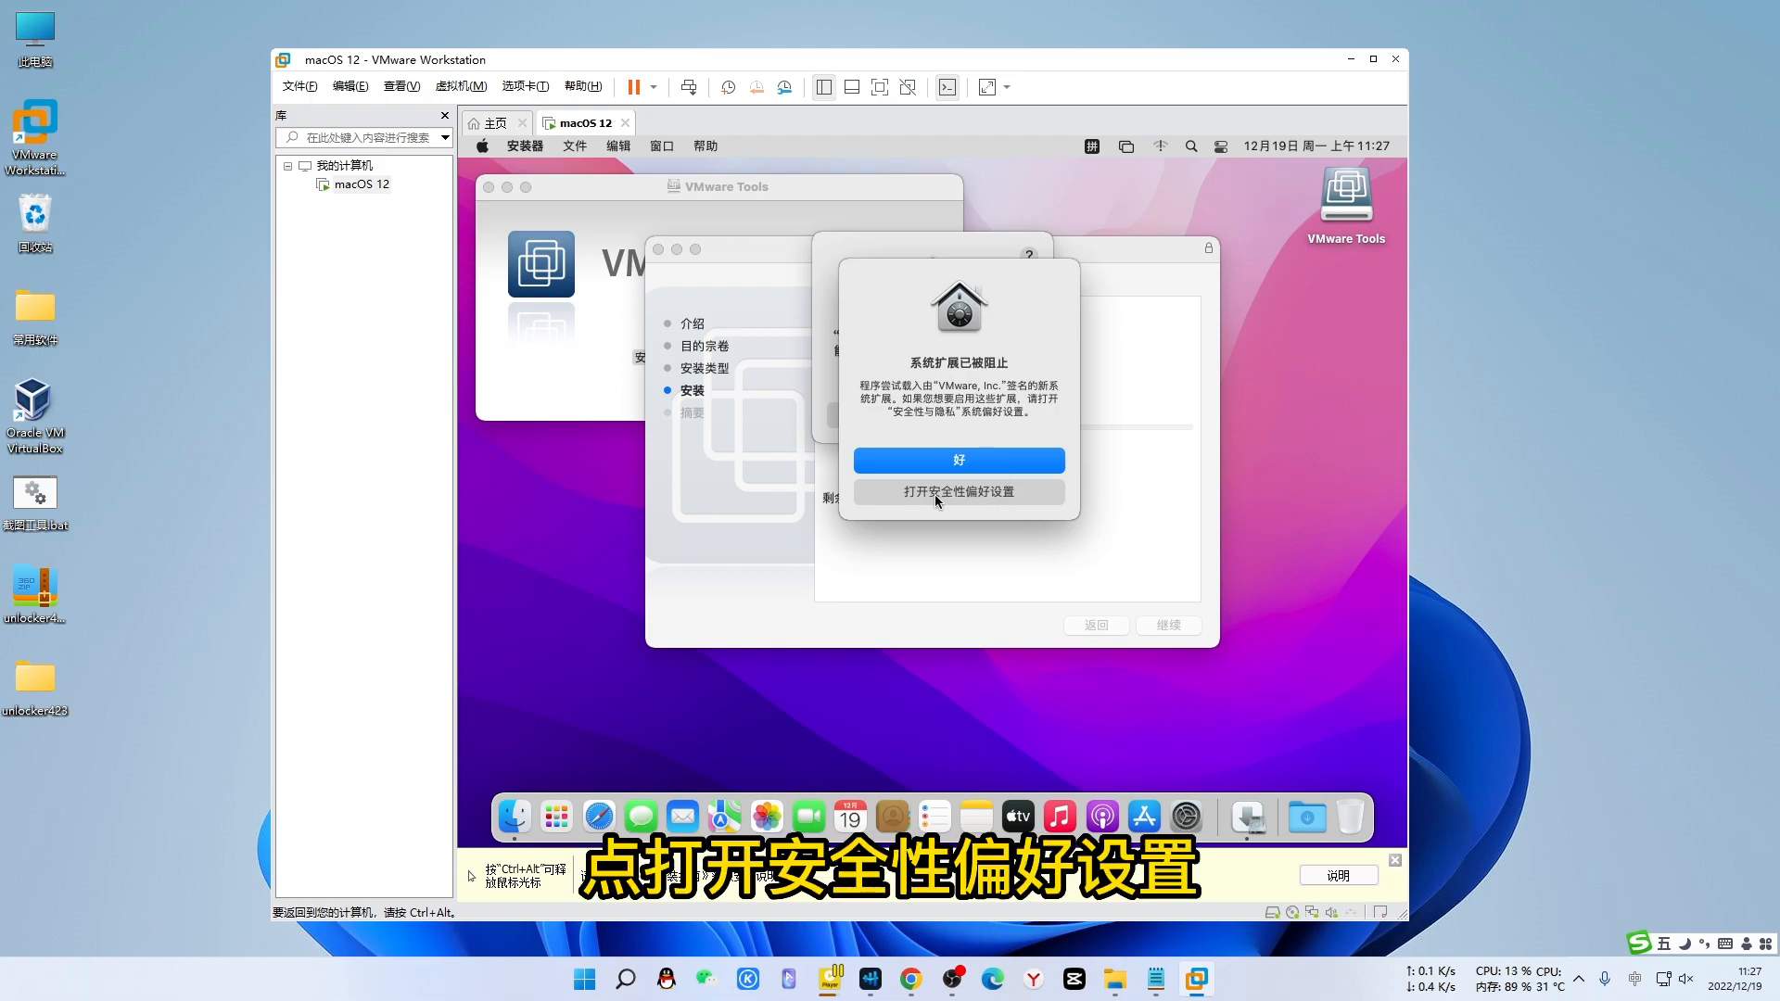
- Open Security & Privacy preferences for the blocked extension and approve the installer prompt again
click(996, 496)
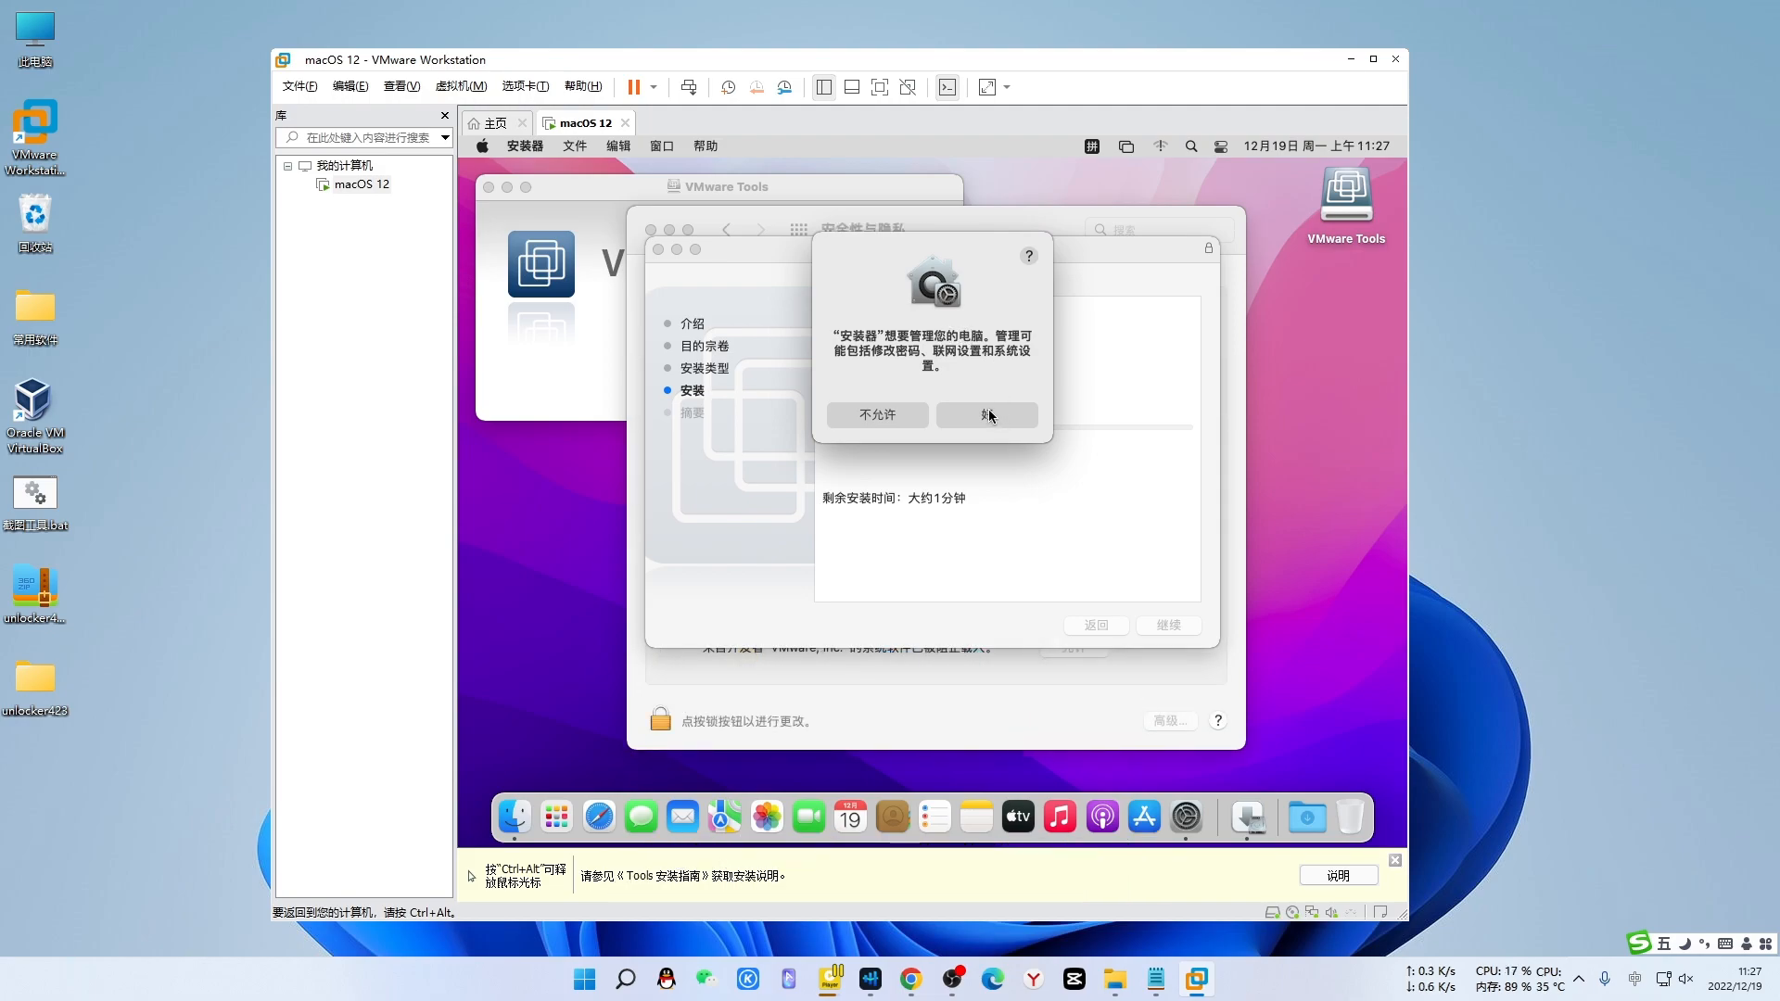
click(993, 418)
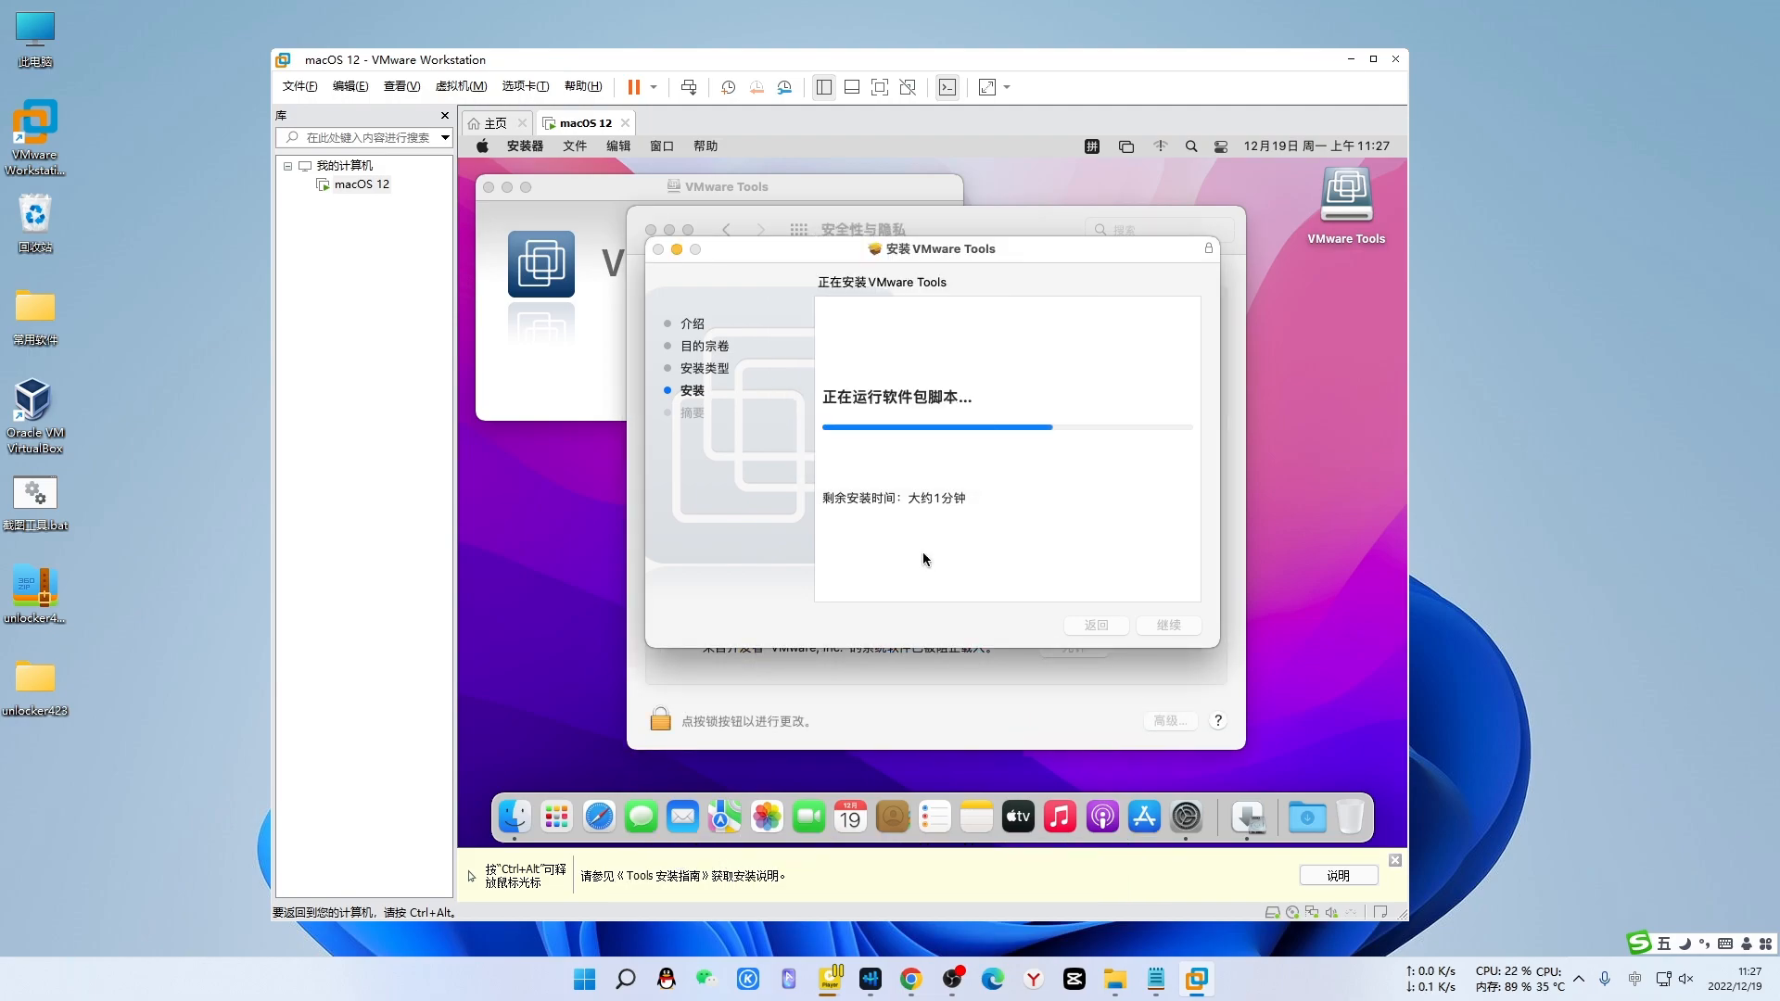
click(869, 681)
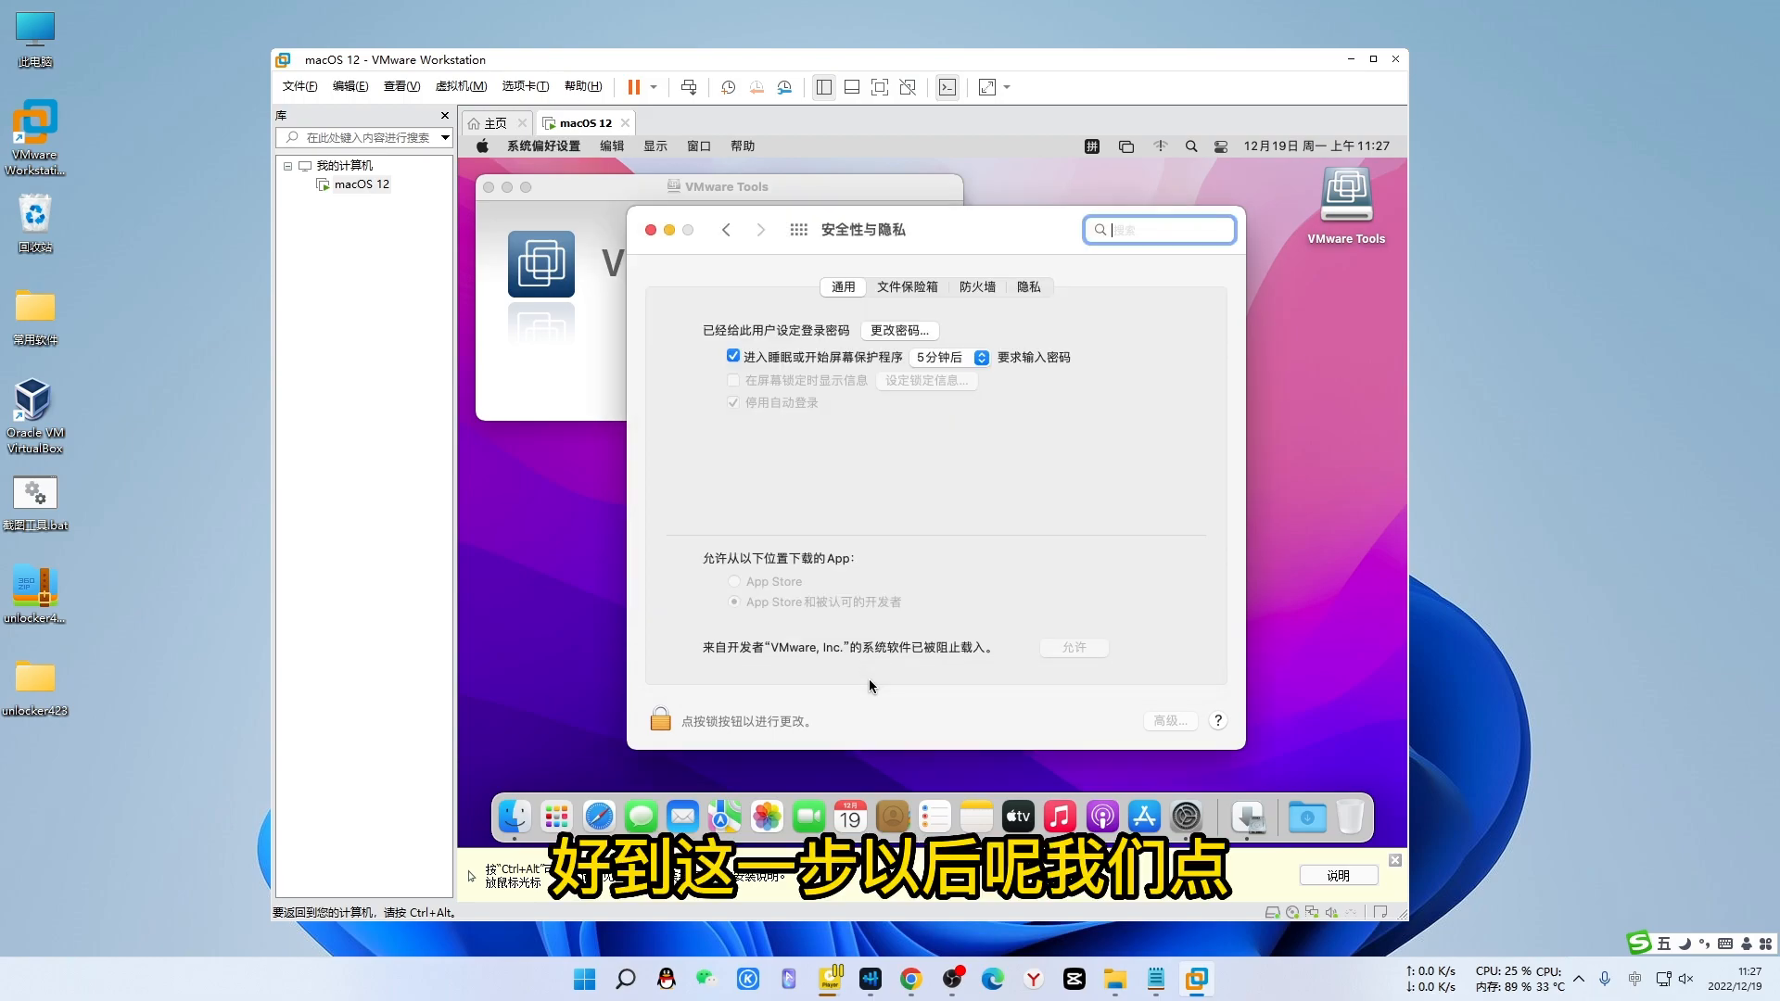
- Unlock Security & Privacy with the account password and allow the VMware, Inc. system software
click(661, 722)
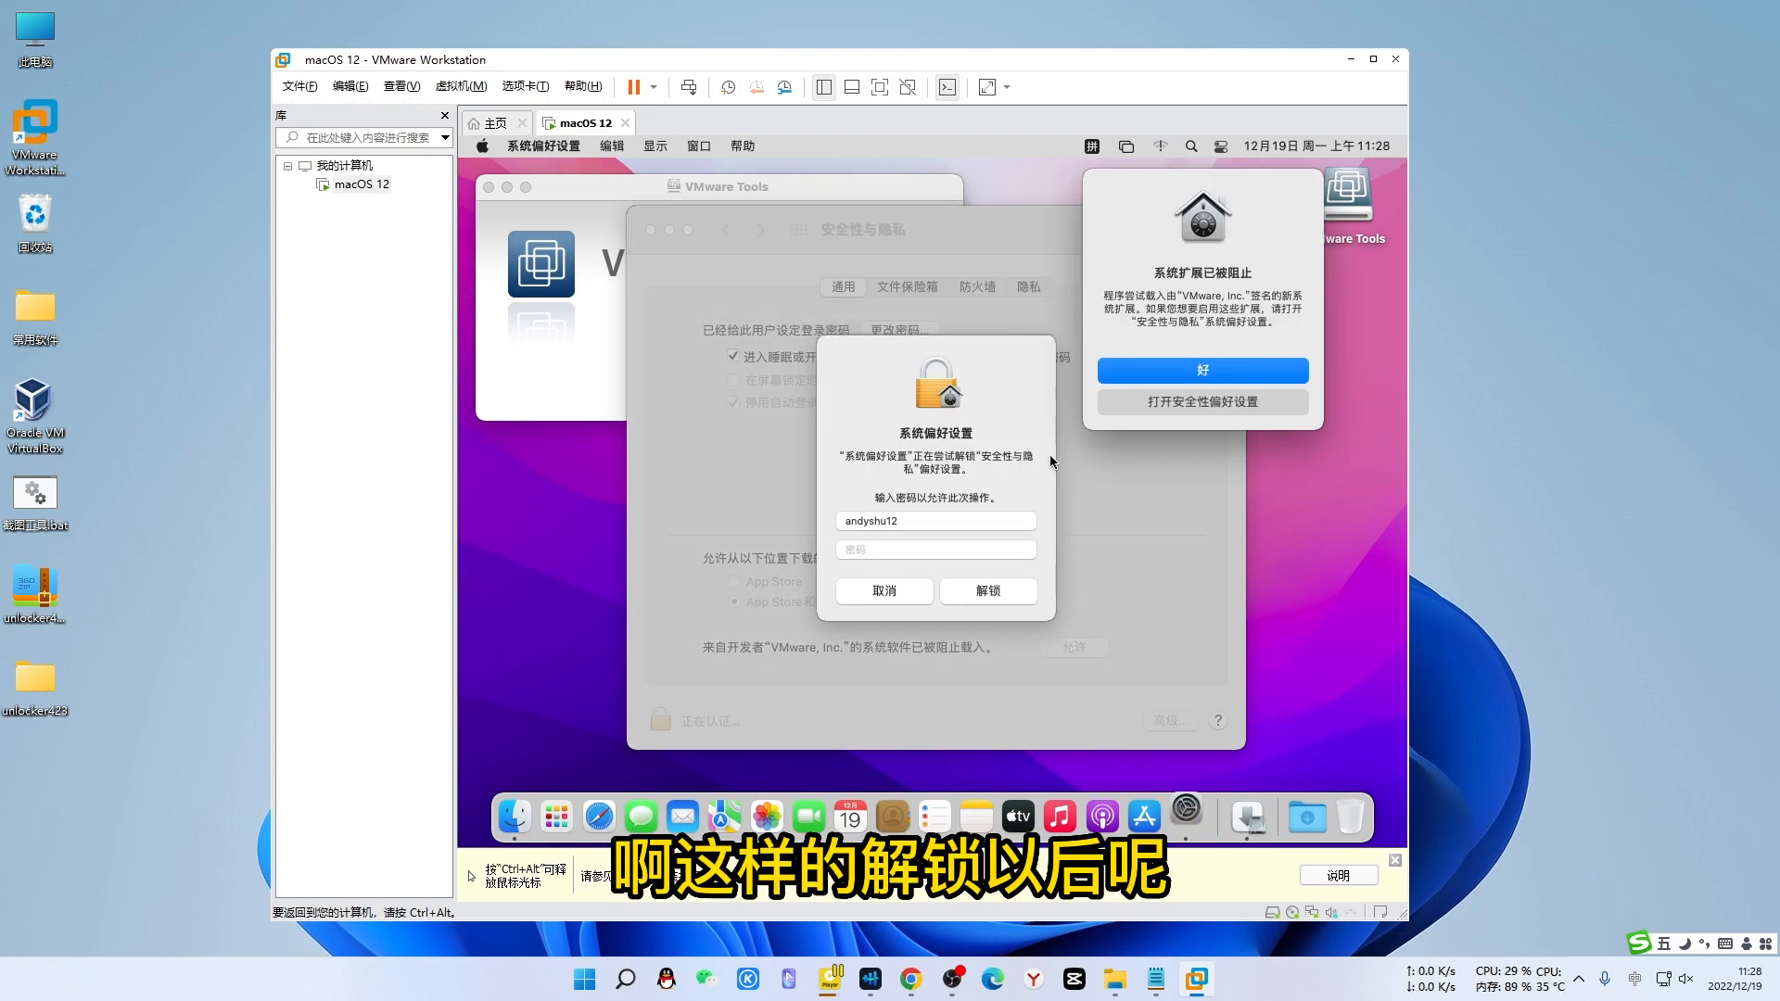
click(862, 551)
text(••••••••)
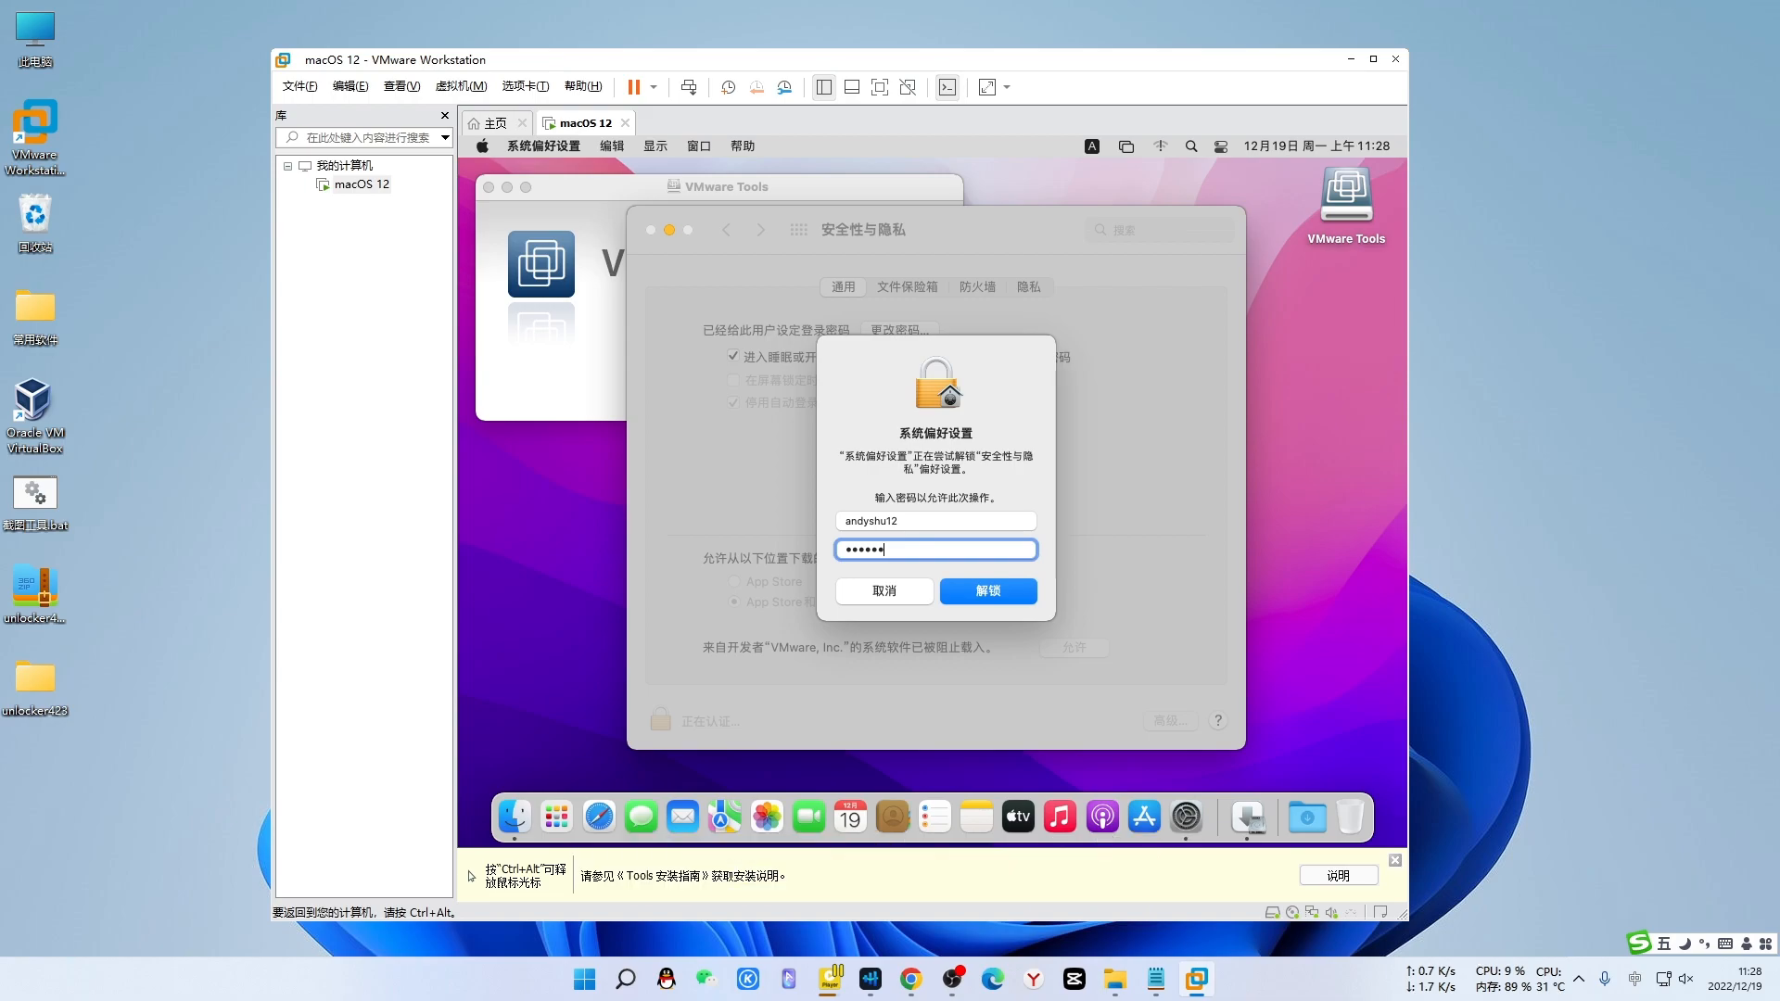
click(1011, 591)
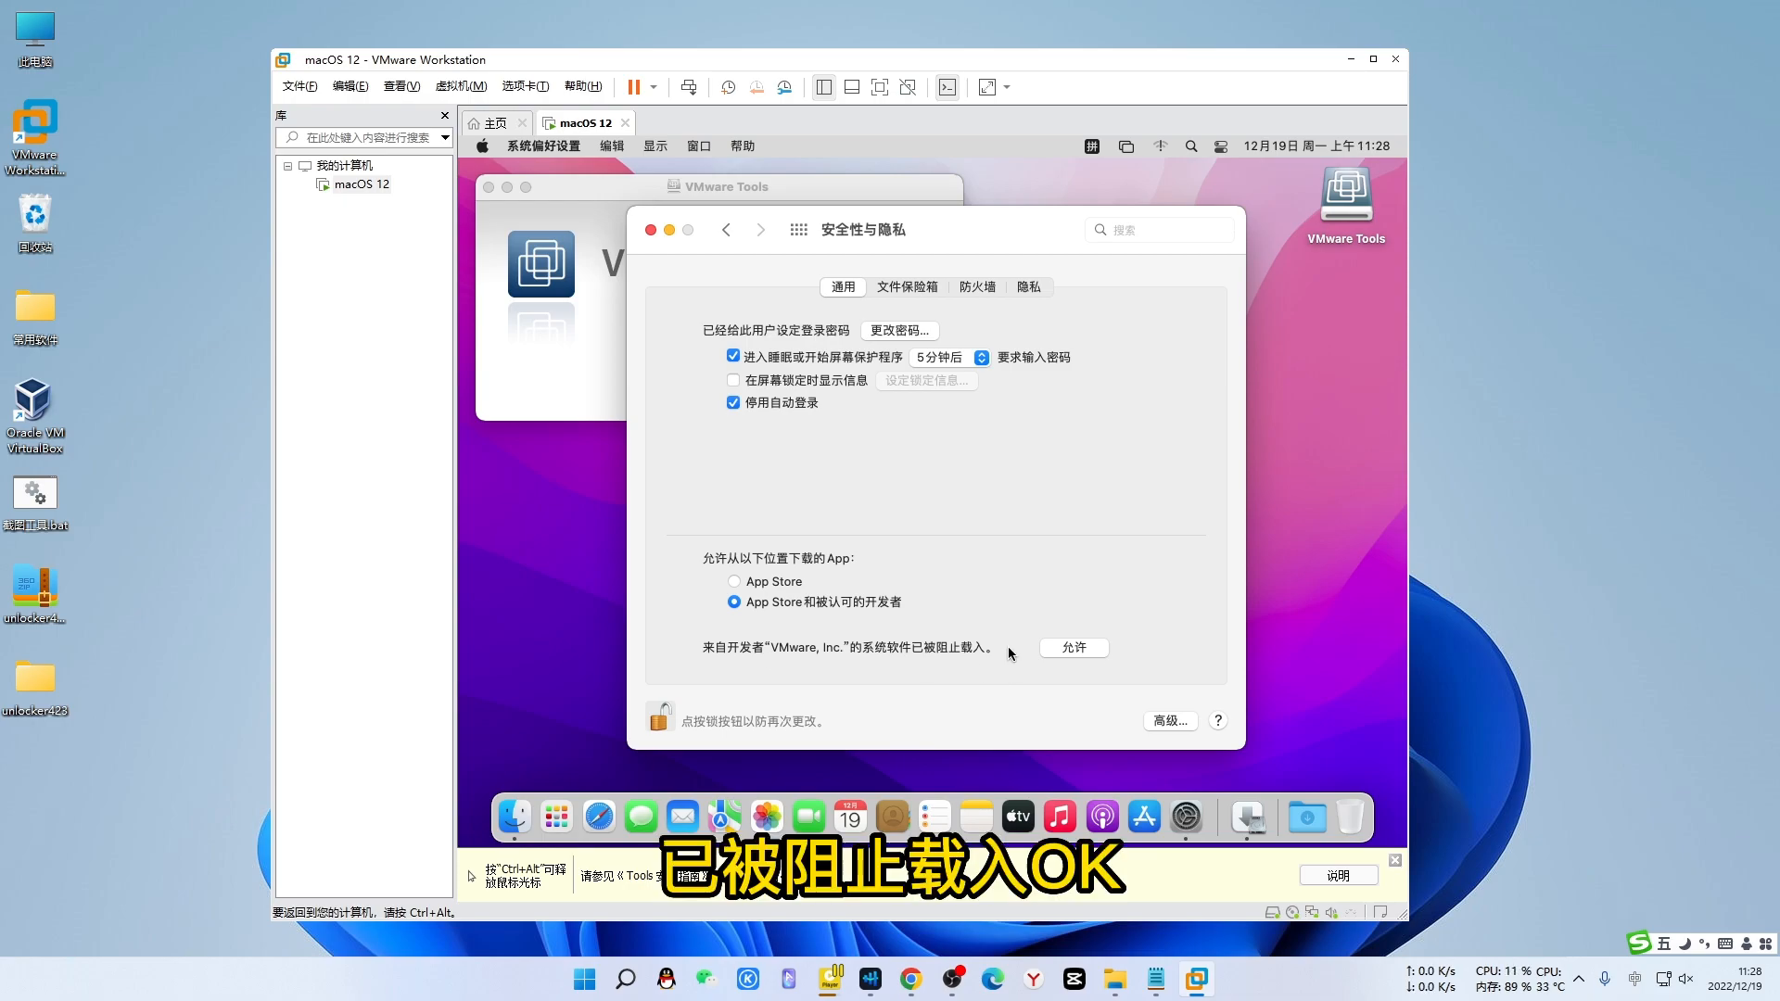
click(1073, 648)
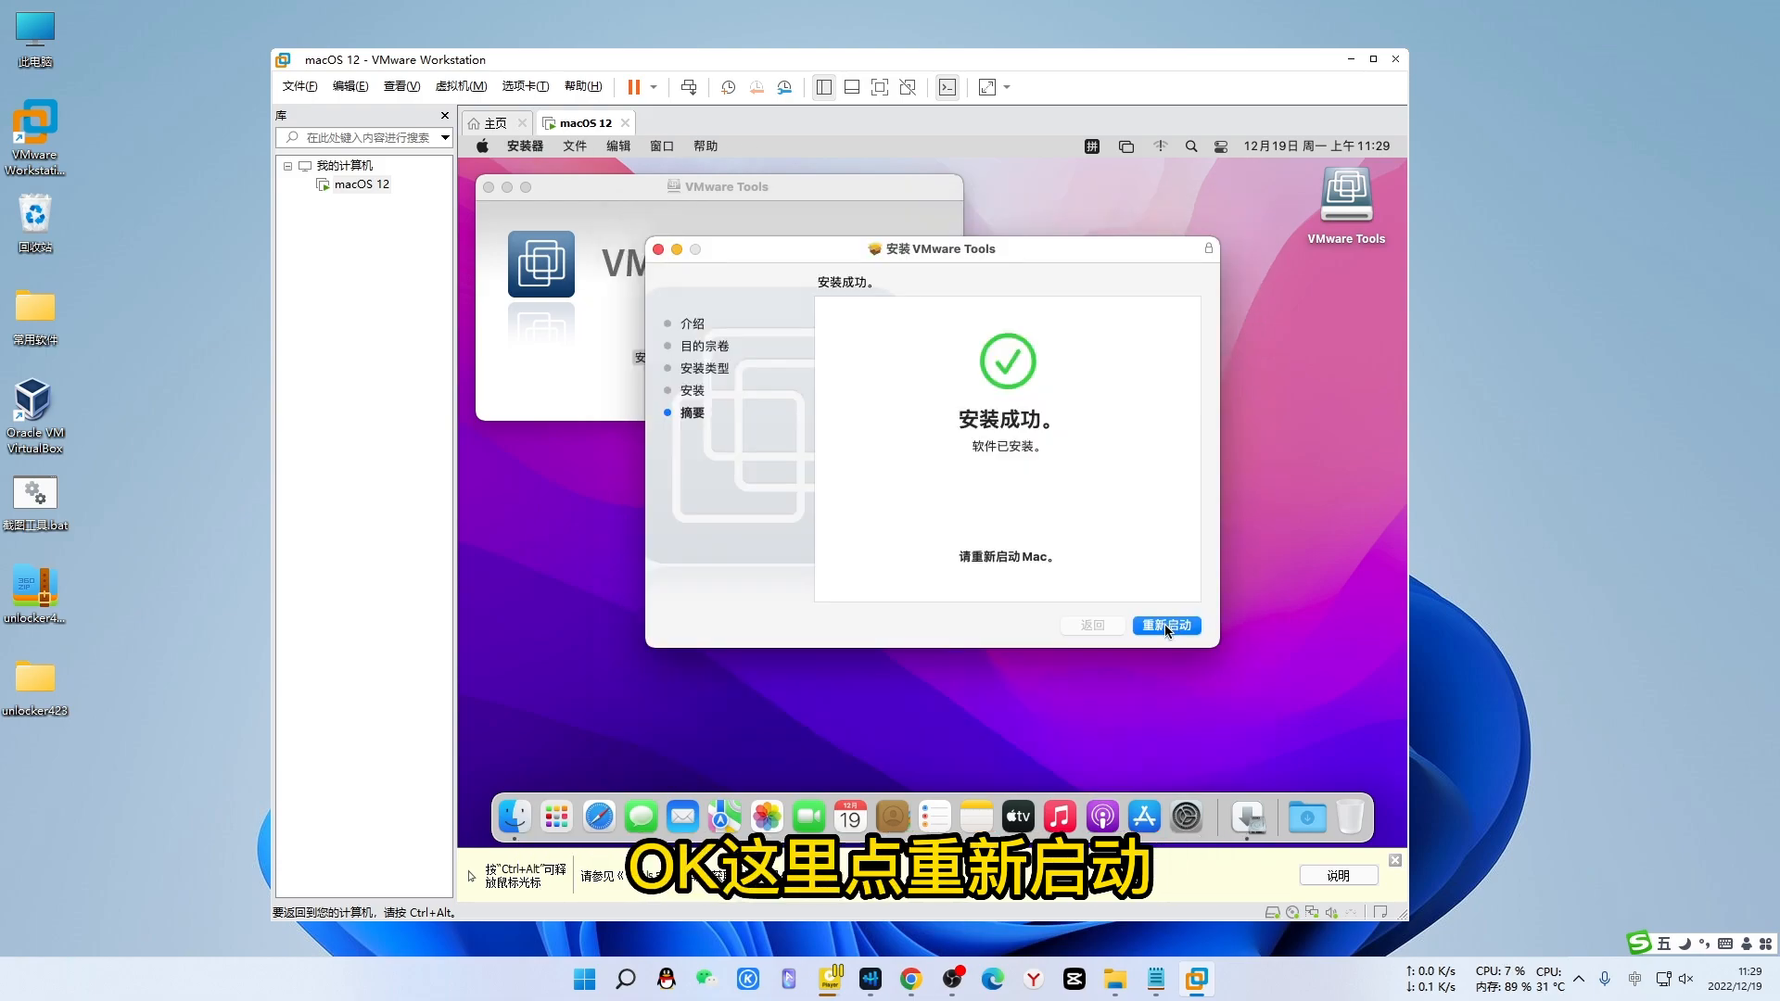
- Restart macOS via 重新启动 so the VMware extension loads
click(1166, 628)
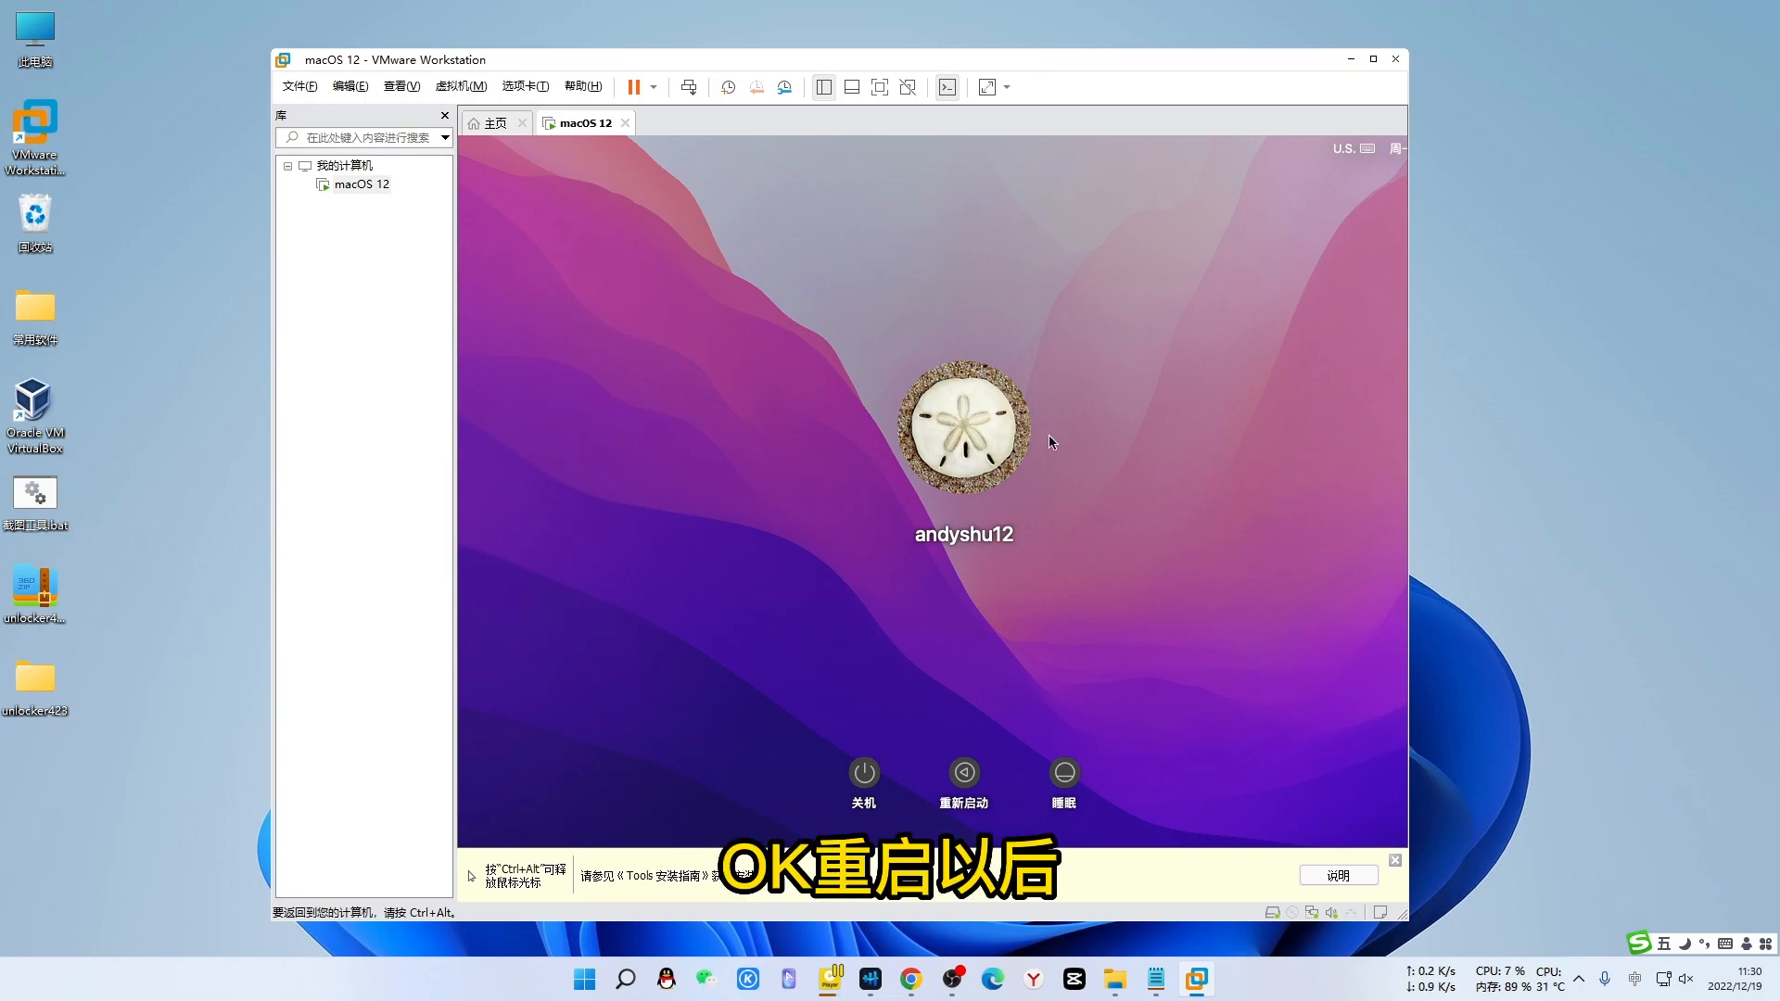
- Log into macOS with the account password and reopen the Notepad notes at 6、系统优化
click(967, 425)
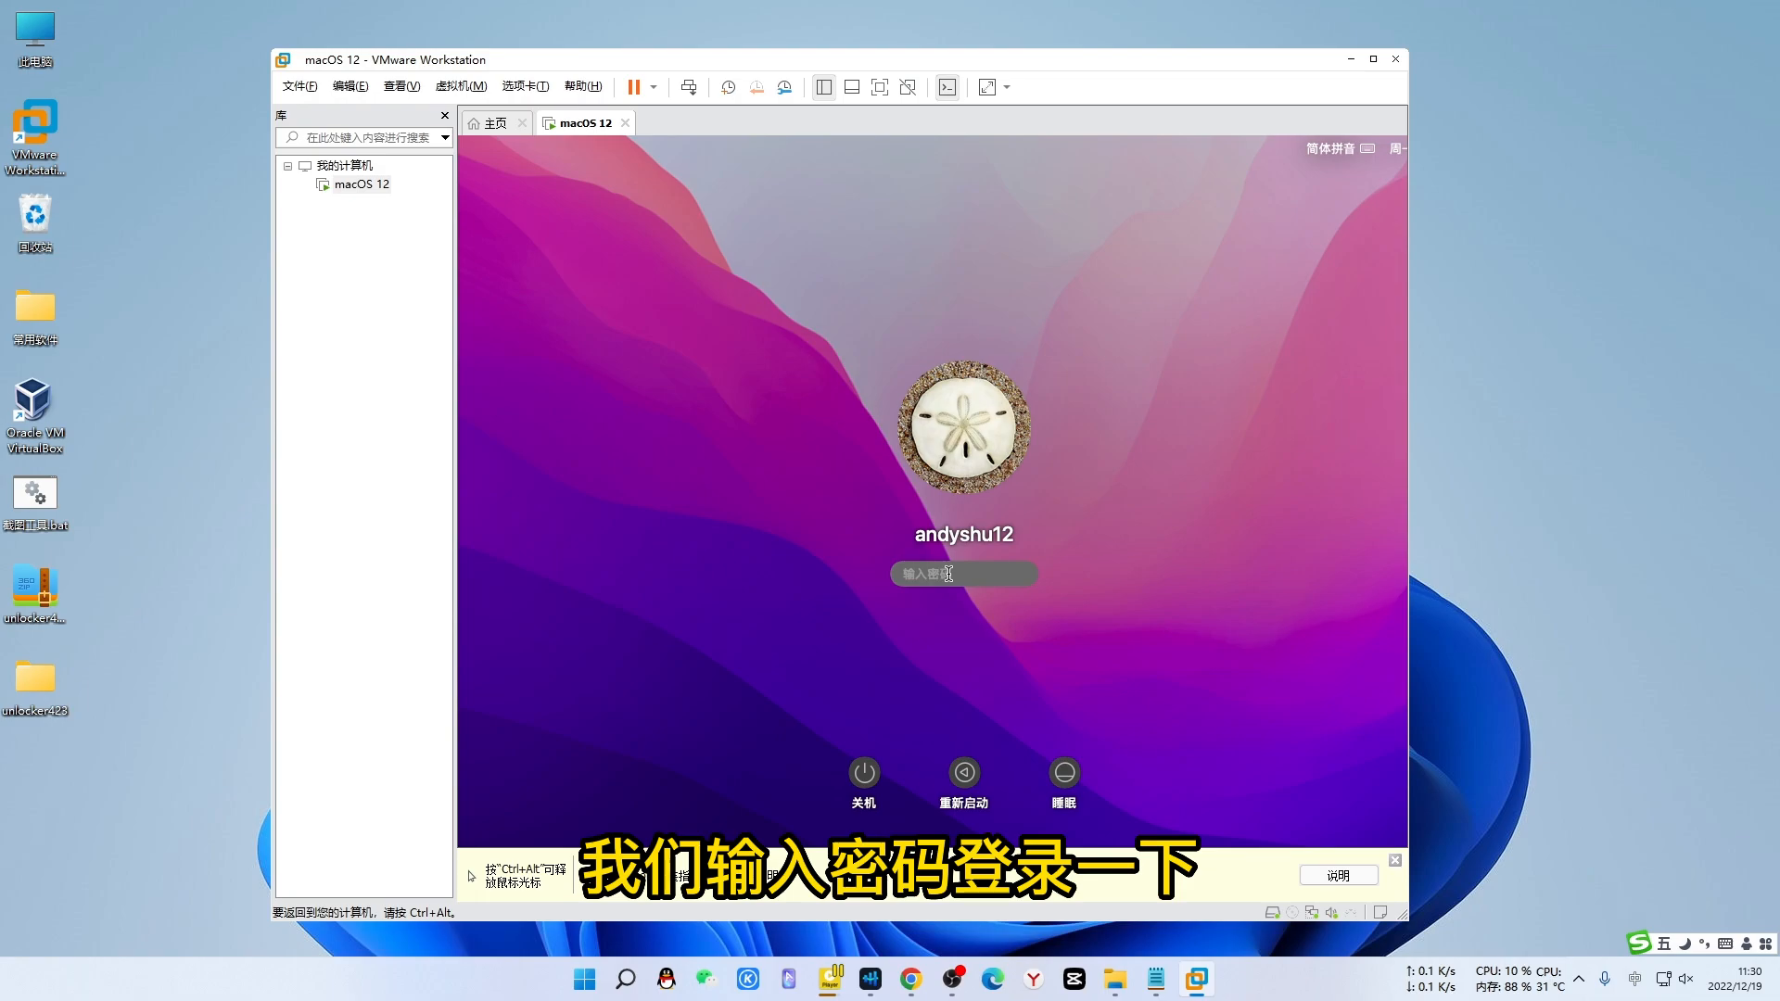
text(123456)
key(Return)
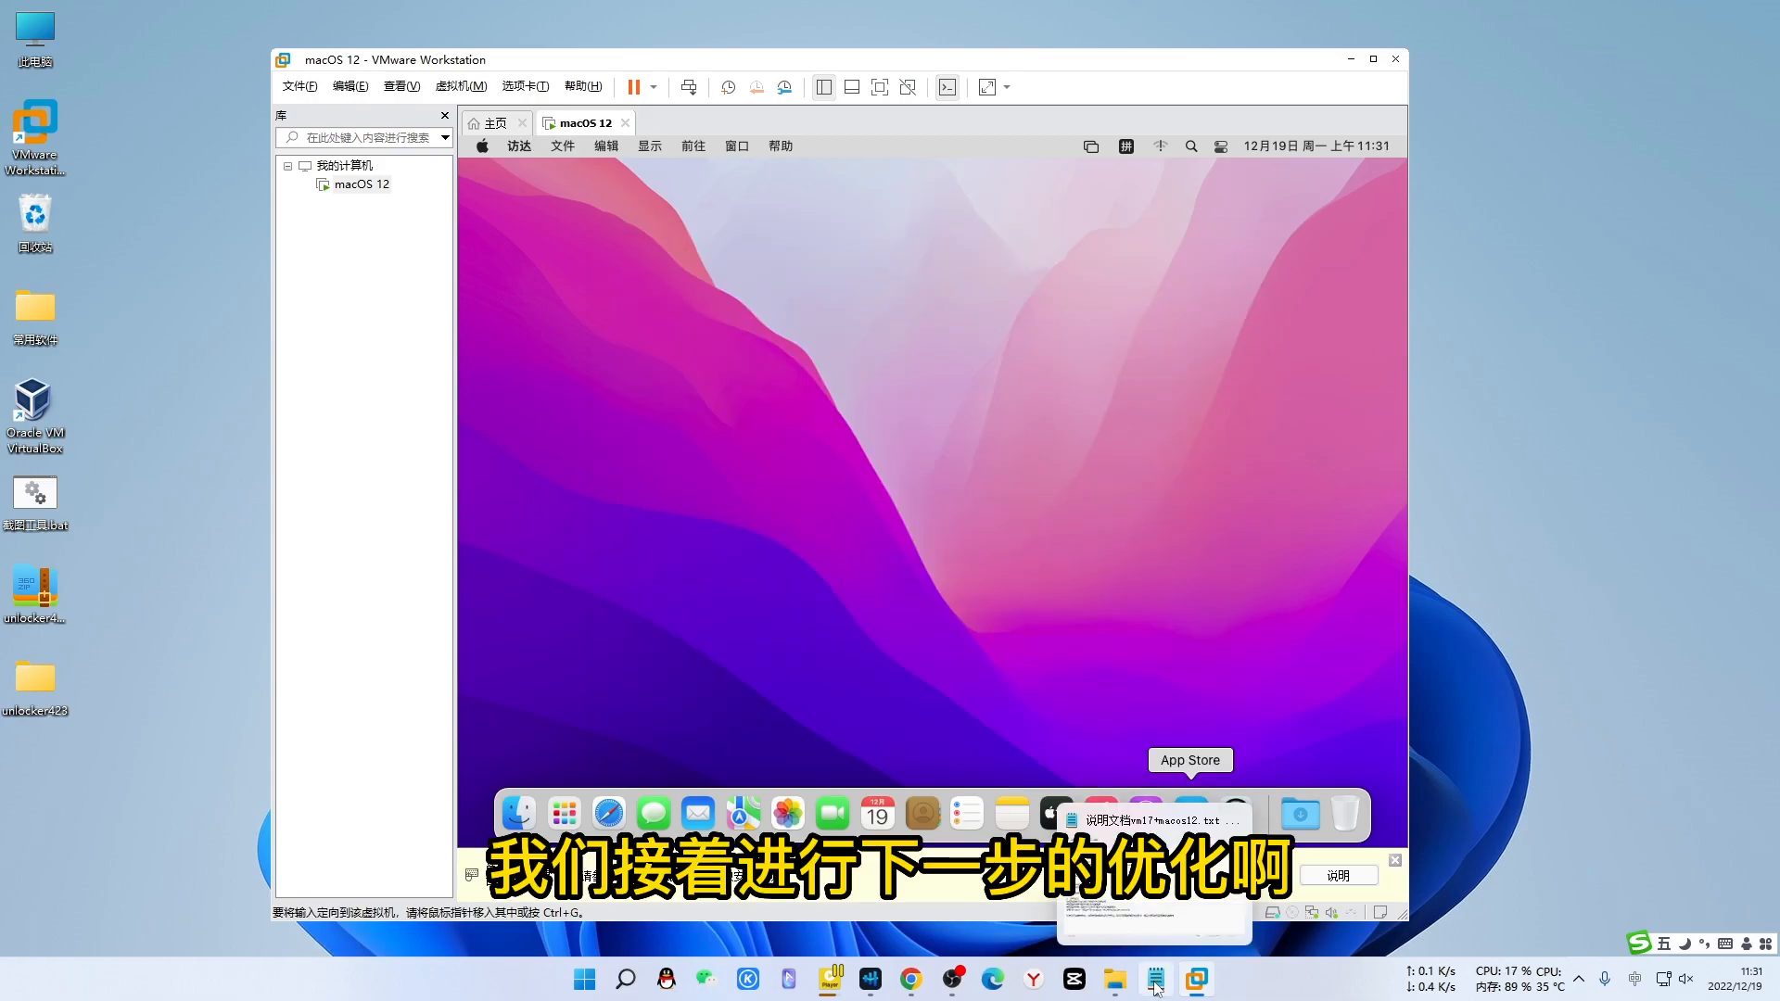
click(1157, 982)
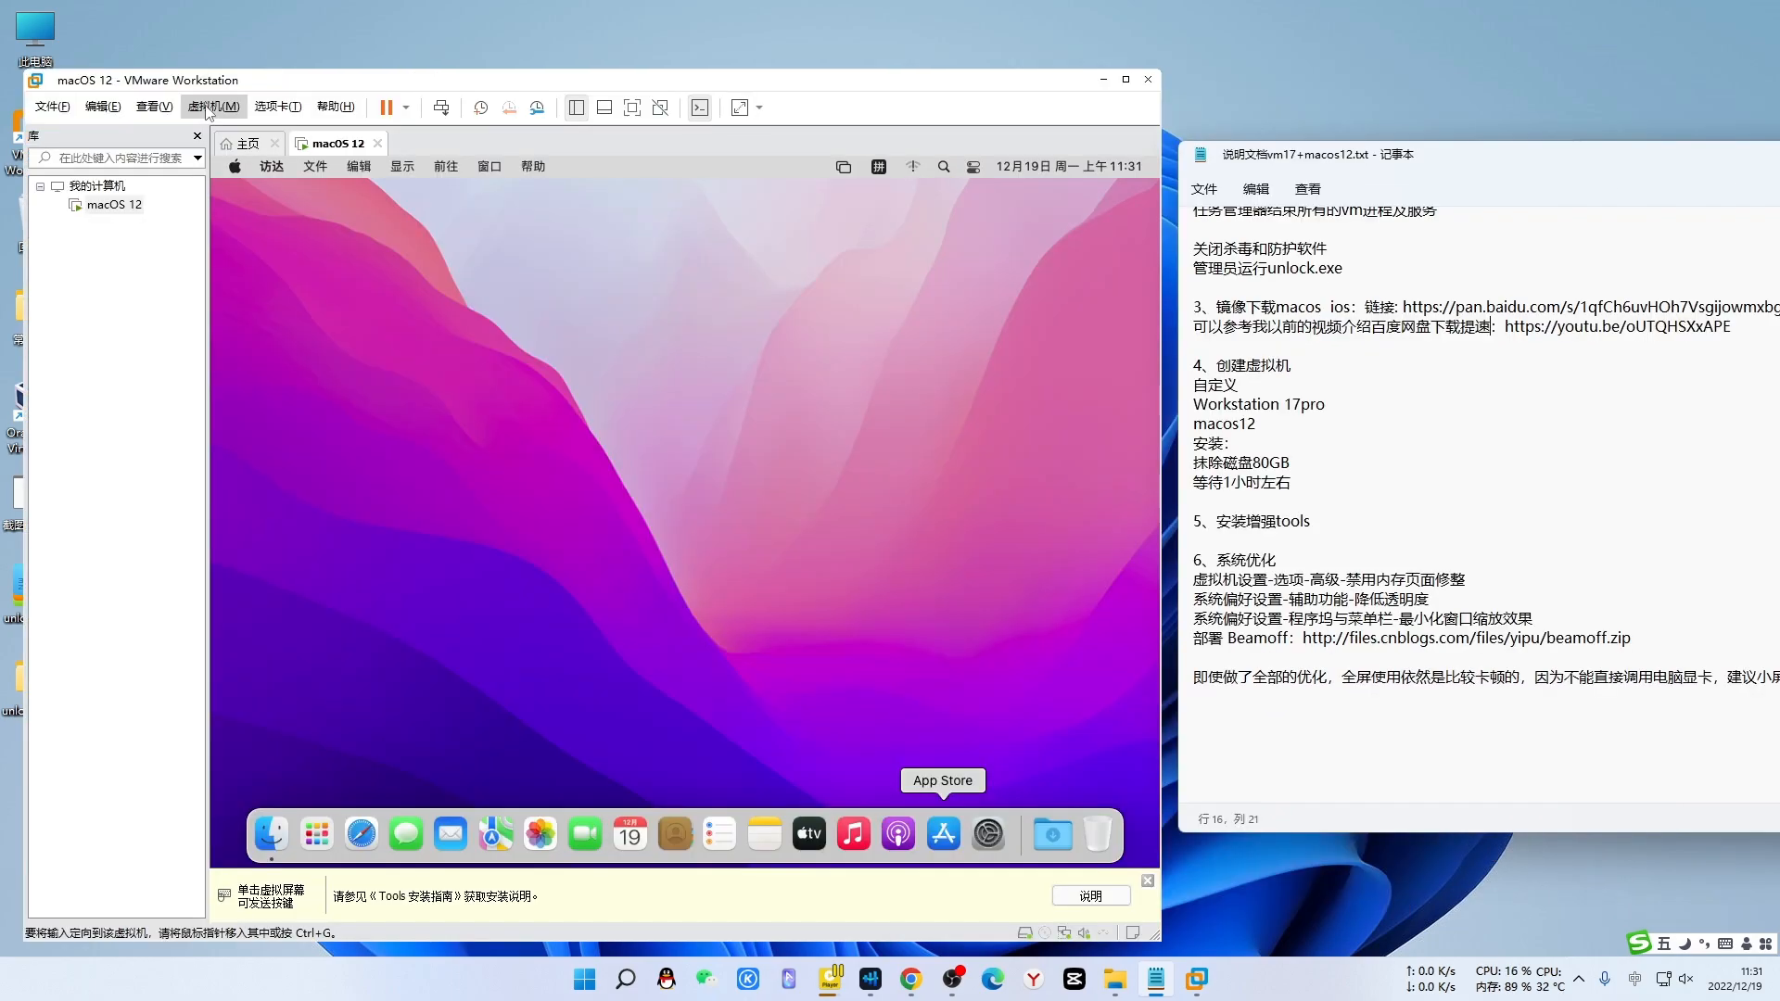
- In VM Settings > 选项 > 高级, check 不允许使用内存页面修整功能 and save with 确定
click(211, 107)
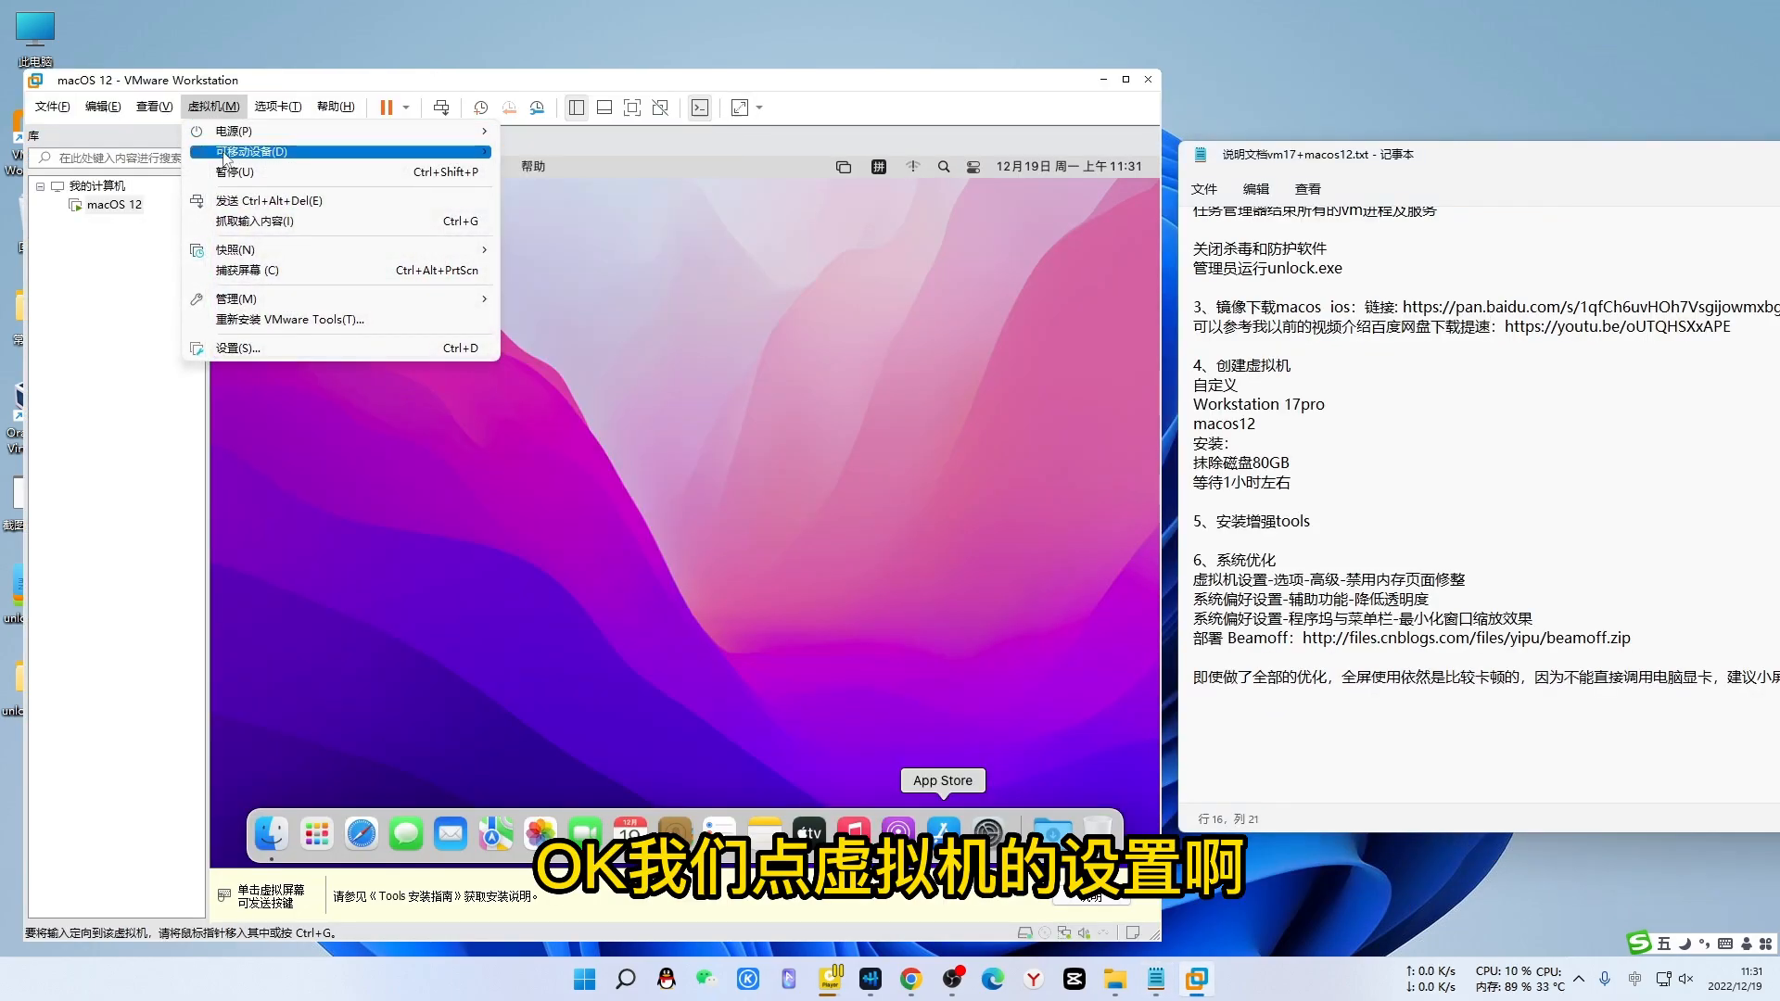
mouse_move(247, 299)
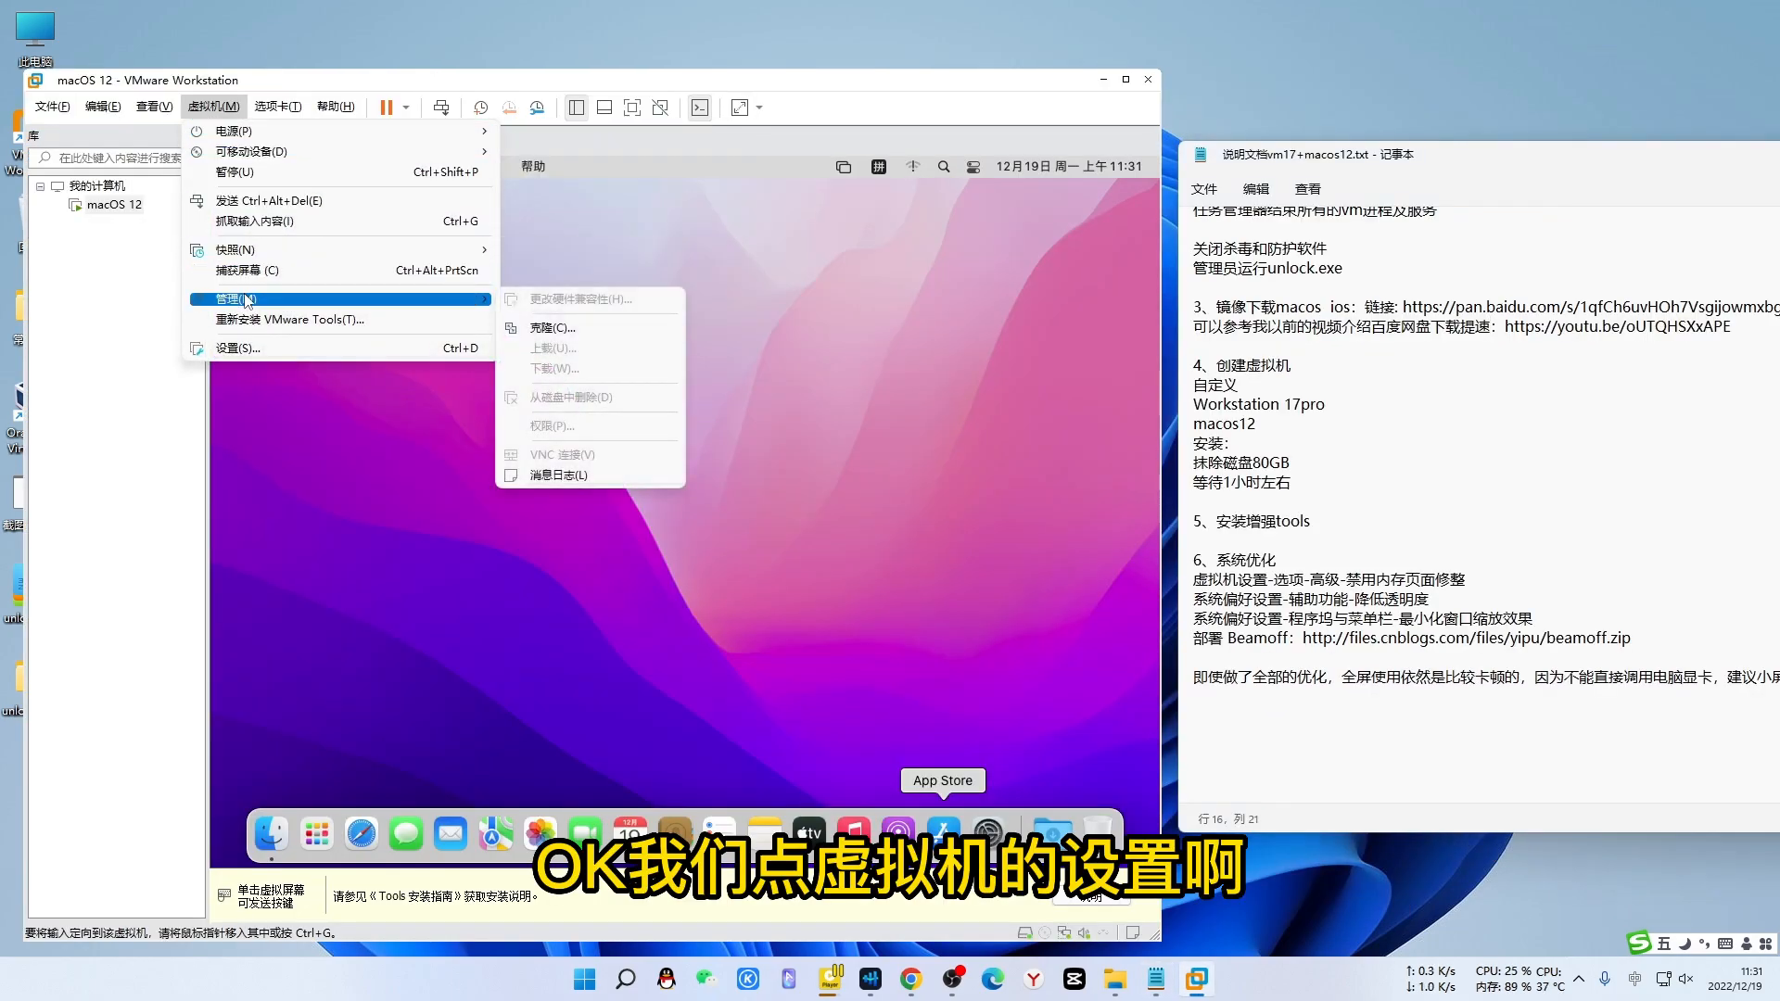
click(229, 349)
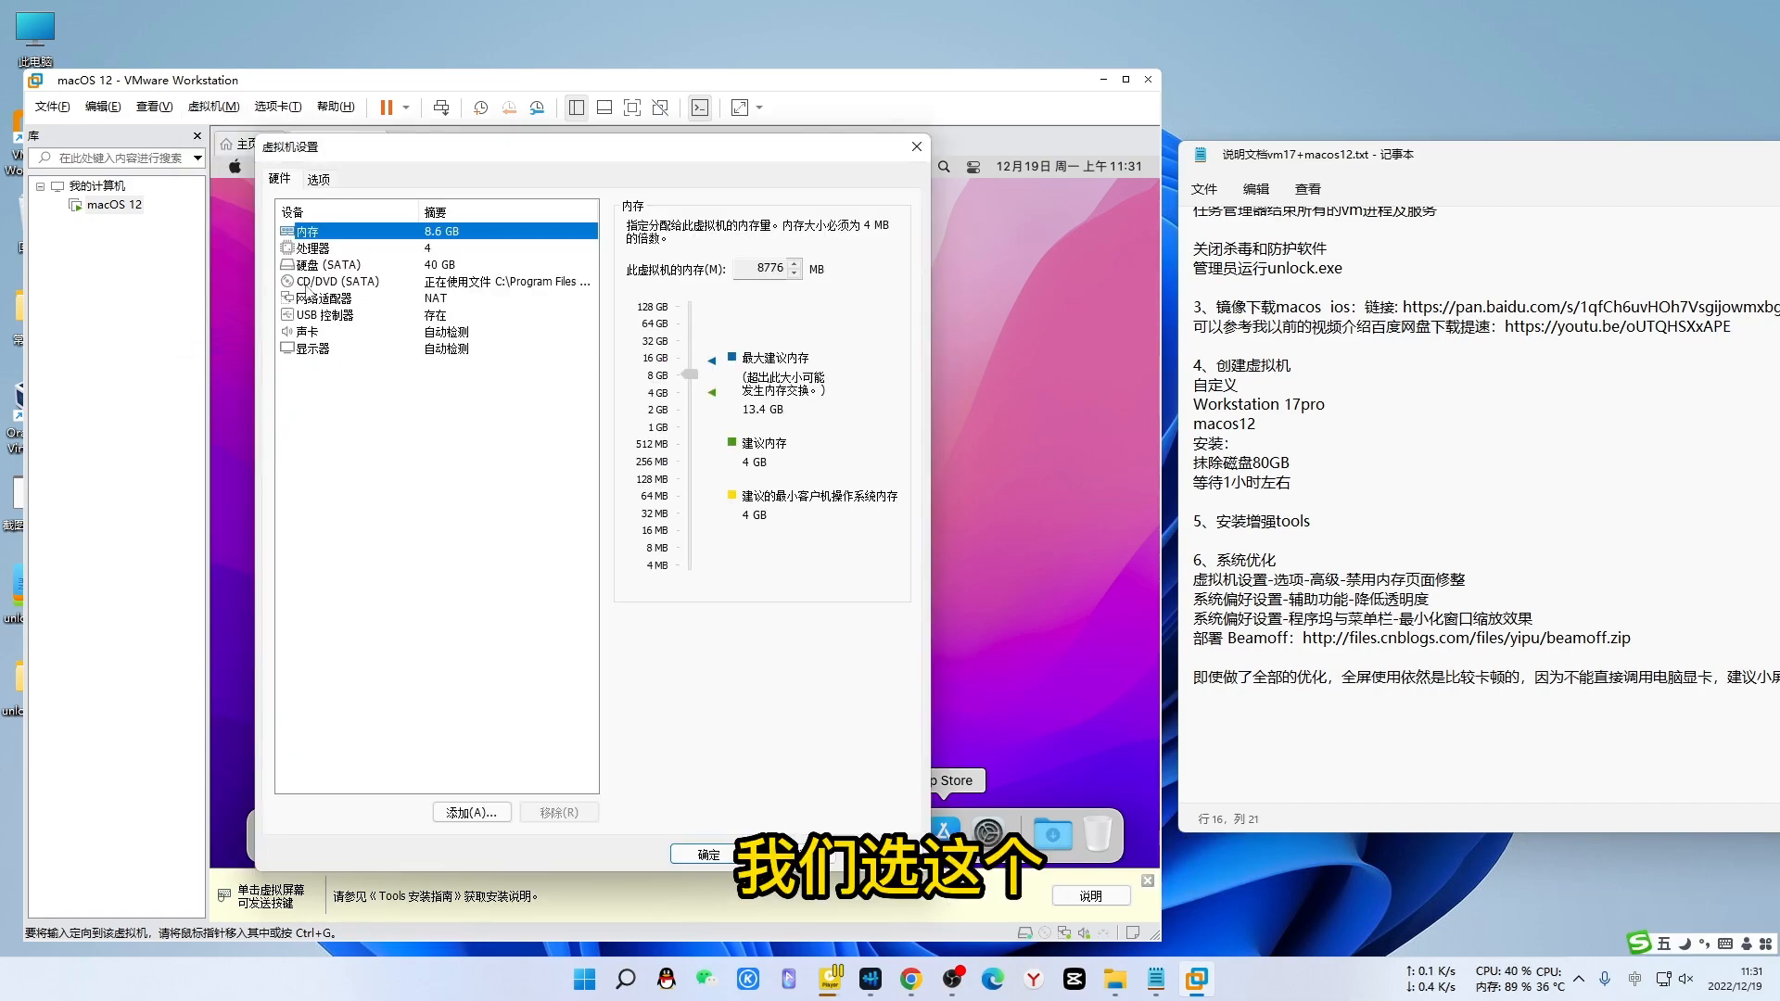
click(319, 179)
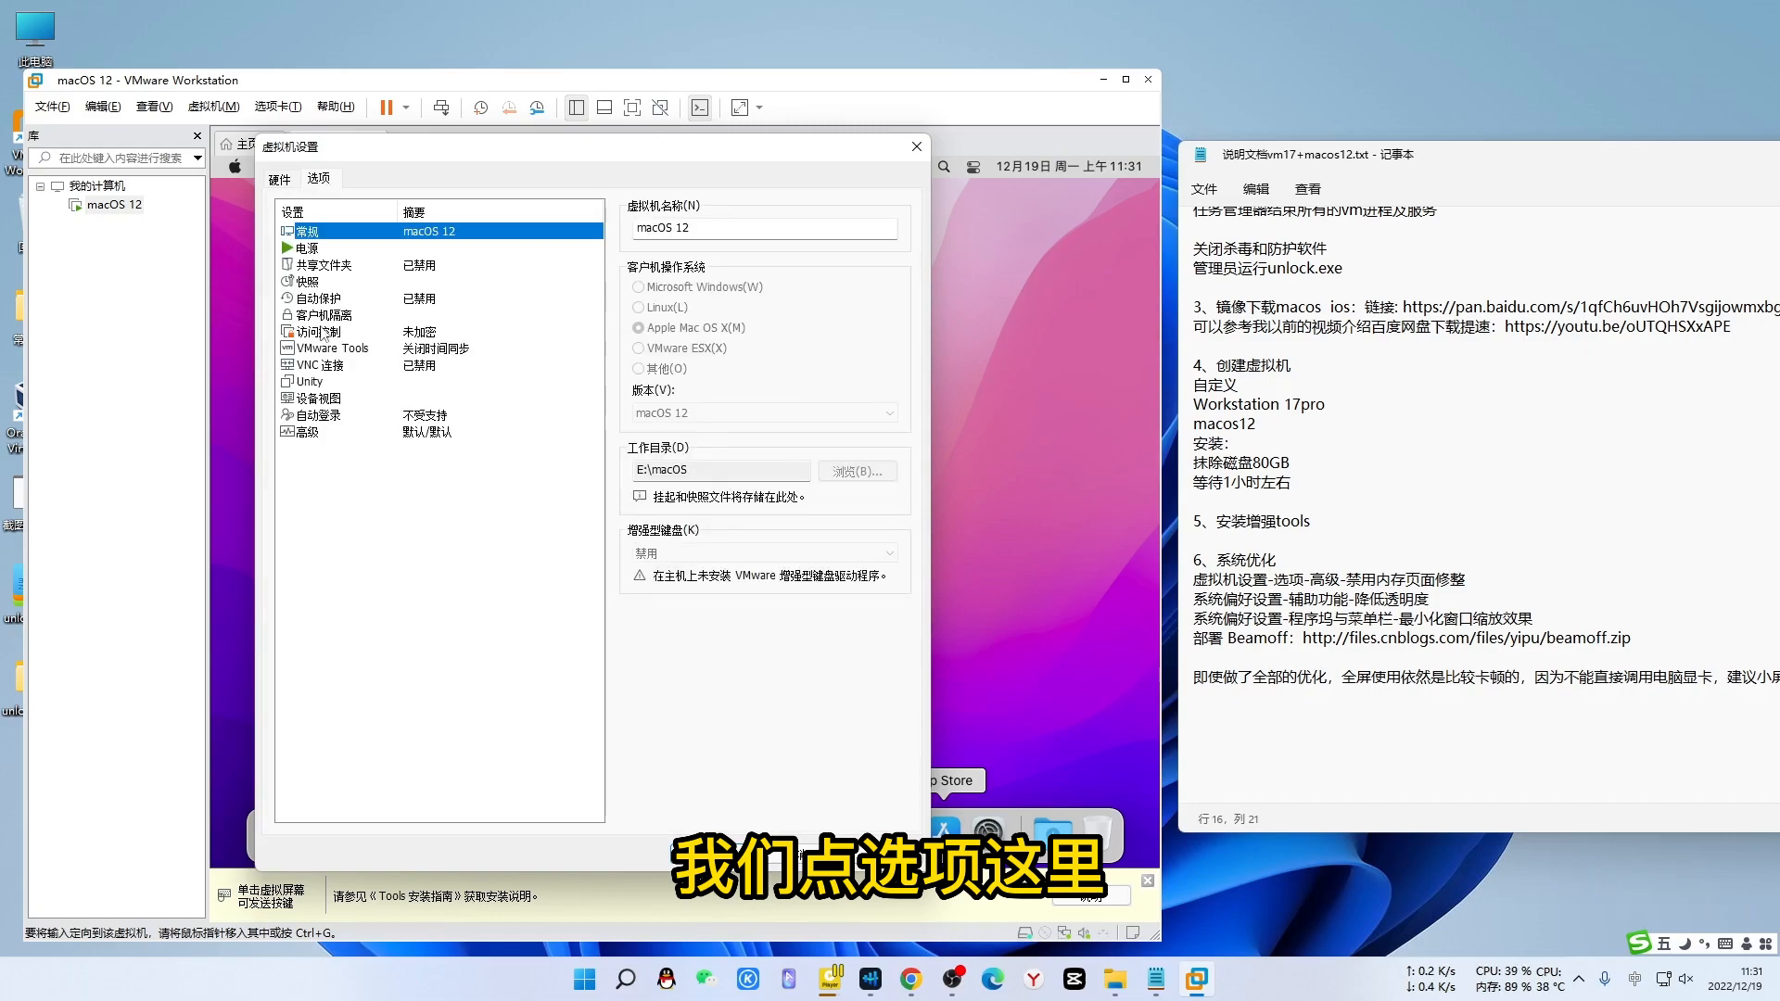
click(311, 433)
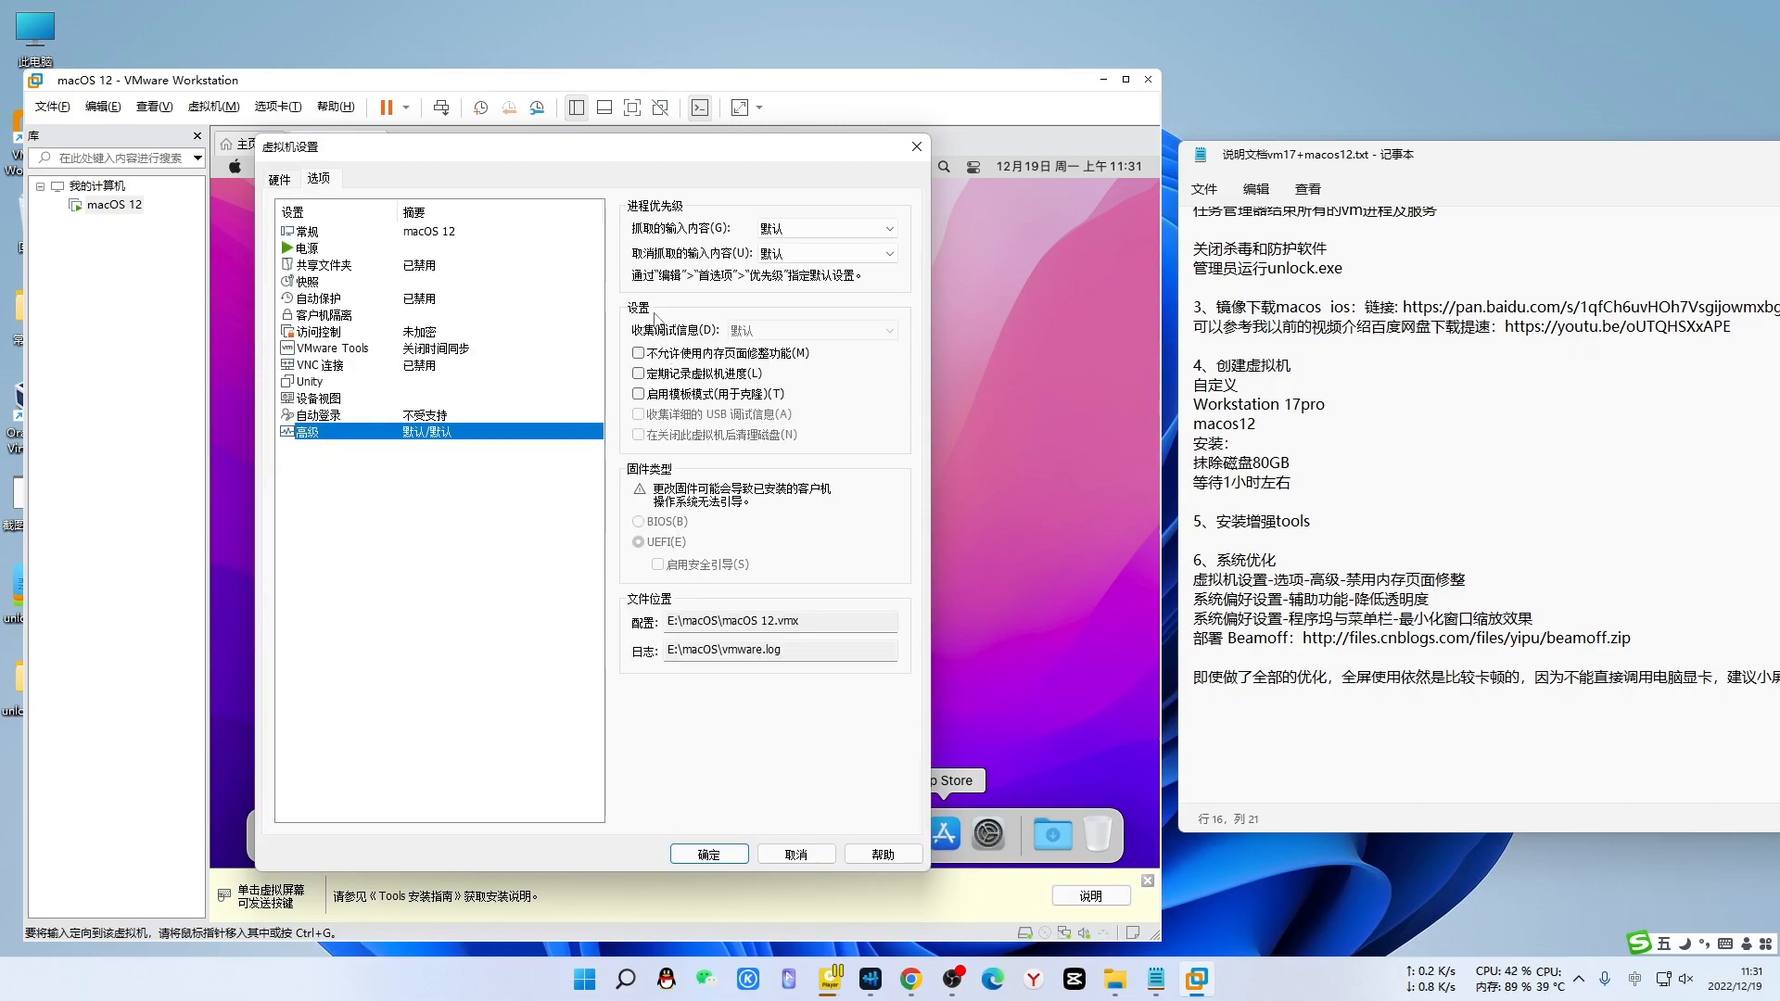
click(638, 355)
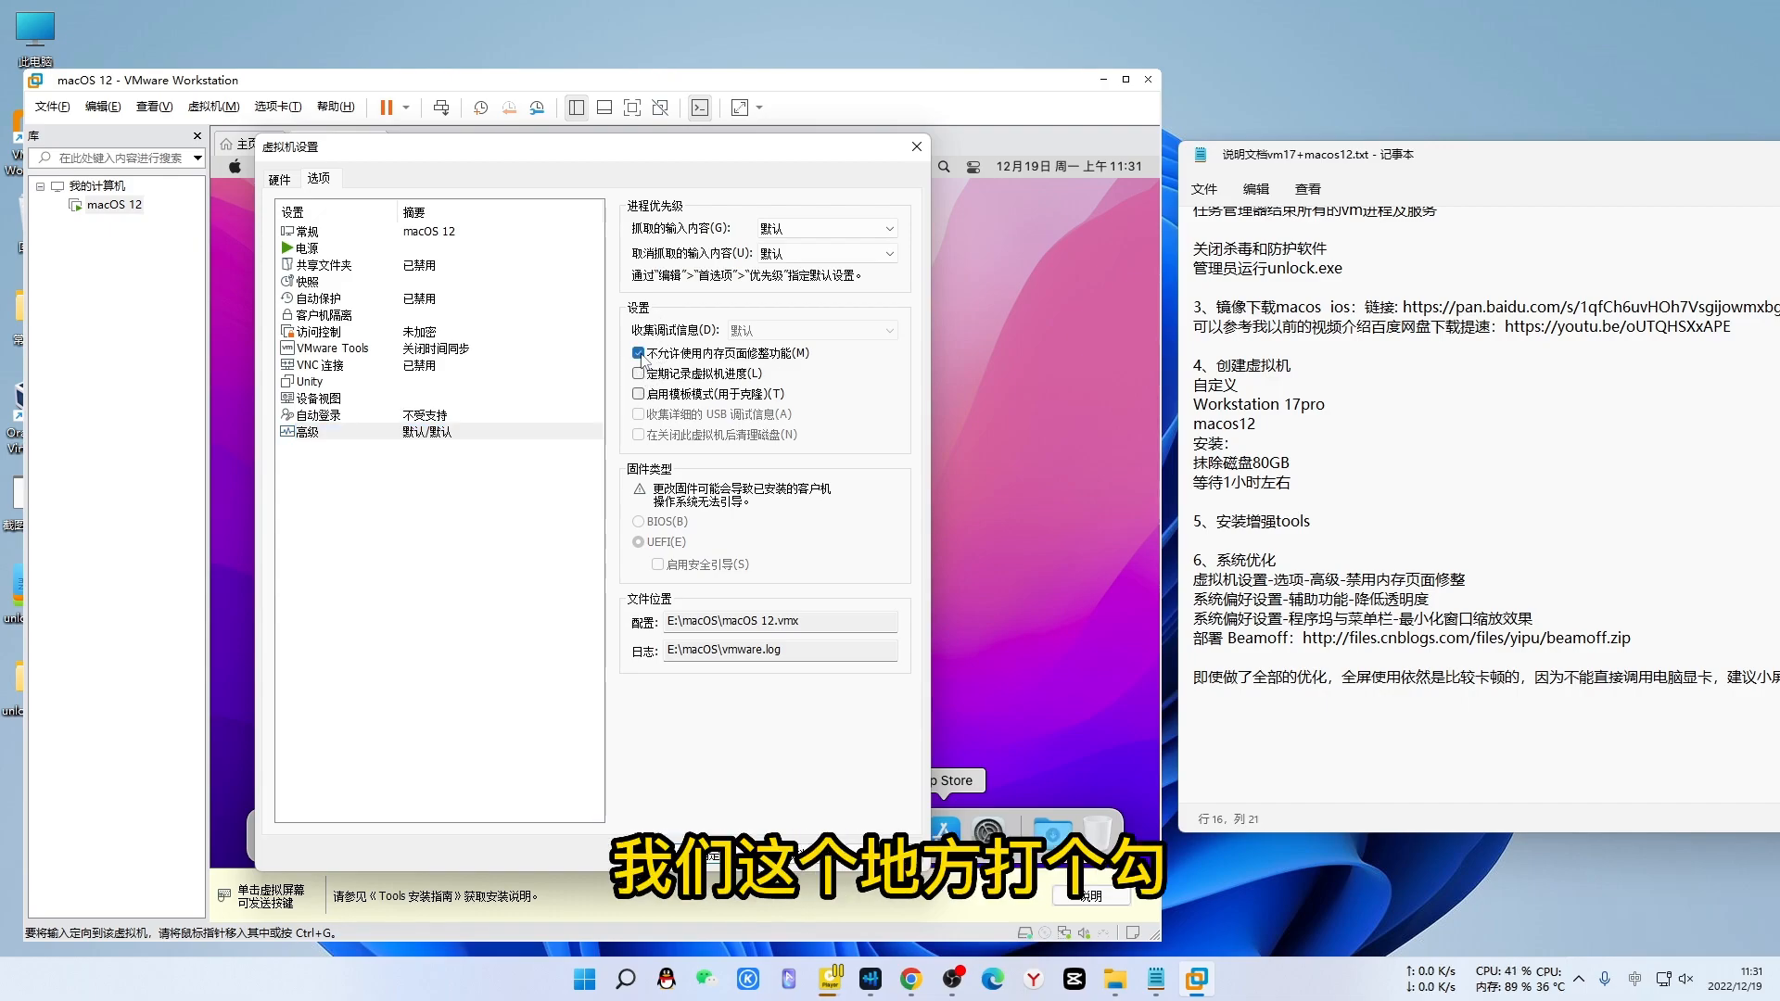
click(713, 856)
- Turn on Reduce transparency (降低透明度) under Accessibility > Display in macOS System Preferences
click(285, 832)
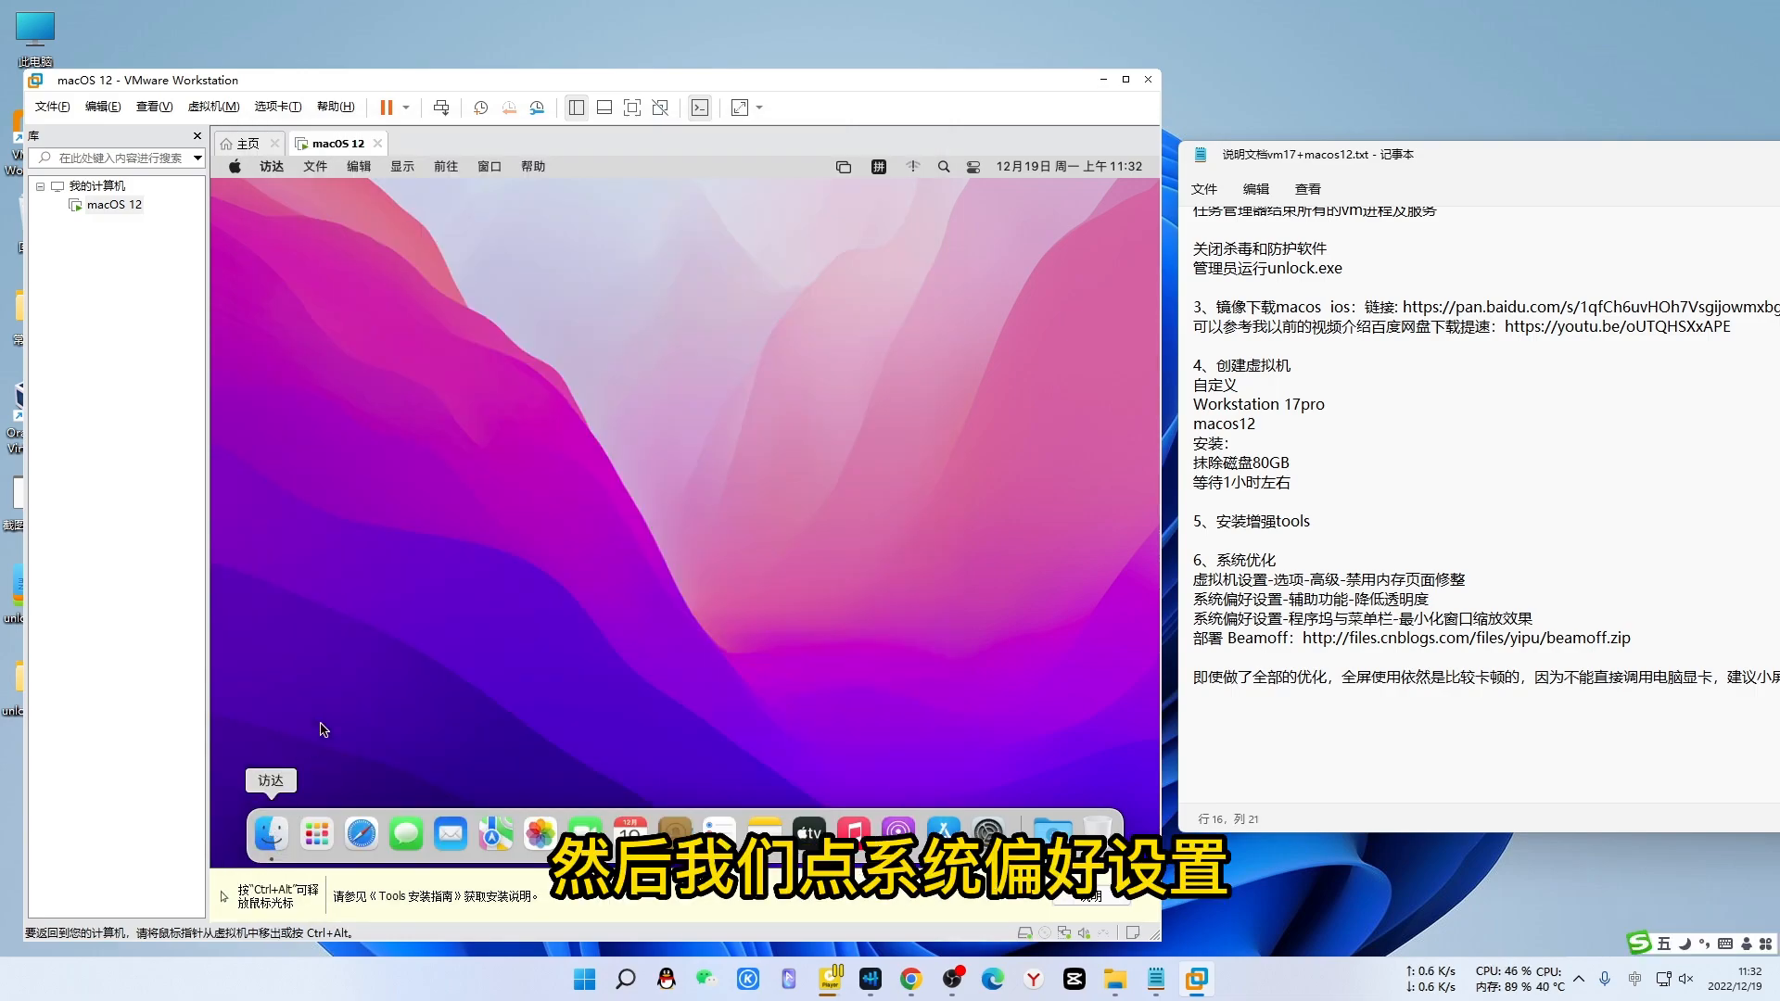
click(988, 834)
click(651, 515)
click(450, 472)
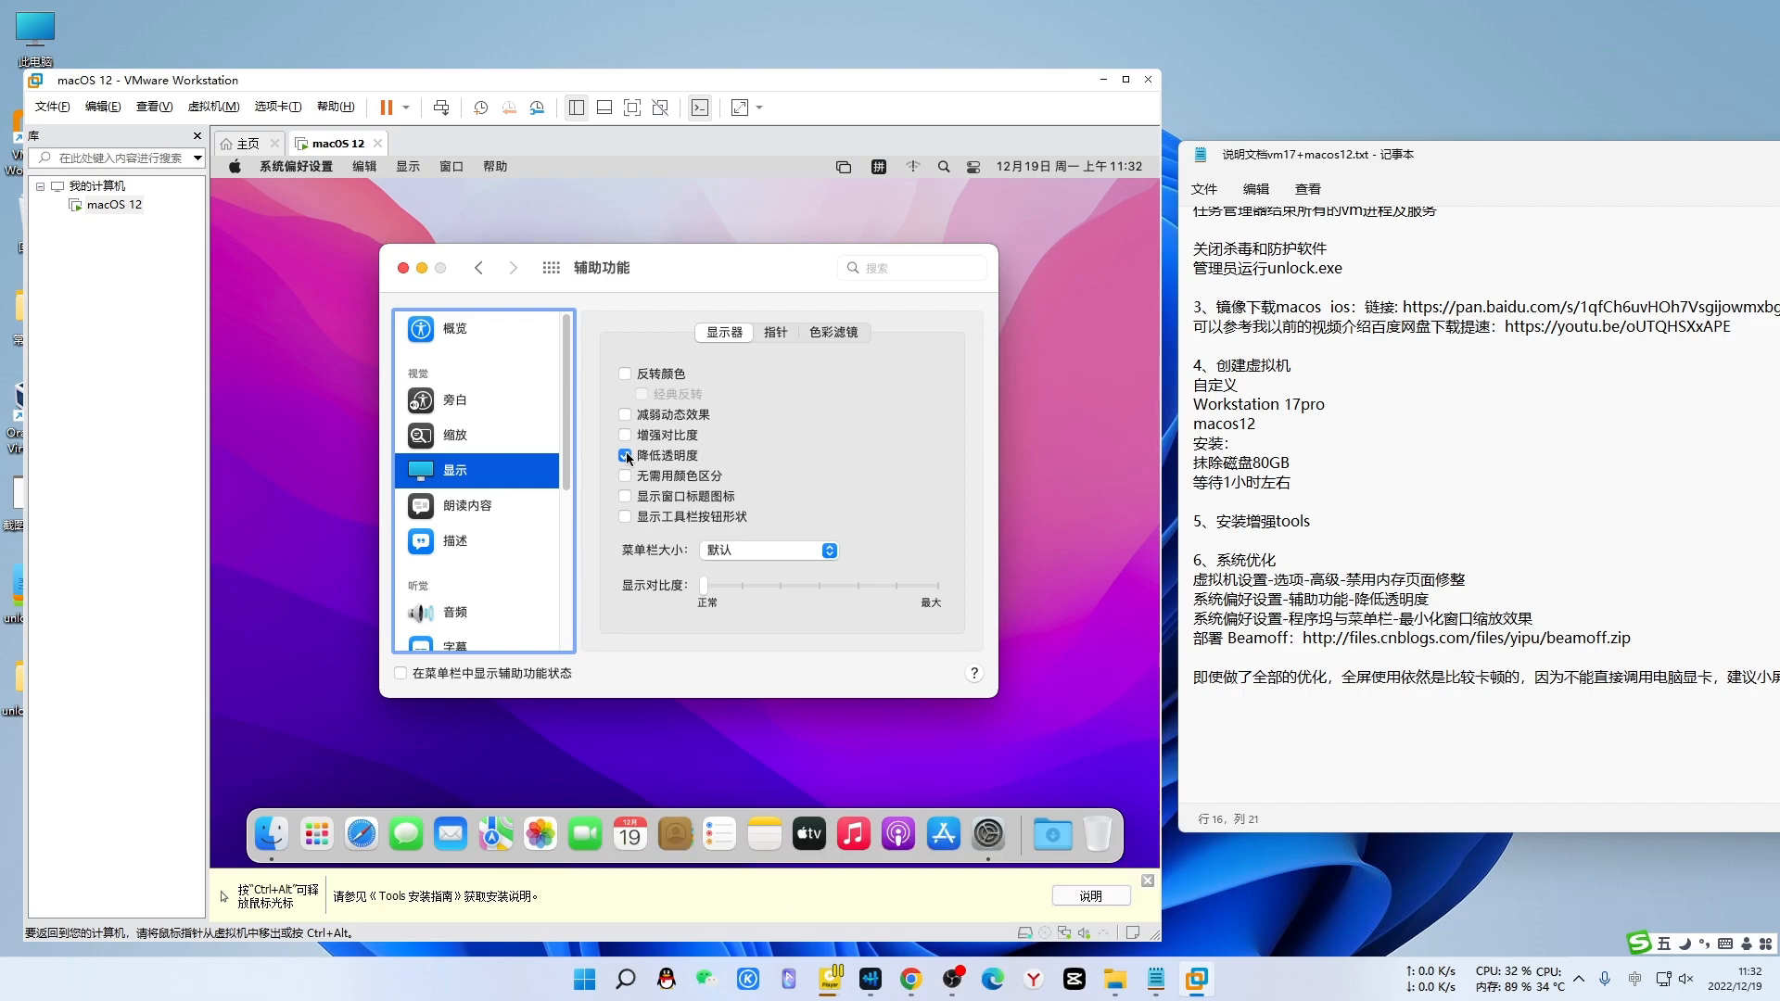
- Set the Dock's minimize-window effect to Scale (缩放效果) and close System Preferences
click(476, 269)
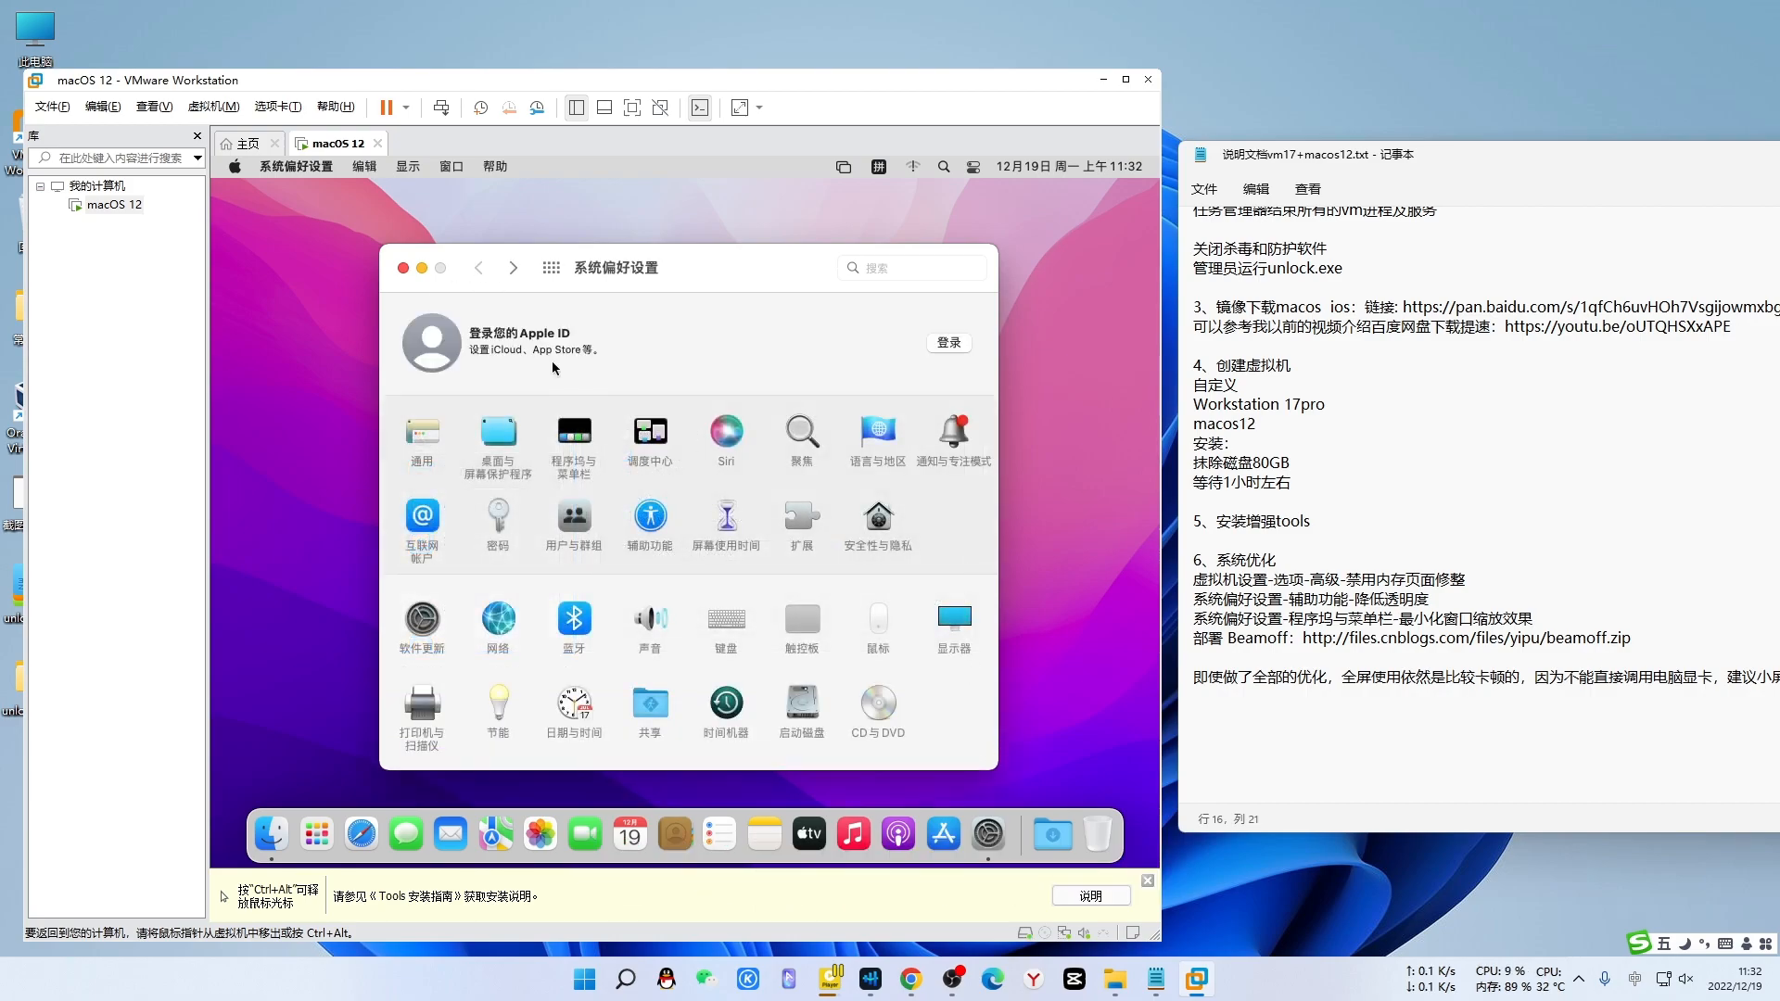
click(576, 439)
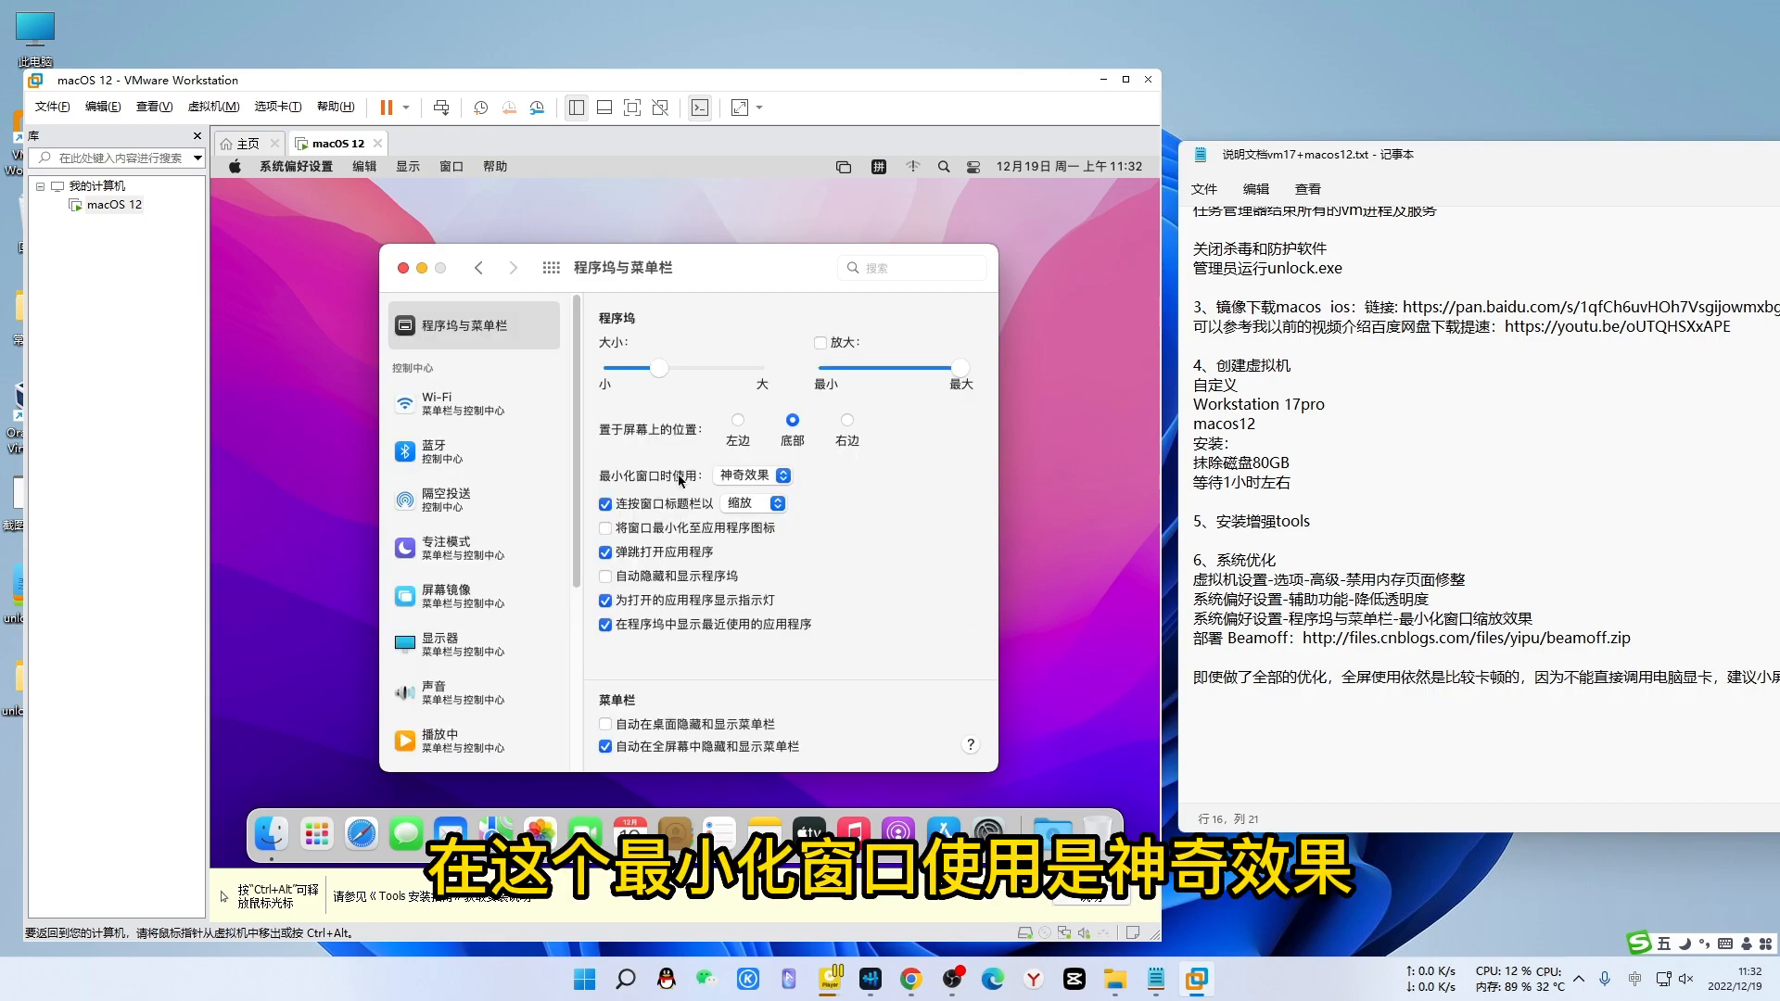
click(776, 478)
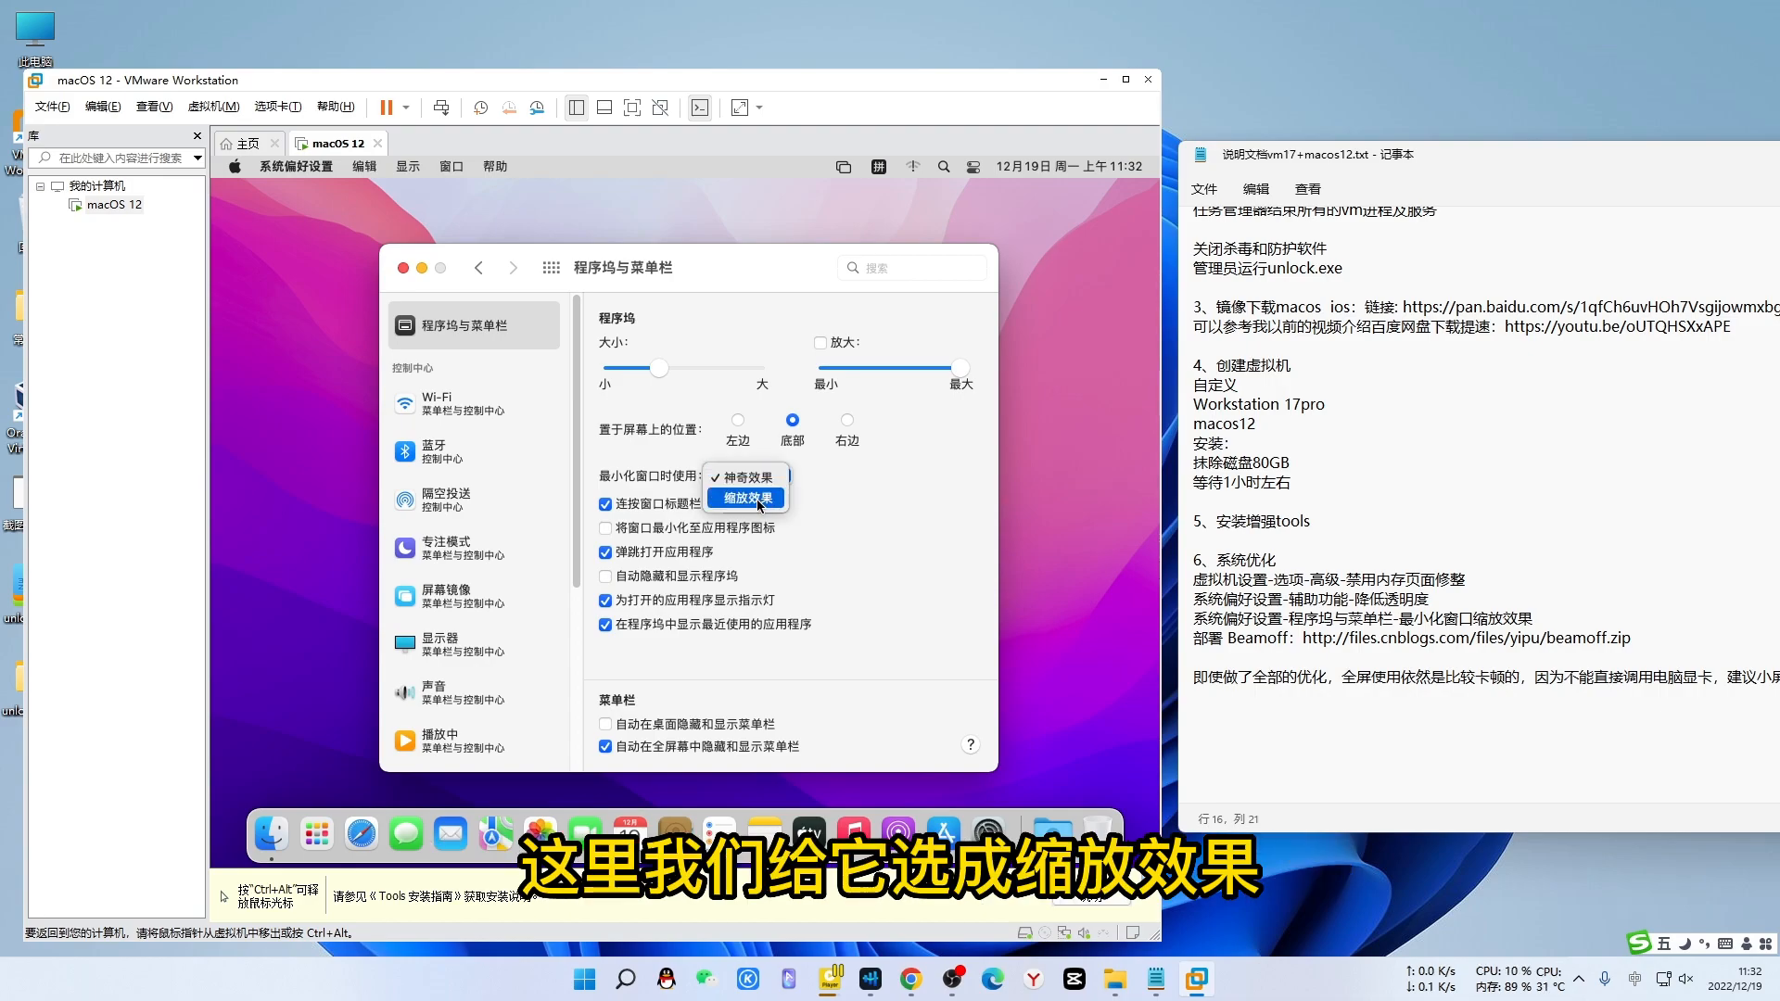
click(759, 501)
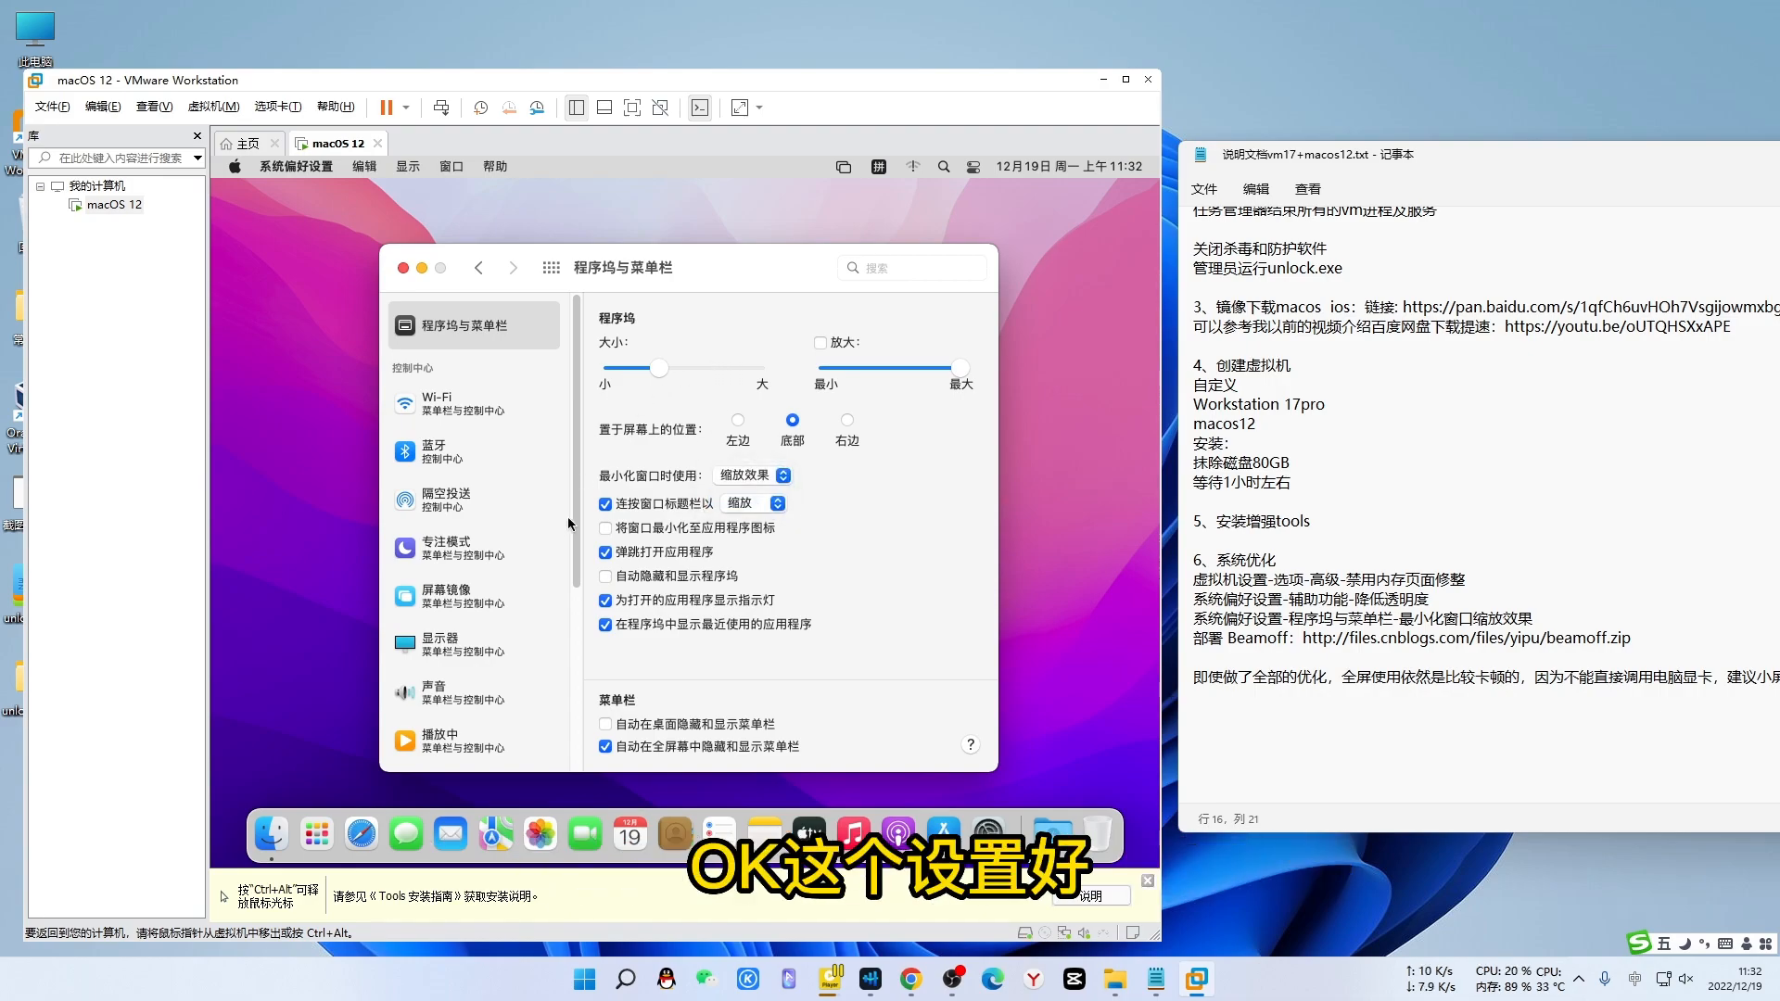
click(404, 269)
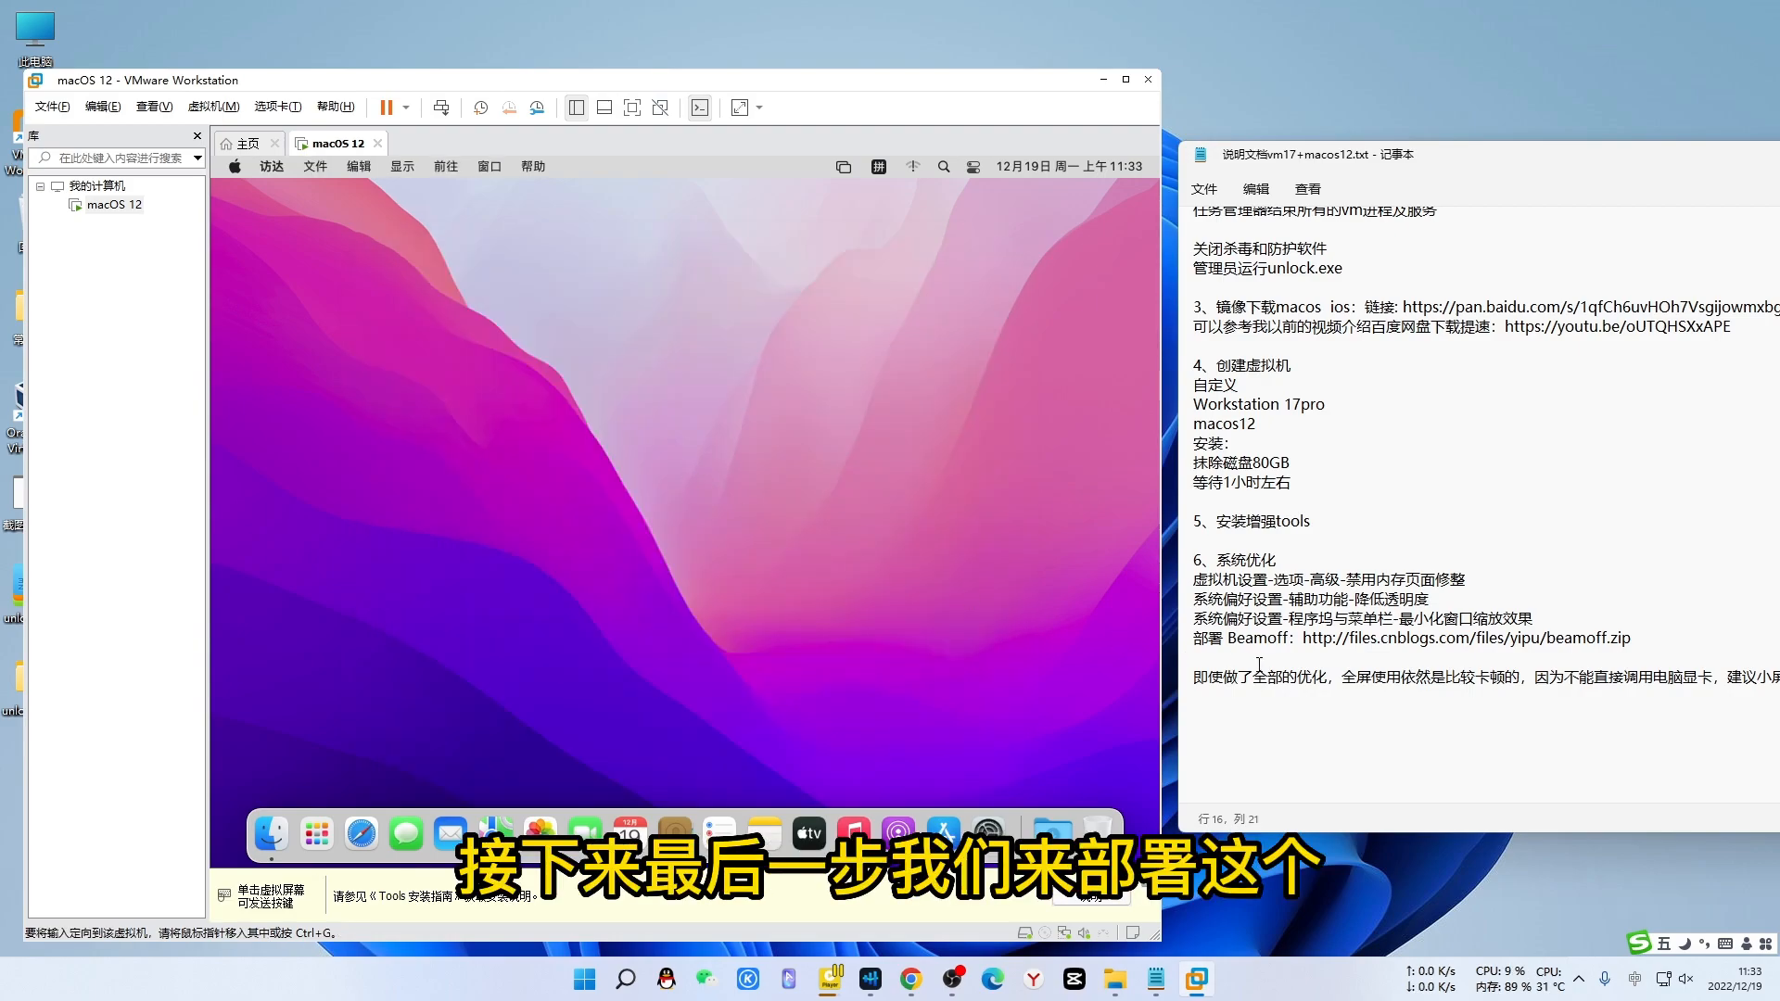
- Load the copied Beamoff link in the guest's Safari with Paste and Go, and allow the download
drag(1228, 638, 1286, 639)
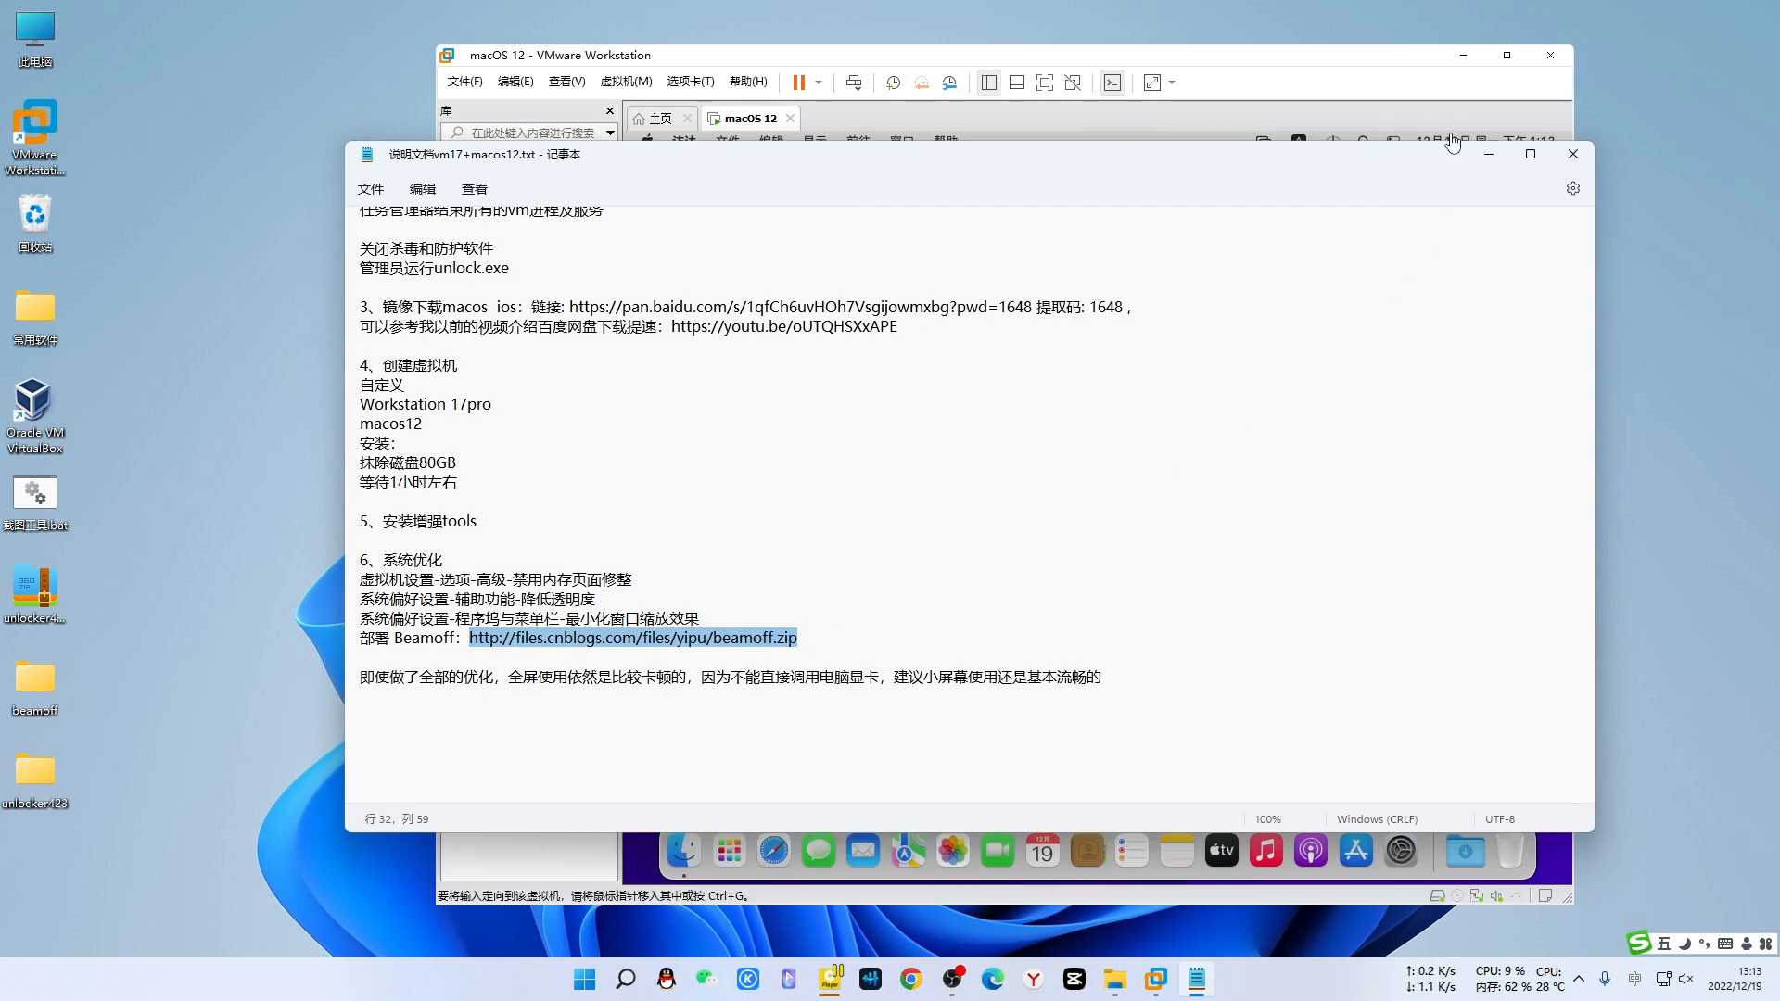
click(1494, 155)
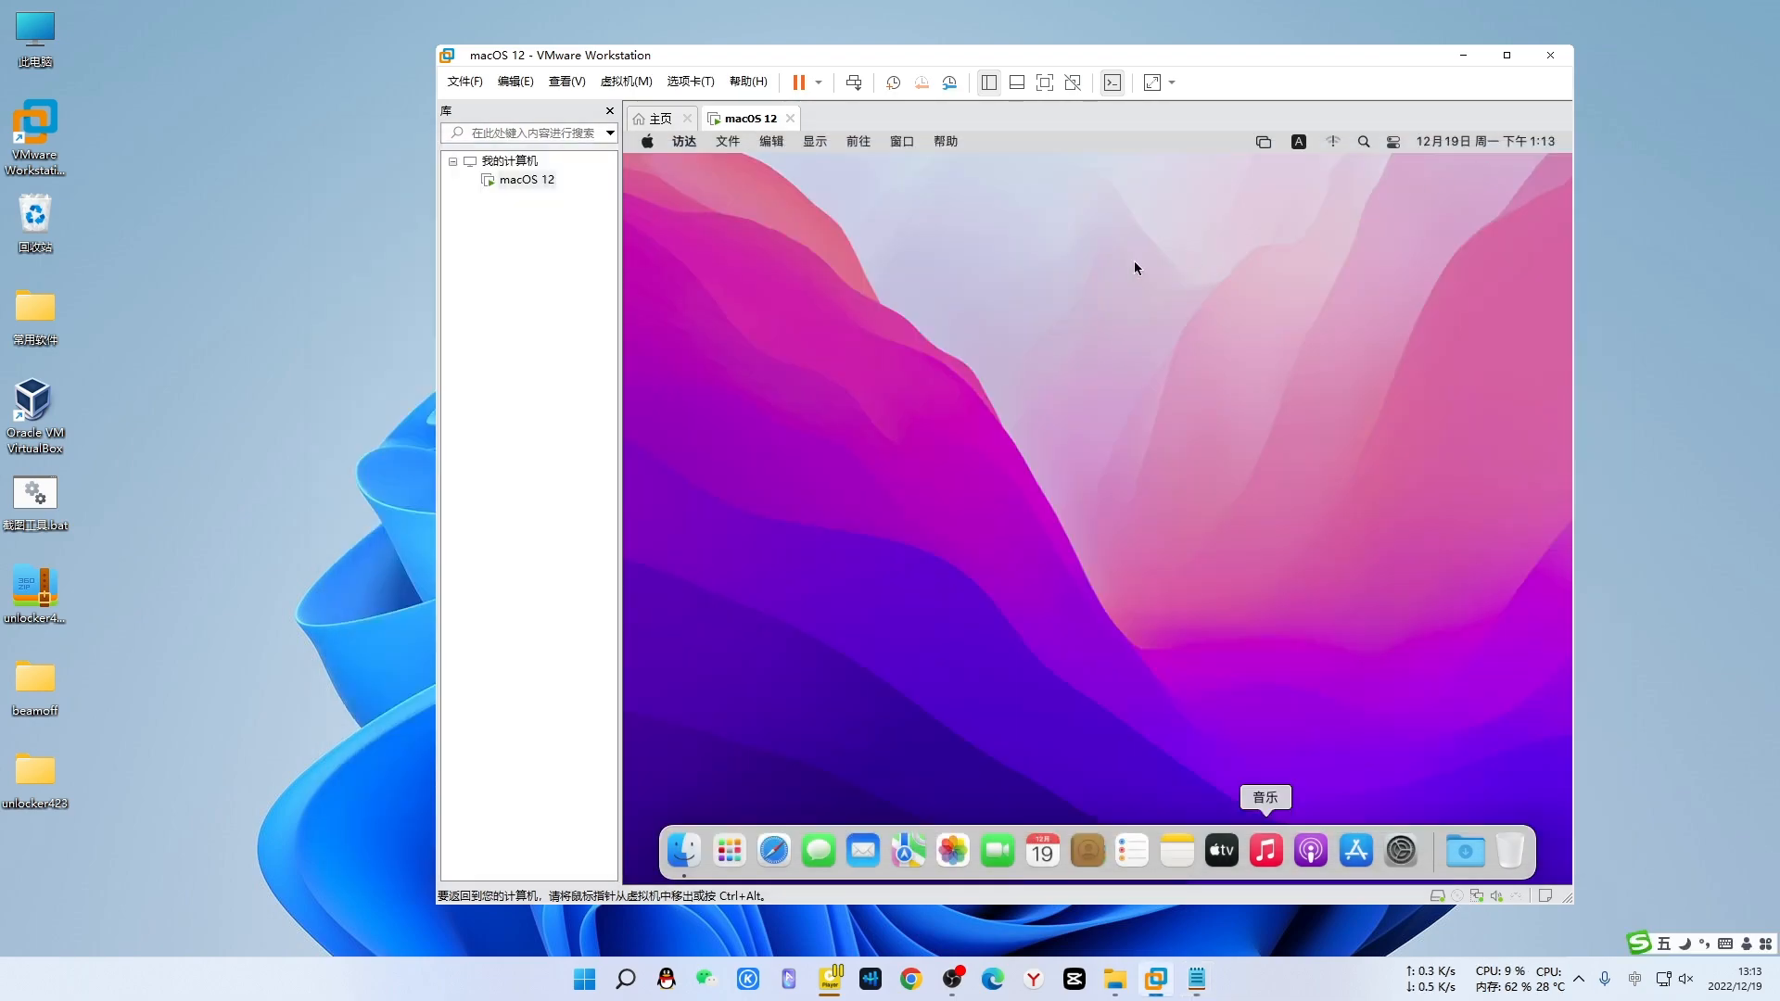
click(774, 848)
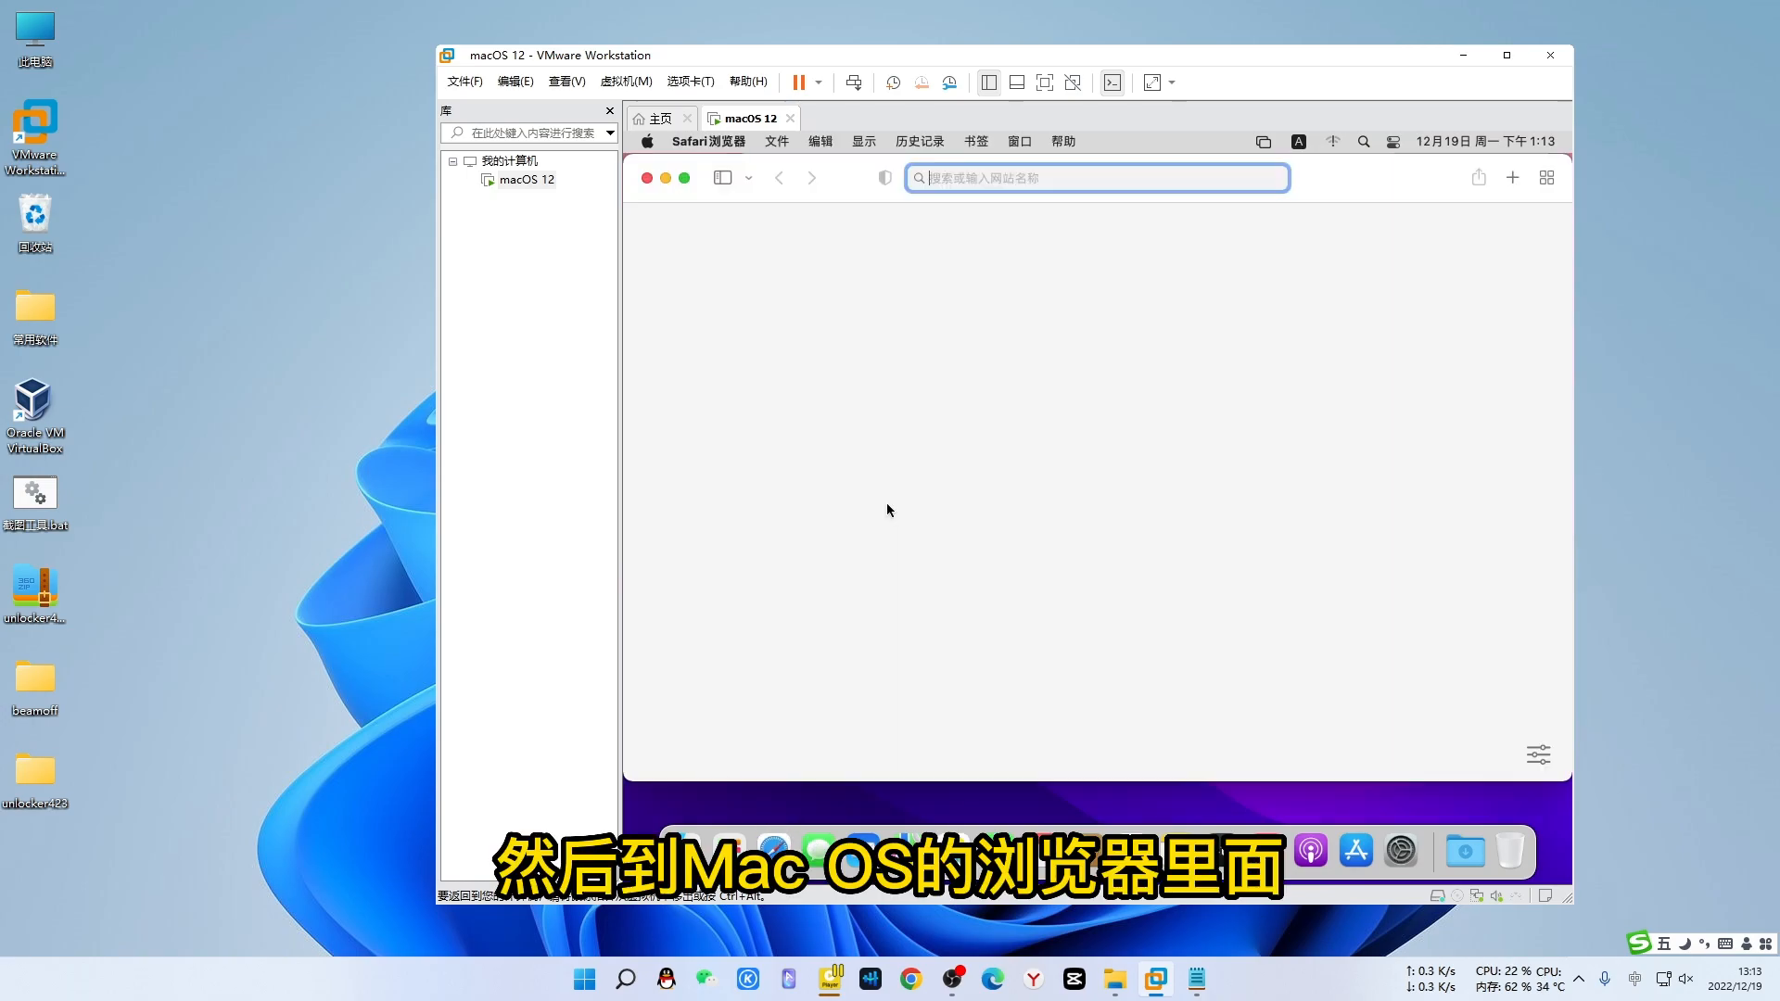
right_click(962, 177)
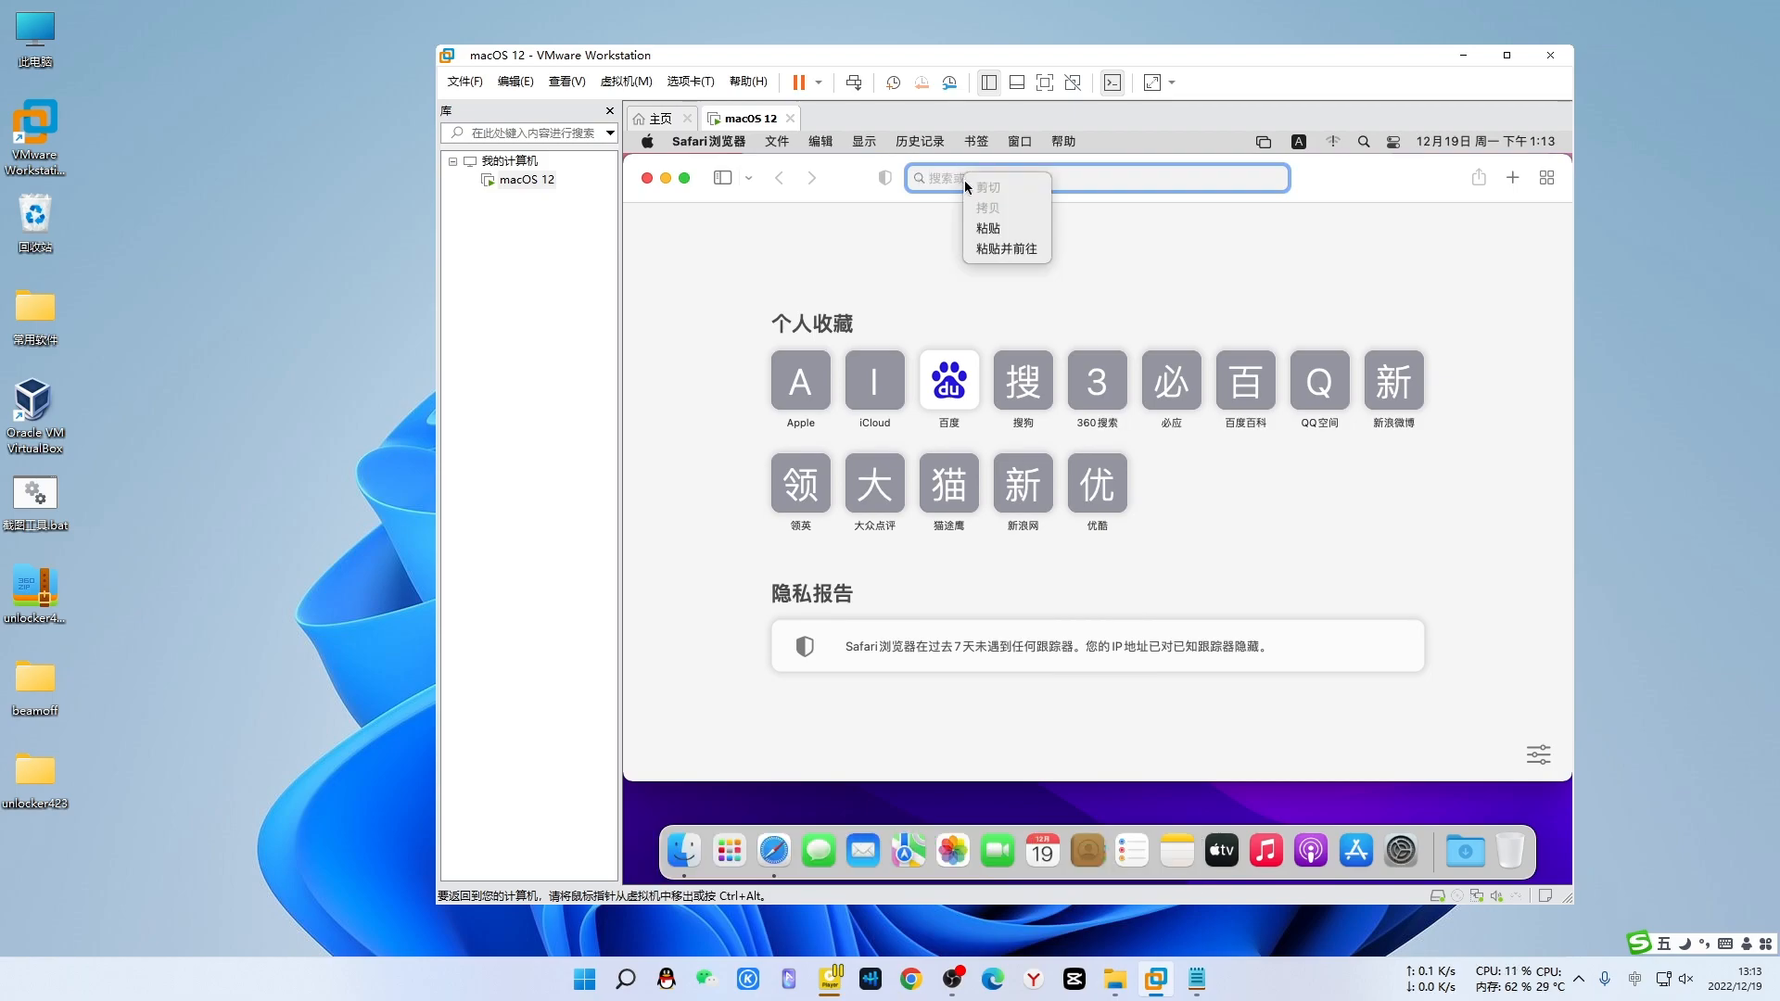
click(988, 248)
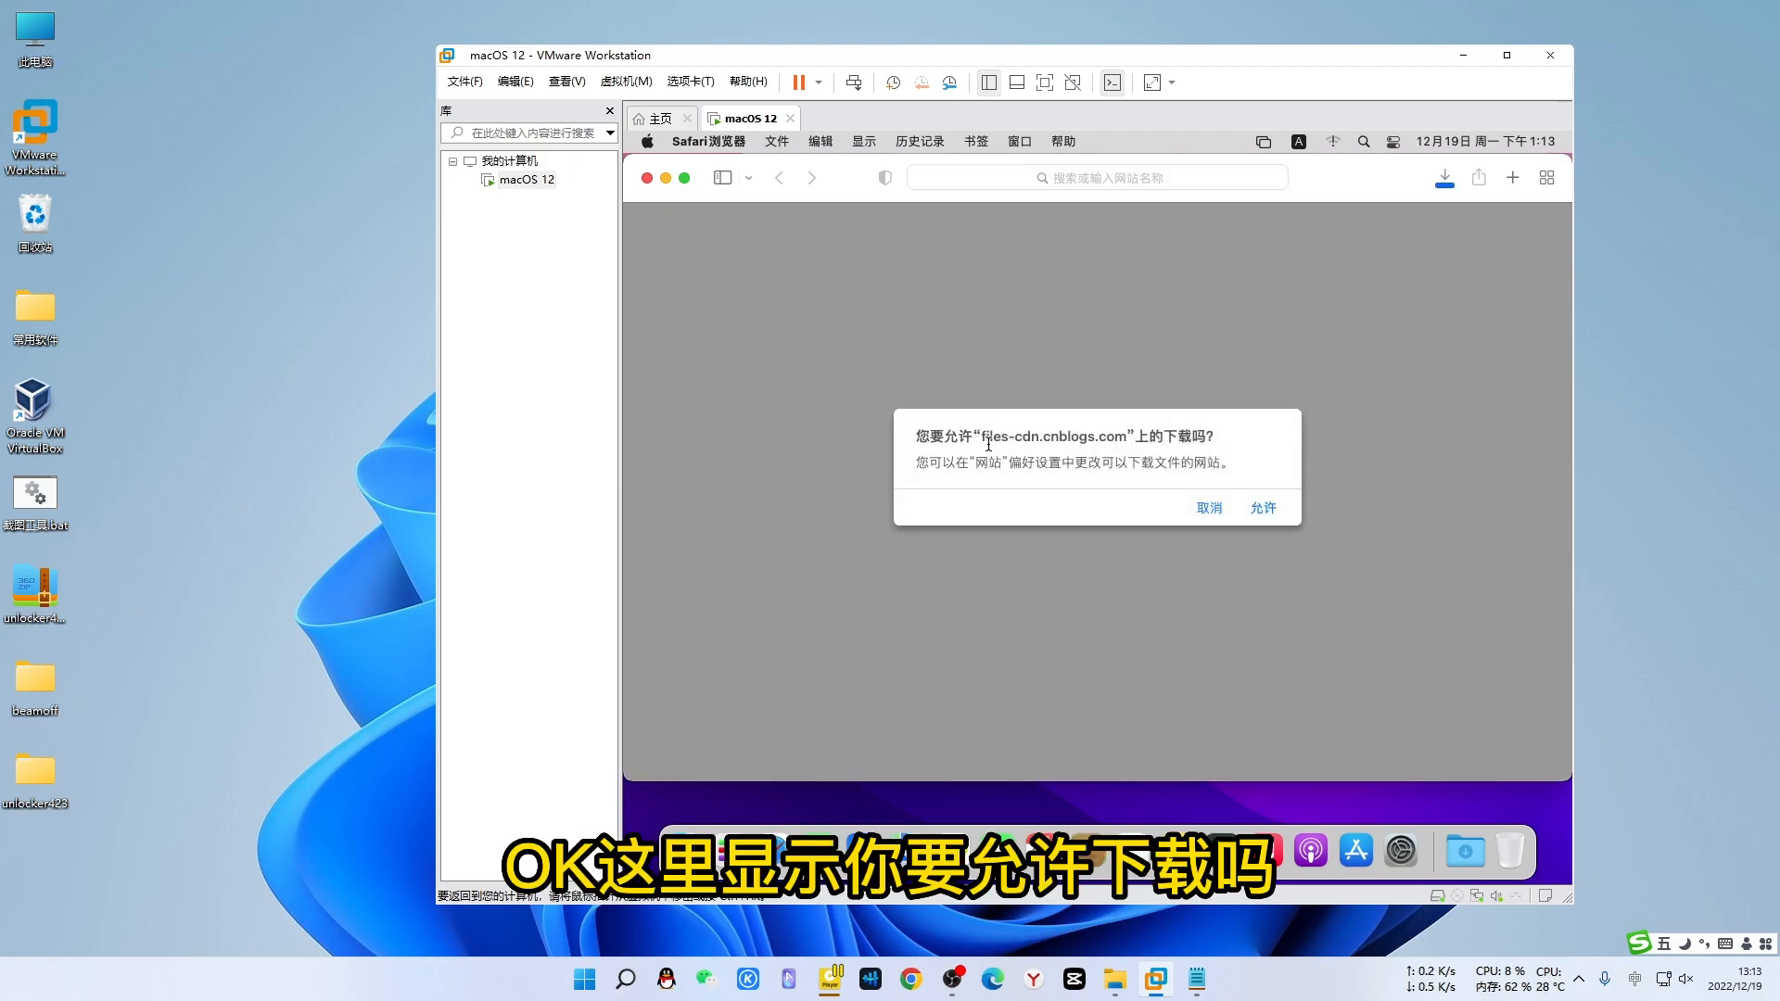
click(1263, 509)
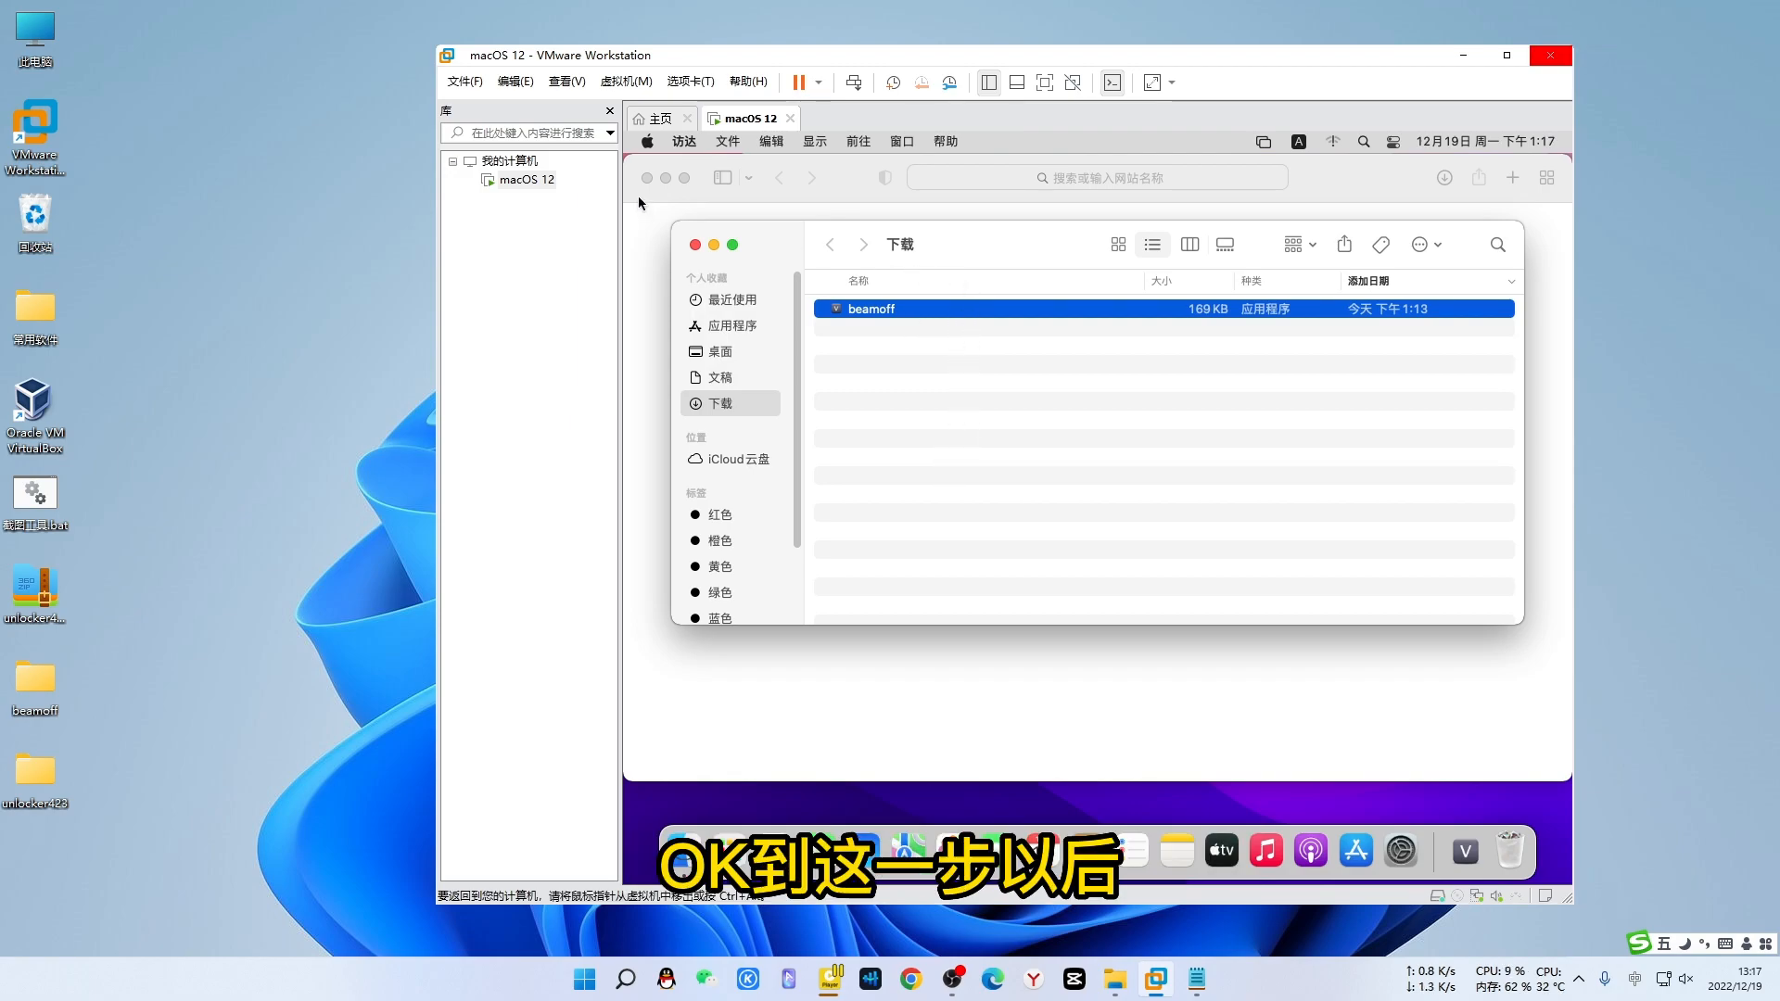
- Add the beamoff app from Downloads to the user's Login Items in Users & Groups
click(647, 141)
click(664, 196)
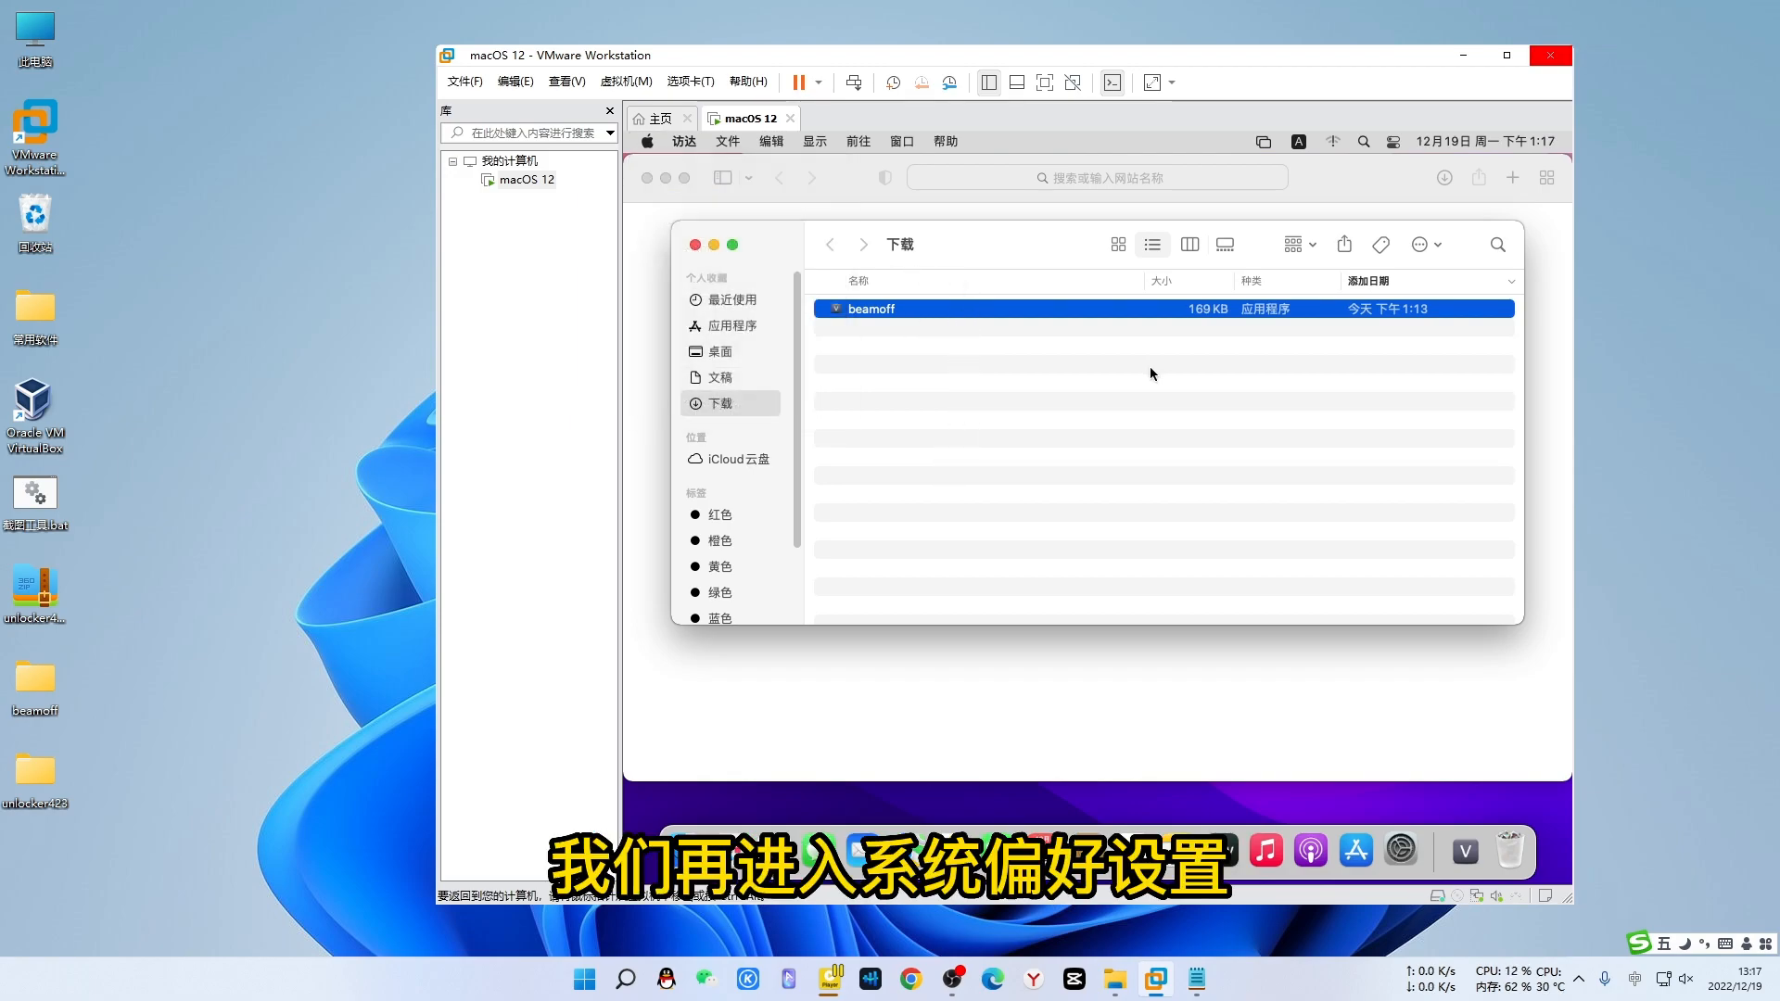
click(988, 471)
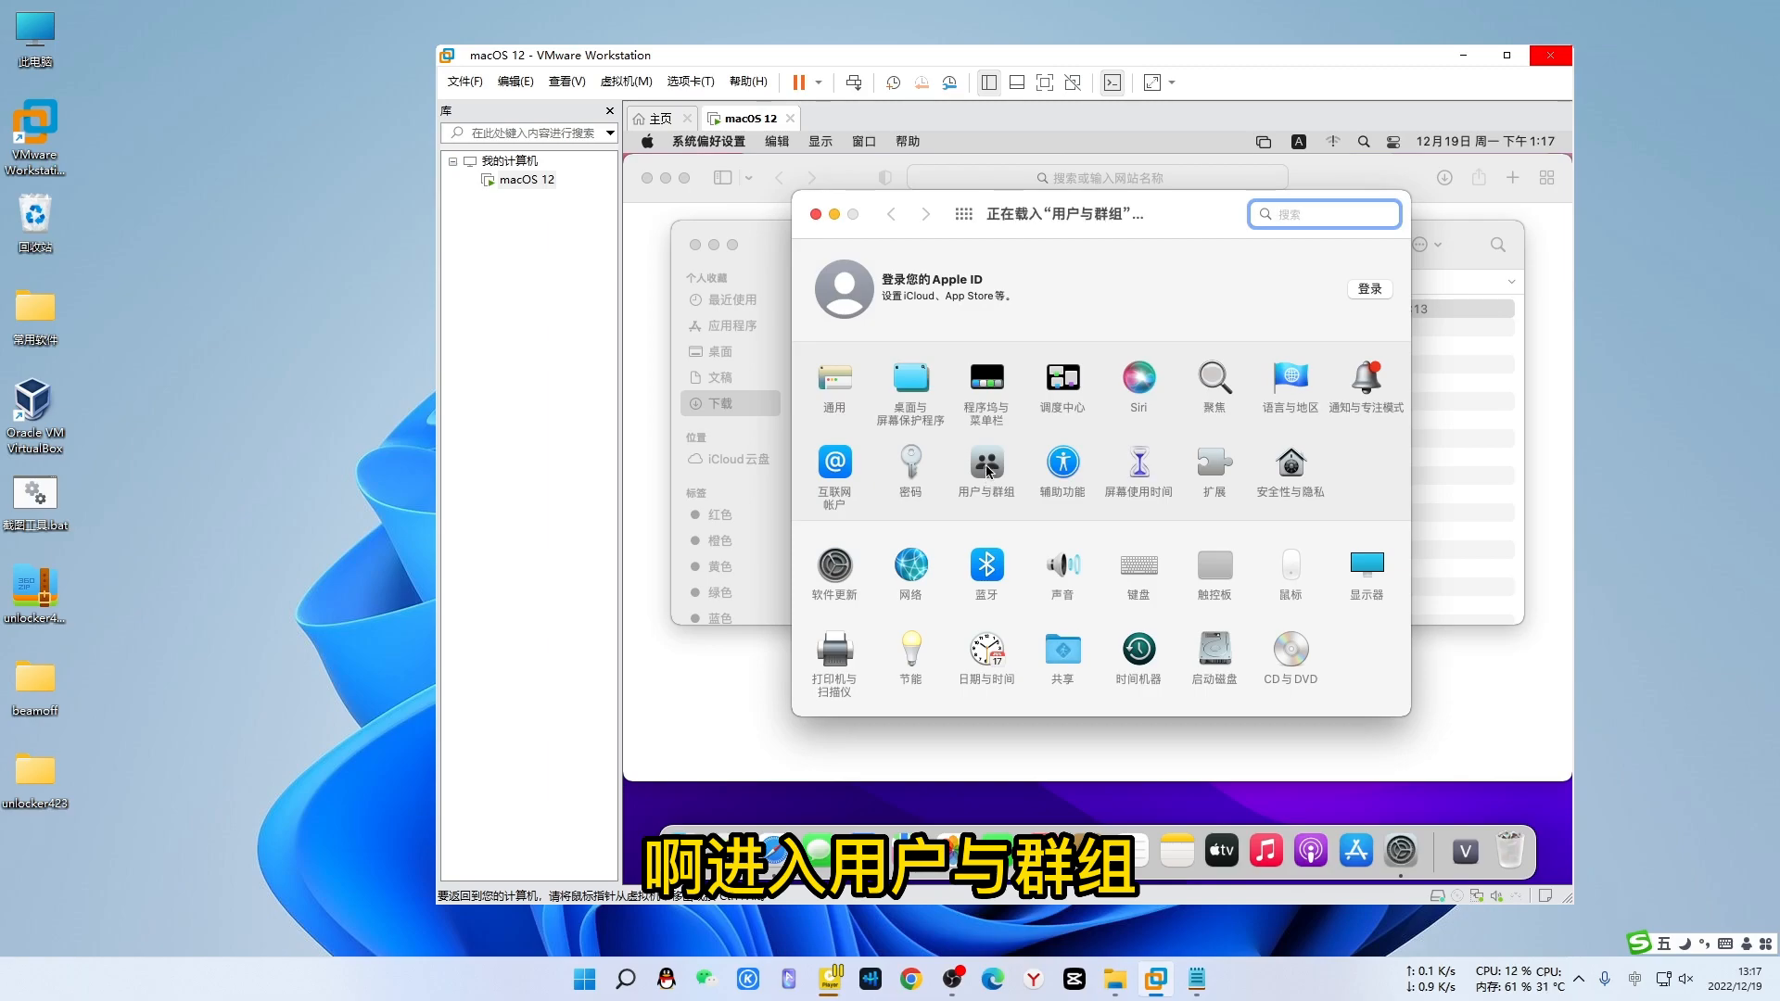
click(1210, 264)
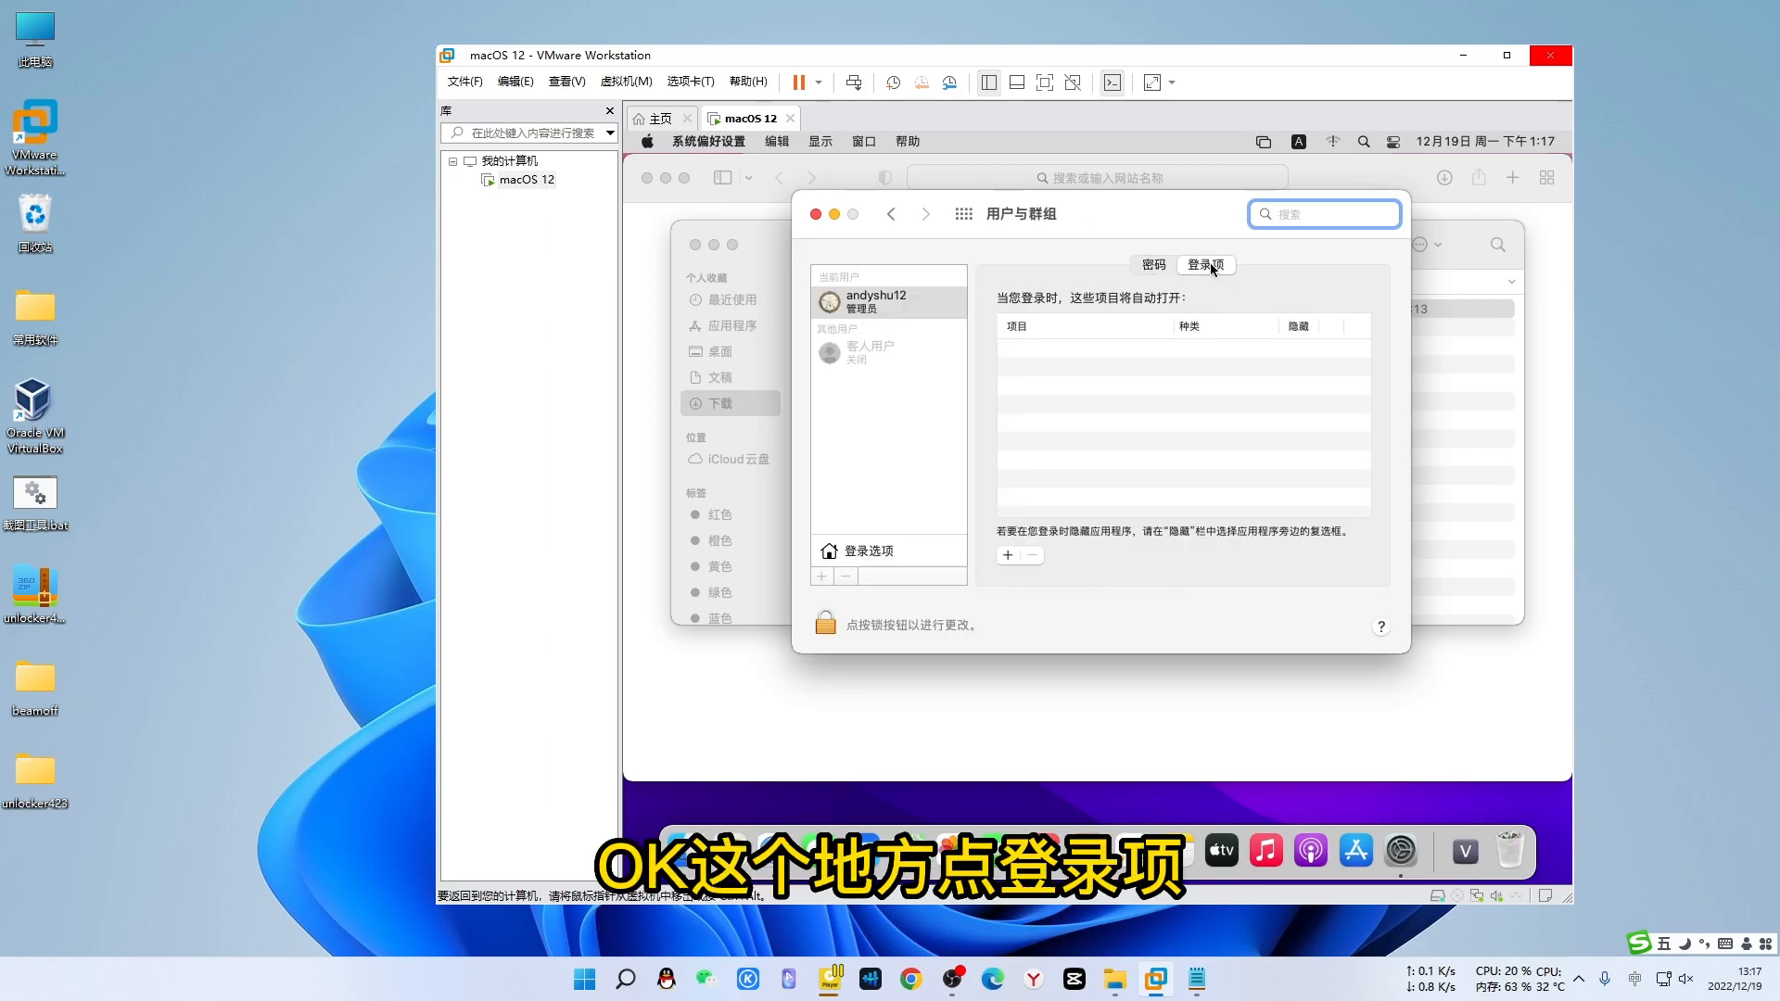
click(1006, 555)
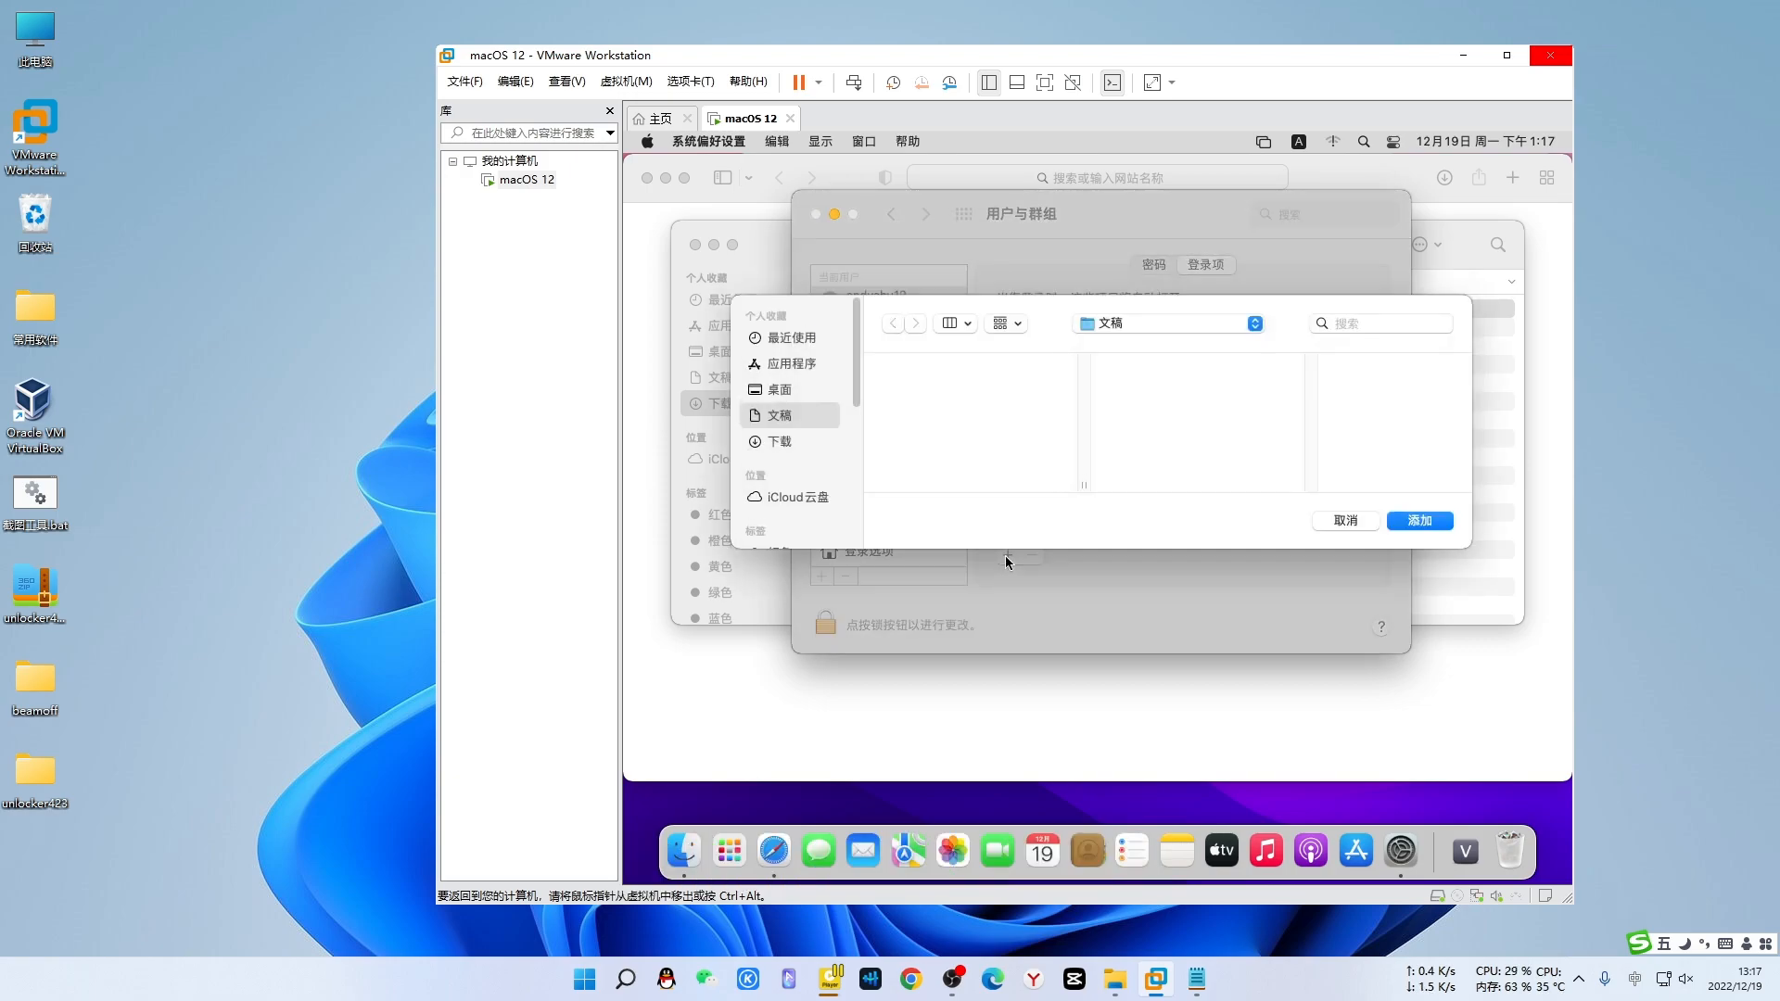
click(788, 443)
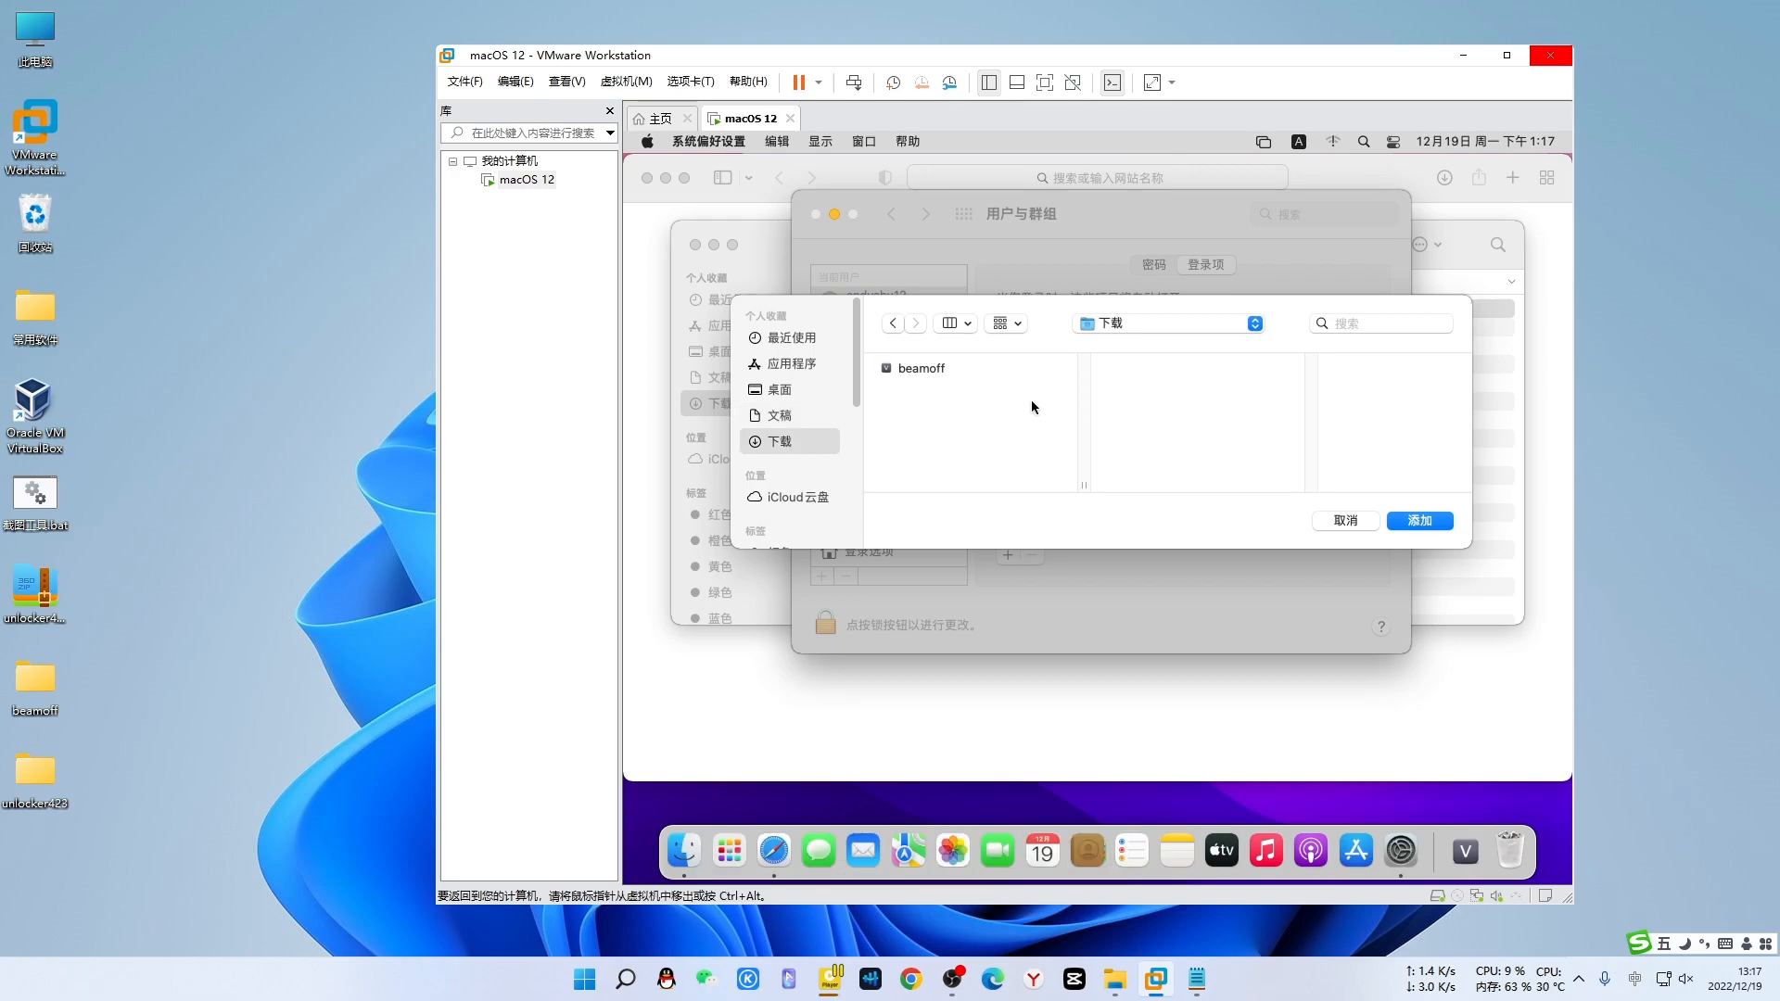
click(912, 365)
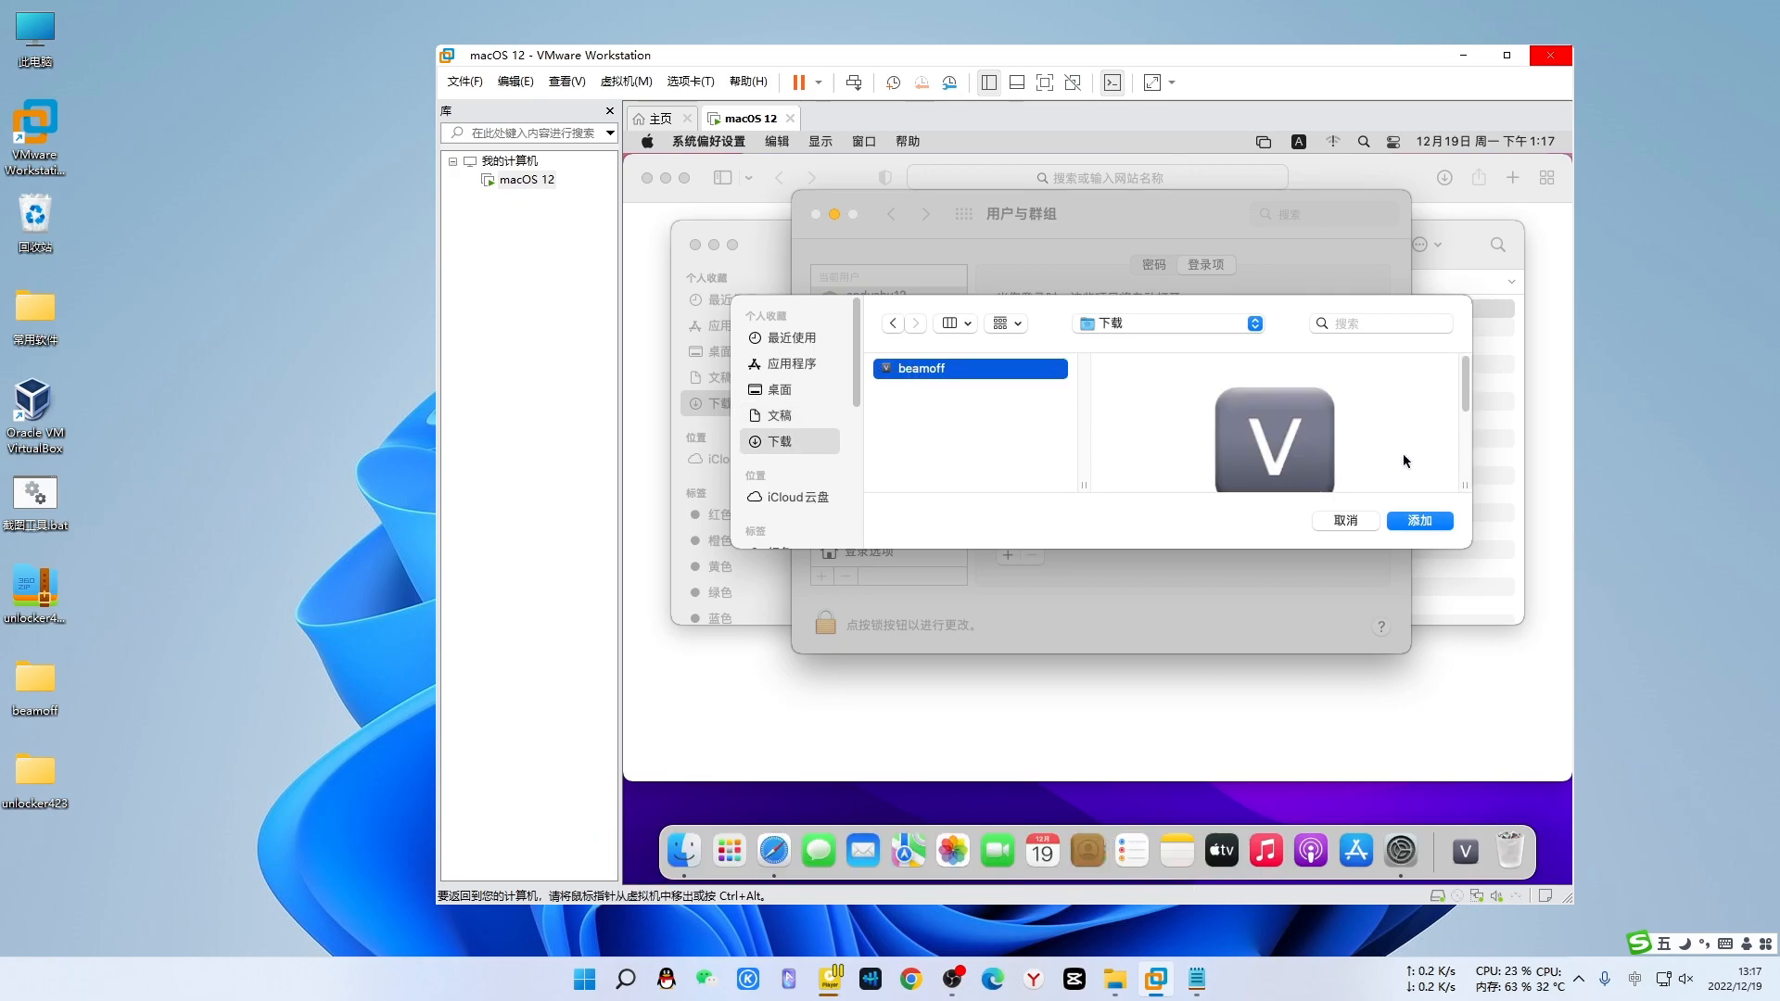
click(1420, 521)
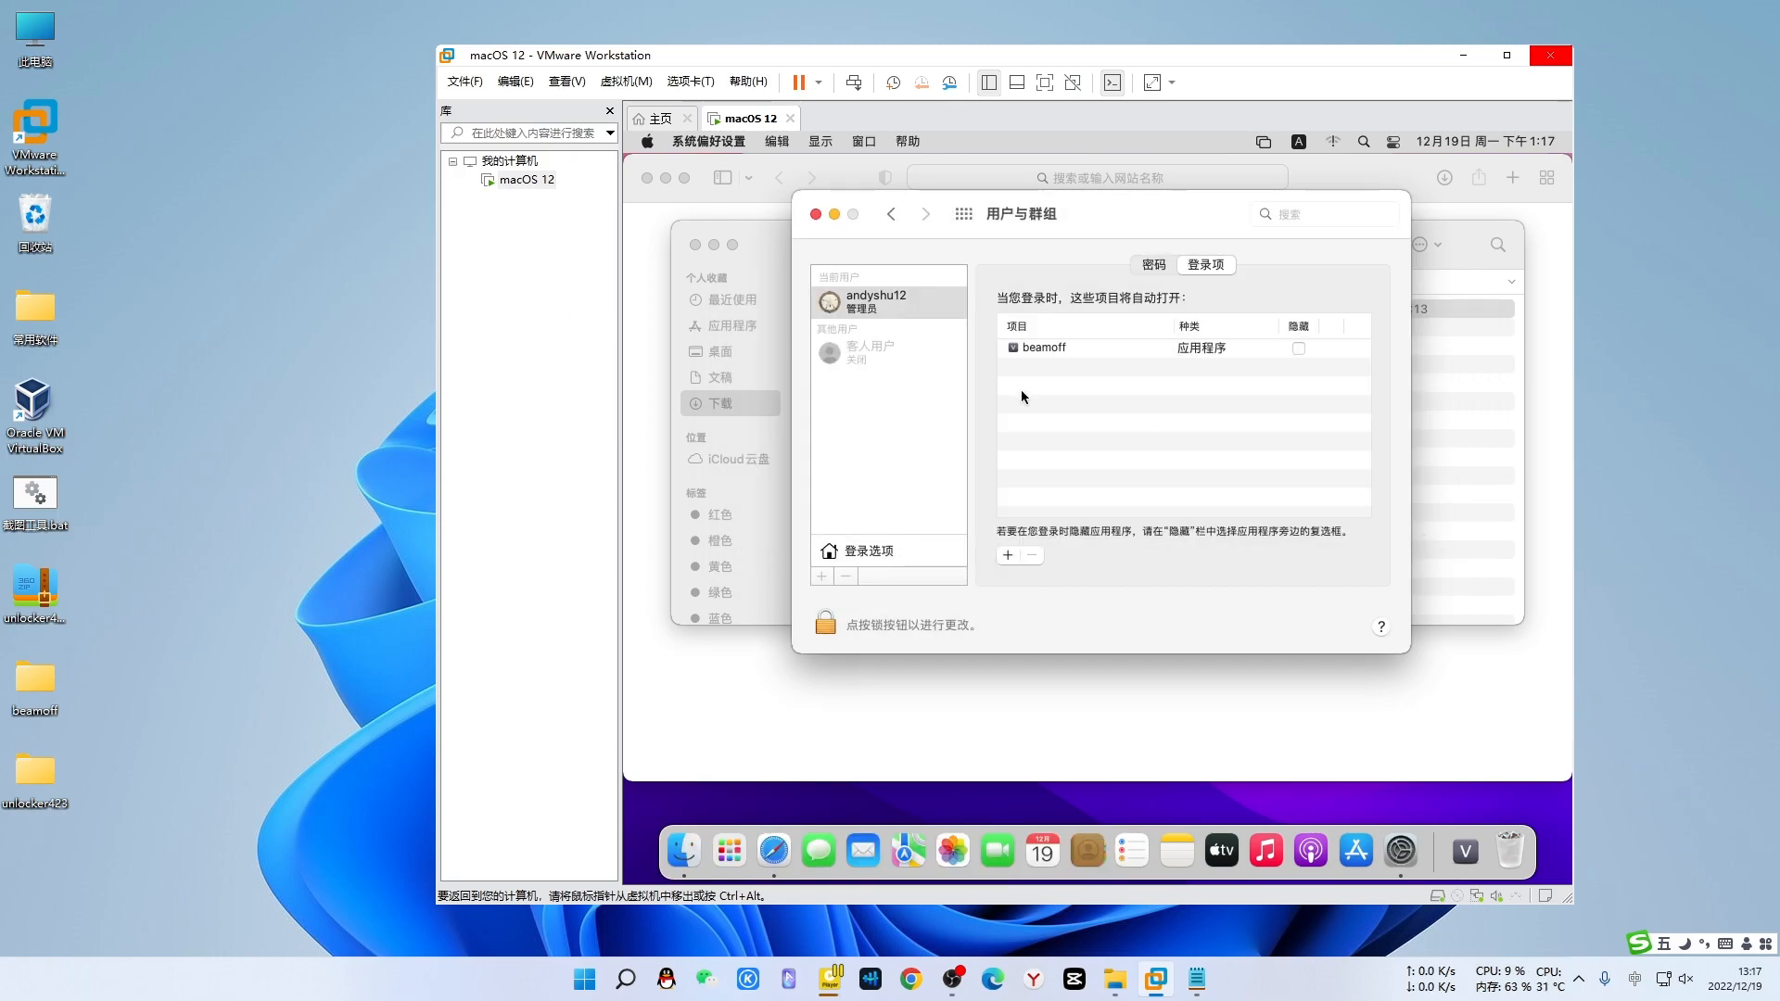
- Launch beamoff once via Open despite the security check, then close the Downloads window
click(1046, 347)
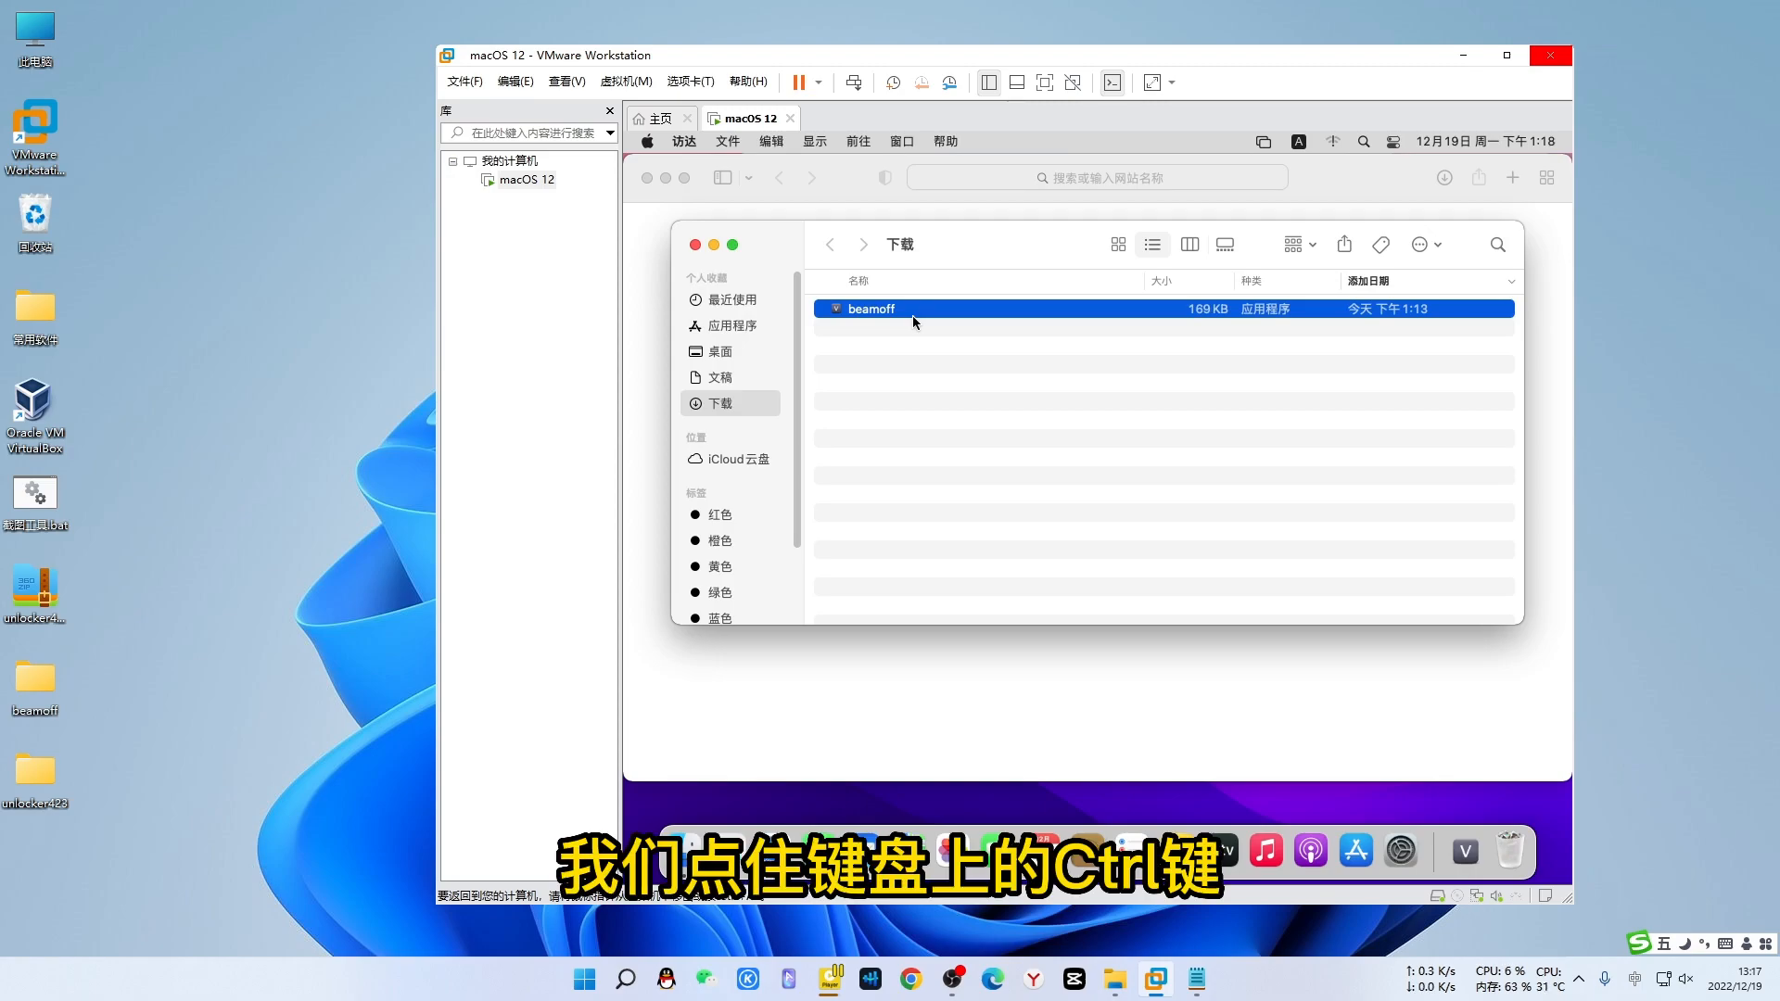
ctrl+click(907, 308)
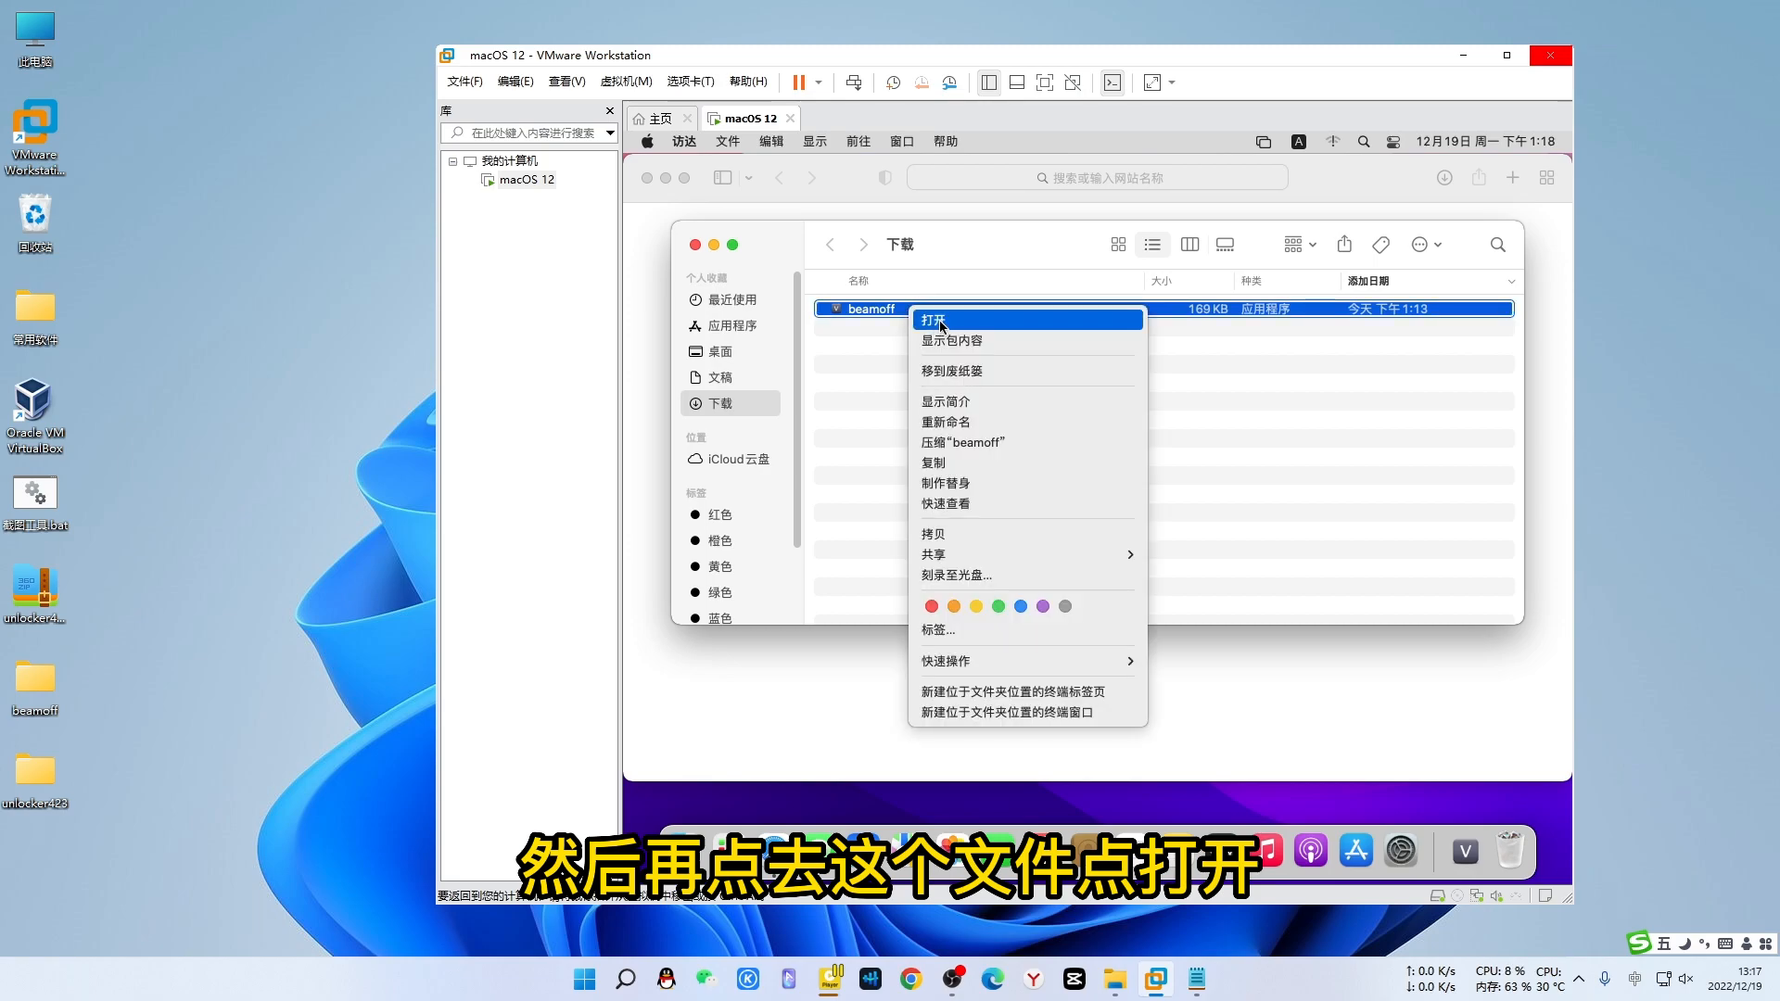
click(938, 319)
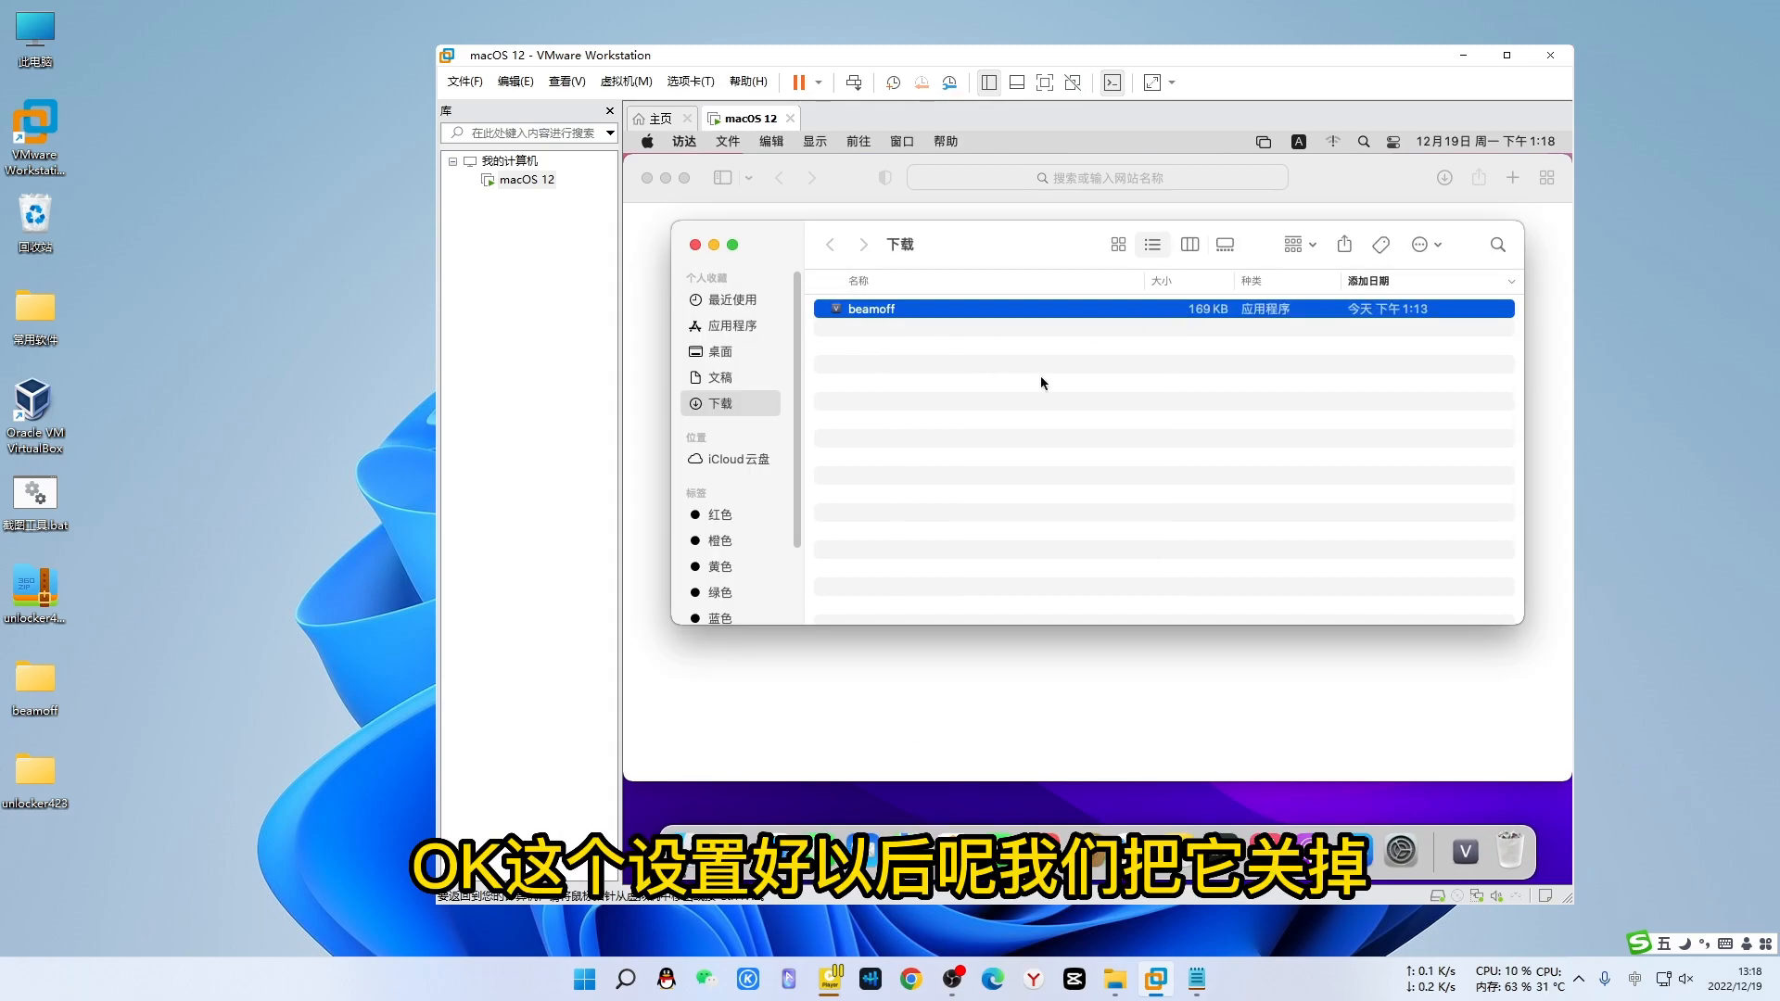
click(695, 245)
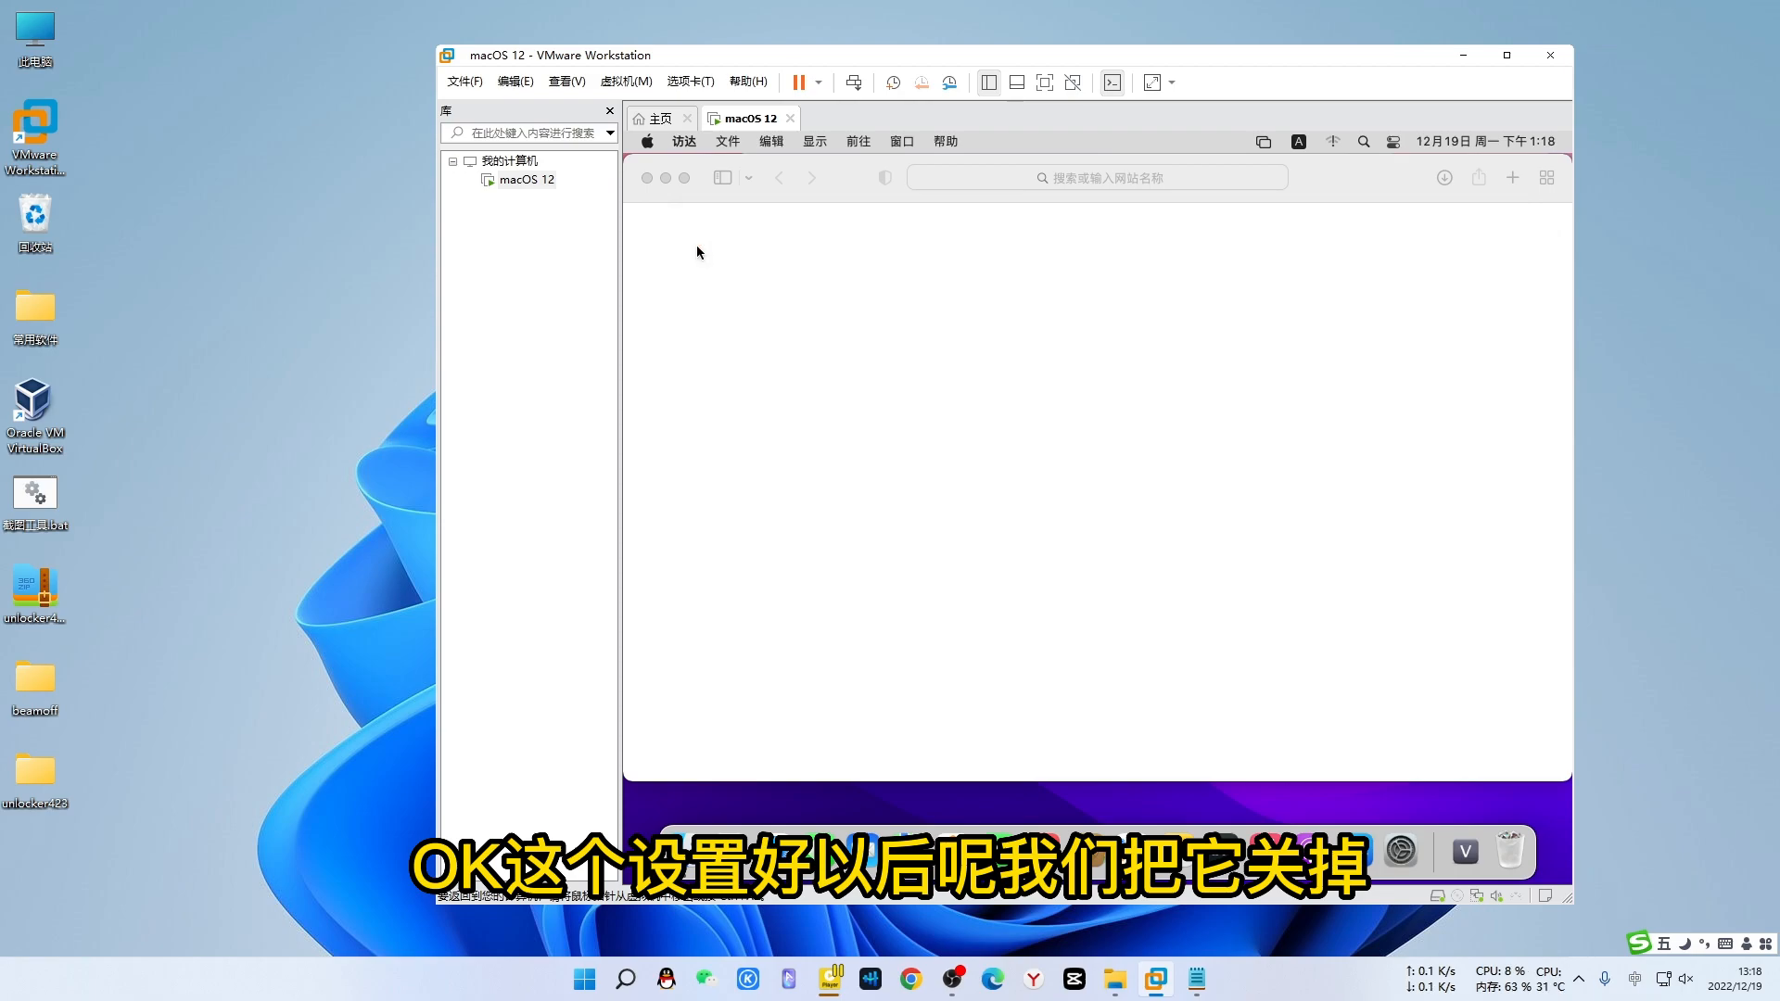
- Restart the macOS guest, widen the VMware window, and switch the VM to full screen
click(647, 141)
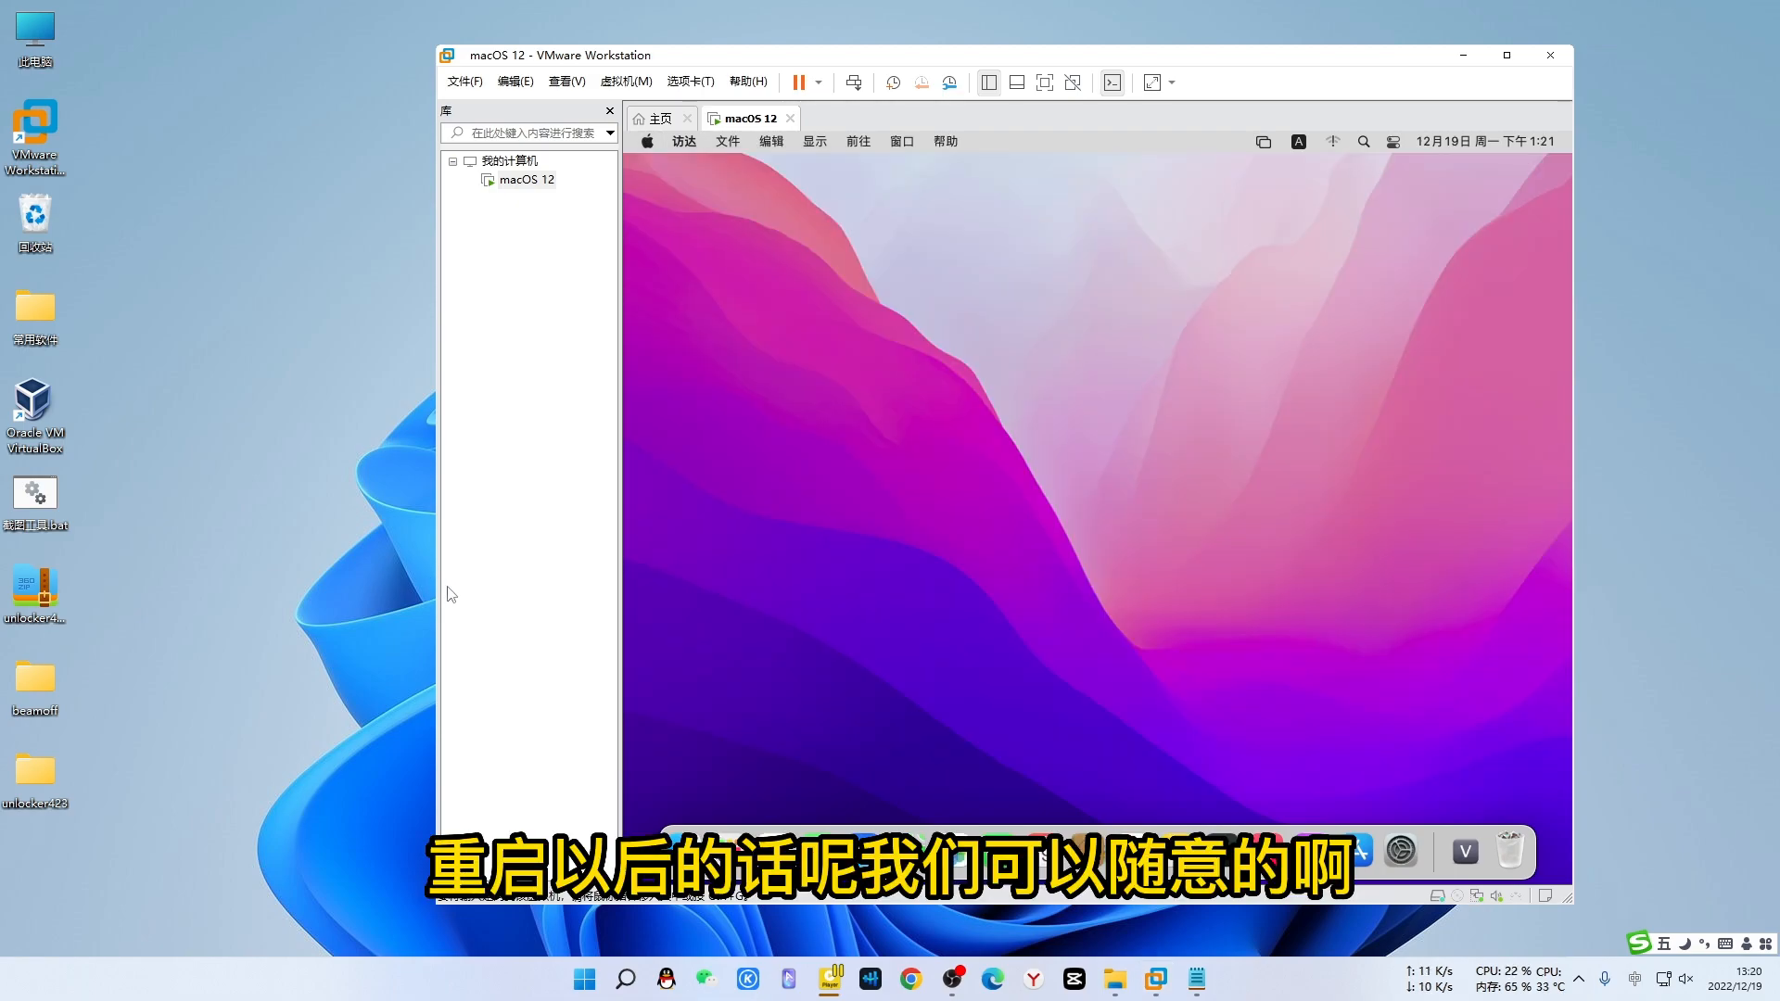
click(798, 574)
drag(1573, 468, 1746, 533)
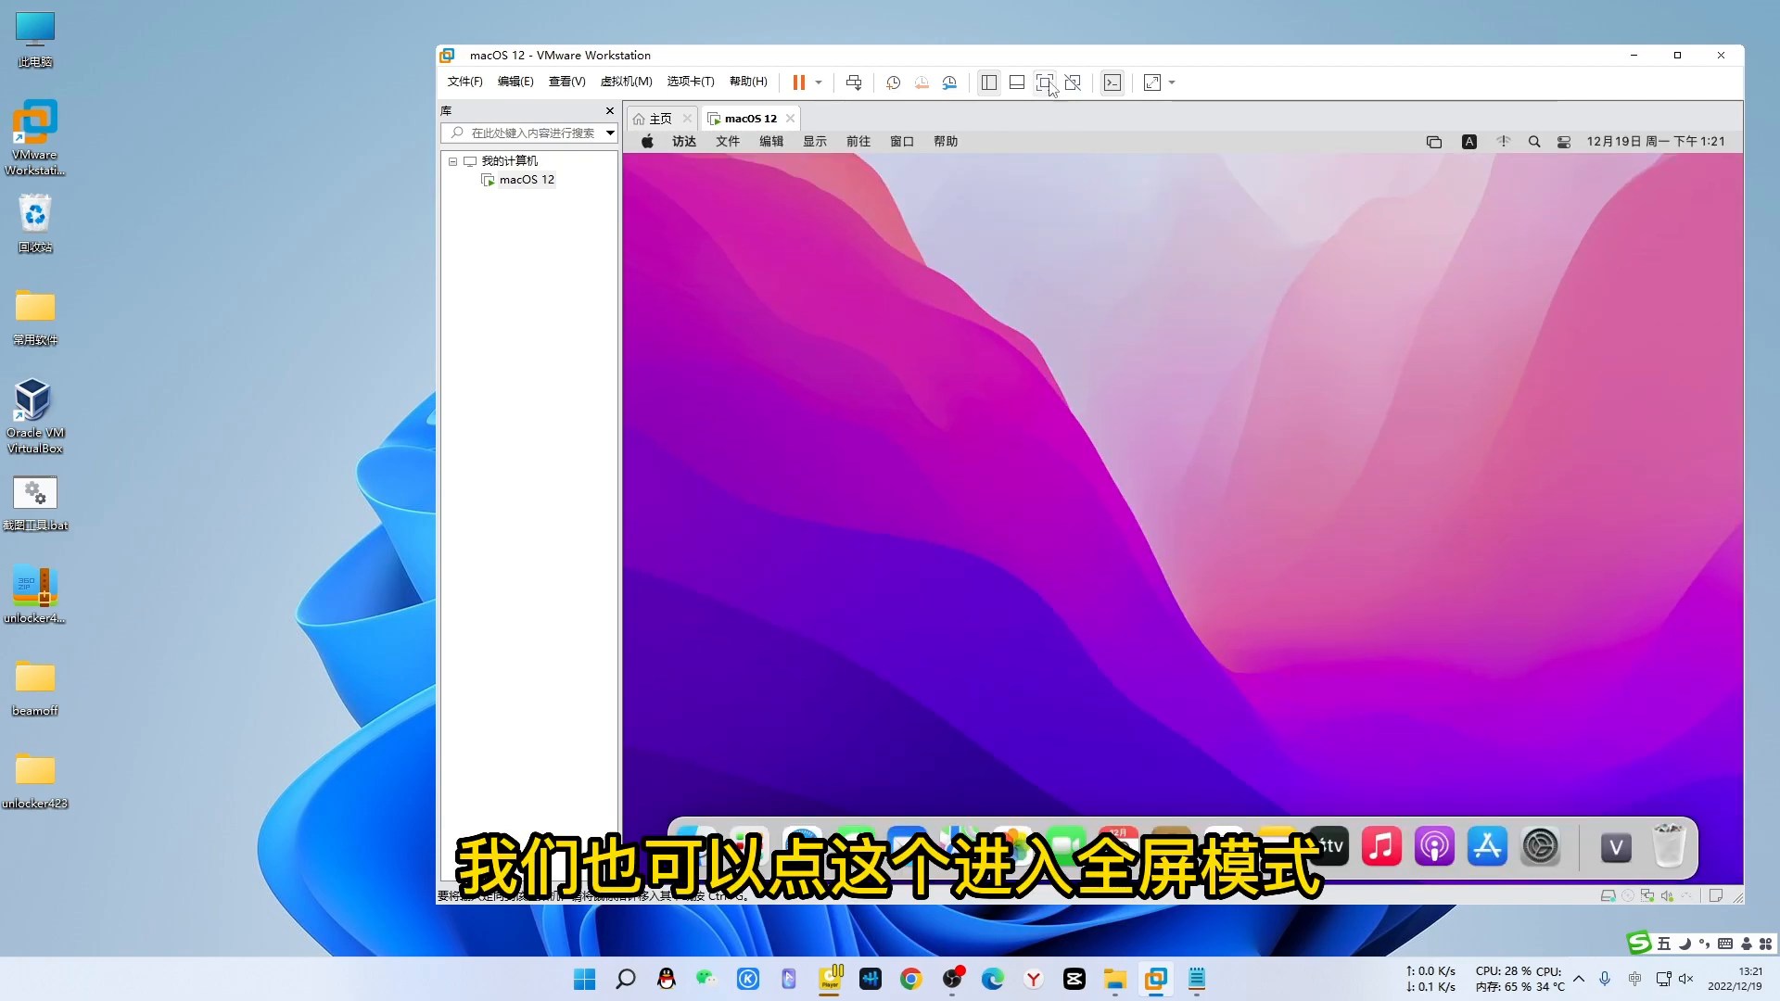
click(1045, 83)
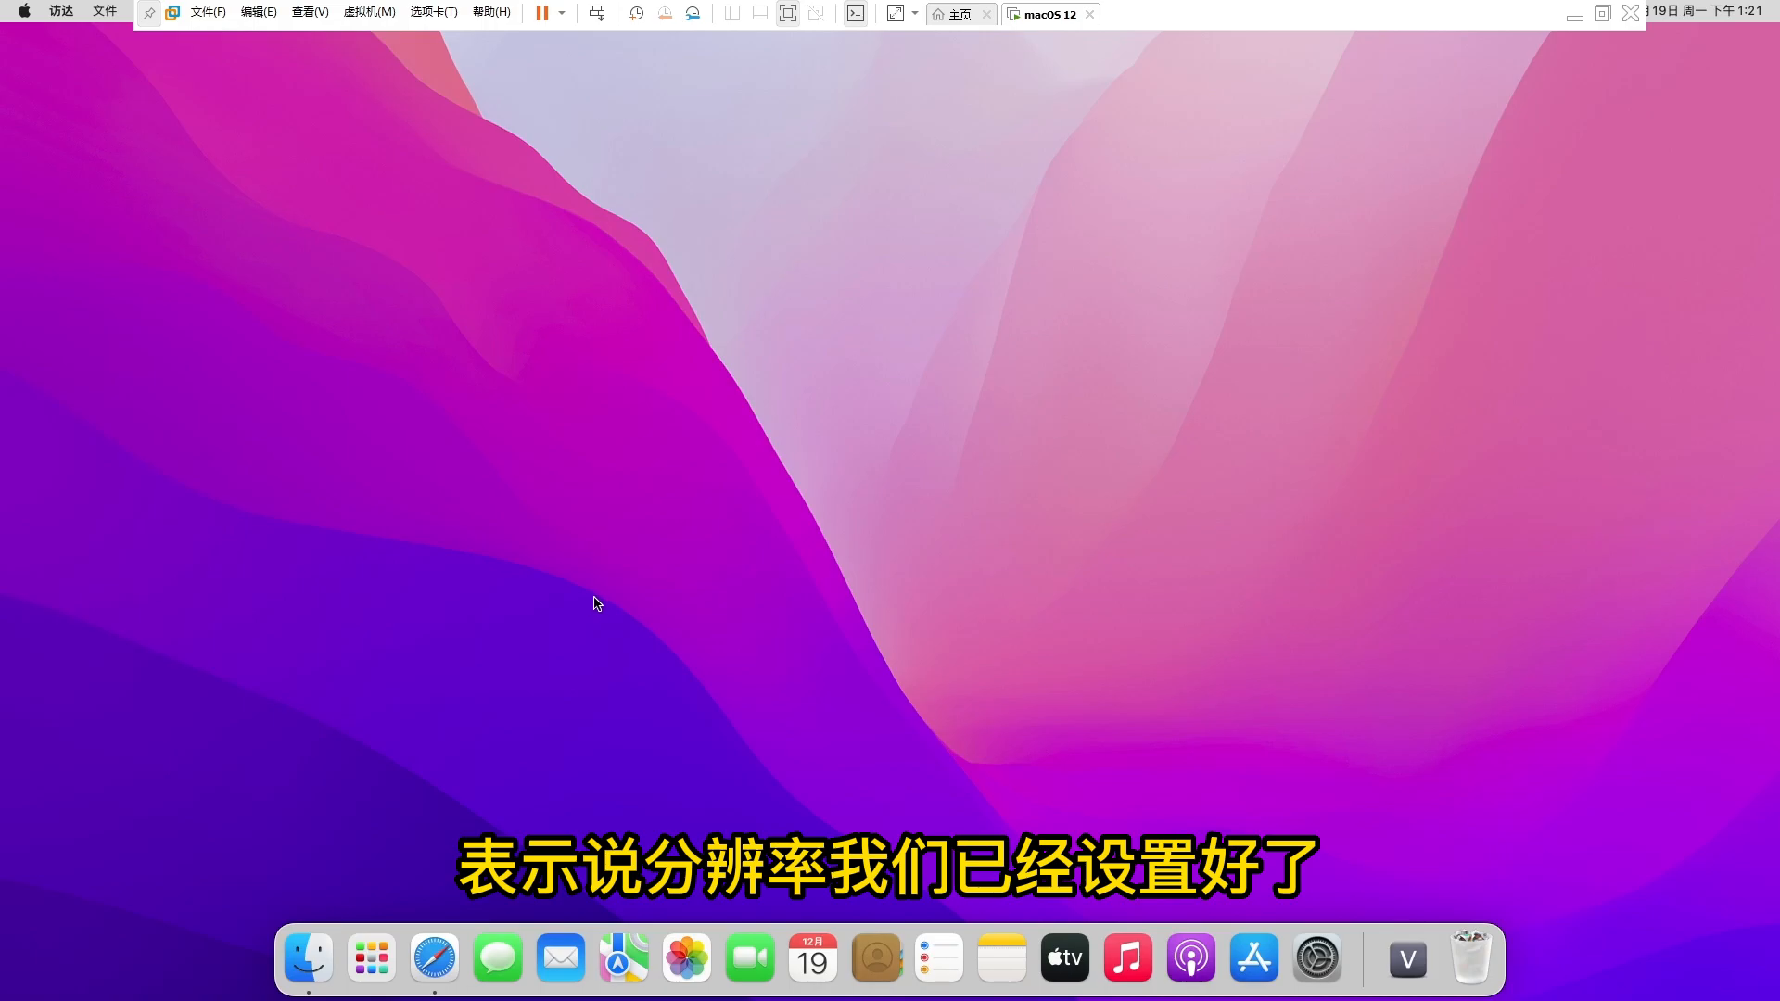
- Open Baidu in Safari, play a video on haokan.baidu.com, then pause it
click(435, 959)
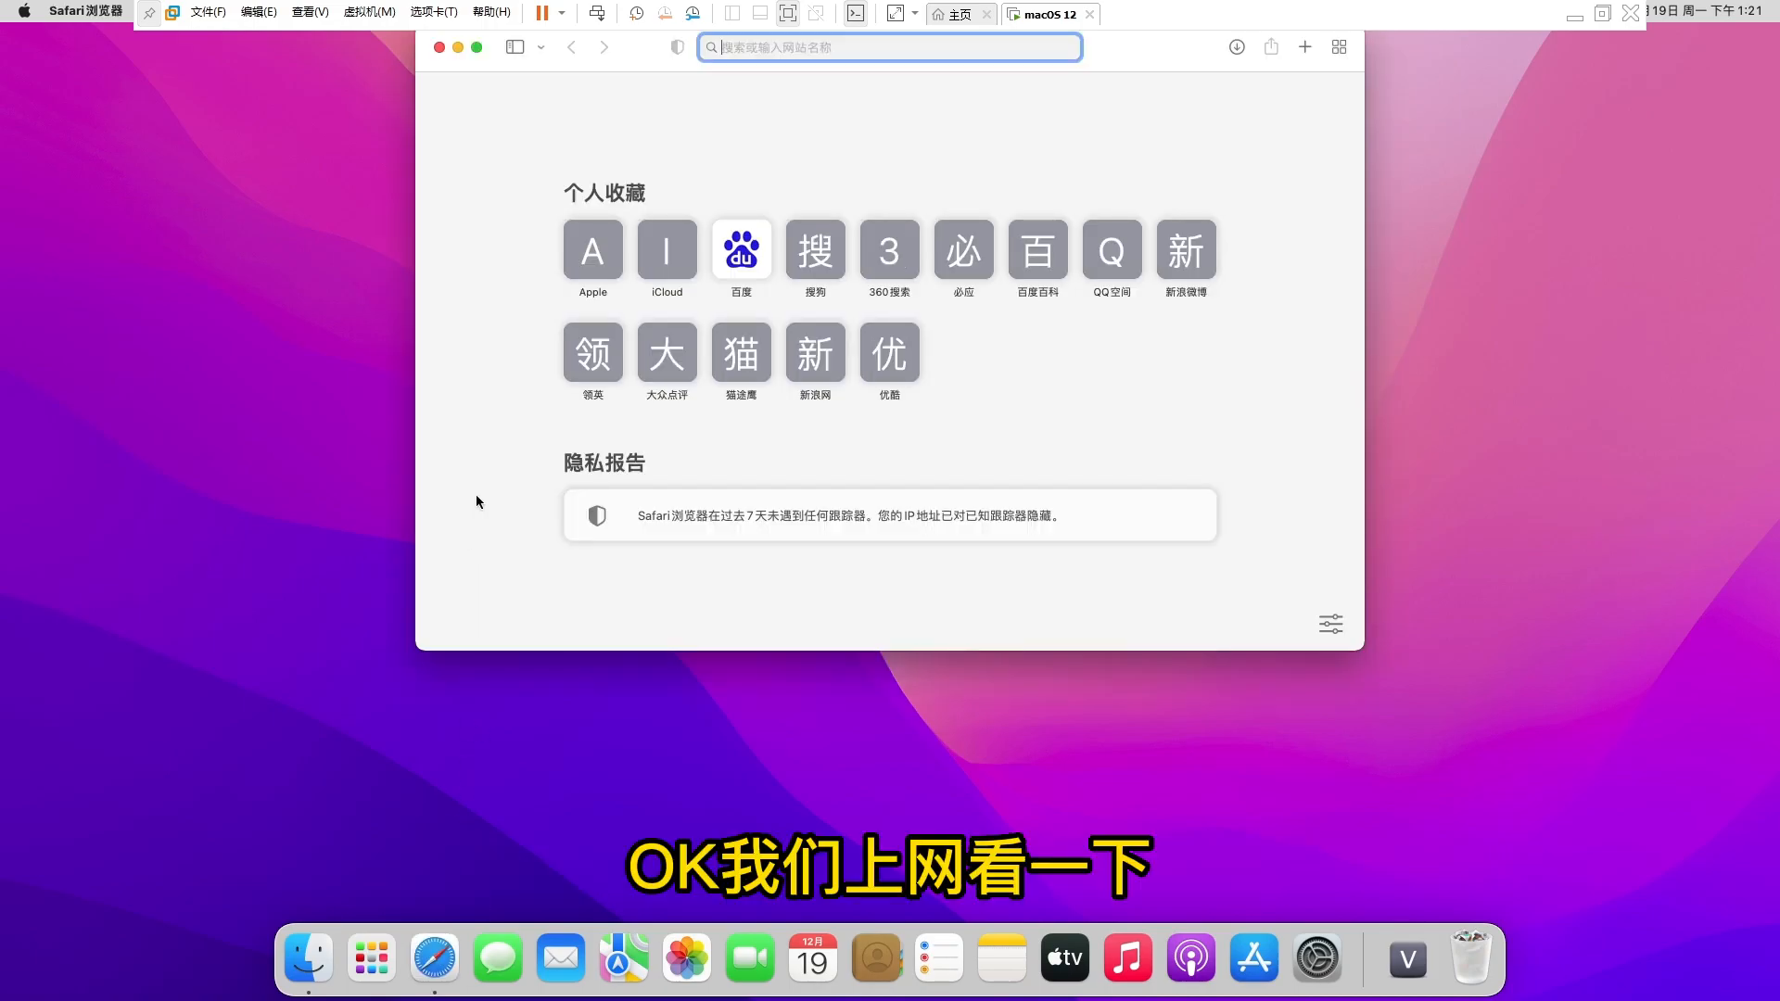
click(747, 258)
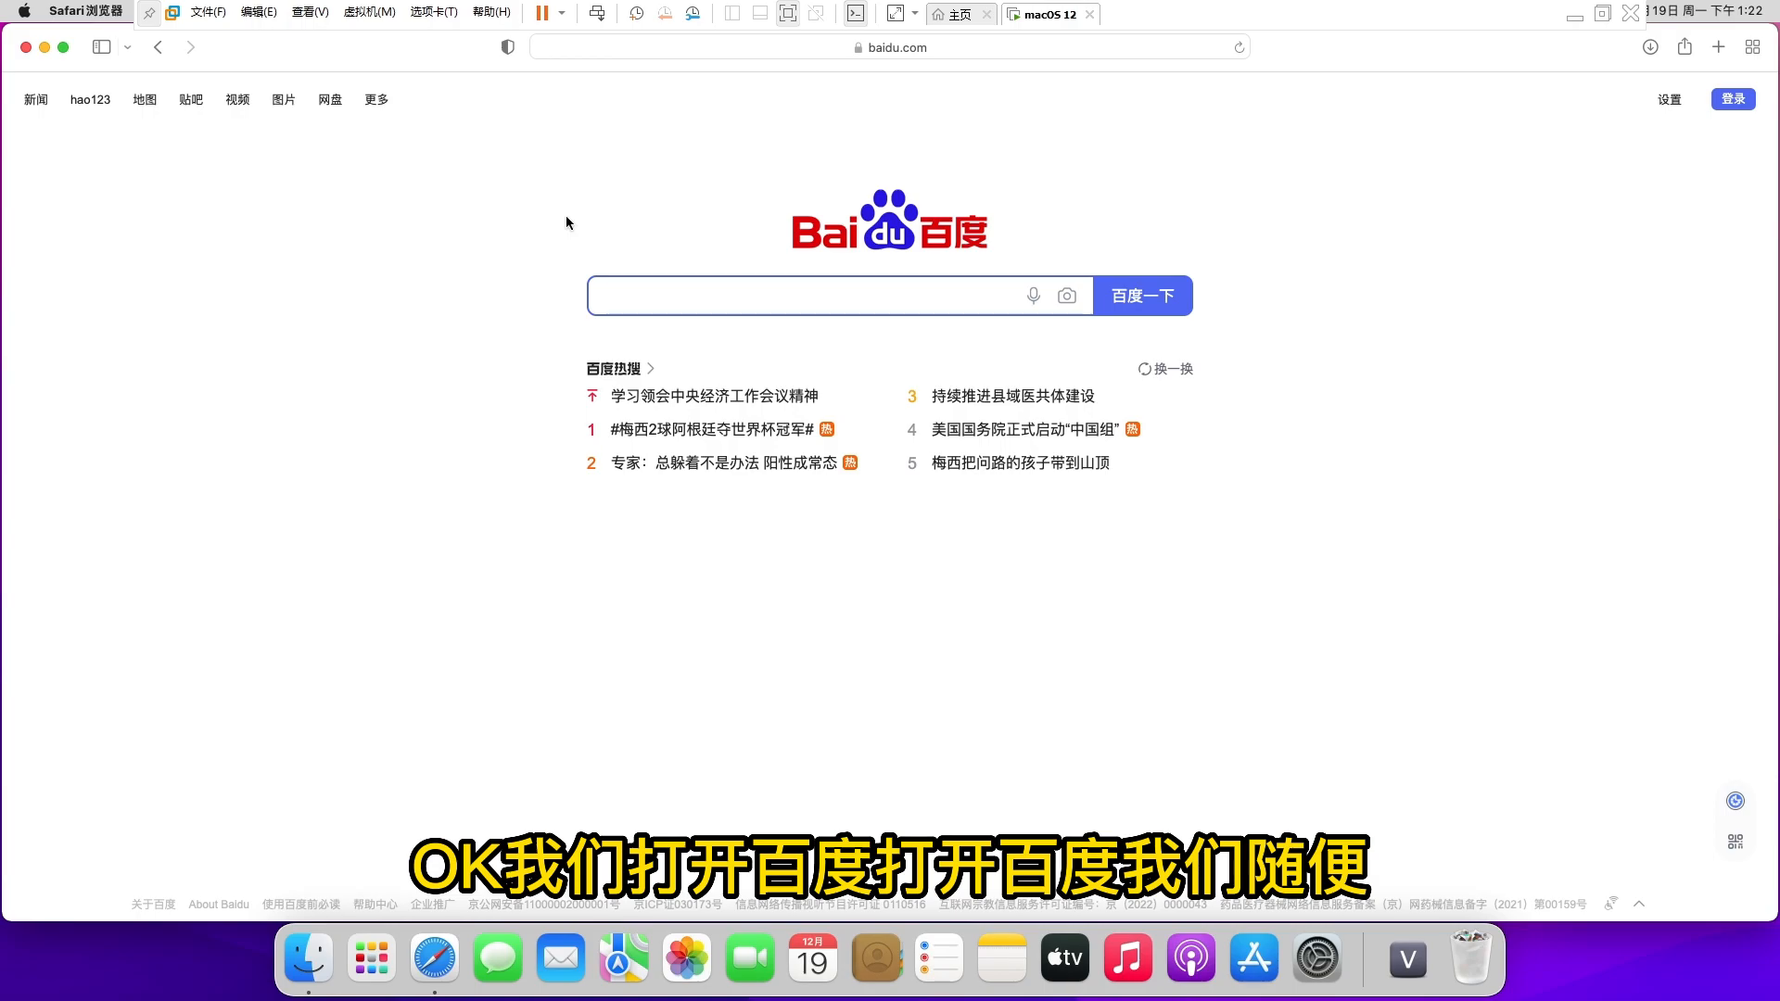
click(239, 101)
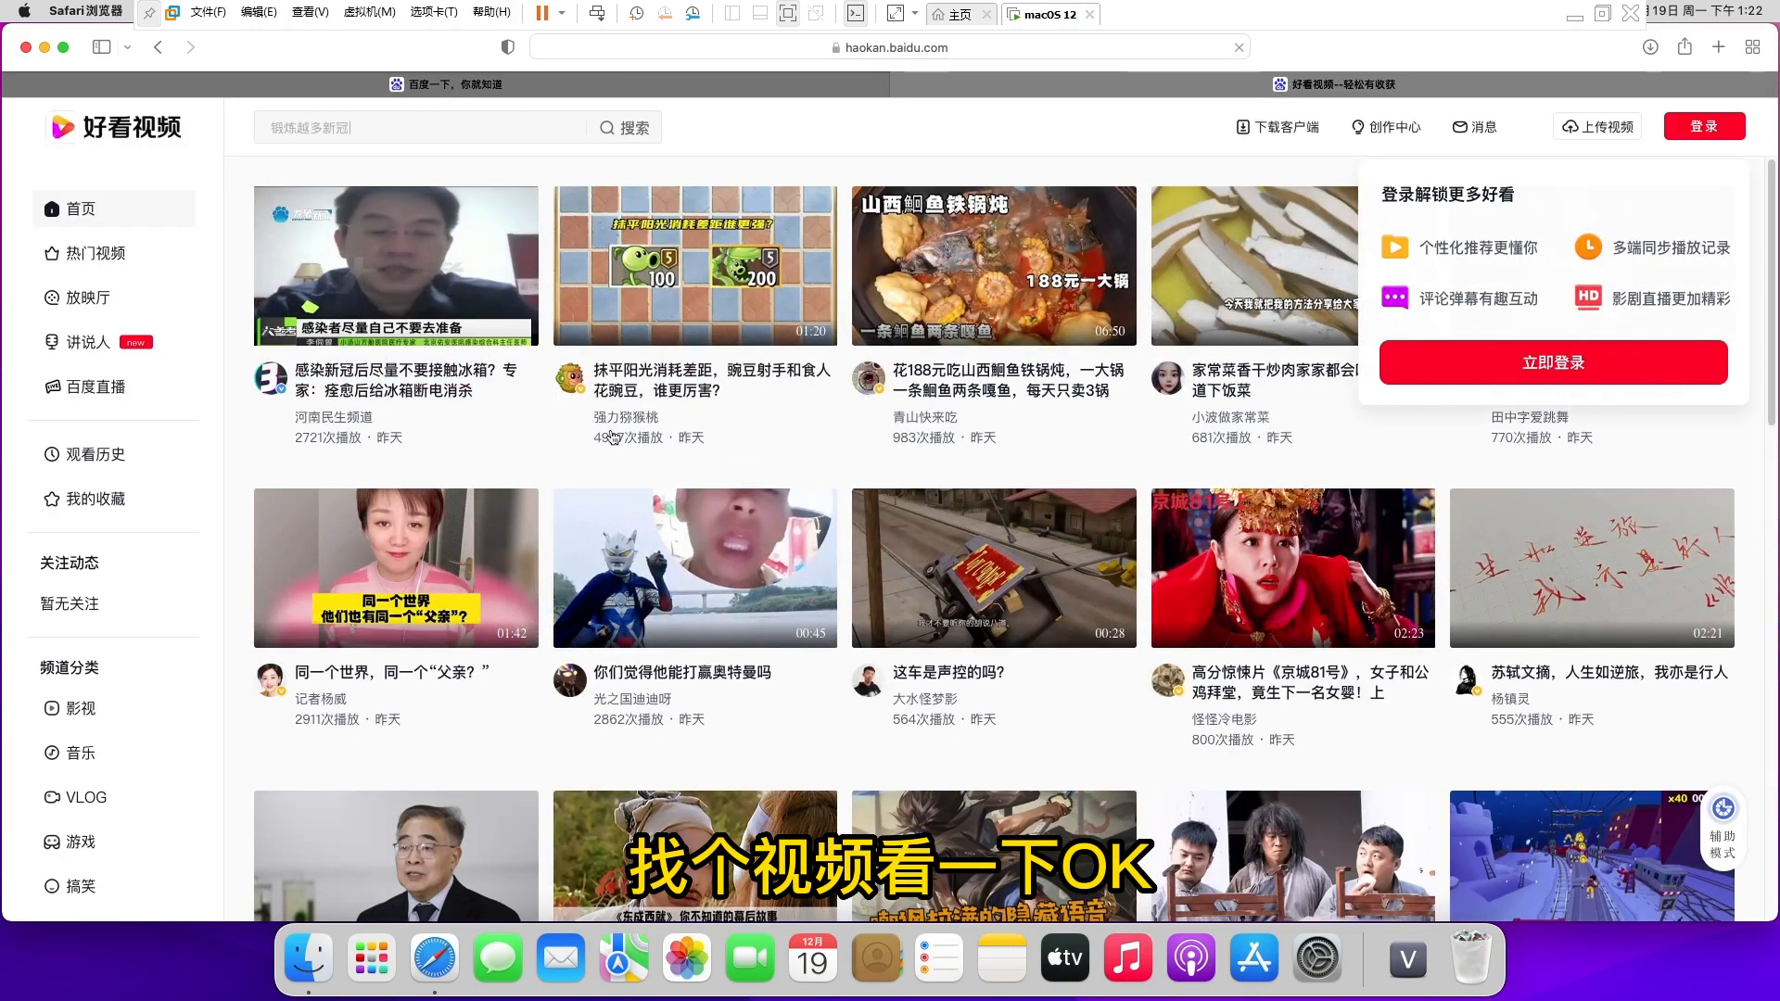
click(758, 396)
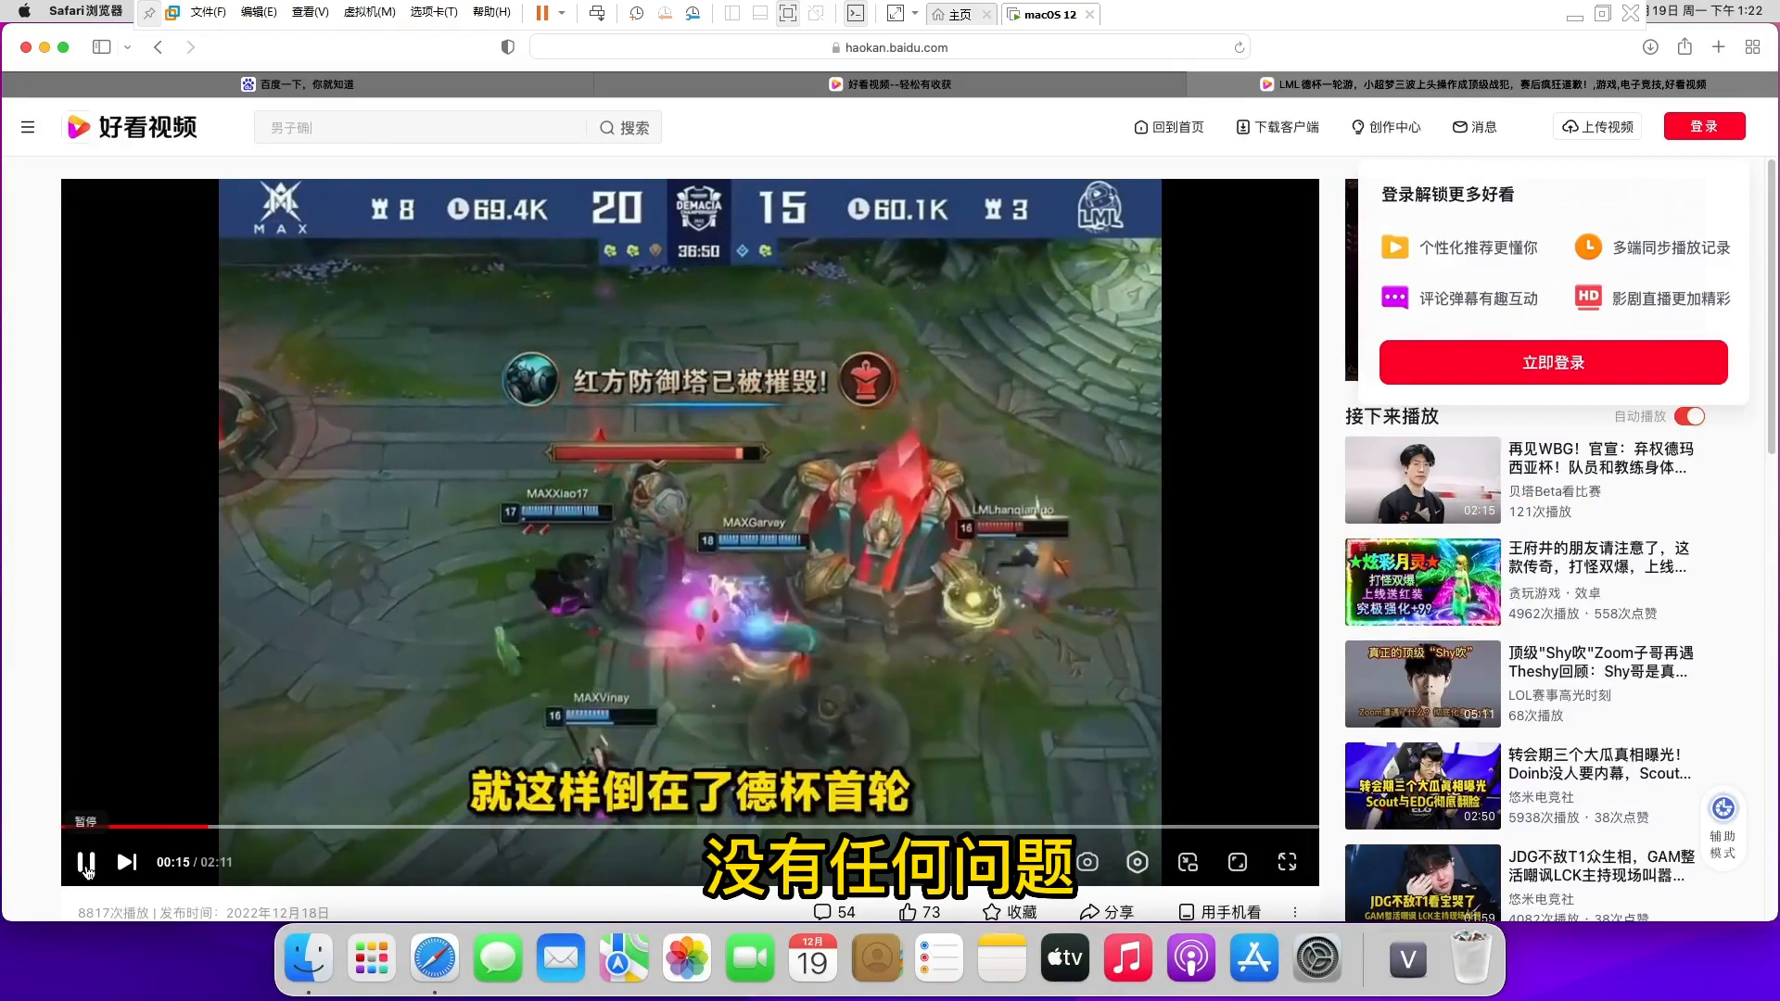
click(86, 864)
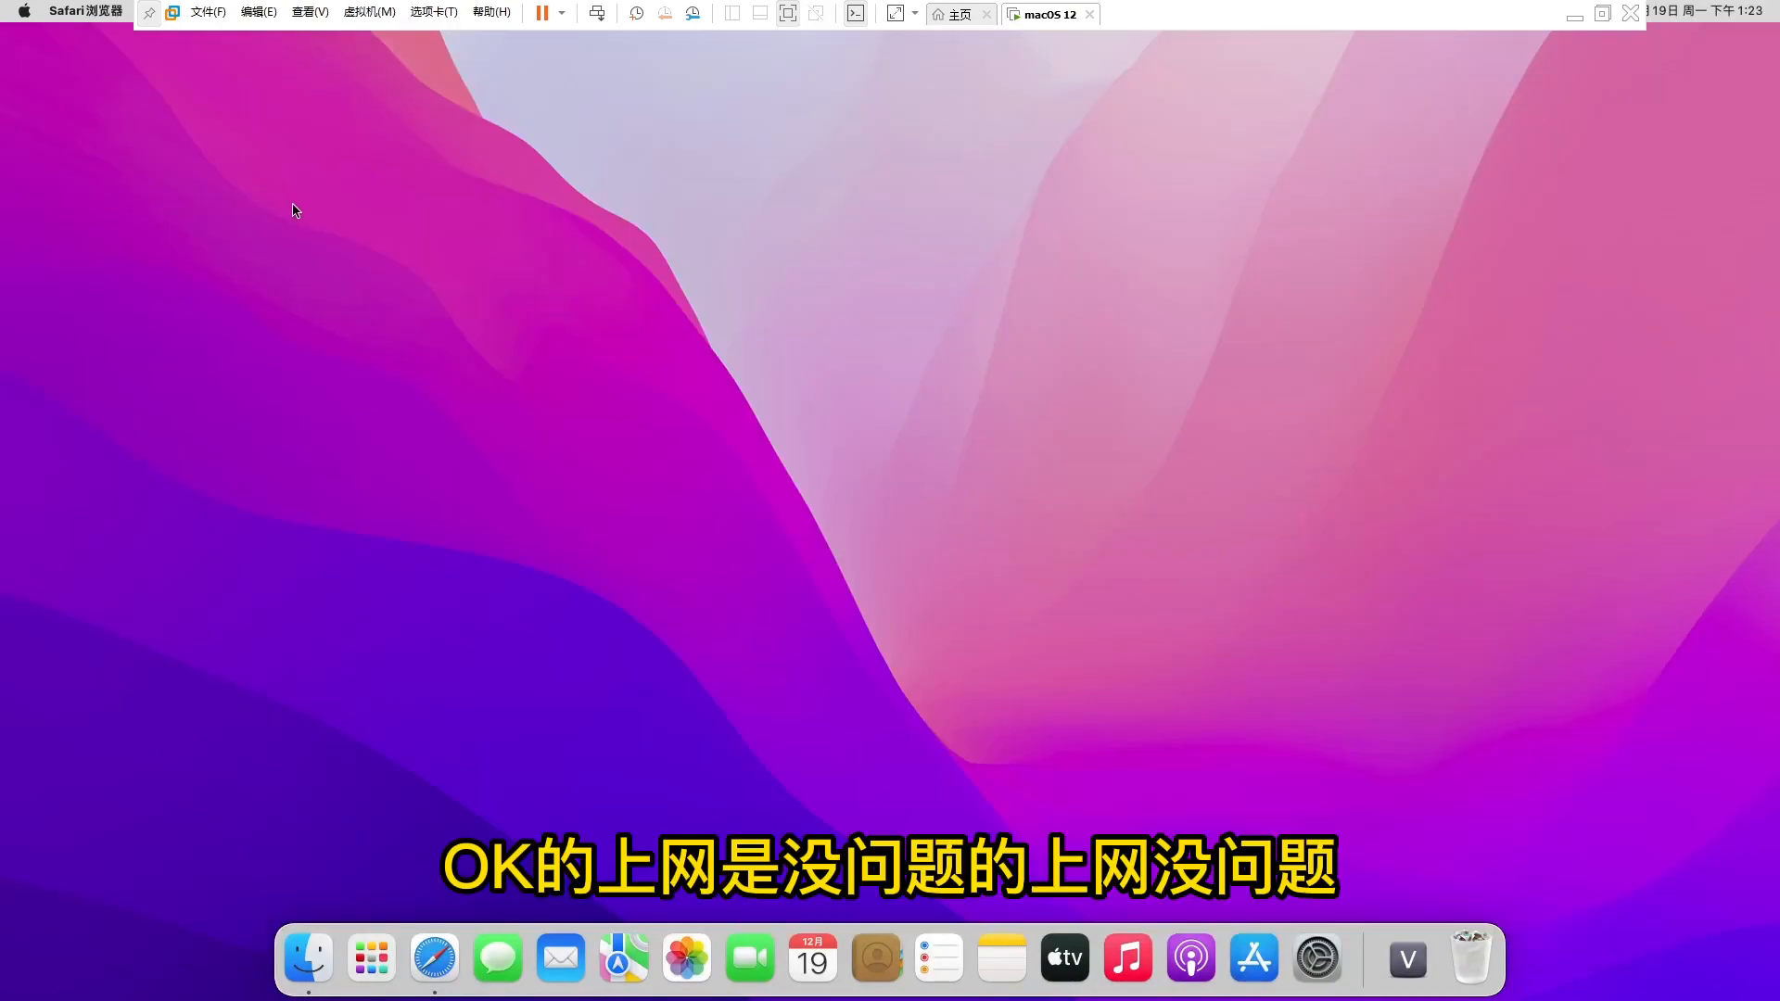
- Open About This Mac showing Monterey 12.0.1 and drag its window near the screen centre
click(28, 13)
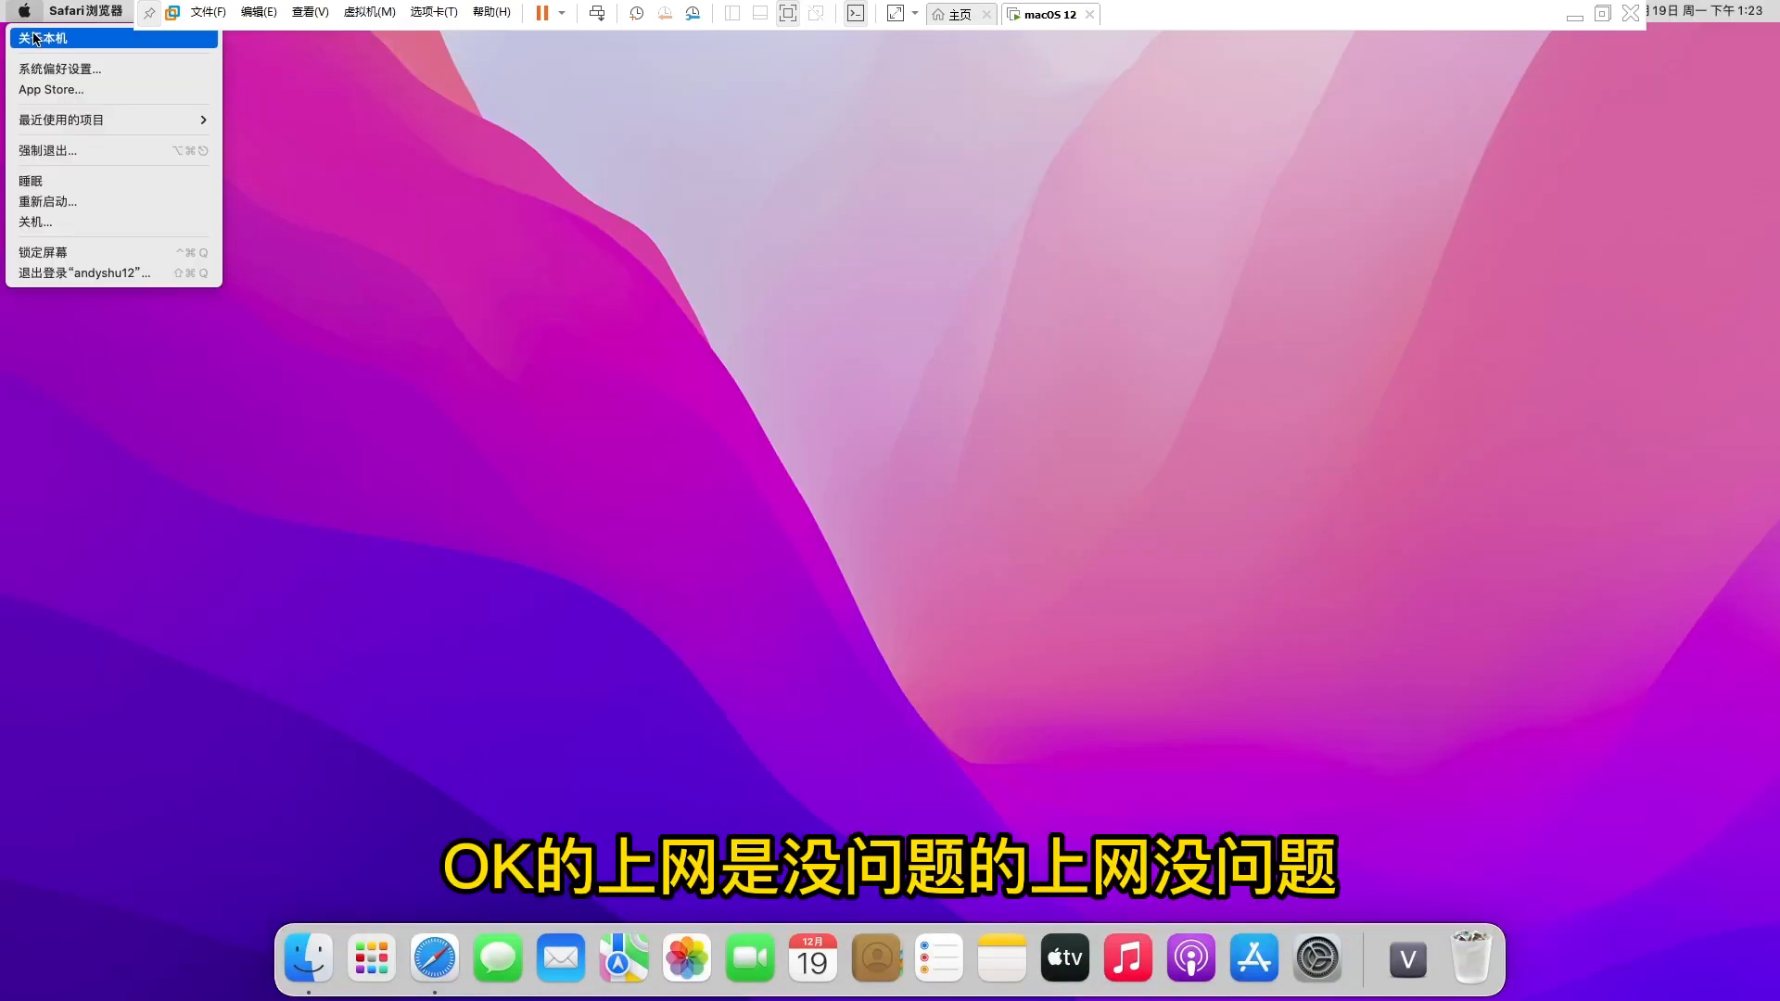
click(56, 38)
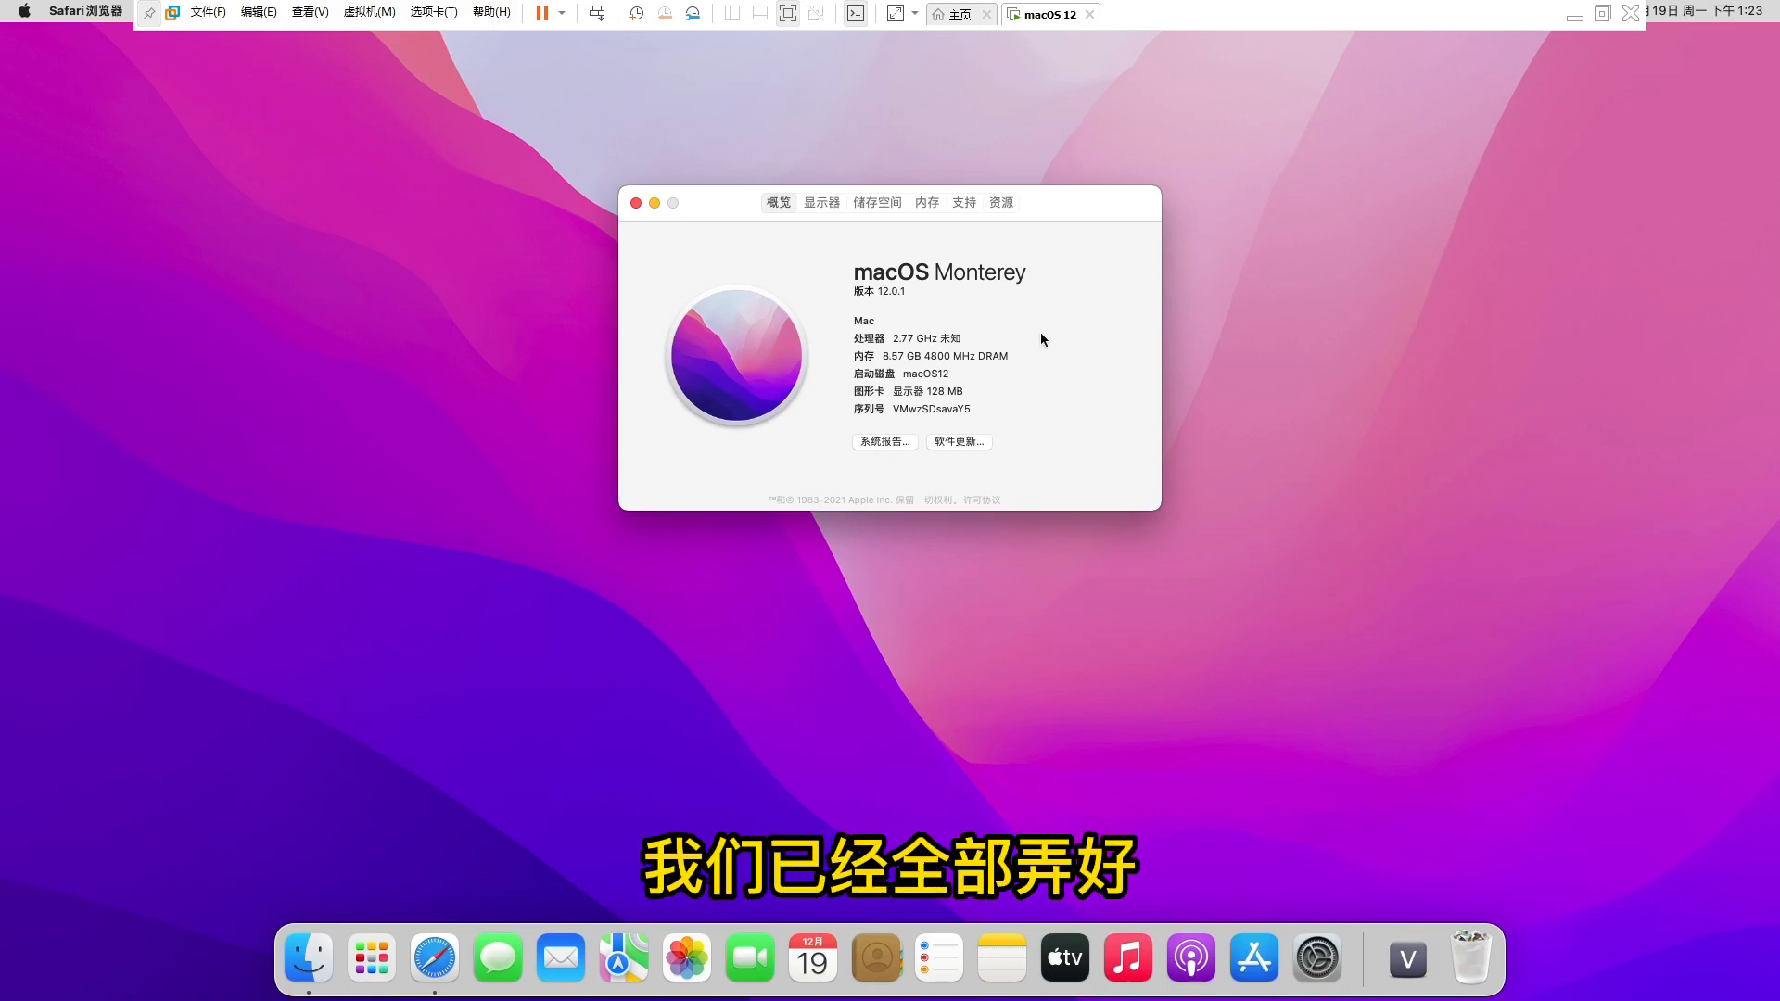
drag(725, 200, 1179, 357)
drag(455, 441, 799, 302)
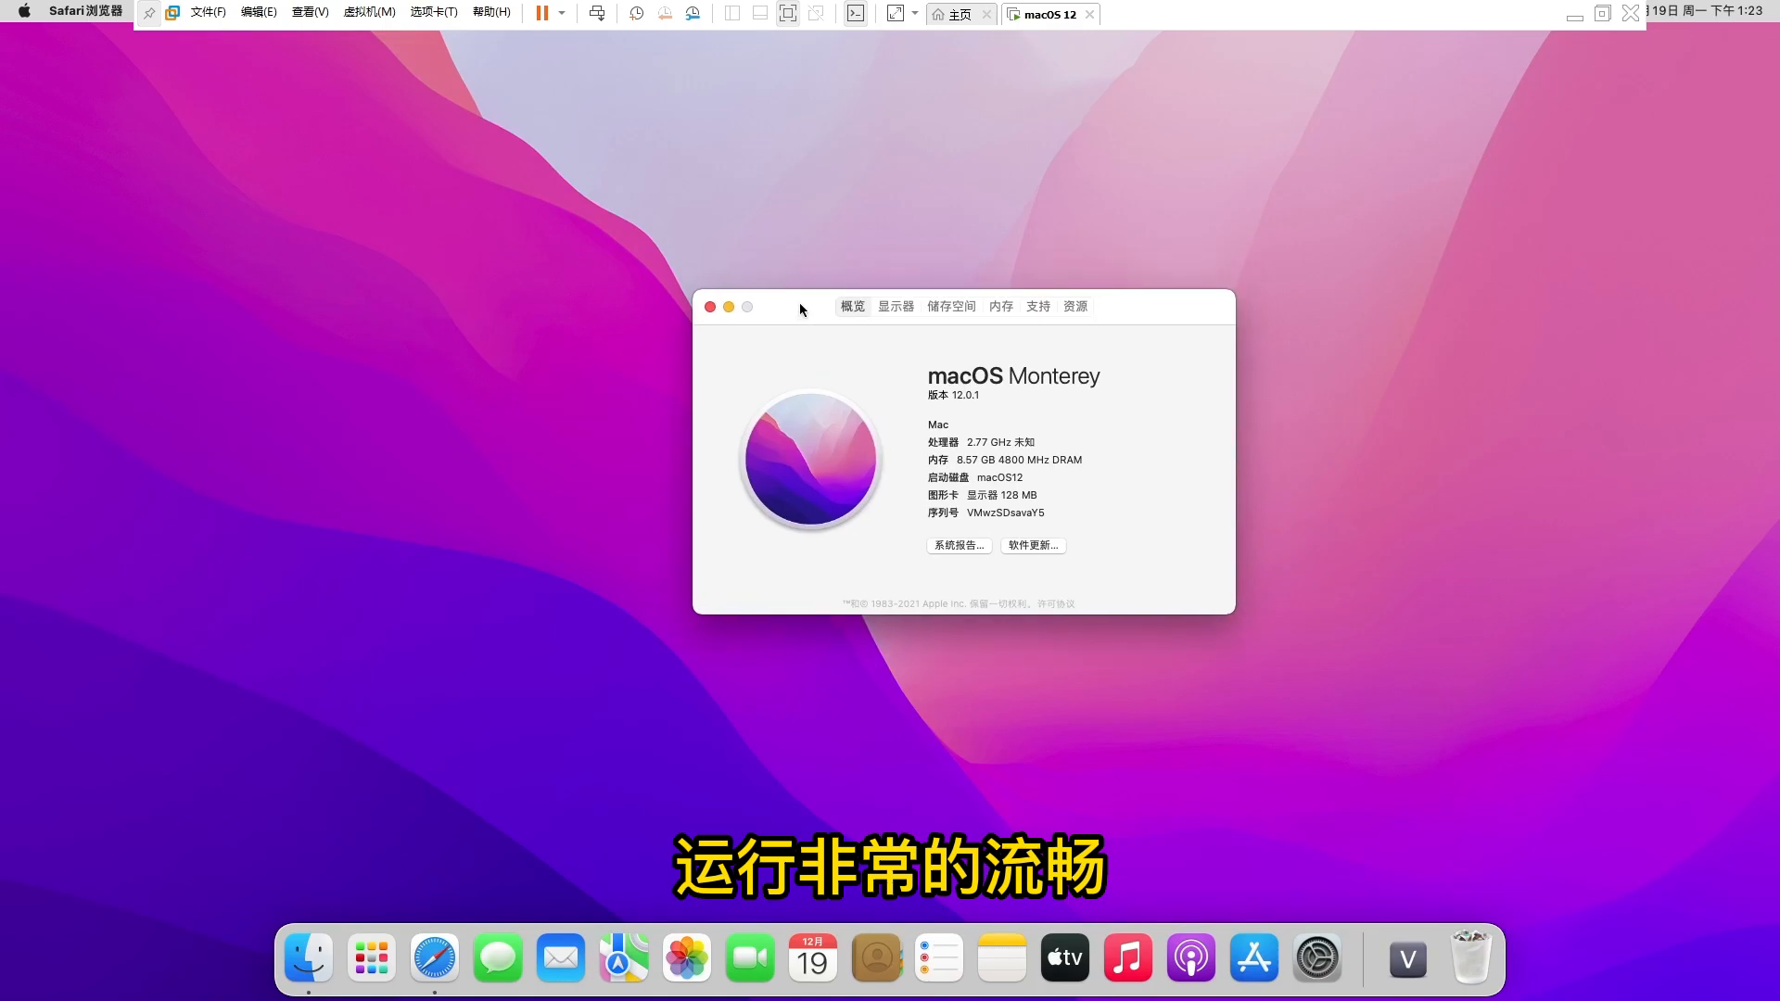